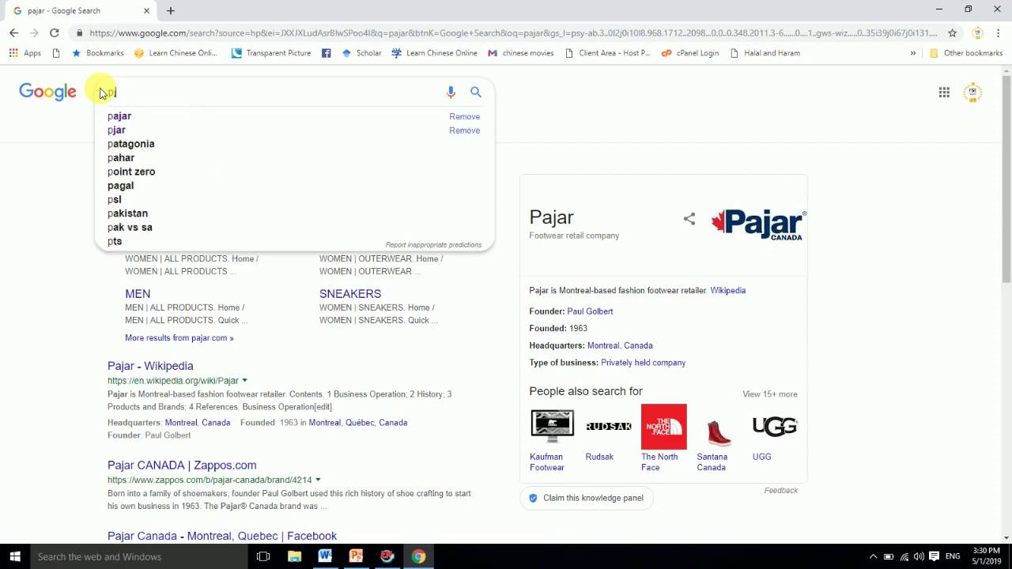
- Search for pjar and open the References section of the Pakistan Journal of Agricultural Research author guidelines
{"action": "key", "text": "Return"}
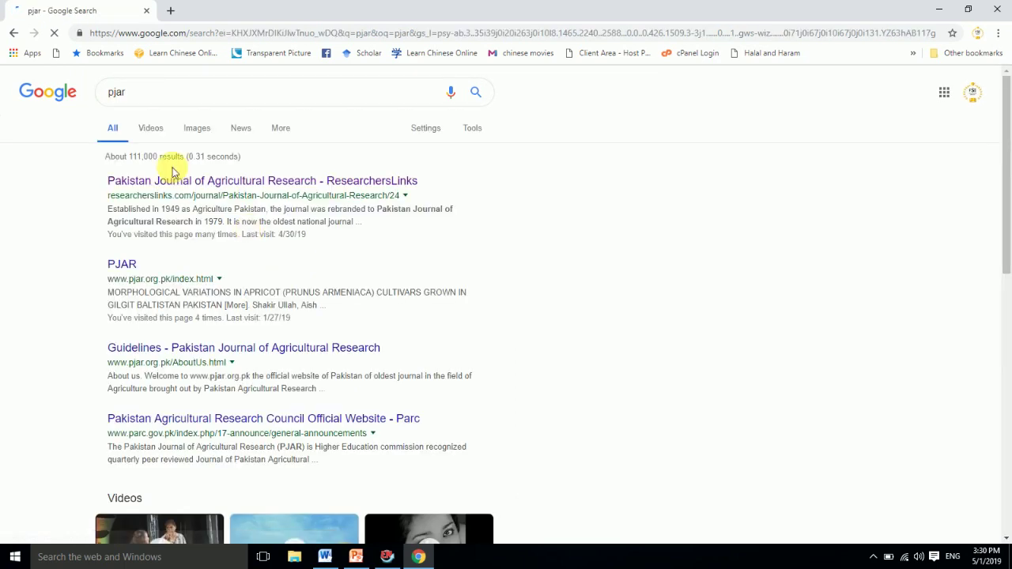
{"action": "left_click", "coordinate": [163, 179]}
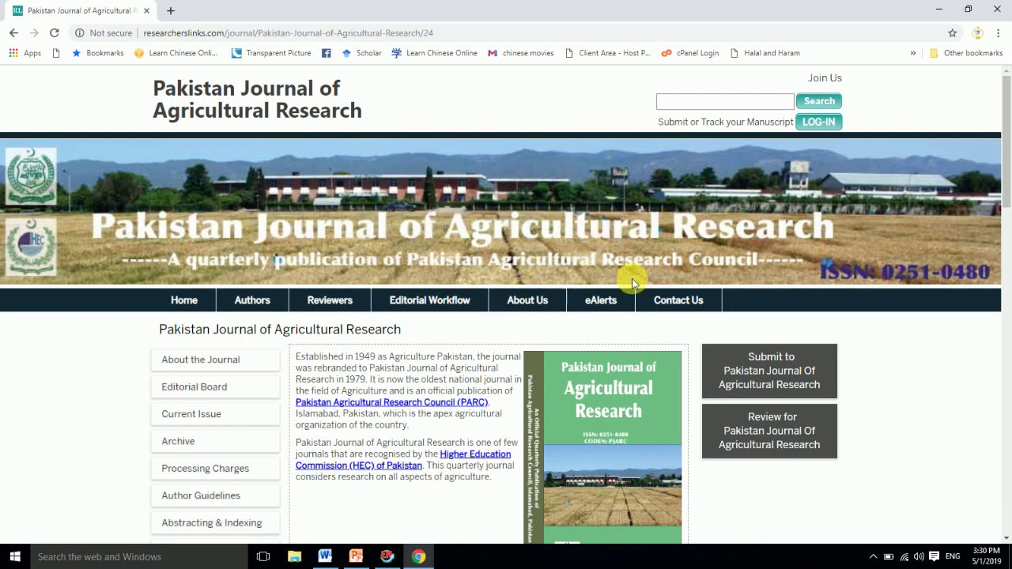
{"action": "left_click_drag", "start_coordinate": [1007, 162], "coordinate": [976, 219]}
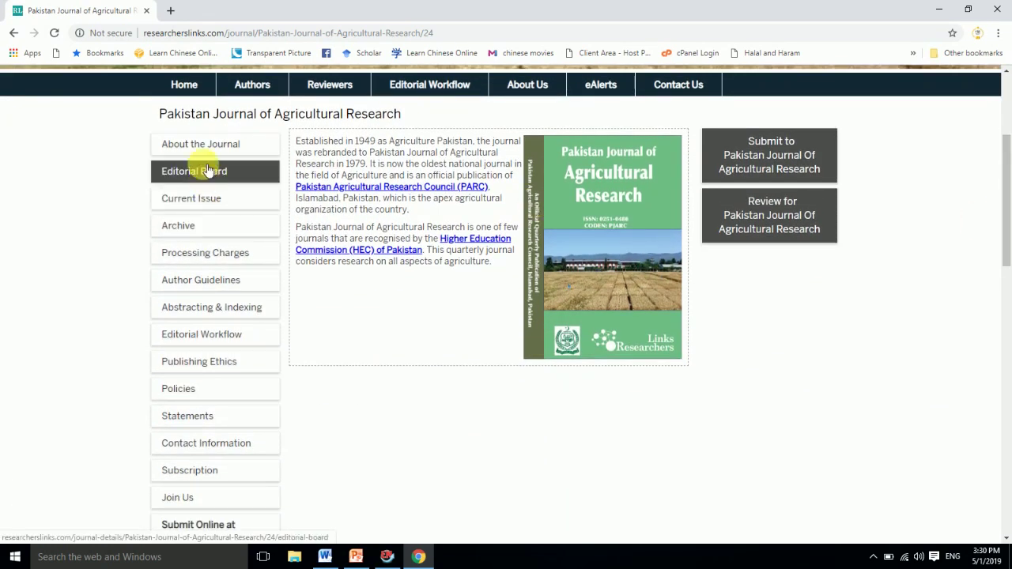
{"action": "left_click", "coordinate": [214, 281]}
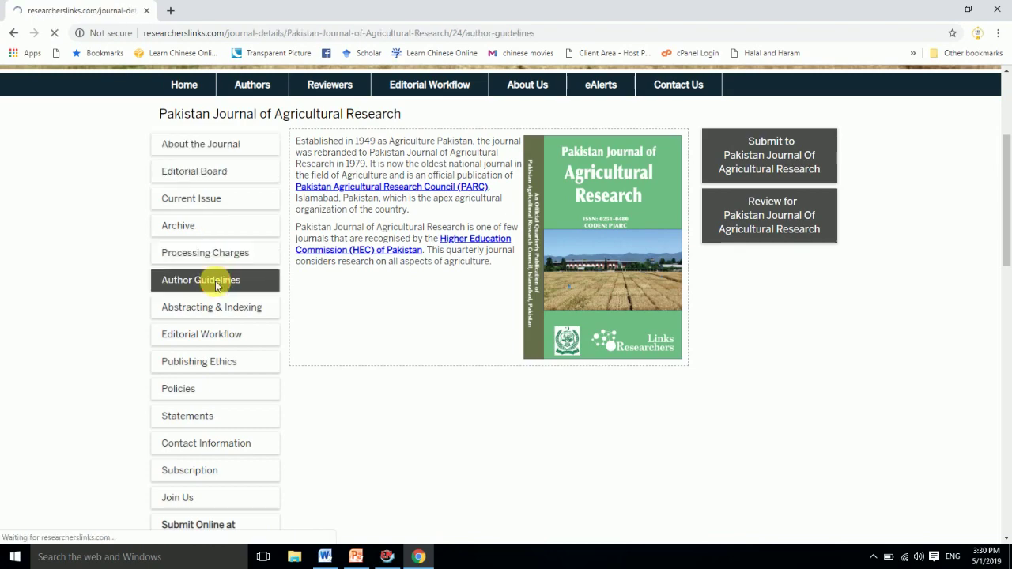
{"action": "left_click_drag", "start_coordinate": [1007, 152], "coordinate": [1007, 371]}
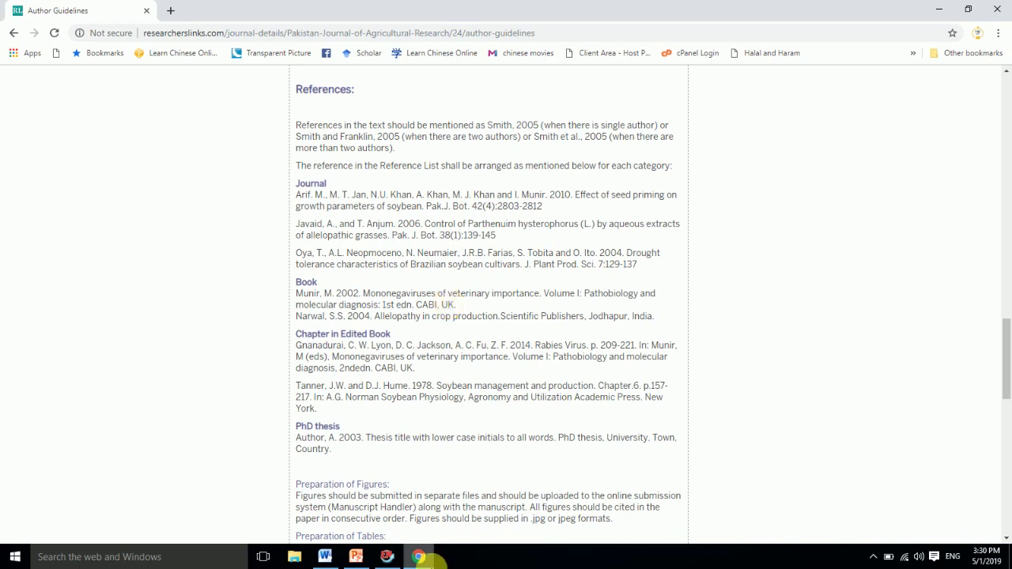
- Switch to EndNote and open the APA 6th output style for editing
{"action": "left_click", "coordinate": [386, 557]}
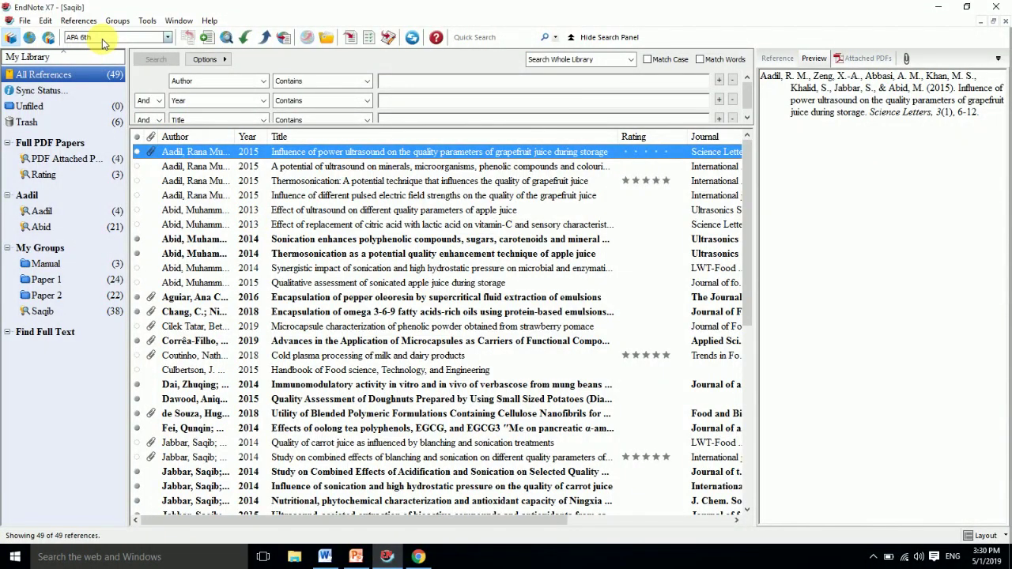
{"action": "left_click", "coordinate": [95, 37]}
{"action": "left_click", "coordinate": [98, 59]}
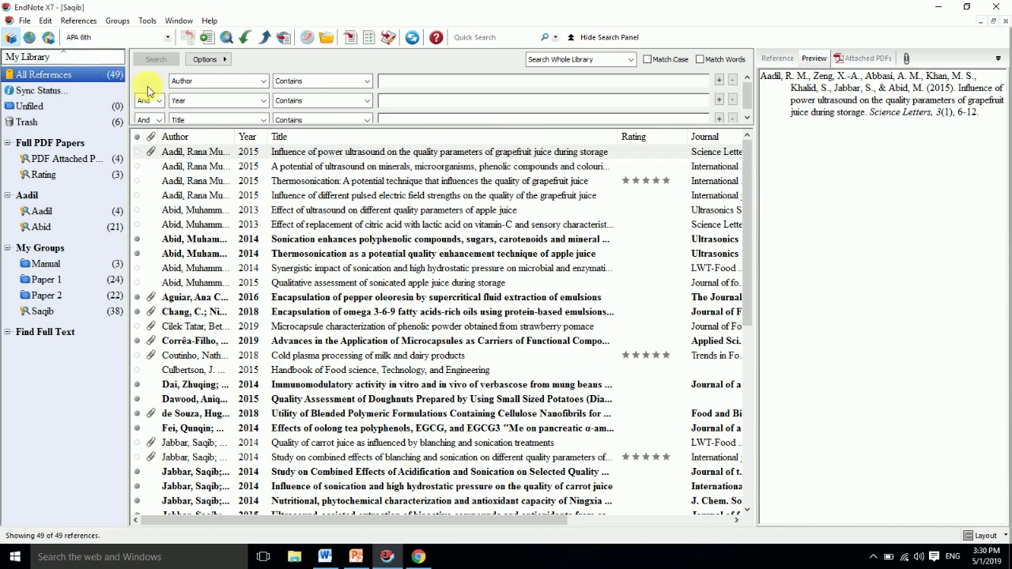
{"action": "left_click", "coordinate": [47, 24]}
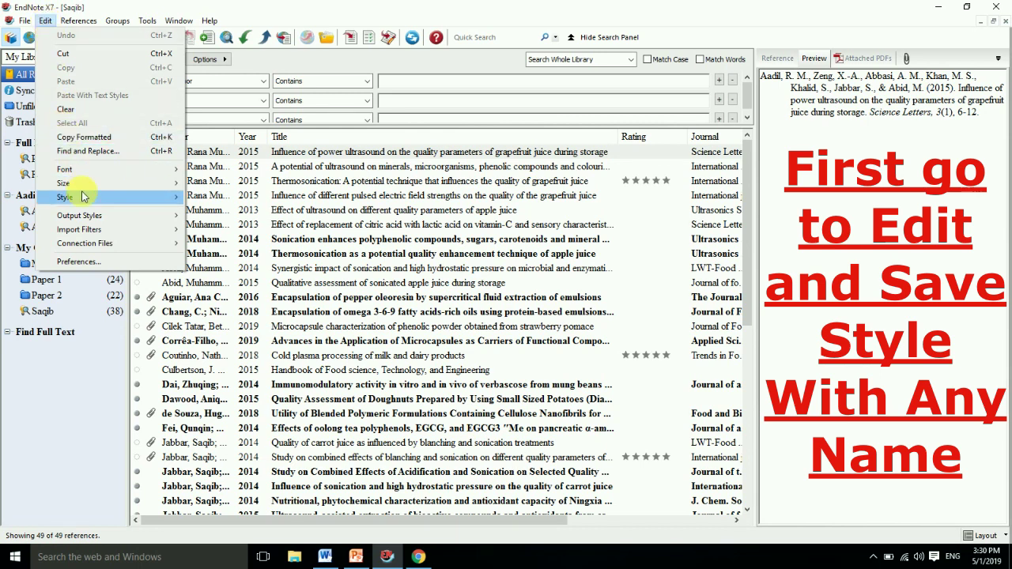
{"action": "mouse_move", "coordinate": [87, 222]}
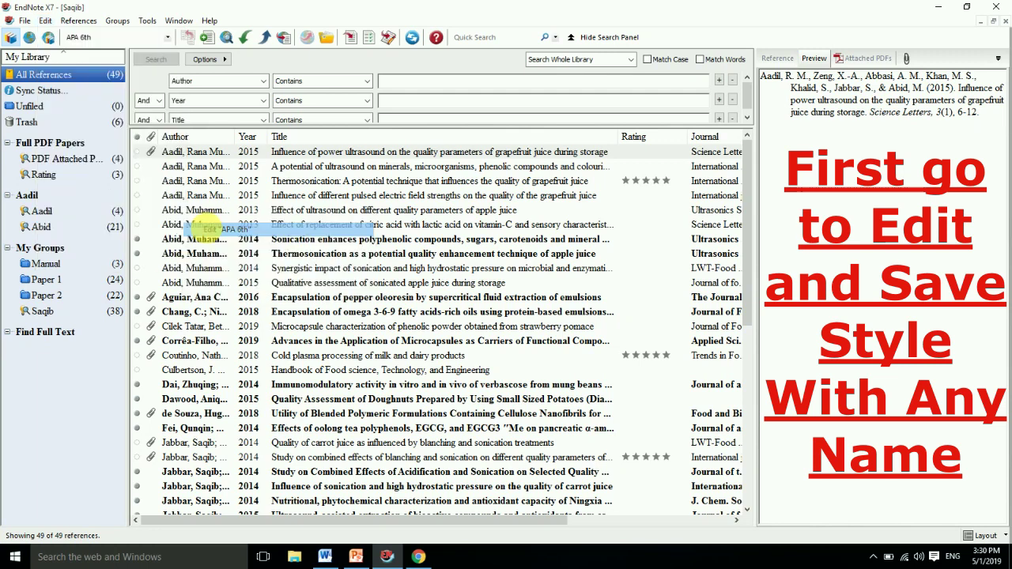
{"action": "left_click", "coordinate": [208, 229]}
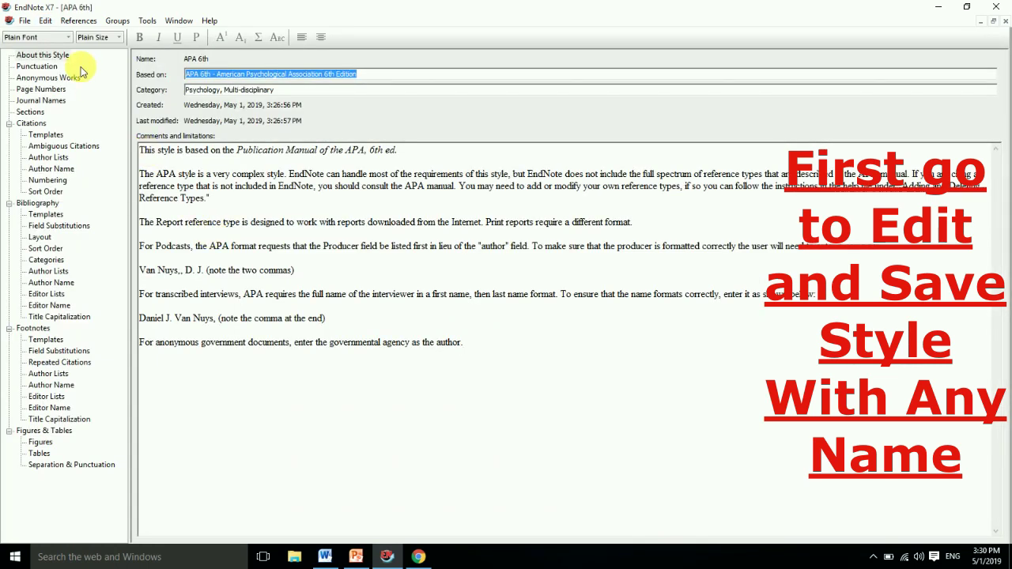
- Save the output style under the name APA 6th New and close it
{"action": "left_click", "coordinate": [26, 21]}
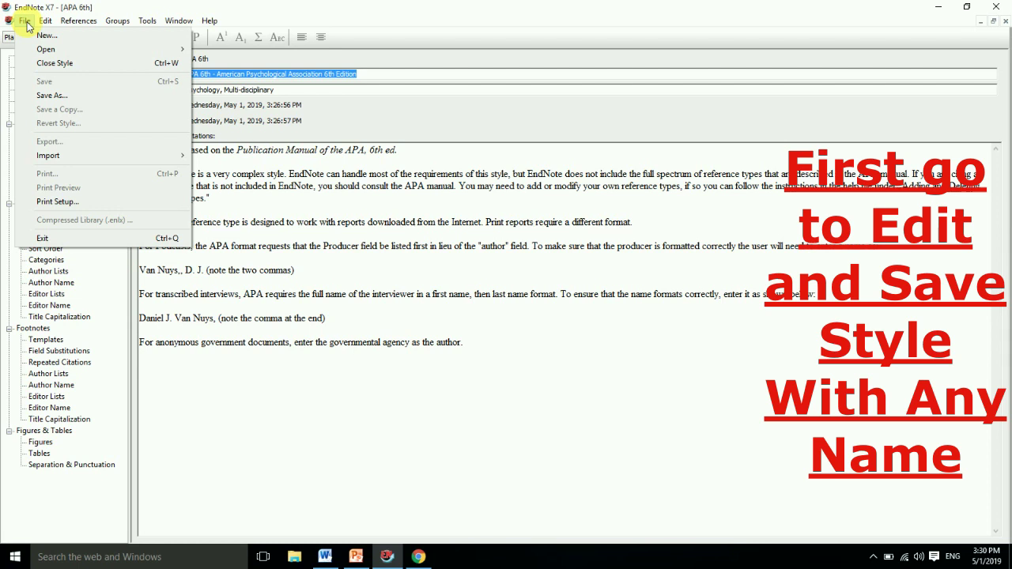
{"action": "left_click", "coordinate": [58, 96]}
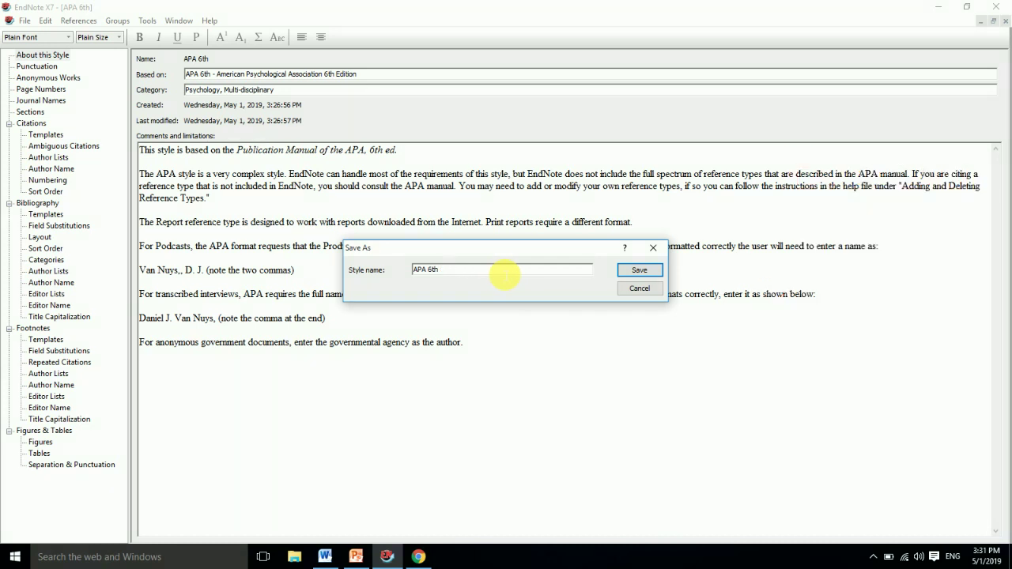
{"action": "left_click", "coordinate": [638, 271]}
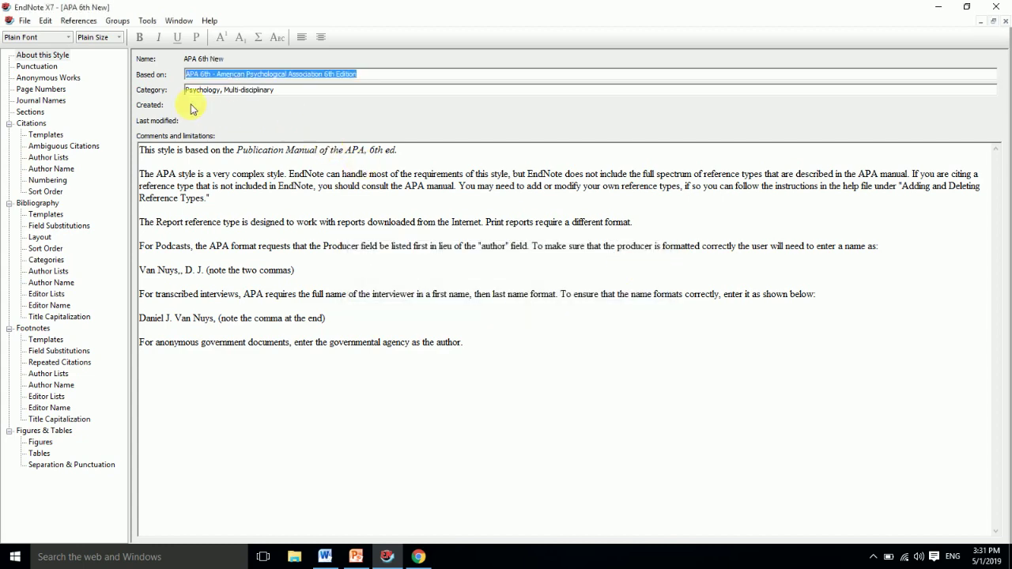
{"action": "left_click", "coordinate": [1007, 22]}
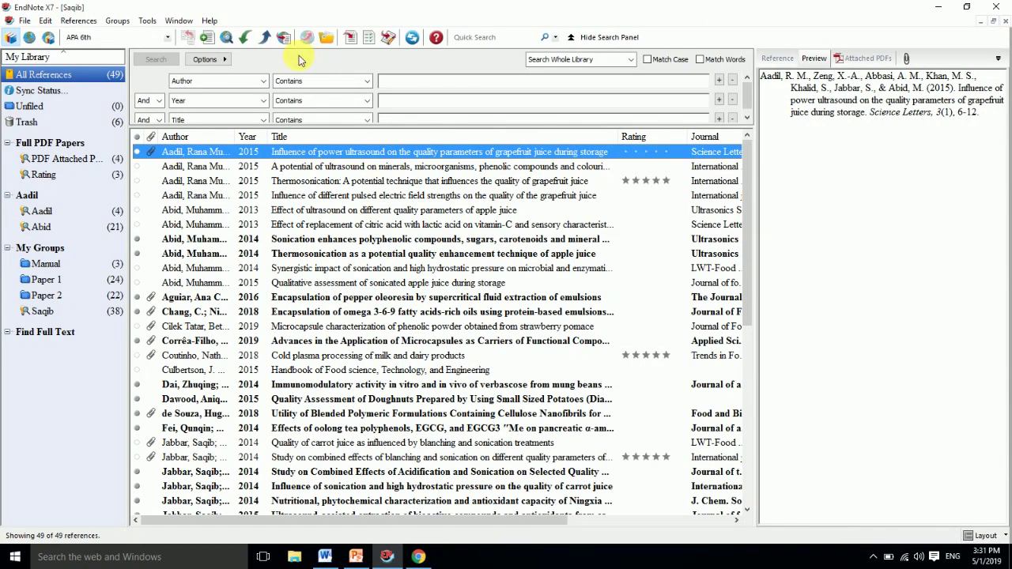
- Choose APA 6th New as the library's output style
{"action": "left_click", "coordinate": [108, 43]}
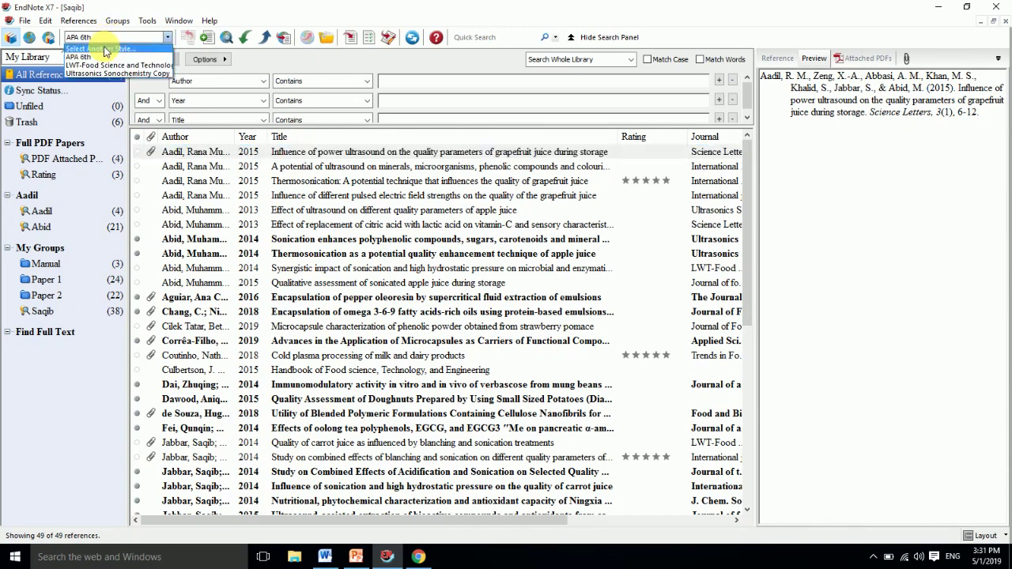
{"action": "left_click", "coordinate": [104, 49]}
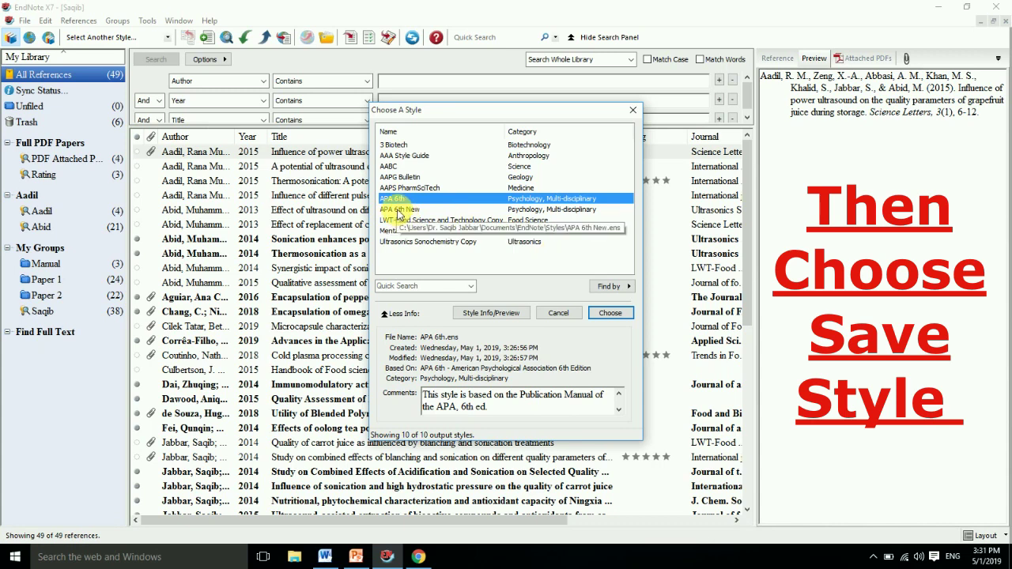
{"action": "left_click", "coordinate": [398, 210]}
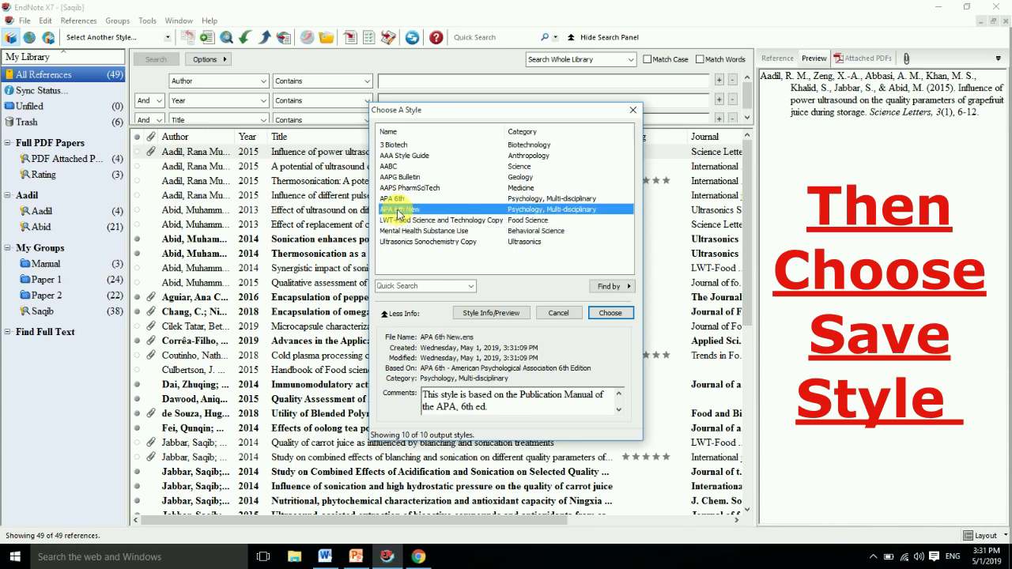
{"action": "left_click", "coordinate": [610, 314]}
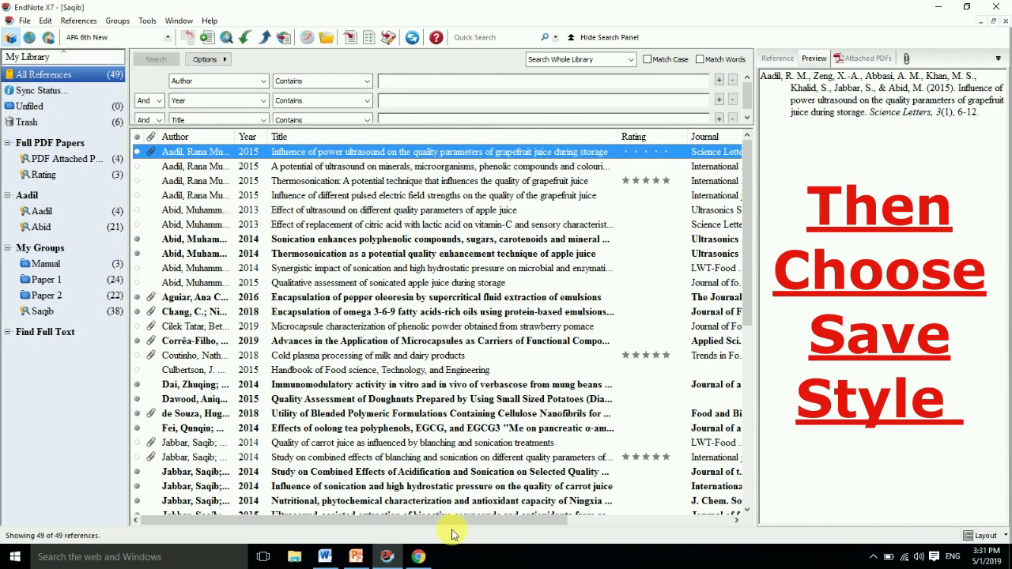
- Switch to the article in Word and set its EndNote citation style to APA 6th New
{"action": "left_click", "coordinate": [326, 557]}
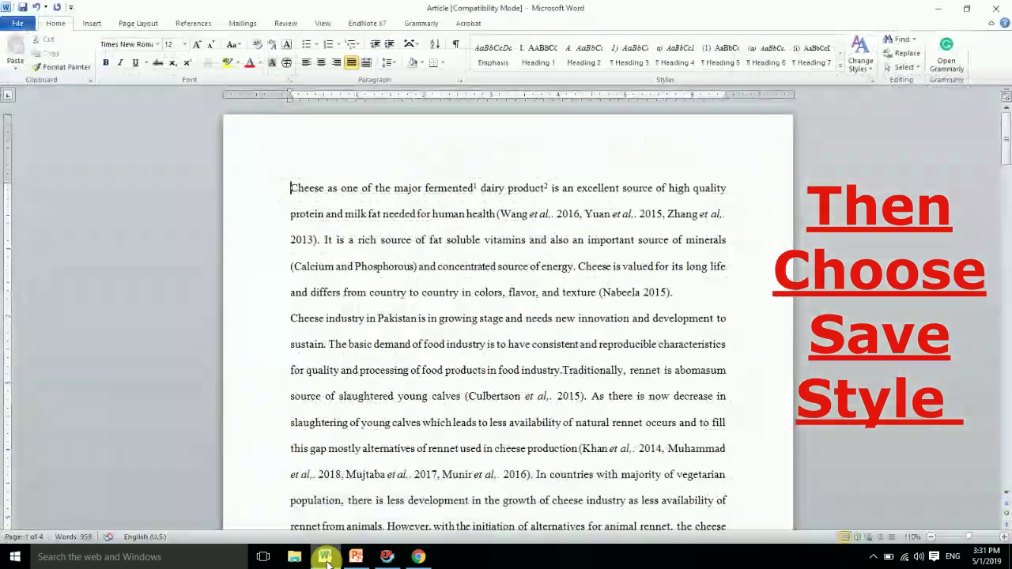
{"action": "left_click", "coordinate": [370, 23]}
{"action": "left_click", "coordinate": [228, 42]}
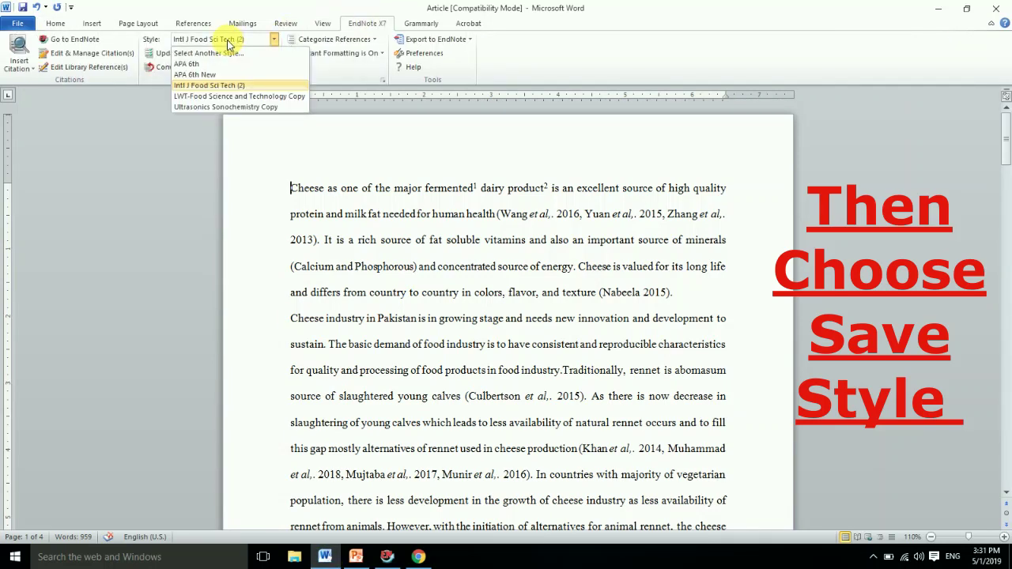
{"action": "left_click", "coordinate": [195, 74]}
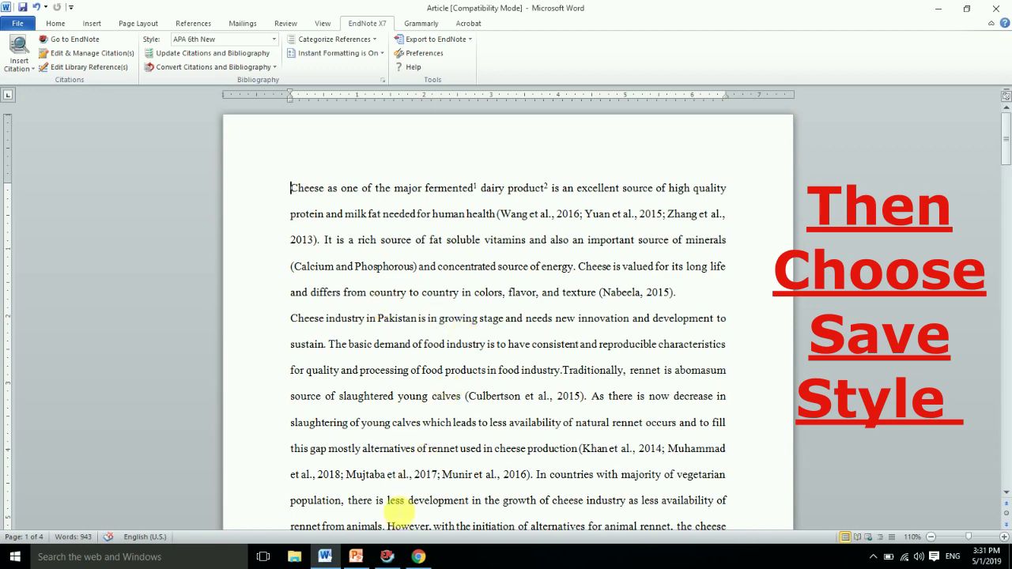
- Switch to EndNote and open the APA 6th New output style for editing
{"action": "left_click", "coordinate": [385, 558]}
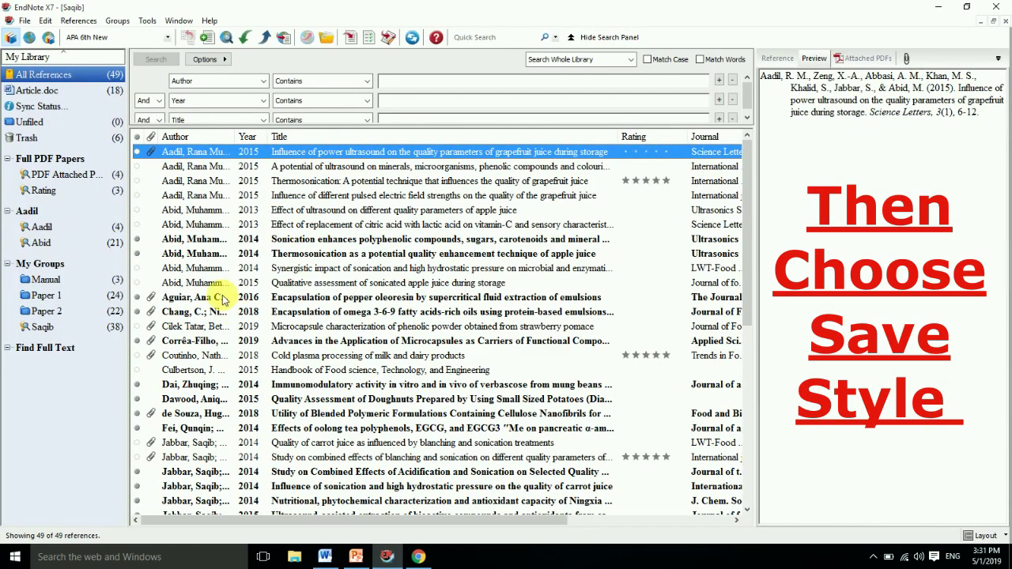
{"action": "left_click", "coordinate": [45, 21]}
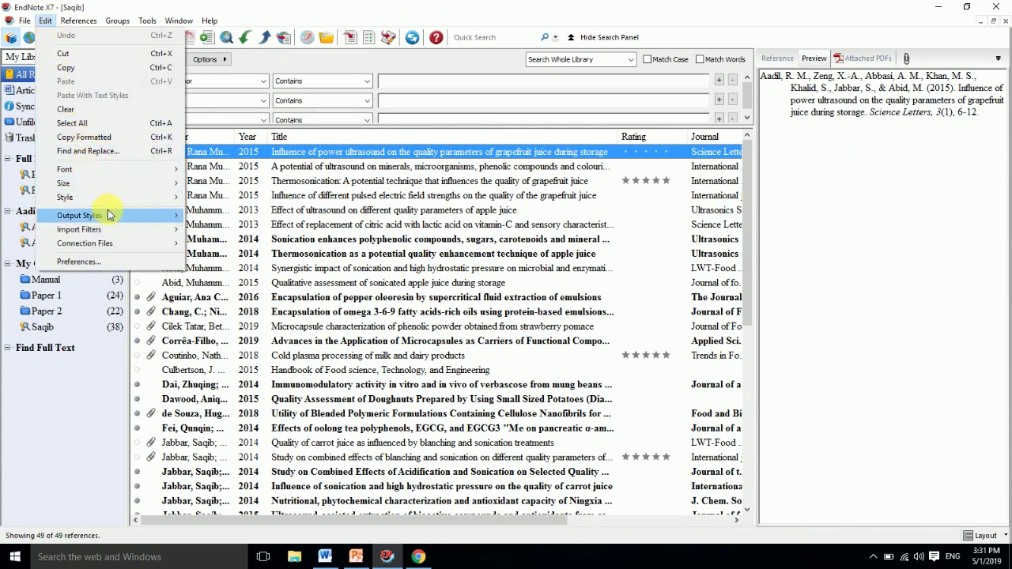
{"action": "mouse_move", "coordinate": [109, 211]}
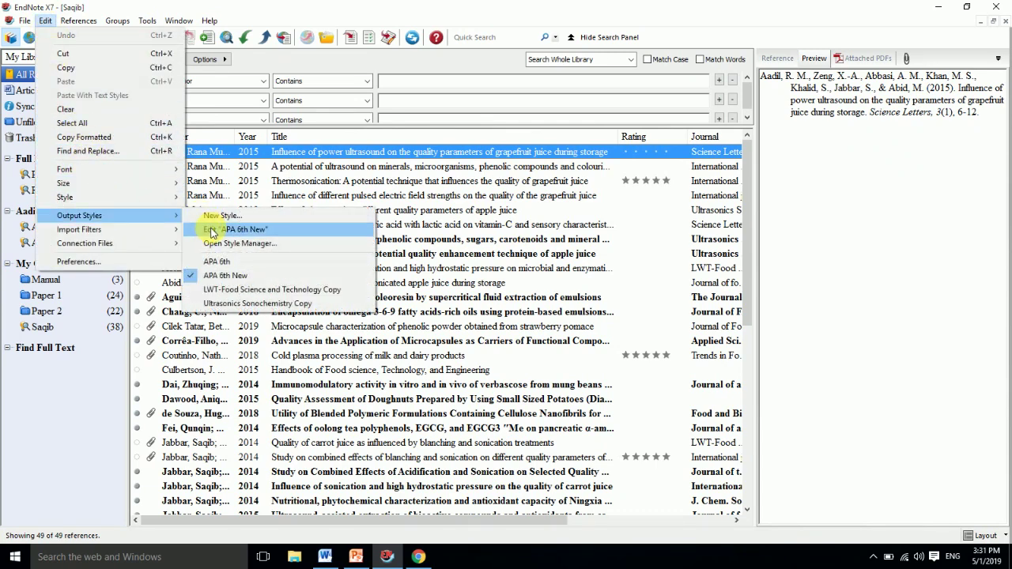
{"action": "left_click", "coordinate": [212, 231]}
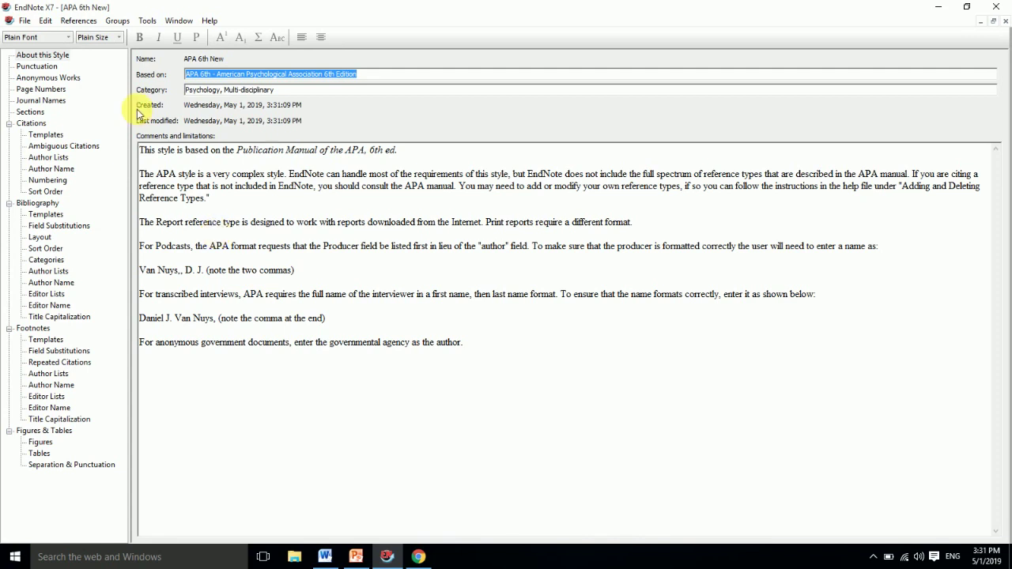
- Review the punctuation and anonymous works settings, and set the page number format to abbreviate the last page, keeping two digits
{"action": "left_click", "coordinate": [41, 68]}
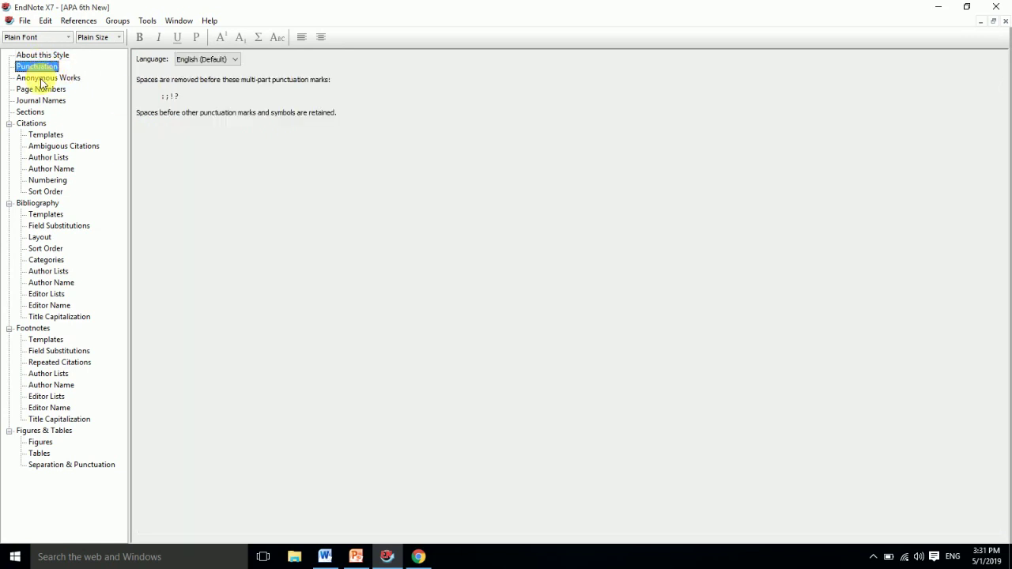
{"action": "left_click", "coordinate": [41, 79]}
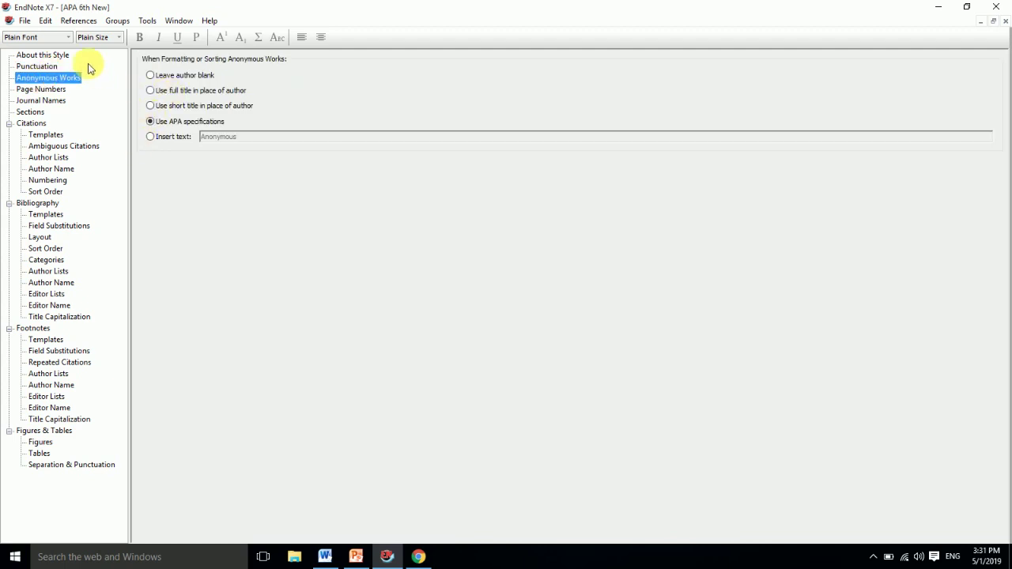
{"action": "left_click", "coordinate": [55, 90]}
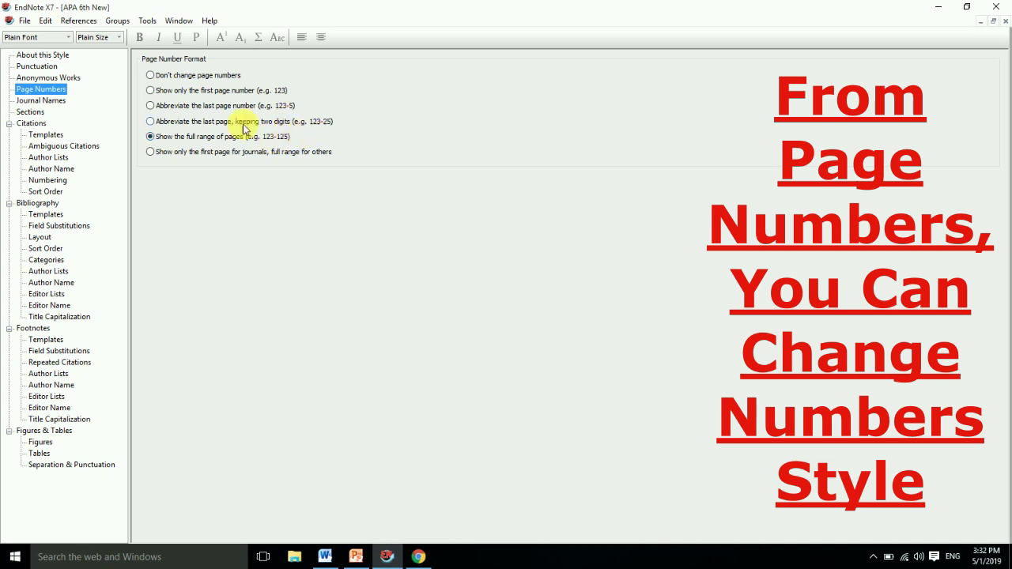
{"action": "left_click", "coordinate": [151, 123]}
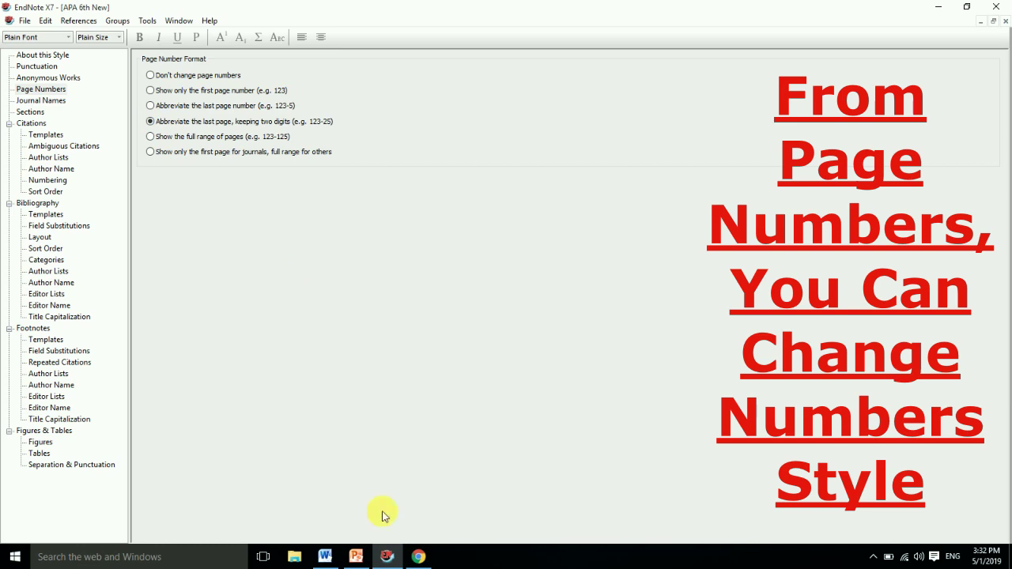
- Switch to Word and update the citations and bibliography, with the article's reference list in view
{"action": "left_click", "coordinate": [329, 553]}
{"action": "left_click_drag", "start_coordinate": [1002, 150], "coordinate": [988, 269]}
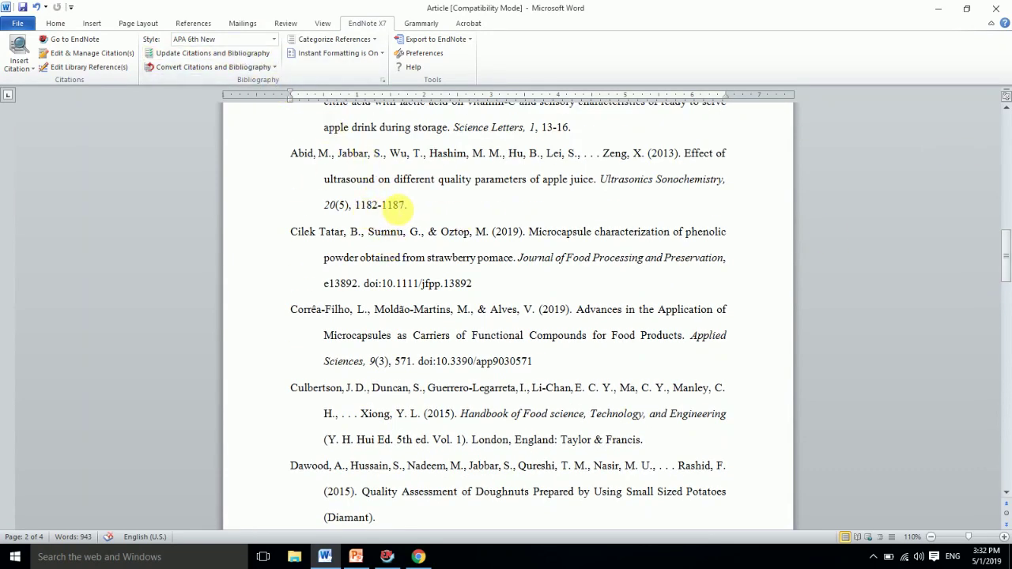
{"action": "left_click", "coordinate": [253, 53]}
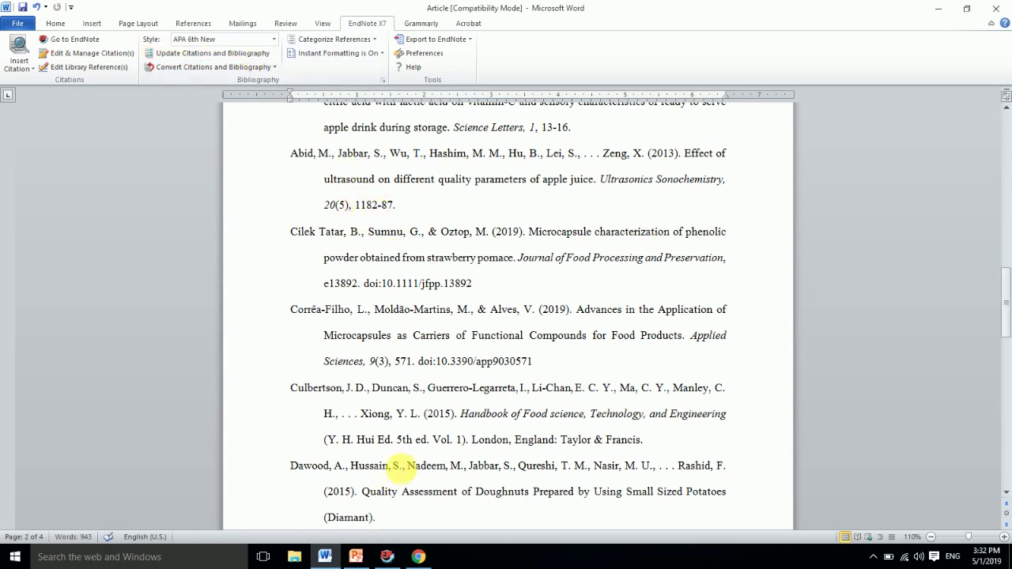
- Check the journal's reference examples, set the style's page number format to the full range of pages, and update the Word article's citations and bibliography
{"action": "left_click", "coordinate": [418, 556]}
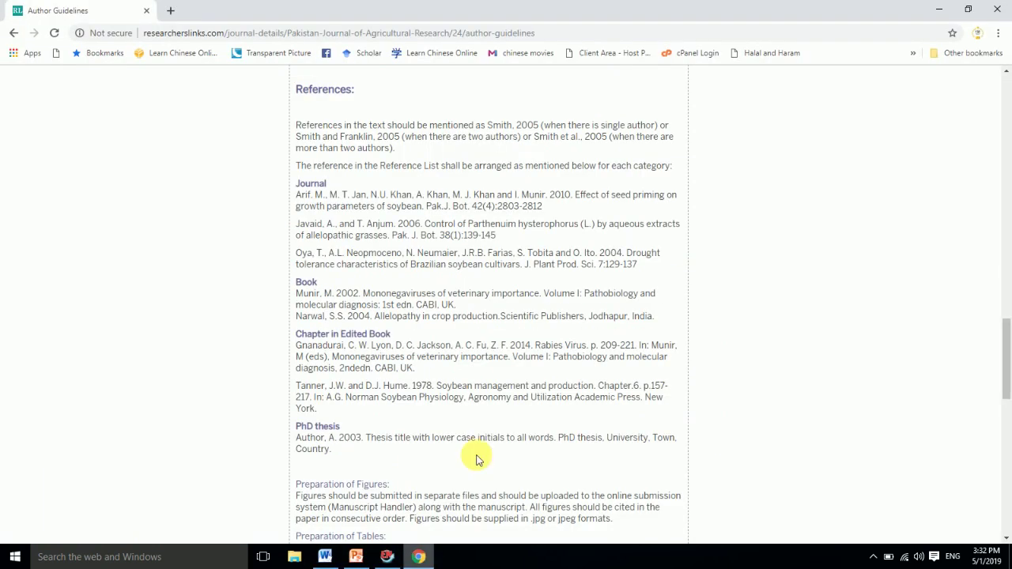
{"action": "left_click", "coordinate": [387, 557]}
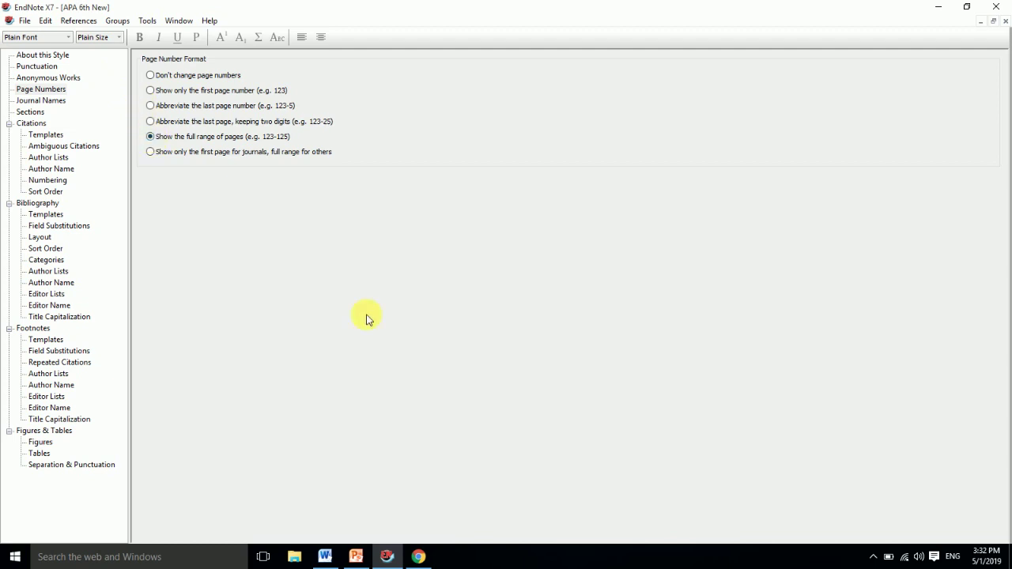
{"action": "left_click", "coordinate": [419, 557]}
{"action": "left_click", "coordinate": [325, 556]}
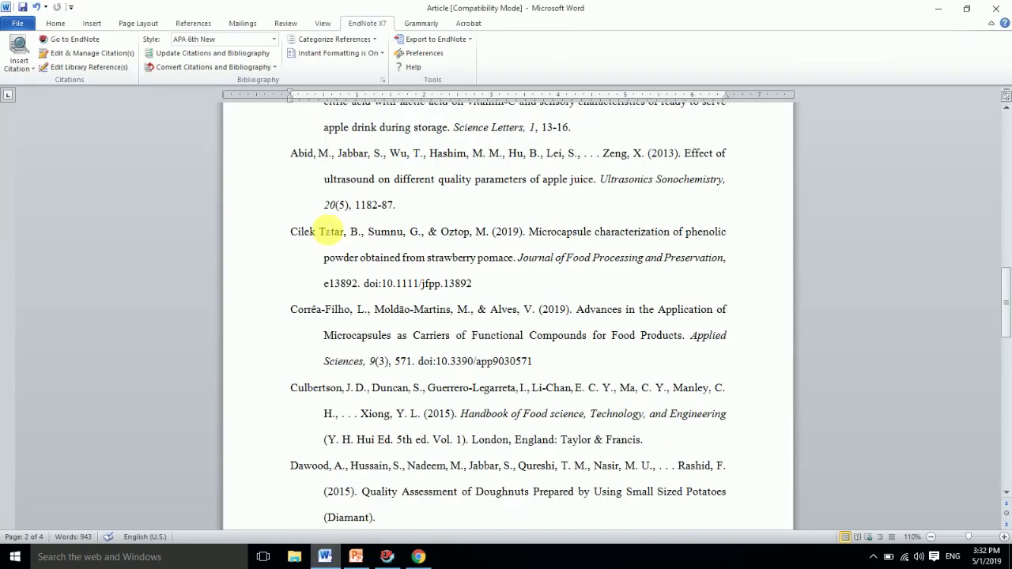
{"action": "left_click", "coordinate": [247, 53]}
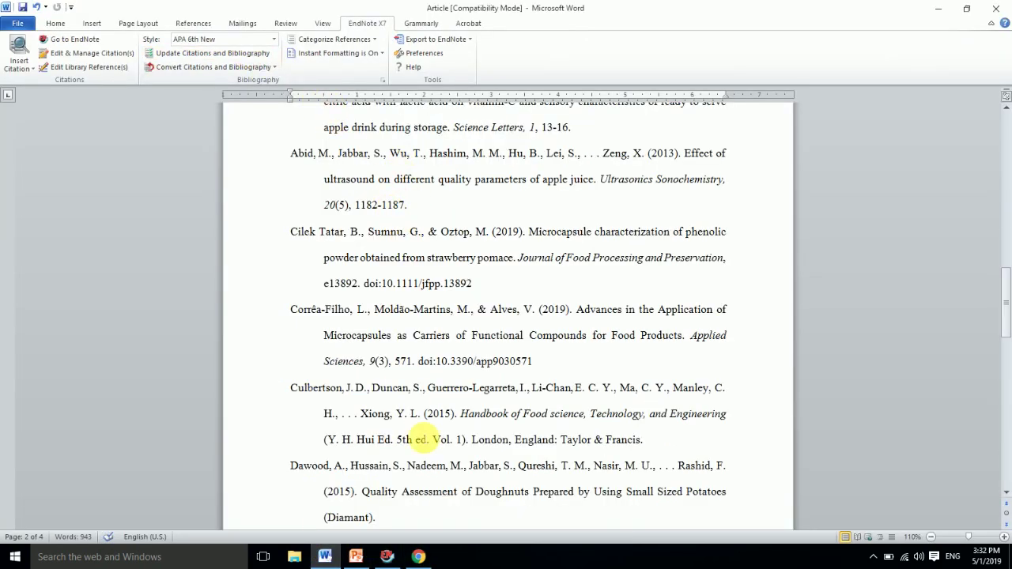
- Compare the APA 6th New style's journal name format in EndNote with the reference examples in the journal's author guidelines
{"action": "left_click", "coordinate": [418, 557]}
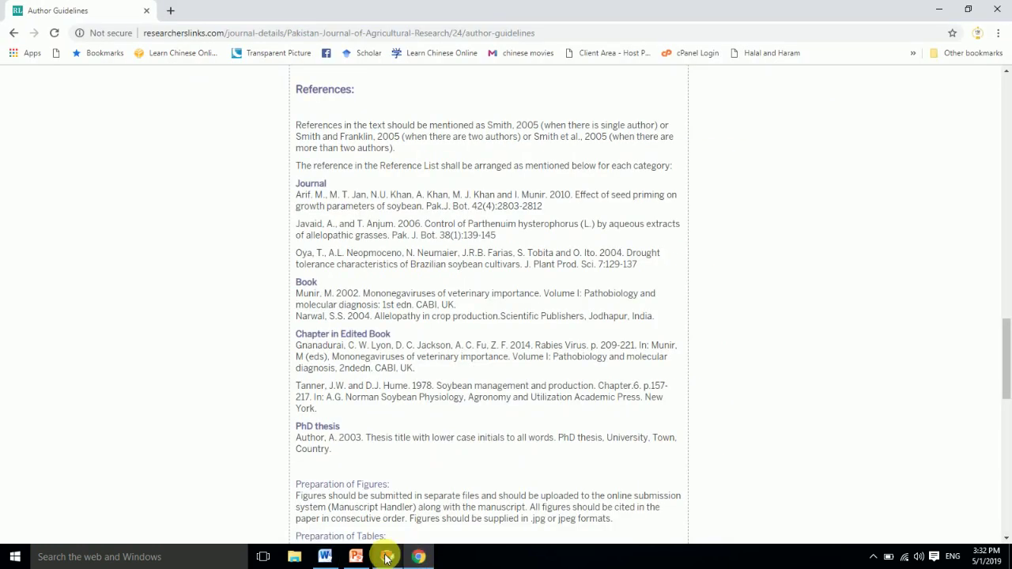
{"action": "left_click", "coordinate": [387, 556]}
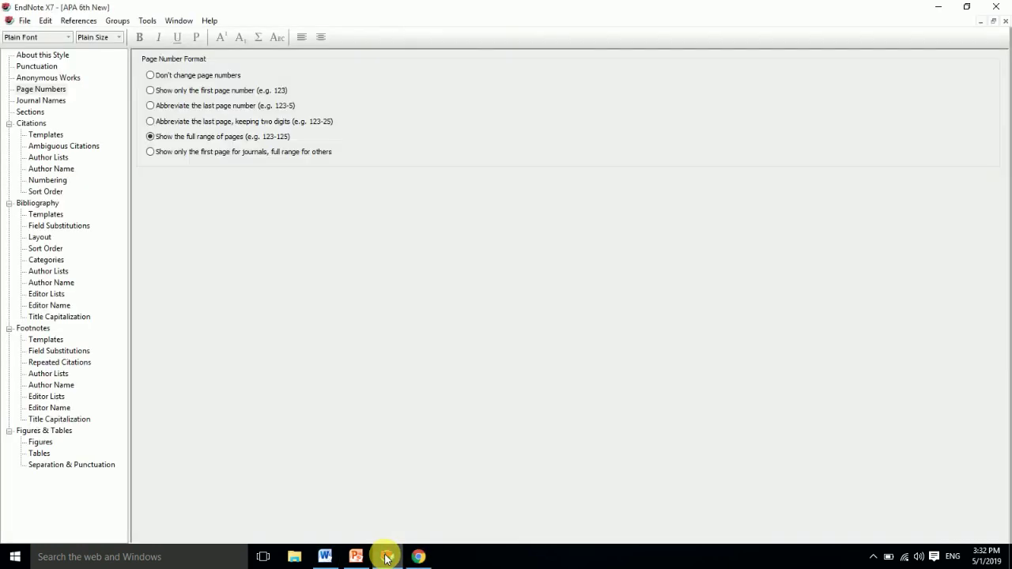
{"action": "left_click", "coordinate": [56, 103]}
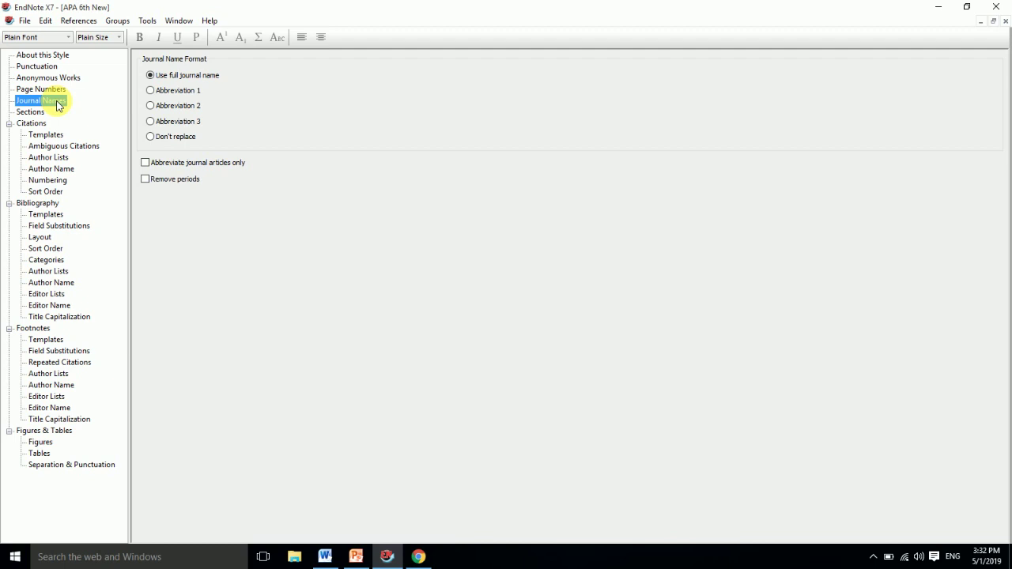
{"action": "left_click", "coordinate": [419, 557]}
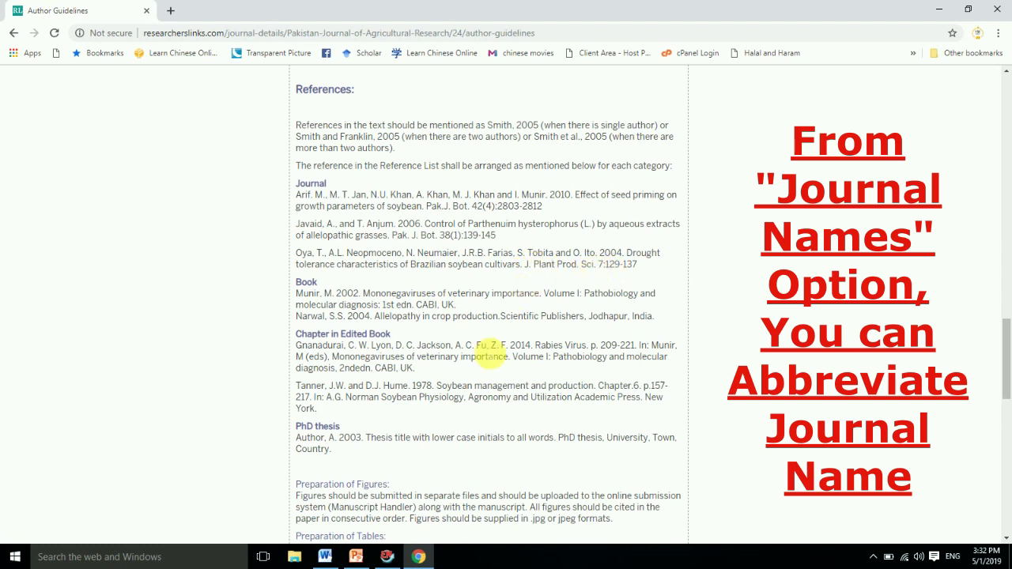
{"action": "left_click", "coordinate": [419, 557]}
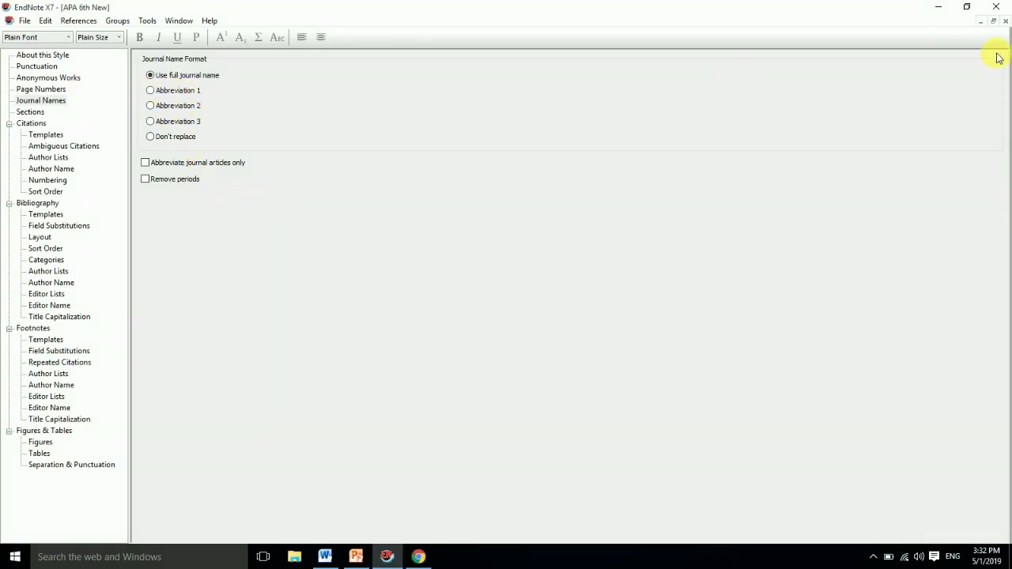
- Close the style editor, open the library's Journals term list and delete all of its terms
{"action": "left_click", "coordinate": [1006, 24]}
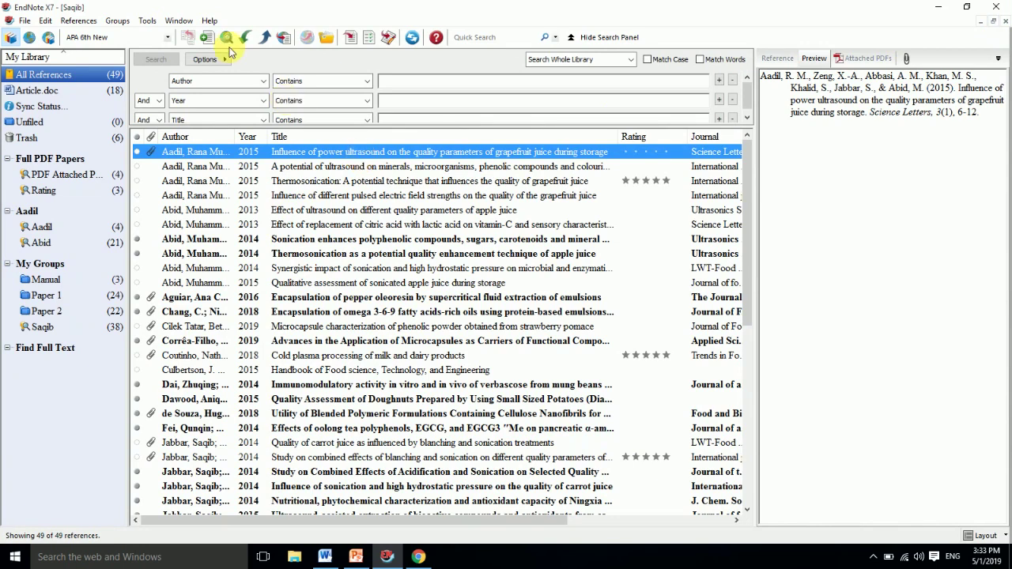
{"action": "left_click", "coordinate": [147, 22]}
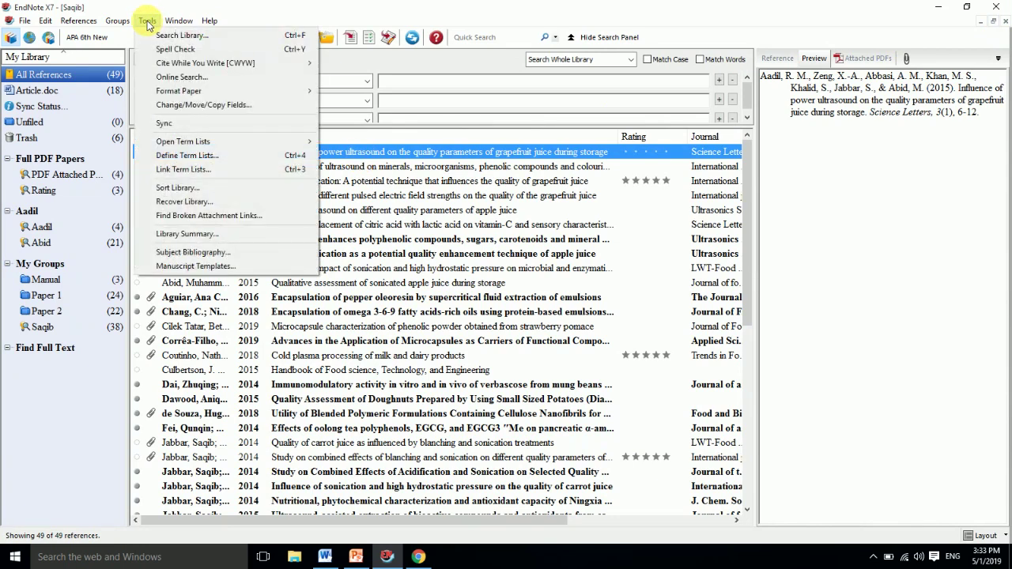
{"action": "mouse_move", "coordinate": [274, 140]}
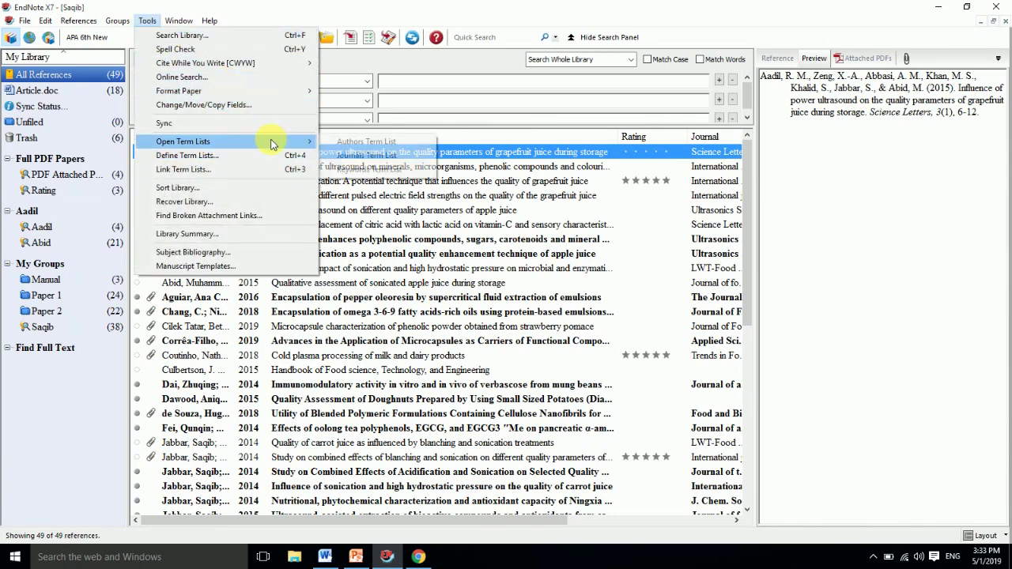
{"action": "left_click", "coordinate": [346, 156]}
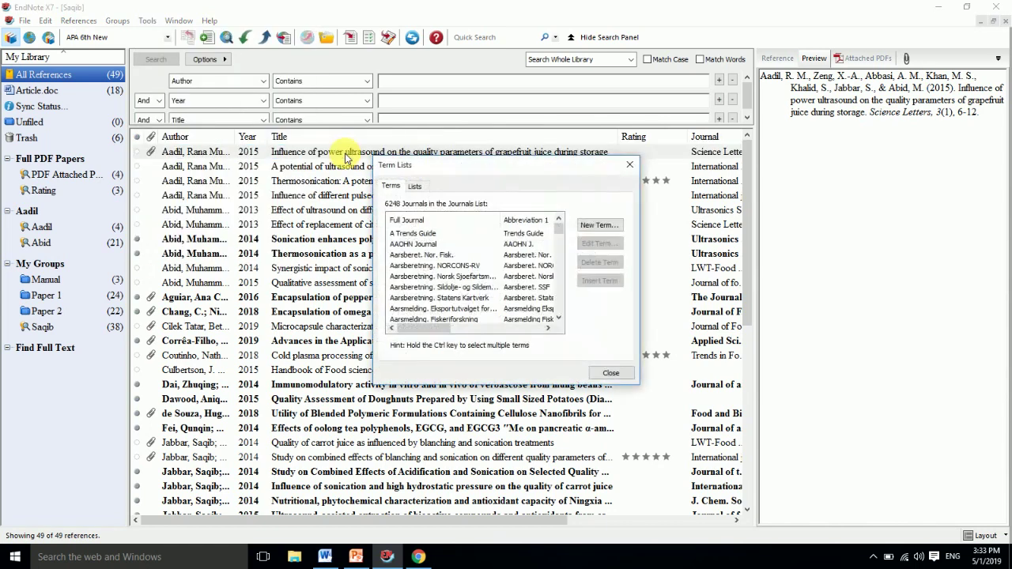
{"action": "left_click", "coordinate": [416, 244]}
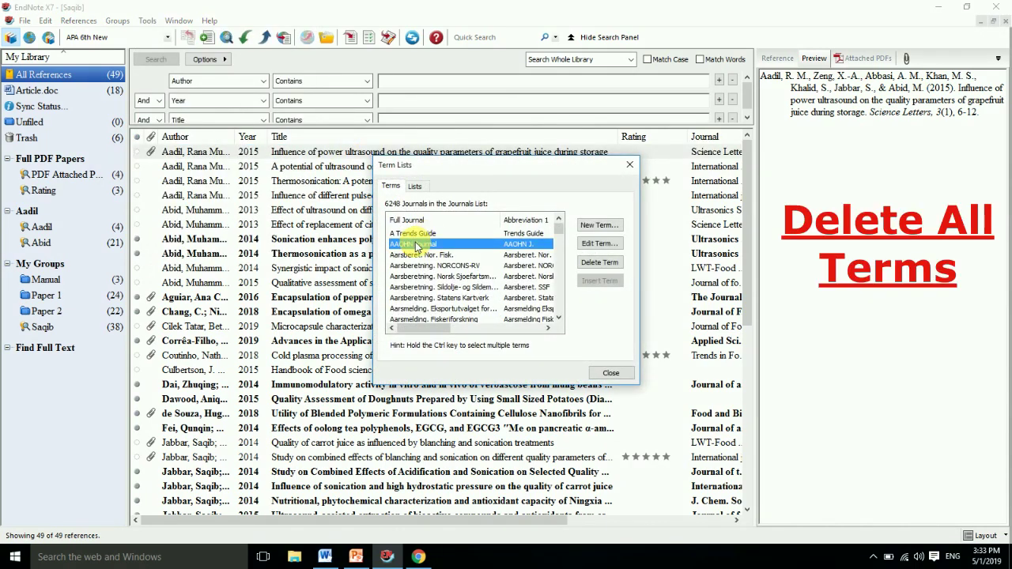
{"action": "key", "text": "ctrl+a"}
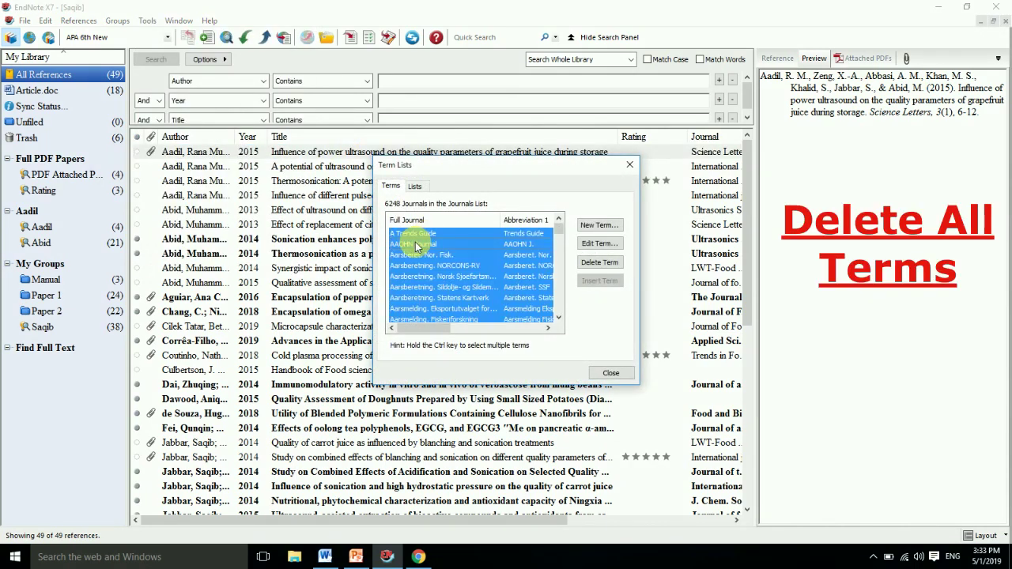
{"action": "left_click", "coordinate": [598, 262]}
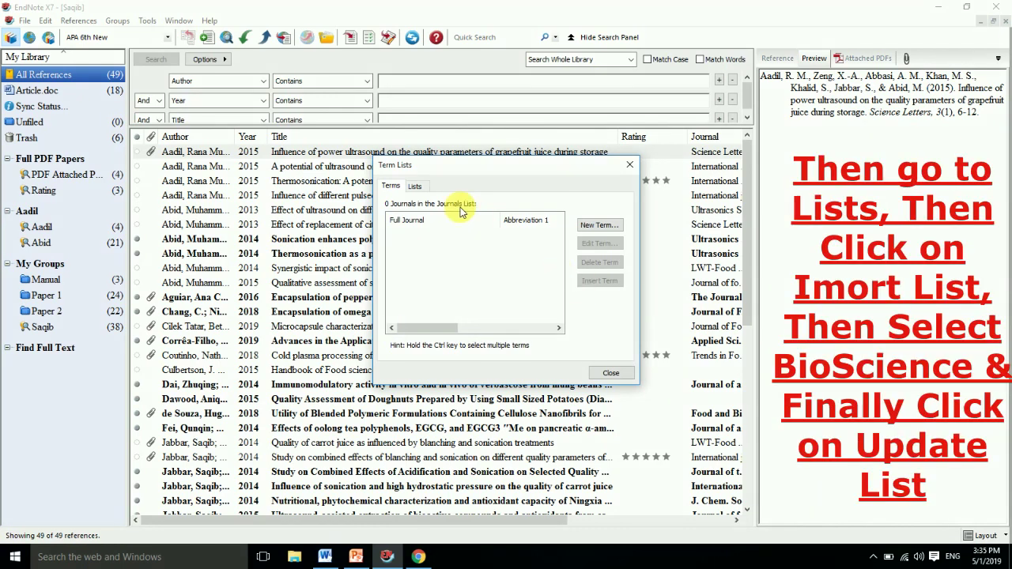
- Import the BioScience text file from EndNote's Terms Lists folder into the Journals term list
{"action": "left_click", "coordinate": [416, 187]}
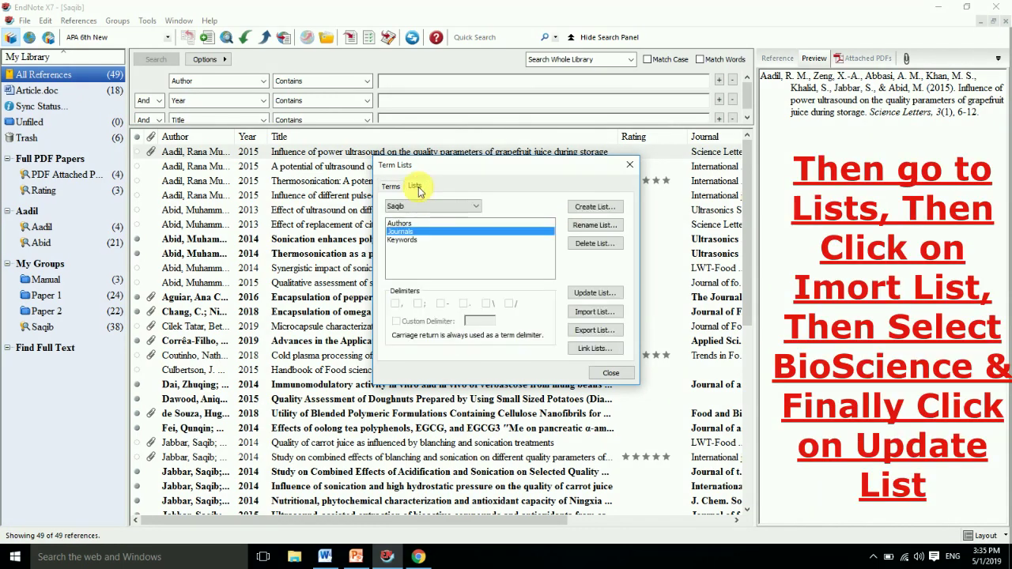
{"action": "left_click", "coordinate": [595, 313]}
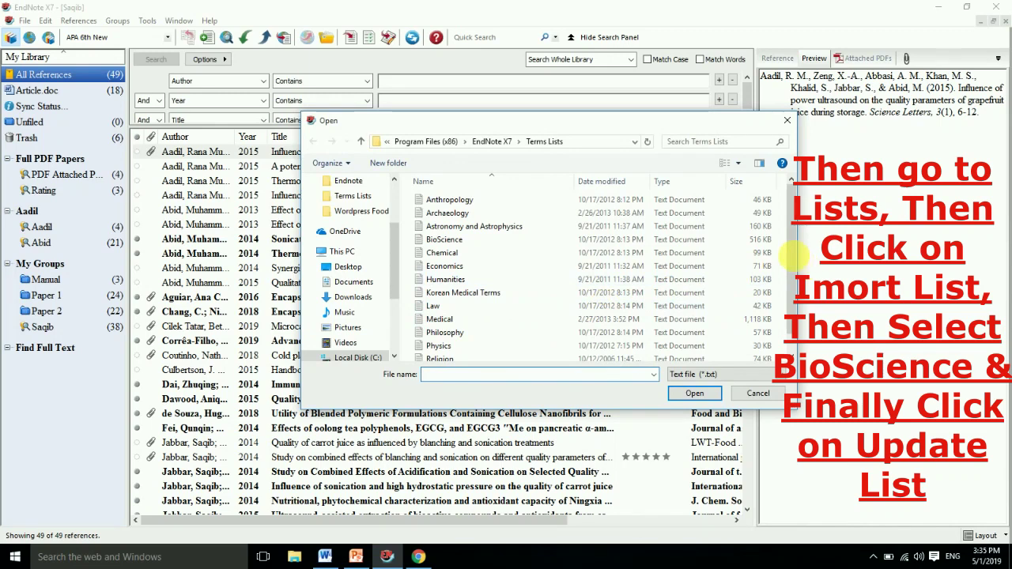
{"action": "scroll", "coordinate": [791, 253], "scroll_direction": "down", "scroll_amount": 1}
{"action": "scroll", "coordinate": [788, 242], "scroll_direction": "up", "scroll_amount": 1}
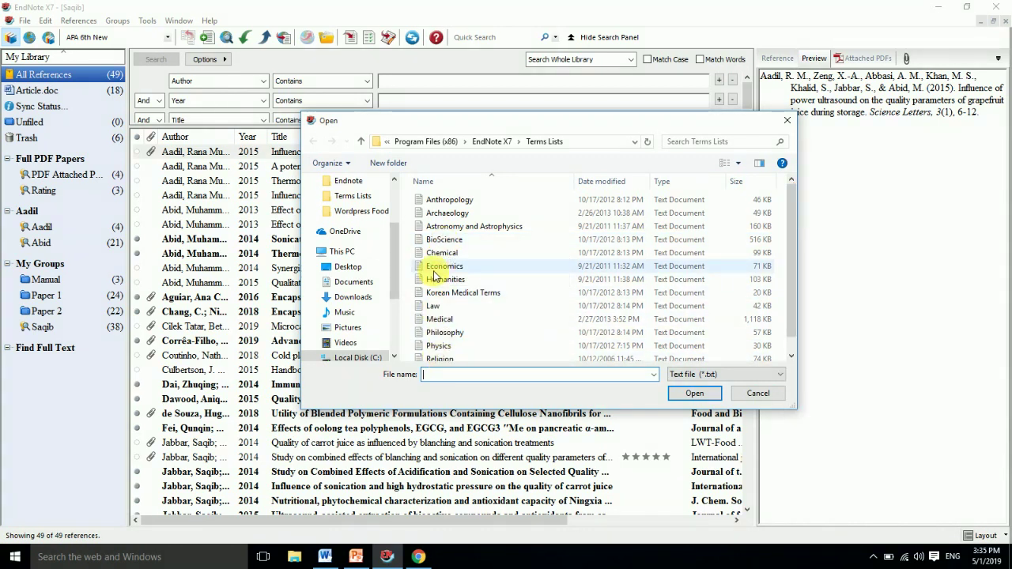
{"action": "left_click", "coordinate": [441, 239]}
{"action": "left_click", "coordinate": [706, 395]}
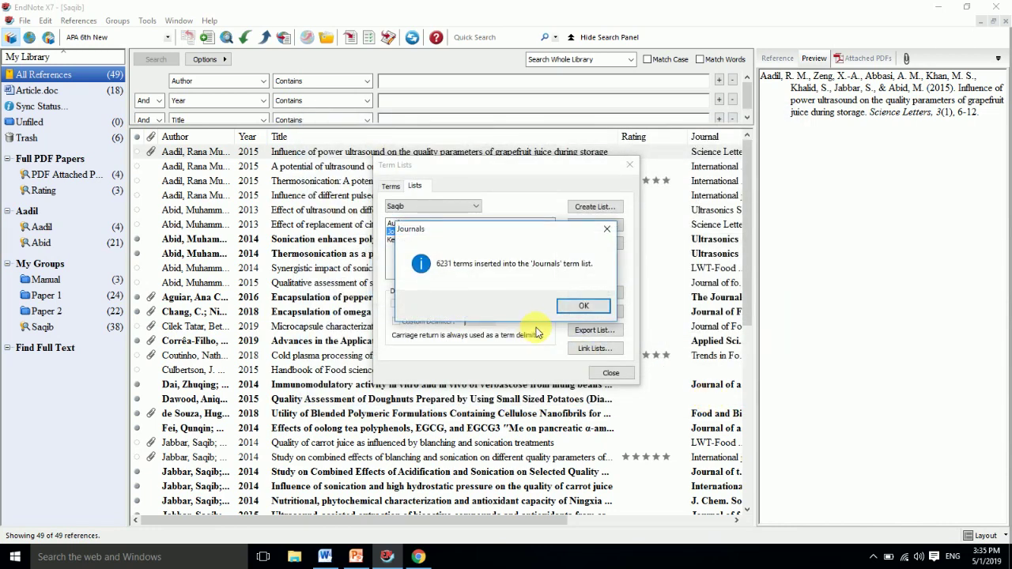
{"action": "left_click", "coordinate": [581, 307]}
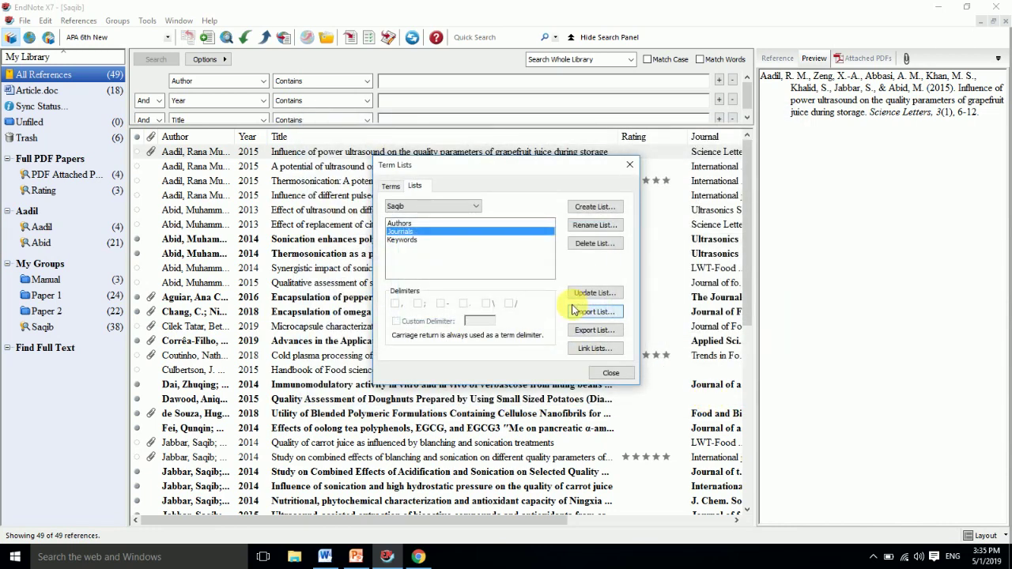
- Update the Journals list from the library's Journal and Alternate Journal fields, check its terms, and close the term lists
{"action": "left_click", "coordinate": [593, 294]}
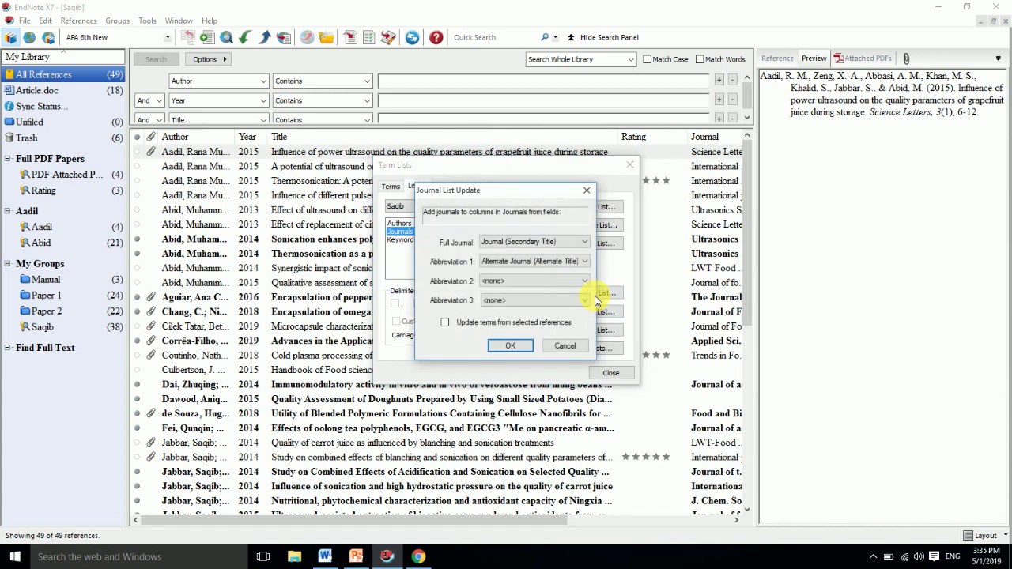
{"action": "left_click", "coordinate": [513, 348]}
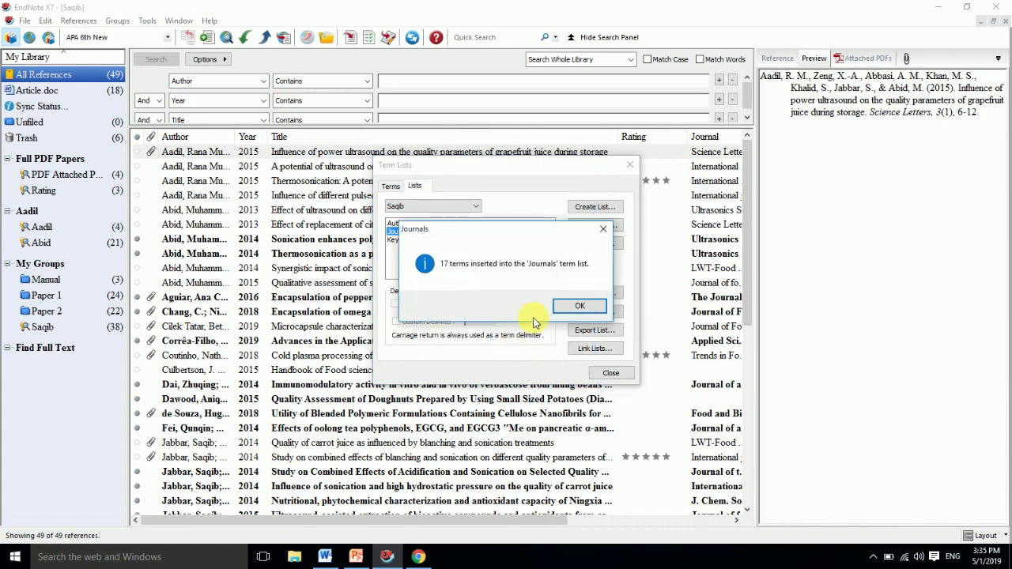
{"action": "left_click", "coordinate": [581, 308]}
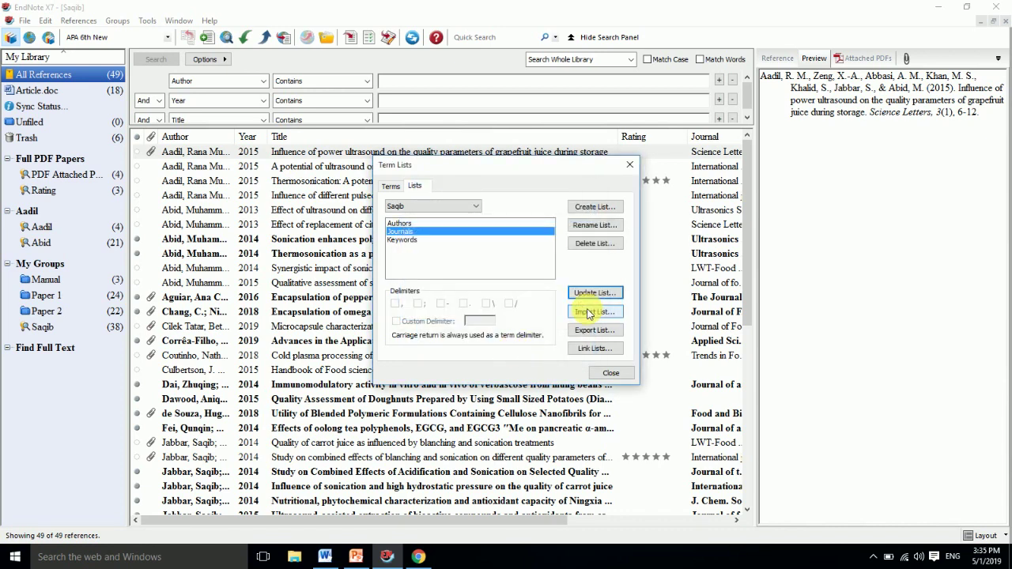
{"action": "left_click", "coordinate": [391, 186]}
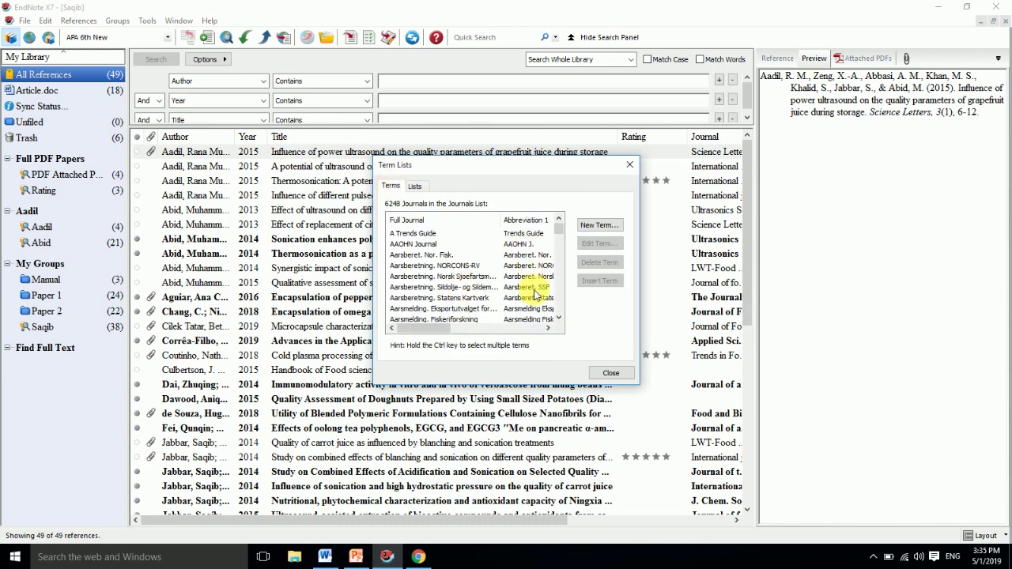
{"action": "left_click", "coordinate": [605, 374]}
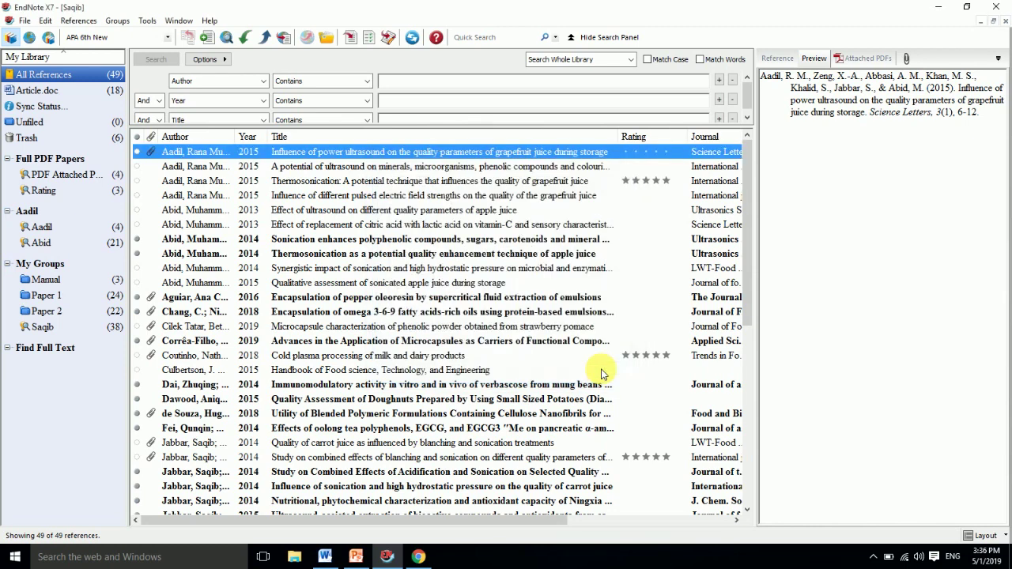
- Reopen the APA 6th New style for editing, set its journal name format to Abbreviation 1 and save it
{"action": "left_click", "coordinate": [46, 21]}
{"action": "mouse_move", "coordinate": [153, 217]}
{"action": "left_click", "coordinate": [239, 231]}
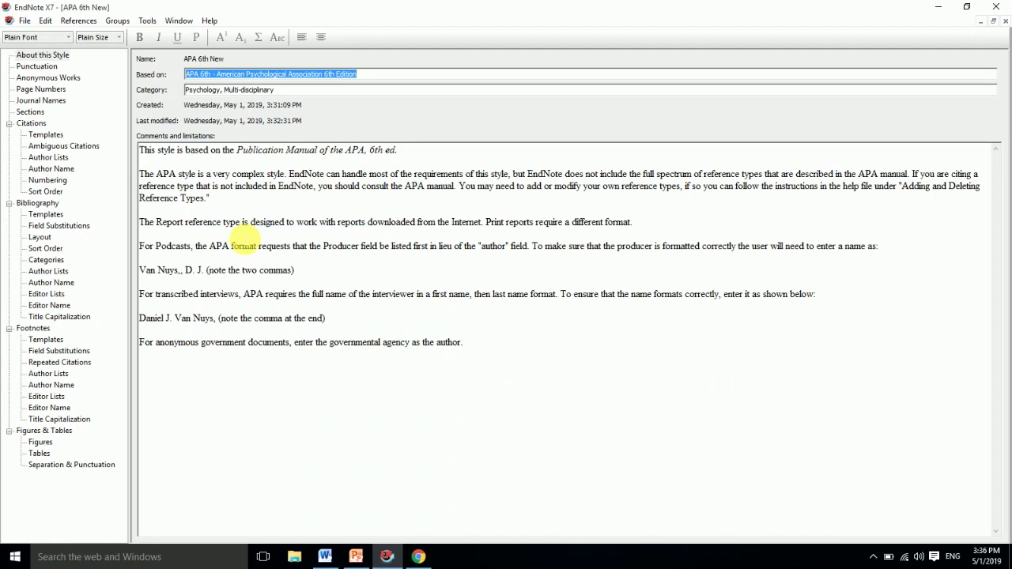
{"action": "left_click", "coordinate": [47, 101]}
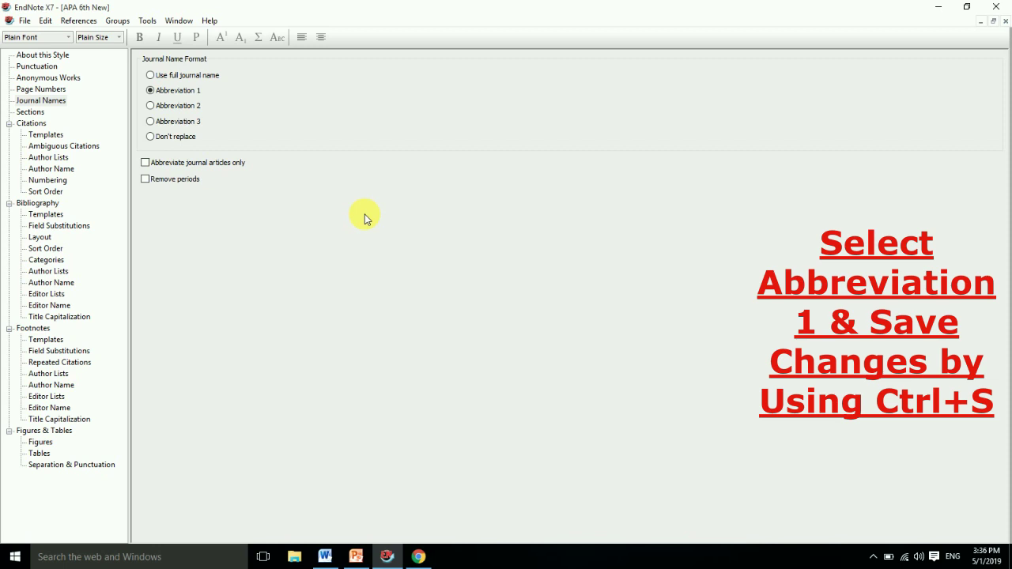
- Switch to Word, update the citations and bibliography, and check the journal names throughout the article's reference list
{"action": "left_click", "coordinate": [324, 557]}
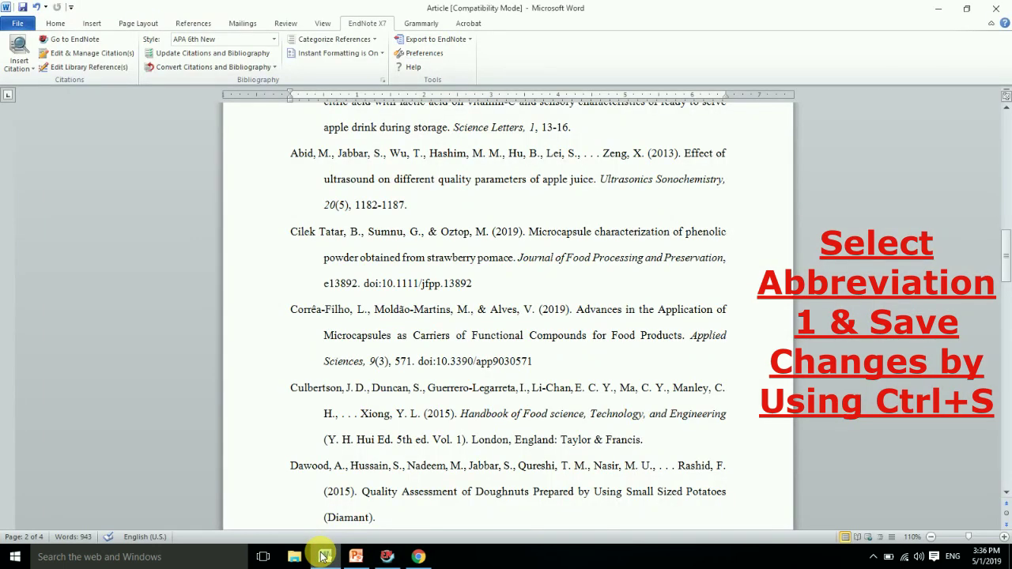
{"action": "left_click", "coordinate": [197, 54]}
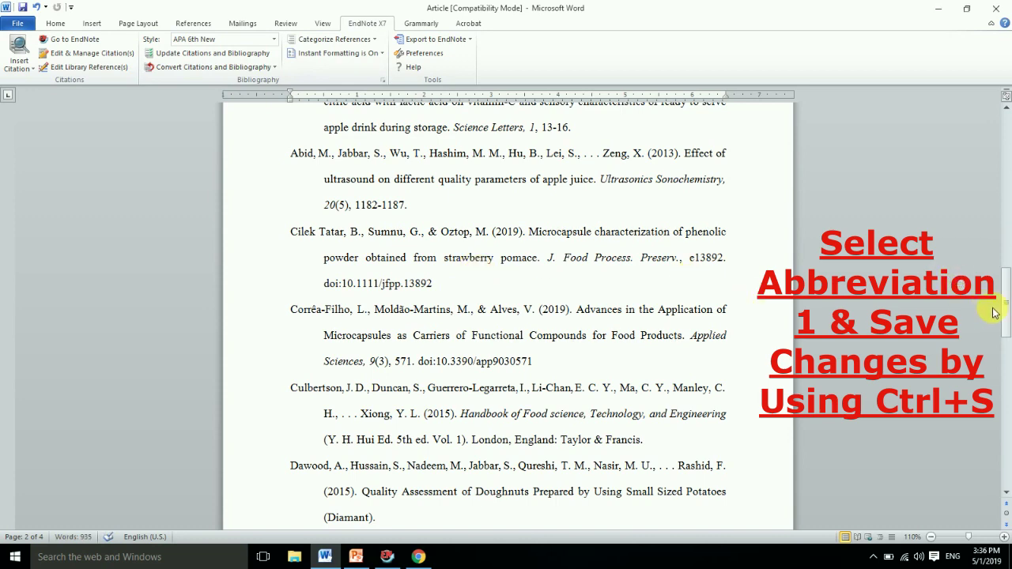
{"action": "left_click_drag", "start_coordinate": [1003, 262], "coordinate": [985, 226]}
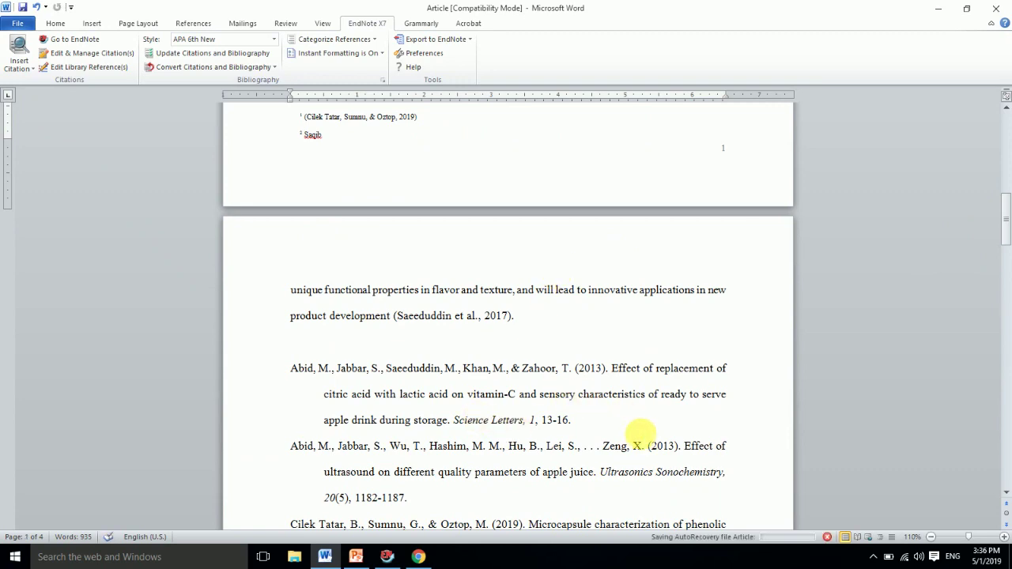
{"action": "left_click_drag", "start_coordinate": [1006, 235], "coordinate": [1001, 255]}
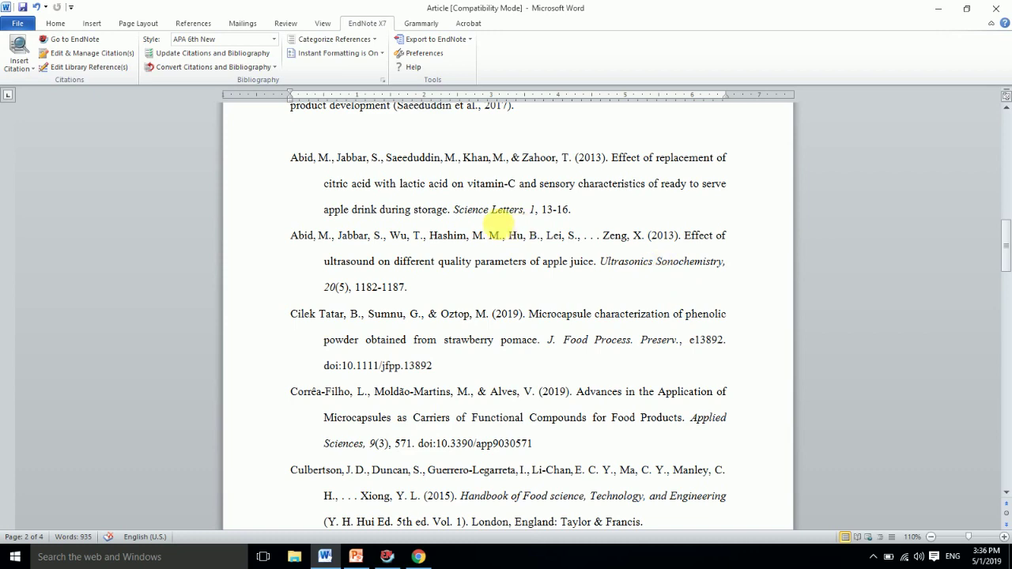
{"action": "left_click", "coordinate": [569, 341]}
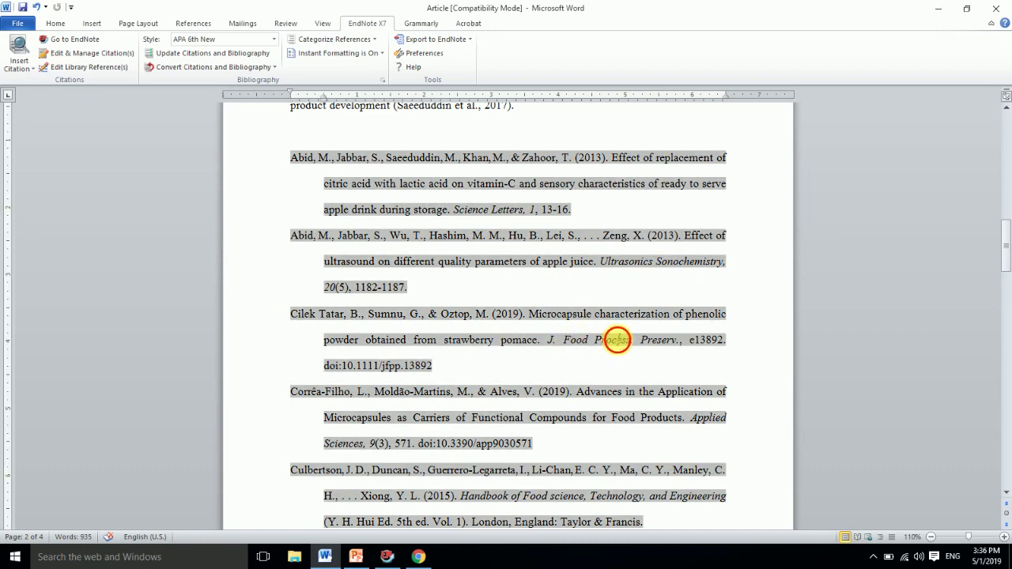
{"action": "left_click_drag", "start_coordinate": [1005, 237], "coordinate": [1002, 305]}
{"action": "left_click", "coordinate": [635, 382]}
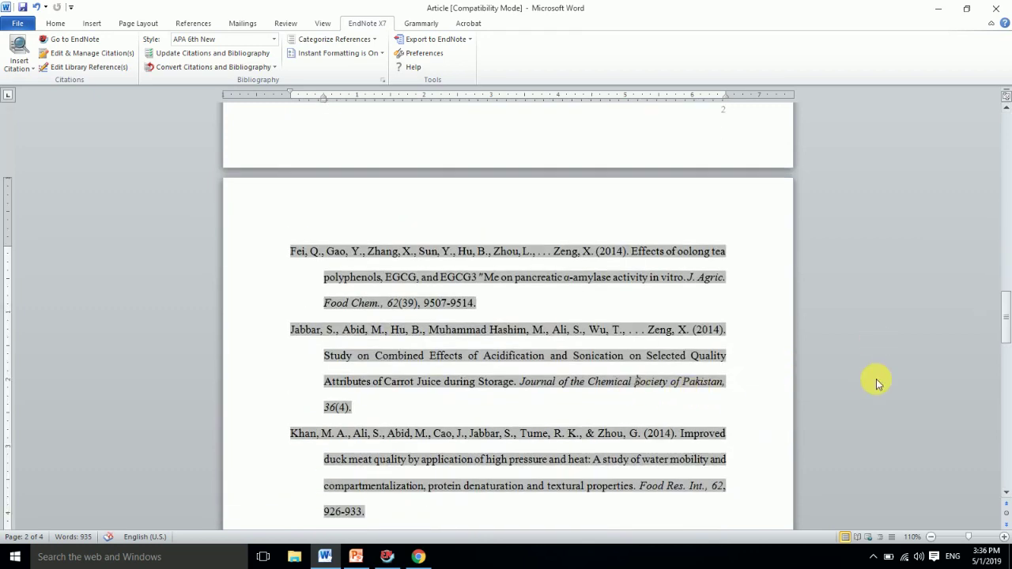
{"action": "left_click_drag", "start_coordinate": [1001, 339], "coordinate": [989, 248]}
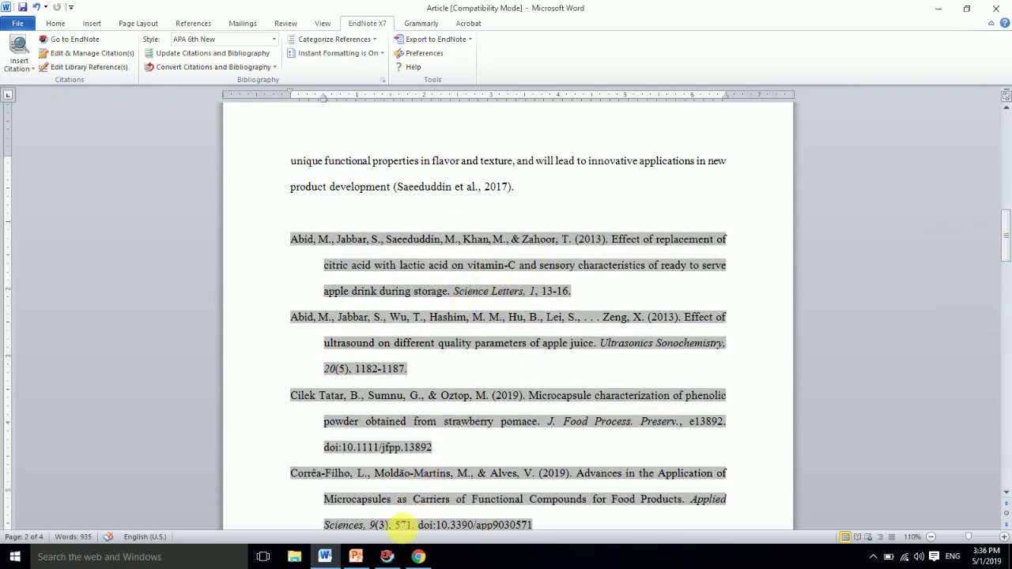
- Switch to EndNote, close the APA 6th New style, and open the Journals term list
{"action": "left_click", "coordinate": [385, 558]}
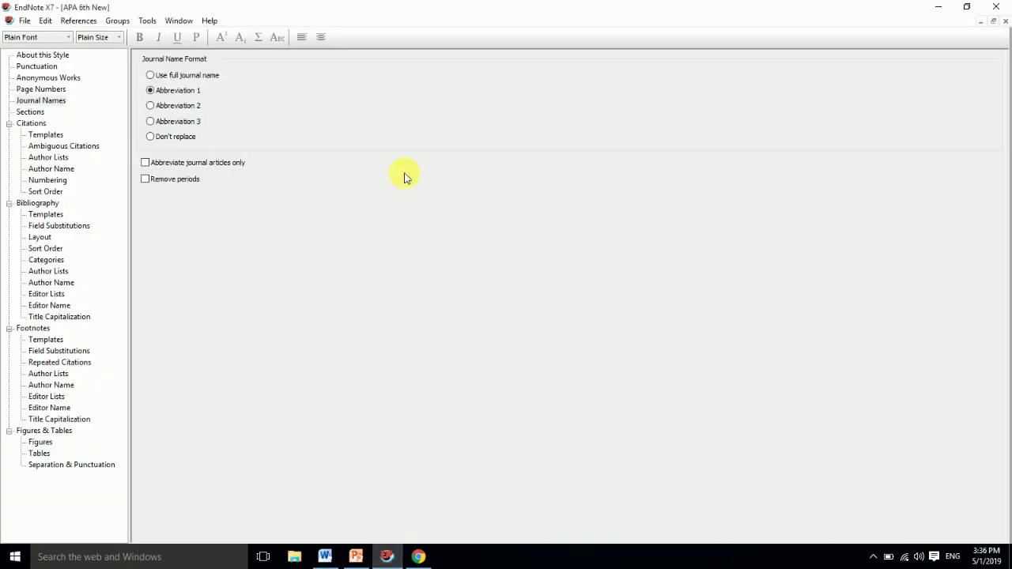
{"action": "left_click", "coordinate": [1006, 22]}
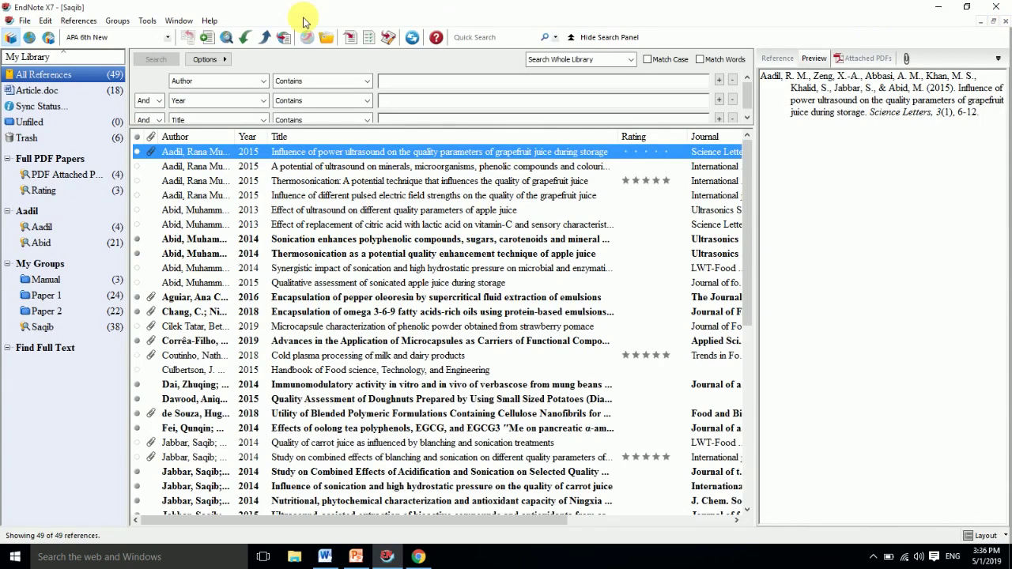
{"action": "left_click", "coordinate": [144, 22]}
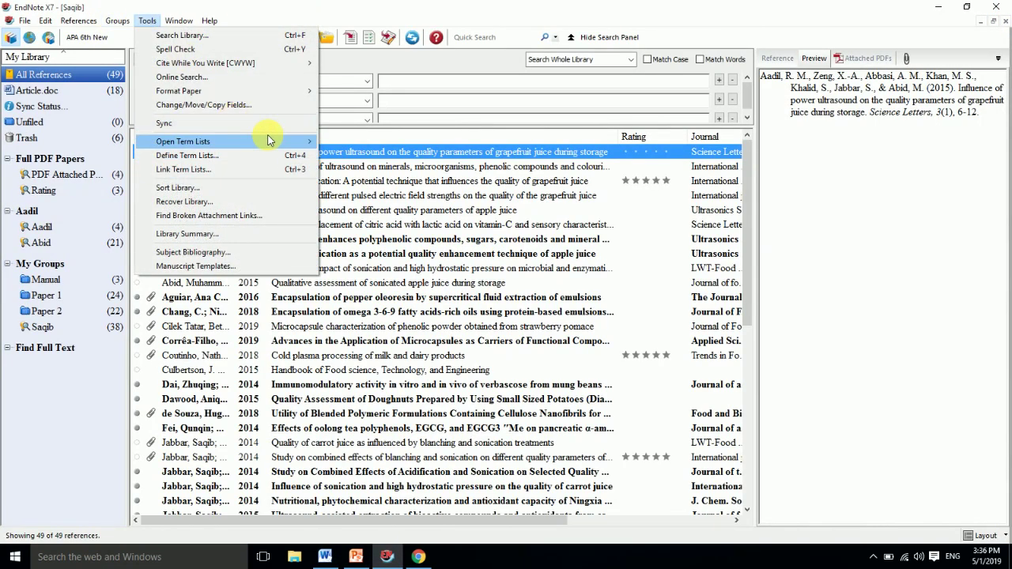
{"action": "mouse_move", "coordinate": [273, 141]}
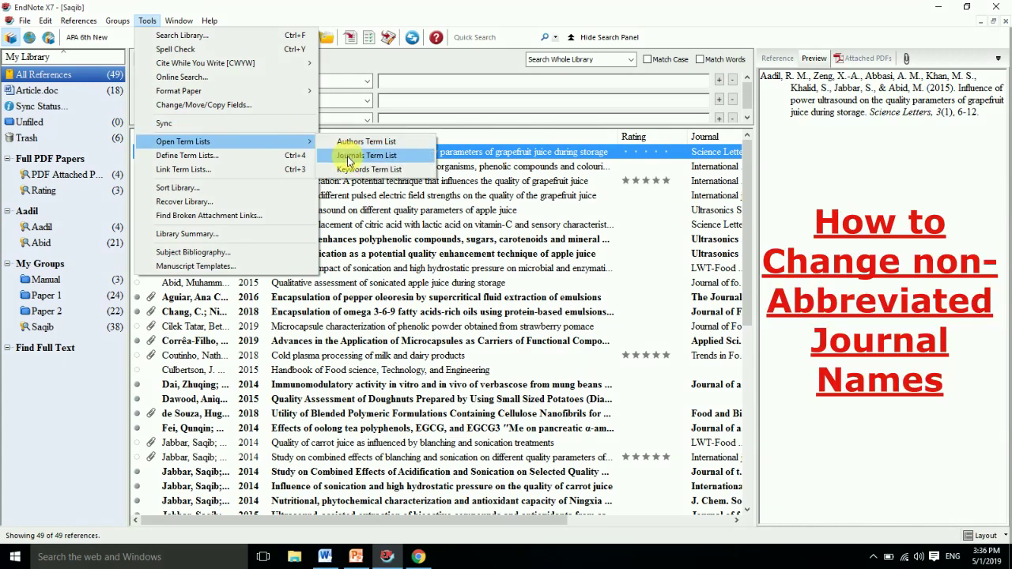
{"action": "left_click", "coordinate": [364, 155]}
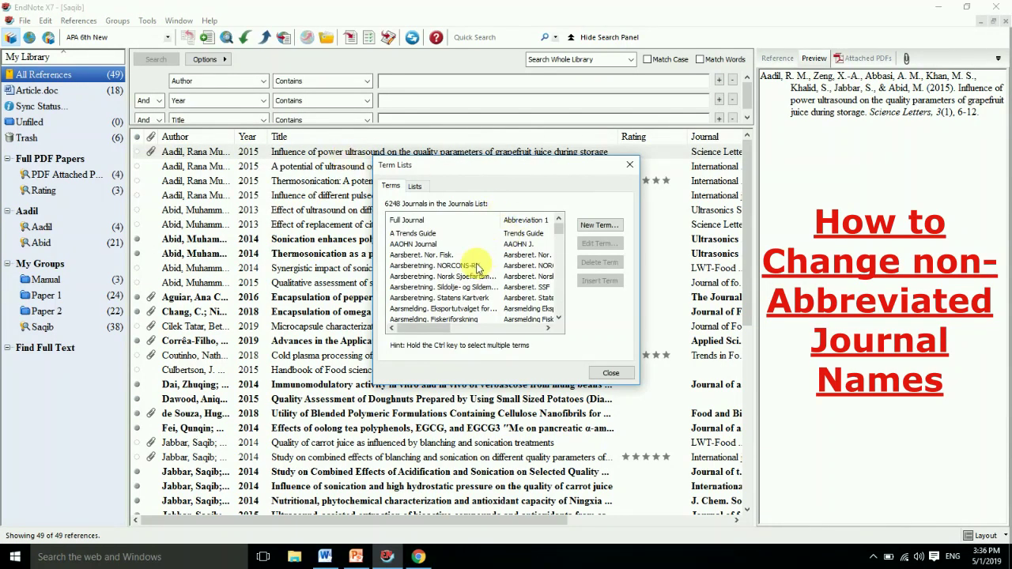
- Find Science Letters in the Journals term list and open that term for editing
{"action": "left_click", "coordinate": [439, 255]}
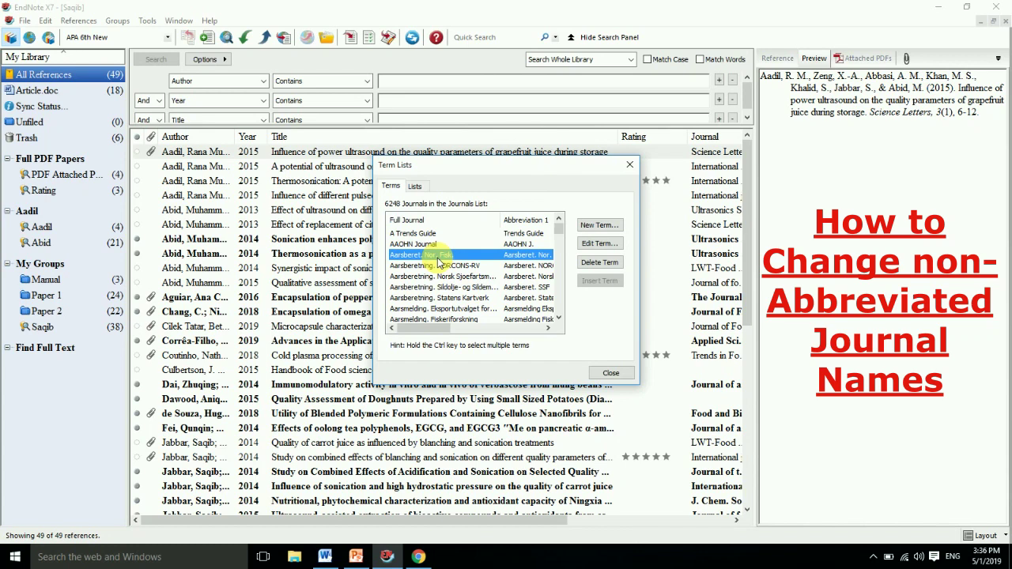
{"action": "type", "text": "sci"}
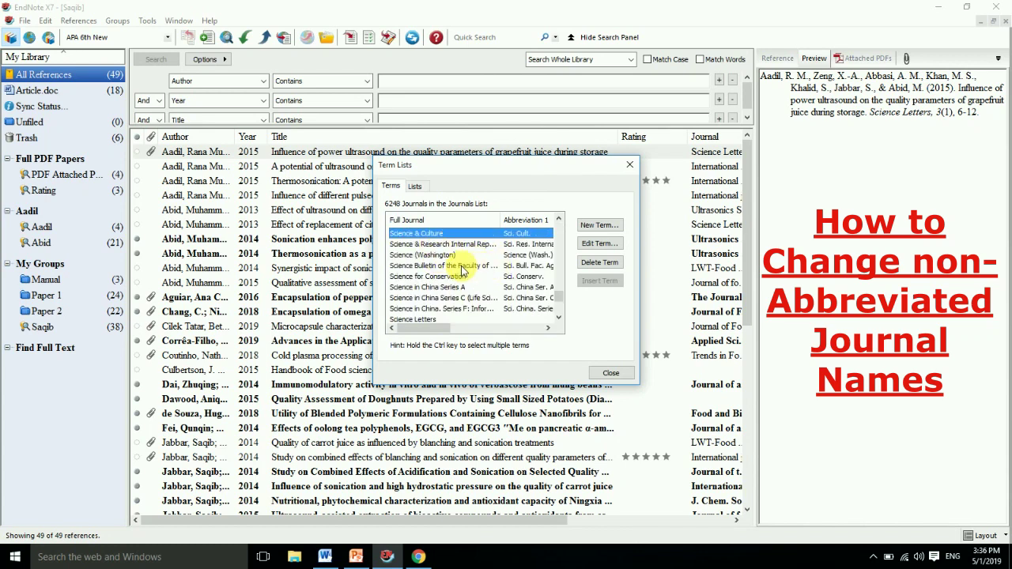
{"action": "left_click", "coordinate": [557, 317]}
{"action": "left_click", "coordinate": [428, 310]}
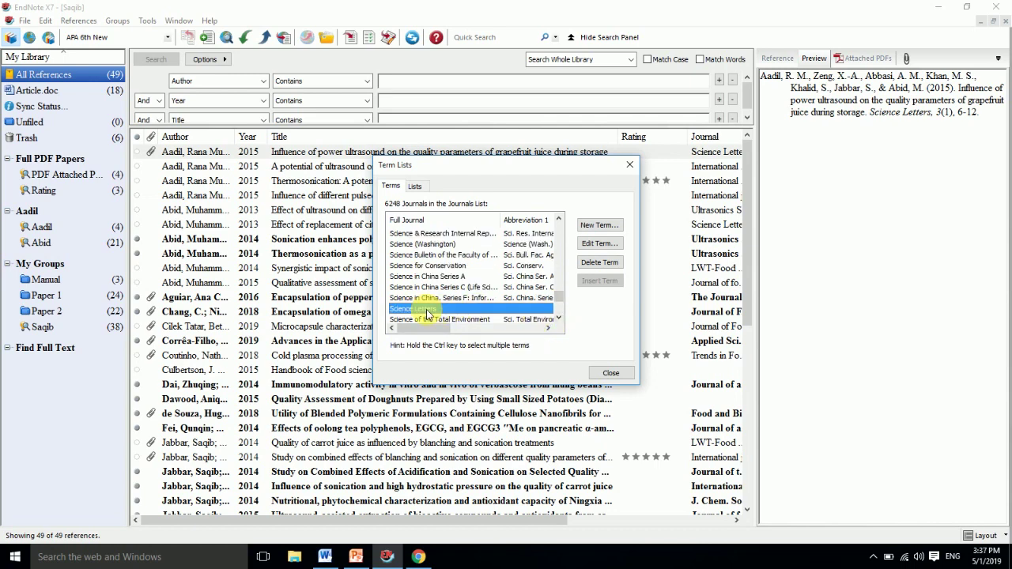
{"action": "left_click", "coordinate": [597, 242]}
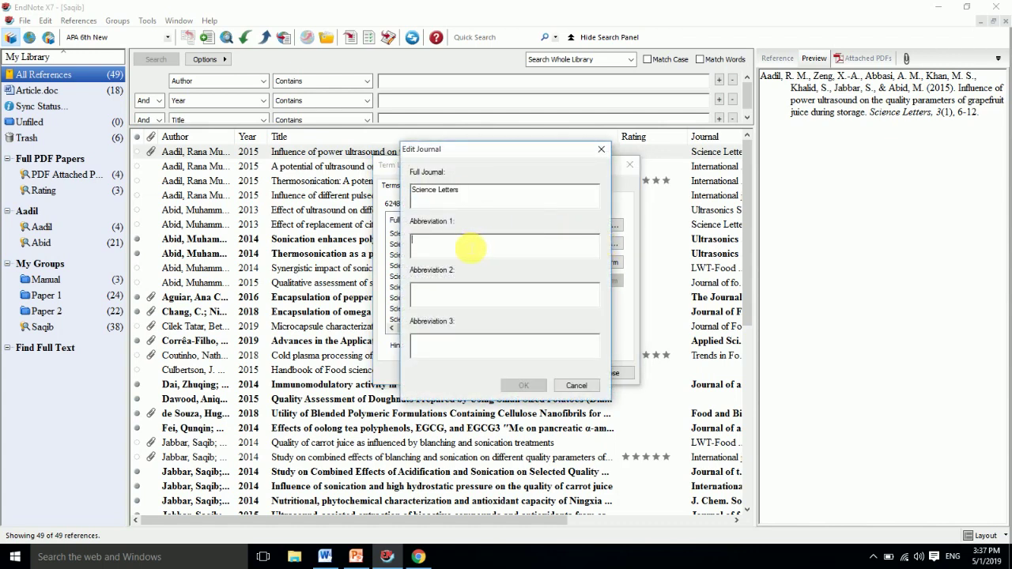
- Start the term's Abbreviation 1 with "Scie" and select the full journal name Science Letters
{"action": "left_click", "coordinate": [470, 249]}
{"action": "type", "text": "Scie"}
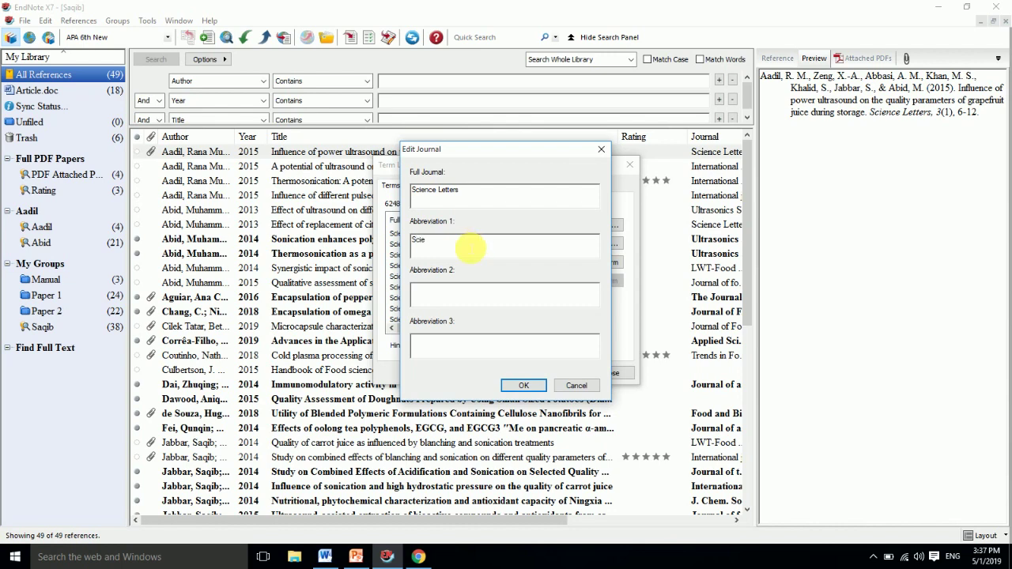
{"action": "left_click_drag", "start_coordinate": [467, 198], "coordinate": [421, 190]}
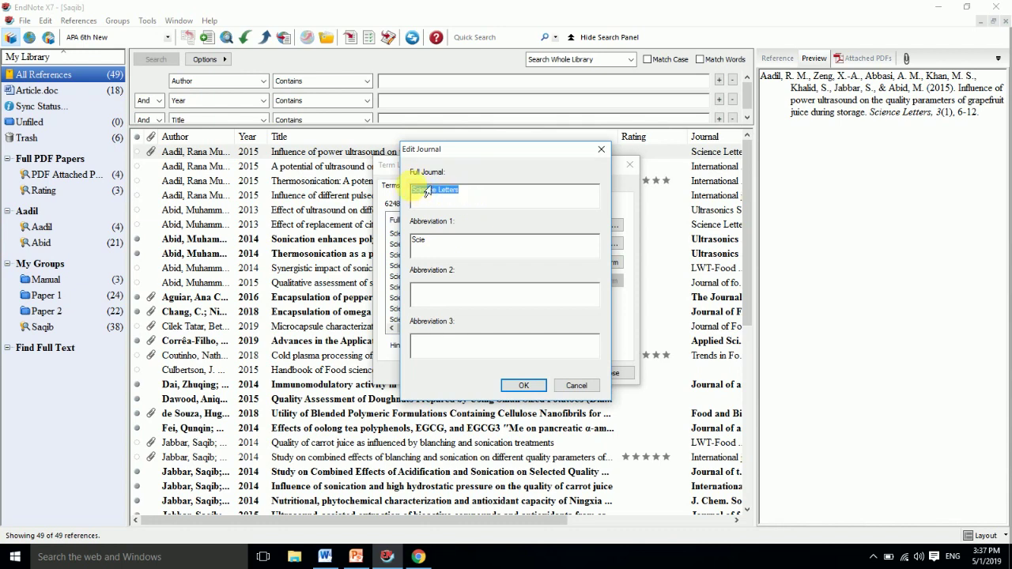
- Switch to Chrome, open Google in the empty tab, and search for "journals abbreviation"
{"action": "left_click", "coordinate": [419, 557]}
{"action": "left_click", "coordinate": [172, 15]}
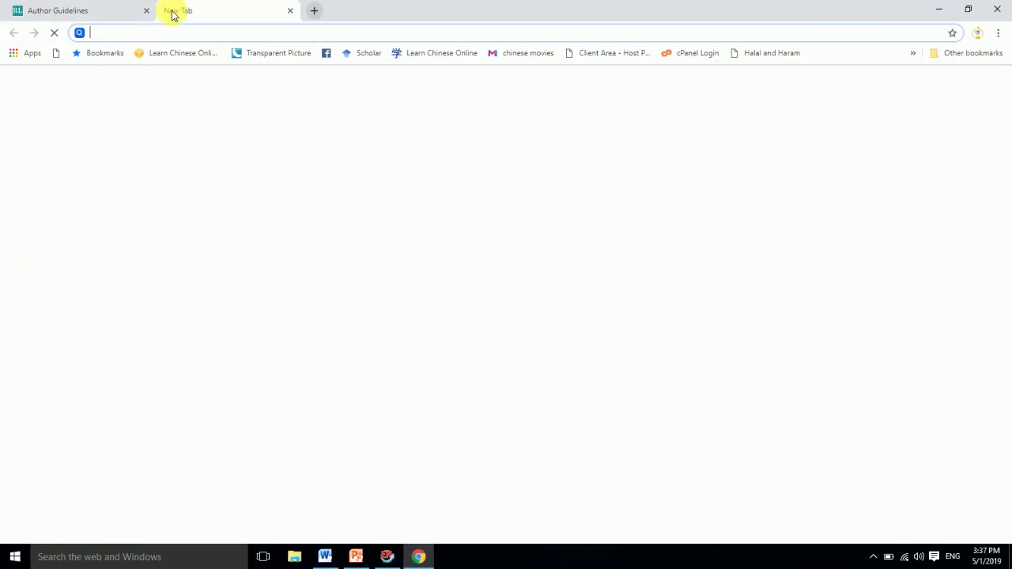
{"action": "type", "text": "g"}
{"action": "key", "text": "Return"}
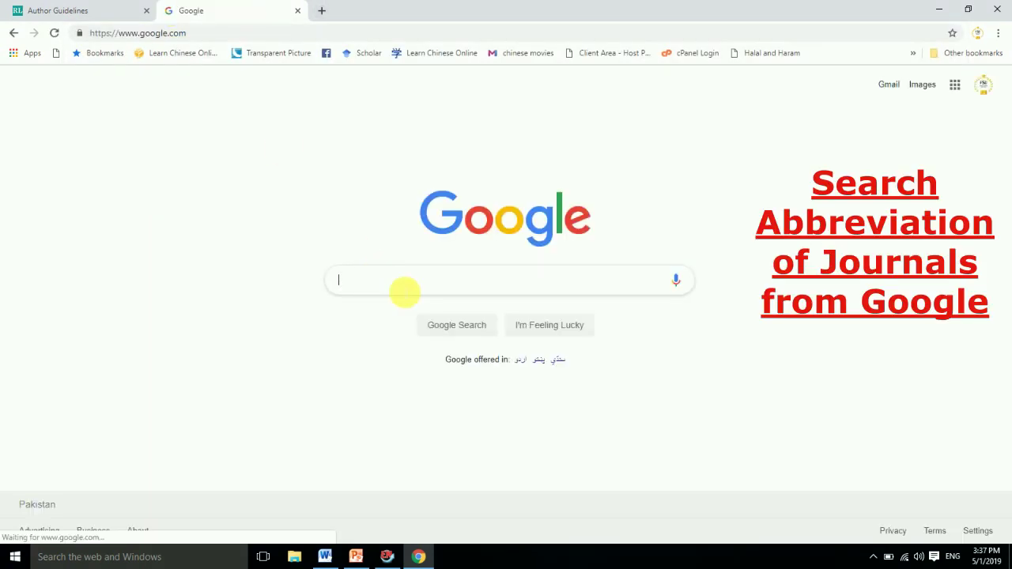
{"action": "type", "text": "Jouranls"}
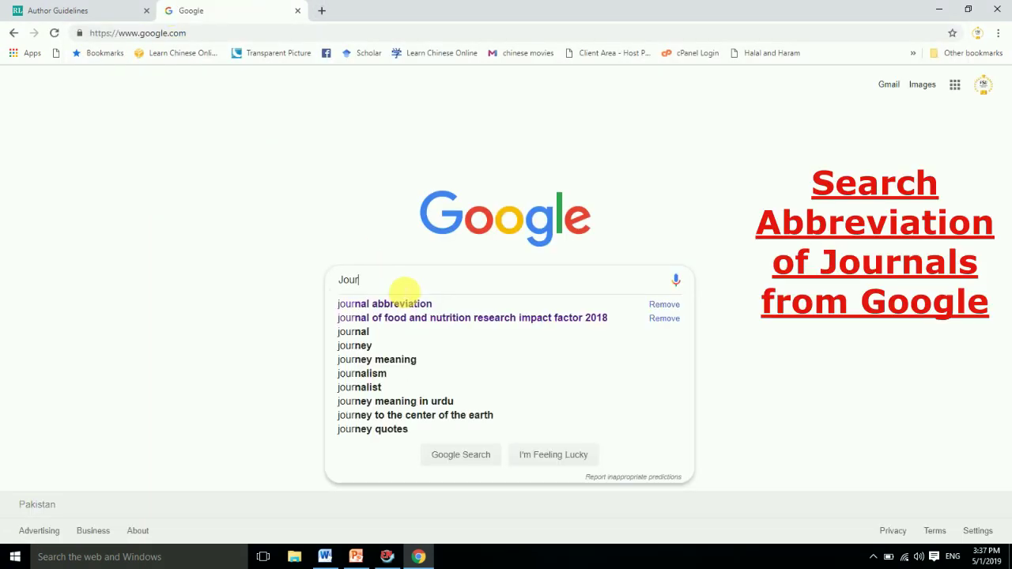
{"action": "key", "text": "BackSpace"}
{"action": "key", "text": "BackSpace"}
{"action": "key", "text": "BackSpace"}
{"action": "key", "text": "BackSpace"}
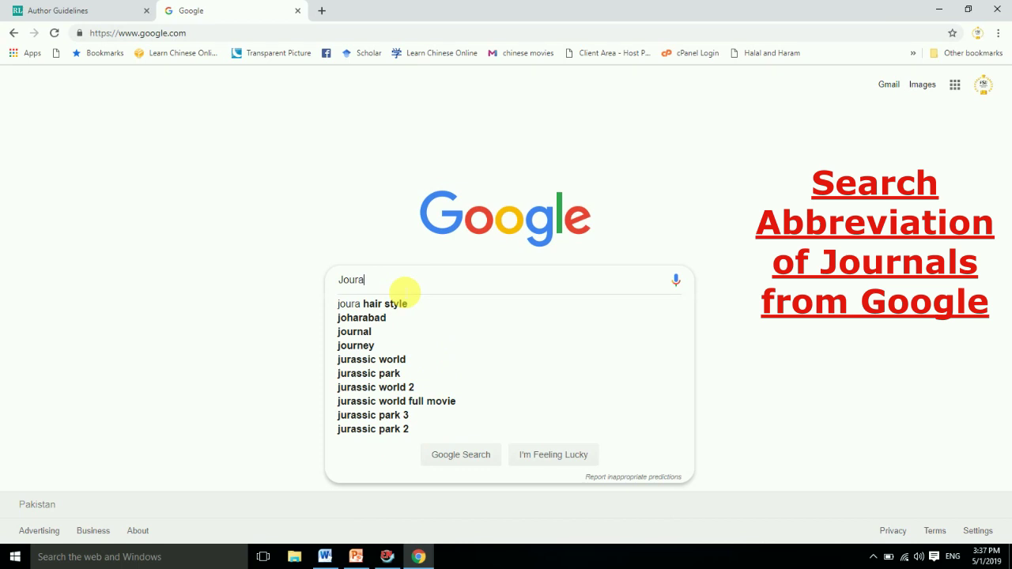
{"action": "type", "text": "nals"}
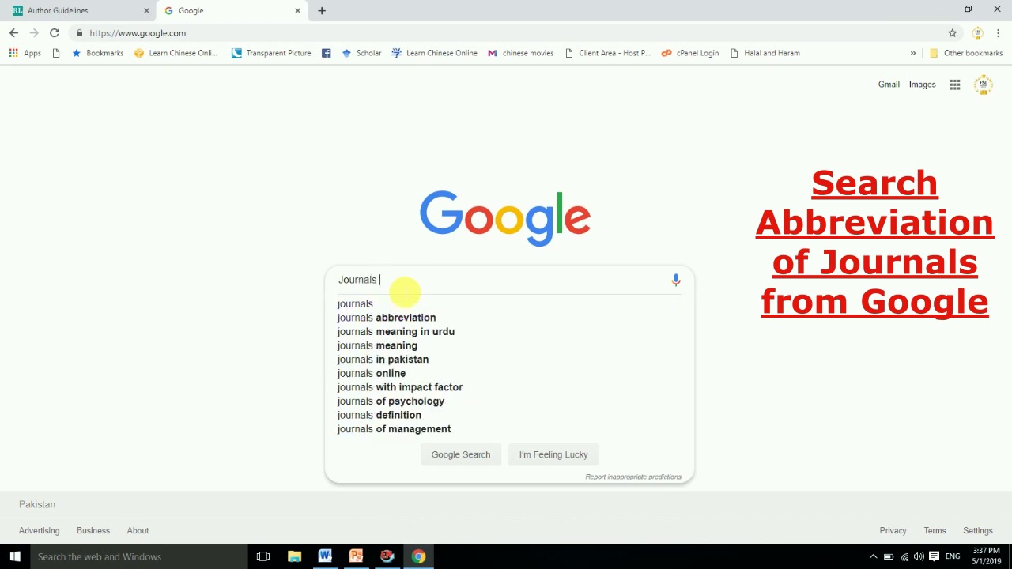
{"action": "left_click", "coordinate": [395, 306]}
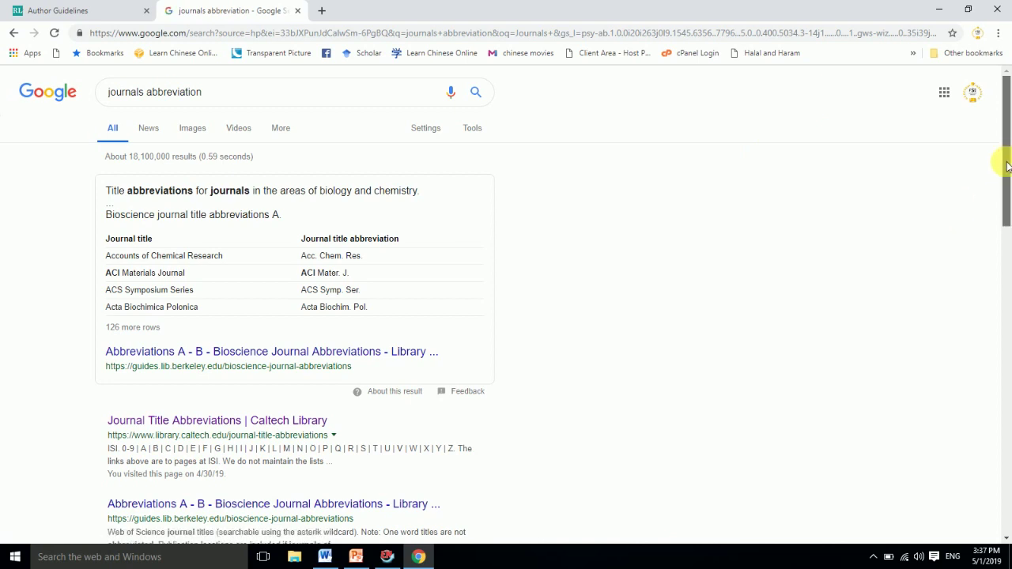
- Open the S journal list from Caltech Library's Journal Title Abbreviations page and search it for "Science Letters"
{"action": "scroll", "coordinate": [705, 206], "scroll_direction": "down", "scroll_amount": 1}
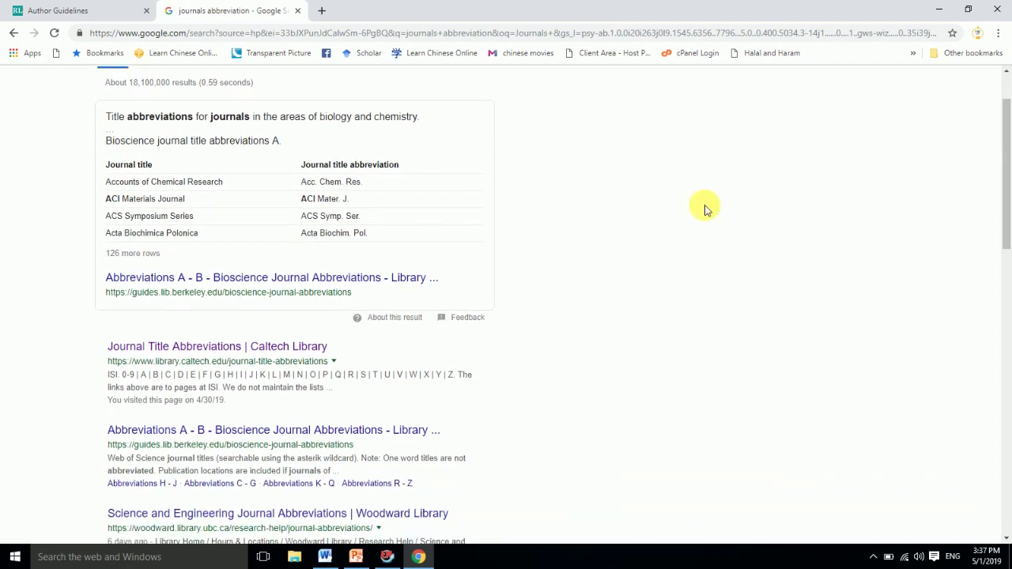
{"action": "left_click", "coordinate": [295, 350]}
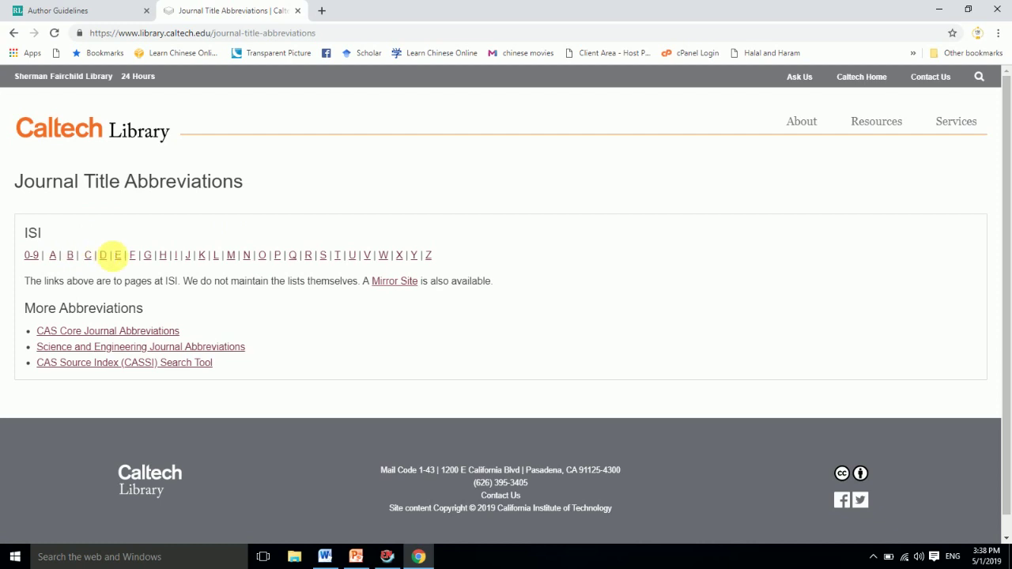
{"action": "left_click", "coordinate": [324, 256]}
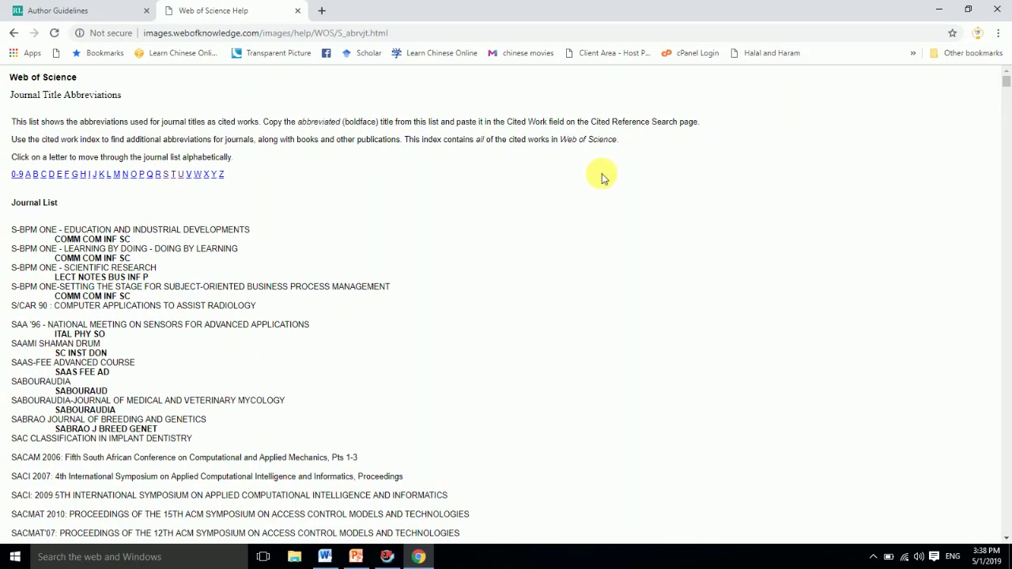
{"action": "key", "text": "ctrl+f"}
{"action": "type", "text": "Science Letters"}
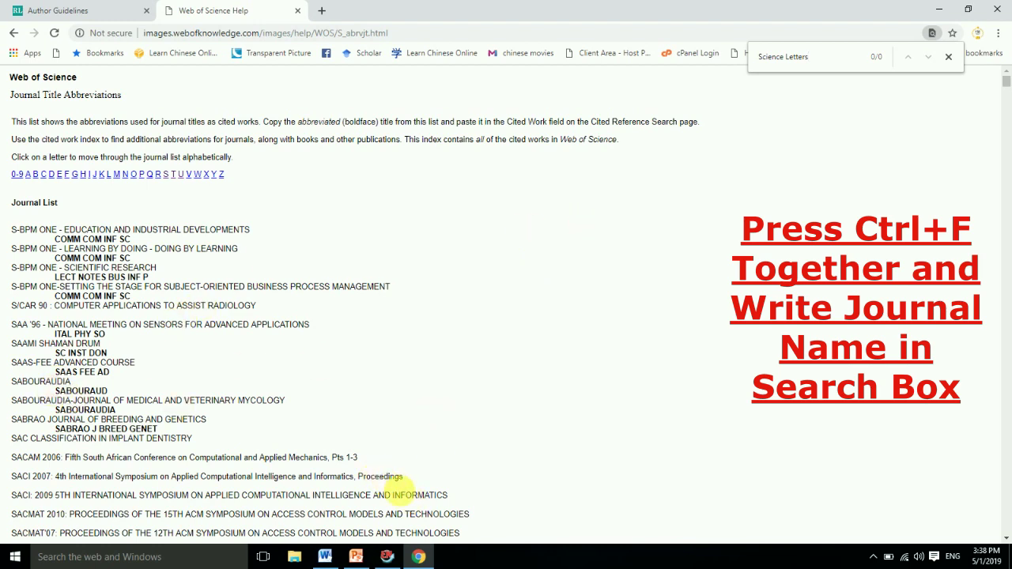
- Return to EndNote and save the Science Letters term with "Sci. Lett." as its Abbreviation 1
{"action": "left_click", "coordinate": [387, 556]}
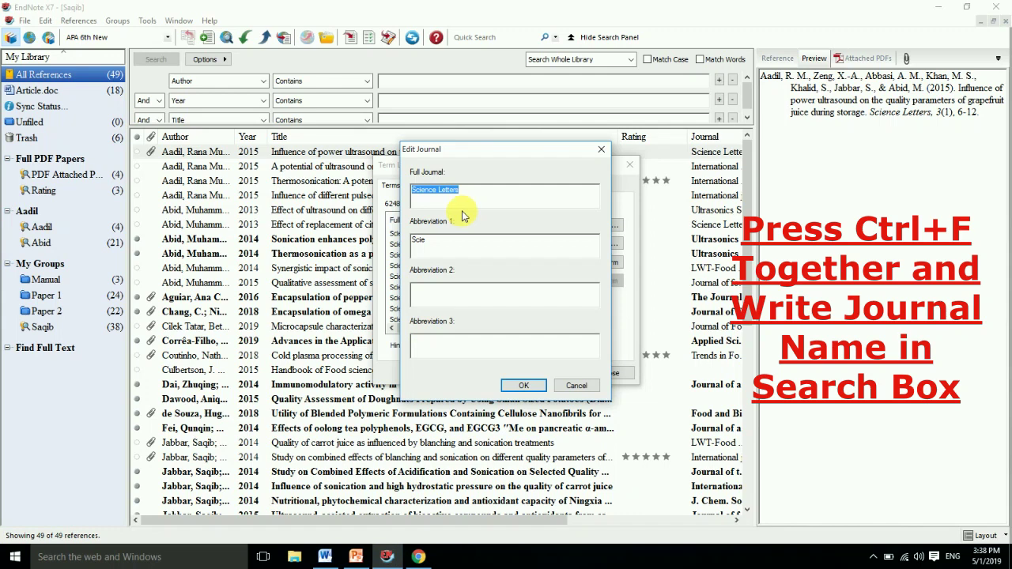
{"action": "left_click", "coordinate": [451, 247]}
{"action": "type", "text": "Sci"}
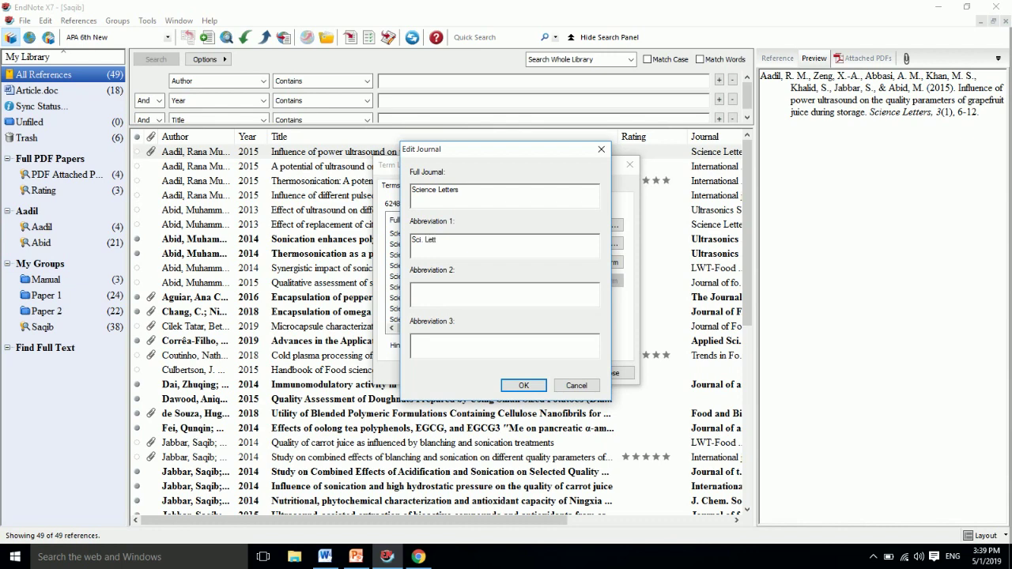
{"action": "left_click", "coordinate": [523, 386]}
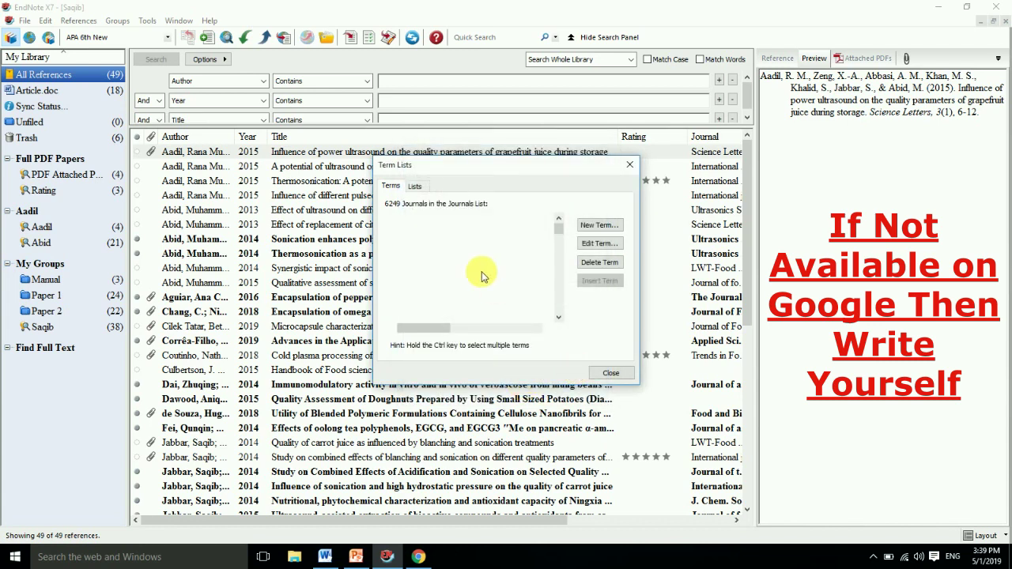
- Check the Science Letters entry's abbreviation in the Journals list and close the term lists
{"action": "left_click", "coordinate": [482, 271]}
{"action": "type", "text": "sci"}
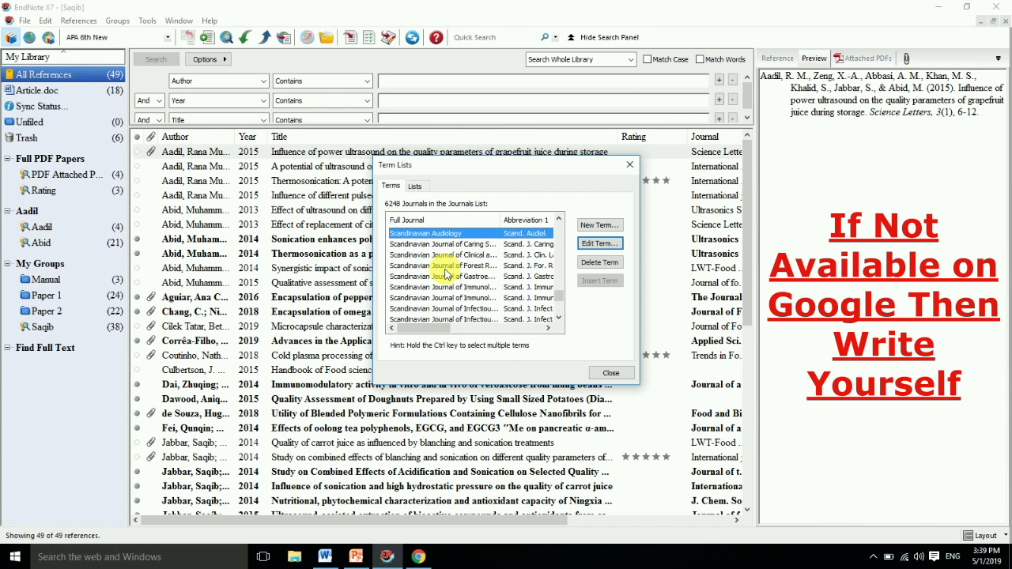
{"action": "left_click", "coordinate": [431, 319]}
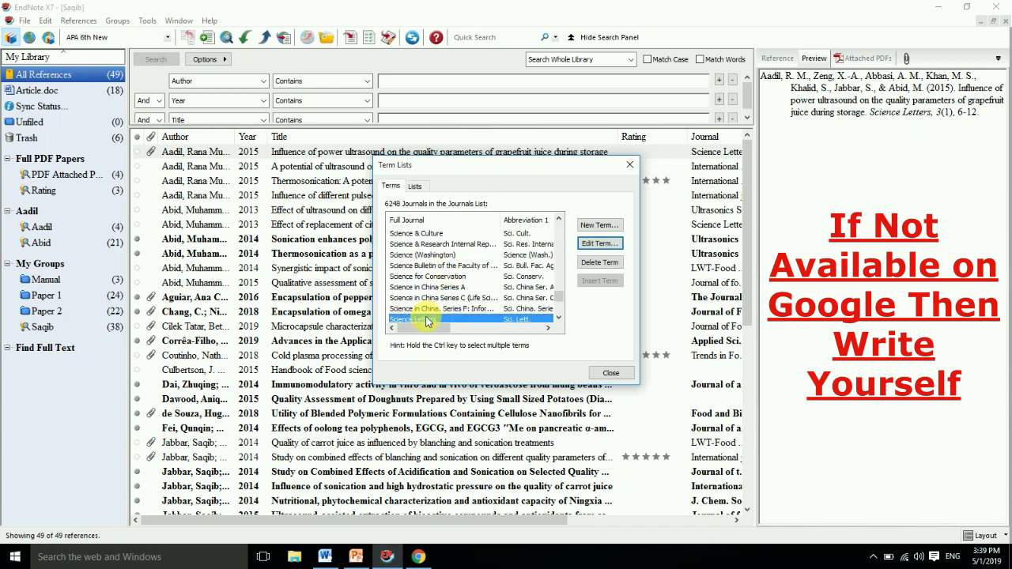
{"action": "left_click", "coordinate": [609, 372]}
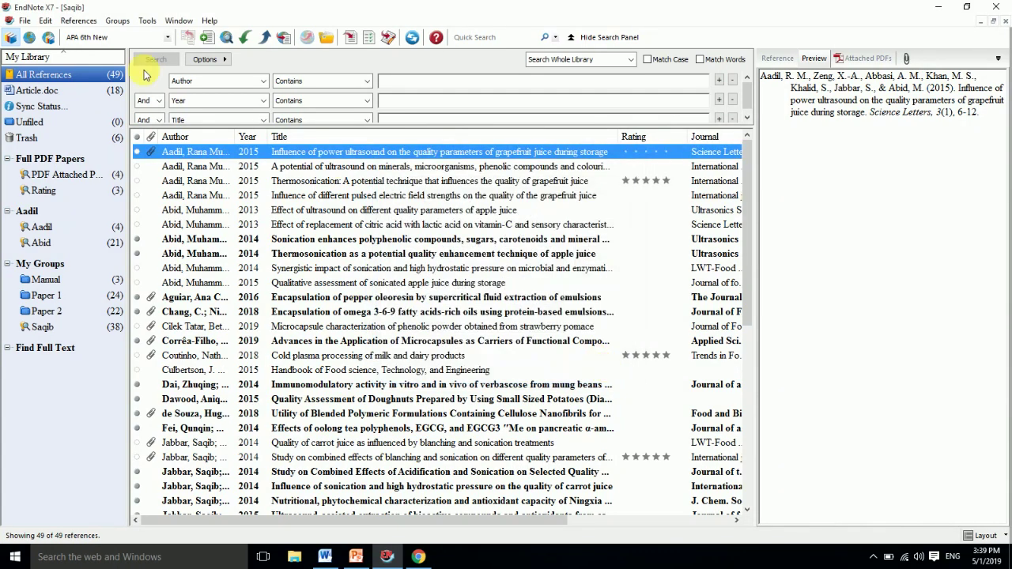
- Reopen the APA 6th New style, switch its journal name format to Abbreviation 2 and back to Abbreviation 1, and save it
{"action": "left_click", "coordinate": [46, 22]}
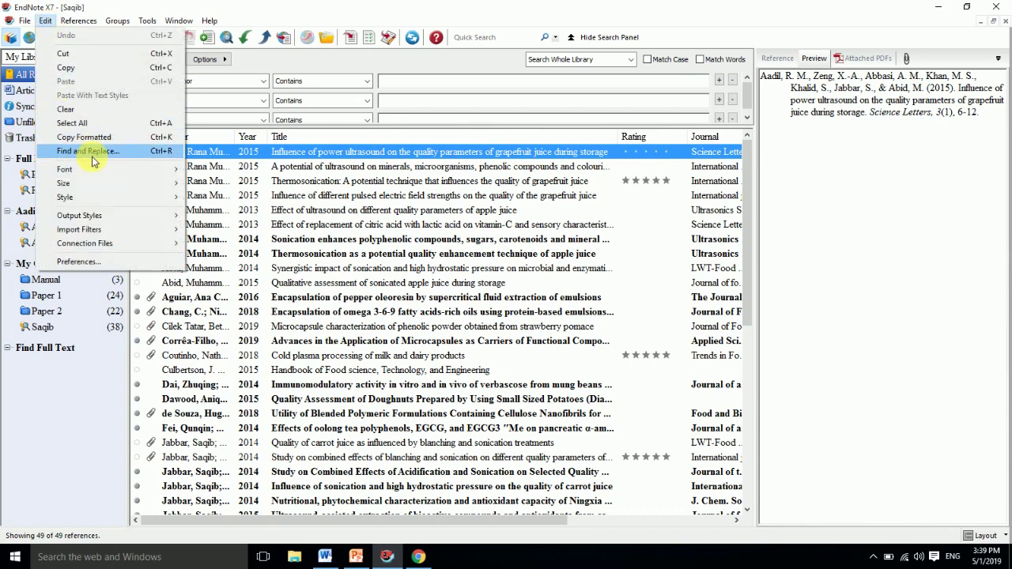
{"action": "mouse_move", "coordinate": [102, 216]}
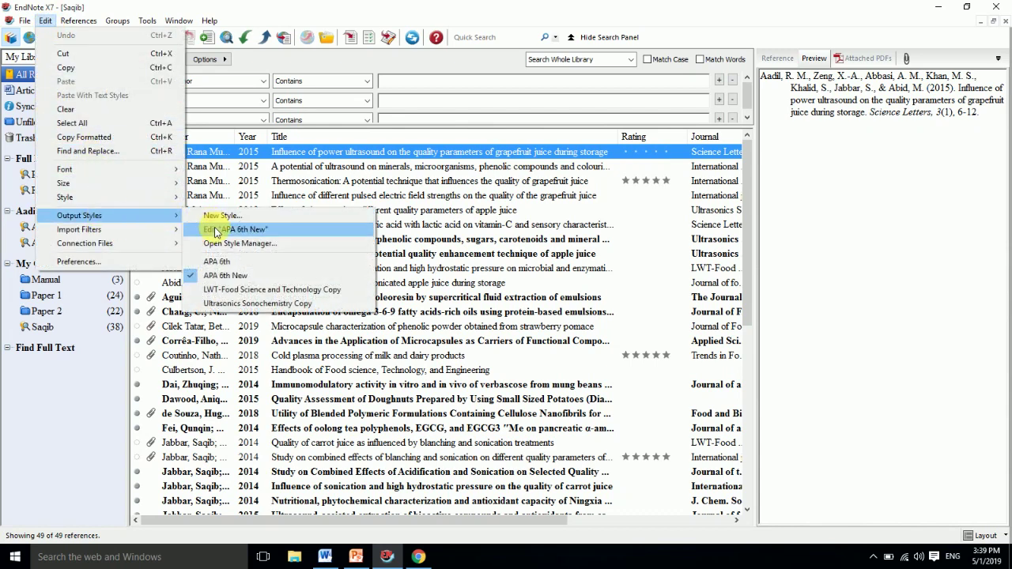
{"action": "left_click", "coordinate": [209, 230]}
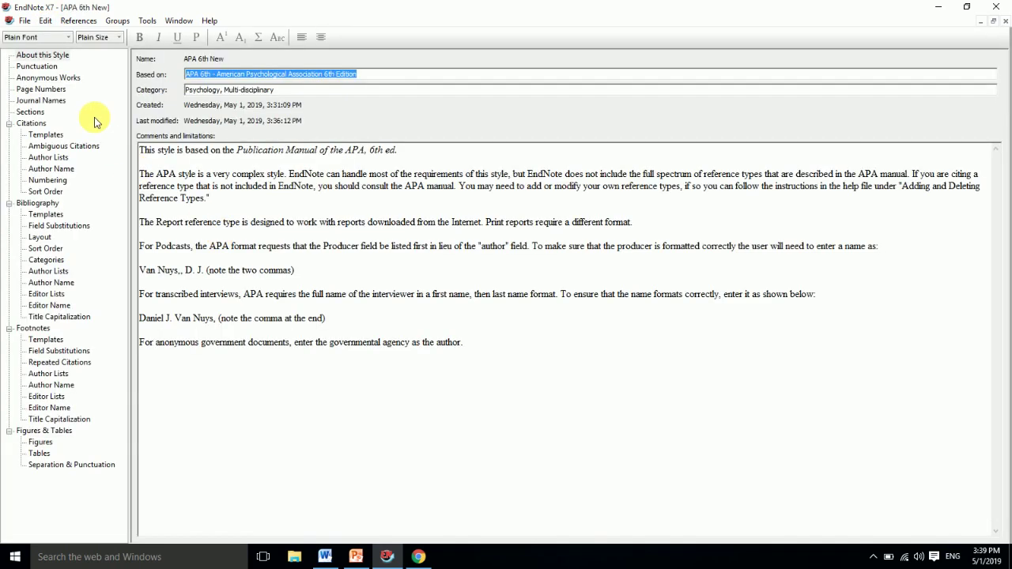
{"action": "left_click", "coordinate": [44, 100]}
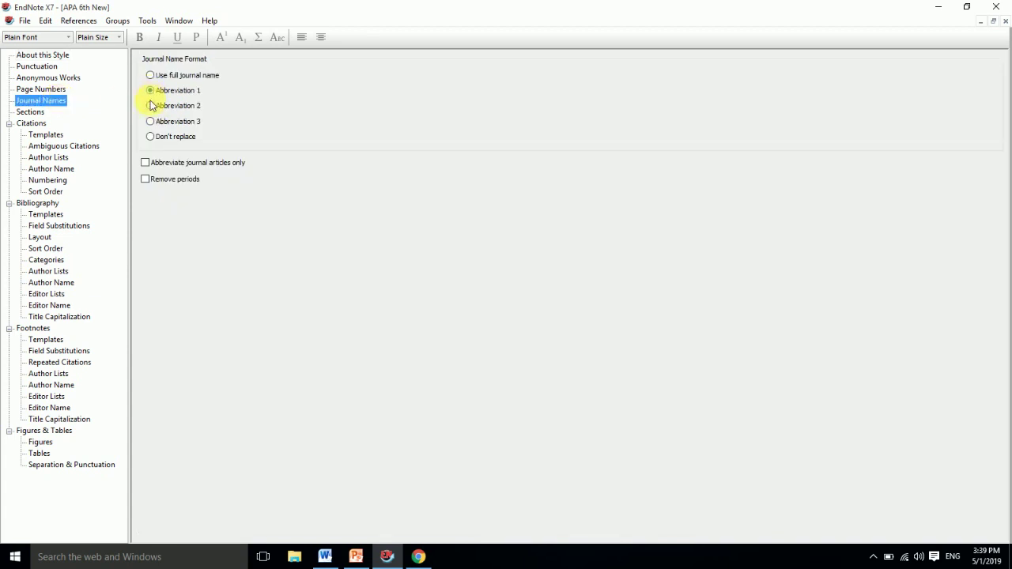
{"action": "left_click", "coordinate": [150, 105]}
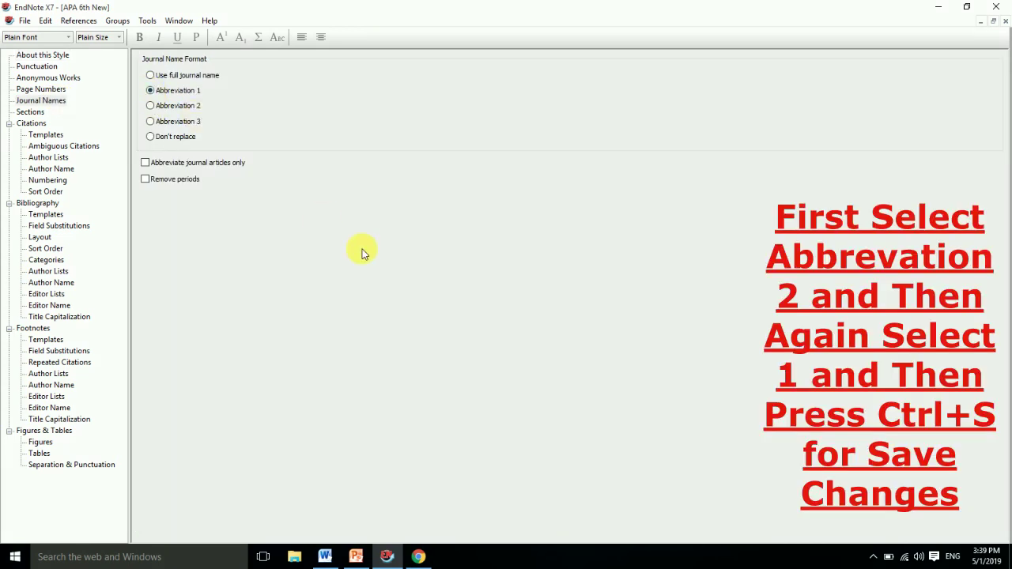
- Switch to Word, update the citations and bibliography, and select the journal name Ultrasonics Sonochemistry in the second reference
{"action": "left_click", "coordinate": [329, 549]}
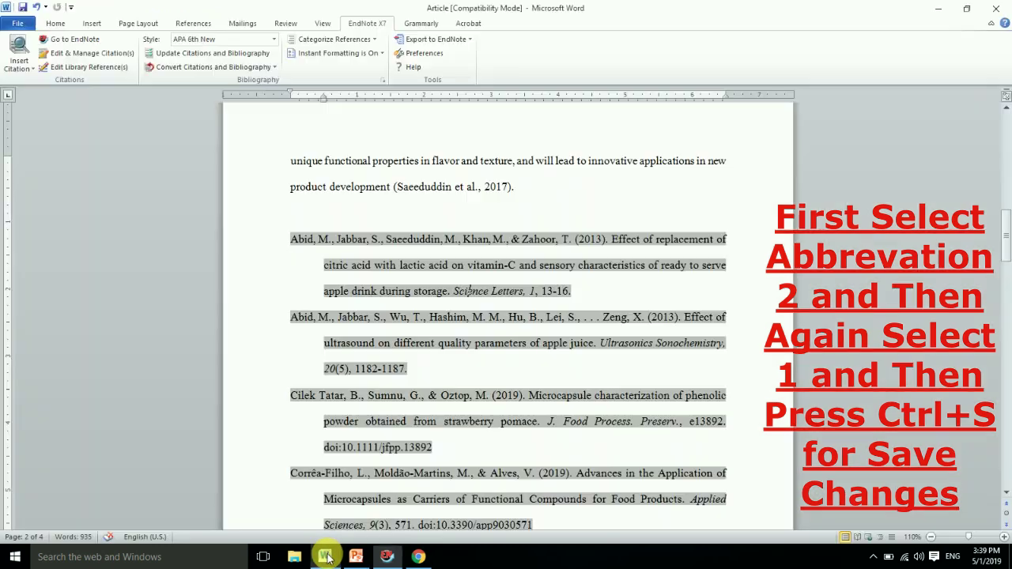
{"action": "left_click", "coordinate": [198, 55]}
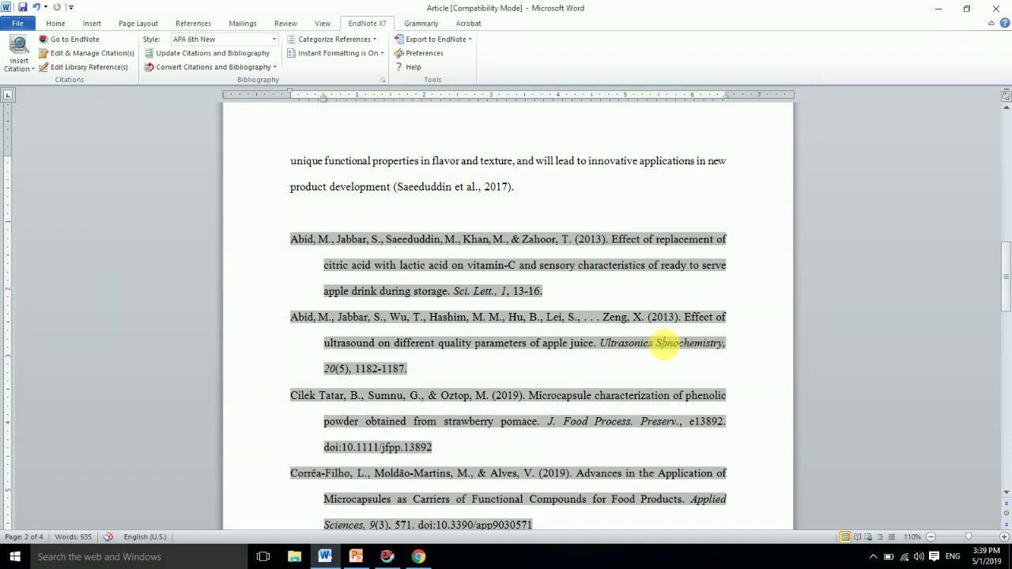
{"action": "left_click_drag", "start_coordinate": [599, 343], "coordinate": [714, 343]}
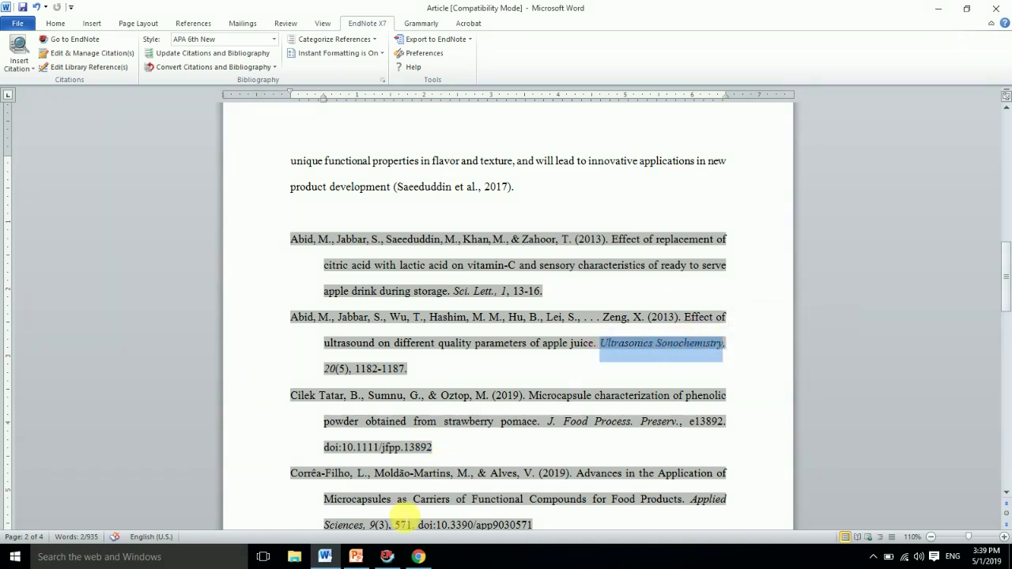
- Switch to EndNote, close the APA 6th New style, and open the Journals term list
{"action": "left_click", "coordinate": [387, 557]}
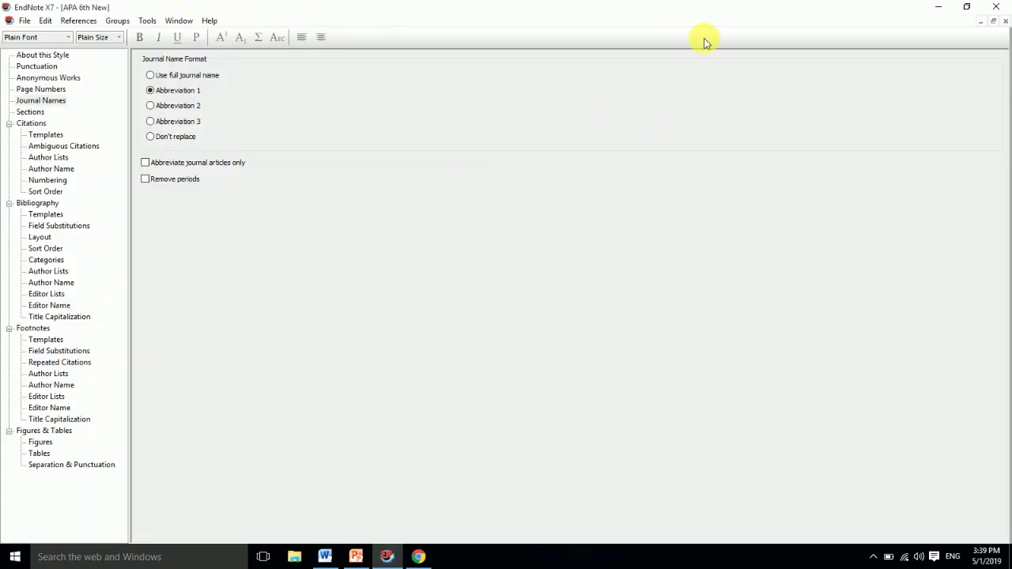
{"action": "left_click", "coordinate": [1006, 22]}
{"action": "left_click", "coordinate": [147, 21]}
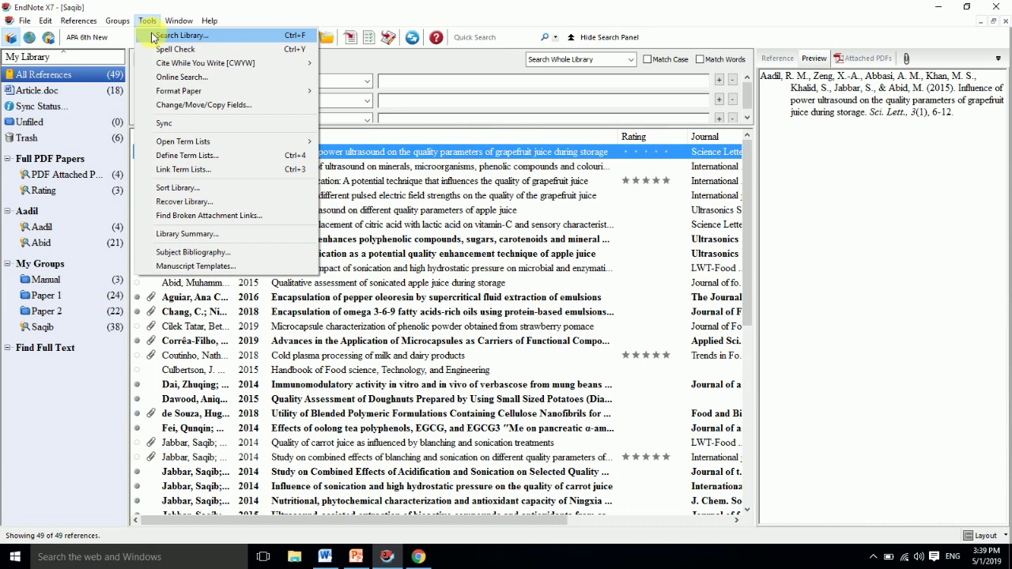
{"action": "mouse_move", "coordinate": [283, 142]}
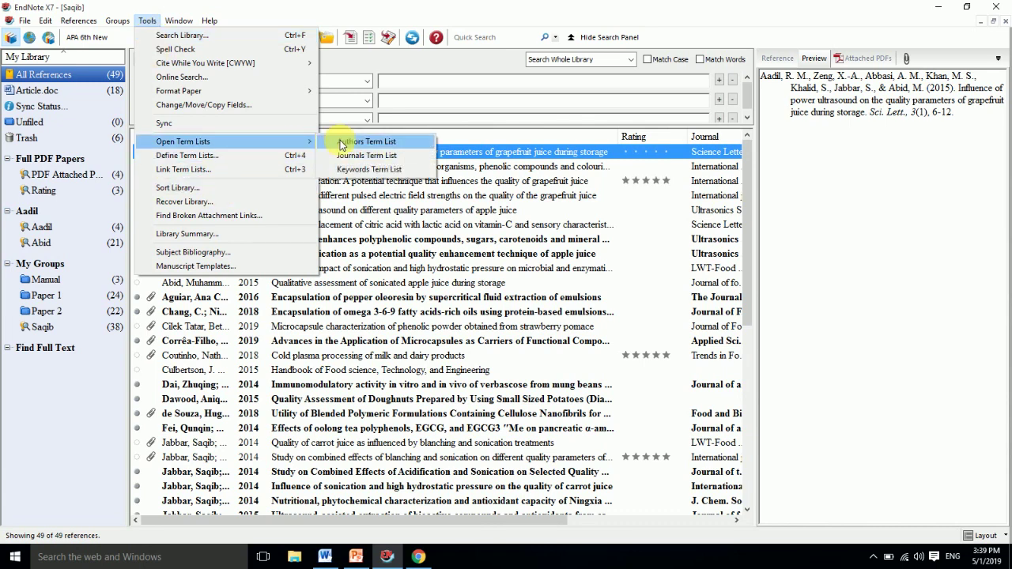
{"action": "left_click", "coordinate": [345, 156]}
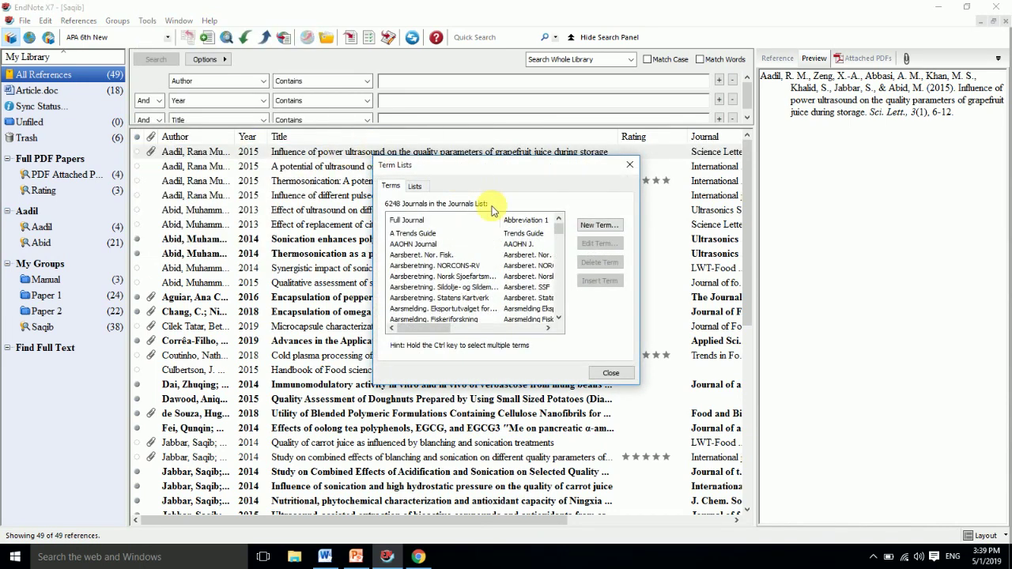
- Find the Ultrasonics Sonochemistry term in the Journals list, open it for editing, and copy its full journal name
{"action": "left_click", "coordinate": [440, 265]}
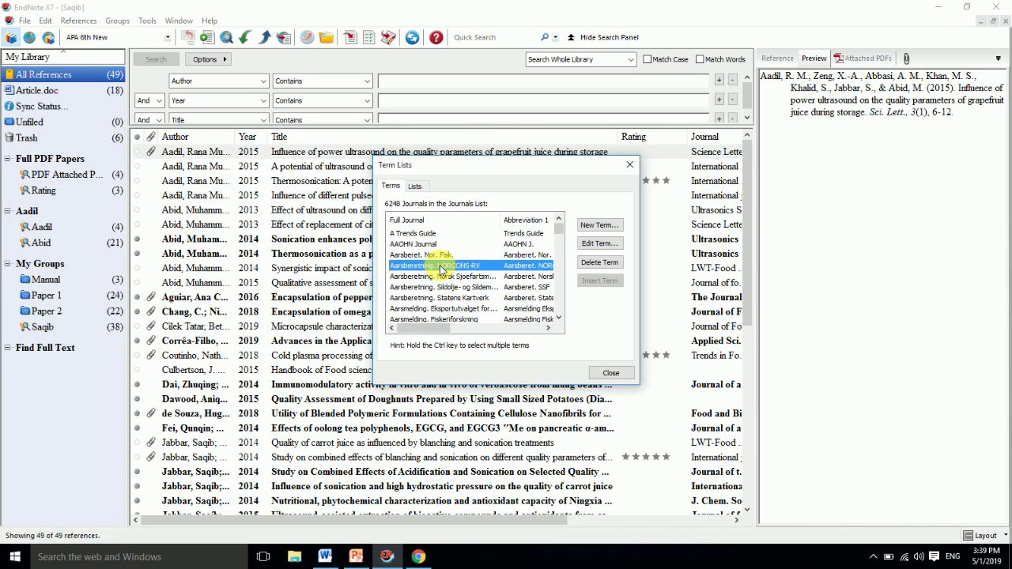
{"action": "type", "text": "ultrasonics s"}
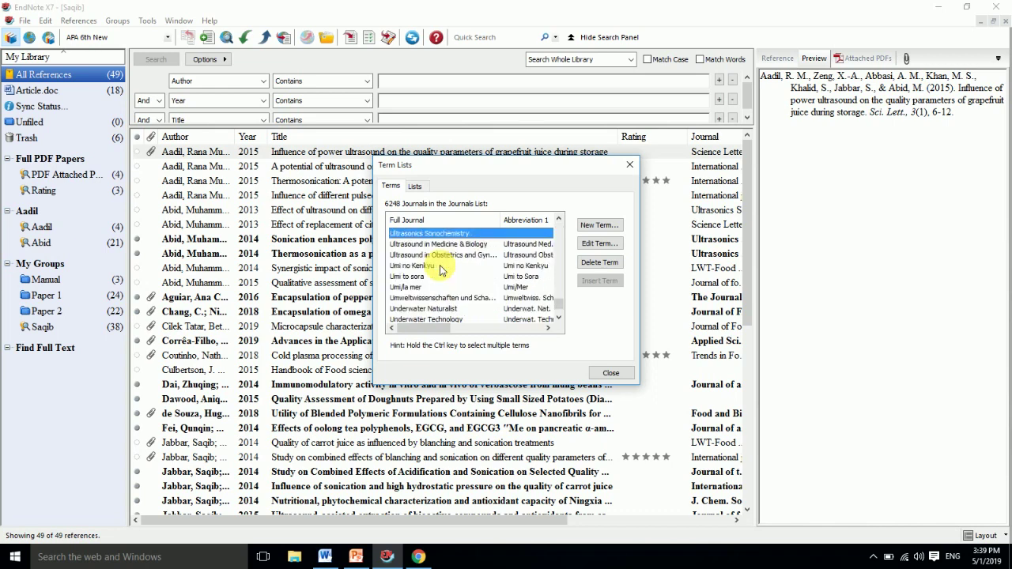
{"action": "left_click", "coordinate": [593, 243]}
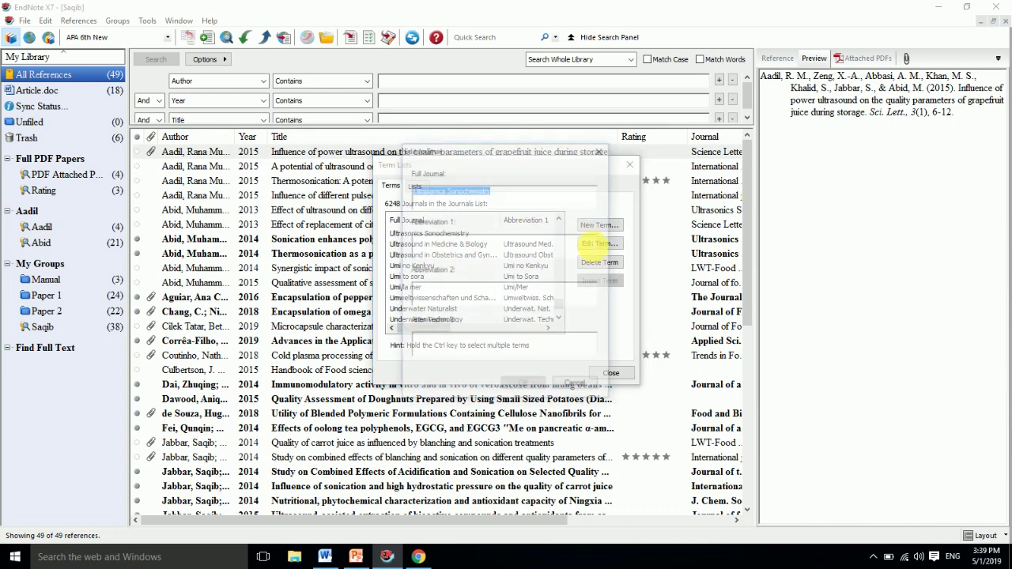
{"action": "left_click", "coordinate": [477, 247]}
{"action": "left_click_drag", "start_coordinate": [498, 190], "coordinate": [412, 191]}
{"action": "key", "text": "ctrl+c"}
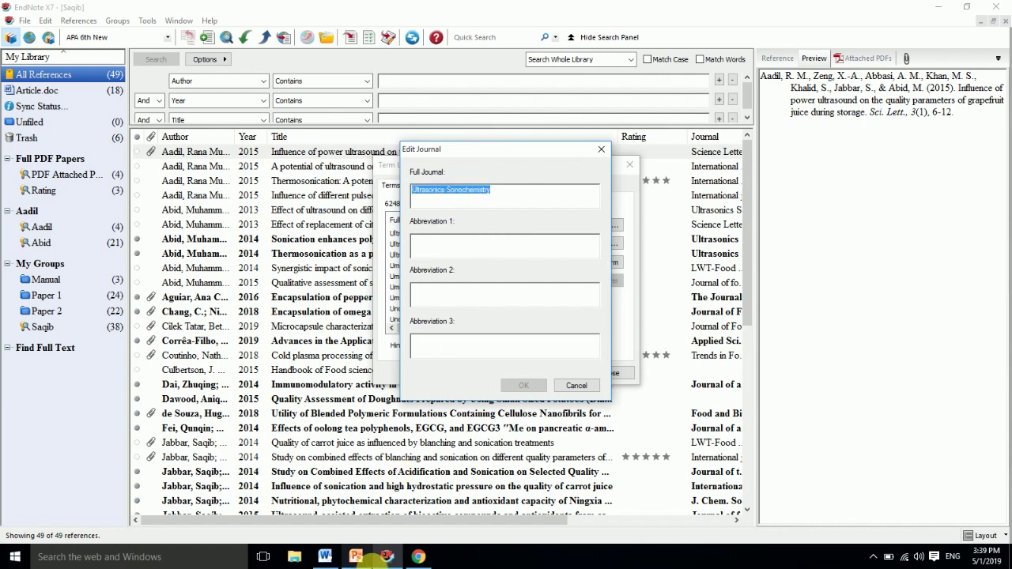
- Switch to Chrome, open Berkeley Library's Bioscience Journal Abbreviations guide from the Google results, and search it for Ultrasonics Sonochemistry
{"action": "left_click", "coordinate": [418, 556]}
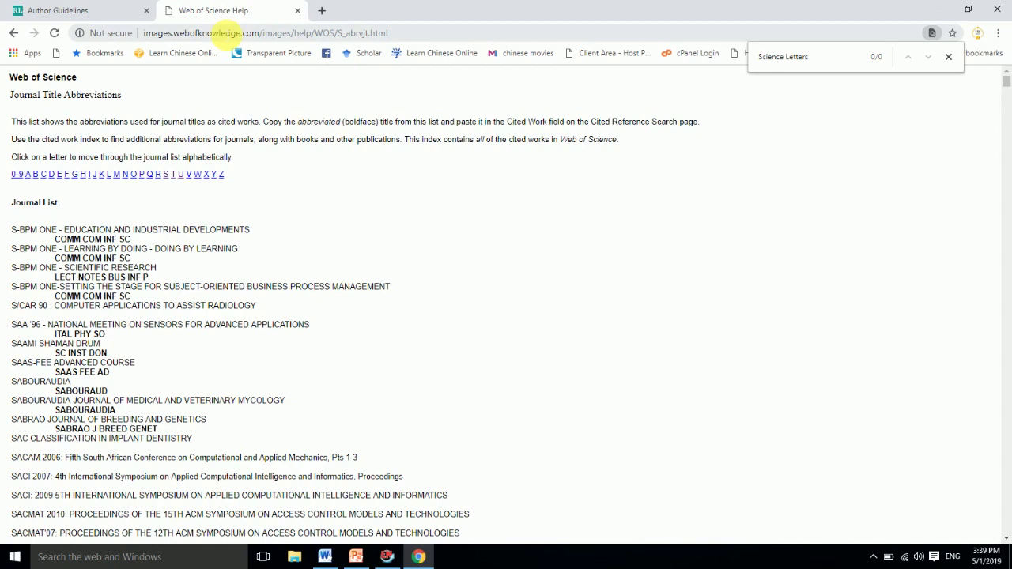
{"action": "left_click", "coordinate": [14, 32]}
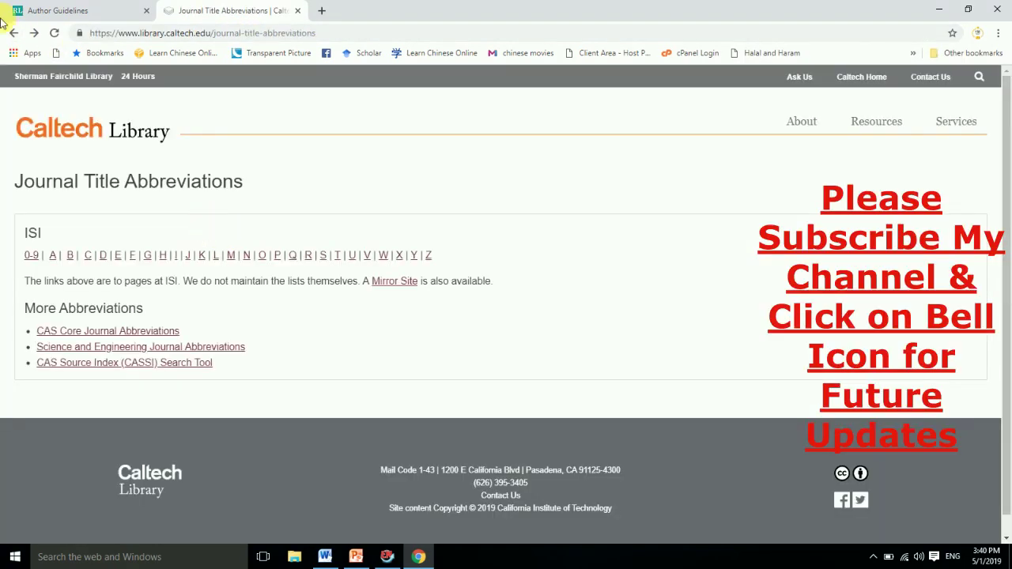
{"action": "left_click", "coordinate": [12, 34]}
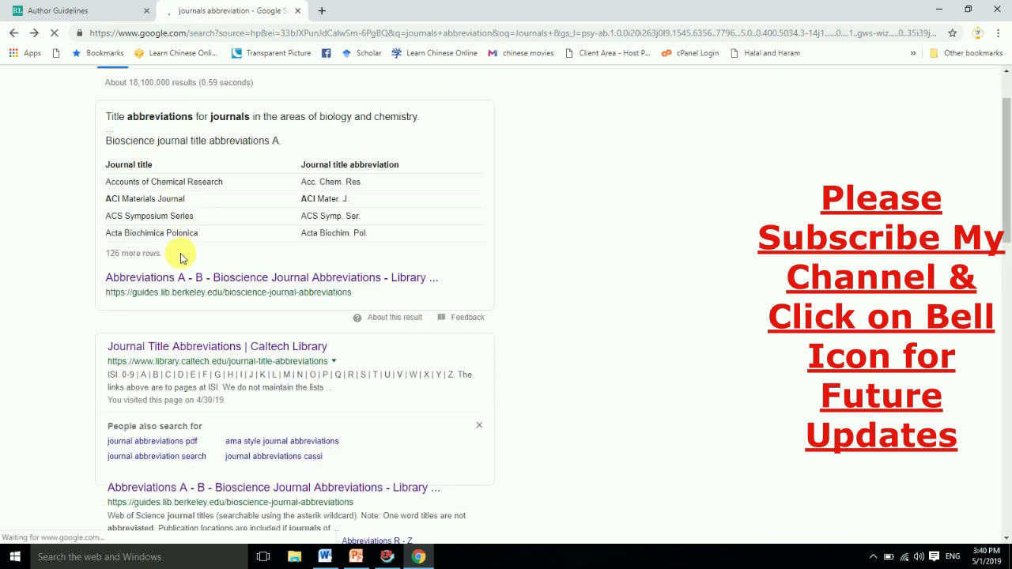
{"action": "left_click", "coordinate": [163, 280]}
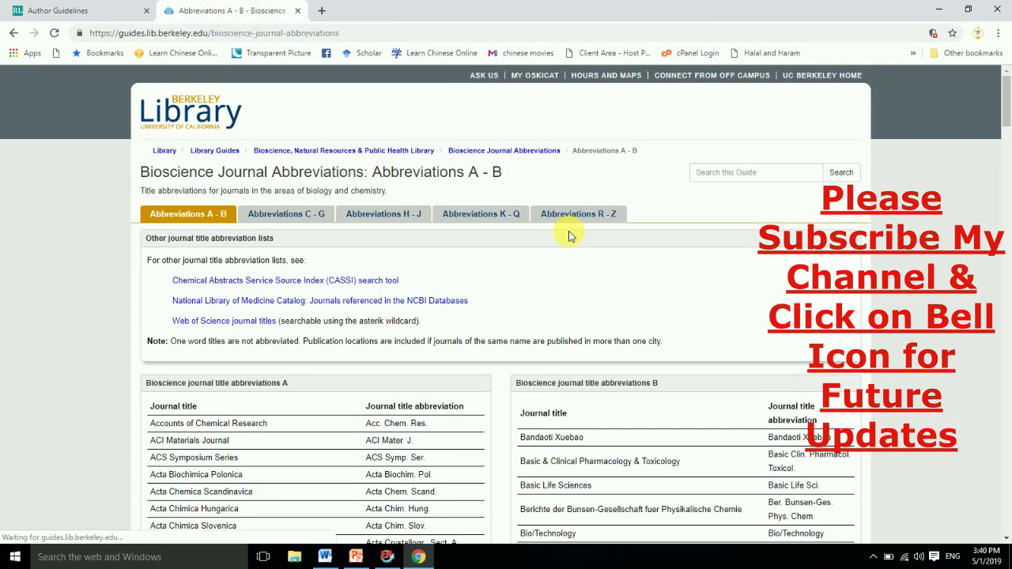
{"action": "left_click", "coordinate": [768, 171]}
{"action": "key", "text": "ctrl+v"}
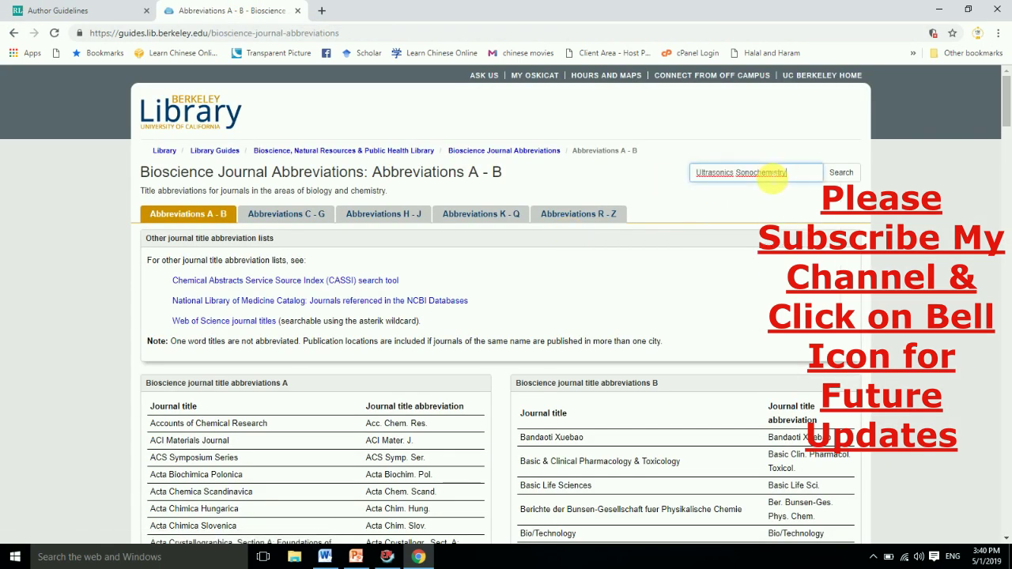
{"action": "left_click", "coordinate": [839, 174]}
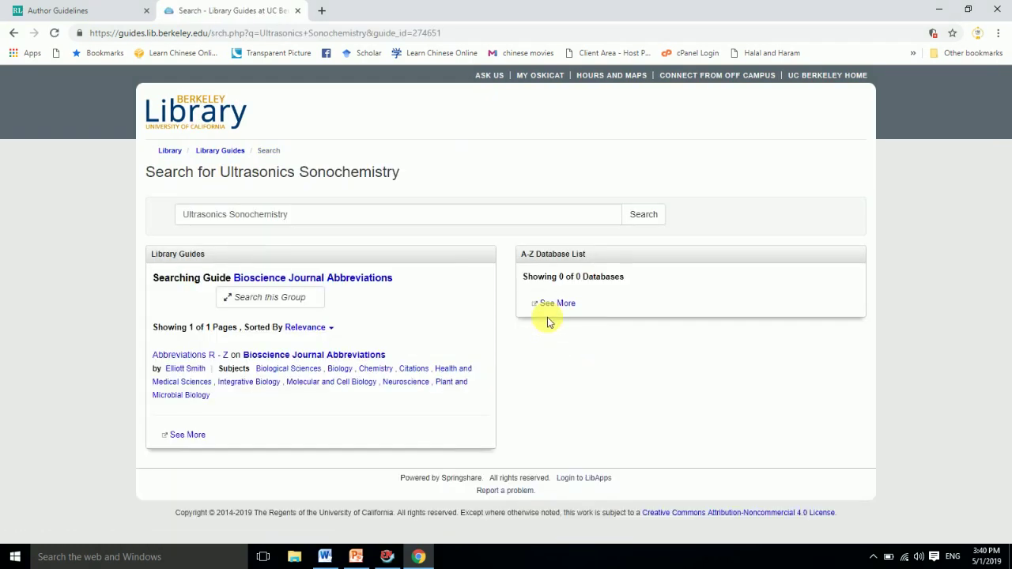
- Return to the Google results, open Caltech Library's abbreviations page, and find Ultrasonics Sonochemistry in the Web of Science list for letter U
{"action": "left_click", "coordinate": [14, 34]}
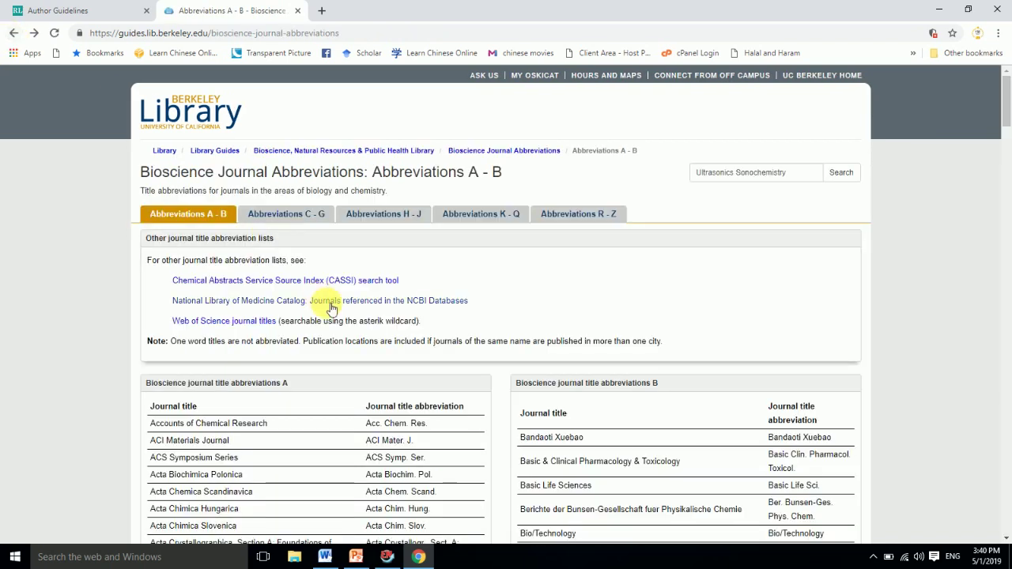
{"action": "left_click", "coordinate": [11, 35]}
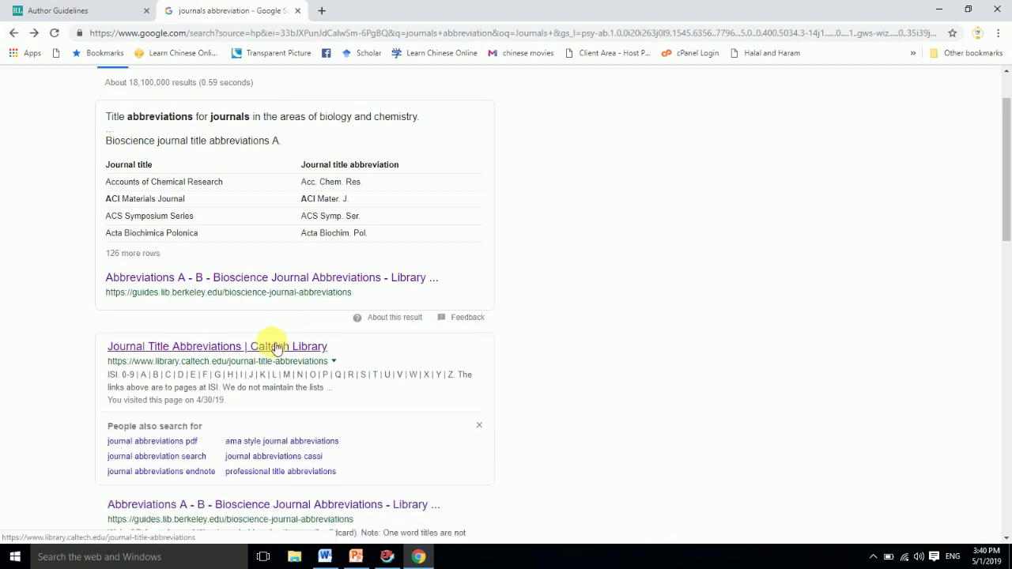
{"action": "left_click", "coordinate": [272, 348]}
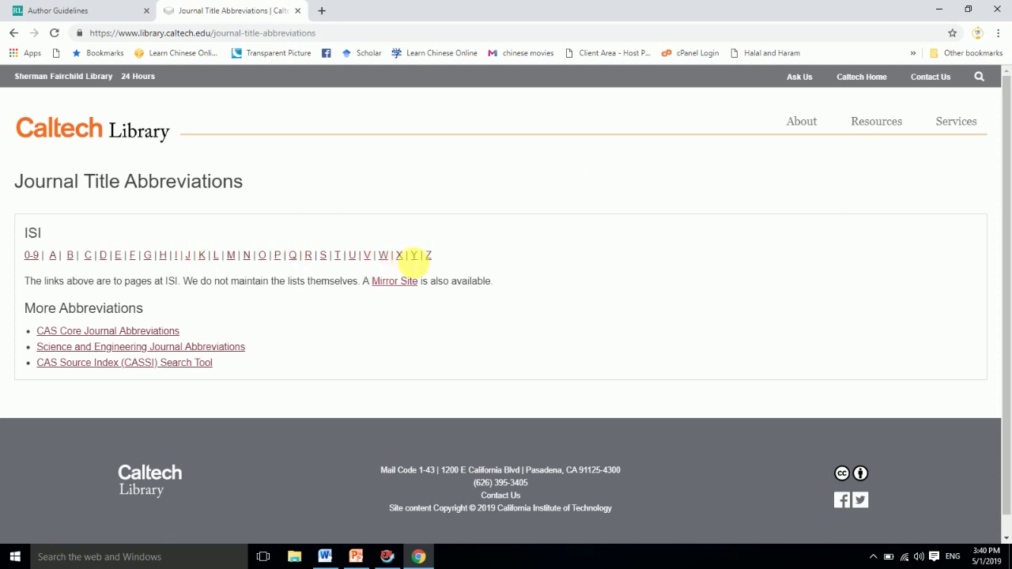
{"action": "left_click", "coordinate": [353, 258]}
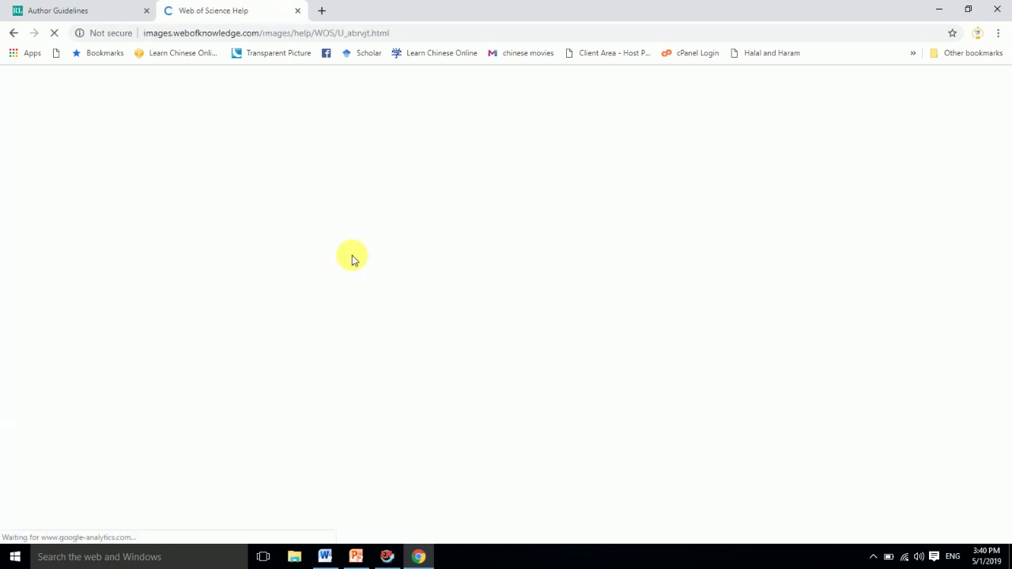
{"action": "key", "text": "ctrl+f"}
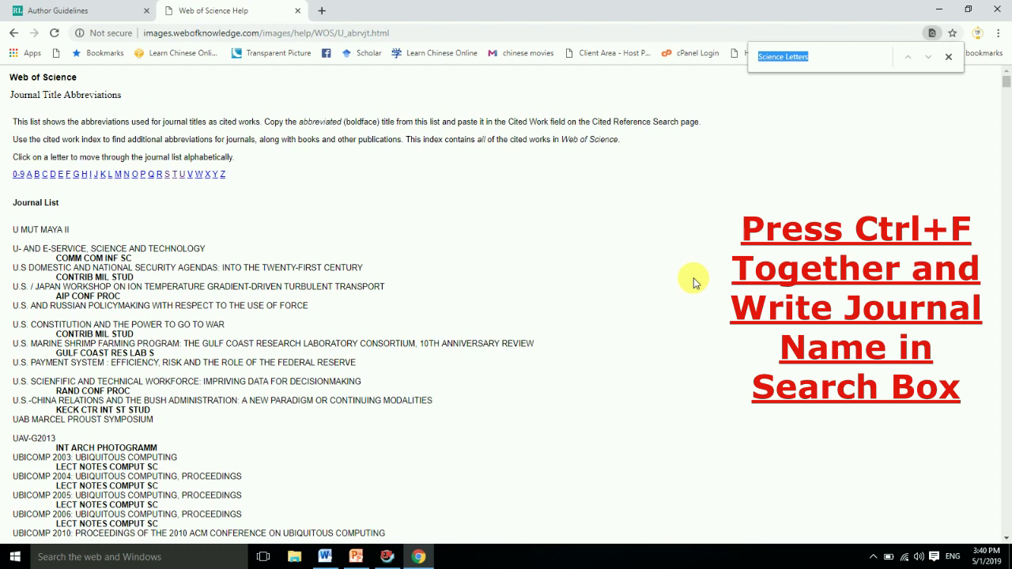
{"action": "key", "text": "ctrl+v"}
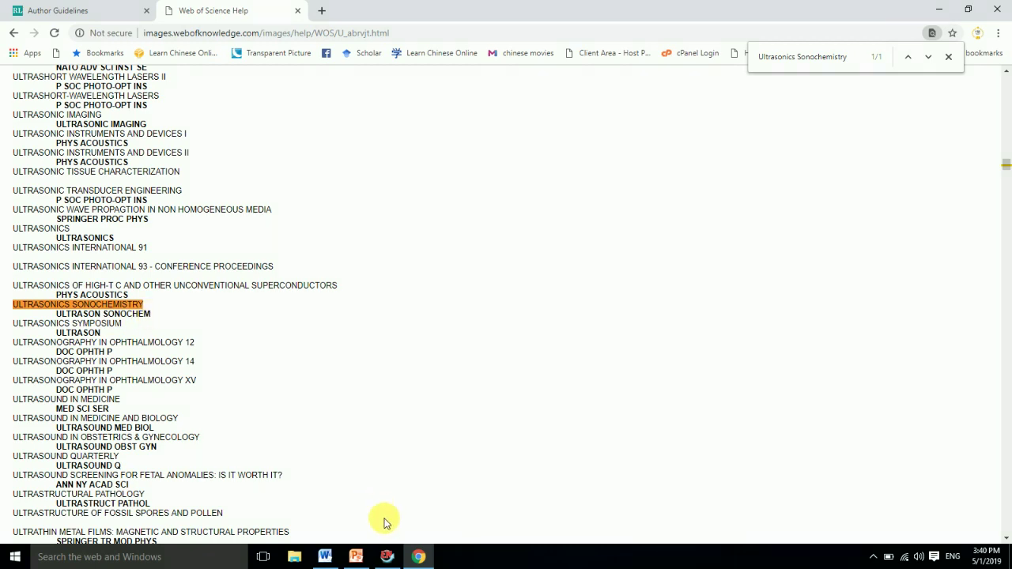
- Return to EndNote, save "Ultrason. Sonochem." as the term's Abbreviation 1 after checking it against the Web of Science list, and close the term lists
{"action": "left_click", "coordinate": [387, 556]}
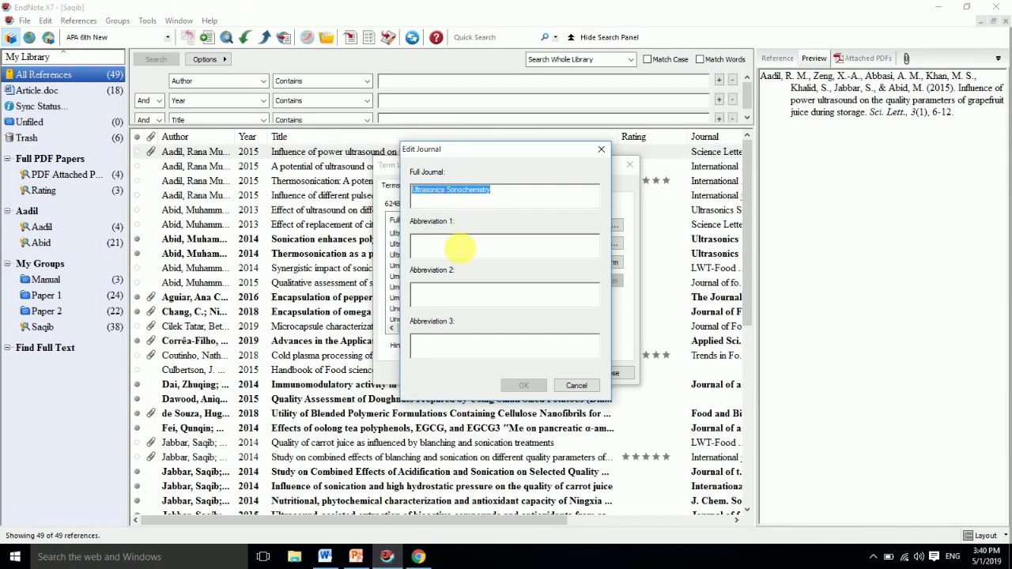
{"action": "left_click", "coordinate": [457, 251]}
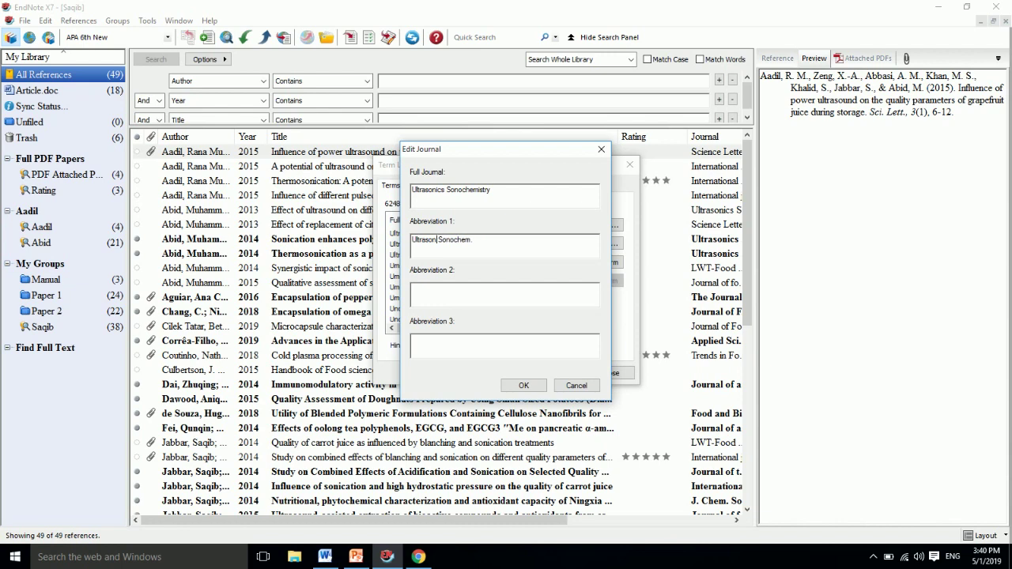
{"action": "double_click", "coordinate": [424, 245]}
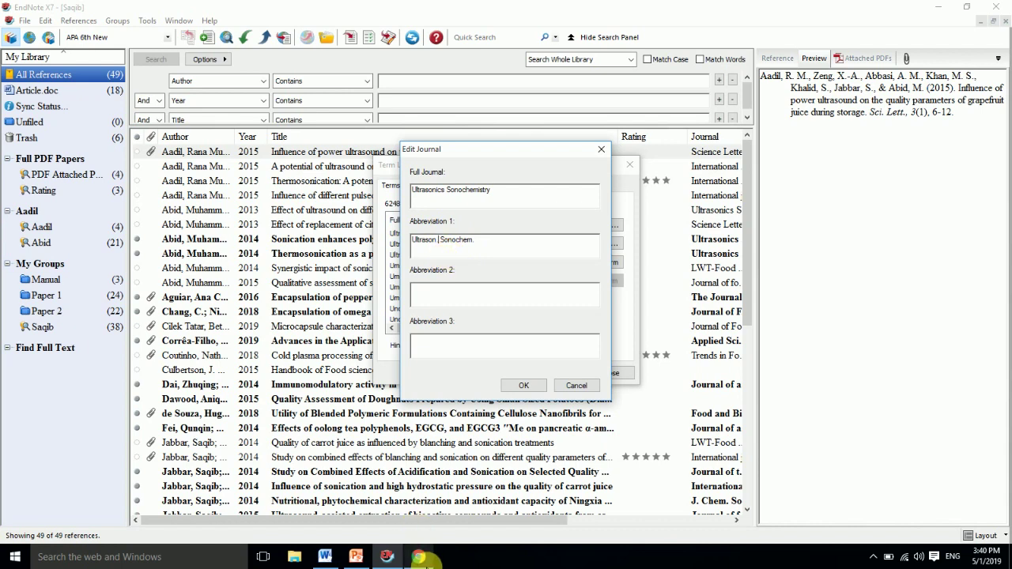
{"action": "left_click", "coordinate": [419, 557]}
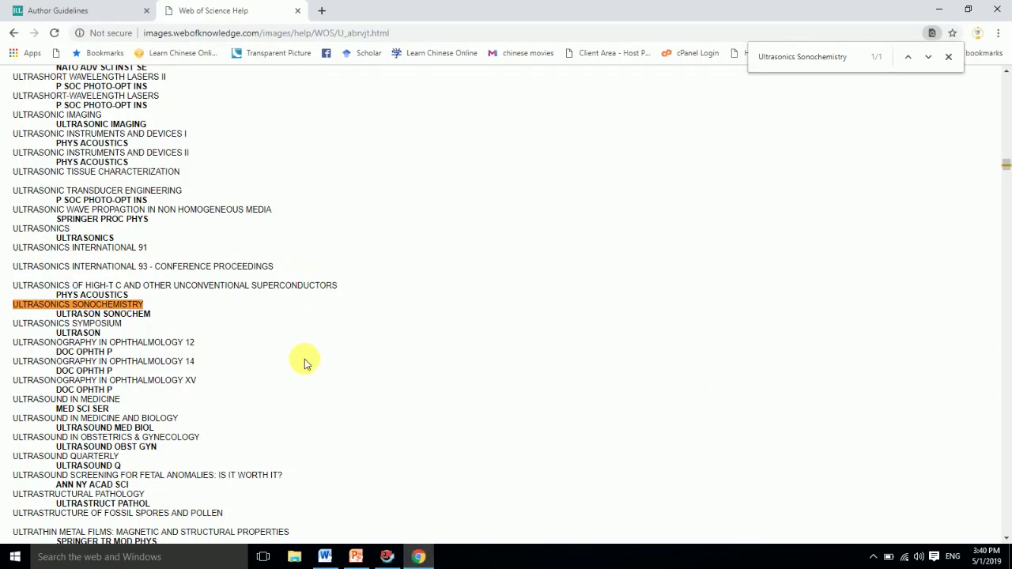
{"action": "left_click", "coordinate": [420, 557]}
{"action": "left_click", "coordinate": [523, 387]}
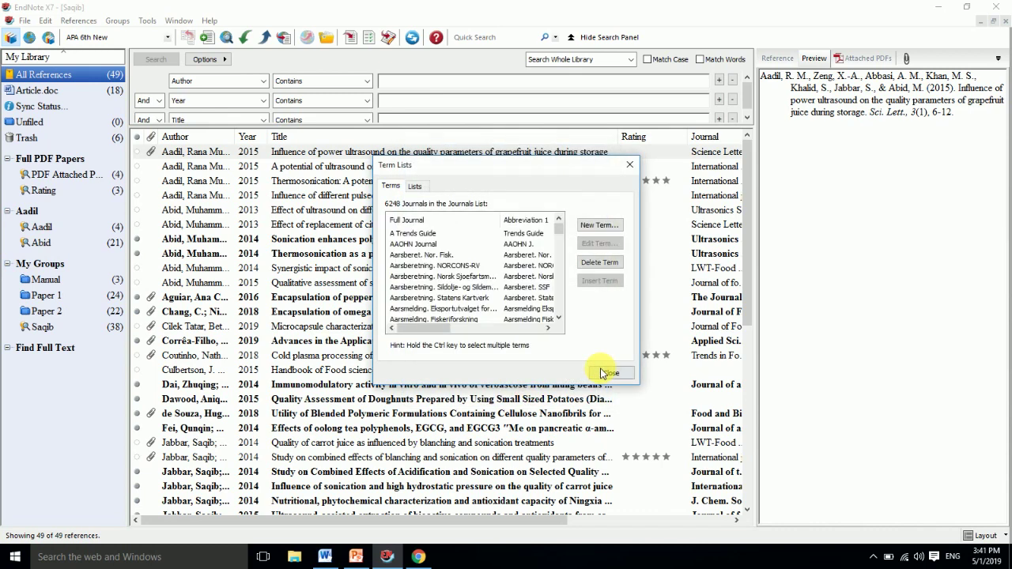
{"action": "left_click", "coordinate": [610, 374]}
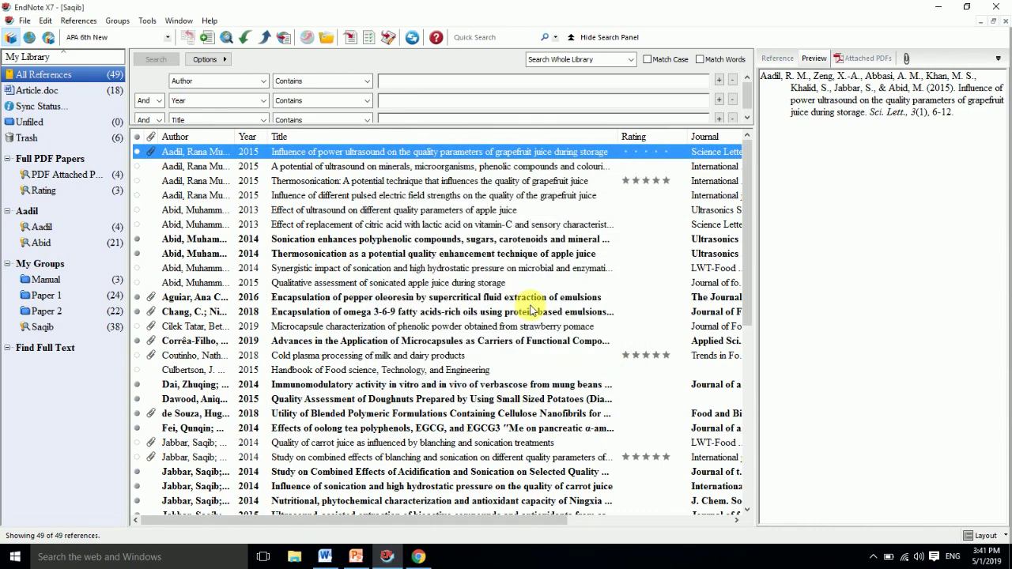
- Reopen the APA 6th New style for editing and reselect Abbreviation 1 as its journal name format
{"action": "left_click", "coordinate": [45, 21]}
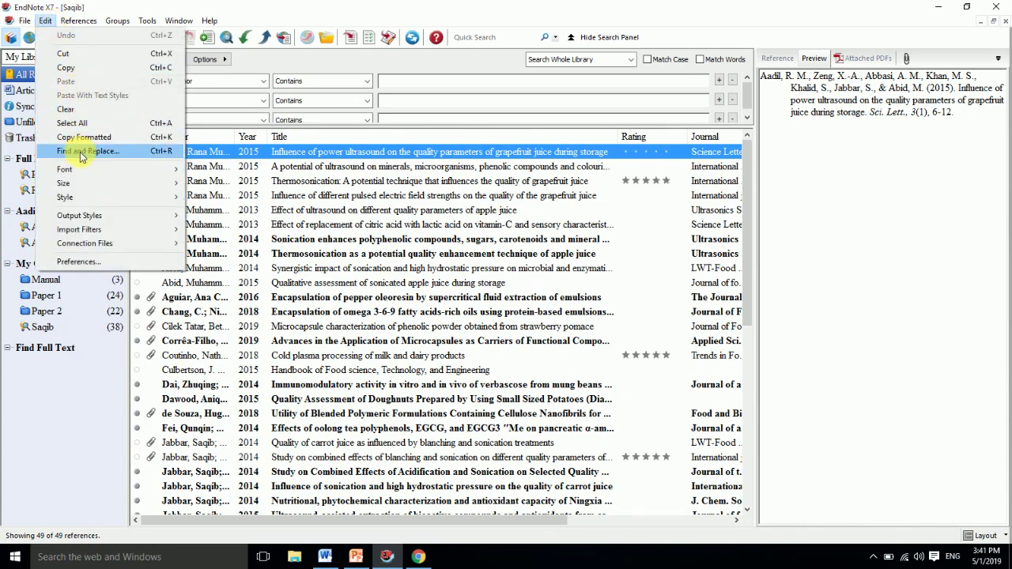
{"action": "mouse_move", "coordinate": [150, 215]}
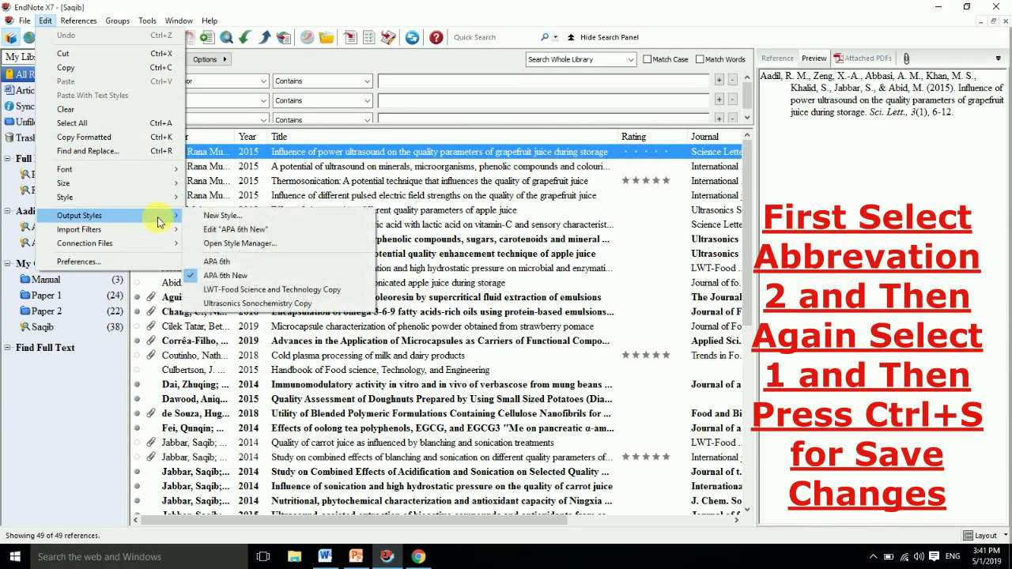
{"action": "left_click", "coordinate": [214, 229]}
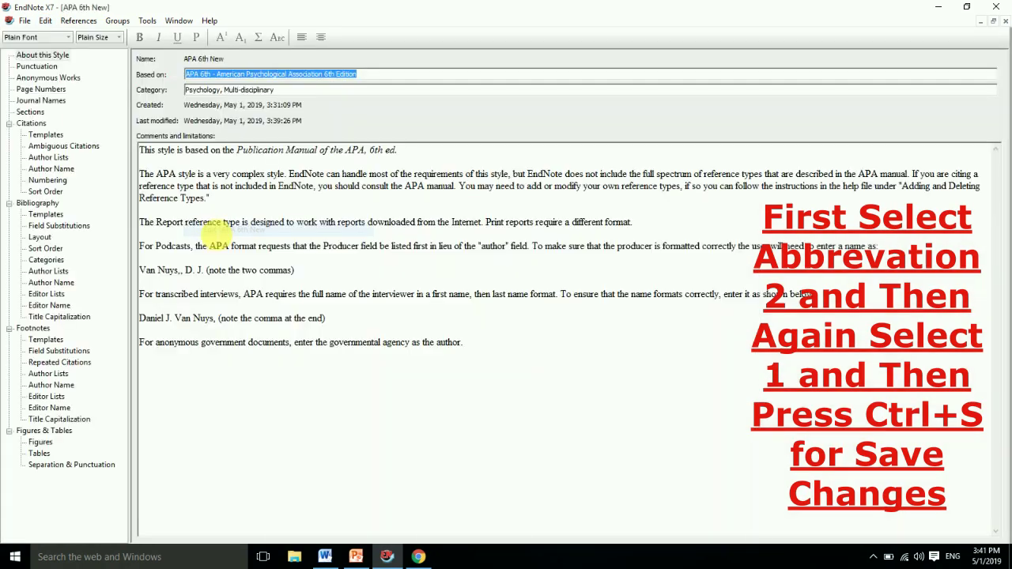
{"action": "left_click", "coordinate": [54, 102]}
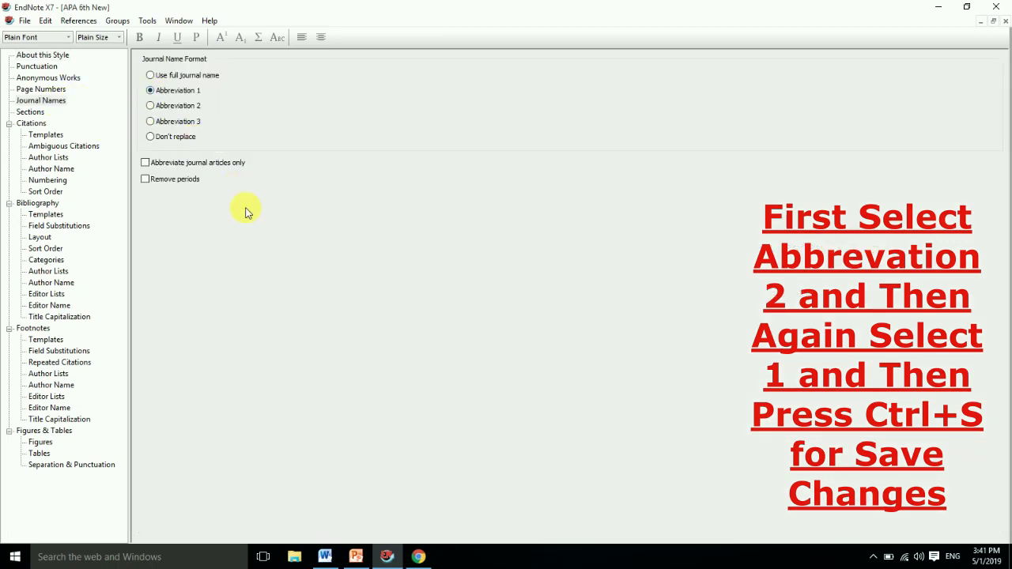
- Switch to Word, update the citations and bibliography, and check the remaining references for unabbreviated journal names
{"action": "left_click", "coordinate": [325, 556]}
{"action": "left_click", "coordinate": [202, 53]}
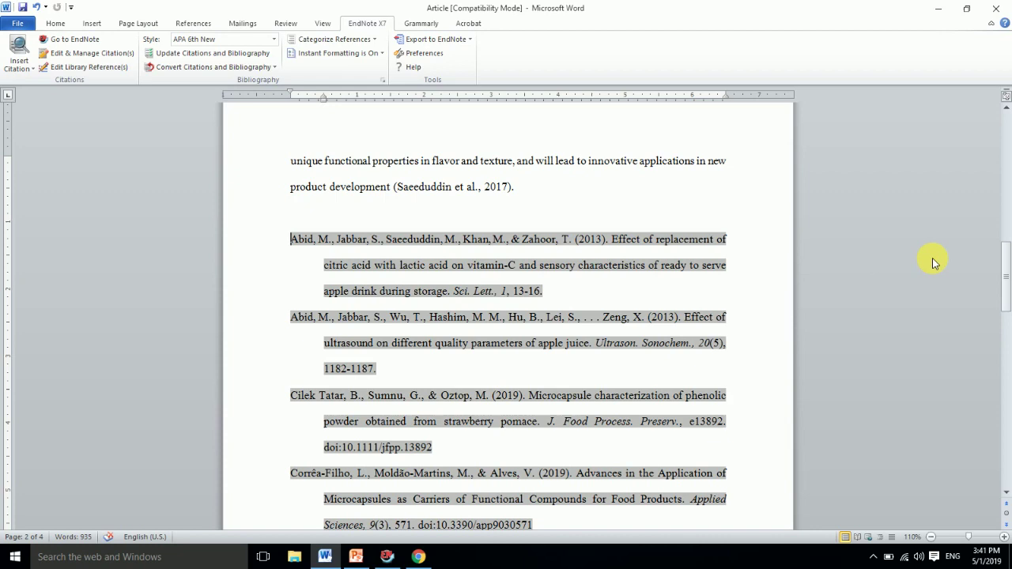
{"action": "left_click_drag", "start_coordinate": [1005, 277], "coordinate": [1008, 340]}
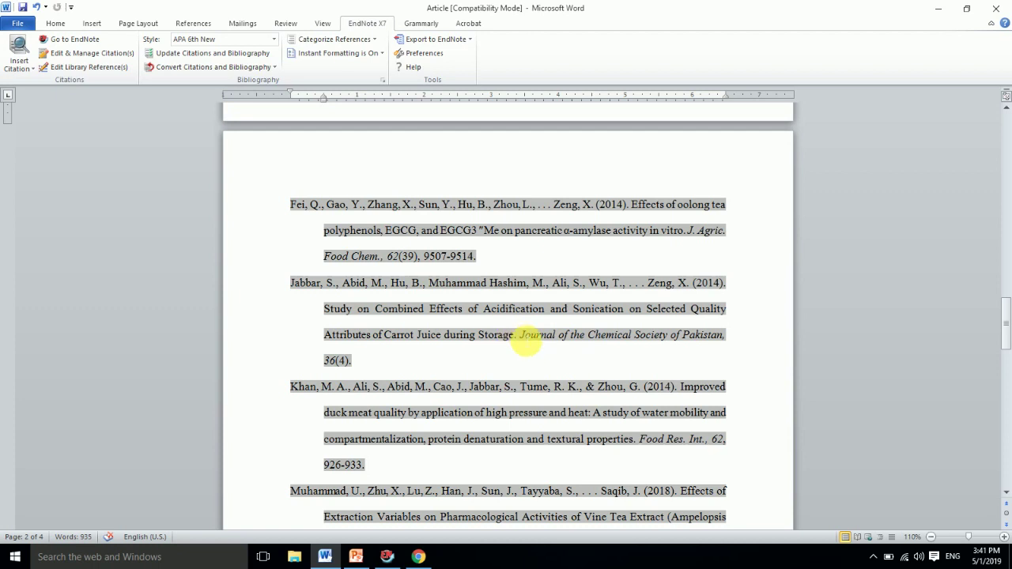
- Return to EndNote, close the APA 6th New style, and reopen the Journals term list
{"action": "left_click", "coordinate": [392, 554]}
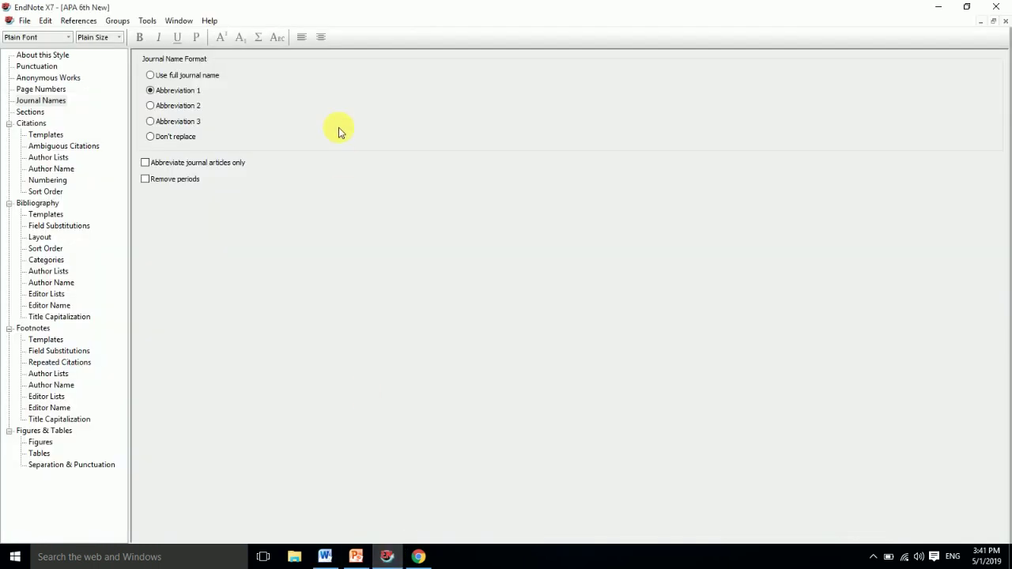
{"action": "left_click", "coordinate": [1006, 22]}
{"action": "left_click", "coordinate": [147, 21]}
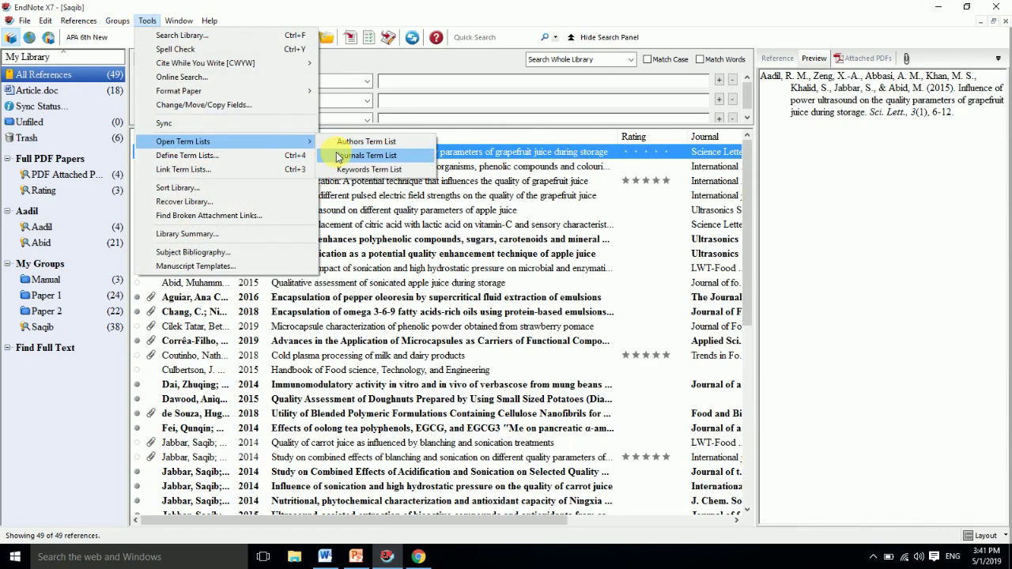
{"action": "left_click", "coordinate": [335, 154]}
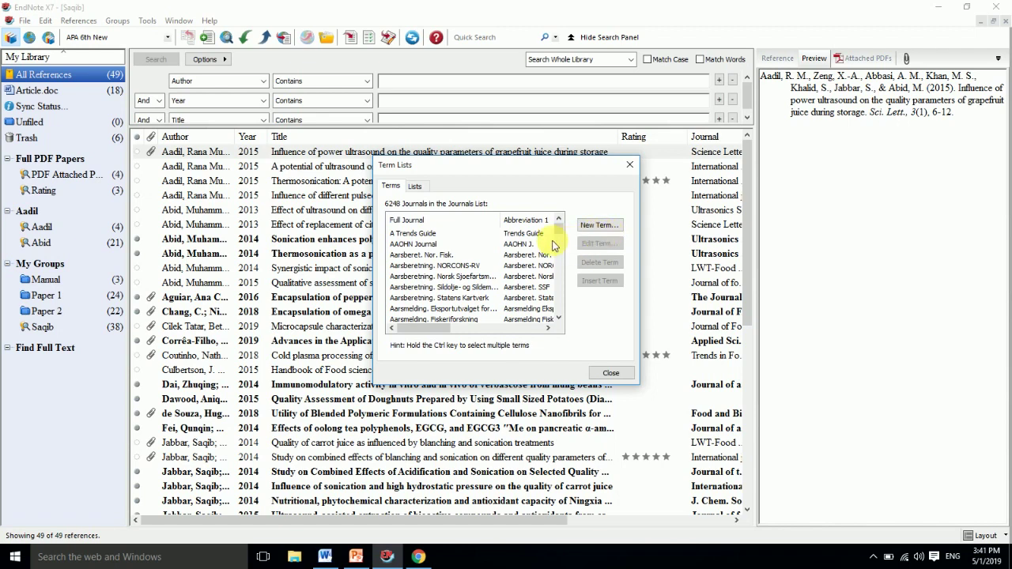
- Browse the Journals term list for the entry Journal of the Chemical Society of Pakistan
{"action": "left_click", "coordinate": [410, 279]}
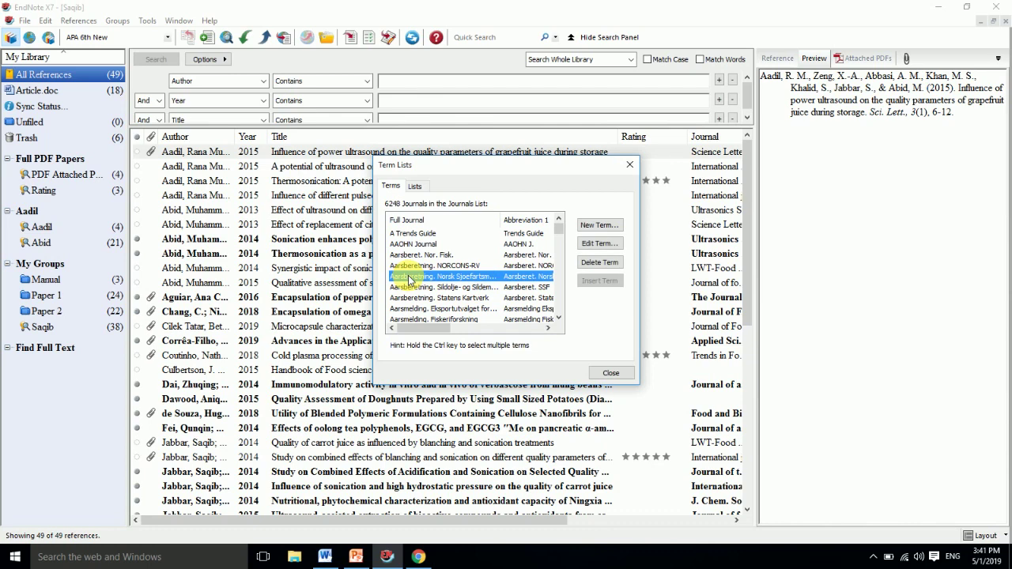
{"action": "type", "text": "journe"}
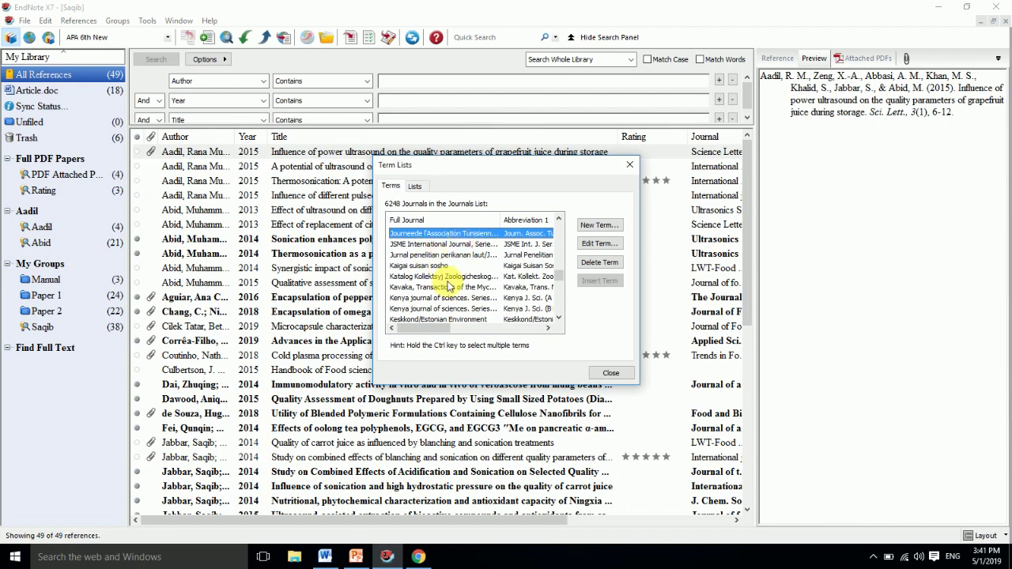
{"action": "type", "text": "journal"}
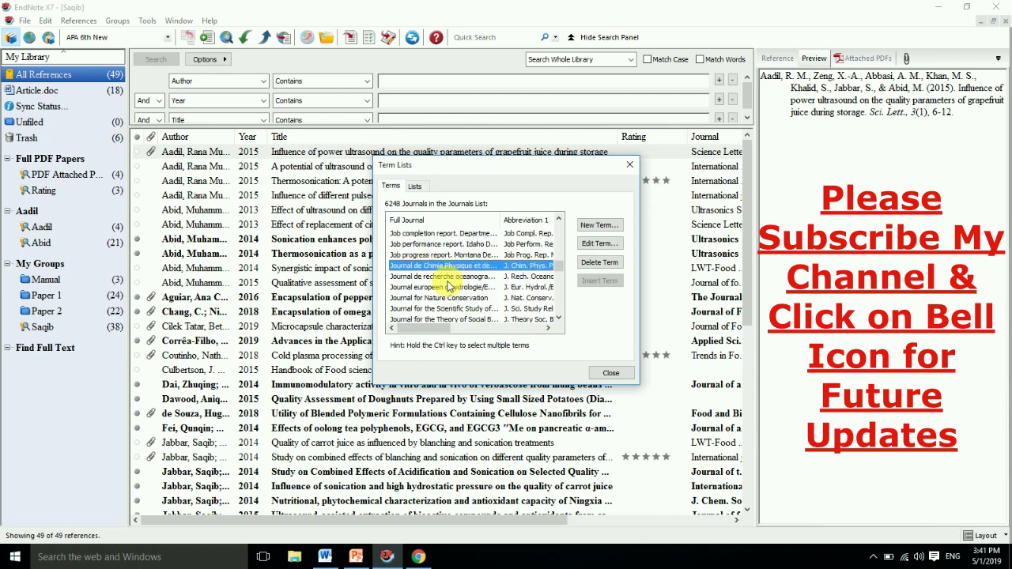
{"action": "type", "text": "of"}
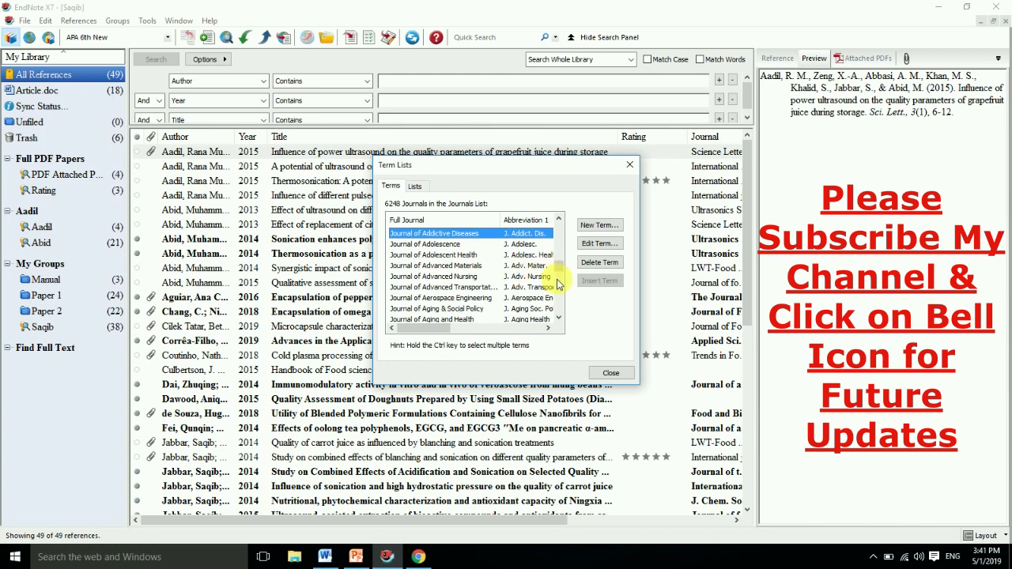
{"action": "scroll", "coordinate": [559, 289], "scroll_direction": "down", "scroll_amount": 10}
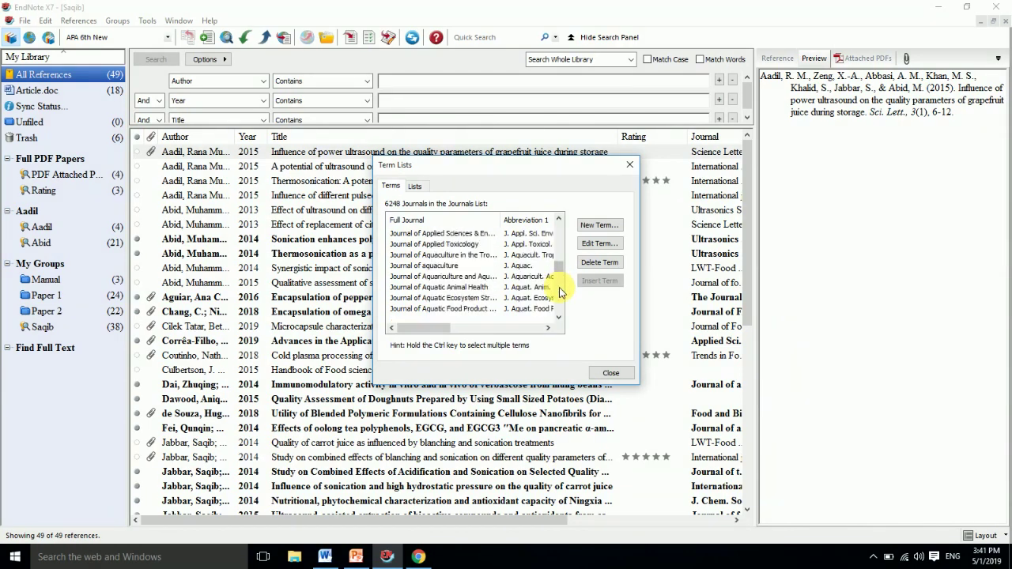
{"action": "scroll", "coordinate": [559, 292], "scroll_direction": "down", "scroll_amount": 10}
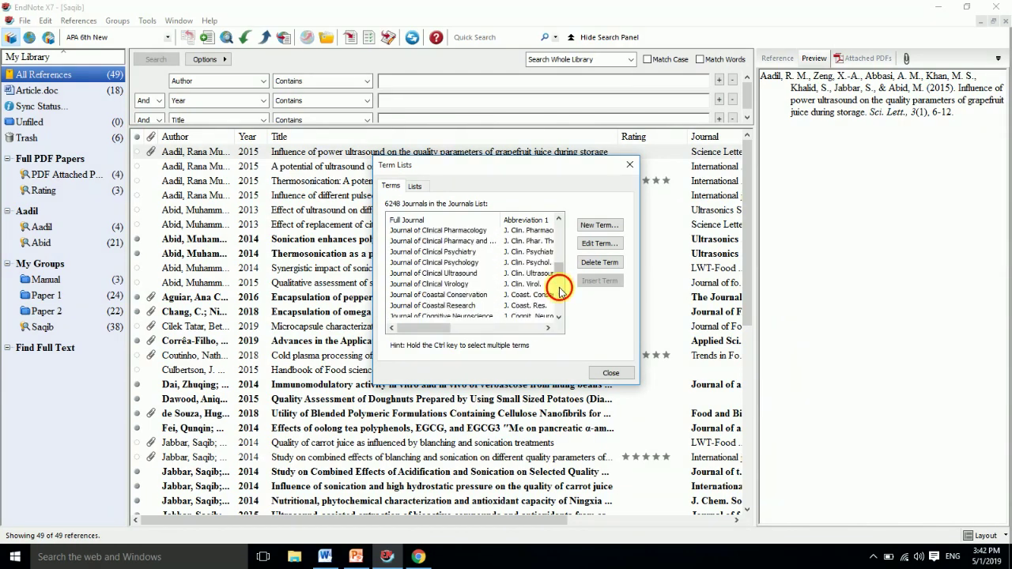
{"action": "scroll", "coordinate": [559, 292], "scroll_direction": "down", "scroll_amount": 10}
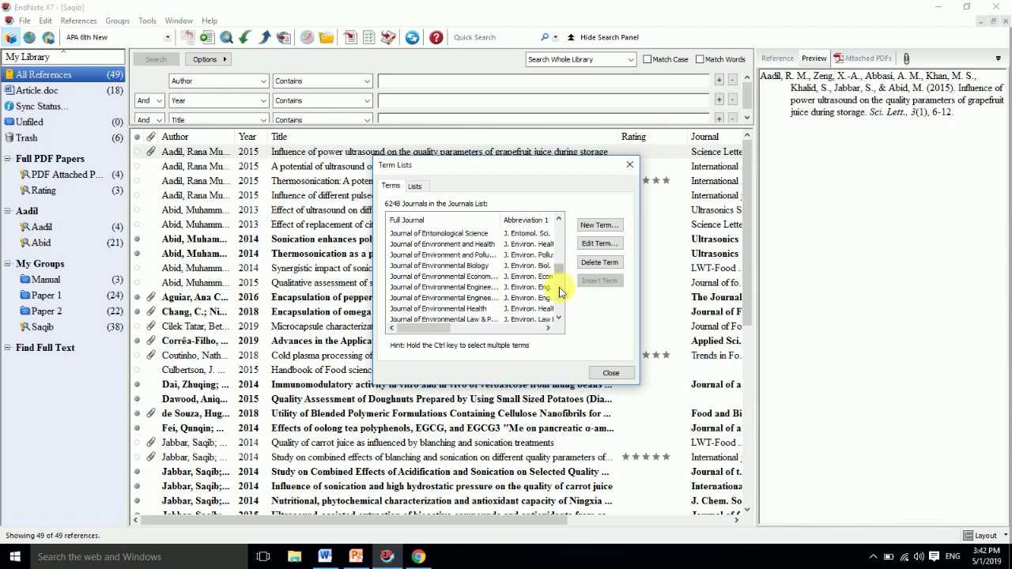
{"action": "scroll", "coordinate": [559, 293], "scroll_direction": "down", "scroll_amount": 10}
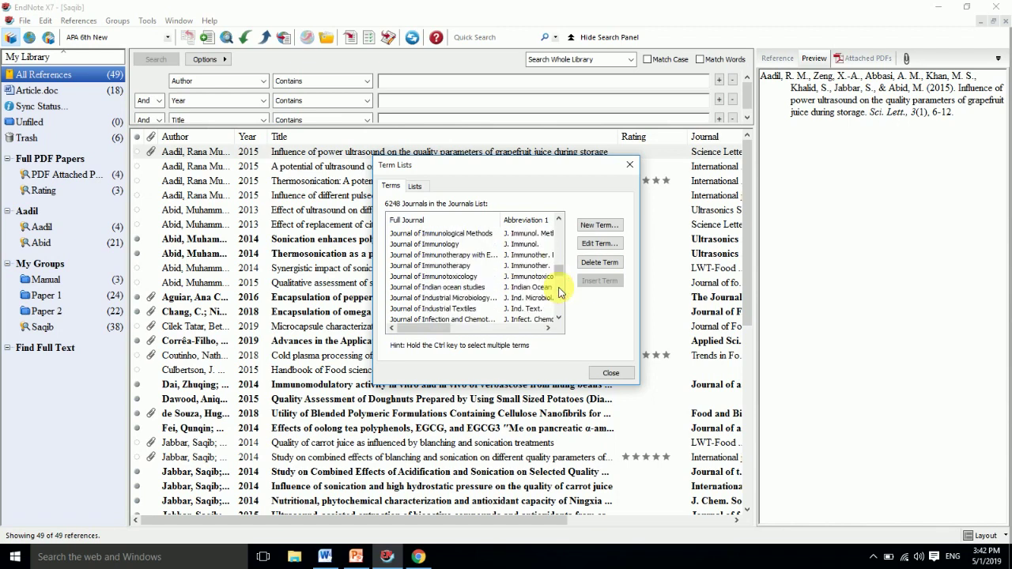
{"action": "left_click", "coordinate": [562, 304]}
{"action": "scroll", "coordinate": [561, 305], "scroll_direction": "down", "scroll_amount": 10}
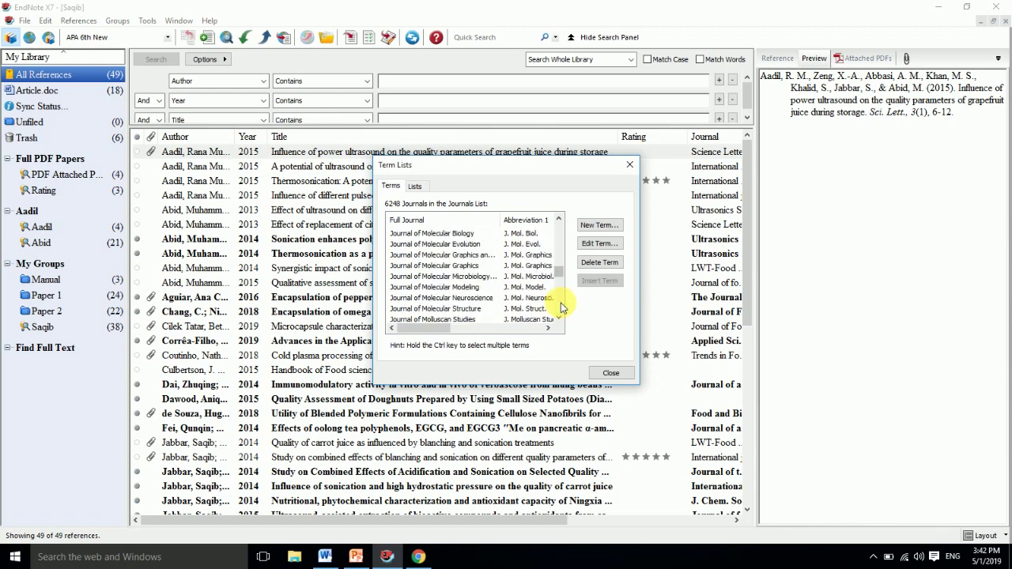
{"action": "scroll", "coordinate": [562, 307], "scroll_direction": "down", "scroll_amount": 10}
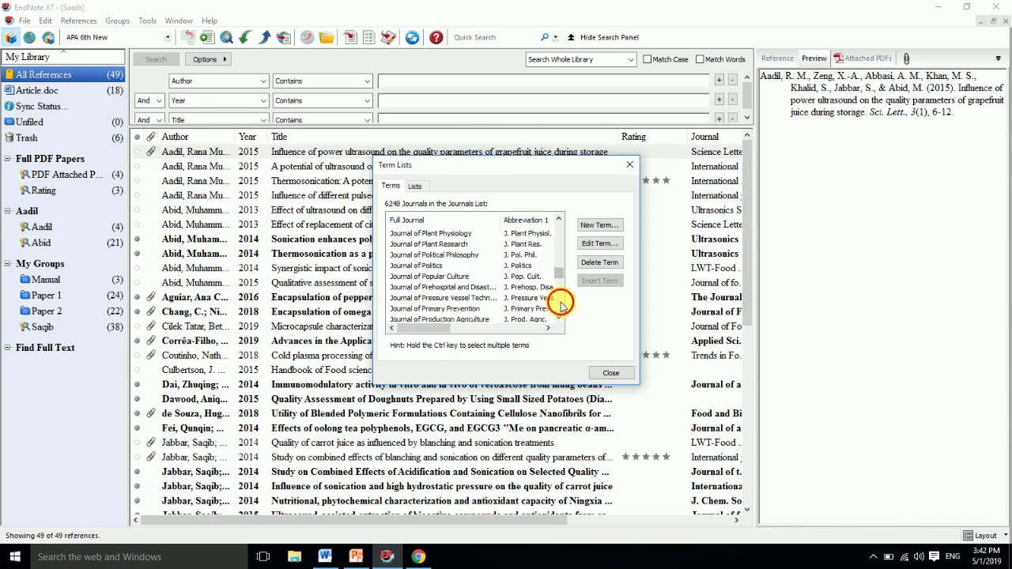
{"action": "scroll", "coordinate": [560, 302], "scroll_direction": "down", "scroll_amount": 10}
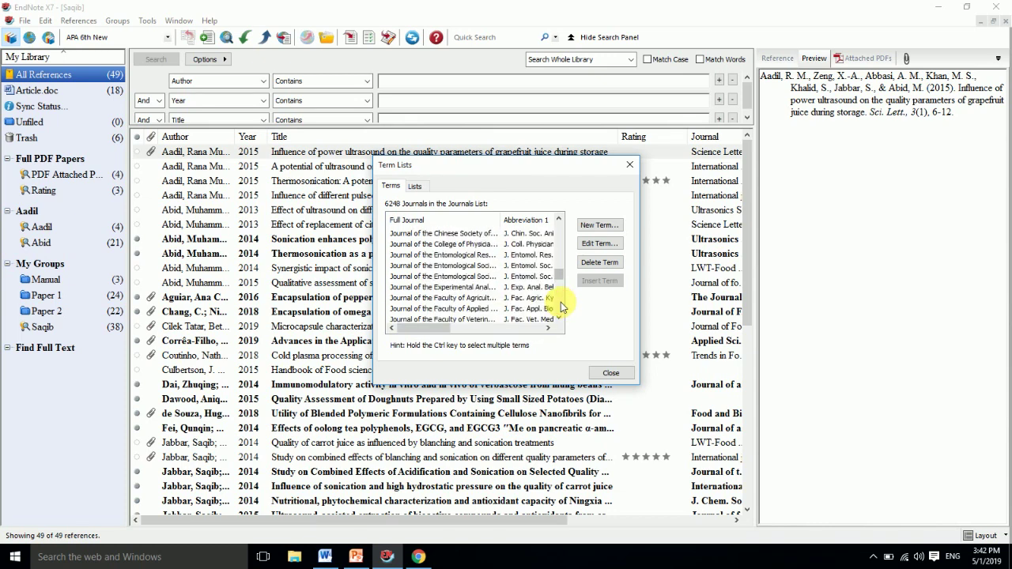
{"action": "left_click", "coordinate": [557, 220]}
{"action": "left_click", "coordinate": [558, 220]}
{"action": "left_click", "coordinate": [557, 220]}
{"action": "left_click", "coordinate": [557, 221]}
{"action": "left_click", "coordinate": [557, 221]}
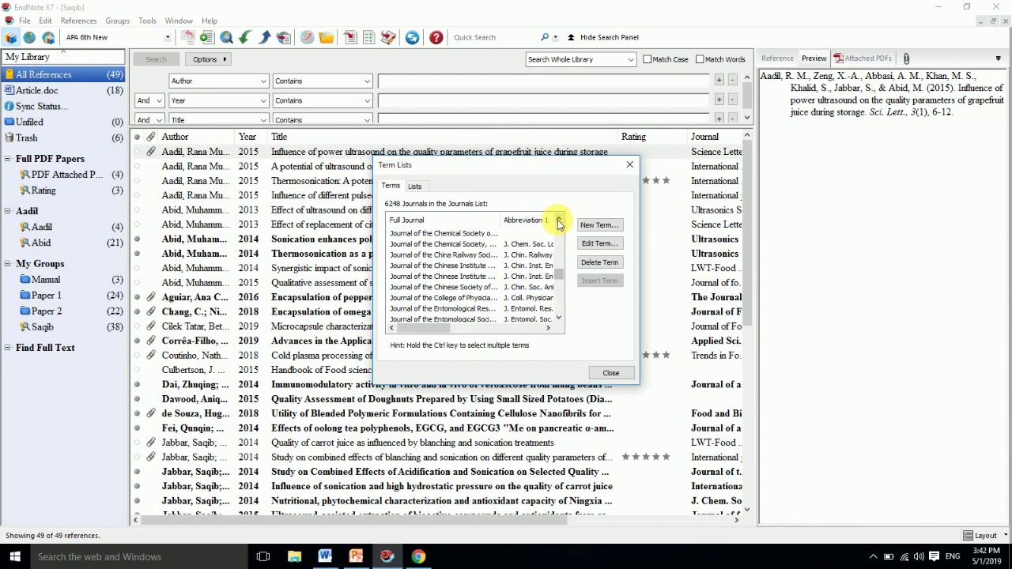
- Edit the Journal of the Chemical Society of Pakistan term, copying its full name into Abbreviation 1 and shortening "Pakistan" to "Pak."
{"action": "left_click", "coordinate": [456, 232]}
{"action": "left_click", "coordinate": [598, 244]}
{"action": "key", "text": "ctrl+c"}
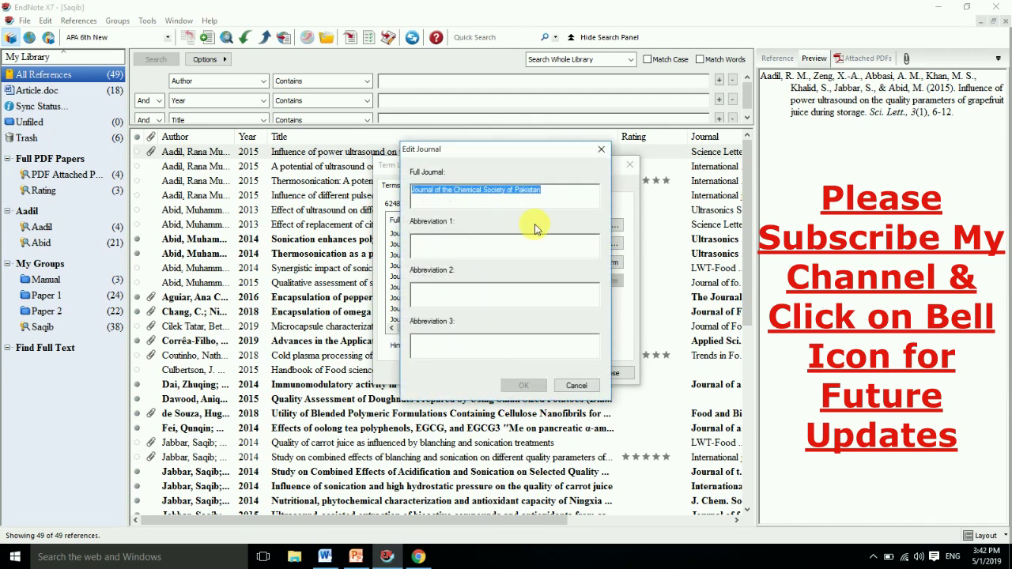
{"action": "left_click", "coordinate": [508, 250]}
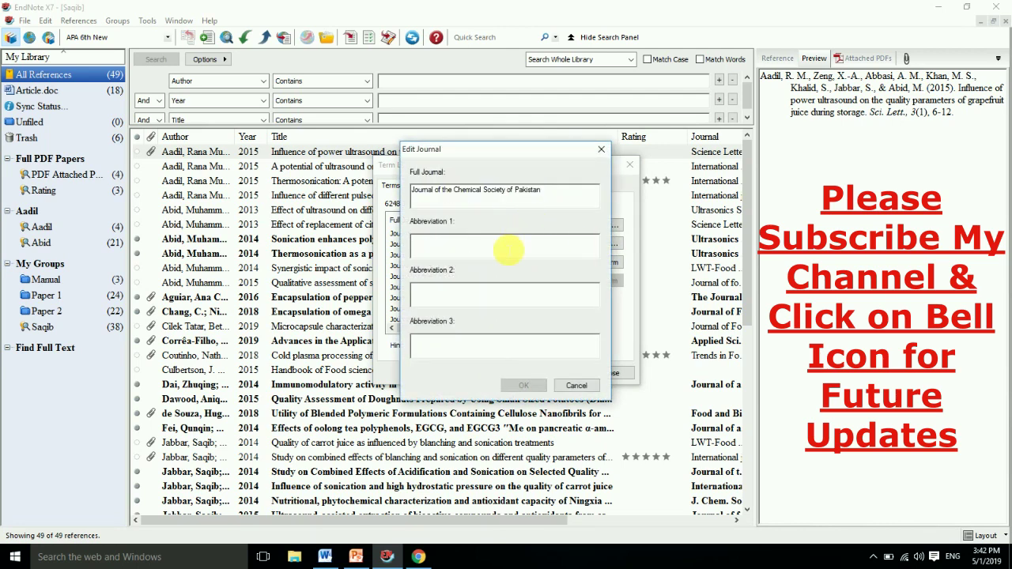
{"action": "key", "text": "ctrl+v"}
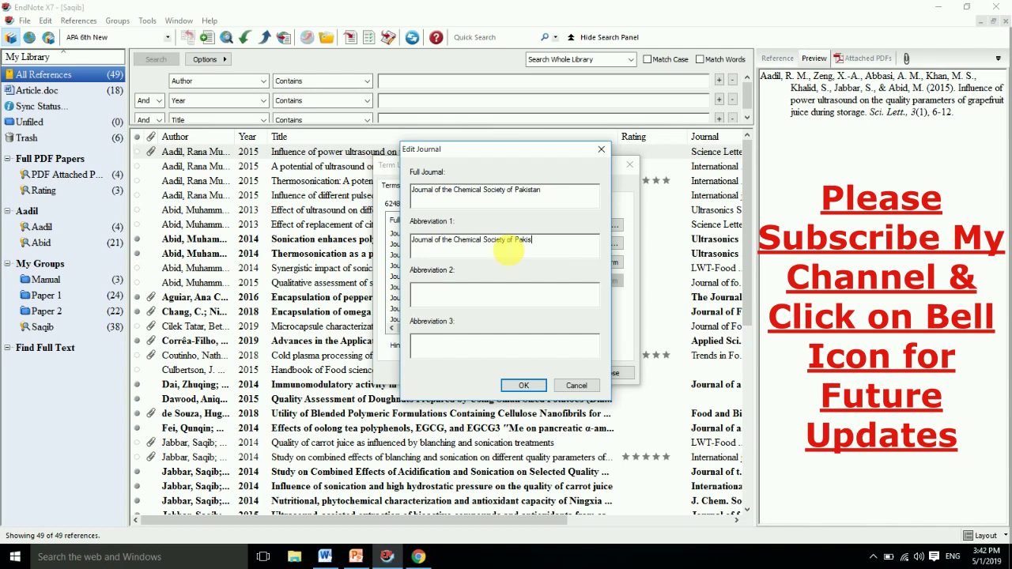
{"action": "key", "text": "BackSpace"}
{"action": "type", "text": "."}
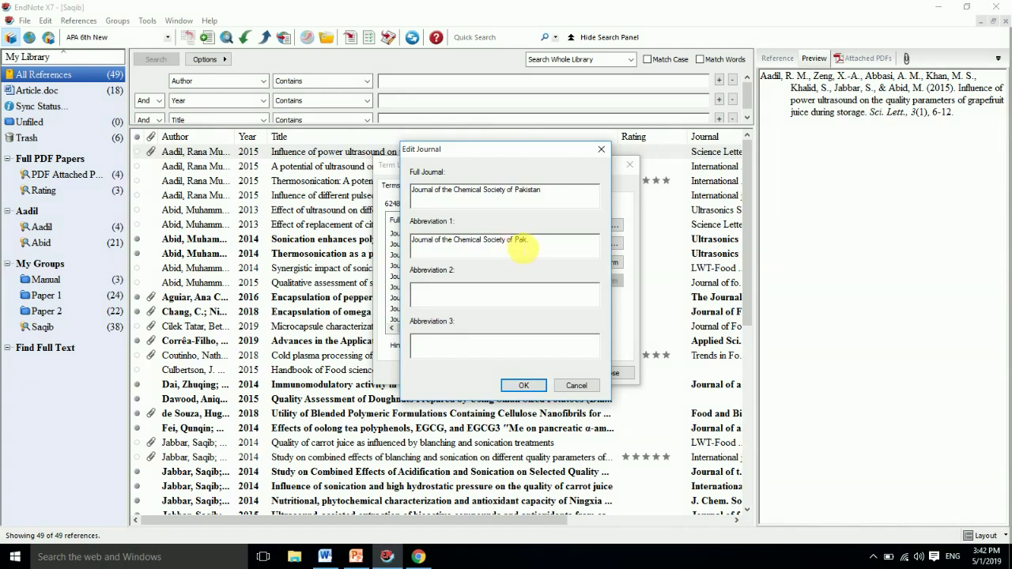
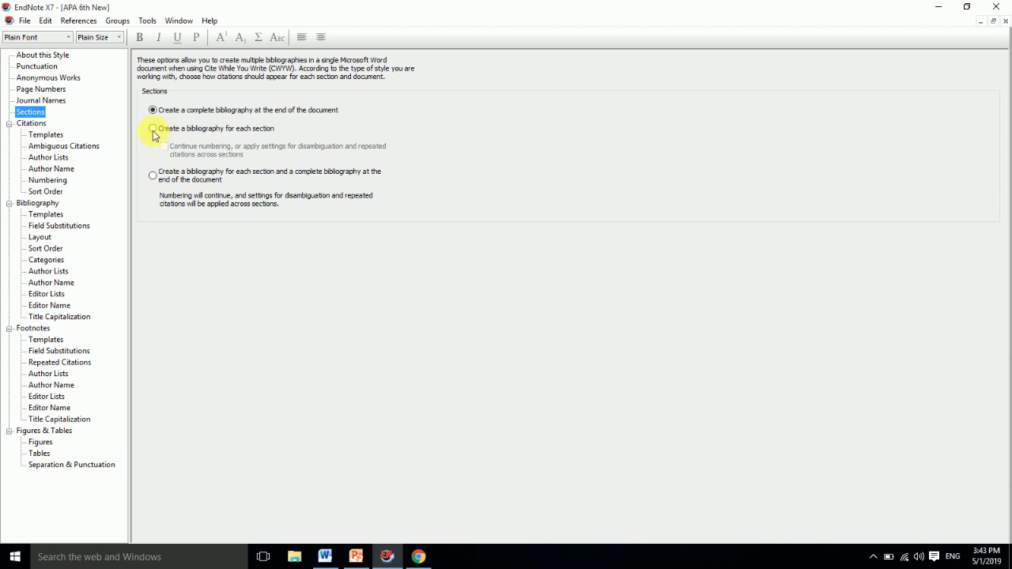
- Set the APA 6th New style's sections to create a bibliography for each section and a complete bibliography at the end of the document
{"action": "left_click", "coordinate": [153, 129]}
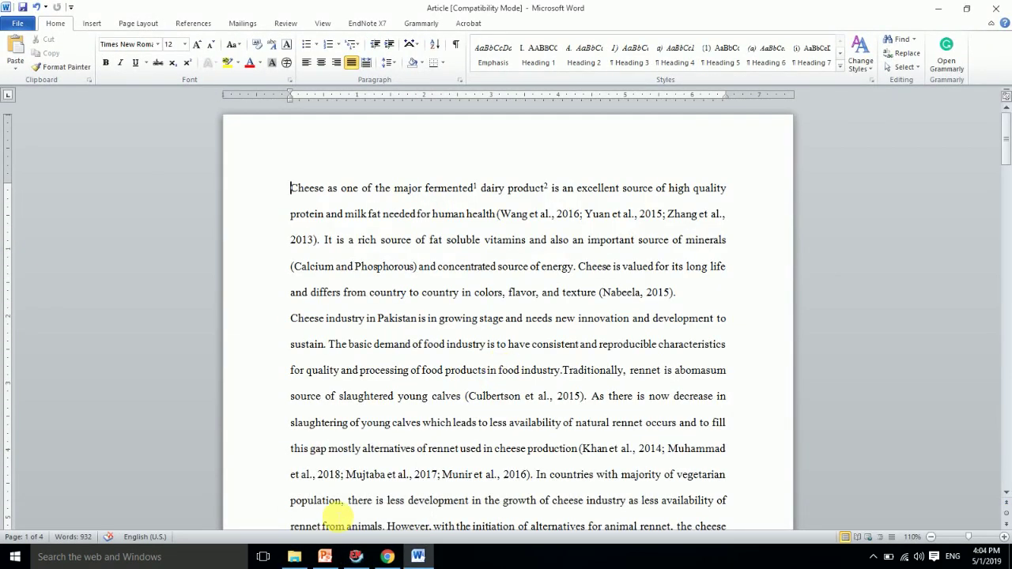
{"action": "left_click", "coordinate": [358, 558]}
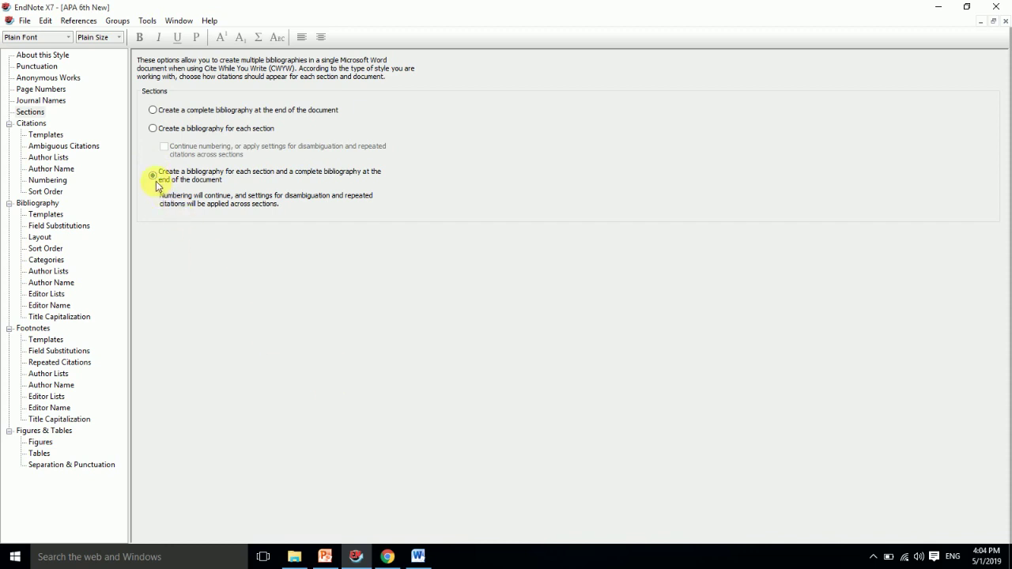
{"action": "left_click", "coordinate": [152, 130]}
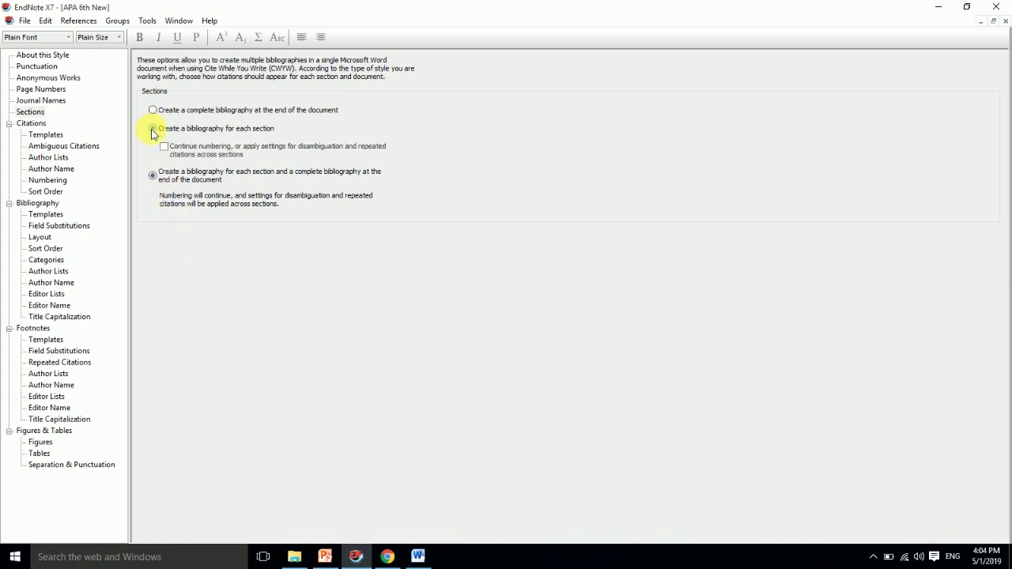
{"action": "left_click", "coordinate": [153, 175]}
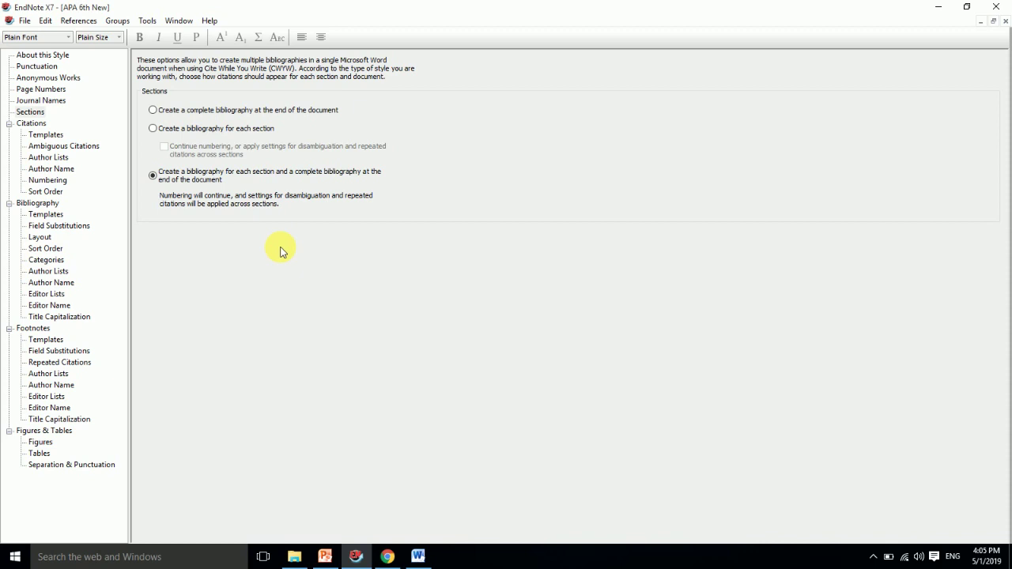
- Switch to Word and insert a Next Page section break after the body text's closing sentence ending in "new product development" and its citation
{"action": "left_click", "coordinate": [418, 557]}
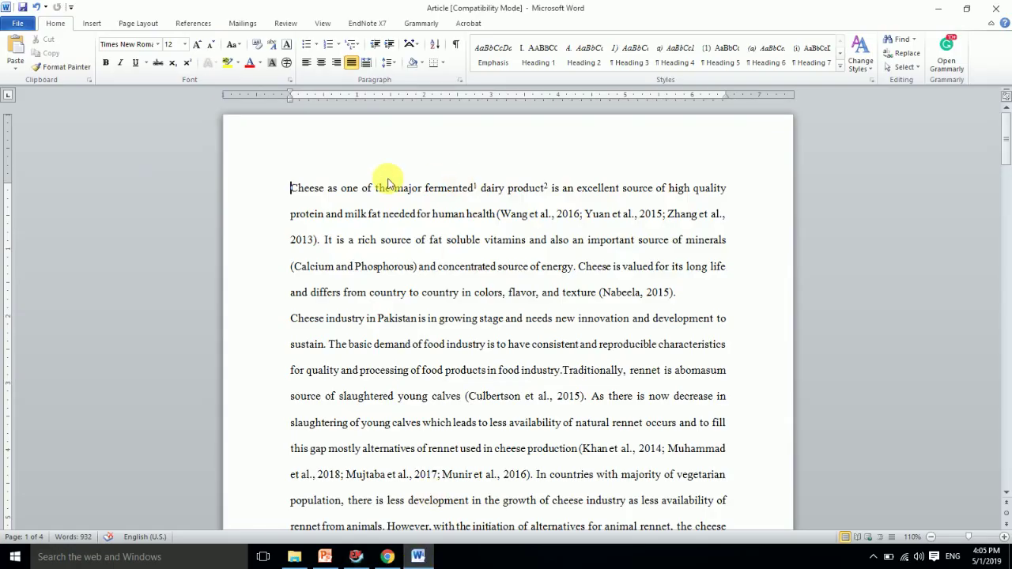
{"action": "left_click_drag", "start_coordinate": [1009, 148], "coordinate": [1005, 219]}
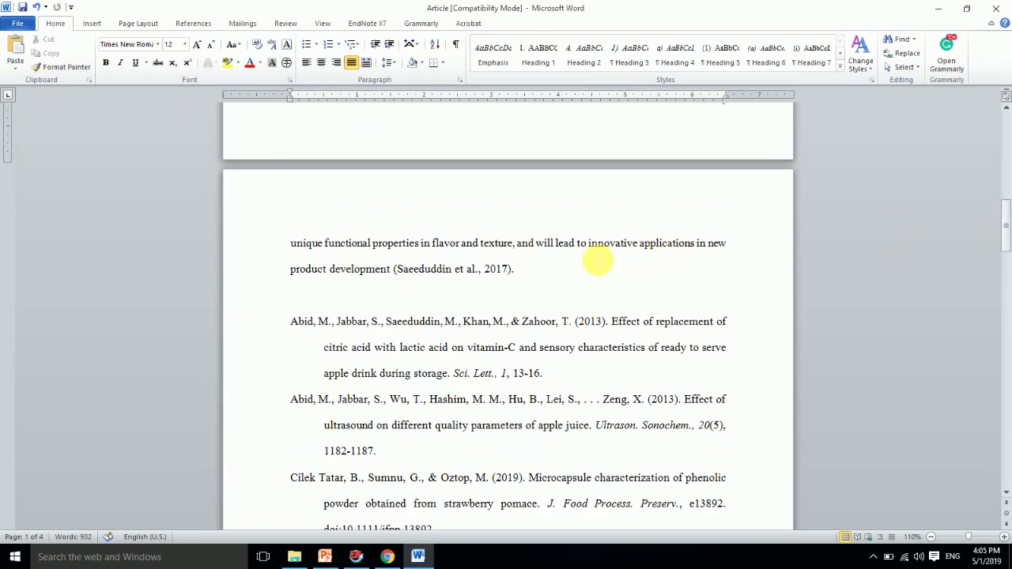
{"action": "left_click", "coordinate": [520, 275]}
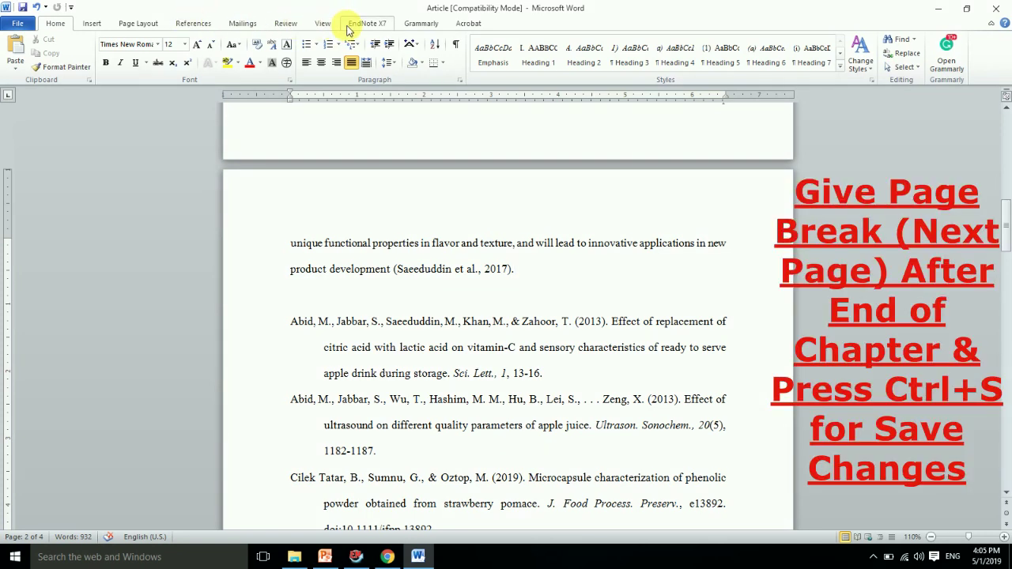
{"action": "left_click", "coordinate": [139, 23]}
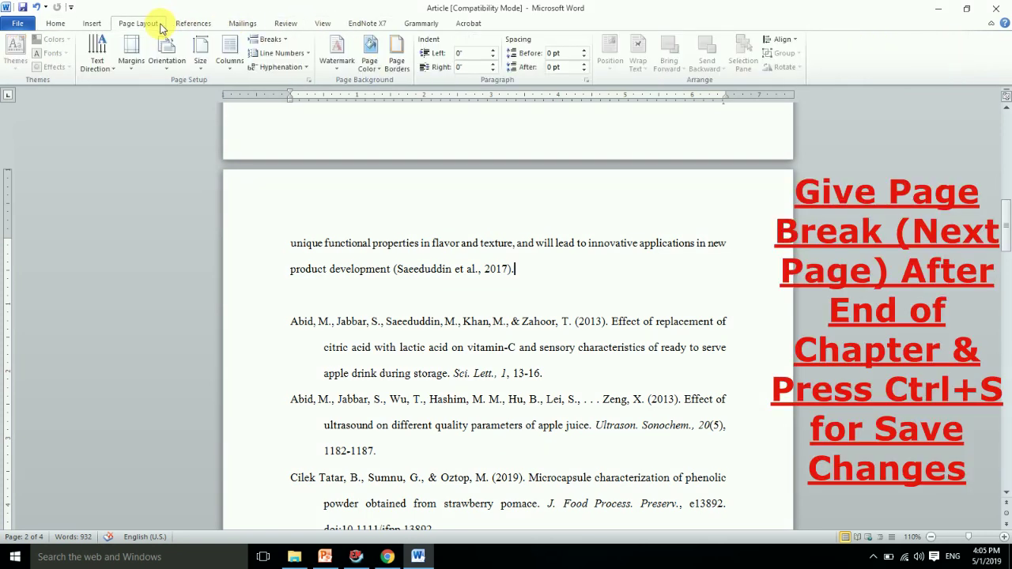
{"action": "left_click", "coordinate": [269, 38]}
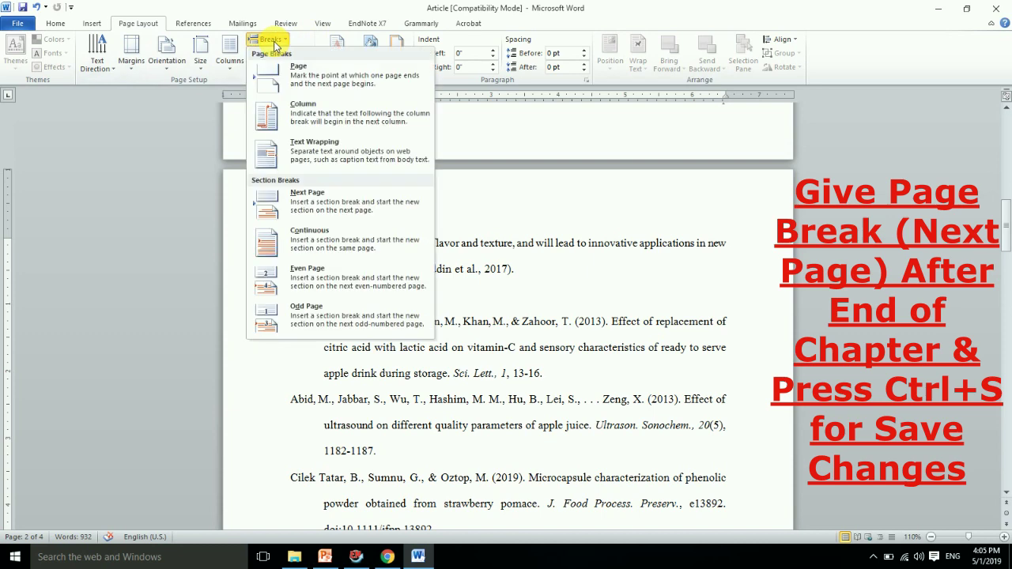
{"action": "left_click", "coordinate": [318, 204]}
{"action": "left_click_drag", "start_coordinate": [1007, 293], "coordinate": [991, 223]}
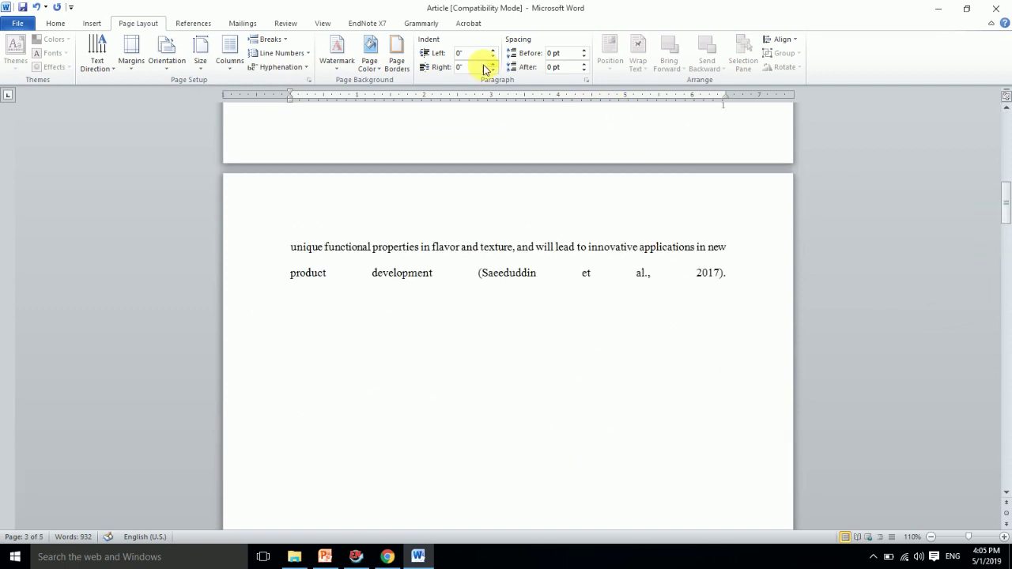
- Update the citations and bibliography, and review the section's reference list and the complete list at the document's end
{"action": "left_click", "coordinate": [372, 24]}
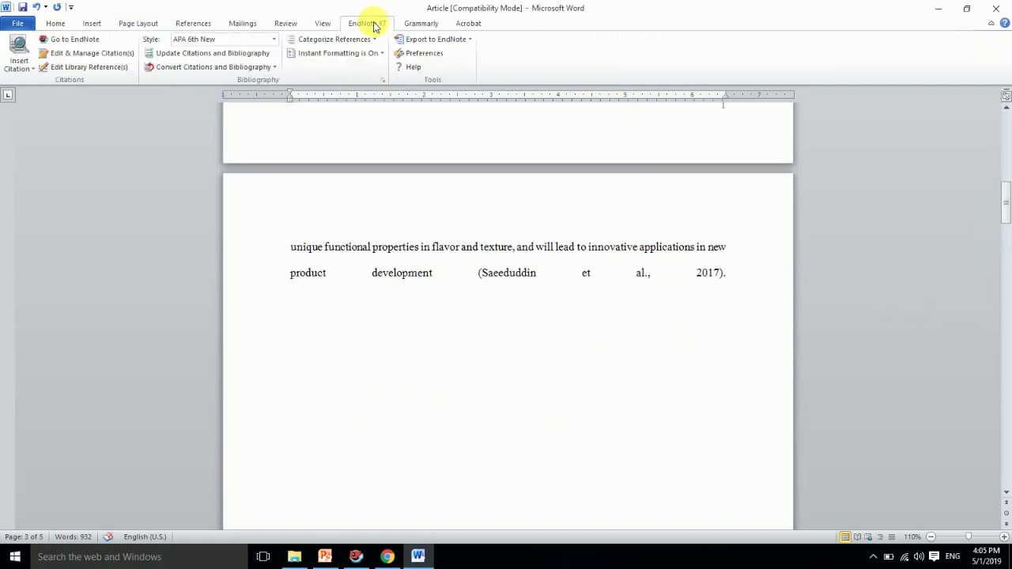
{"action": "left_click", "coordinate": [240, 57]}
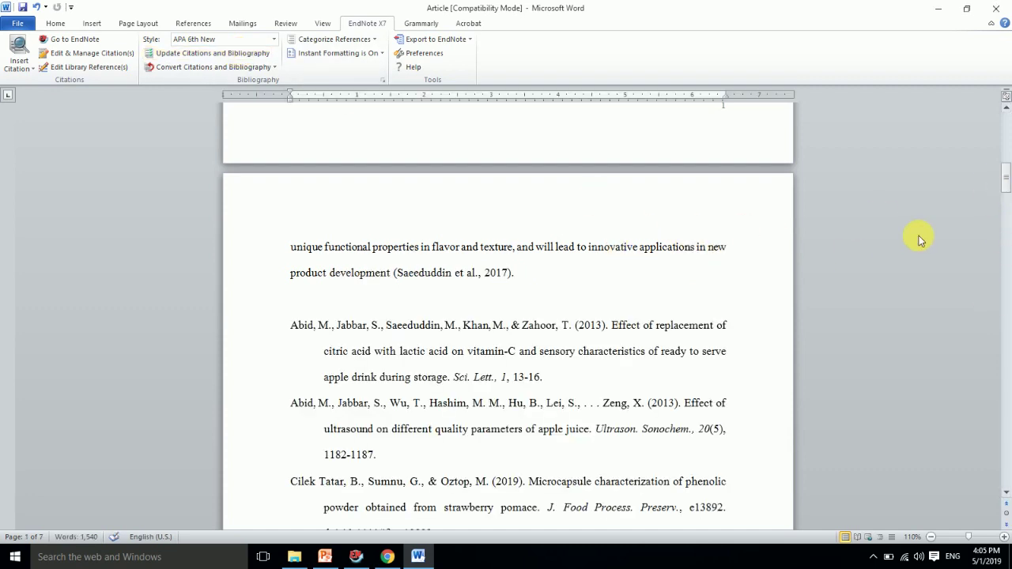
{"action": "left_click_drag", "start_coordinate": [1007, 186], "coordinate": [980, 342]}
{"action": "left_click", "coordinate": [307, 310]}
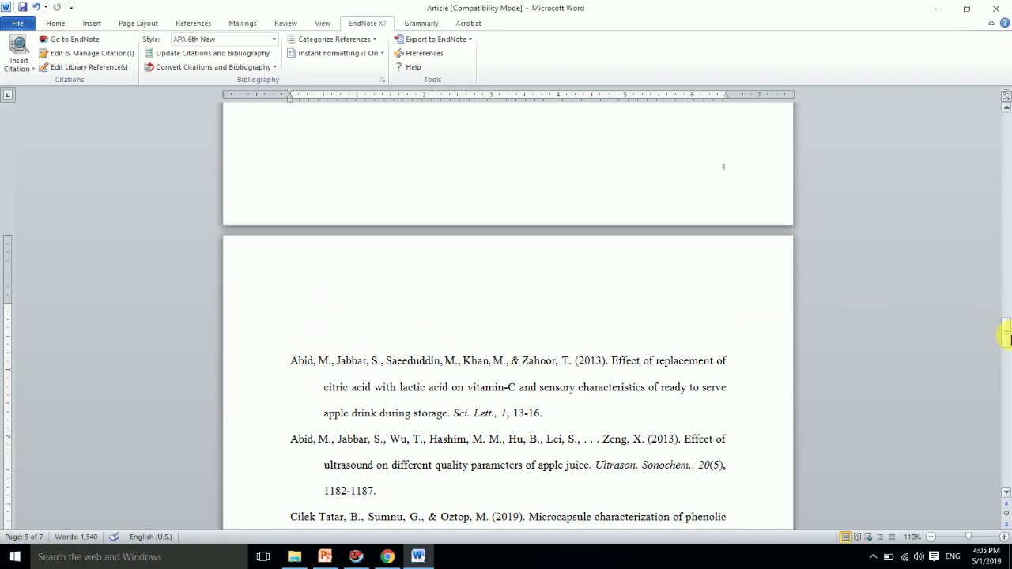
{"action": "mouse_move", "coordinate": [1008, 332]}
{"action": "left_mouse_down"}
{"action": "mouse_move", "coordinate": [994, 350]}
{"action": "mouse_move", "coordinate": [1000, 322]}
{"action": "left_mouse_up"}
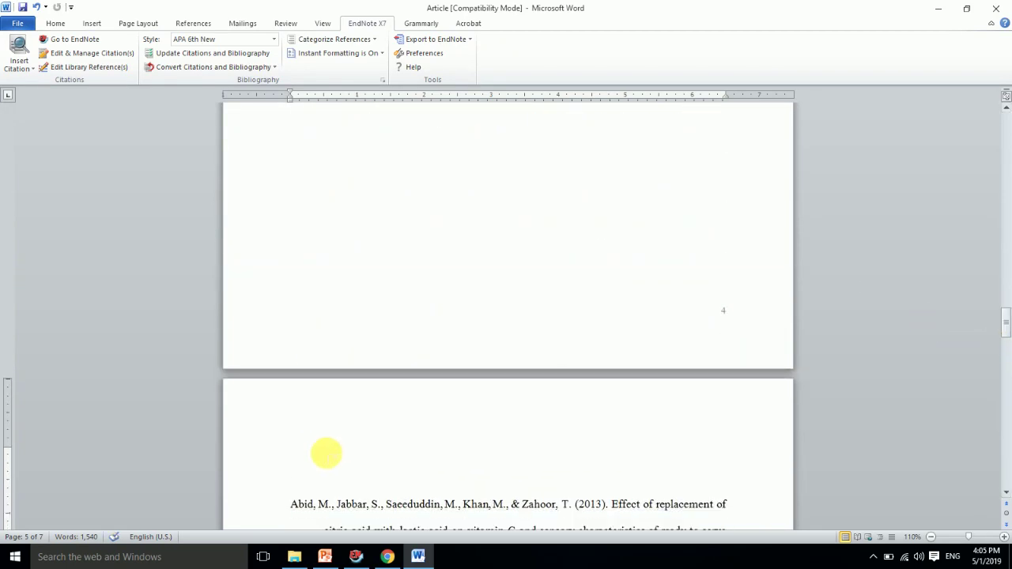
- Copy the passage from "Cheese industry in Pakistan" through "slaughtered young calves" and paste it above the references on page 5
{"action": "left_click_drag", "start_coordinate": [1006, 331], "coordinate": [974, 141]}
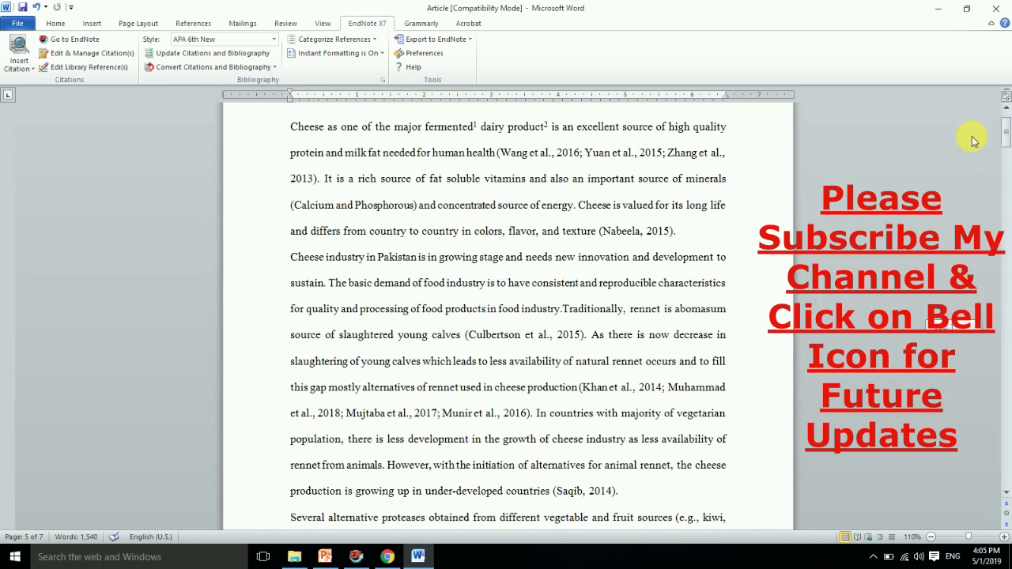
{"action": "left_click_drag", "start_coordinate": [299, 258], "coordinate": [448, 330]}
{"action": "key", "text": "ctrl+c"}
{"action": "left_click_drag", "start_coordinate": [1005, 133], "coordinate": [1001, 329]}
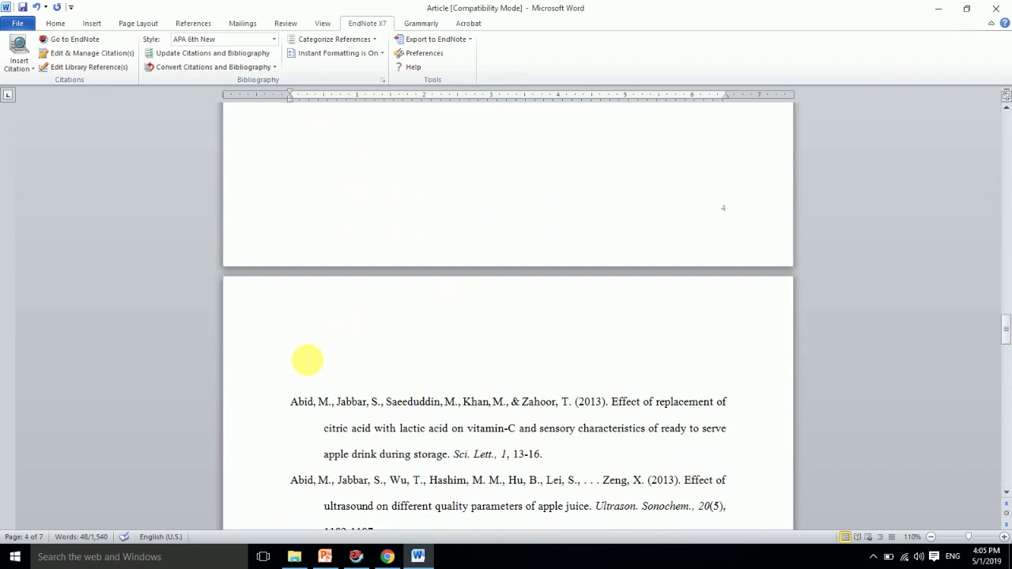
{"action": "left_click", "coordinate": [293, 350]}
{"action": "key", "text": "ctrl+v"}
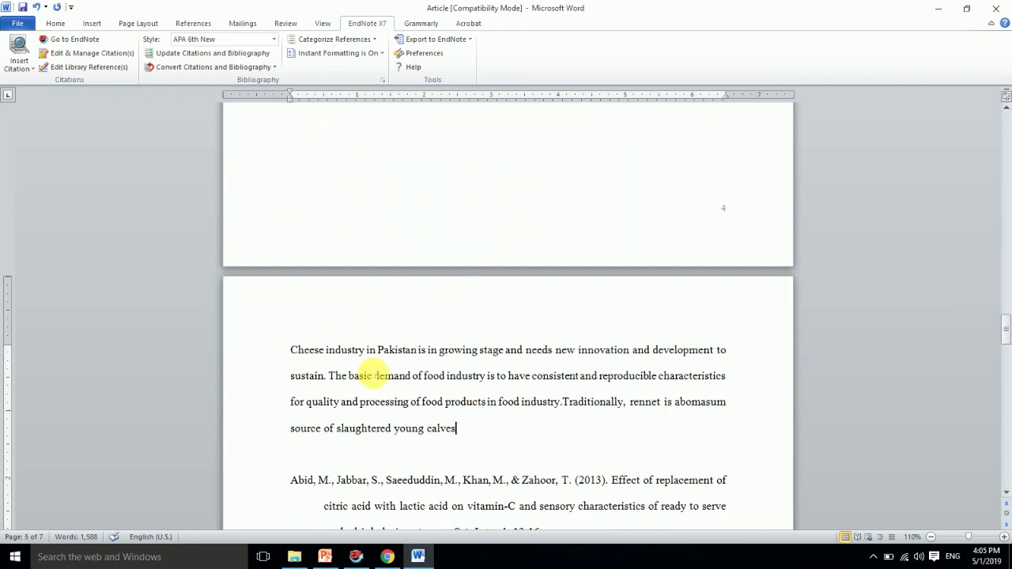
{"action": "left_click", "coordinate": [485, 376]}
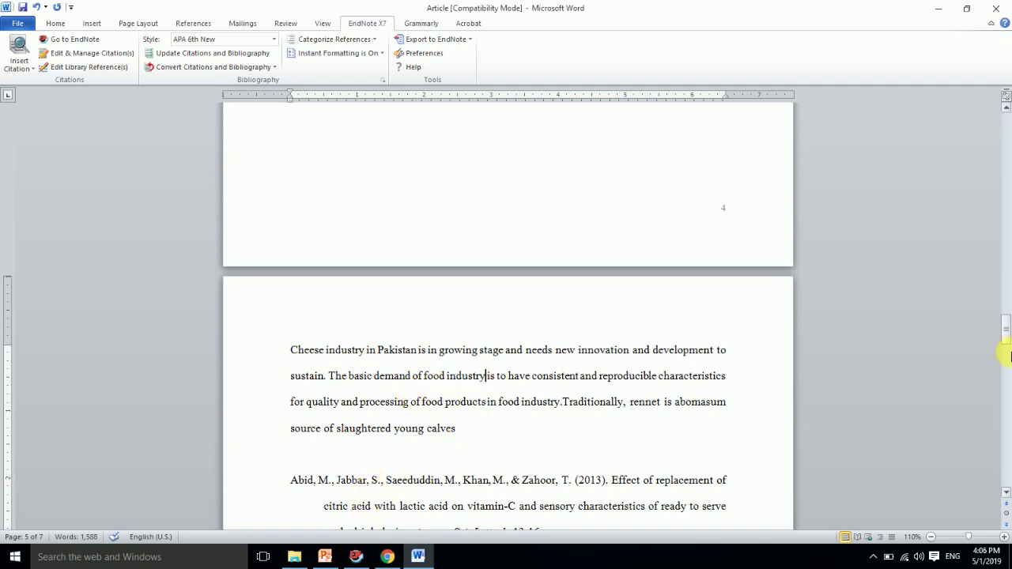
- Insert the 2015 EndNote reference "Quality assessment of pear juice under ultrasound" as a citation after "basic demand of food industry" on page 5 of the Word article
{"action": "left_click_drag", "start_coordinate": [998, 332], "coordinate": [933, 334]}
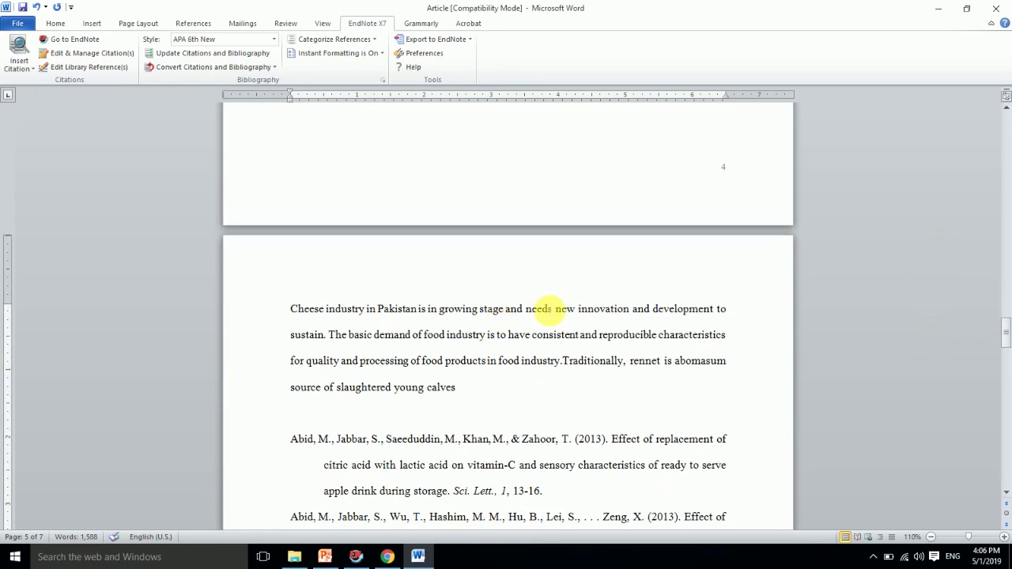
{"action": "left_click_drag", "start_coordinate": [1009, 327], "coordinate": [909, 324]}
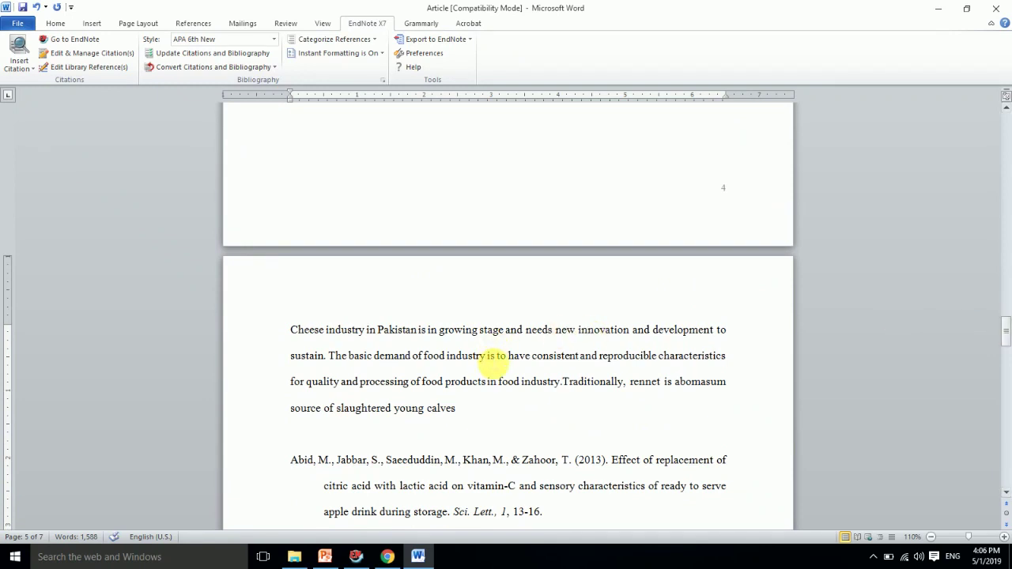
{"action": "left_click", "coordinate": [487, 355]}
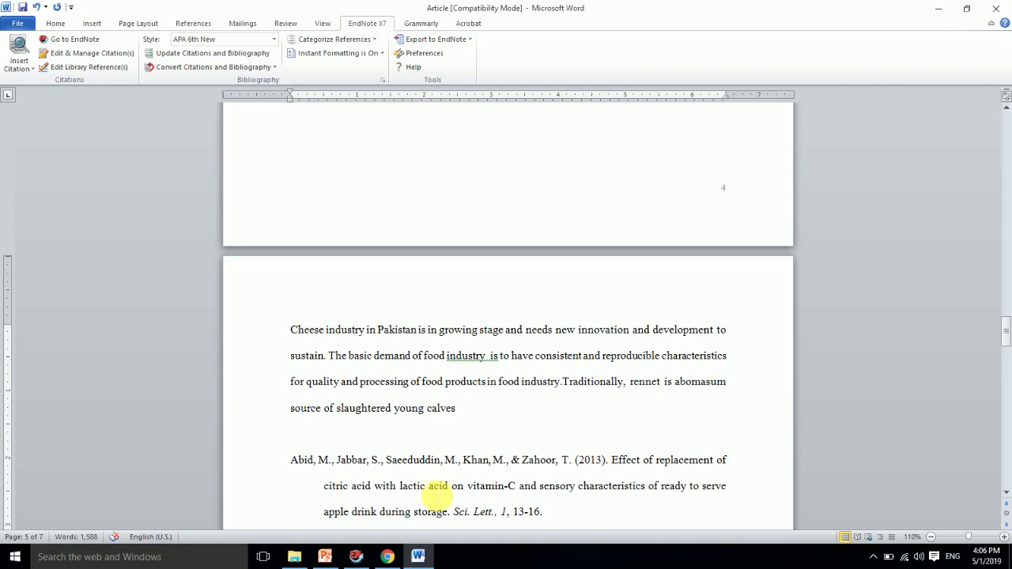
{"action": "left_click", "coordinate": [356, 557]}
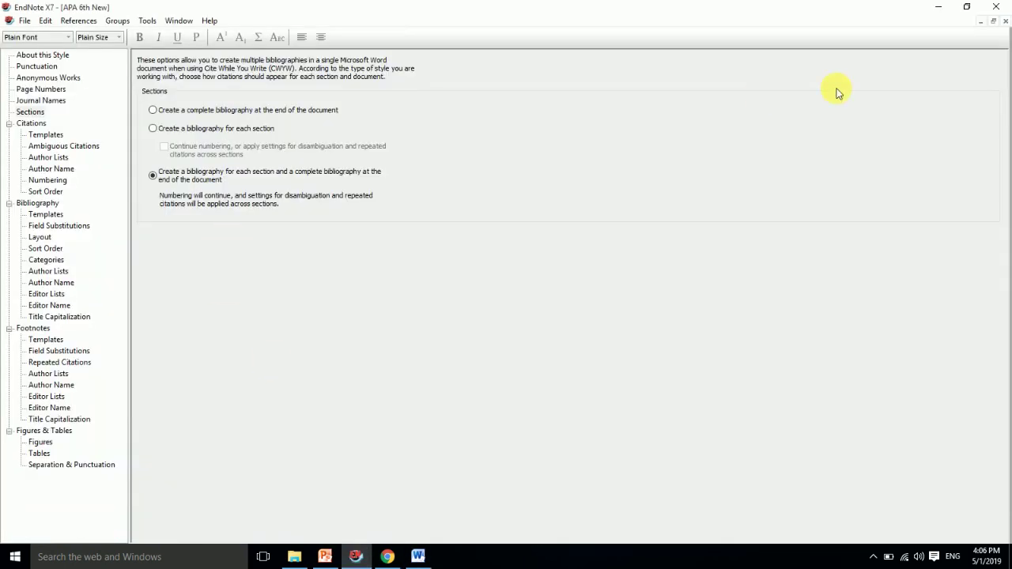
{"action": "left_click", "coordinate": [1005, 22]}
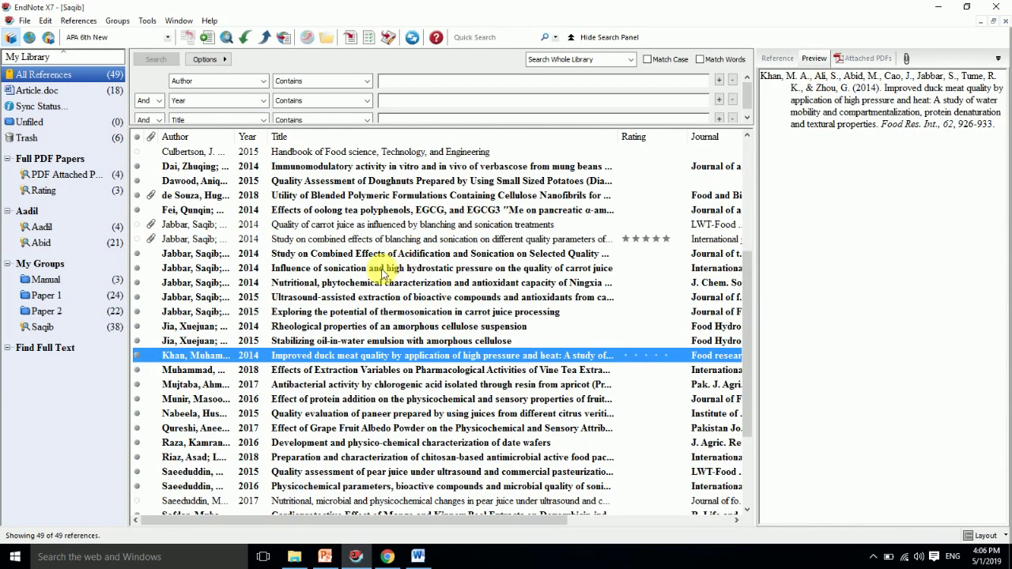
{"action": "left_click", "coordinate": [339, 288]}
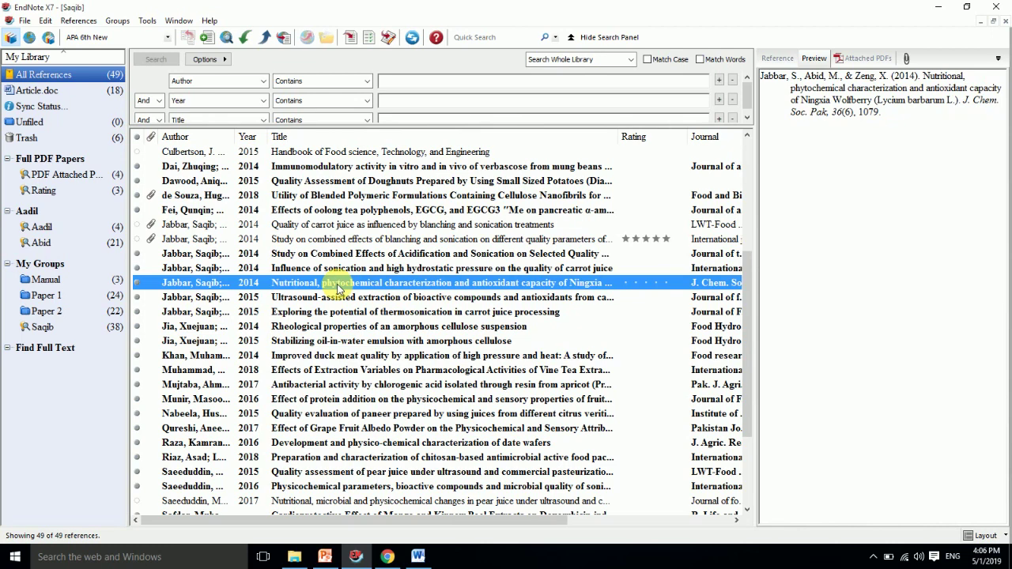
{"action": "left_click", "coordinate": [307, 460]}
{"action": "left_click", "coordinate": [315, 474]}
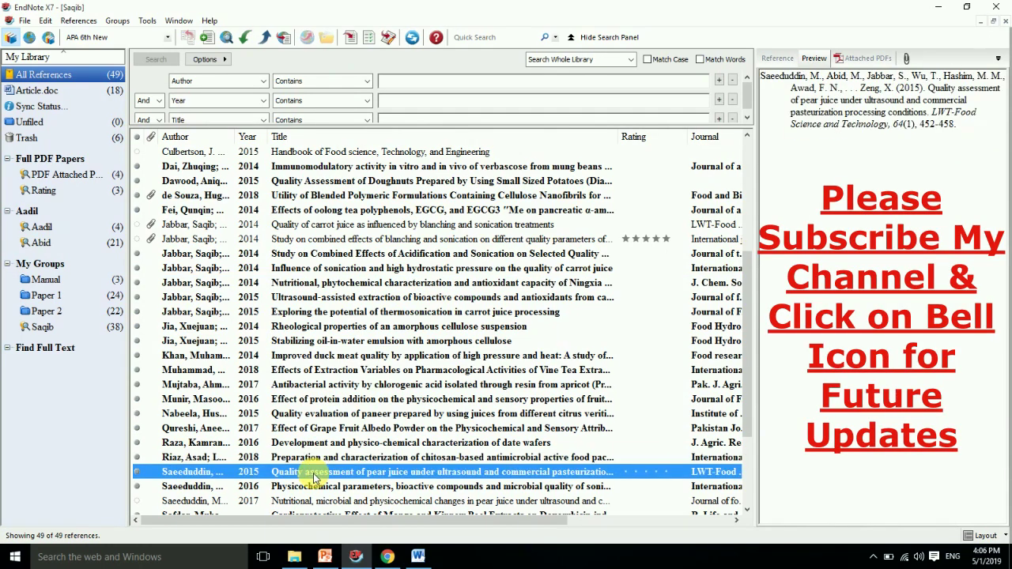
{"action": "left_click", "coordinate": [350, 39]}
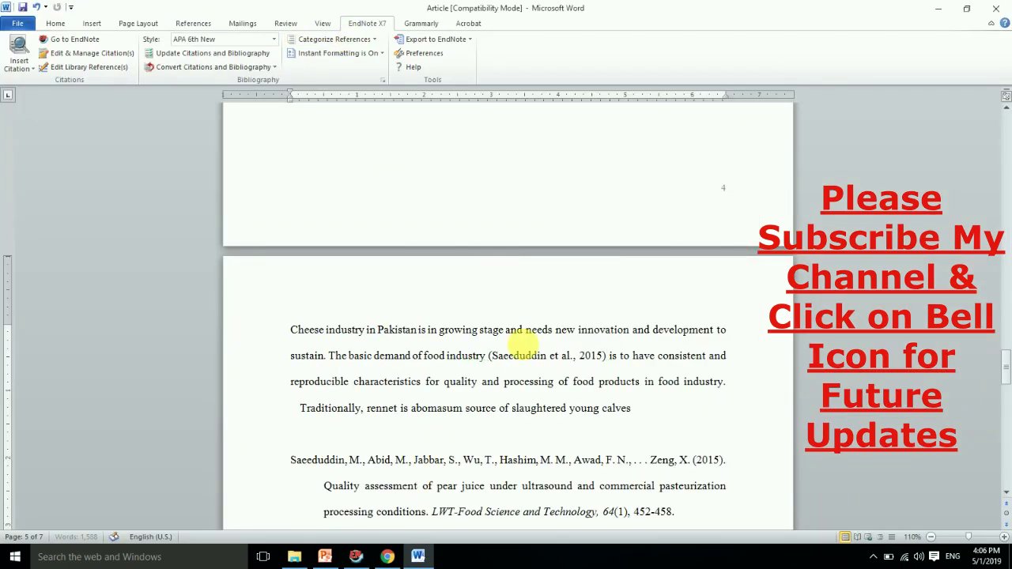
- Cite the 2016 EndNote reference "Physicochemical parameters, bioactive compounds and microbial quality" before "calves" in Word, and review the section and complete reference lists
{"action": "mouse_move", "coordinate": [1008, 369]}
{"action": "left_mouse_down"}
{"action": "mouse_move", "coordinate": [996, 363]}
{"action": "mouse_move", "coordinate": [1002, 353]}
{"action": "left_mouse_up"}
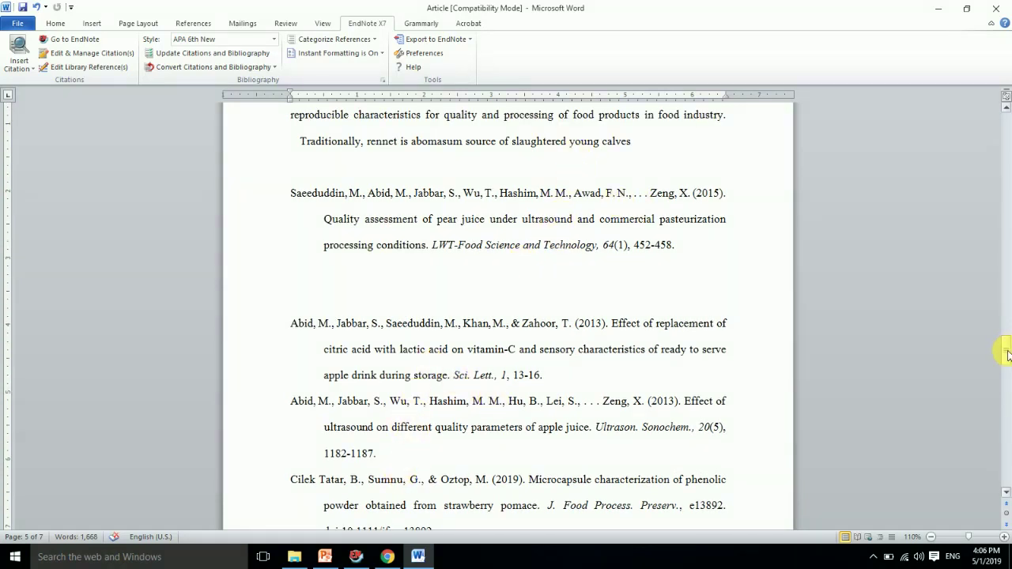
{"action": "left_click_drag", "start_coordinate": [1008, 354], "coordinate": [1003, 343]}
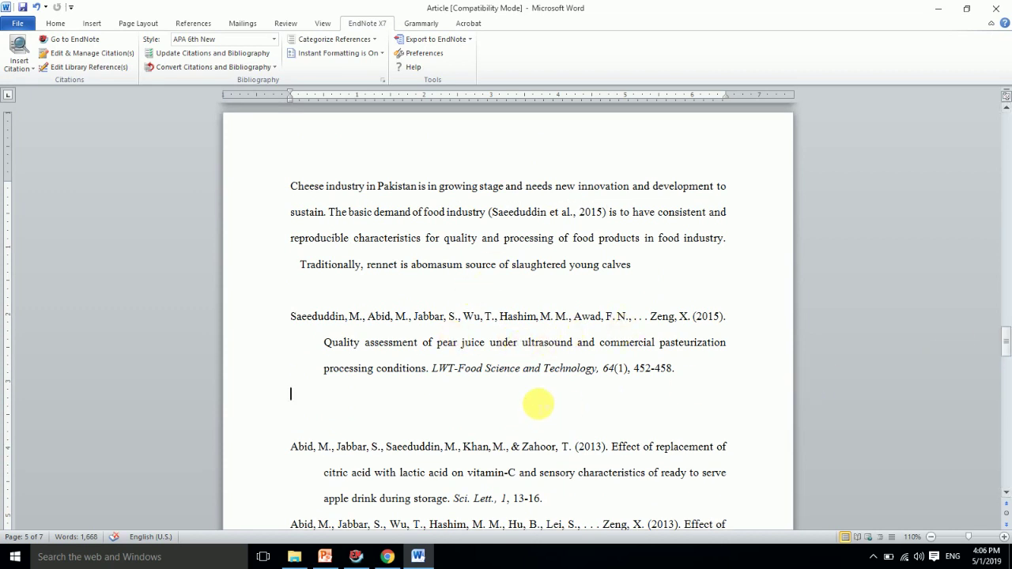
{"action": "left_click", "coordinate": [539, 404]}
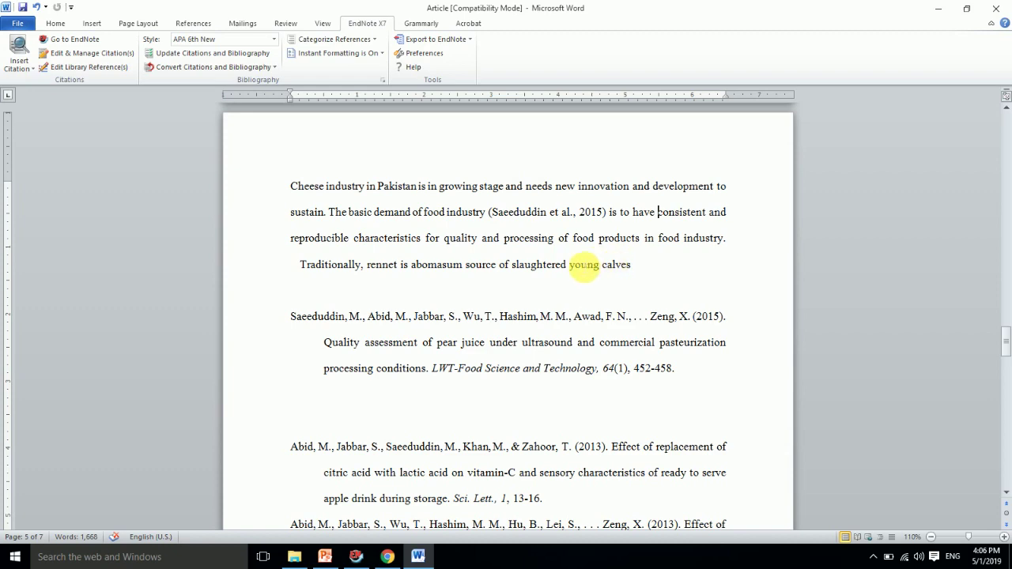
{"action": "left_click", "coordinate": [602, 264]}
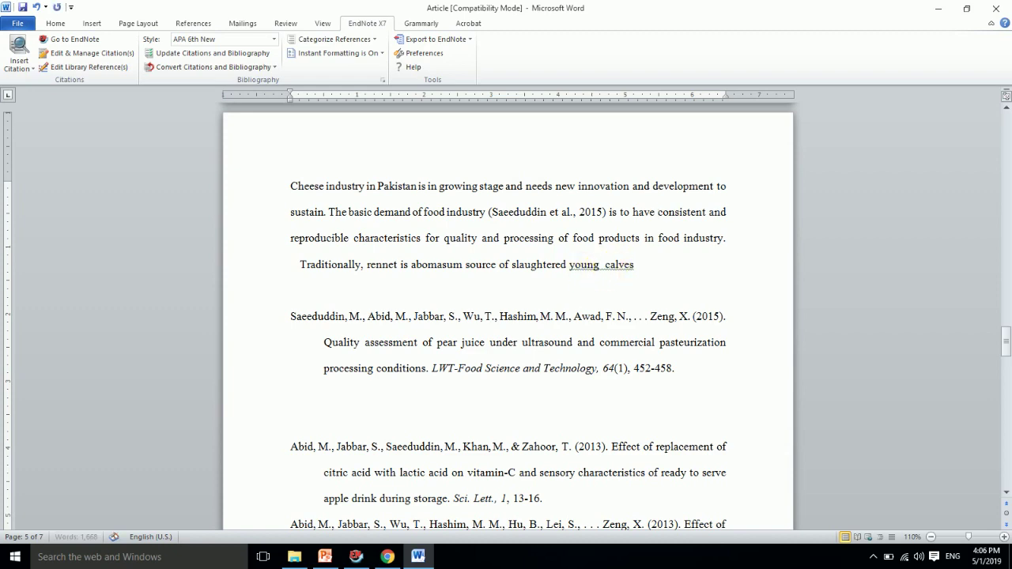
{"action": "left_click", "coordinate": [355, 556]}
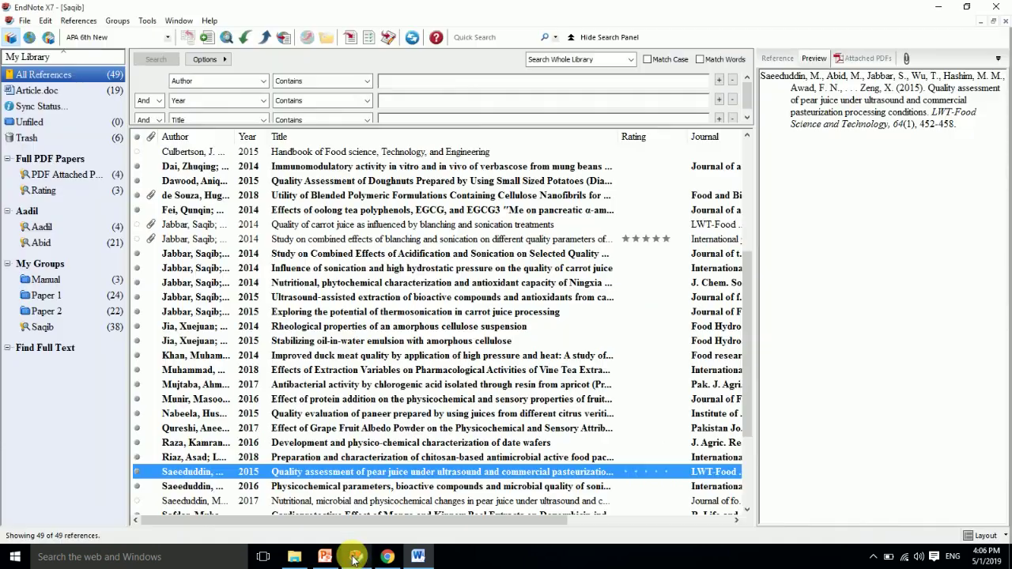
{"action": "left_click", "coordinate": [357, 484]}
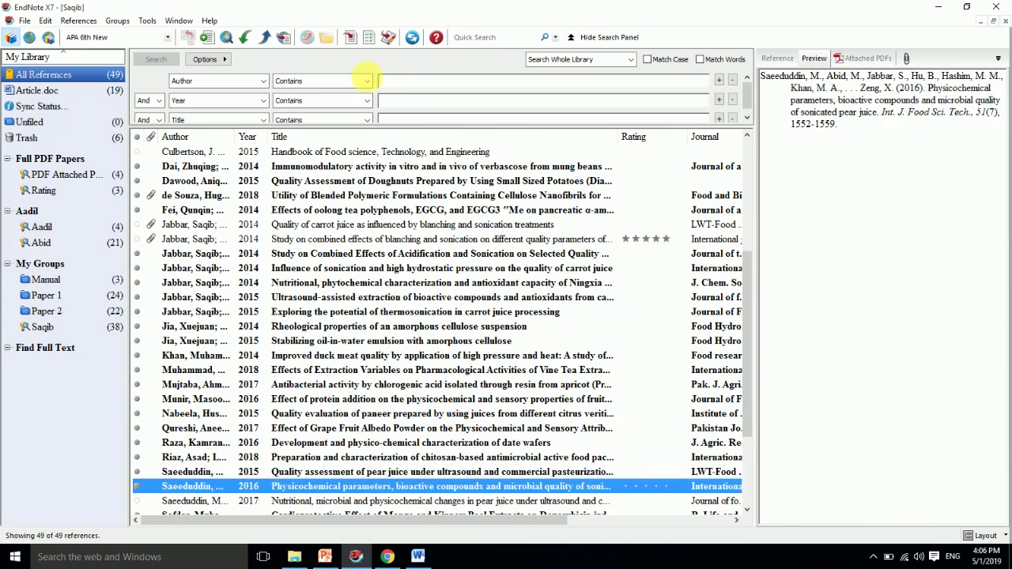
{"action": "left_click", "coordinate": [349, 38]}
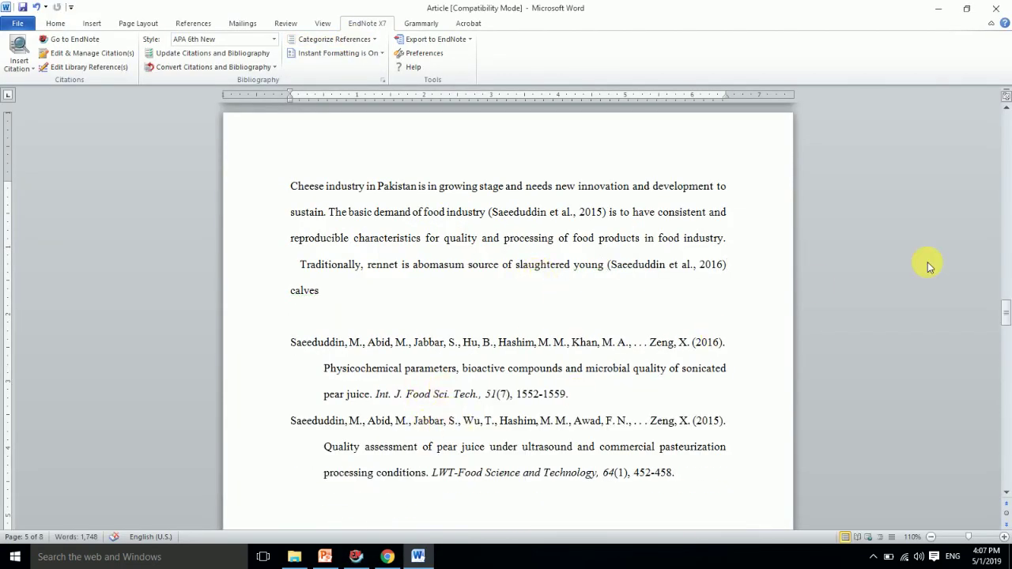
{"action": "left_click_drag", "start_coordinate": [1008, 309], "coordinate": [1009, 321]}
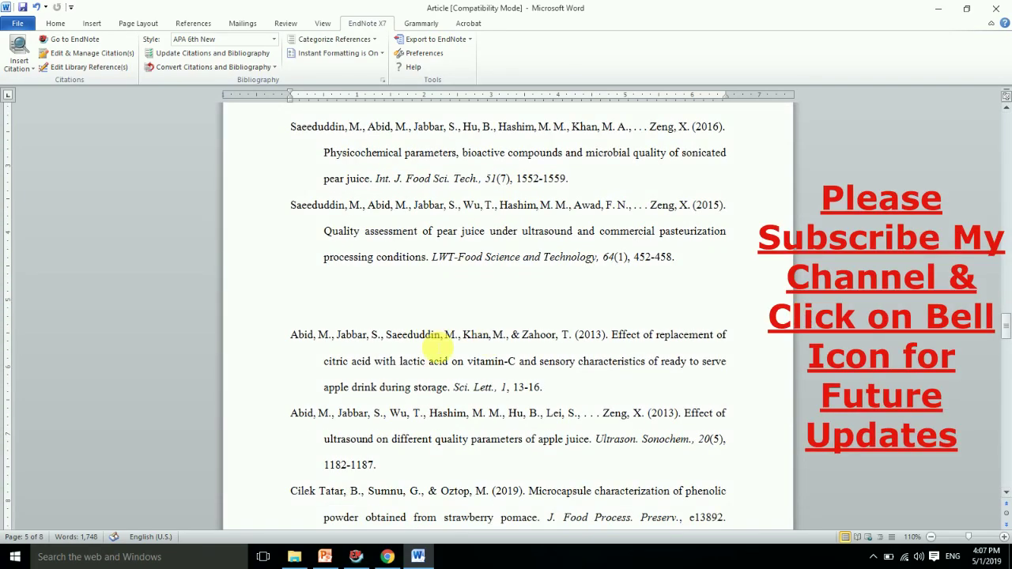
{"action": "left_click_drag", "start_coordinate": [1008, 332], "coordinate": [951, 151]}
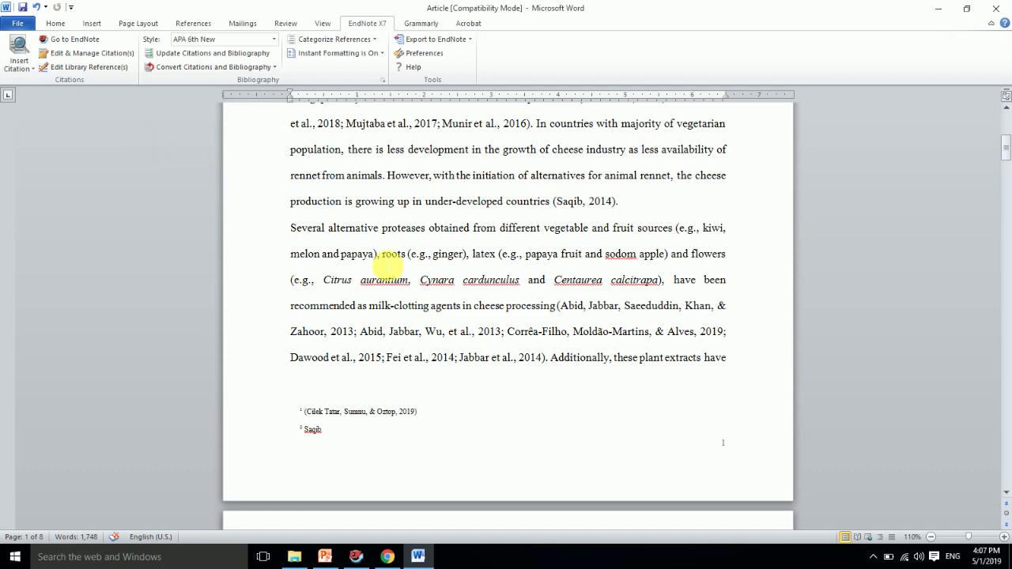
- Switch to EndNote and open the APA 6th New output style for editing at its Citations settings
{"action": "left_click", "coordinate": [356, 557]}
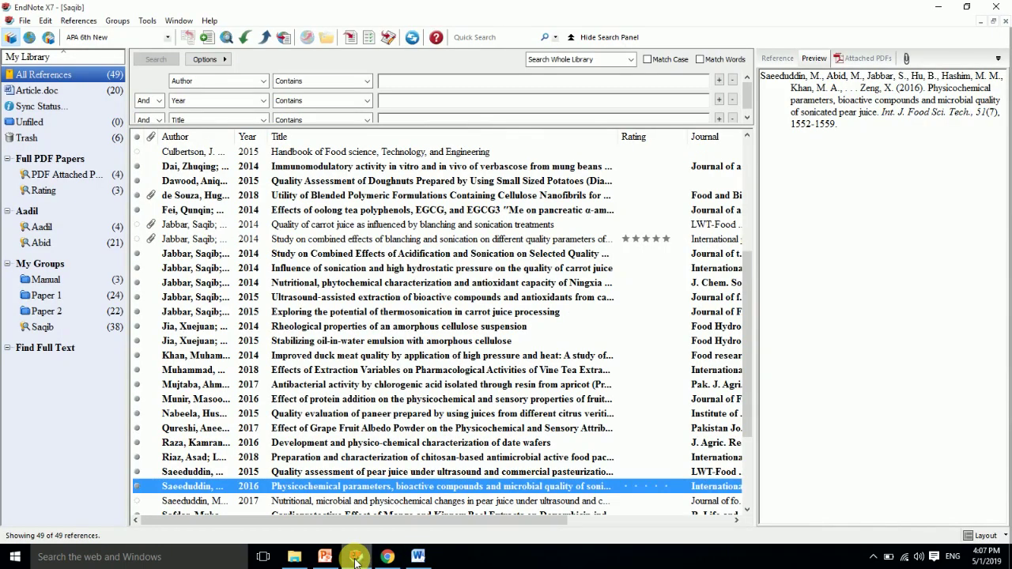
{"action": "left_click", "coordinate": [46, 20]}
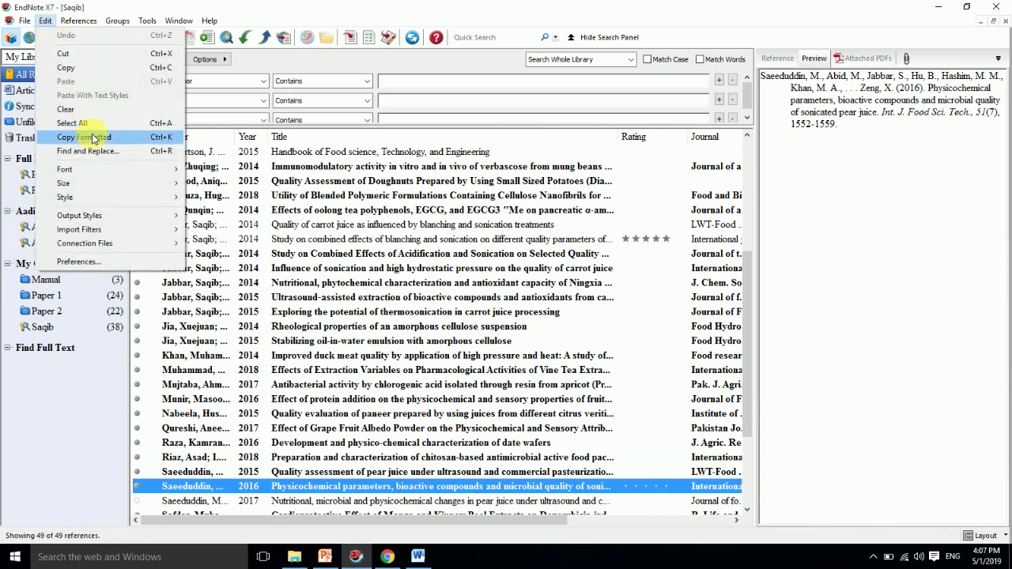
{"action": "mouse_move", "coordinate": [90, 217]}
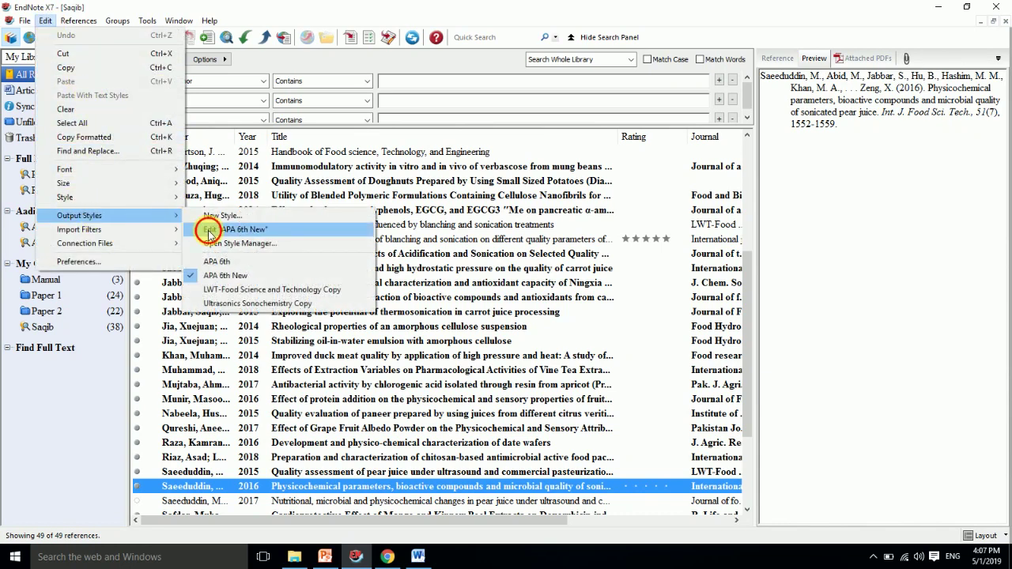
{"action": "left_click", "coordinate": [211, 230]}
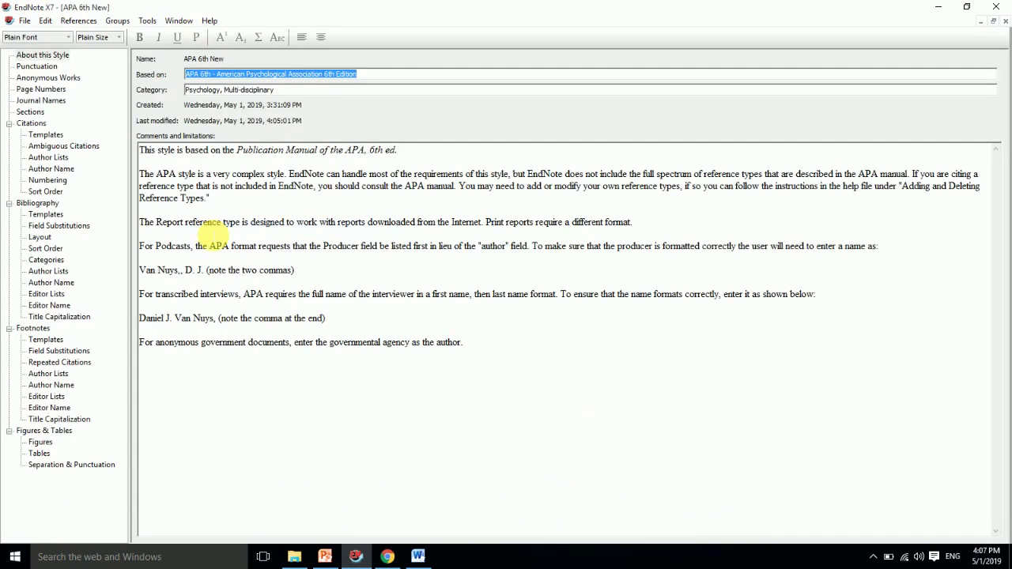
{"action": "left_click", "coordinate": [35, 126]}
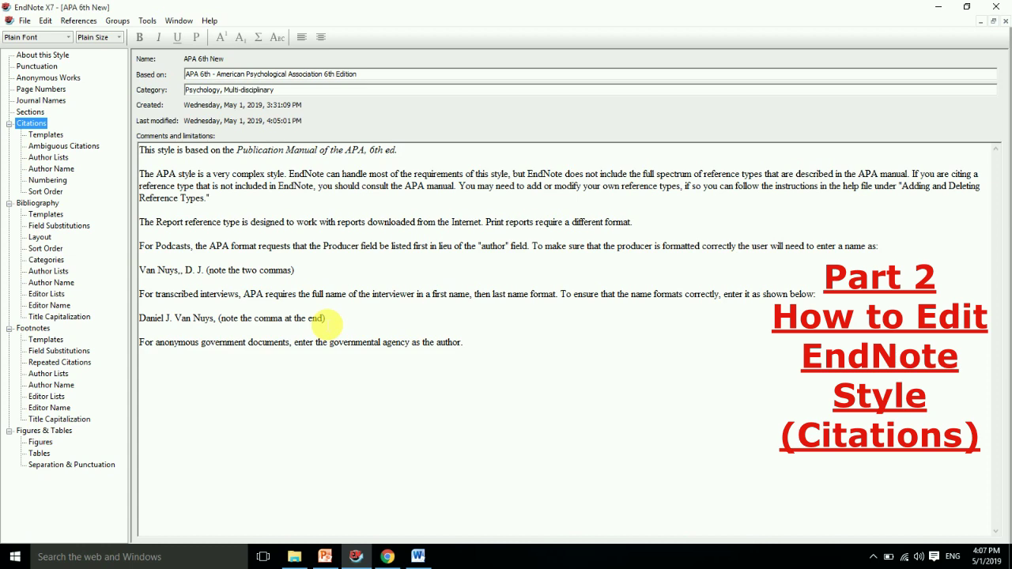
- Read the References rules in the journal's Author Guidelines in Chrome, and check the in-text citations on pages 5 and 1 of the Word article
{"action": "left_click", "coordinate": [387, 555]}
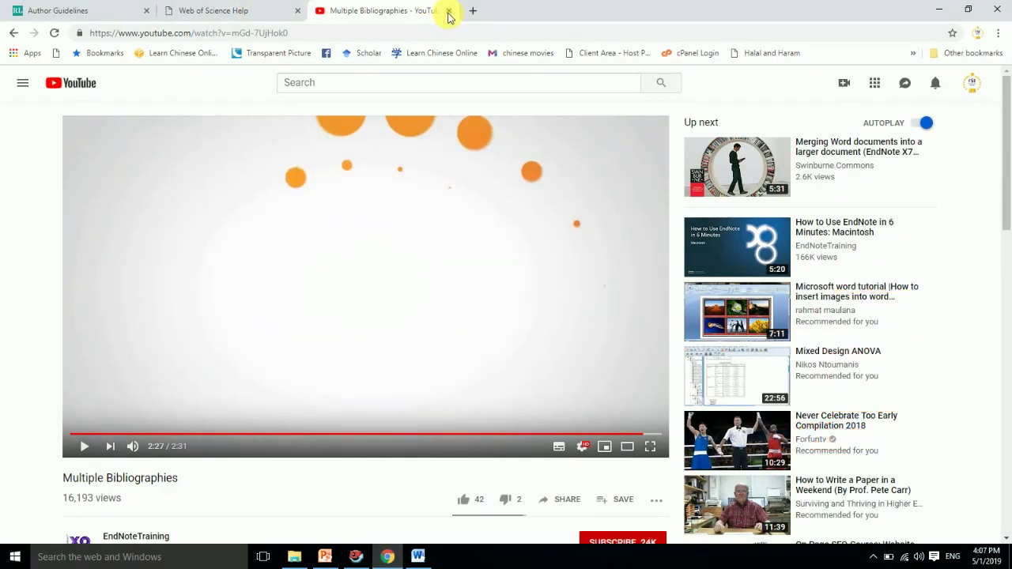
{"action": "left_click", "coordinate": [87, 10]}
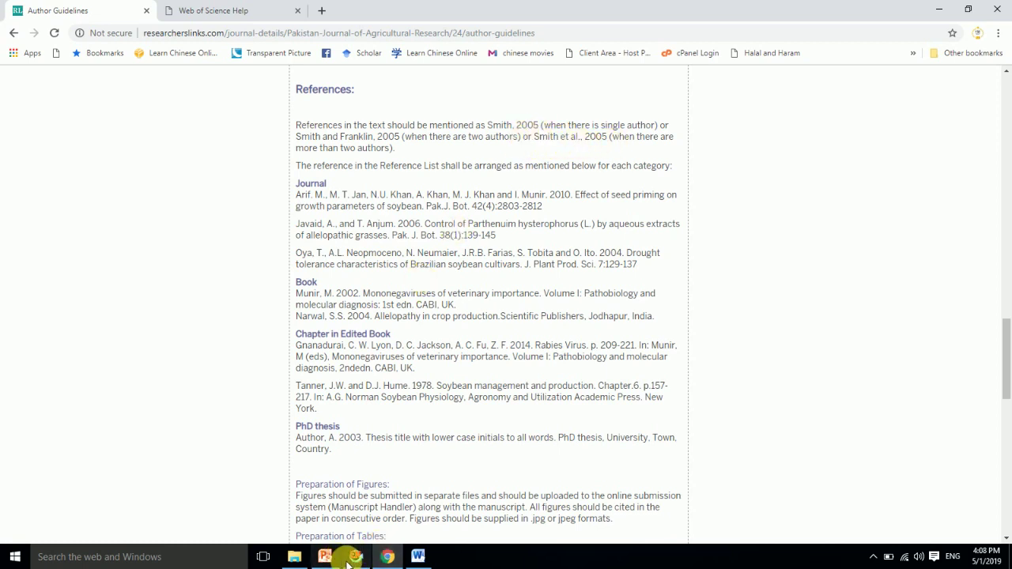
{"action": "left_click", "coordinate": [417, 556]}
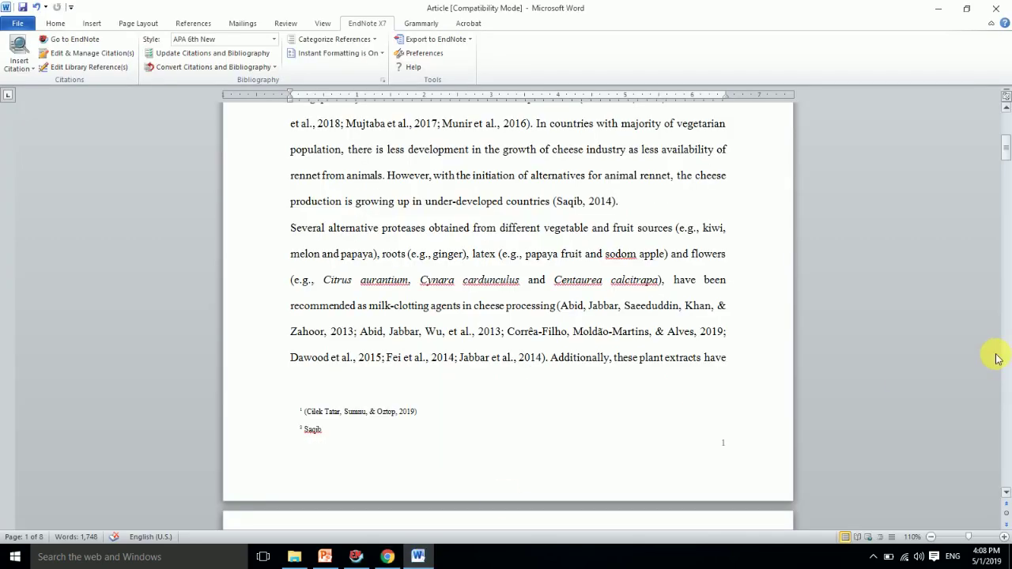
{"action": "left_click_drag", "start_coordinate": [1005, 154], "coordinate": [995, 309]}
{"action": "left_click", "coordinate": [526, 253]}
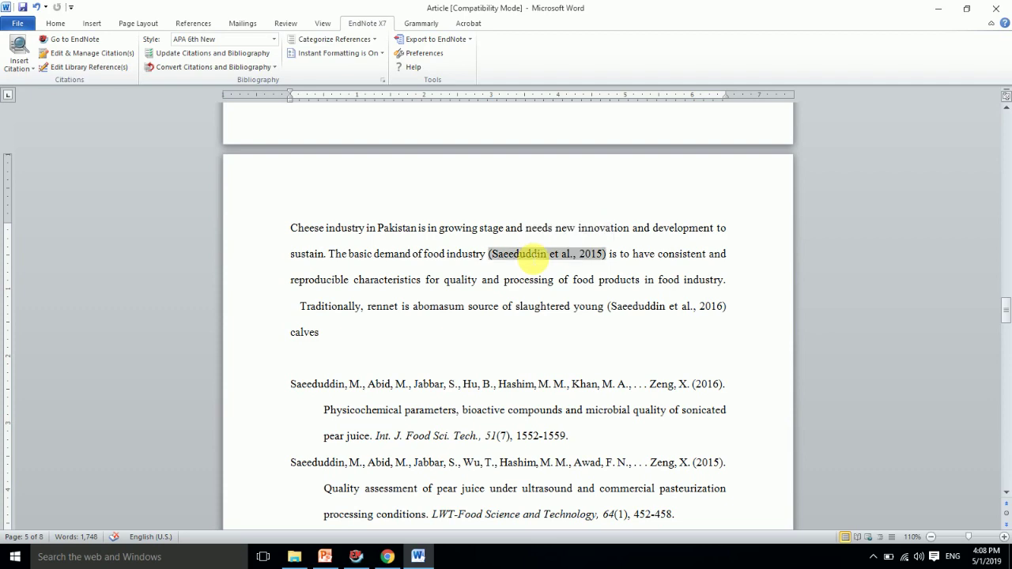
{"action": "left_click", "coordinate": [680, 338]}
{"action": "left_click_drag", "start_coordinate": [1006, 312], "coordinate": [974, 150]}
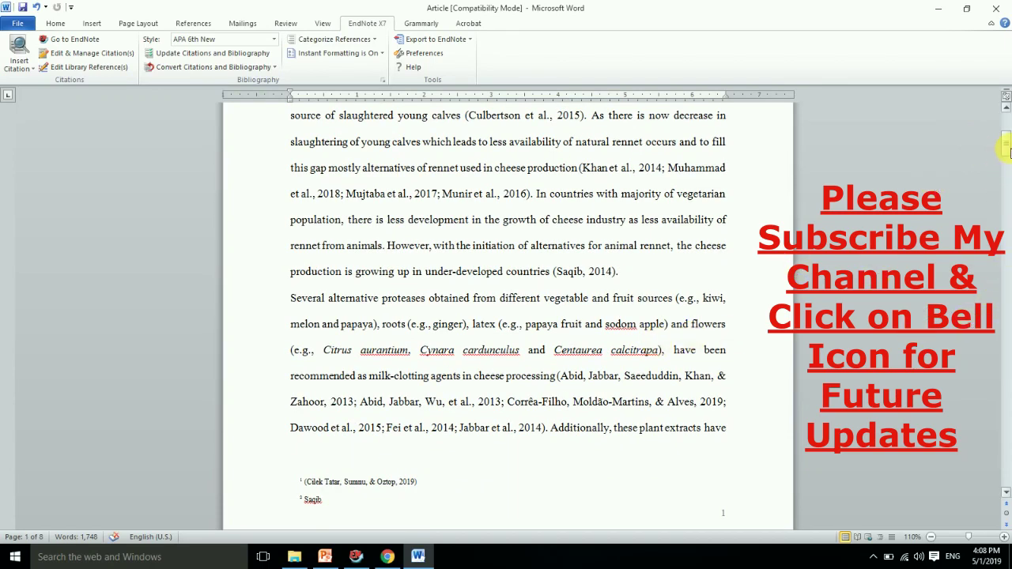
{"action": "mouse_move", "coordinate": [1009, 151]}
{"action": "left_mouse_down"}
{"action": "mouse_move", "coordinate": [996, 153]}
{"action": "mouse_move", "coordinate": [1001, 162]}
{"action": "left_mouse_up"}
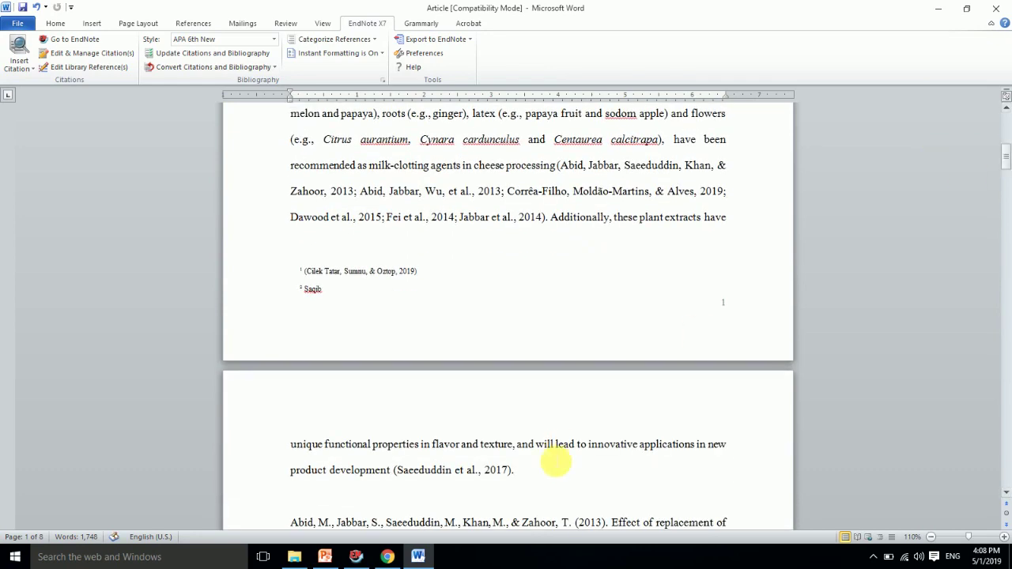
- Compare the reference list formats in Chrome's Author Guidelines with the first section's reference list on page 2 of the Word article
{"action": "left_click", "coordinate": [387, 556]}
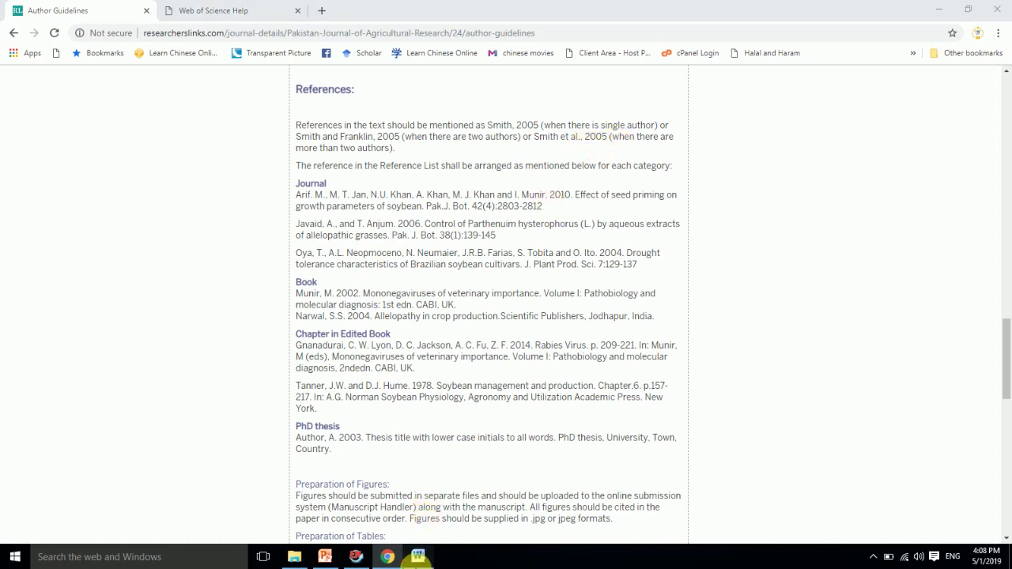
{"action": "left_click", "coordinate": [417, 556]}
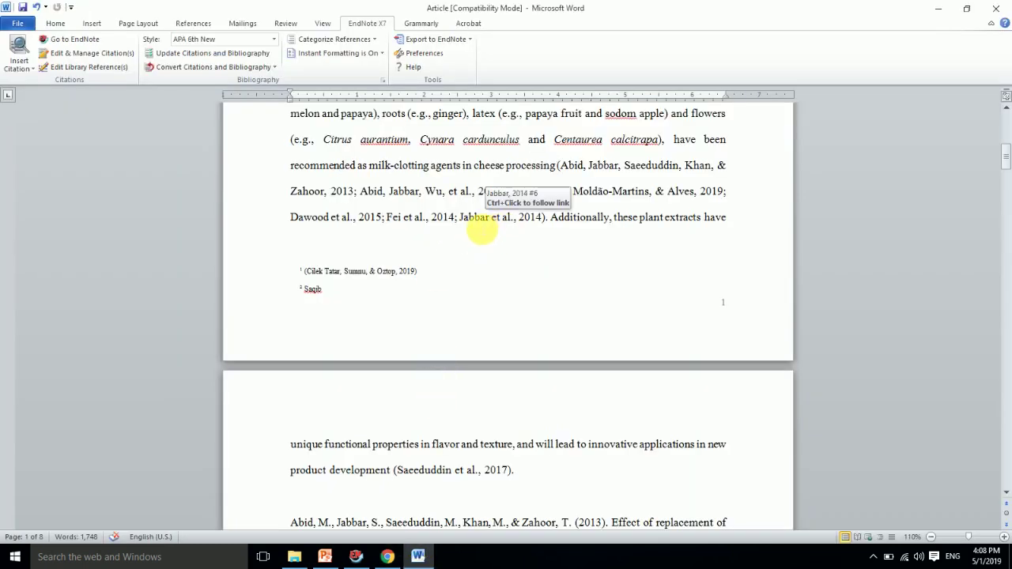
{"action": "left_click_drag", "start_coordinate": [1005, 155], "coordinate": [1007, 175]}
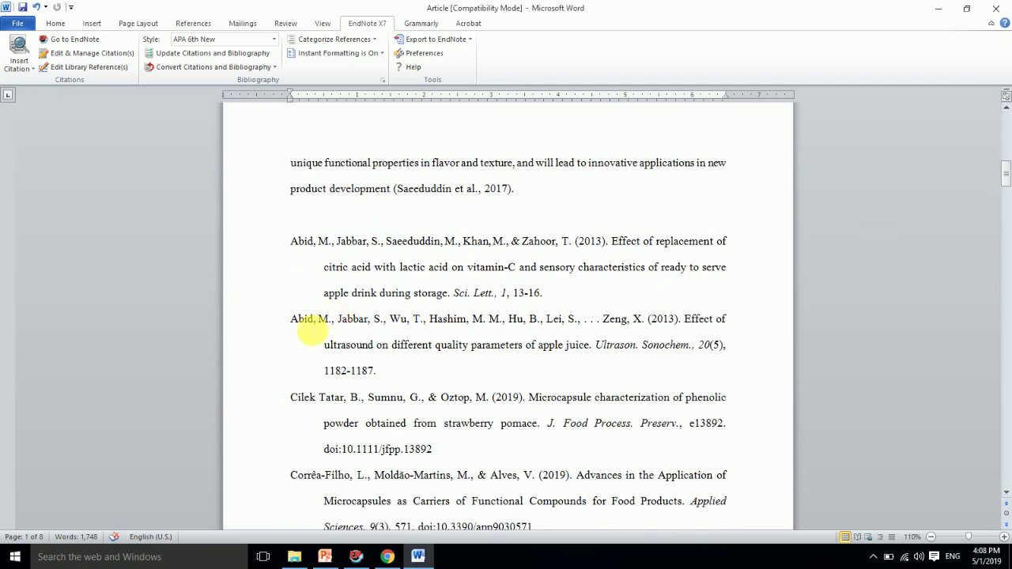
- Switch to EndNote, close the style editor, and open the book reference "Handbook of Food science, Technology, and Engineering" from the Article.doc group
{"action": "left_click", "coordinate": [356, 556]}
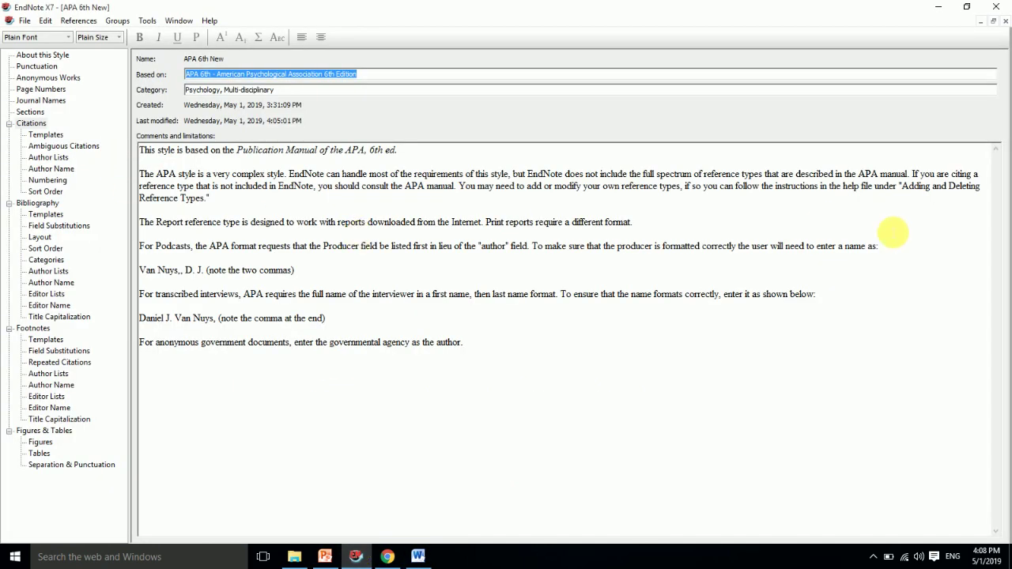
{"action": "left_click", "coordinate": [1007, 23]}
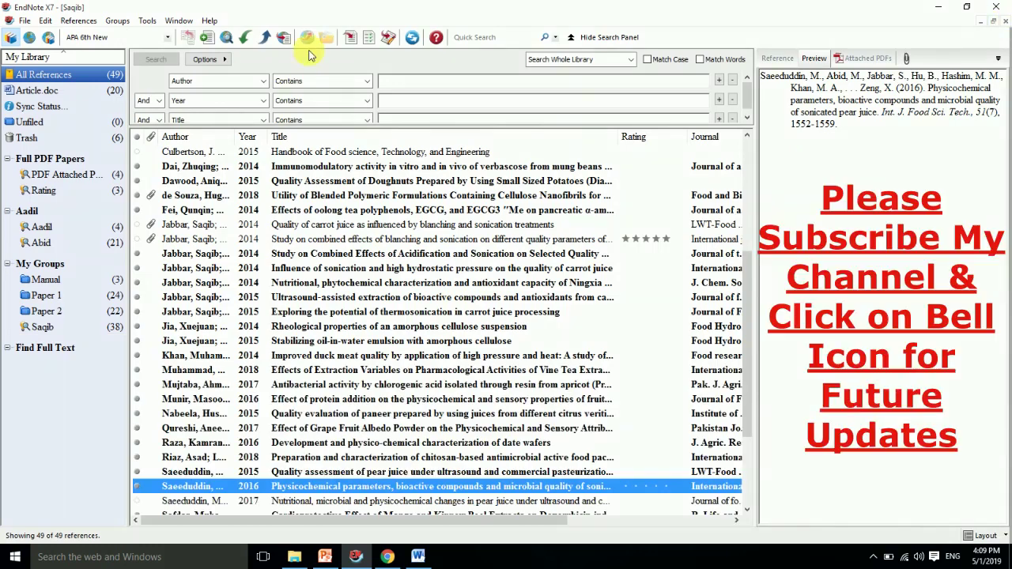
{"action": "left_click", "coordinate": [37, 90]}
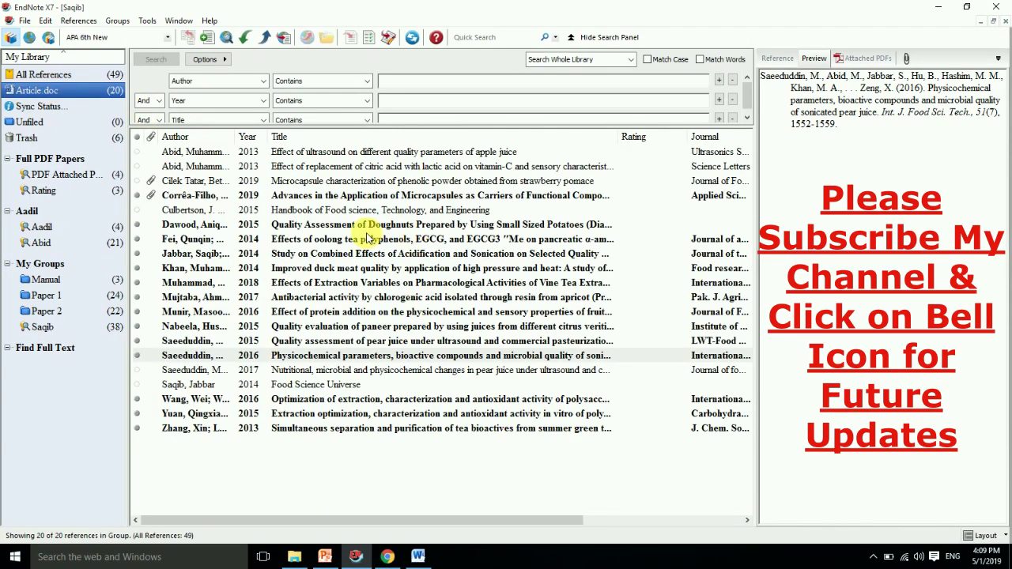
{"action": "left_click", "coordinate": [312, 211]}
{"action": "double_click", "coordinate": [312, 211]}
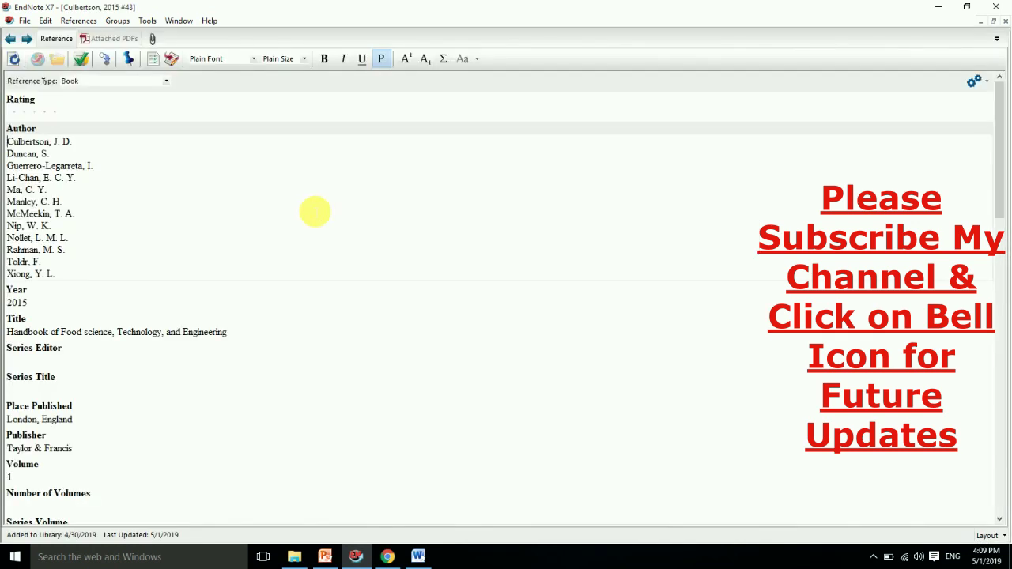
- Delete all authors after the second from the Handbook of Food science, Technology, and Engineering reference, and close its record
{"action": "left_click_drag", "start_coordinate": [15, 168], "coordinate": [73, 278]}
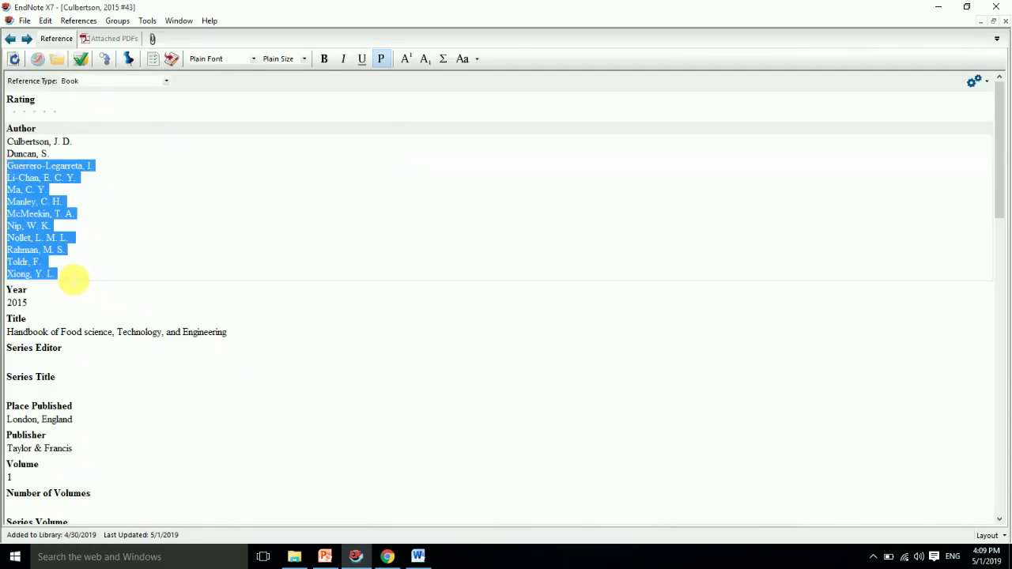
{"action": "key", "text": "Delete"}
{"action": "key", "text": "BackSpace"}
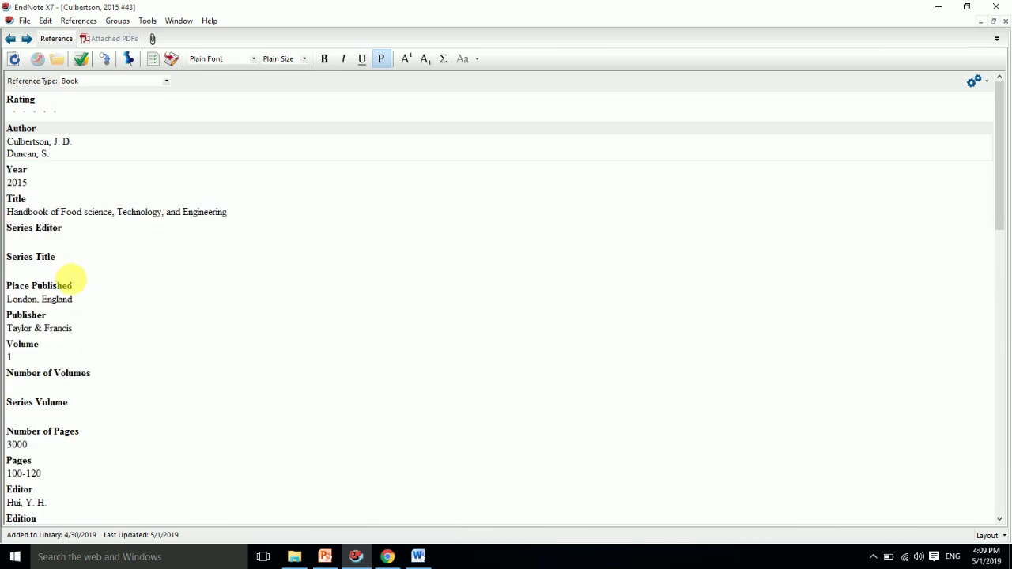
{"action": "left_click", "coordinate": [1005, 22]}
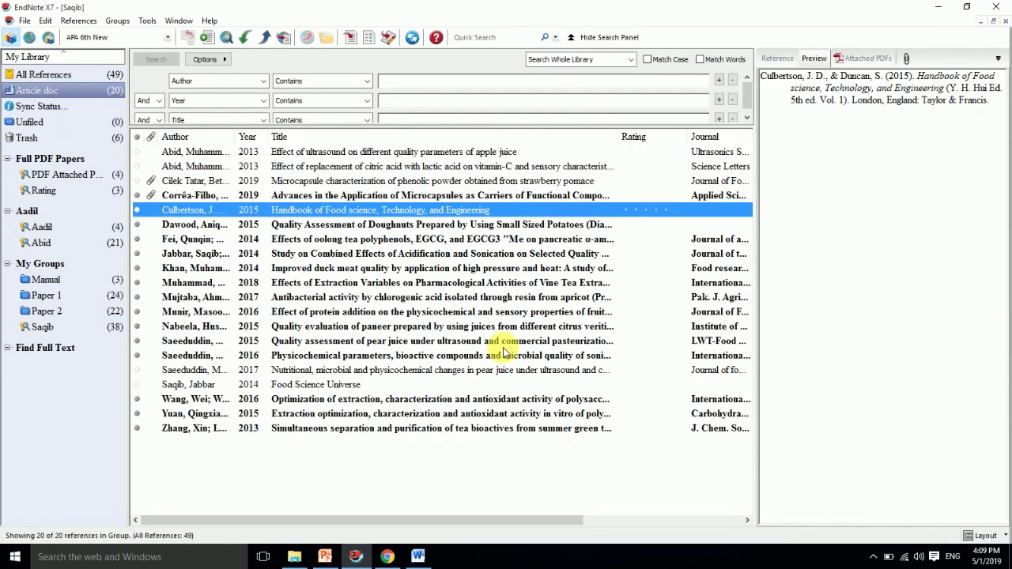
- Switch to Word, update the article's citations and bibliography, and check the handbook's reference list entry and its in-text citation
{"action": "left_click", "coordinate": [416, 557]}
{"action": "left_click", "coordinate": [227, 55]}
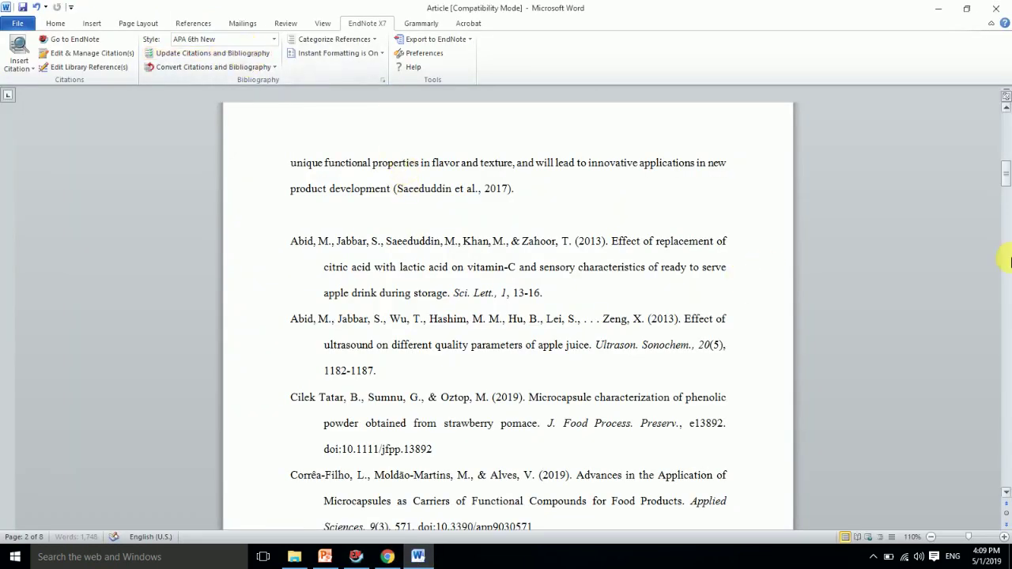
{"action": "left_click_drag", "start_coordinate": [1004, 178], "coordinate": [1009, 188]}
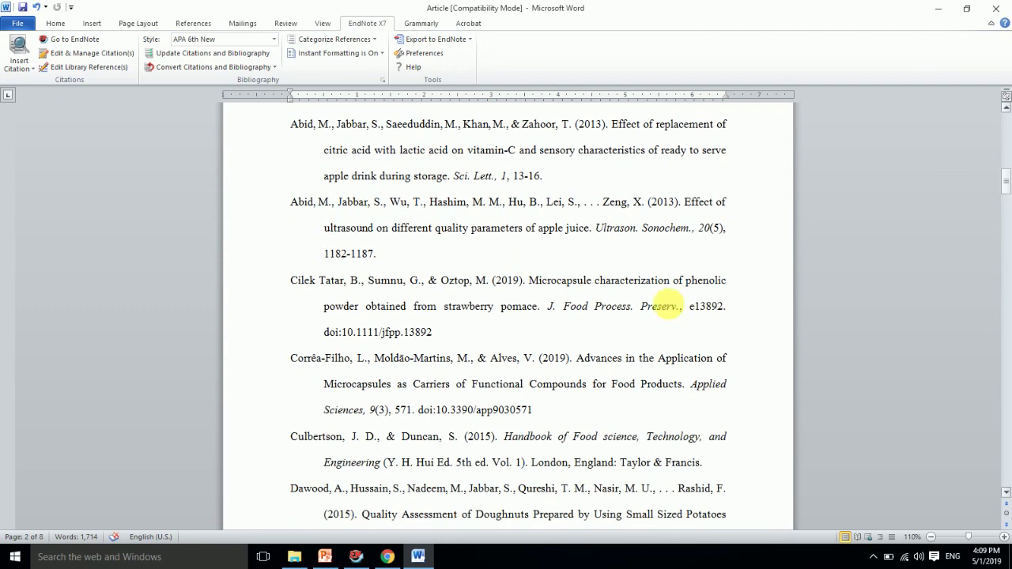
{"action": "left_click", "coordinate": [366, 489]}
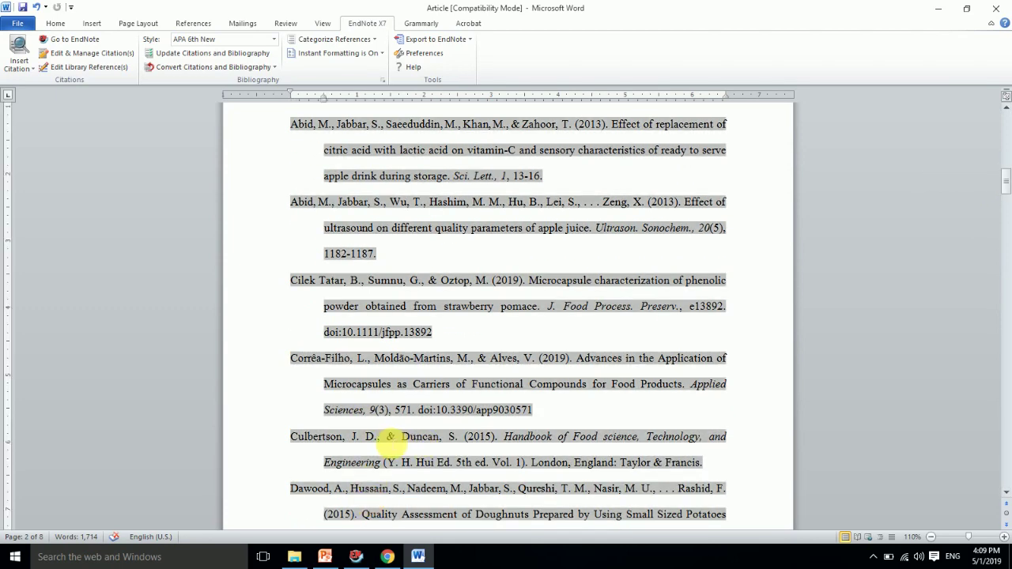
{"action": "left_click_drag", "start_coordinate": [1008, 185], "coordinate": [996, 135]}
{"action": "left_click", "coordinate": [509, 208]}
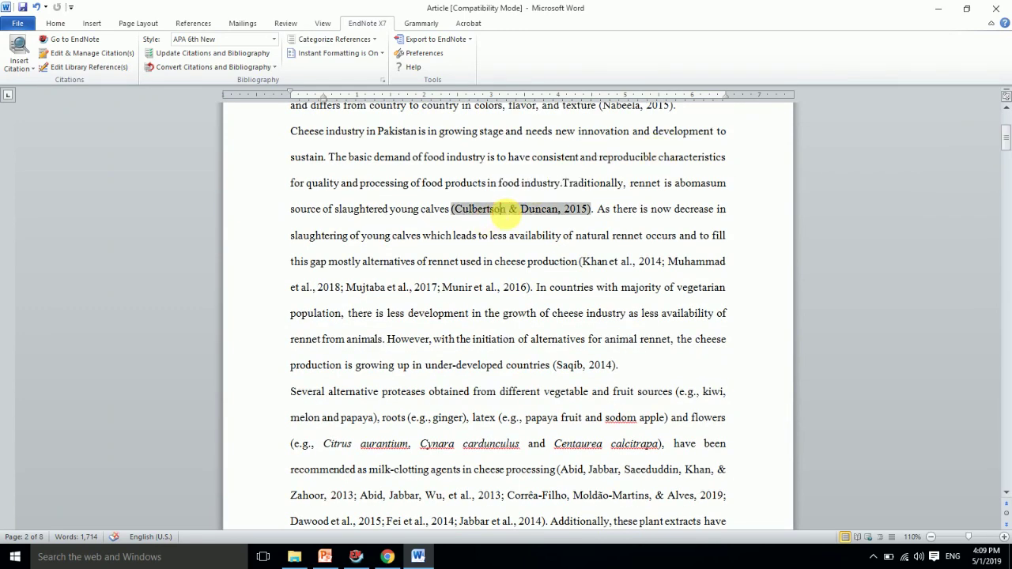
- Compare the two-author citation rule in Chrome's Author Guidelines with the handbook's in-text citation in the Word article
{"action": "left_click", "coordinate": [388, 557]}
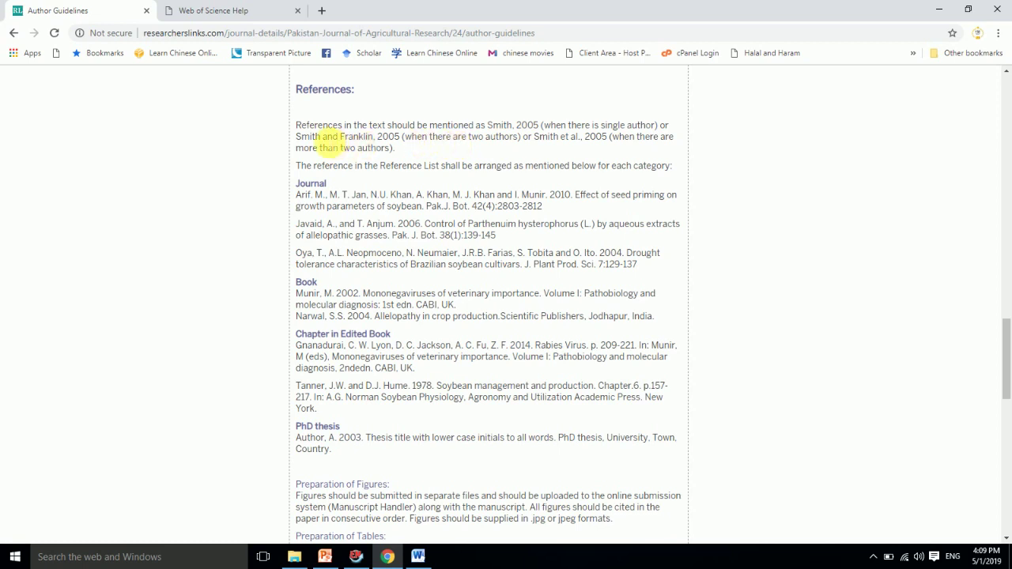
{"action": "left_click_drag", "start_coordinate": [322, 136], "coordinate": [340, 136]}
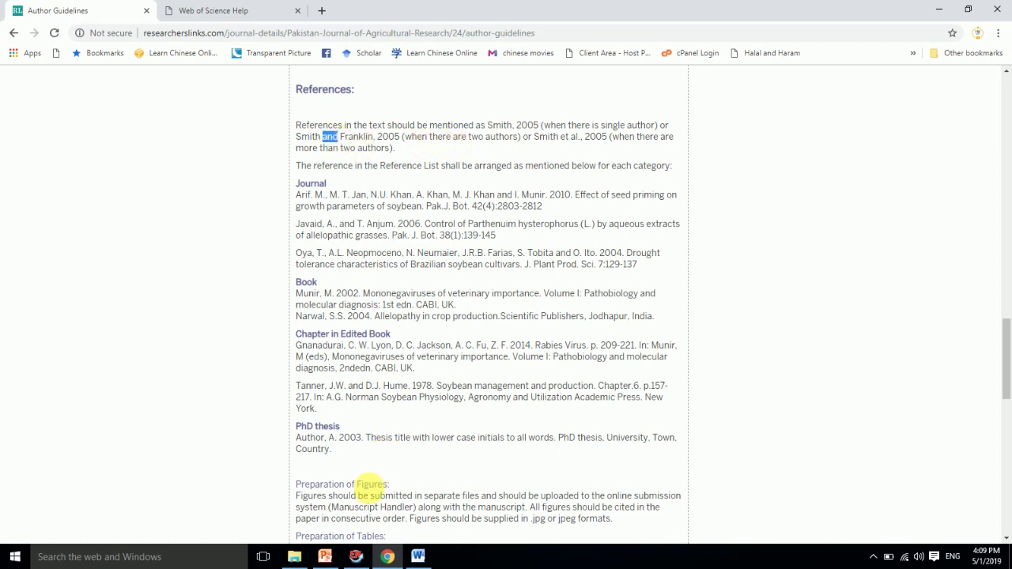
{"action": "left_click", "coordinate": [358, 556]}
{"action": "left_click", "coordinate": [418, 557]}
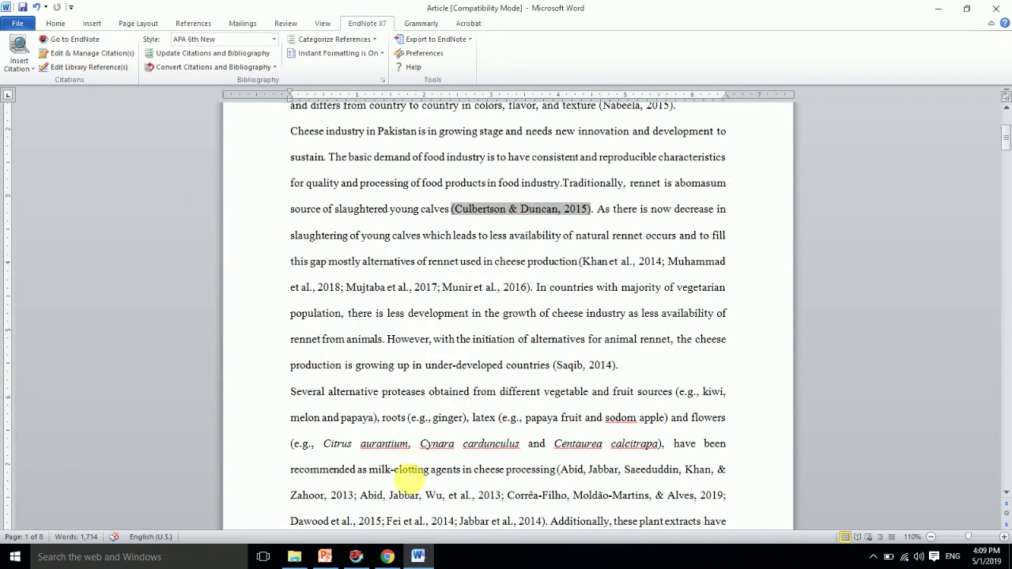
- Switch to EndNote, open the APA 6th New output style for editing, and bring up its citation Author Lists settings
{"action": "left_click", "coordinate": [355, 556]}
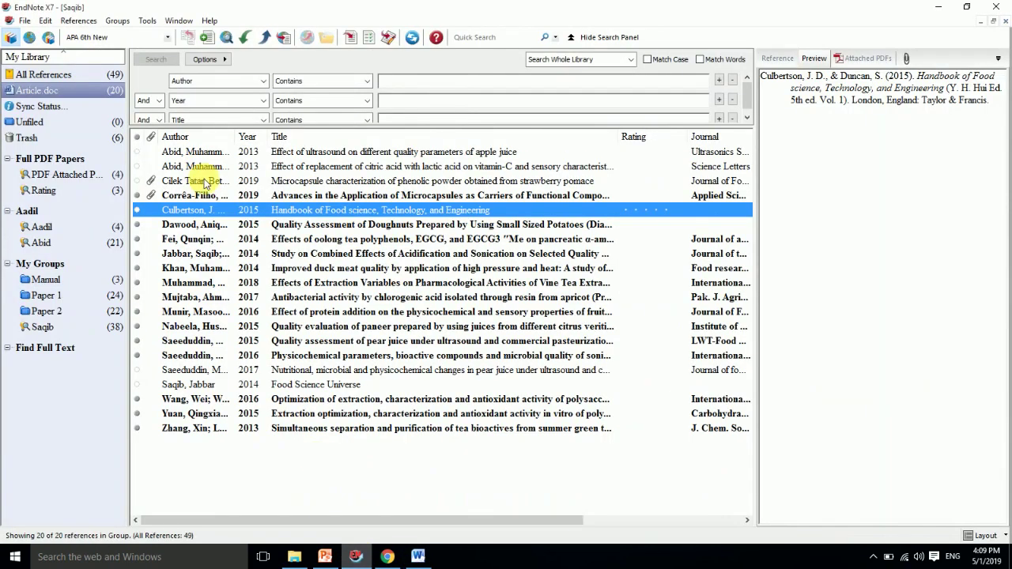
{"action": "left_click", "coordinate": [45, 21]}
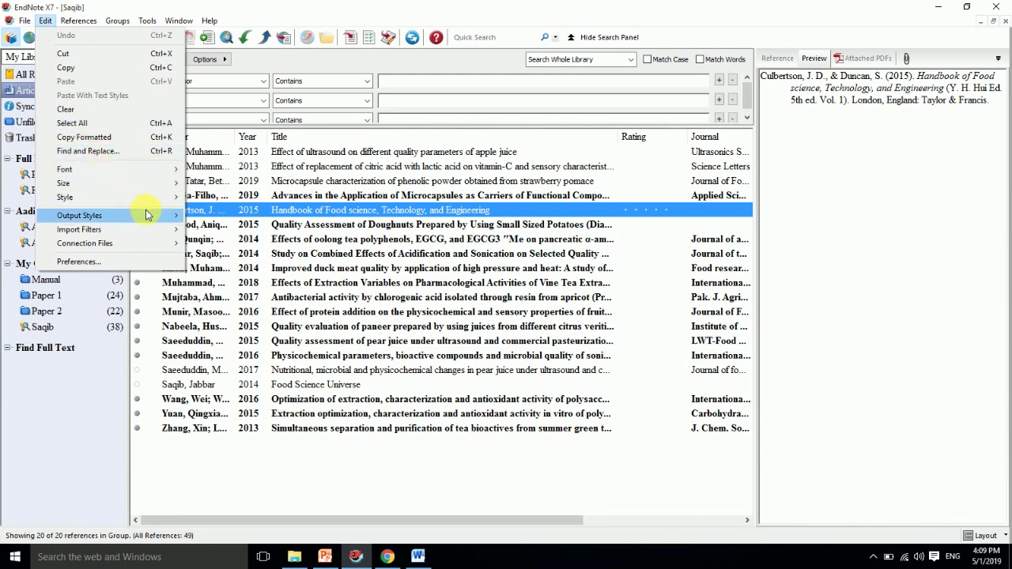
{"action": "mouse_move", "coordinate": [142, 215]}
{"action": "left_click", "coordinate": [209, 229]}
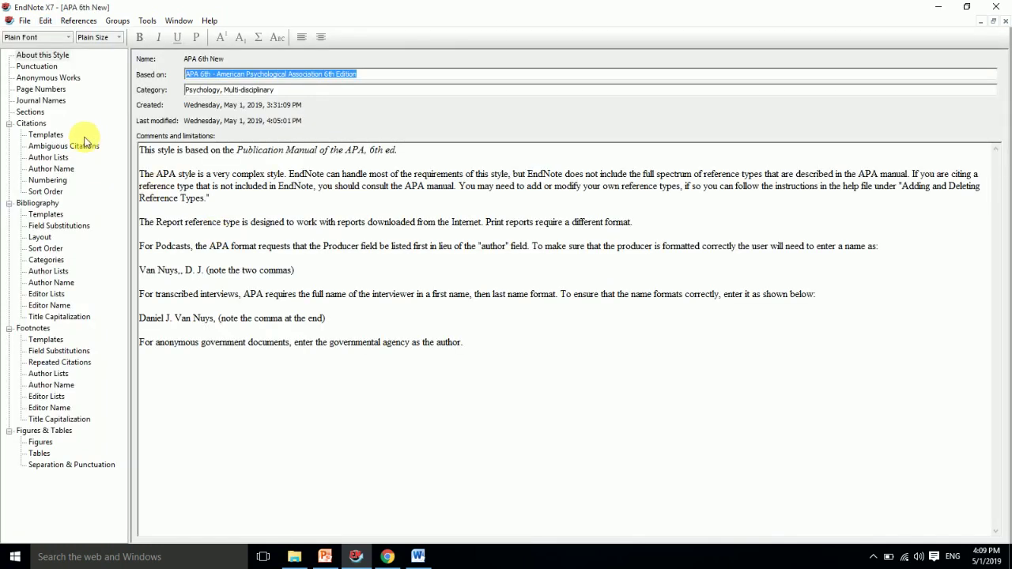
{"action": "left_click", "coordinate": [41, 135]}
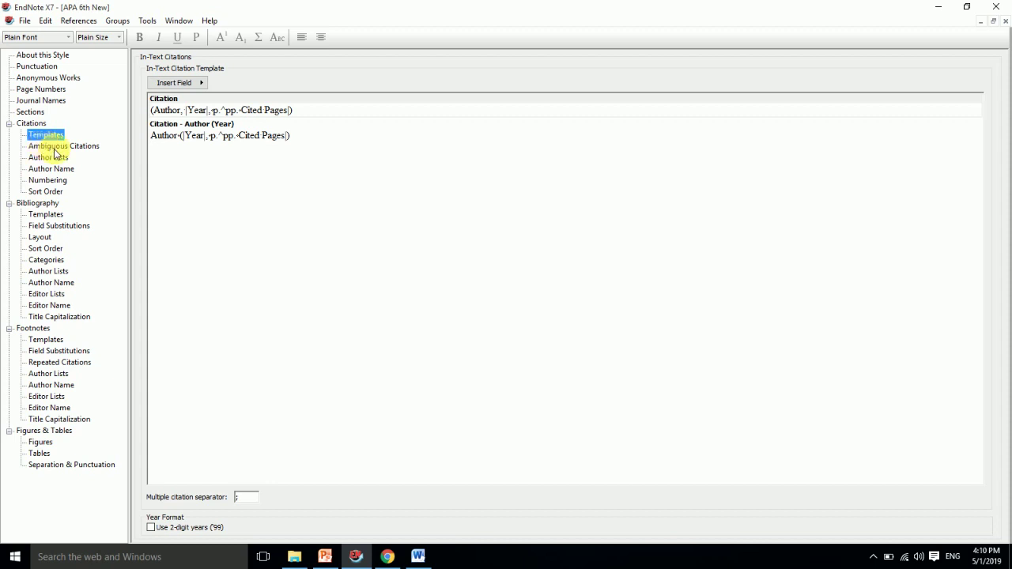
{"action": "left_click", "coordinate": [54, 148]}
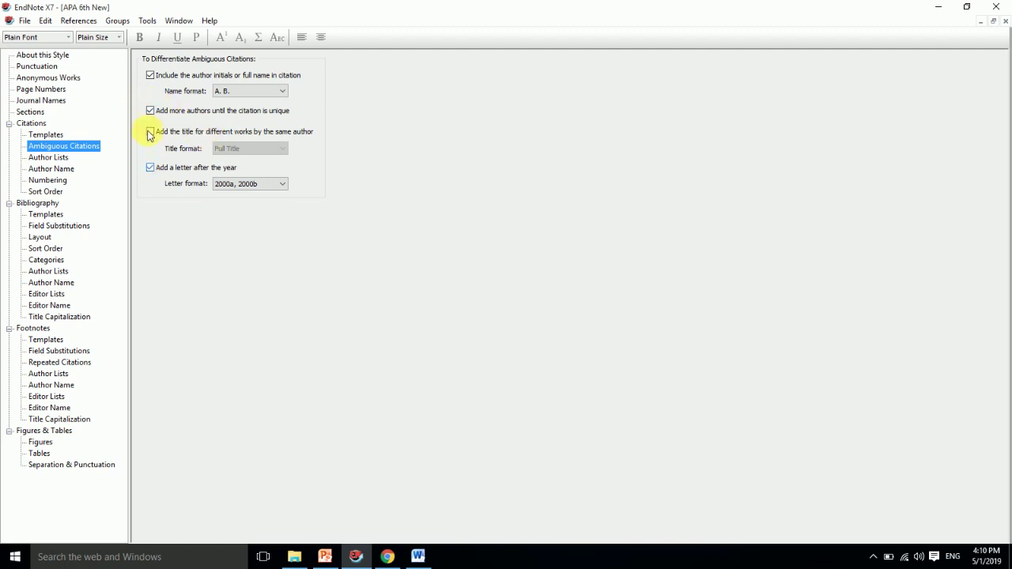
{"action": "left_click", "coordinate": [59, 161]}
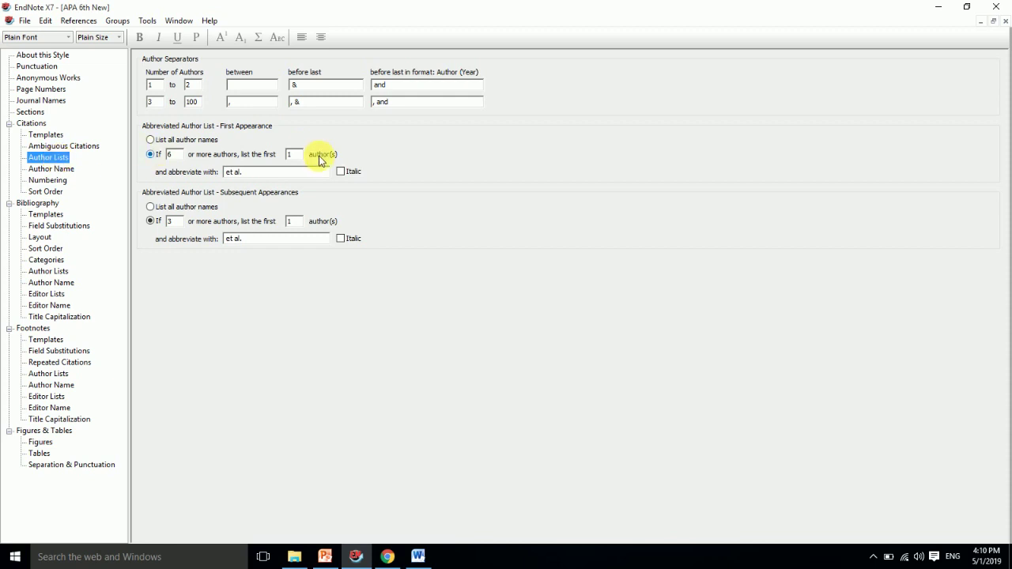
- Set the citation separators before the last author to "and" for 1 to 2 authors and ", and" for 3 to 100, and update Word's citations
{"action": "left_click", "coordinate": [315, 87]}
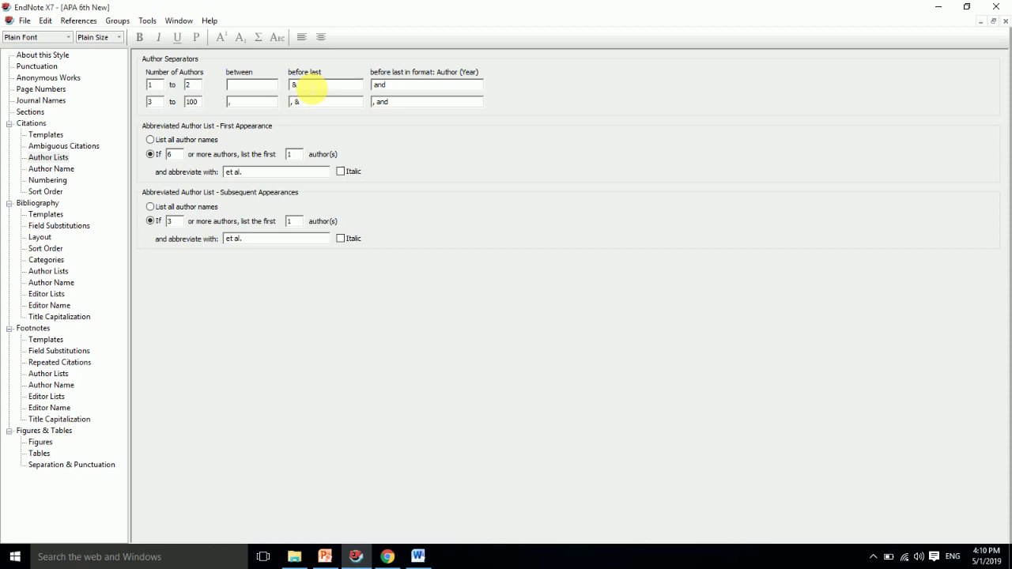
{"action": "type", "text": "and"}
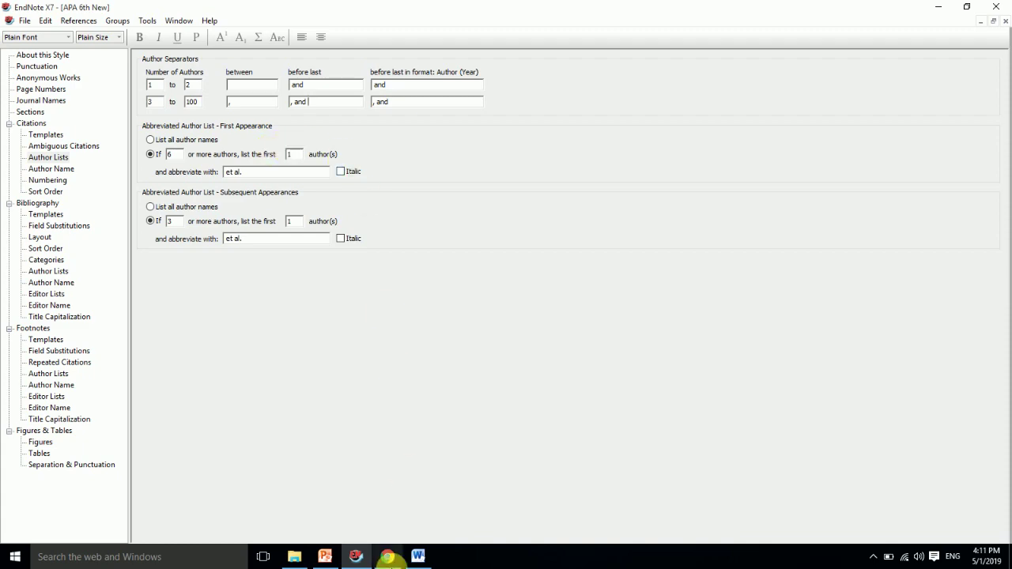
{"action": "left_click", "coordinate": [418, 556]}
{"action": "left_click", "coordinate": [231, 53]}
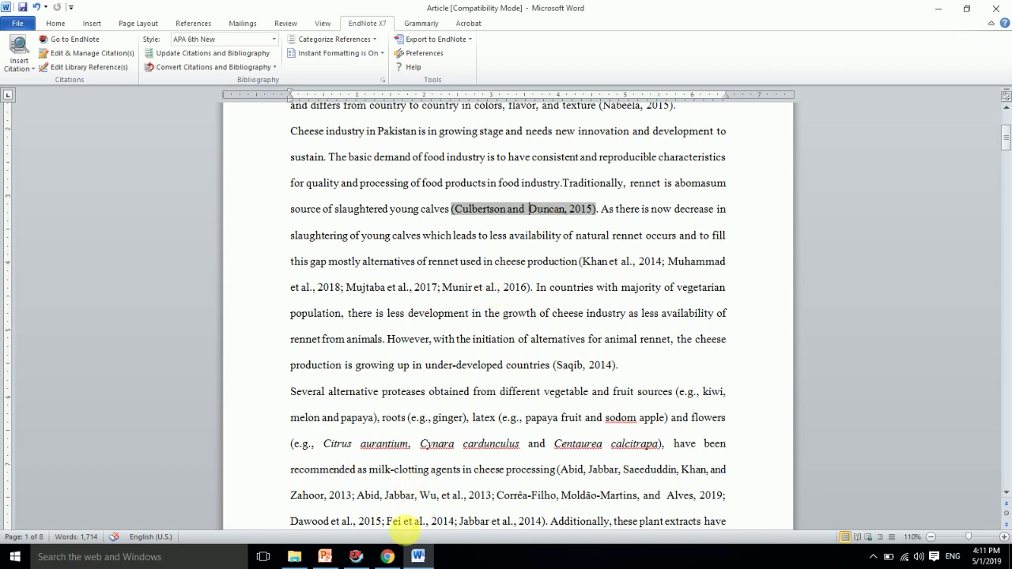
- Leave one space after "and" in EndNote's citation separator for 3 to 100 authors, and update the citations in Word
{"action": "left_click", "coordinate": [356, 556]}
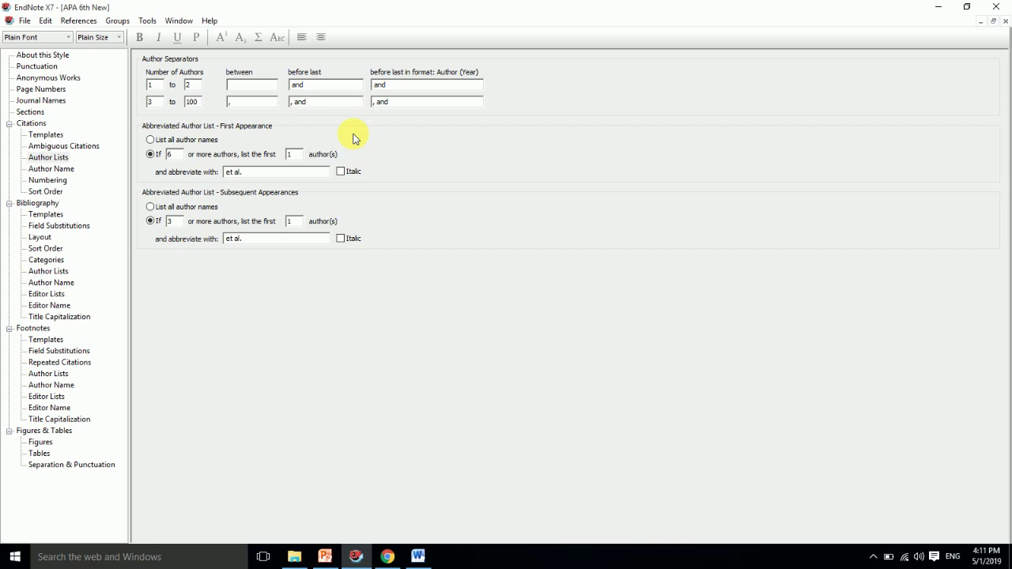
{"action": "left_click", "coordinate": [418, 556]}
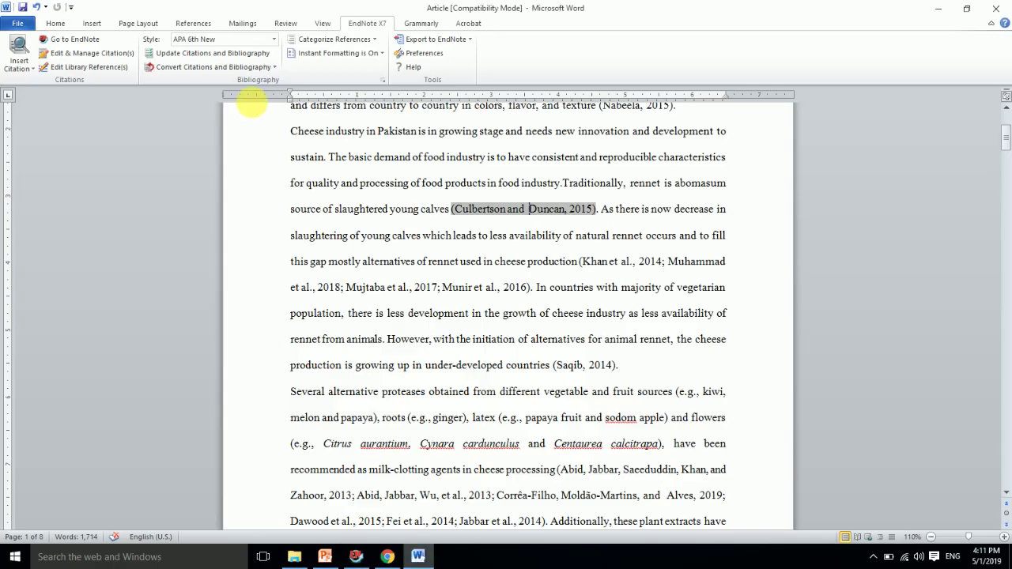
{"action": "left_click", "coordinate": [213, 53]}
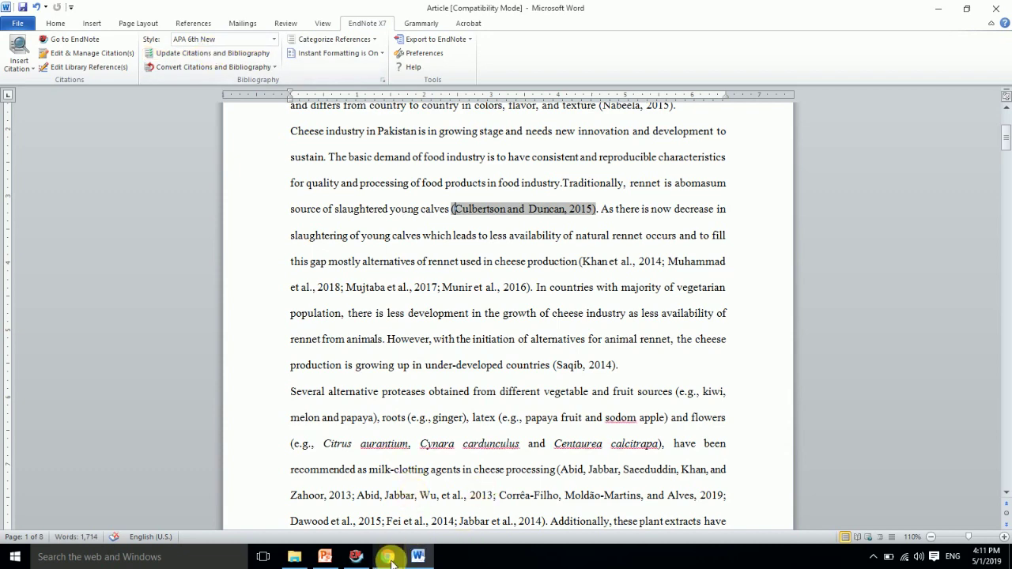
- Leave one space after "and" in EndNote's citation separator for 1 to 2 authors, and update the citations in Word
{"action": "left_click", "coordinate": [356, 556]}
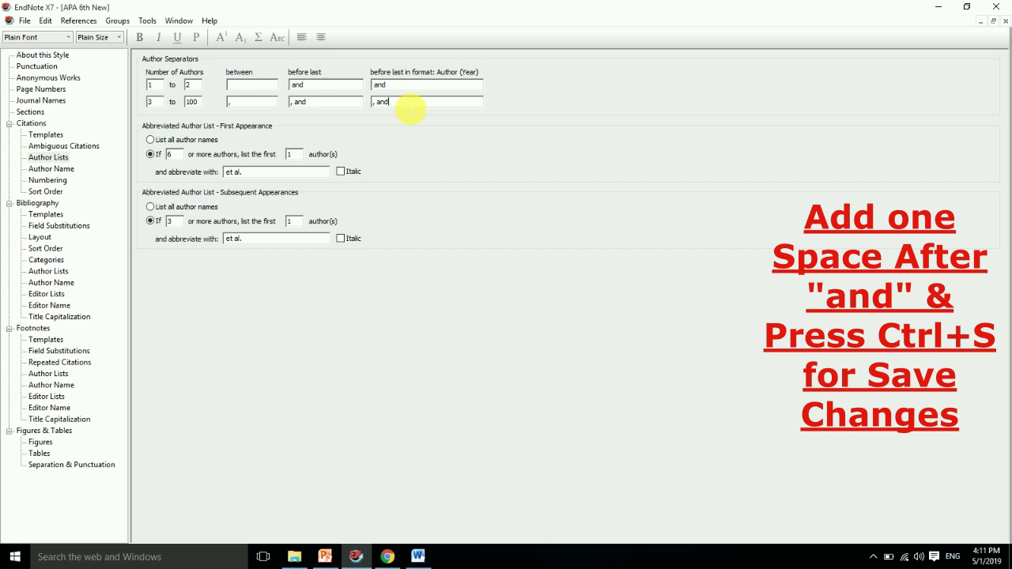
{"action": "left_click", "coordinate": [407, 102]}
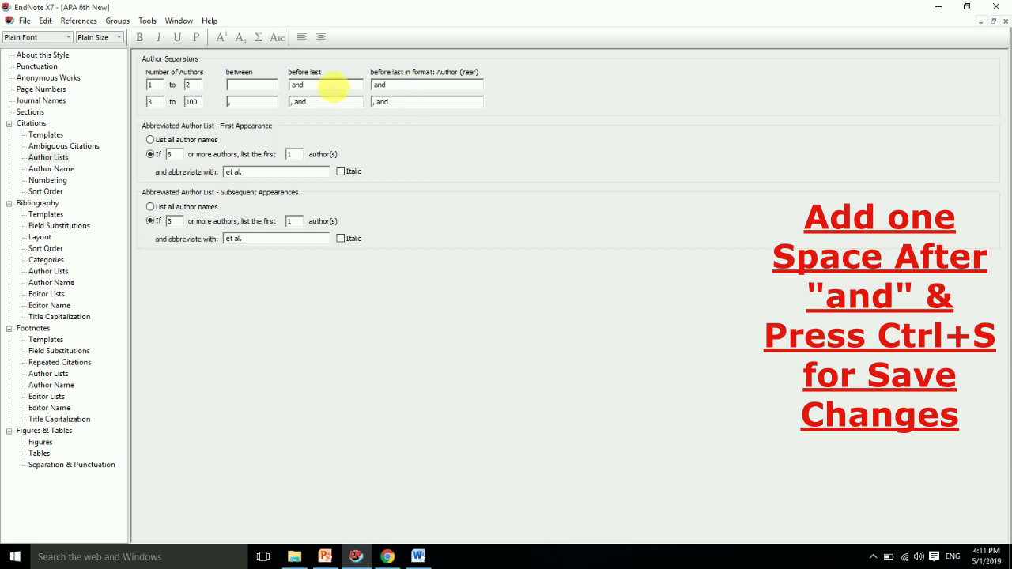
{"action": "left_click", "coordinate": [314, 86]}
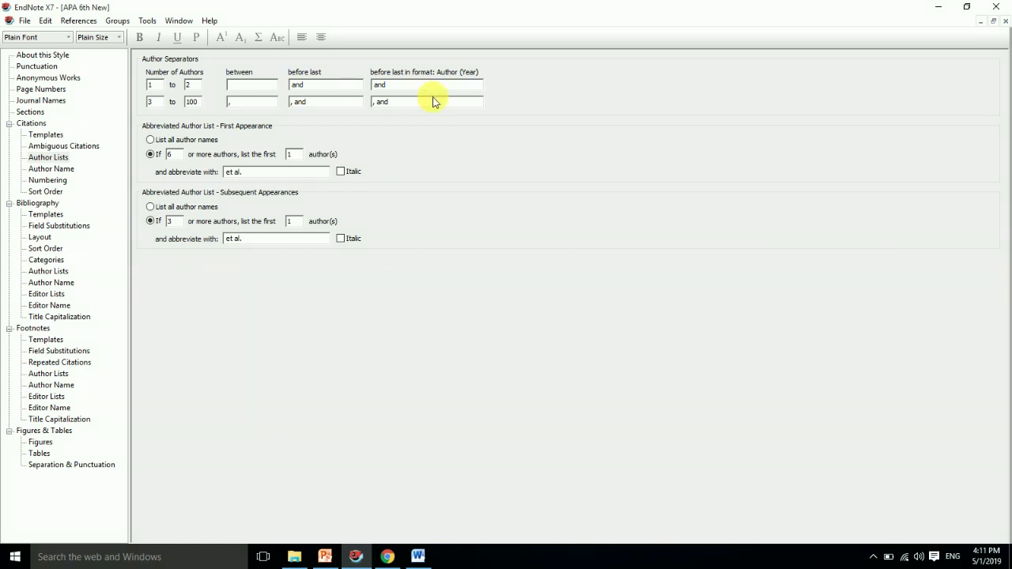
{"action": "left_click", "coordinate": [418, 556]}
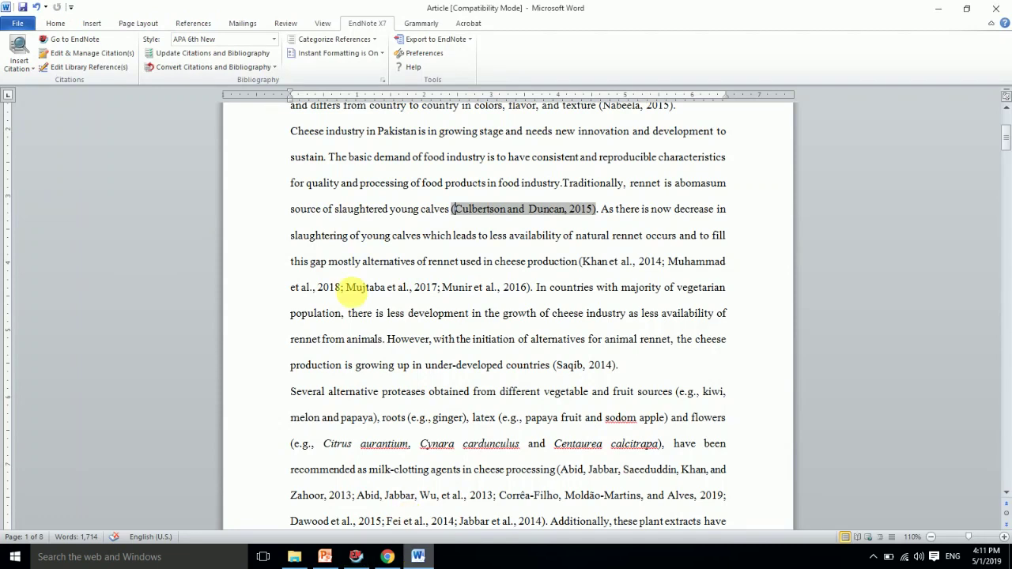
{"action": "left_click", "coordinate": [226, 52]}
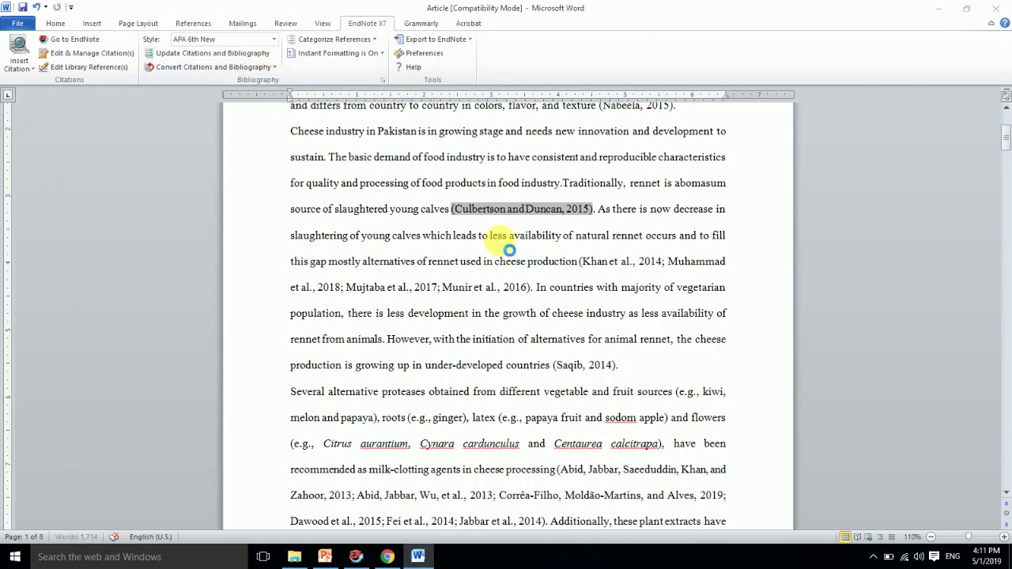
{"action": "left_click", "coordinate": [526, 209]}
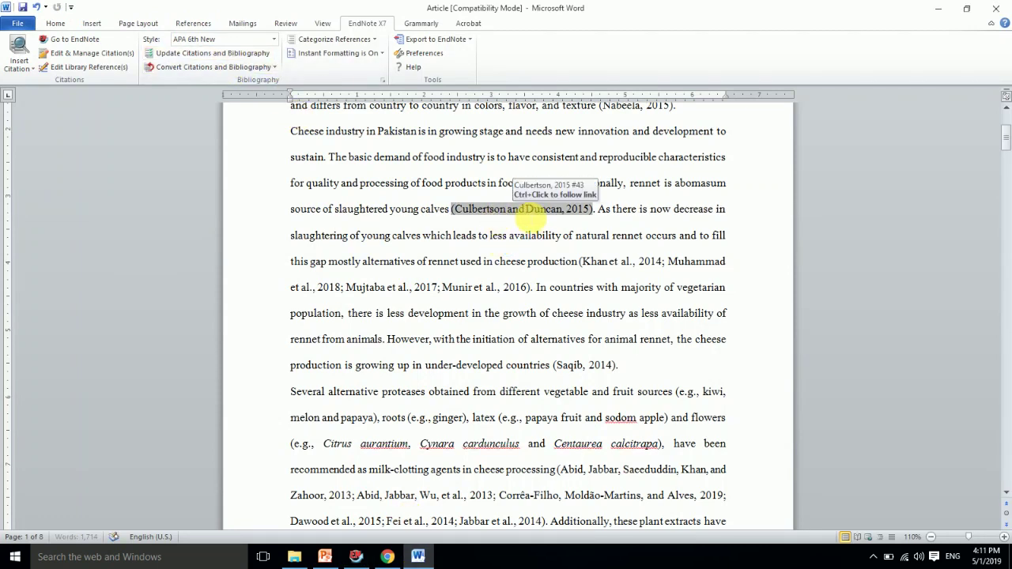
- Recheck the citation rules in Chrome's Author Guidelines, and set EndNote's first-appearance citations to abbreviate at 3 or more authors
{"action": "left_click", "coordinate": [387, 557]}
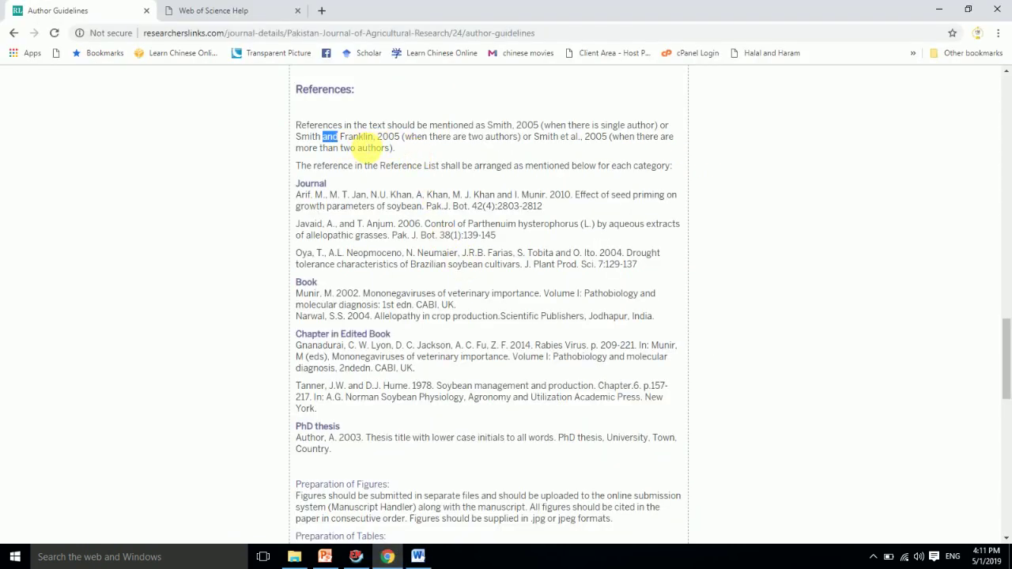
{"action": "left_click", "coordinate": [370, 194]}
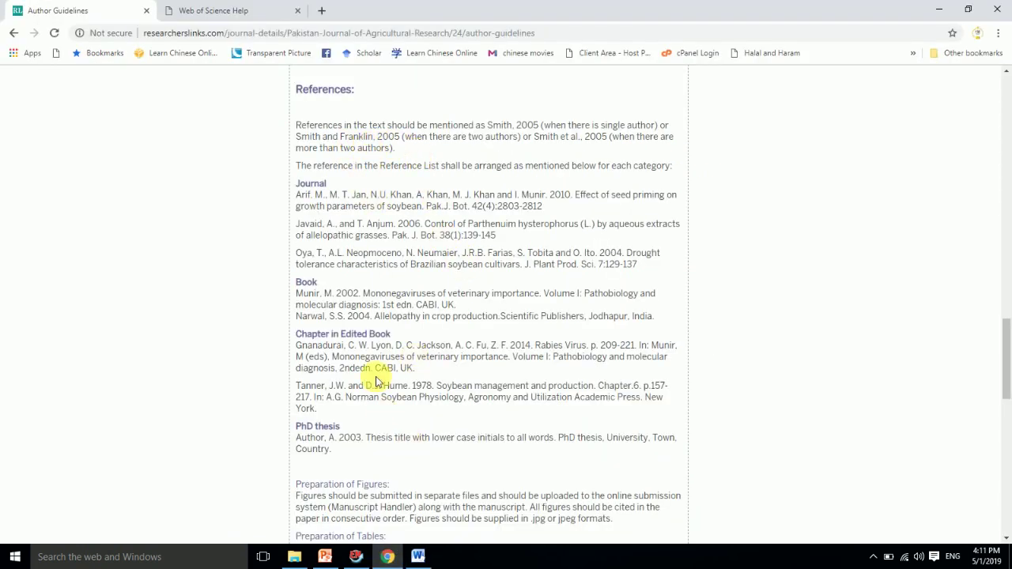
{"action": "left_click", "coordinate": [360, 558]}
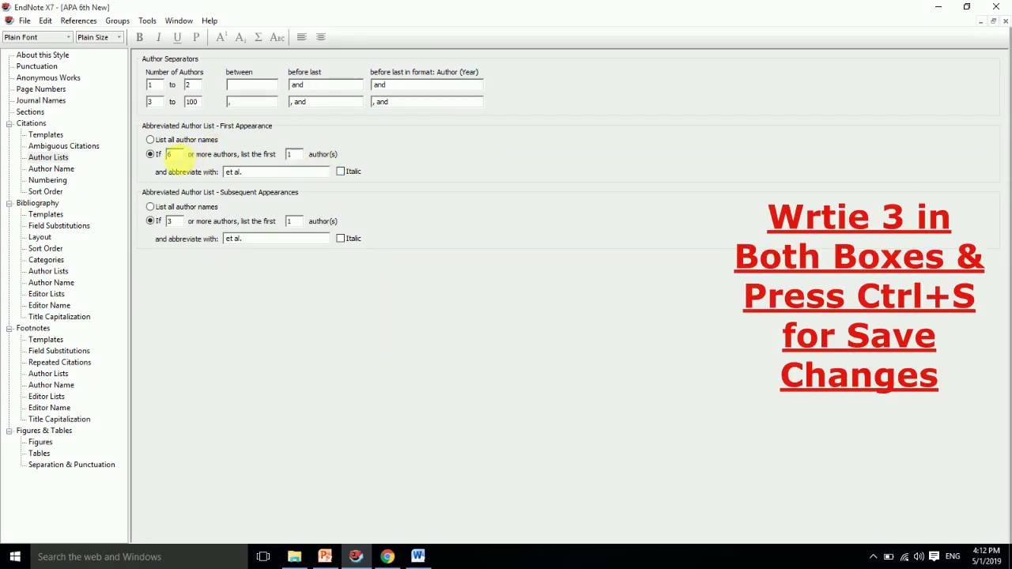
{"action": "type", "text": "3"}
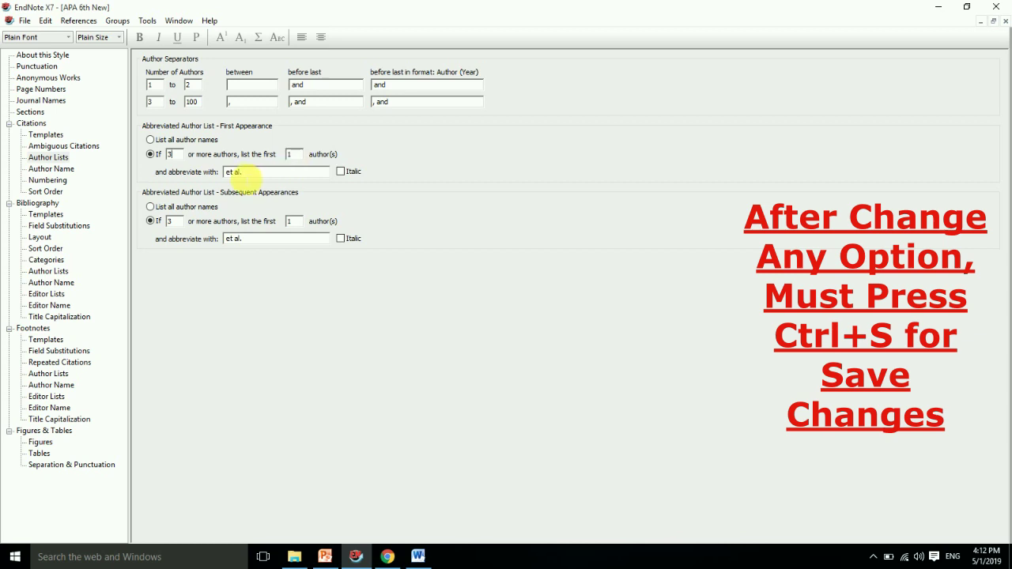
- Inspect the multi-source citation after "cheese processing" in the Word article, and return to the style's Author Lists settings in EndNote
{"action": "left_click", "coordinate": [418, 556]}
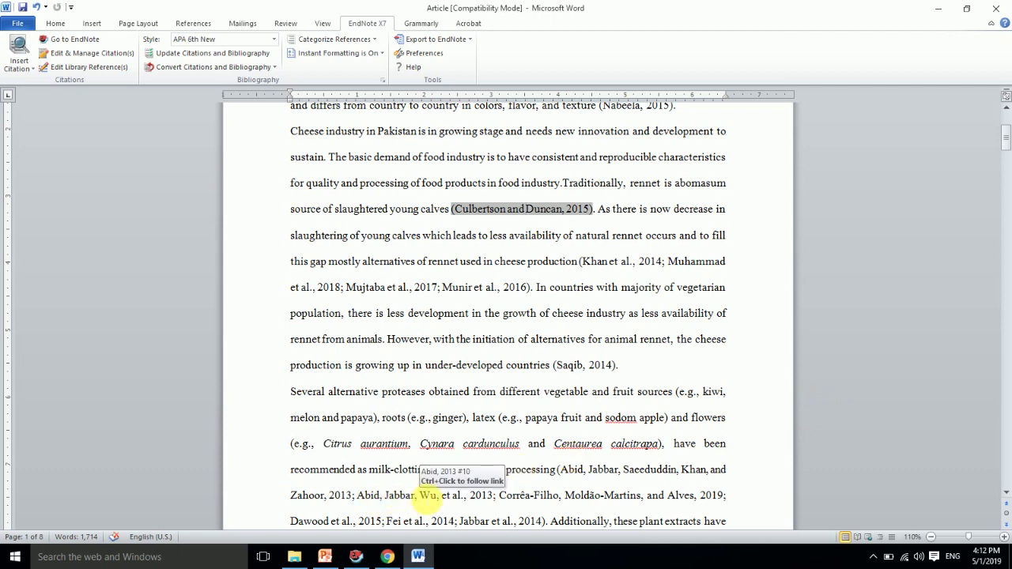
{"action": "left_click", "coordinate": [436, 495]}
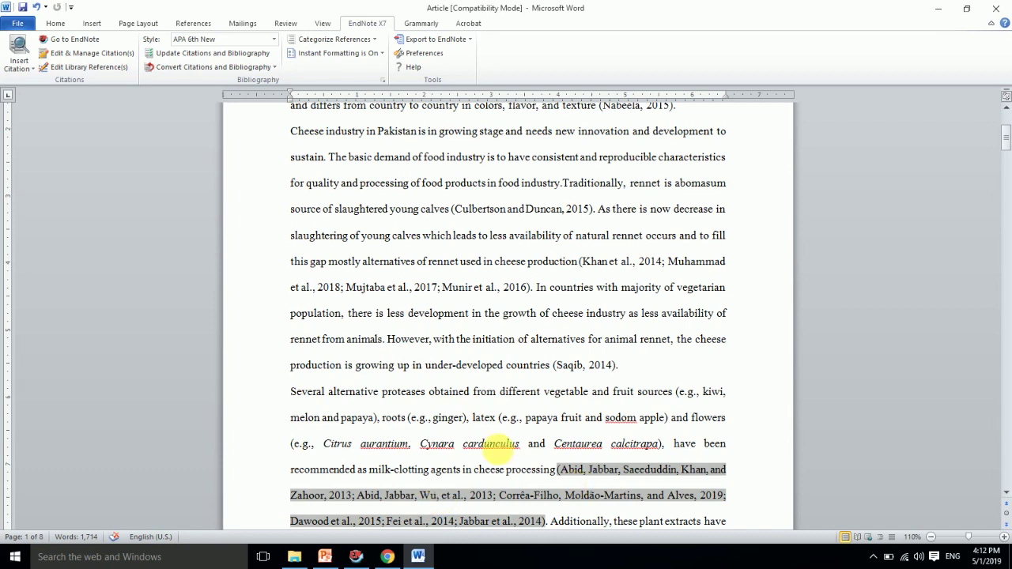
{"action": "left_click", "coordinate": [357, 559]}
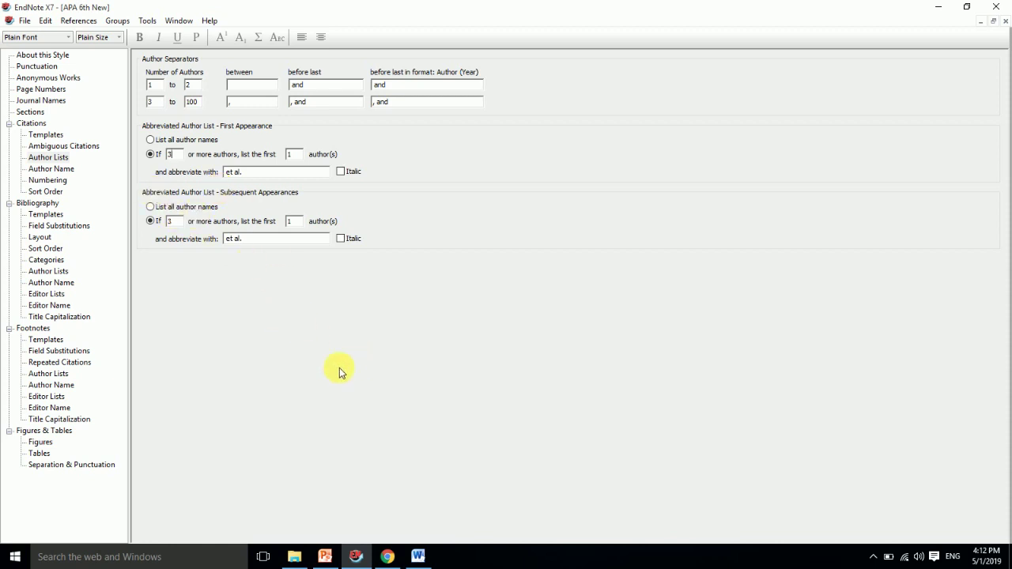
- Update the citations in the Word article, and inspect the multi-source citations after "human health" and "cheese processing"
{"action": "left_click", "coordinate": [423, 556]}
{"action": "left_click", "coordinate": [180, 53]}
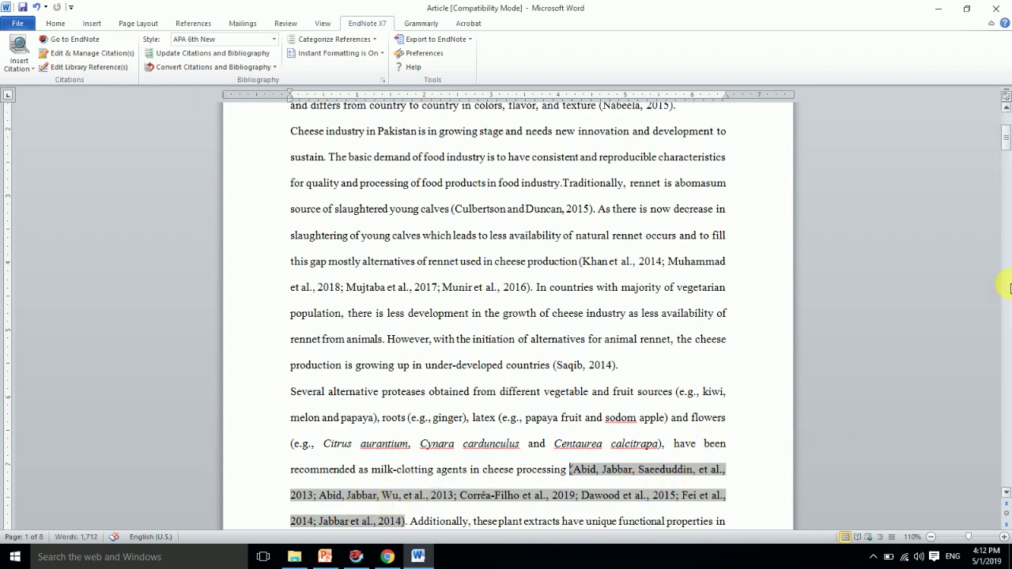
{"action": "left_click_drag", "start_coordinate": [1006, 136], "coordinate": [1007, 121]}
{"action": "left_click", "coordinate": [533, 223]}
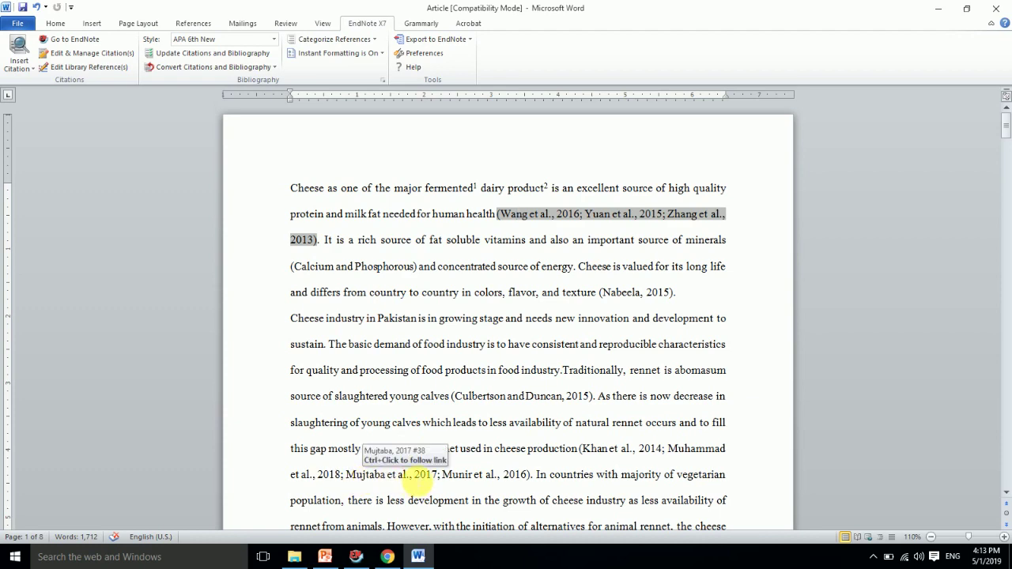
{"action": "left_click_drag", "start_coordinate": [1008, 133], "coordinate": [1008, 150]}
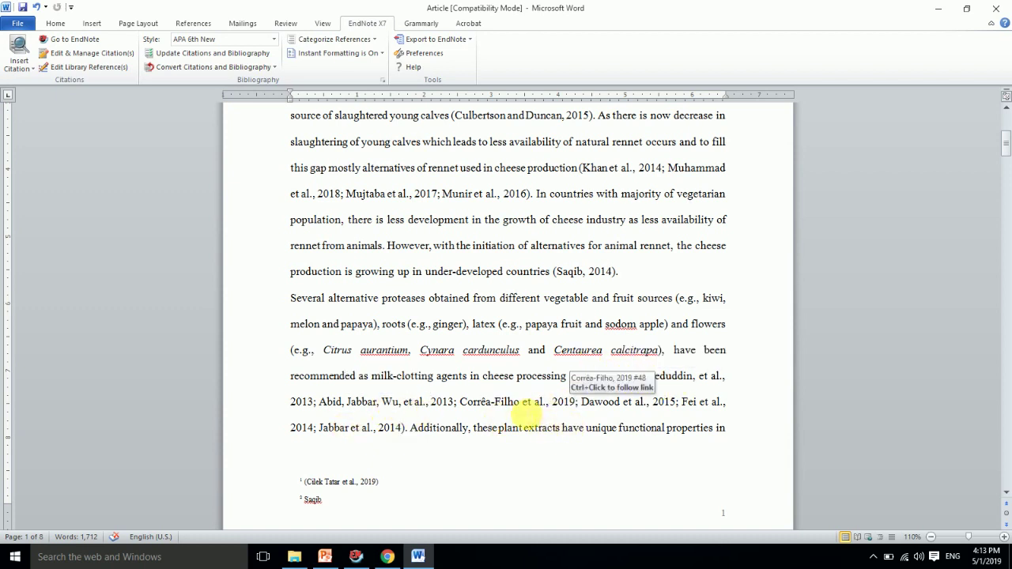
{"action": "left_click", "coordinate": [518, 405]}
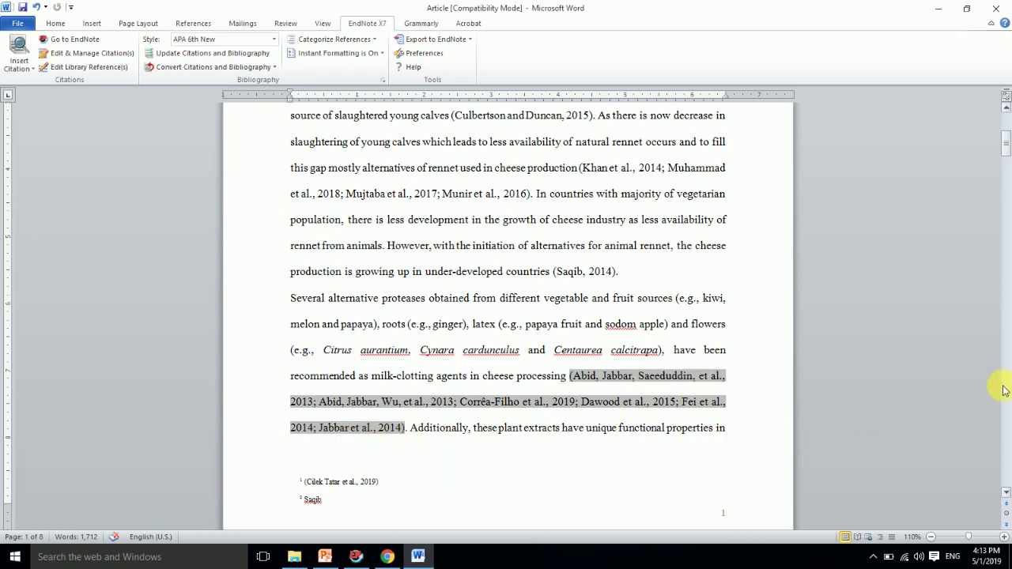
{"action": "left_click_drag", "start_coordinate": [1005, 145], "coordinate": [1006, 118]}
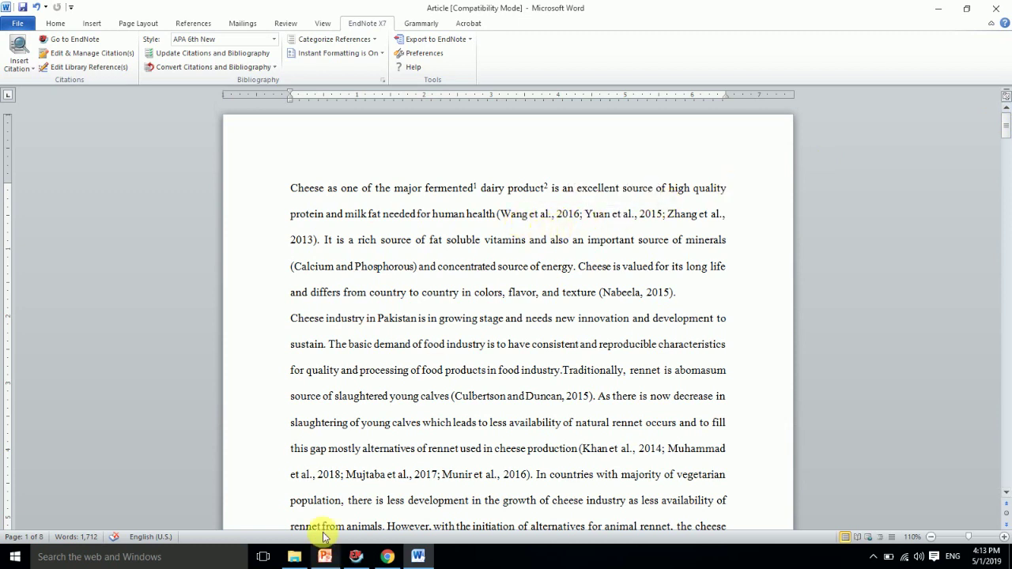
- Review the name format and capitalization options in EndNote's citation Author Name settings against the Author Guidelines in Chrome
{"action": "left_click", "coordinate": [356, 557]}
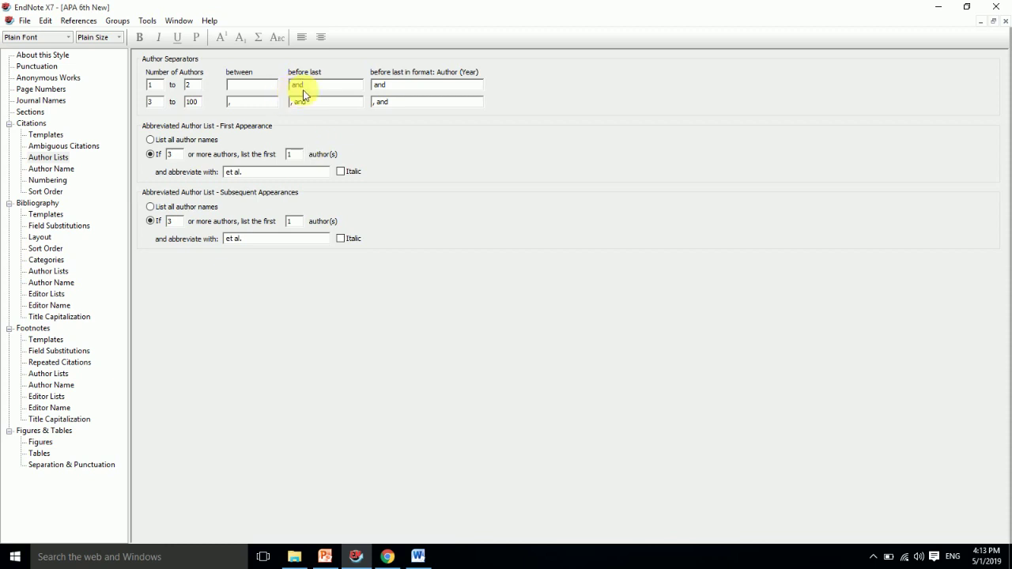
{"action": "left_click", "coordinate": [45, 170]}
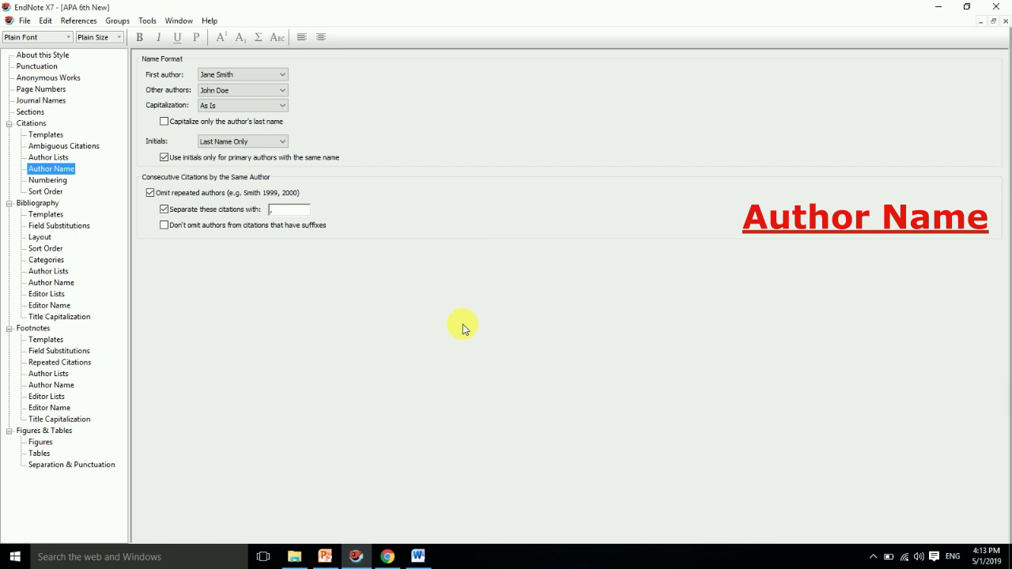
{"action": "left_click", "coordinate": [387, 557]}
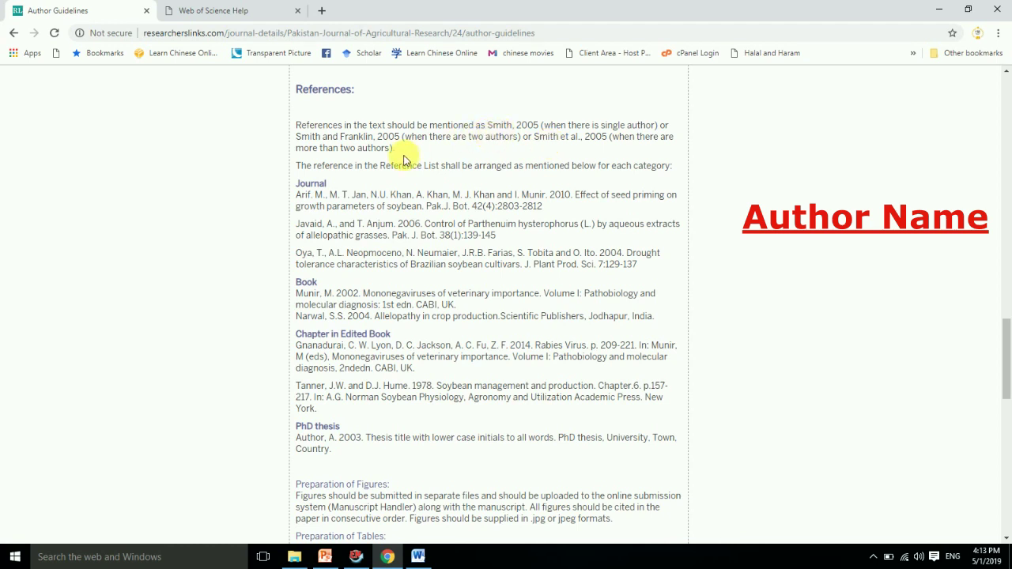
{"action": "left_click", "coordinate": [353, 556]}
{"action": "left_click", "coordinate": [237, 74]}
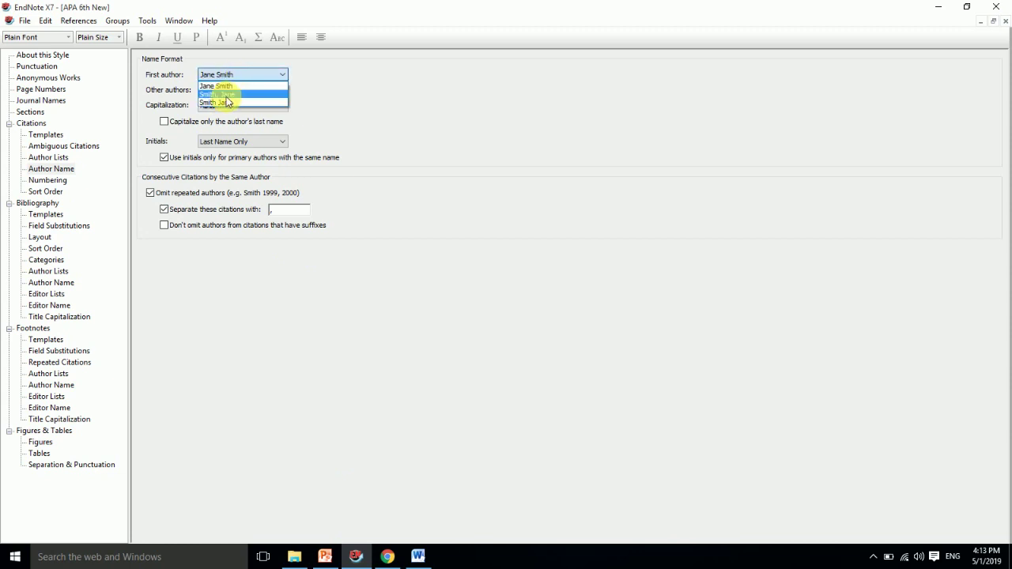
{"action": "left_click", "coordinate": [444, 88]}
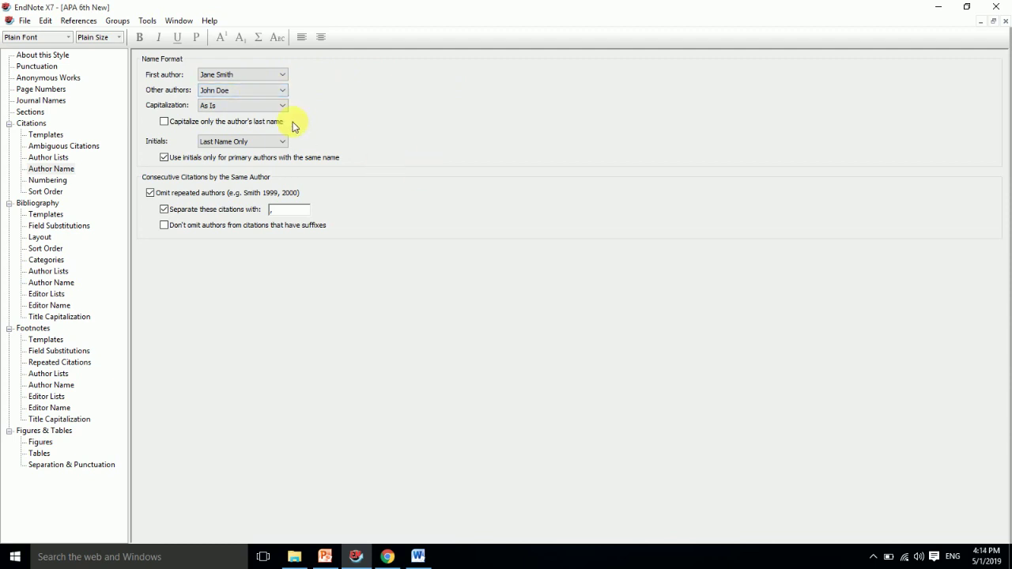
{"action": "left_click", "coordinate": [266, 108]}
{"action": "left_click", "coordinate": [266, 112]}
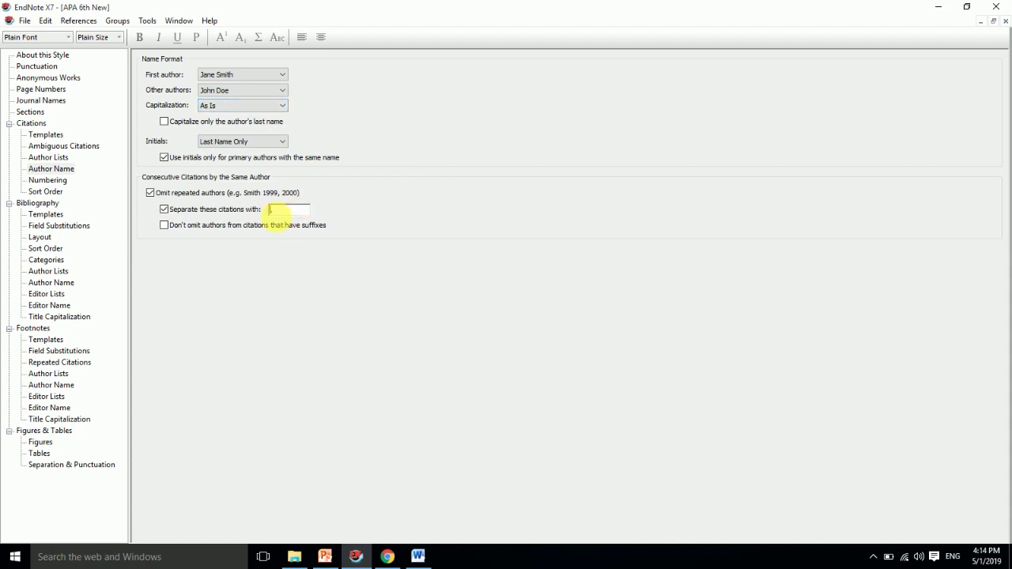
- Compare the Word article's citations with the in-text reference rules in Chrome's Author Guidelines, and return to EndNote
{"action": "left_click", "coordinate": [417, 556]}
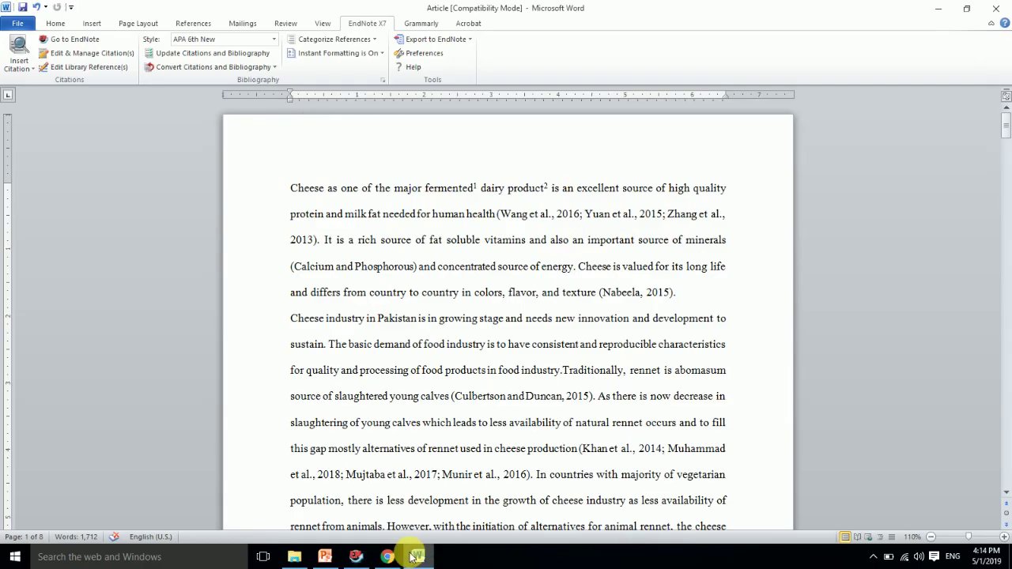
{"action": "left_click", "coordinate": [388, 557]}
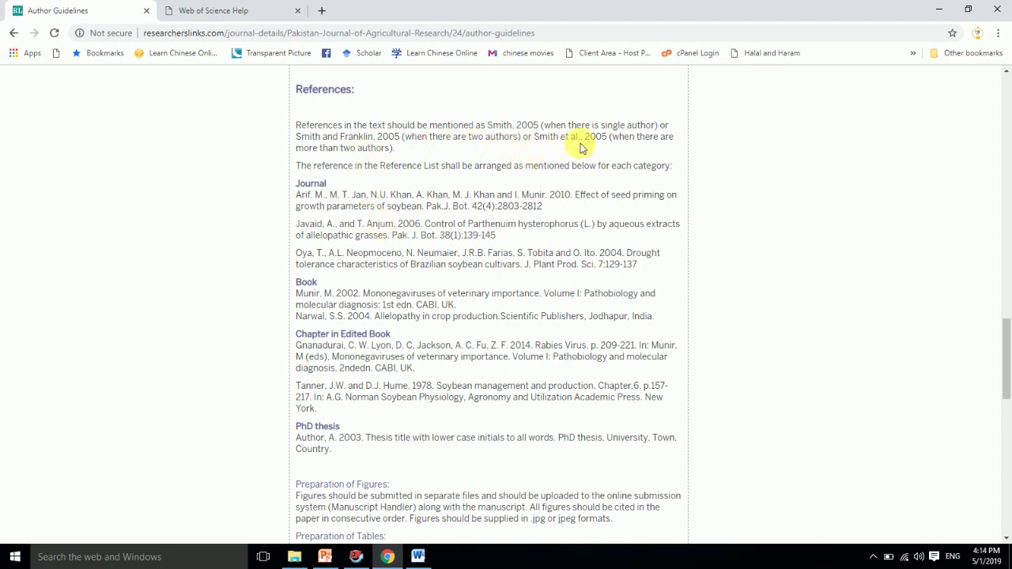
{"action": "left_click", "coordinate": [388, 557]}
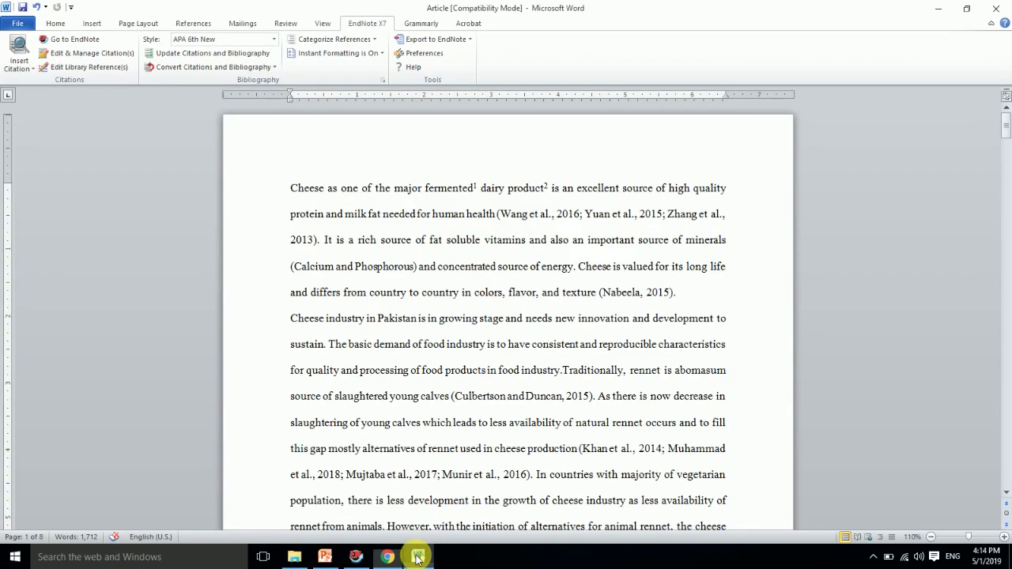
{"action": "left_click", "coordinate": [356, 557]}
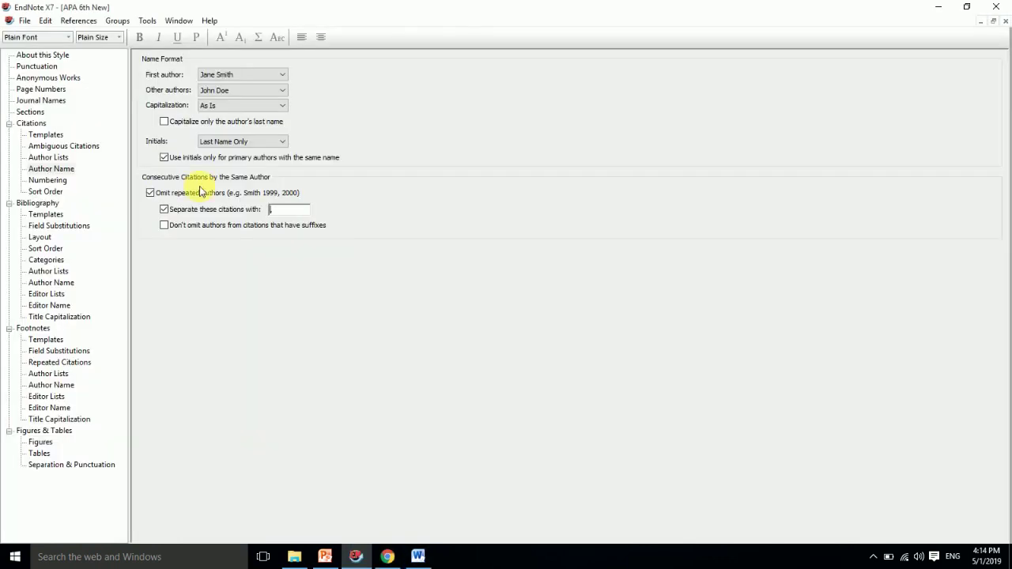
- Set the style's citation sort order to Author + Year + Title, update the citations in Word, and check their order
{"action": "left_click", "coordinate": [45, 182]}
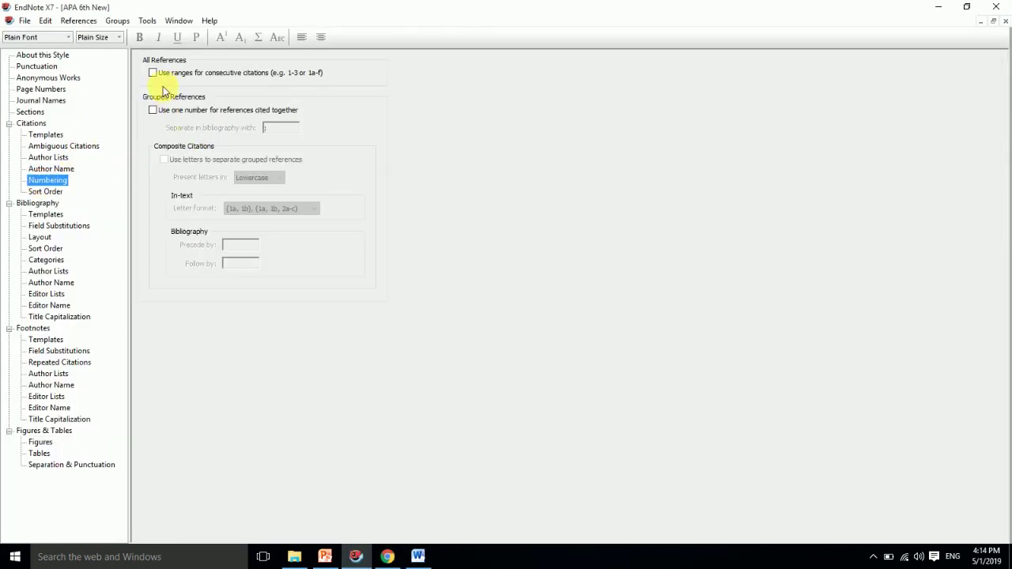
{"action": "left_click", "coordinate": [55, 193]}
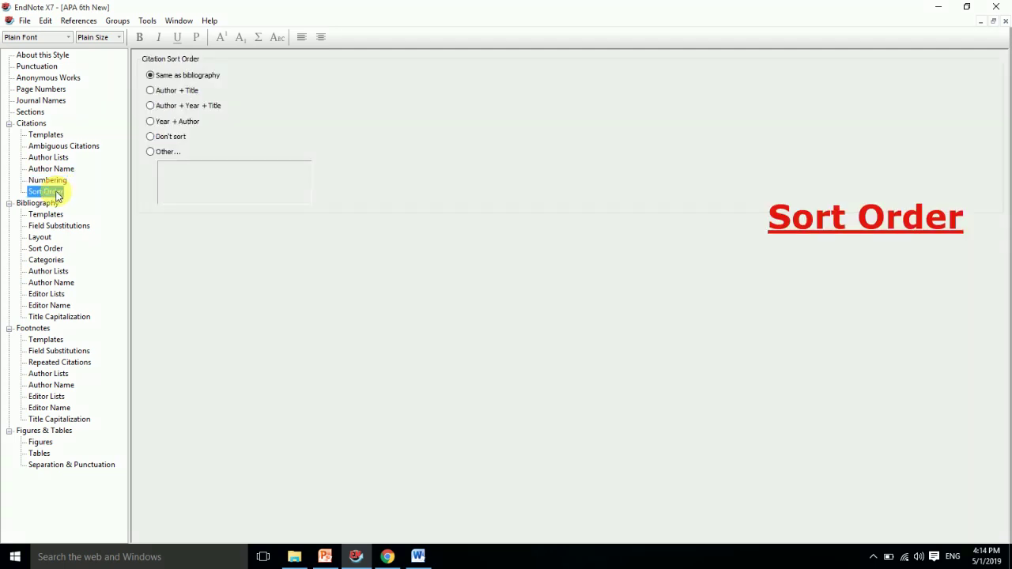
{"action": "left_click", "coordinate": [151, 106]}
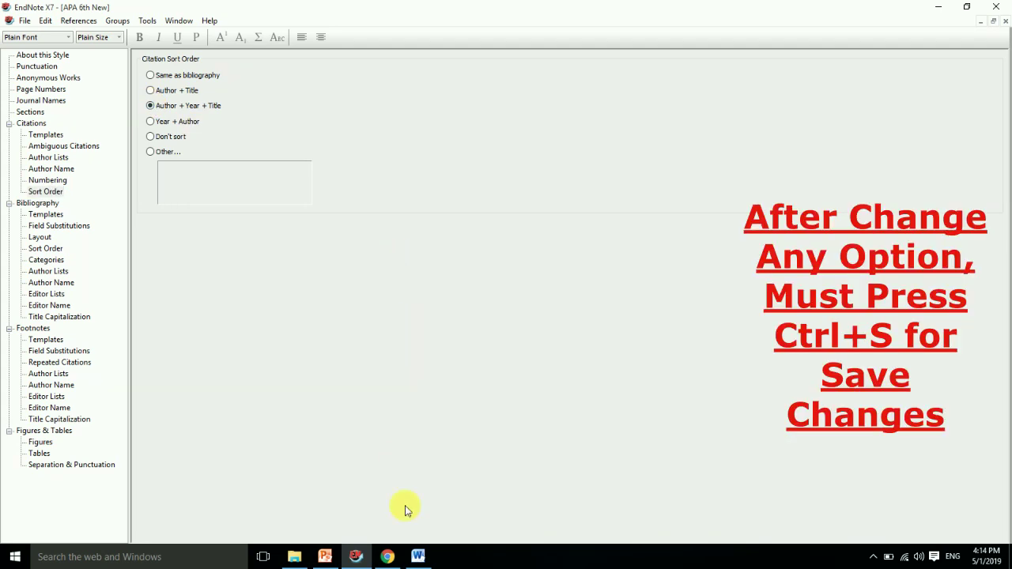
{"action": "left_click", "coordinate": [420, 558]}
{"action": "left_click", "coordinate": [426, 560]}
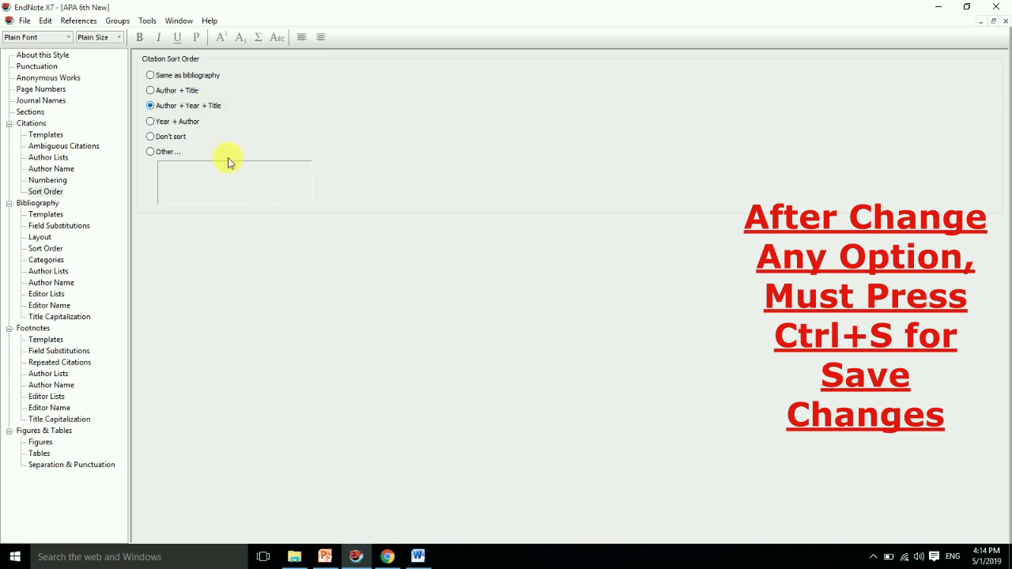
{"action": "left_click", "coordinate": [417, 557]}
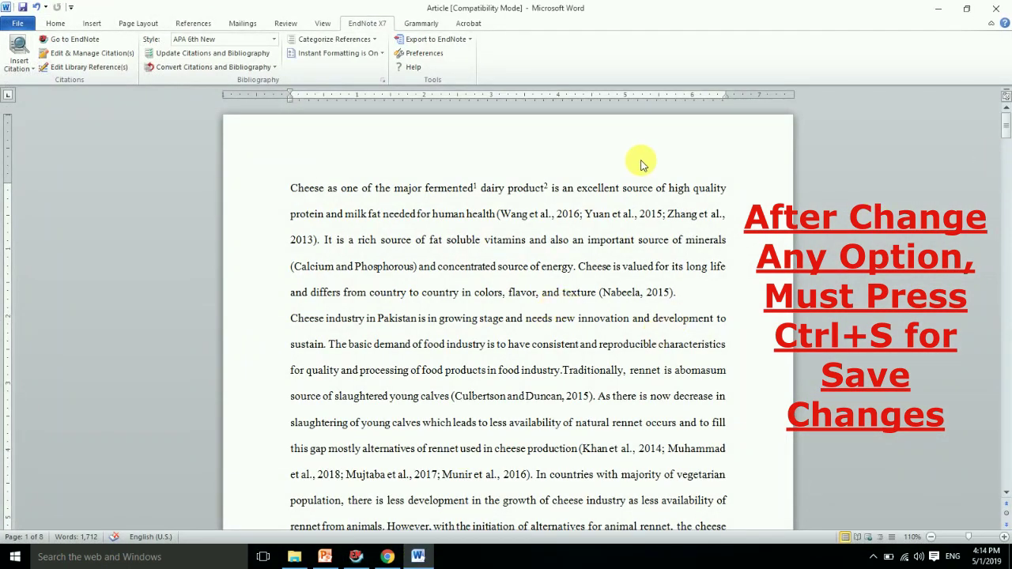
{"action": "left_click", "coordinate": [603, 220]}
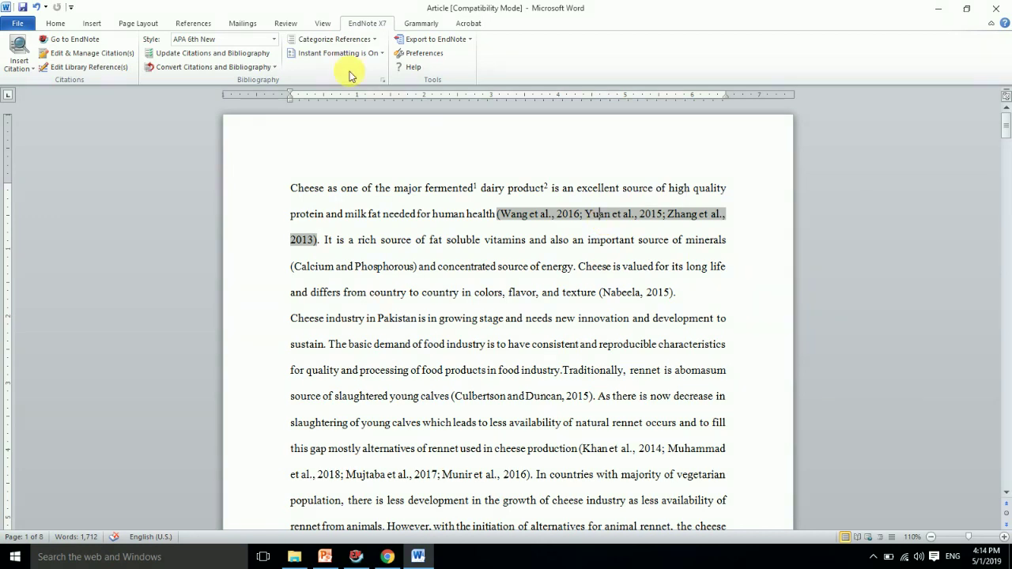
{"action": "left_click", "coordinate": [238, 53]}
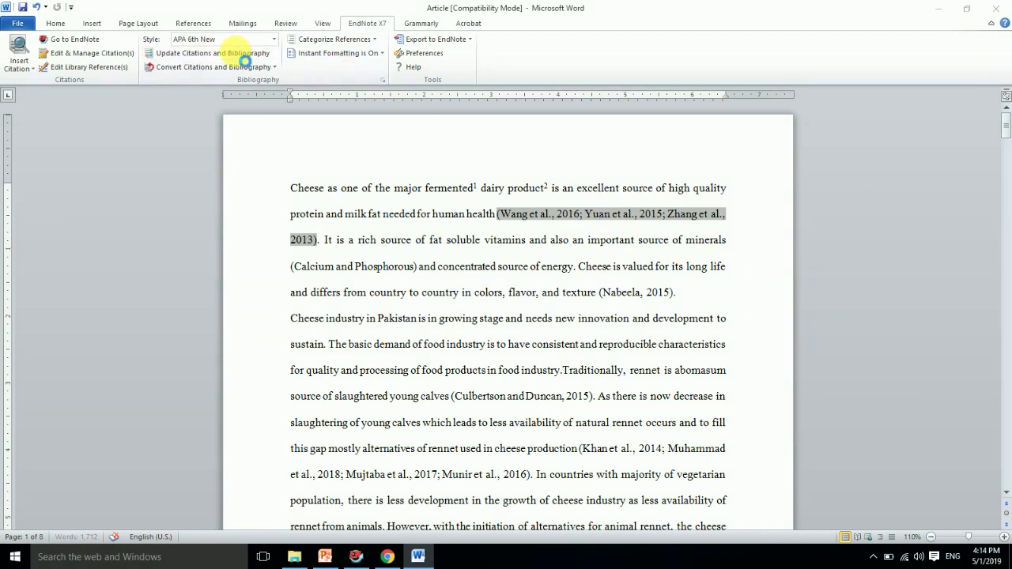
{"action": "left_click_drag", "start_coordinate": [1007, 129], "coordinate": [1008, 151]}
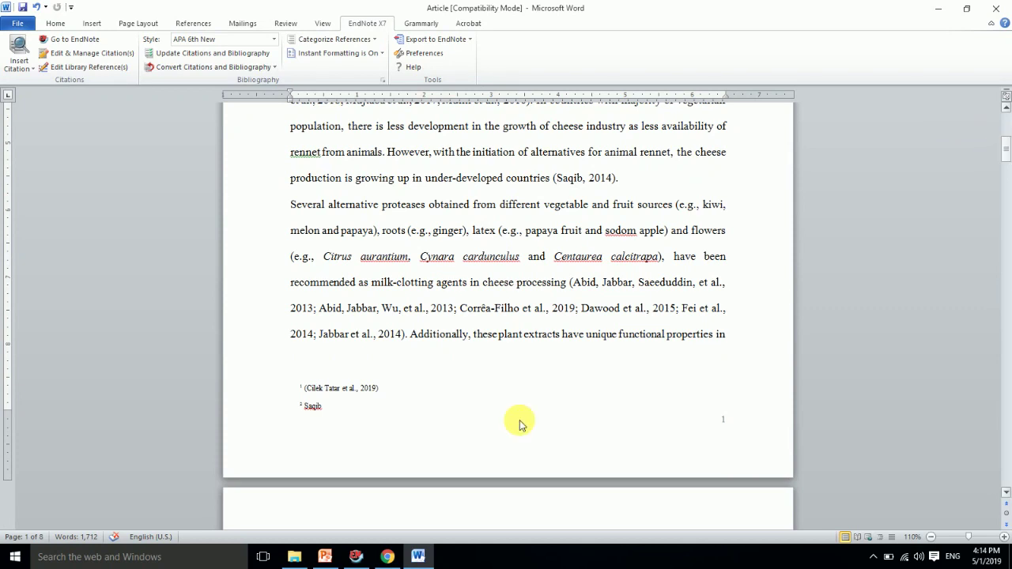
- Set EndNote's citation sort order to Author + Title, and update the citations in Word
{"action": "left_click", "coordinate": [356, 557]}
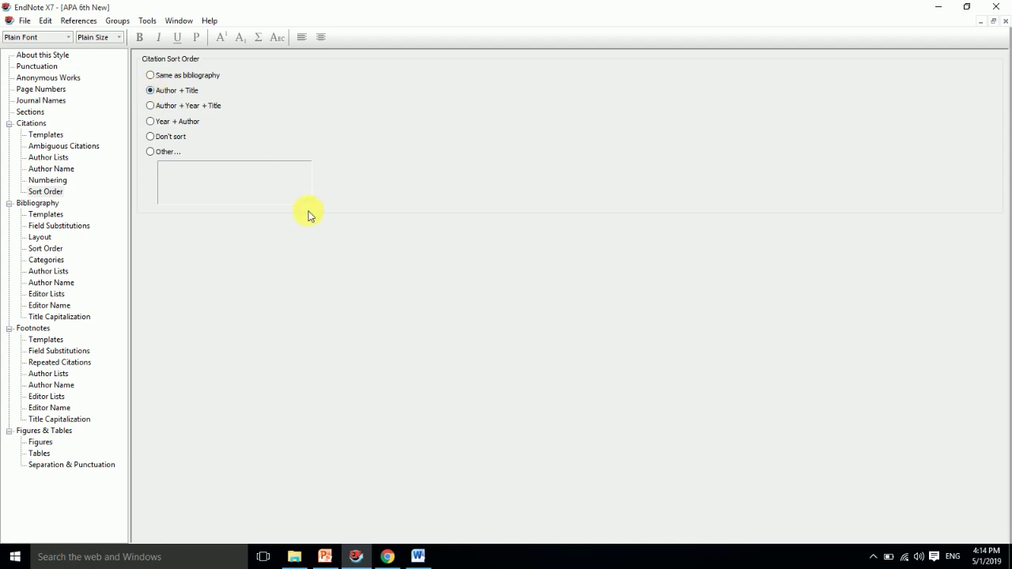
{"action": "left_click", "coordinate": [418, 557]}
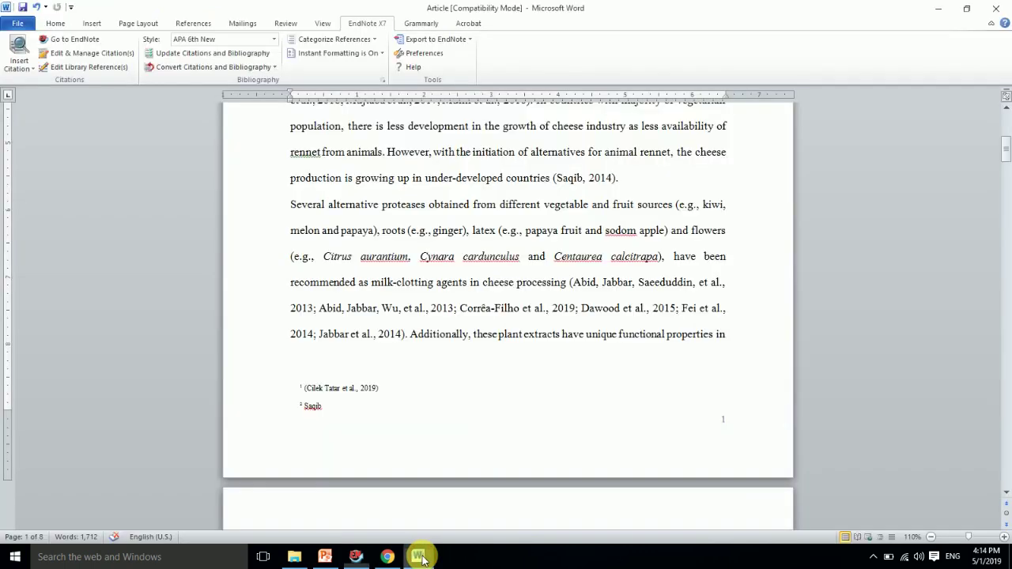
{"action": "left_click", "coordinate": [257, 53]}
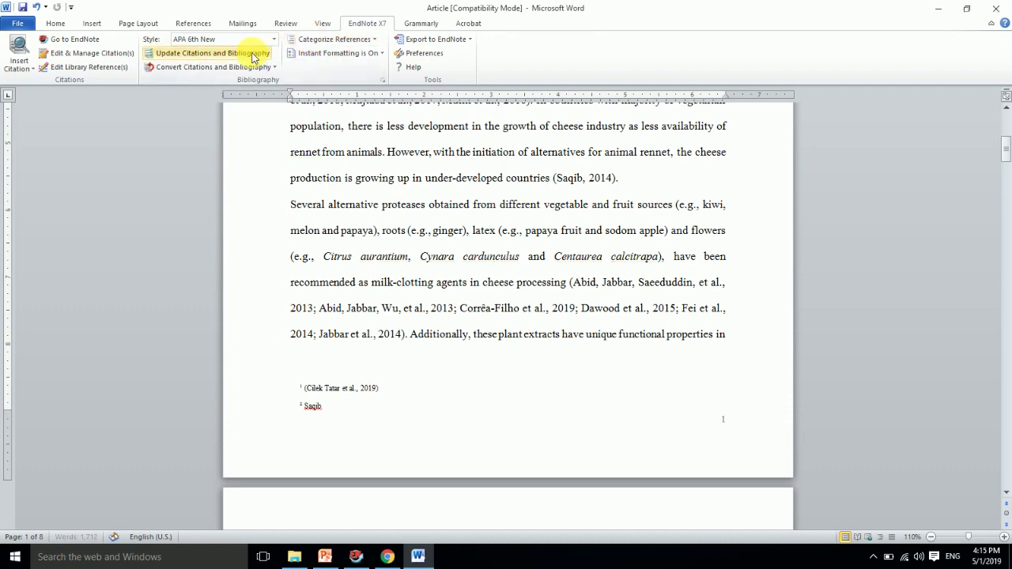
{"action": "left_click_drag", "start_coordinate": [1008, 145], "coordinate": [1006, 128]}
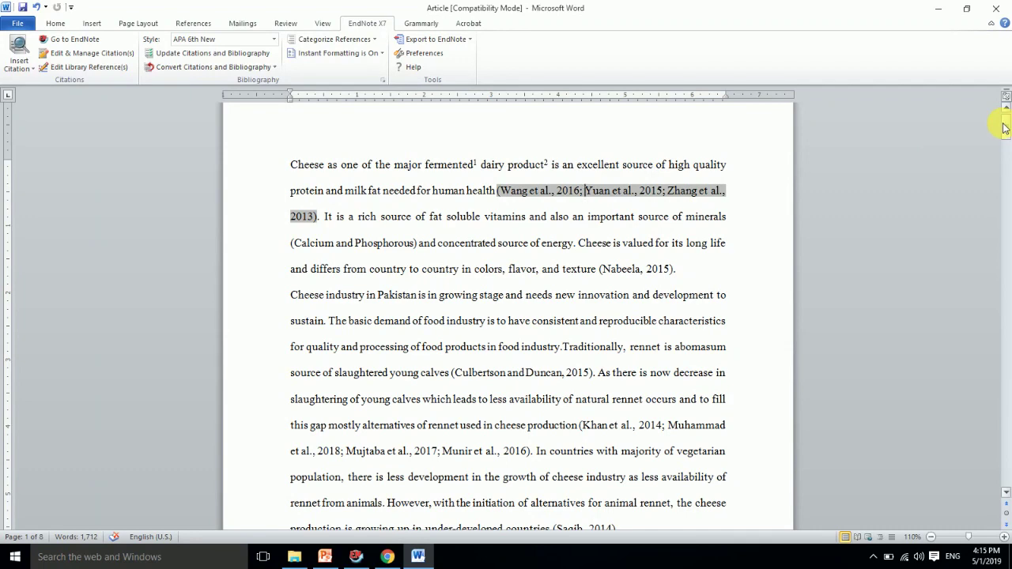
- Set EndNote's citation sort order to Year + Author, and update the citations in Word
{"action": "left_click", "coordinate": [418, 556]}
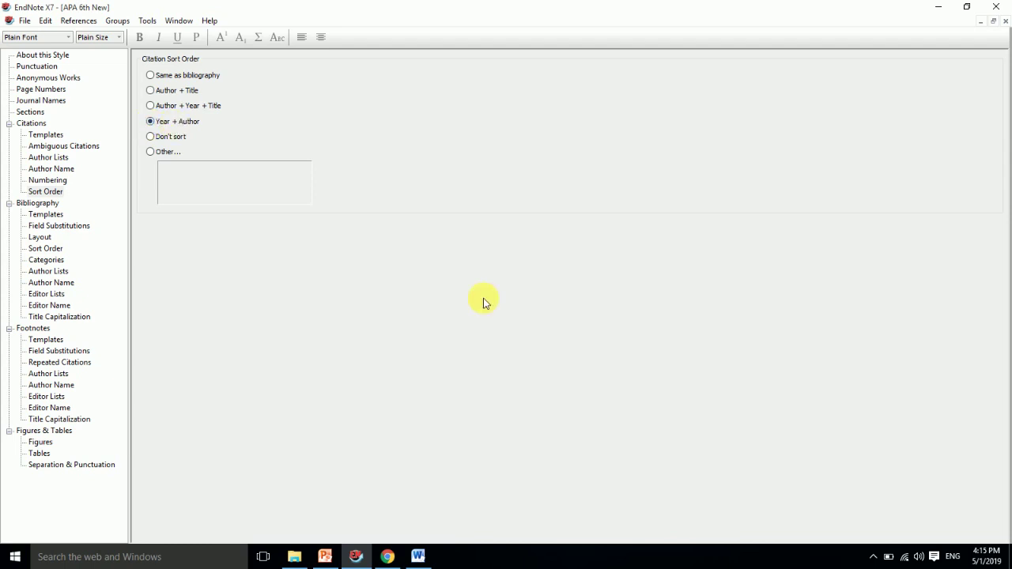
{"action": "left_click", "coordinate": [416, 555]}
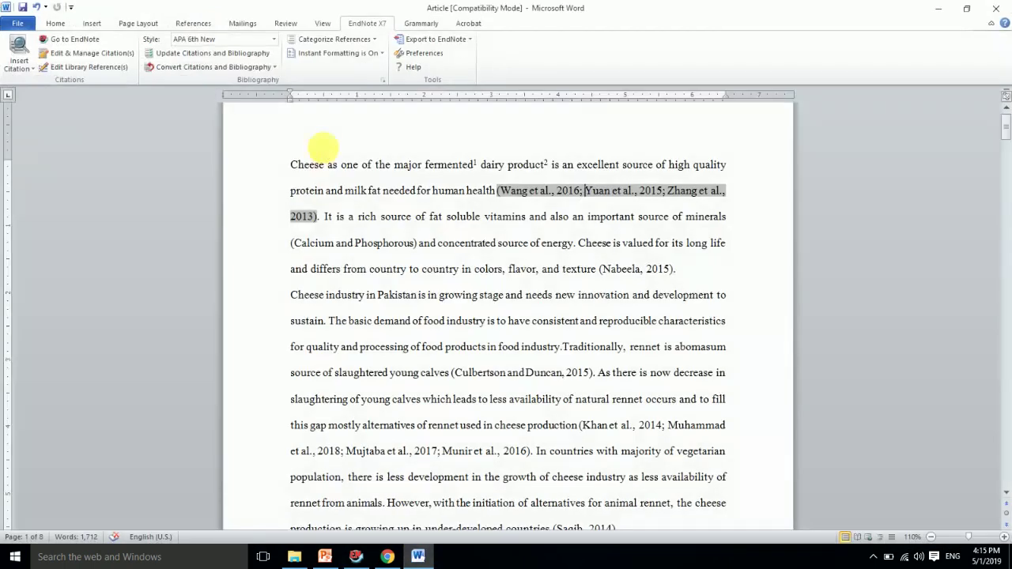
{"action": "left_click", "coordinate": [263, 55]}
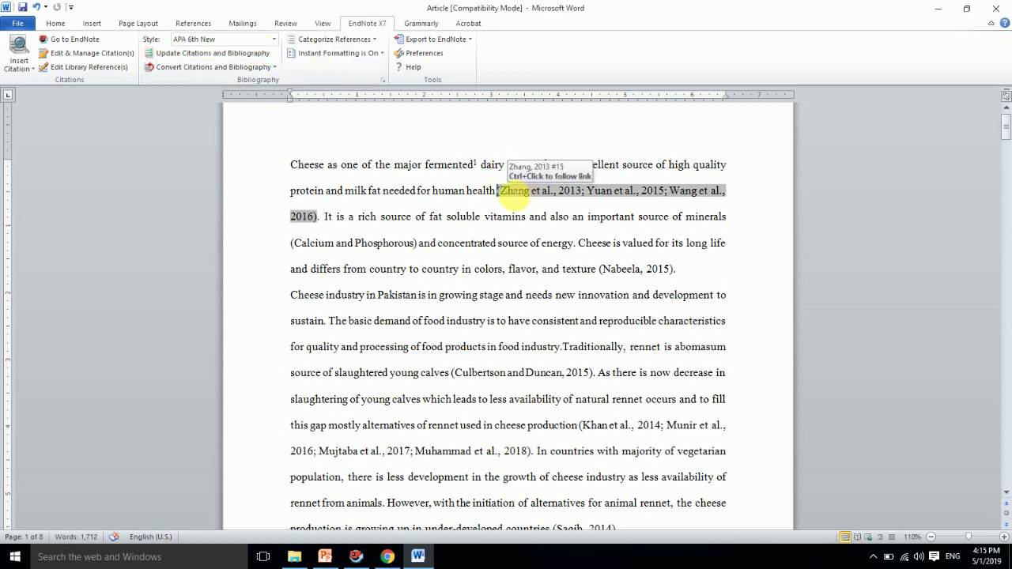
- Set EndNote's citation sort order back to Same as bibliography, update the citations in Word, and return to the style's sort settings
{"action": "left_click", "coordinate": [356, 557]}
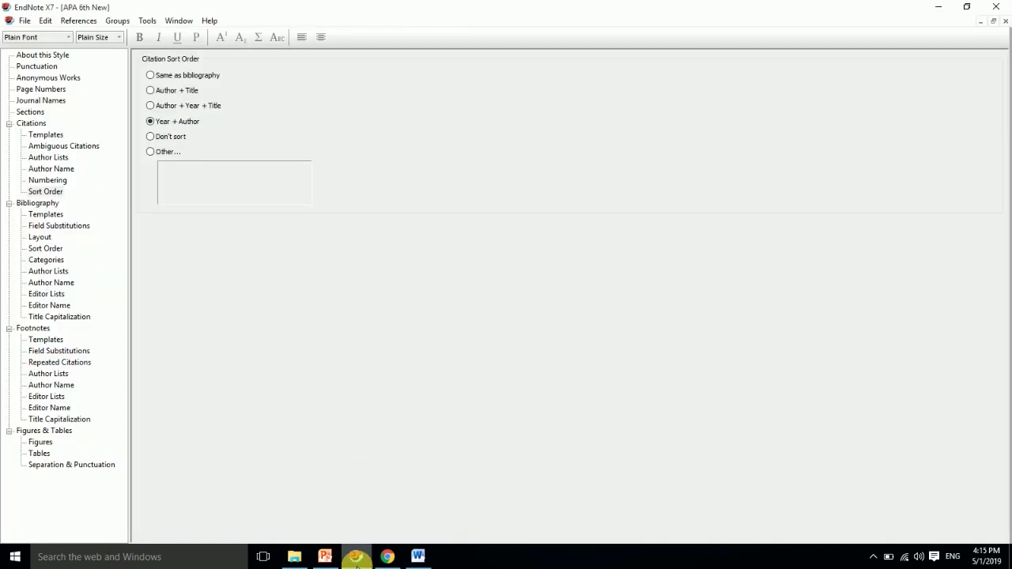
{"action": "left_click", "coordinate": [149, 75]}
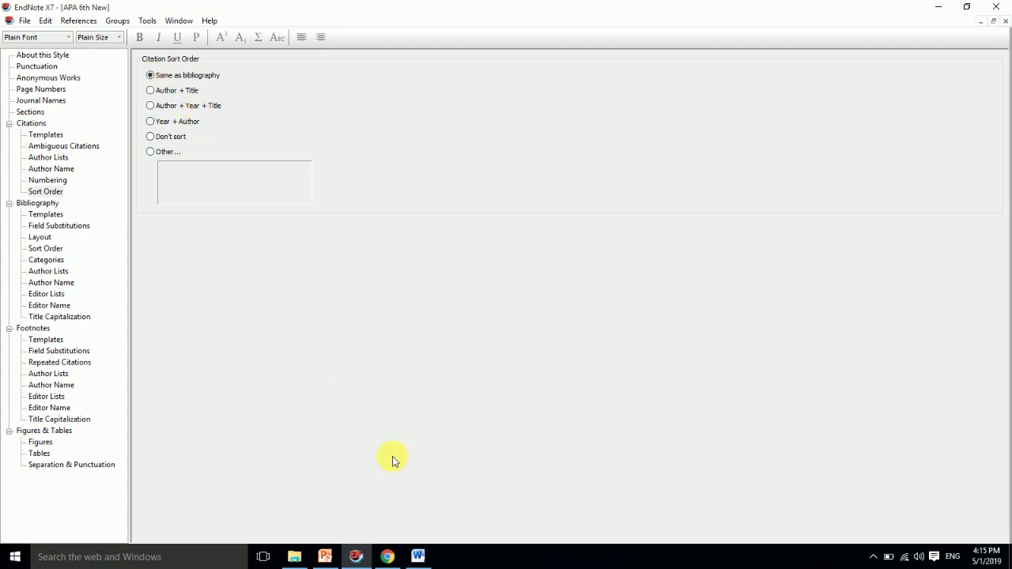
{"action": "left_click", "coordinate": [417, 554]}
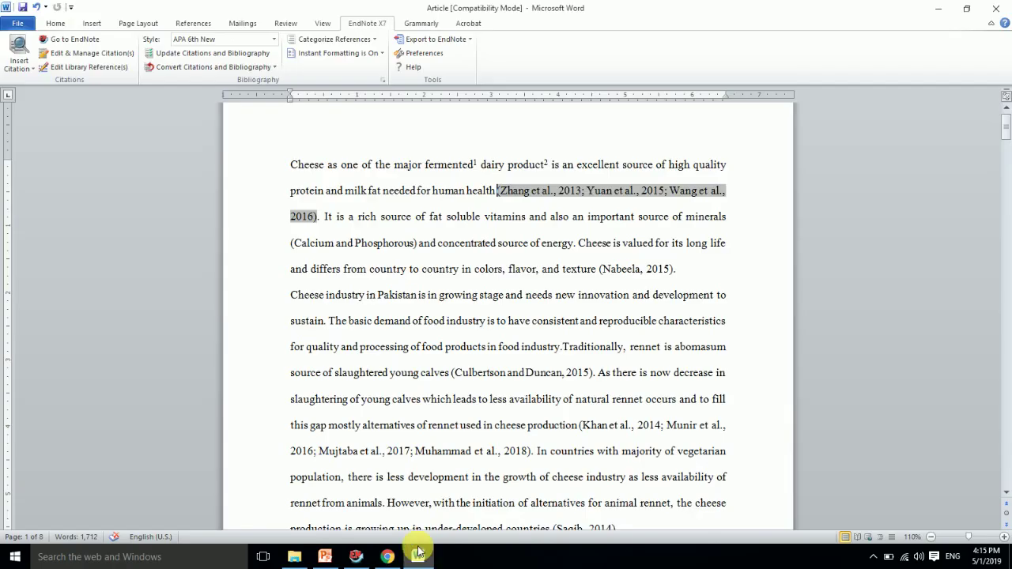
{"action": "left_click", "coordinate": [253, 53]}
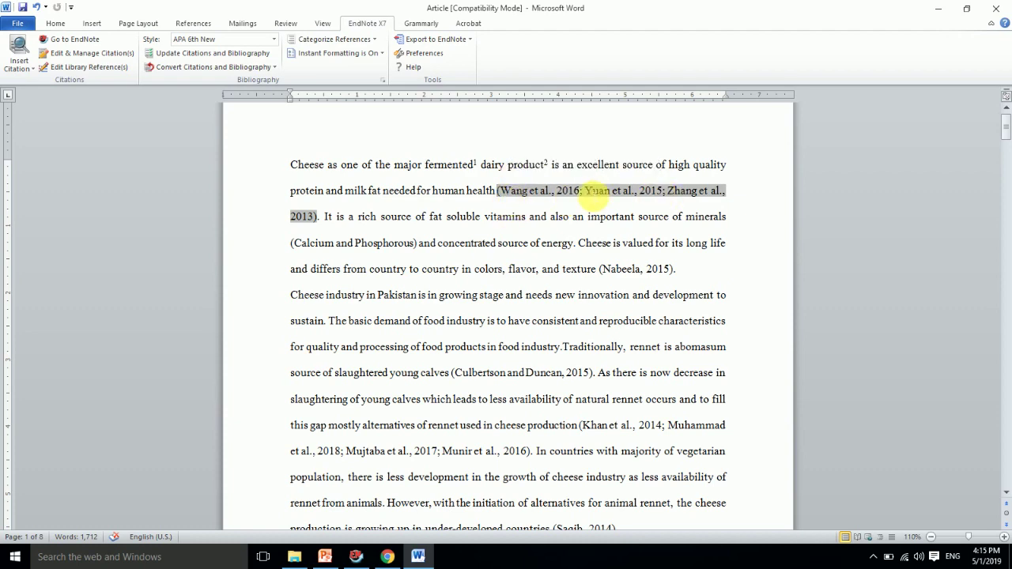
{"action": "left_click", "coordinate": [356, 558]}
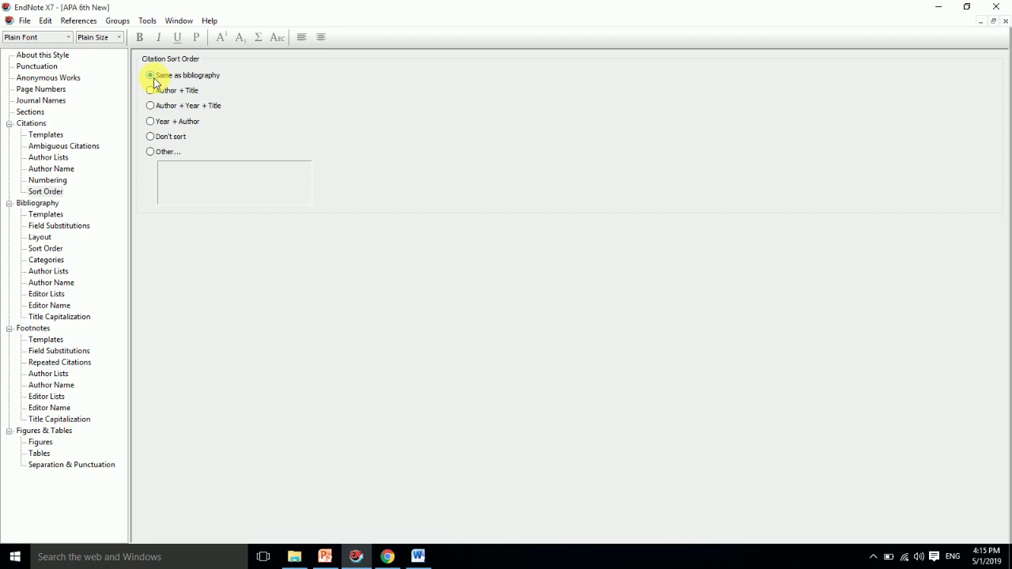
- Open the style's bibliography templates, and compare the Word article's reference list with the reference examples in the journal's author guidelines
{"action": "left_click", "coordinate": [45, 213]}
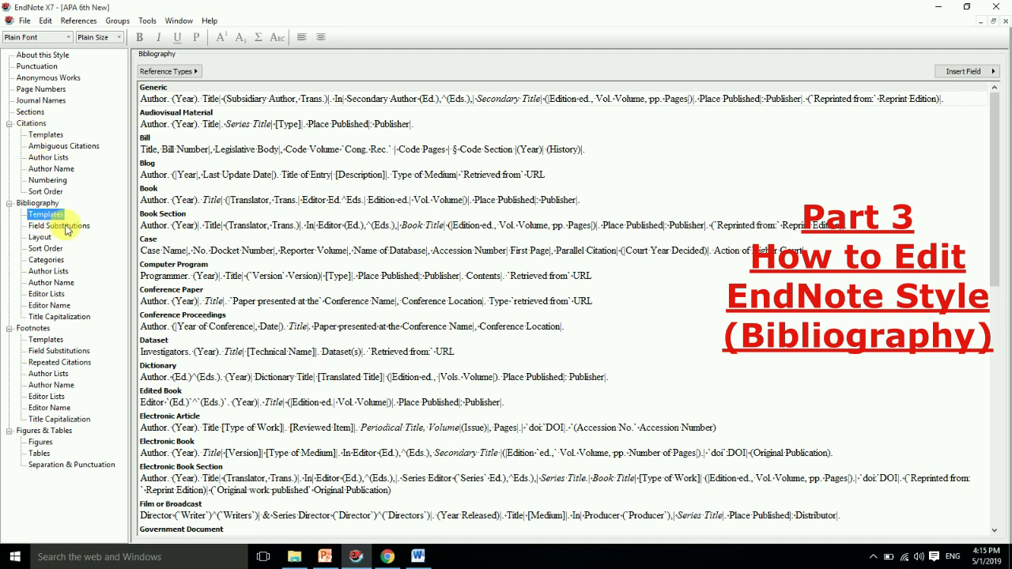
{"action": "left_click", "coordinate": [386, 557]}
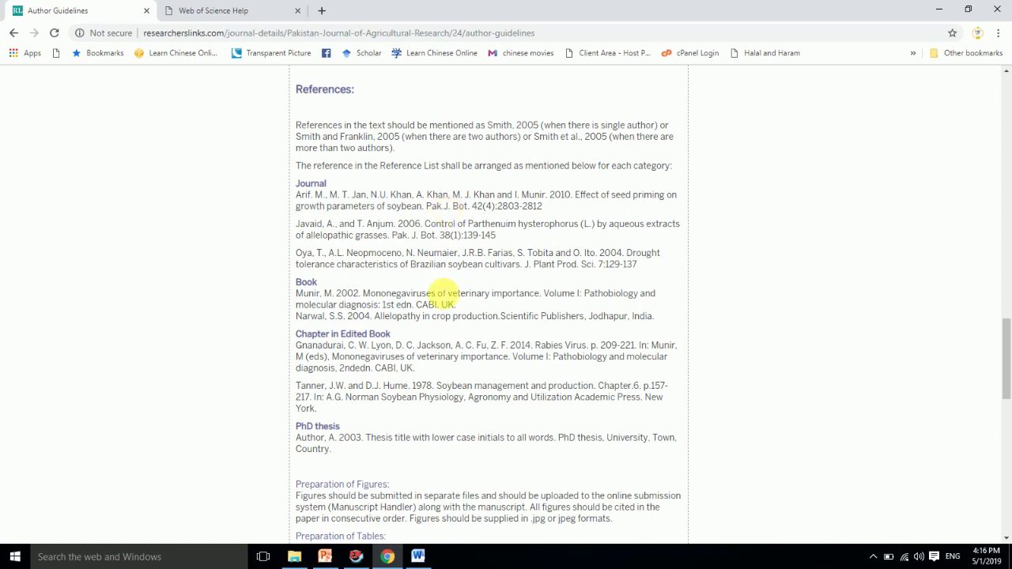
{"action": "left_click", "coordinate": [418, 557]}
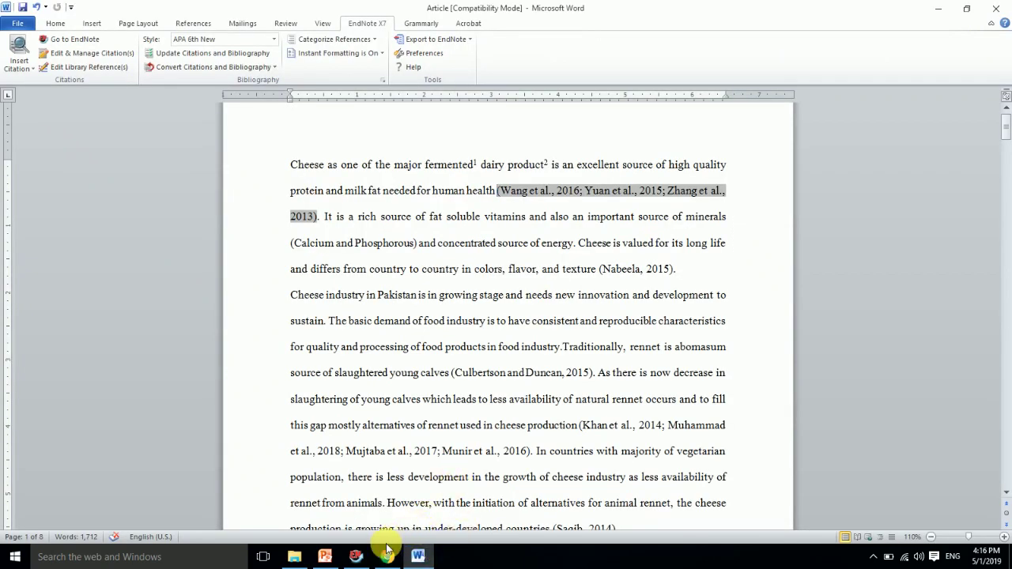
{"action": "left_click", "coordinate": [357, 556]}
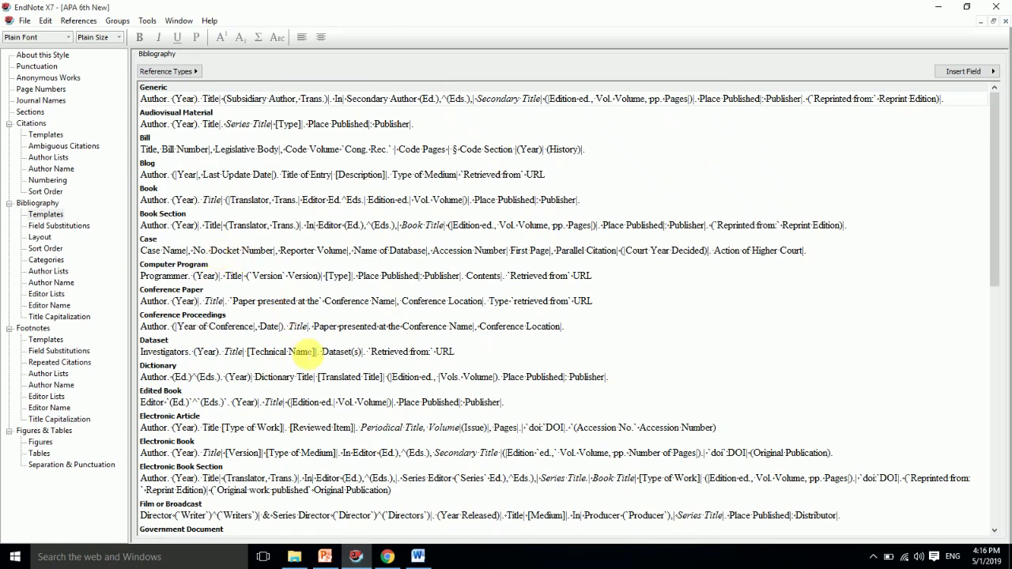
{"action": "mouse_move", "coordinate": [421, 556]}
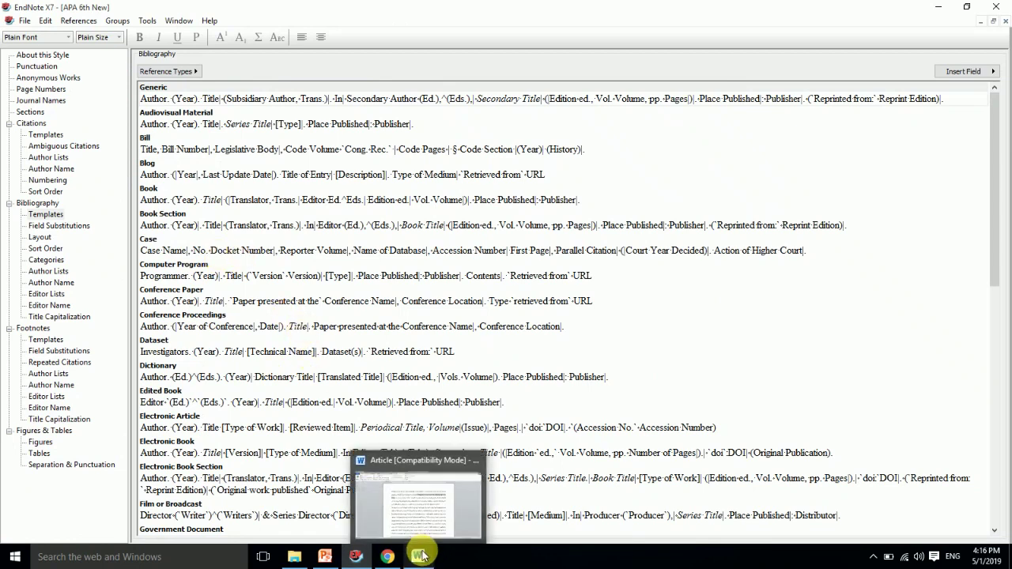
{"action": "left_click", "coordinate": [422, 556]}
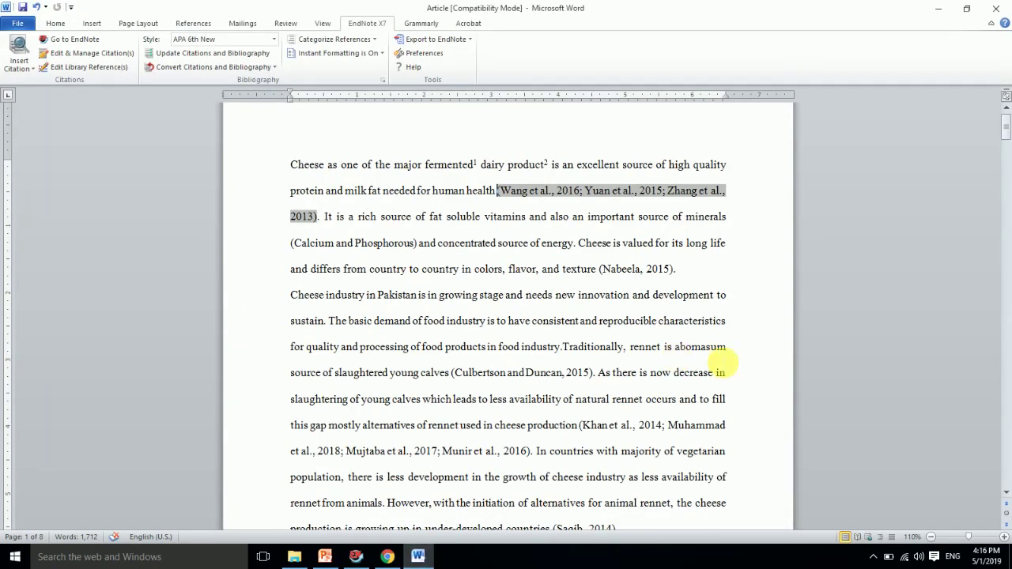
{"action": "scroll", "coordinate": [1004, 423], "scroll_direction": "down", "scroll_amount": 5}
{"action": "left_click", "coordinate": [1007, 427]}
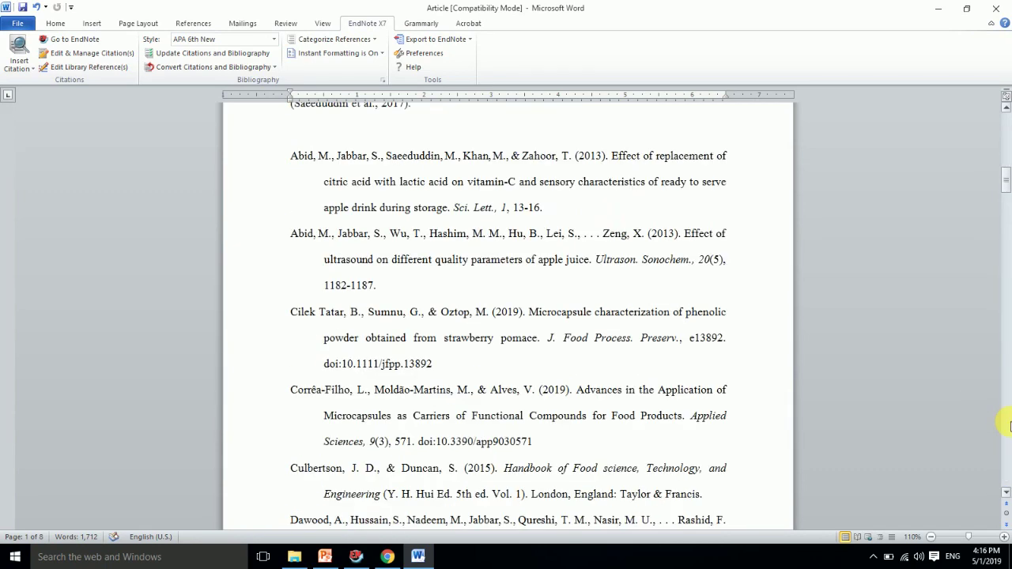
{"action": "left_click", "coordinate": [293, 161]}
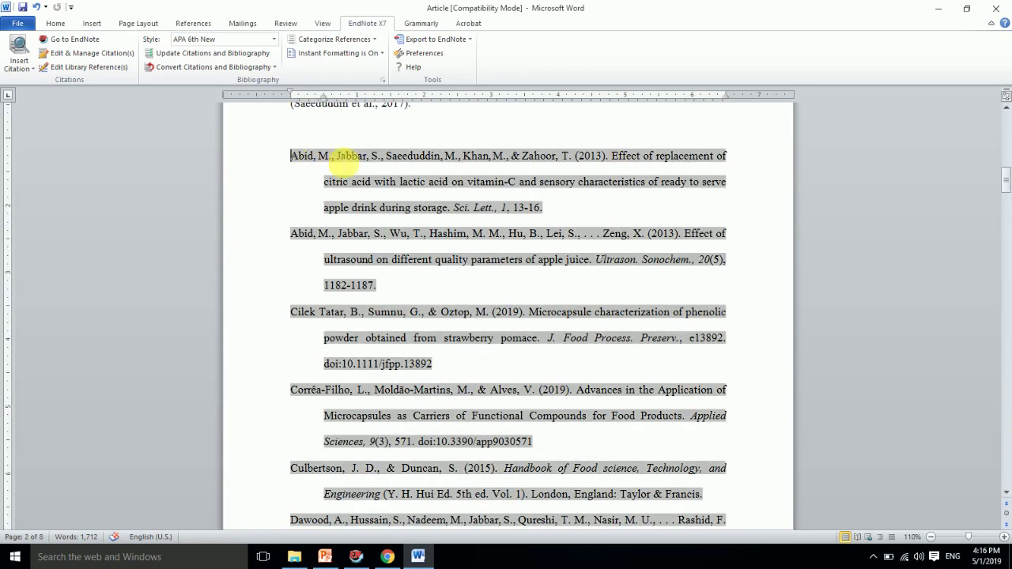
{"action": "left_click", "coordinate": [578, 155]}
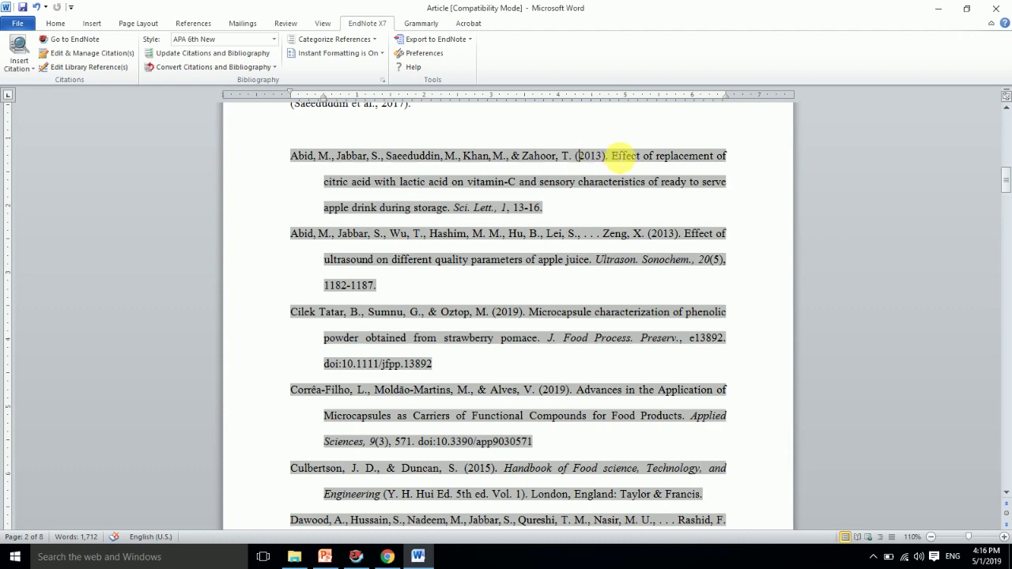
{"action": "left_click", "coordinate": [387, 554]}
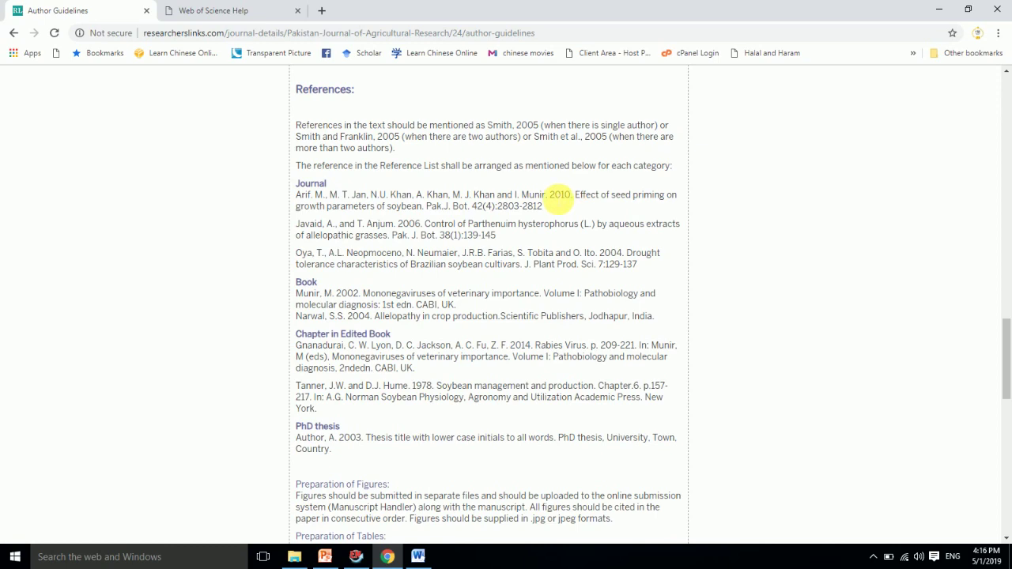
- Remove the parentheses around Year in EndNote's Journal Article bibliography template, and update the citations and bibliography in Word
{"action": "left_click", "coordinate": [358, 557]}
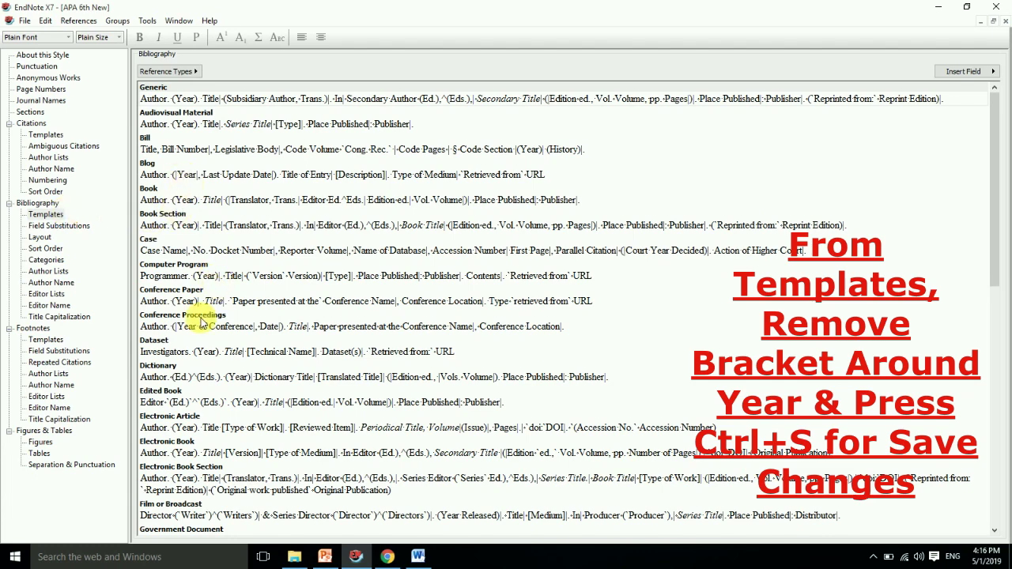
{"action": "left_click_drag", "start_coordinate": [997, 276], "coordinate": [996, 355]}
{"action": "left_click", "coordinate": [170, 399]}
{"action": "key", "text": "Delete"}
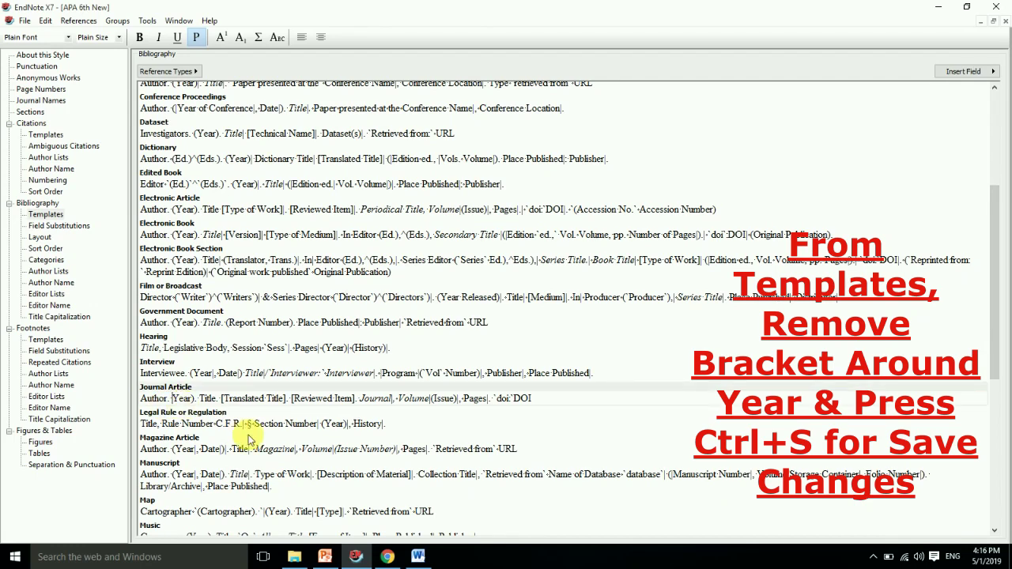
{"action": "key", "text": "Right"}
{"action": "key", "text": "Right"}
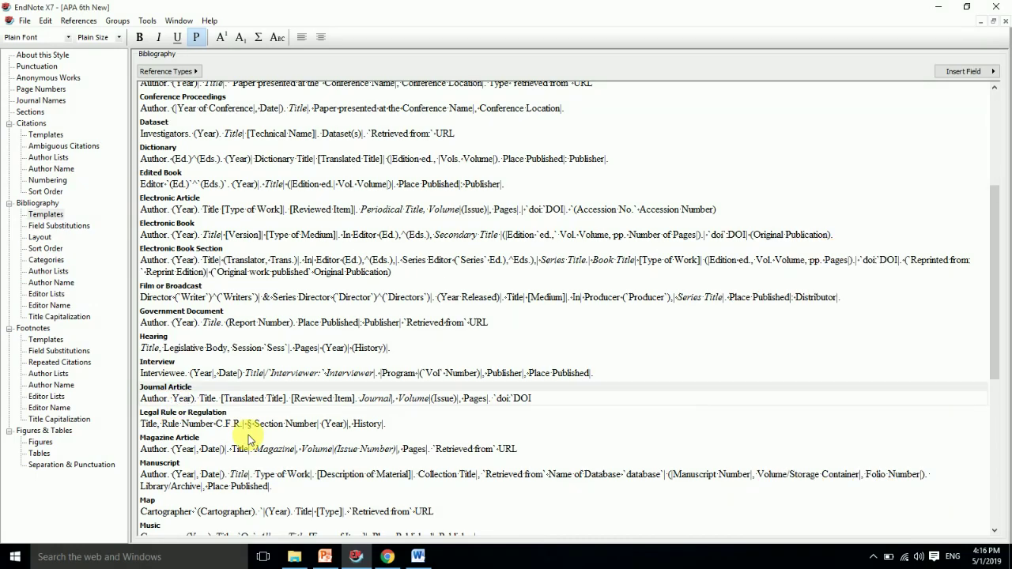
{"action": "key", "text": "Delete"}
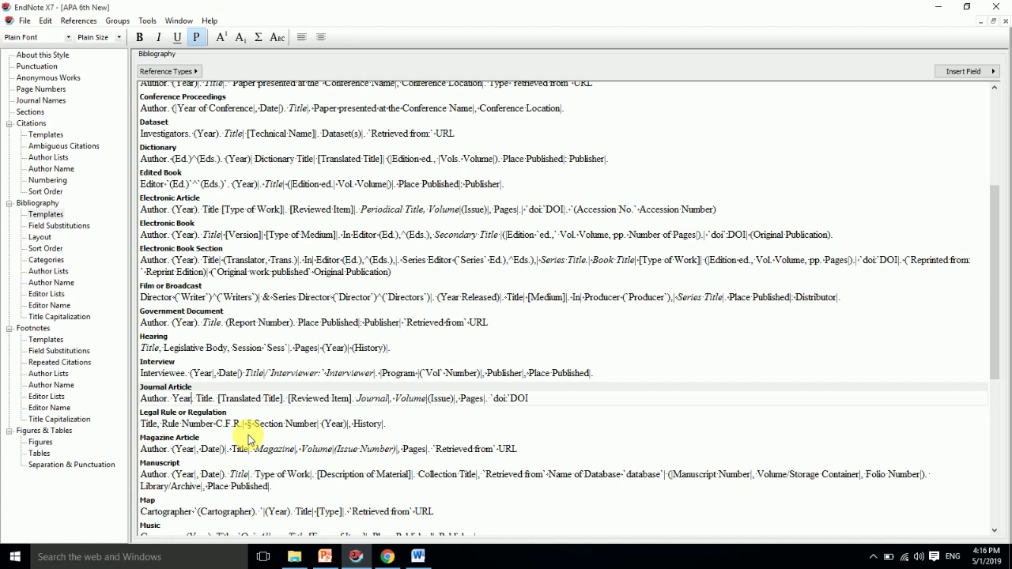
{"action": "left_click", "coordinate": [417, 557]}
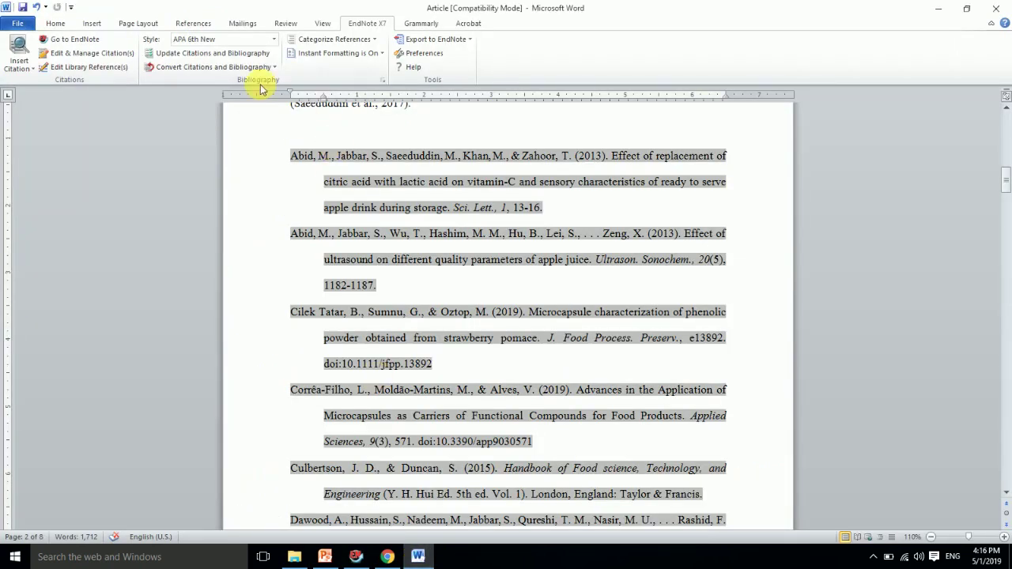
{"action": "left_click", "coordinate": [212, 53]}
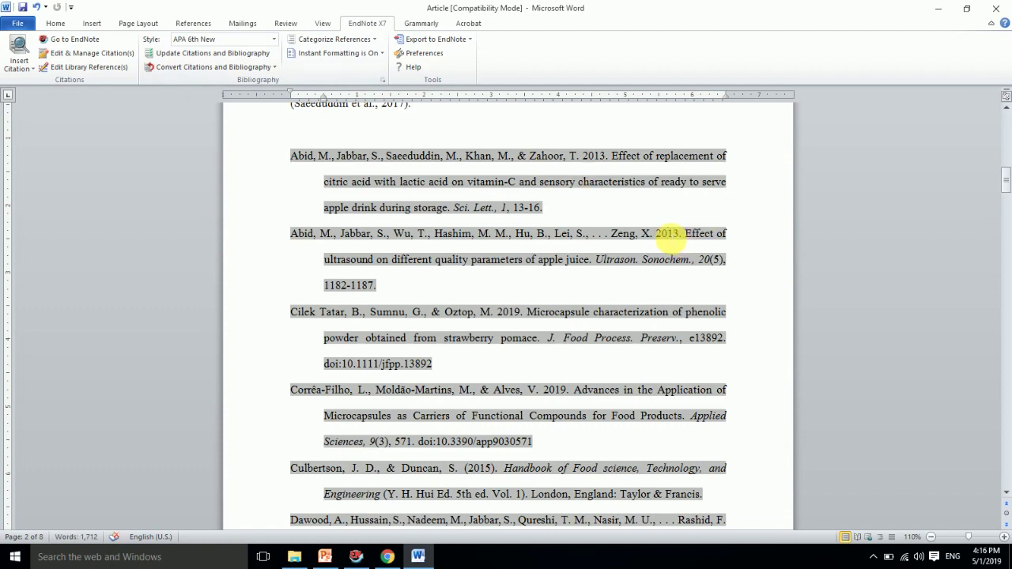
- Compare the references' author lists with the guidelines, set EndNote's bibliography author lists to List all author names, and update the bibliography in Word
{"action": "left_click", "coordinate": [386, 556]}
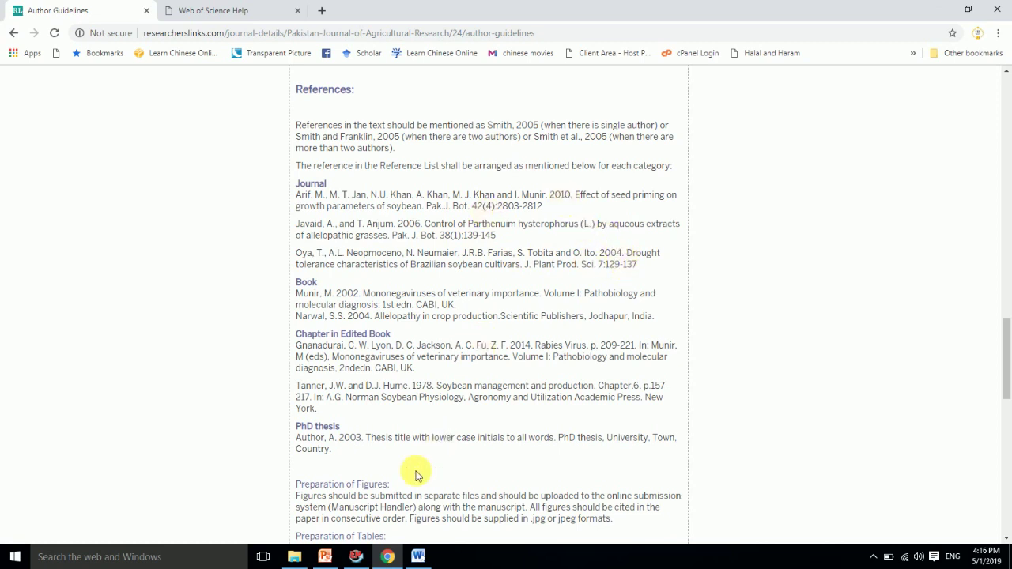
{"action": "left_click", "coordinate": [417, 557]}
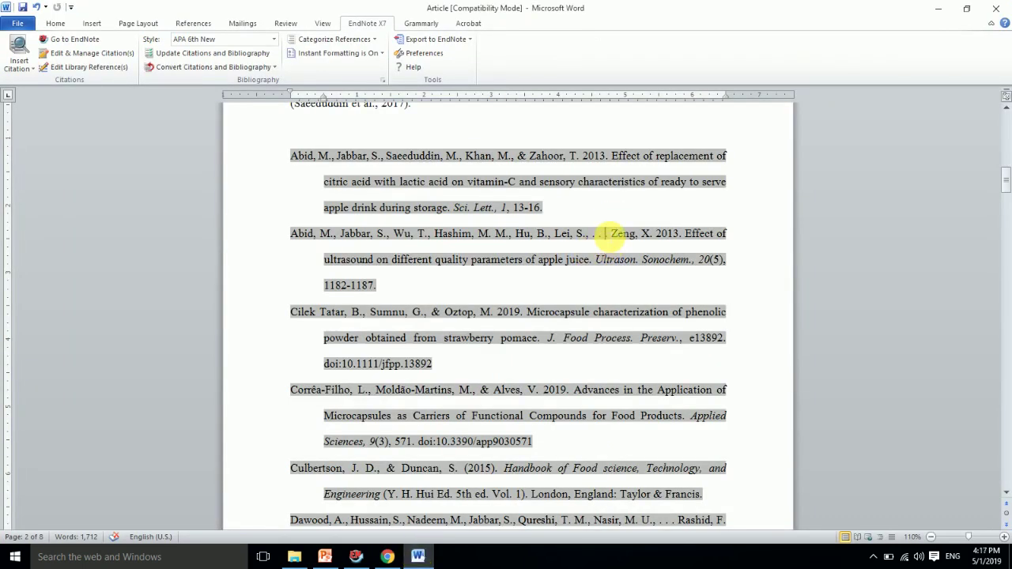
{"action": "left_click", "coordinate": [595, 234]}
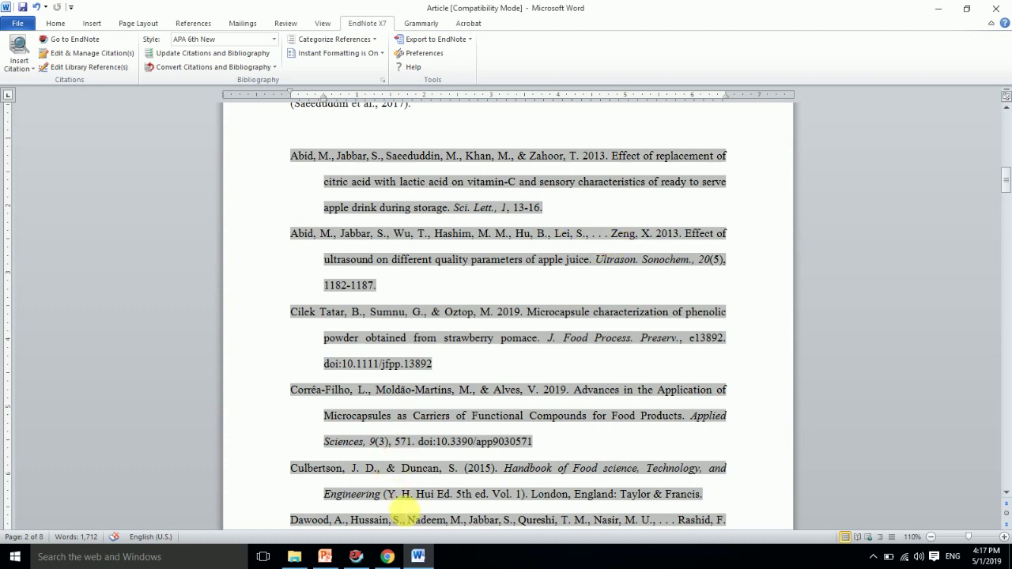
{"action": "left_click", "coordinate": [357, 557]}
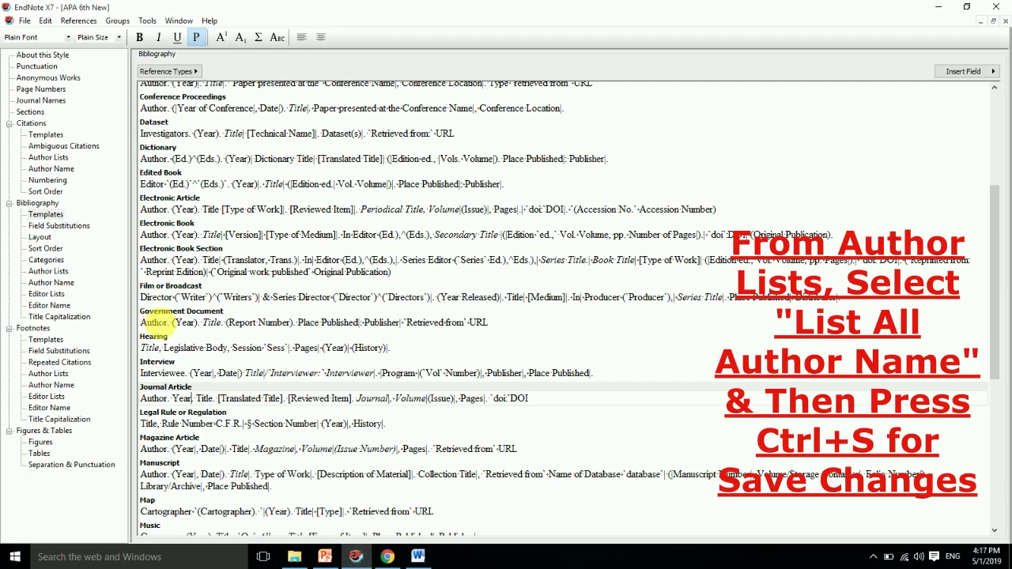
{"action": "left_click", "coordinate": [68, 286]}
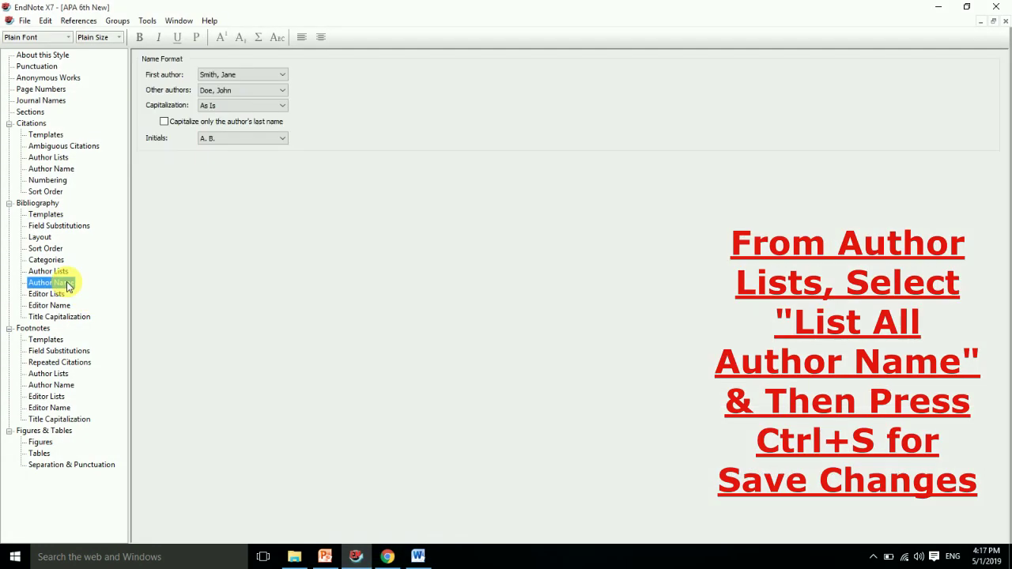
{"action": "left_click", "coordinate": [64, 272]}
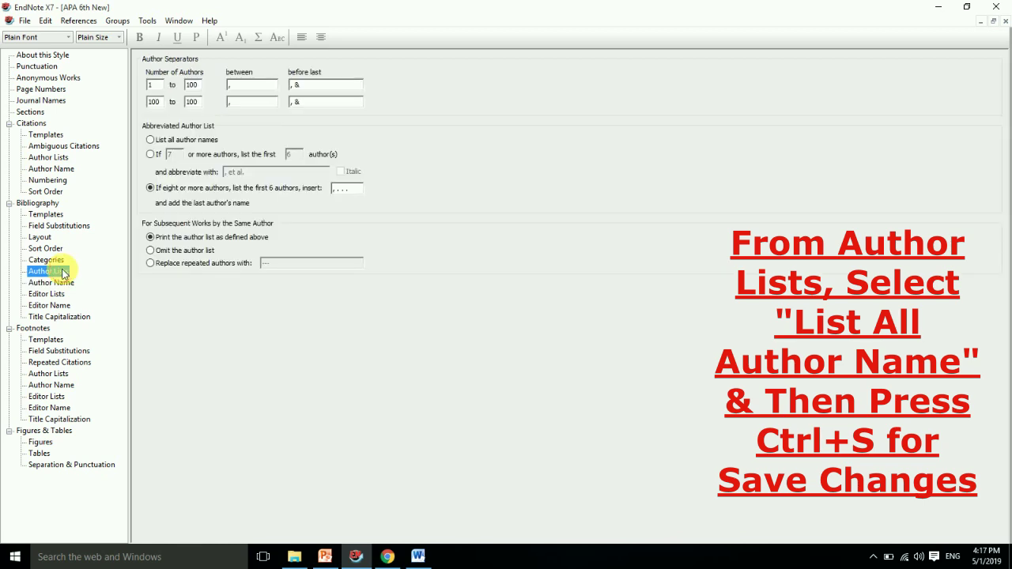
{"action": "left_click", "coordinate": [151, 140]}
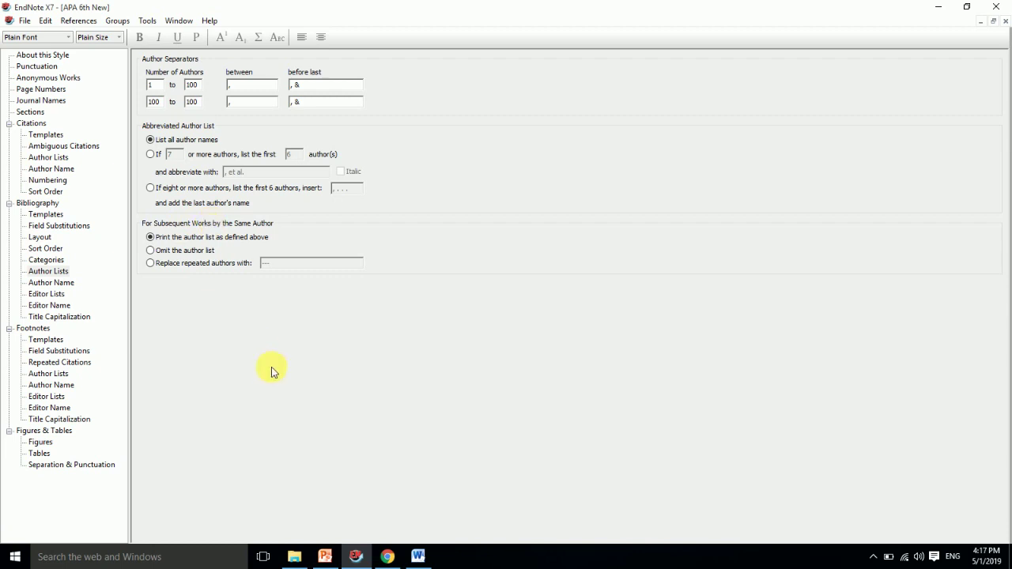
{"action": "left_click", "coordinate": [419, 555]}
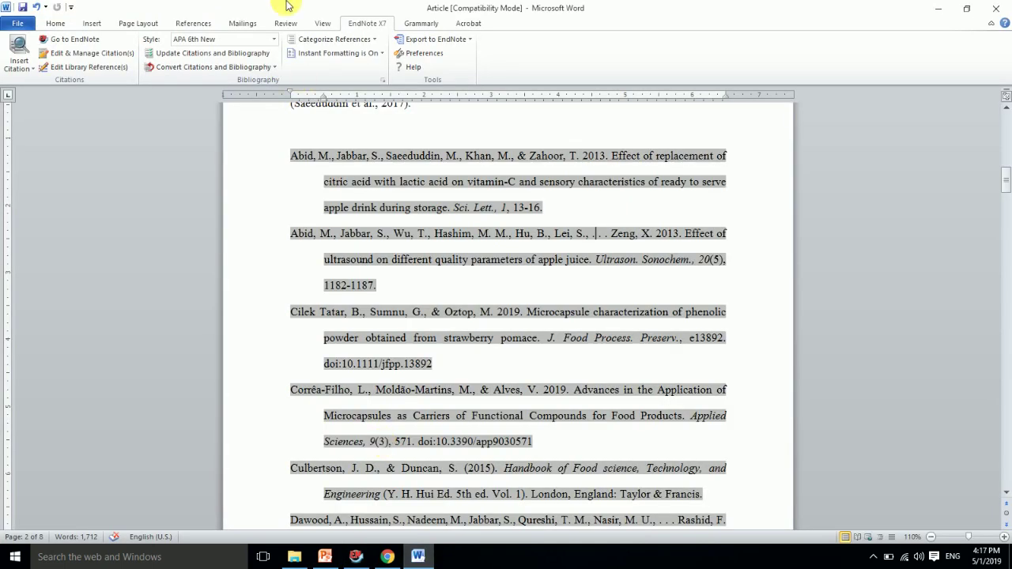
{"action": "left_click", "coordinate": [223, 53]}
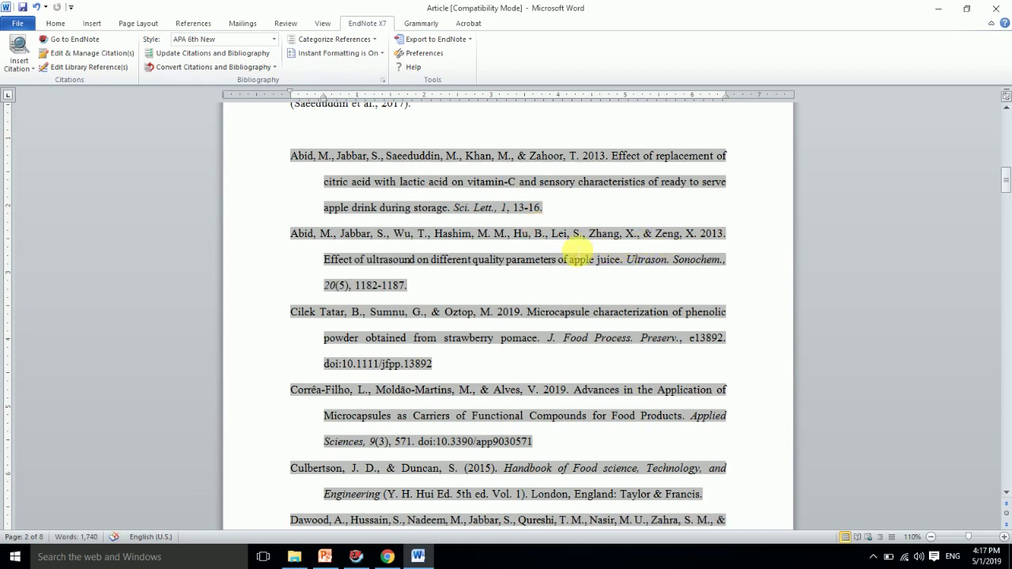
- Check the guidelines' author separators, change both bibliography "before last" separators in EndNote to ", and " with a trailing space, and return to Word
{"action": "left_click", "coordinate": [357, 557]}
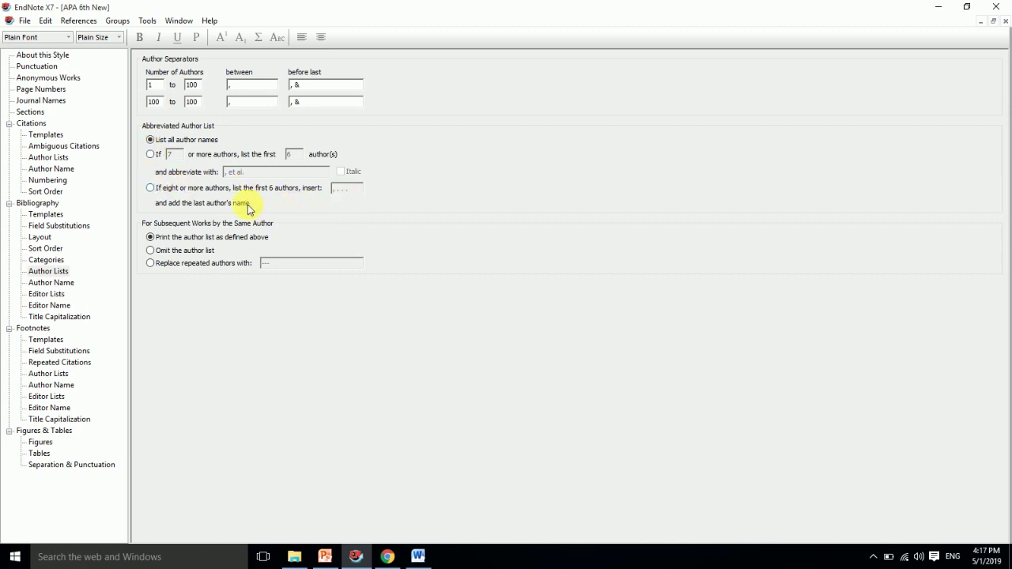
{"action": "left_click", "coordinate": [387, 556]}
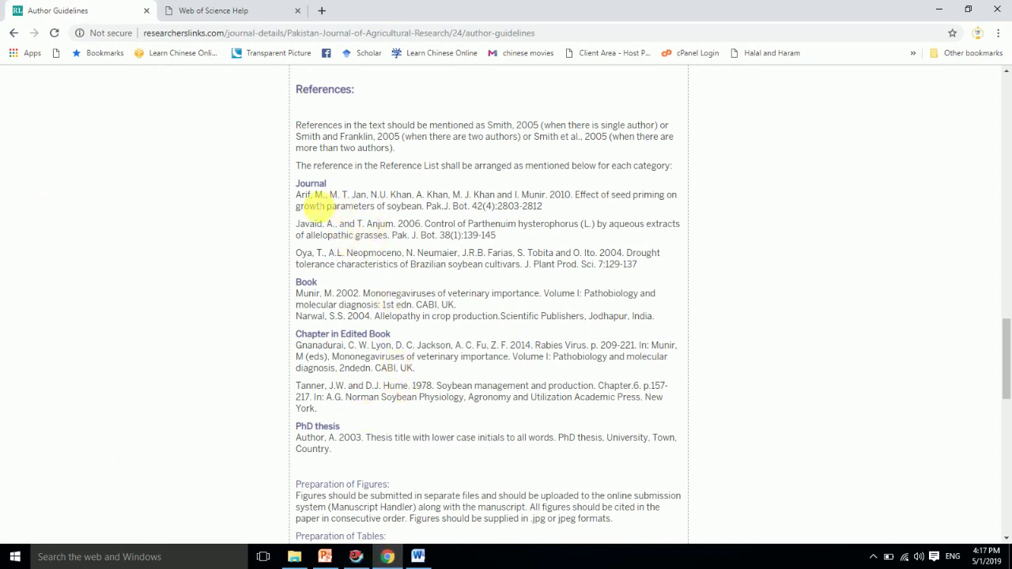
{"action": "left_click", "coordinate": [427, 559]}
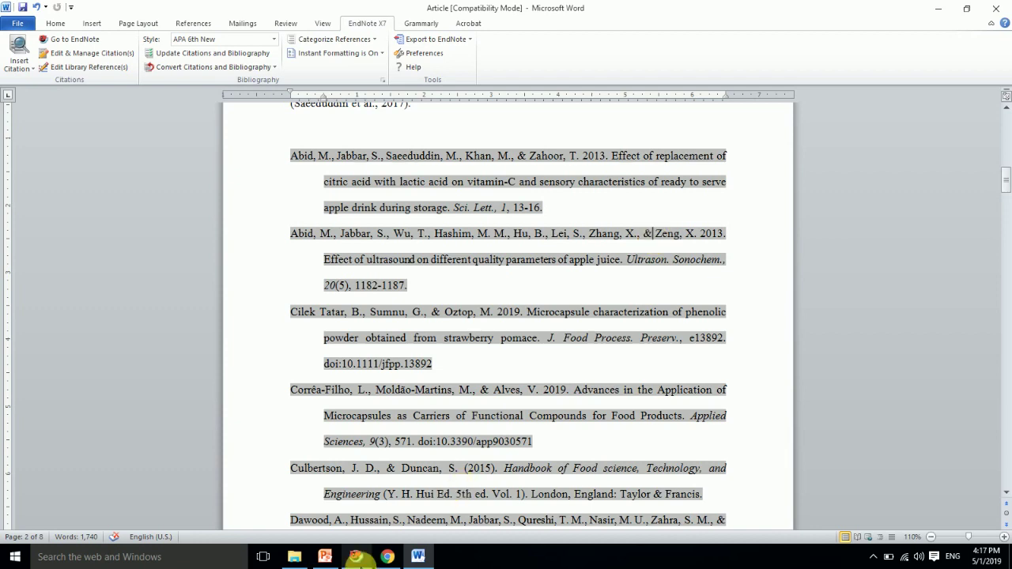
{"action": "left_click", "coordinate": [400, 559]}
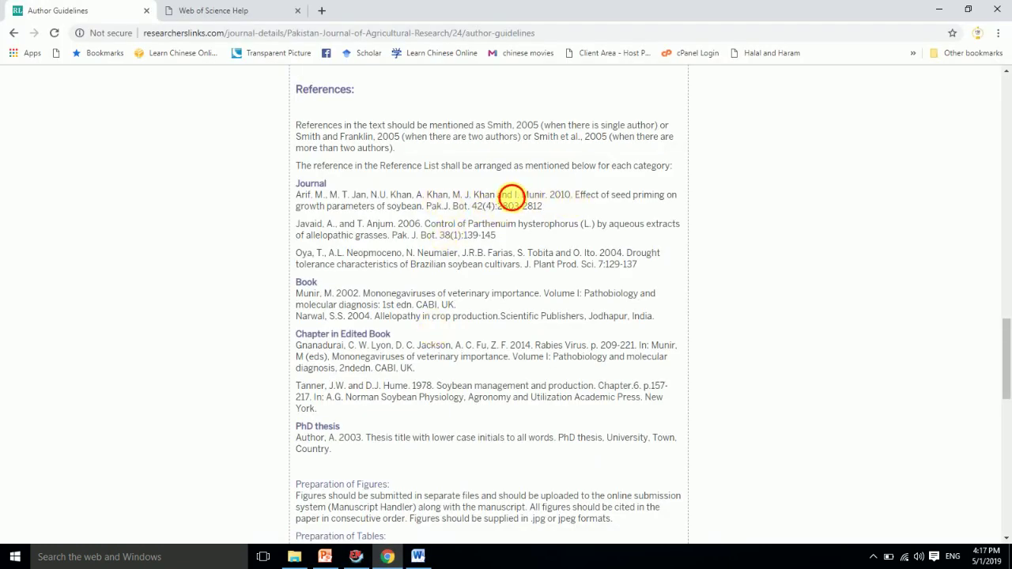
{"action": "left_click", "coordinate": [418, 557]}
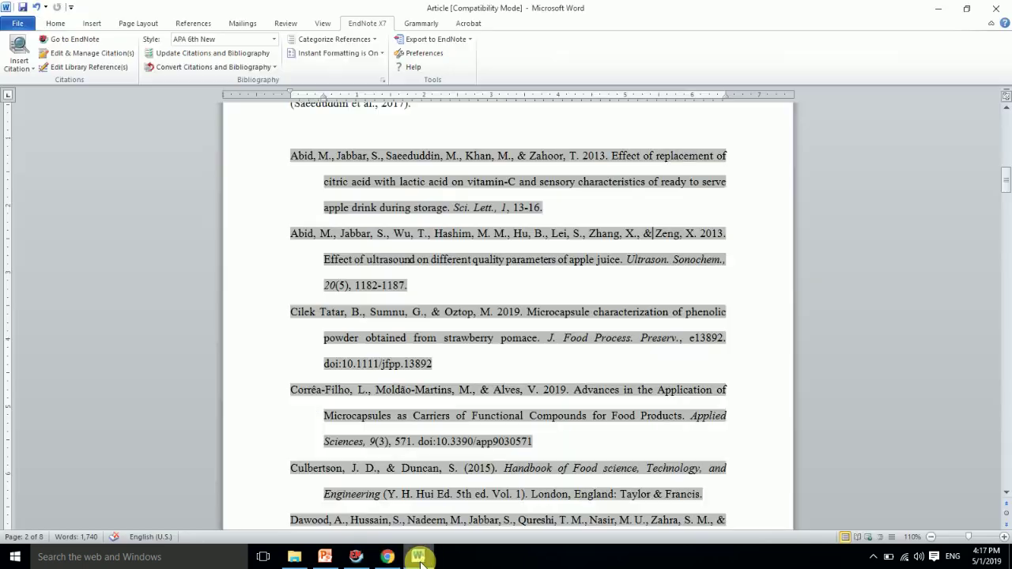
{"action": "left_click", "coordinate": [355, 557]}
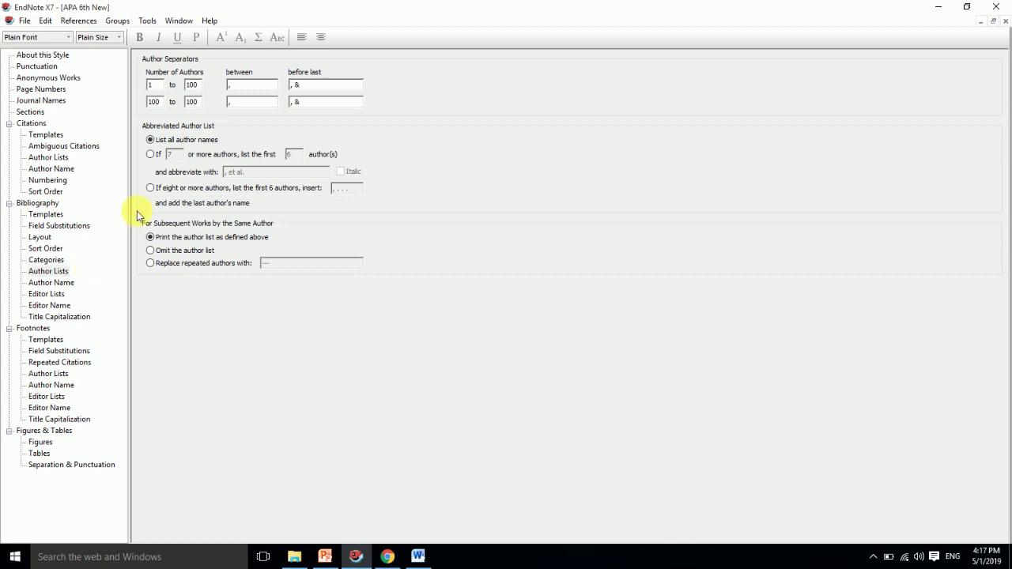
{"action": "left_click", "coordinate": [60, 274]}
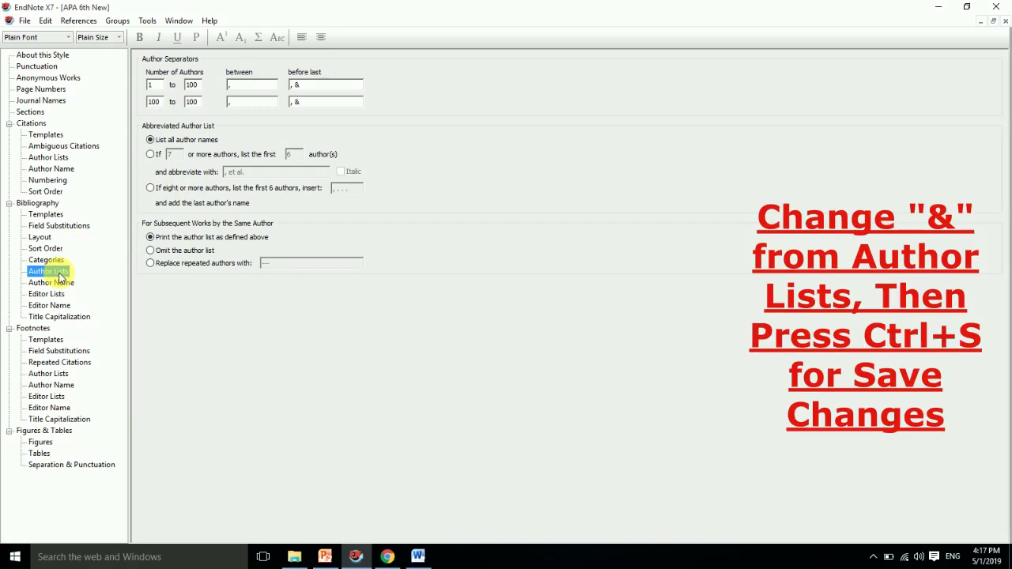
{"action": "left_click", "coordinate": [302, 86]}
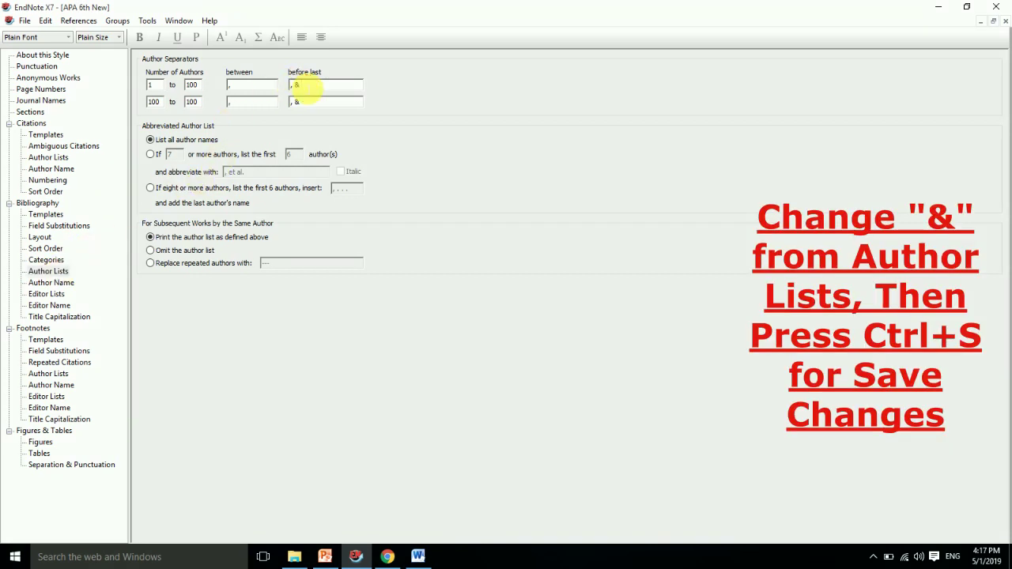
{"action": "type", "text": "an"}
{"action": "key", "text": "BackSpace"}
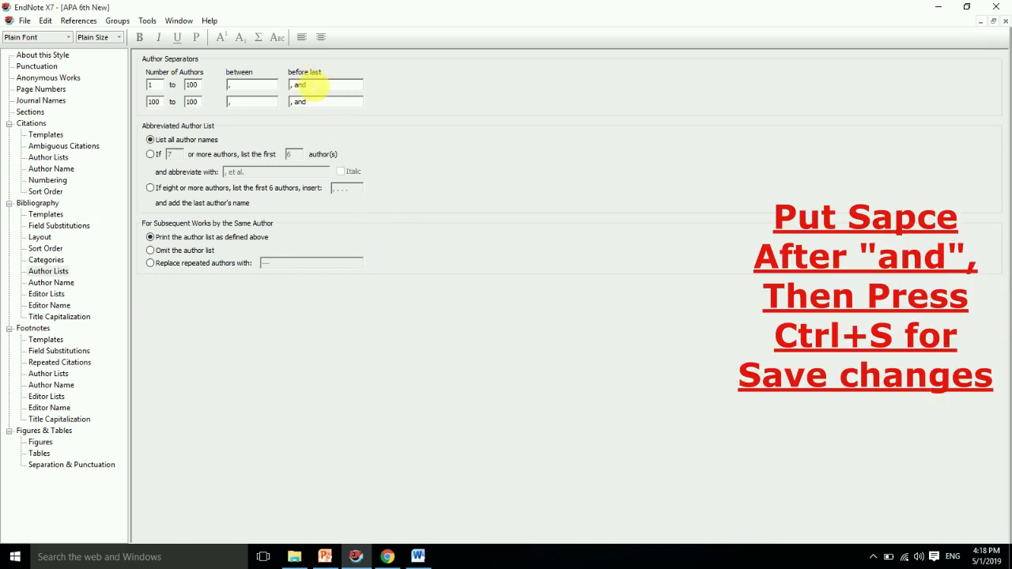
{"action": "left_click", "coordinate": [313, 88]}
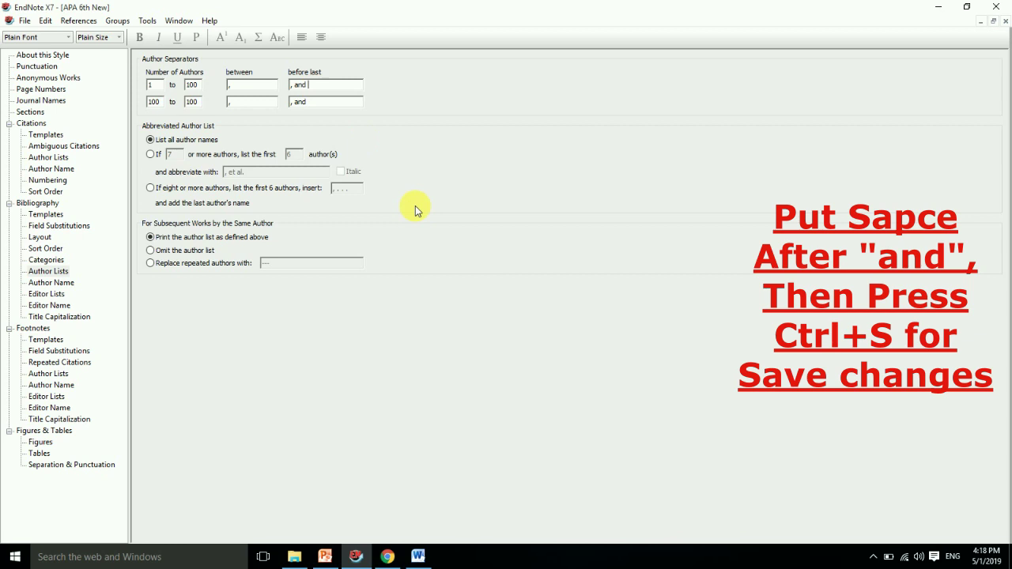
{"action": "left_click", "coordinate": [418, 556]}
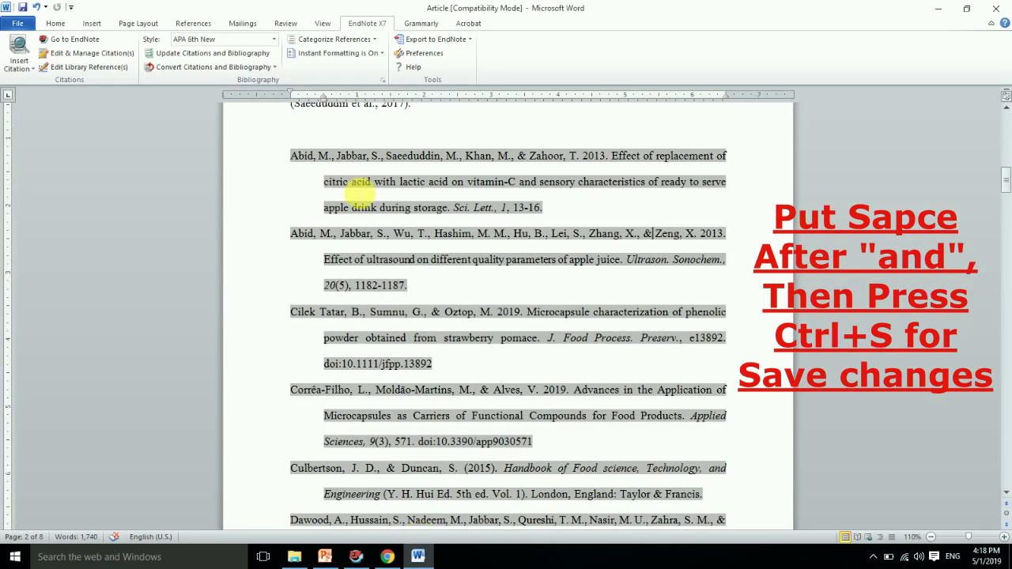
- Update the article's citations and bibliography, and check the author separators against the journal's author guidelines in Chrome
{"action": "left_click", "coordinate": [227, 54]}
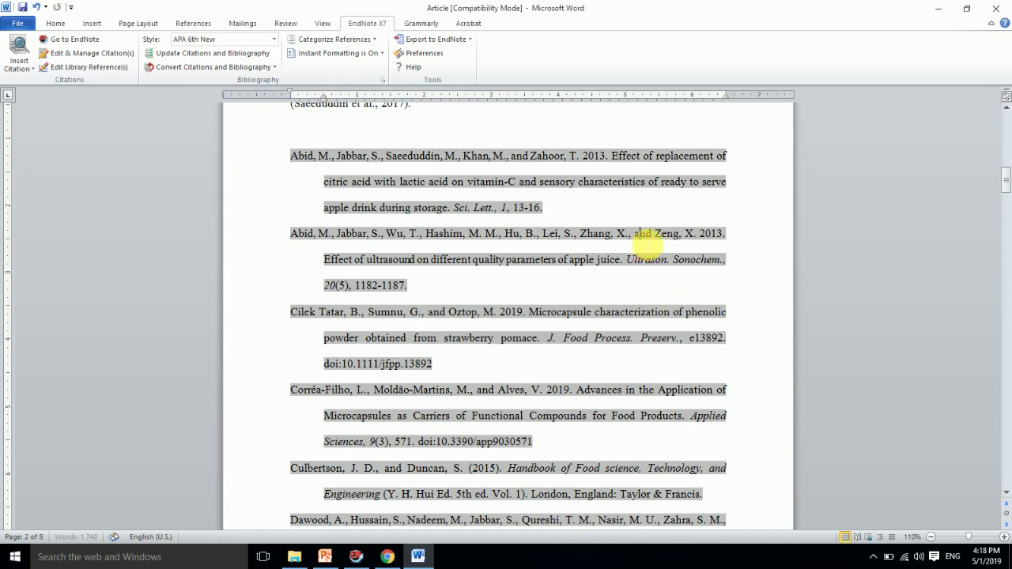
{"action": "left_click", "coordinate": [387, 556]}
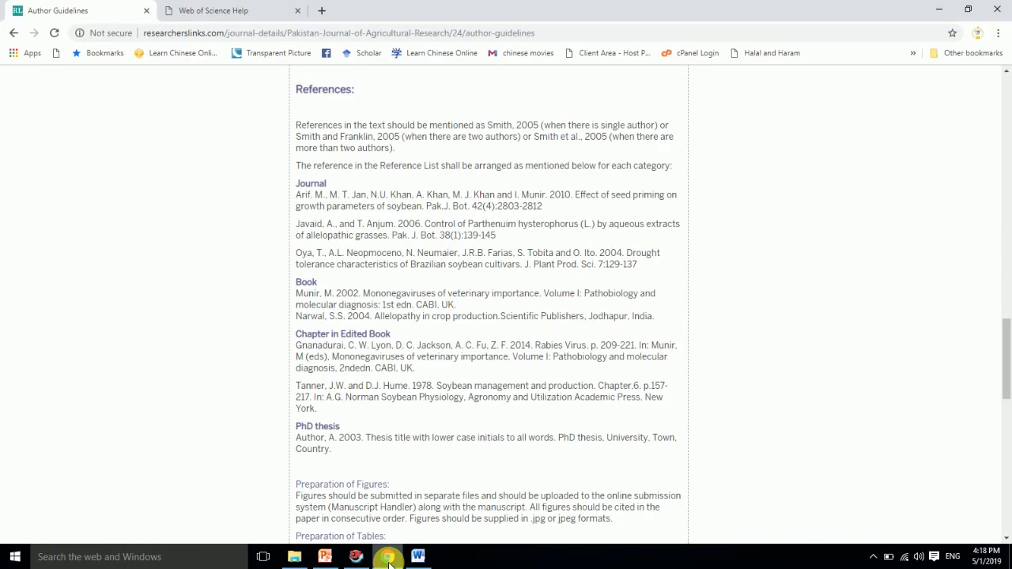
{"action": "left_click", "coordinate": [388, 557]}
{"action": "left_click", "coordinate": [387, 556]}
{"action": "left_click", "coordinate": [387, 557]}
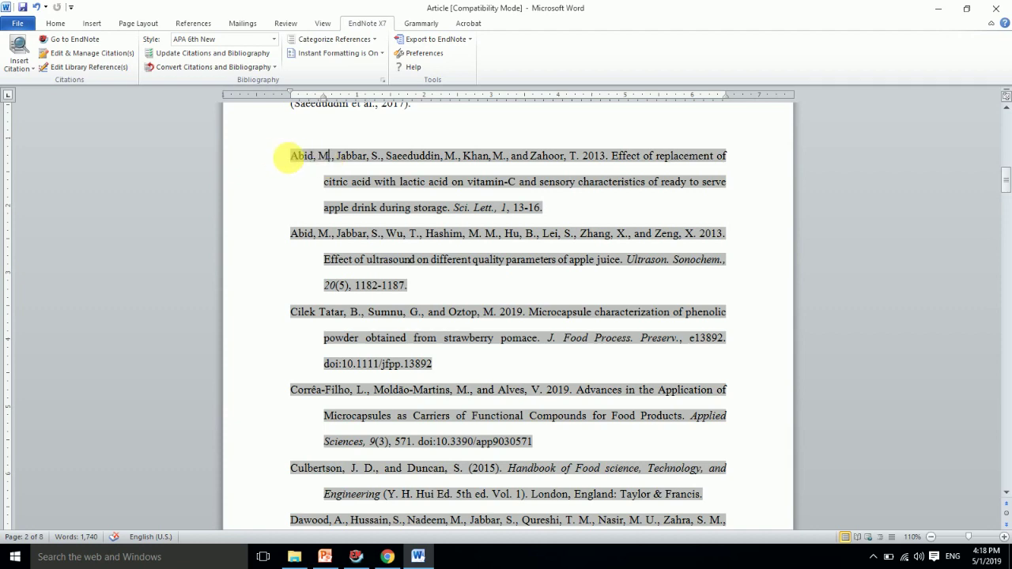
- In EndNote, set the bibliography's first author name format to Jane Smith and update the bibliography in Word
{"action": "left_click", "coordinate": [354, 558]}
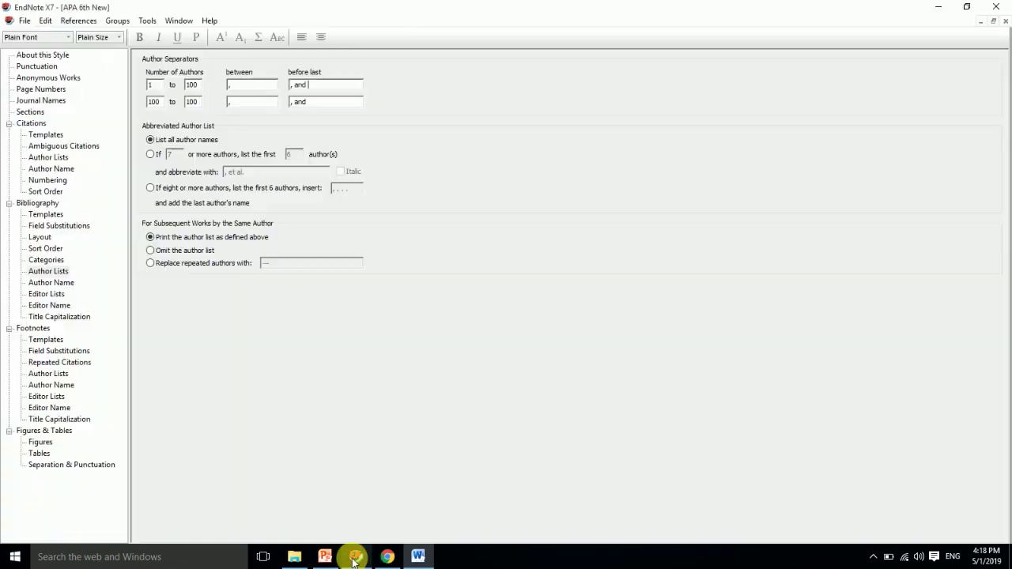
{"action": "left_click", "coordinate": [63, 283]}
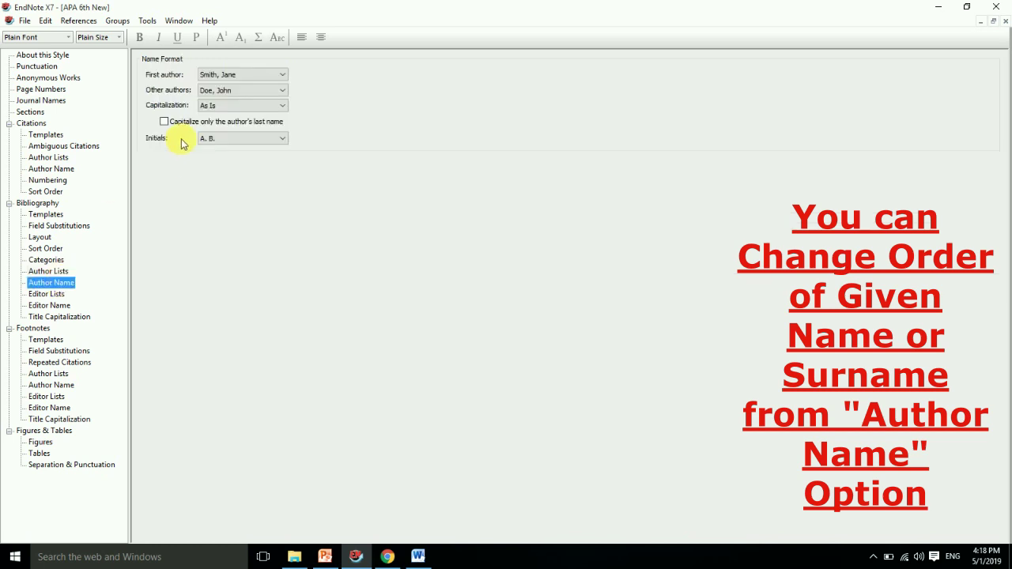
{"action": "left_click", "coordinate": [234, 75]}
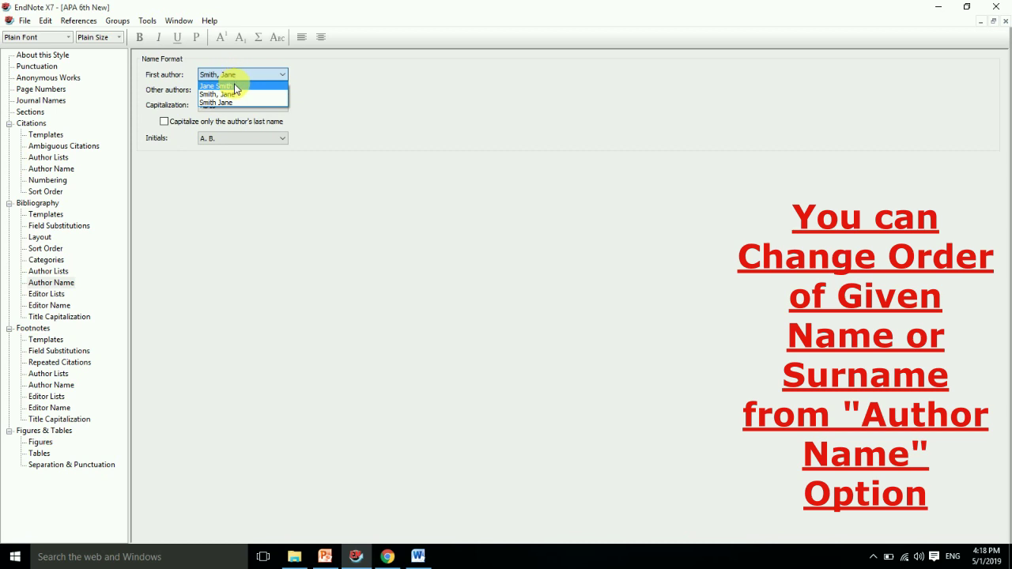
{"action": "left_click", "coordinate": [235, 86]}
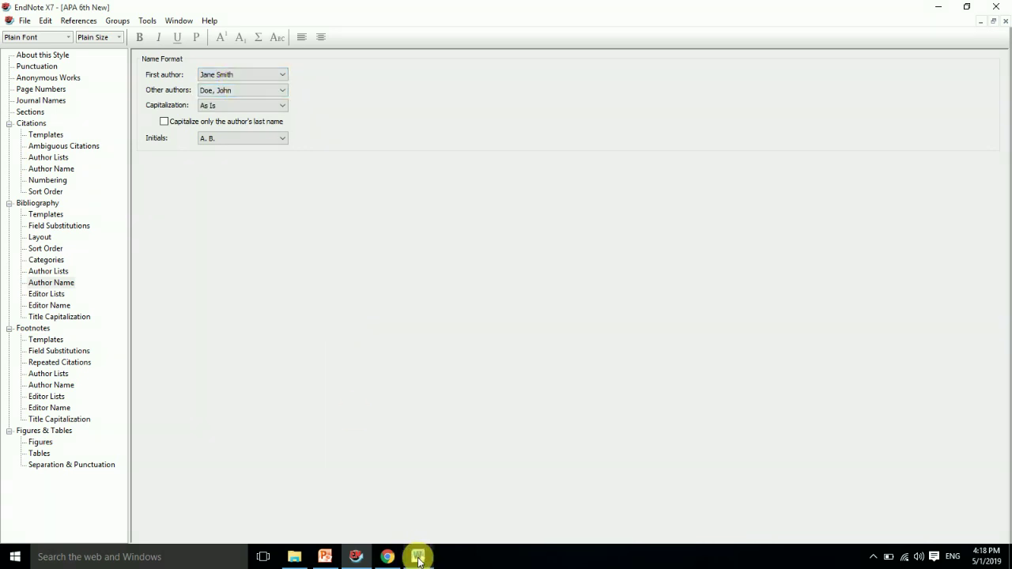
{"action": "left_click", "coordinate": [395, 506]}
{"action": "left_click", "coordinate": [166, 53]}
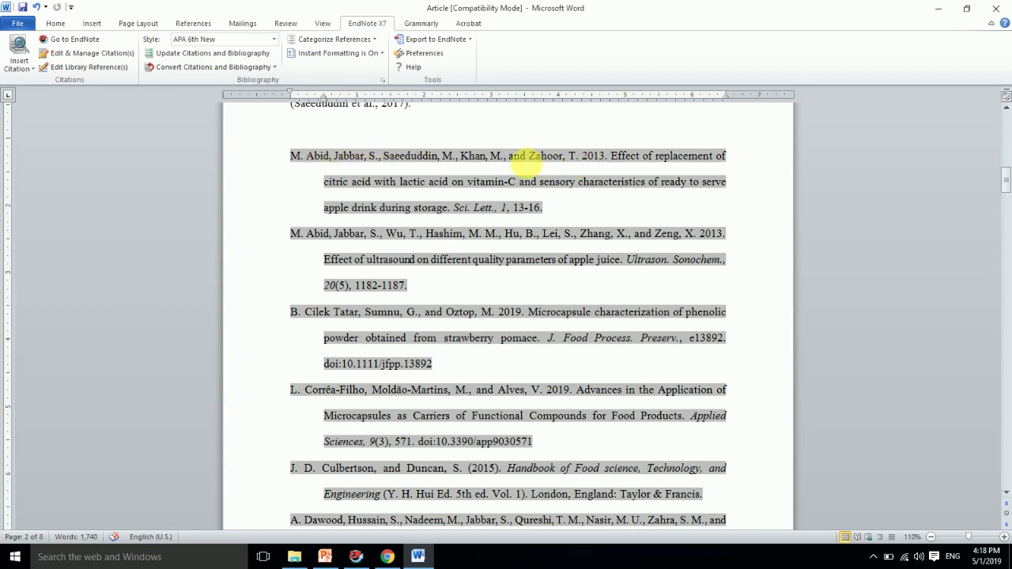
- In EndNote, set the other authors' name format to John Doe and update the bibliography in Word
{"action": "left_click", "coordinate": [358, 556]}
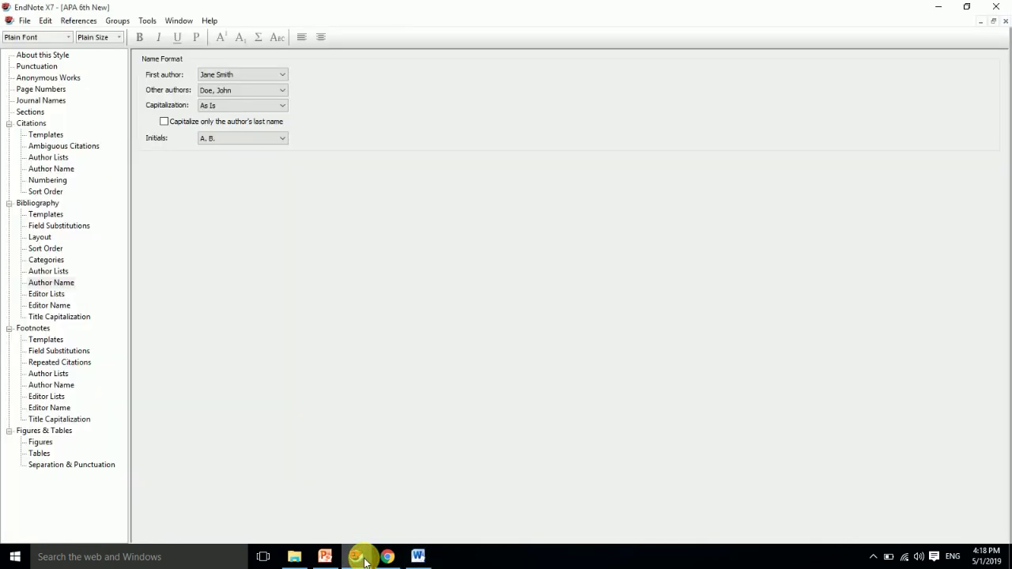
{"action": "left_click", "coordinate": [219, 91]}
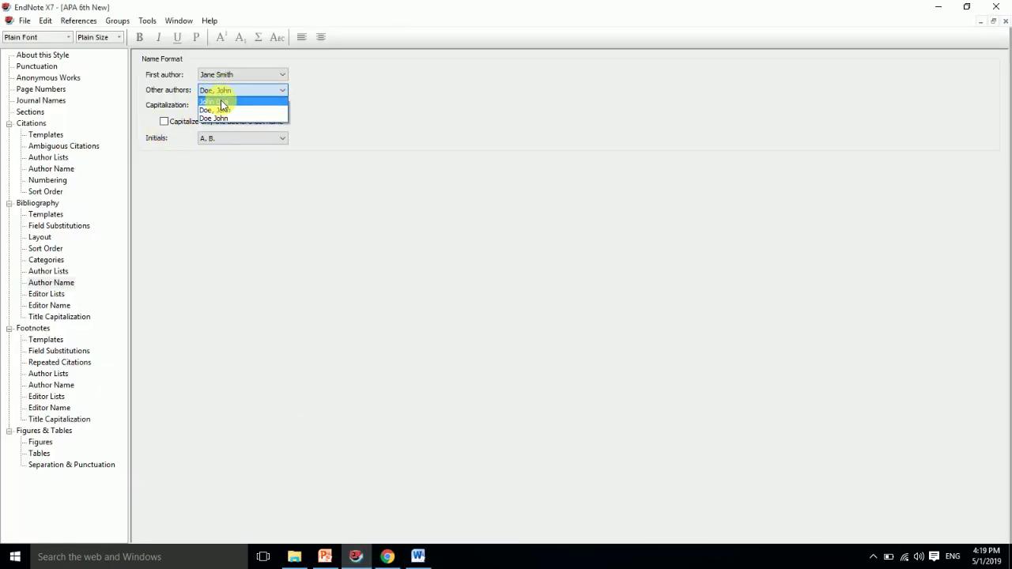
{"action": "left_click", "coordinate": [221, 101]}
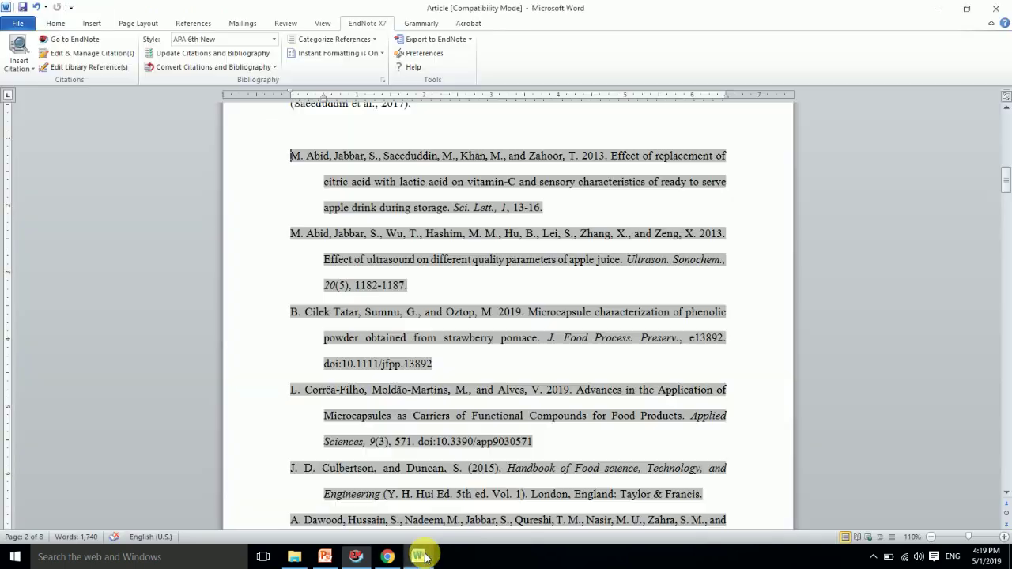
{"action": "left_click", "coordinate": [418, 555]}
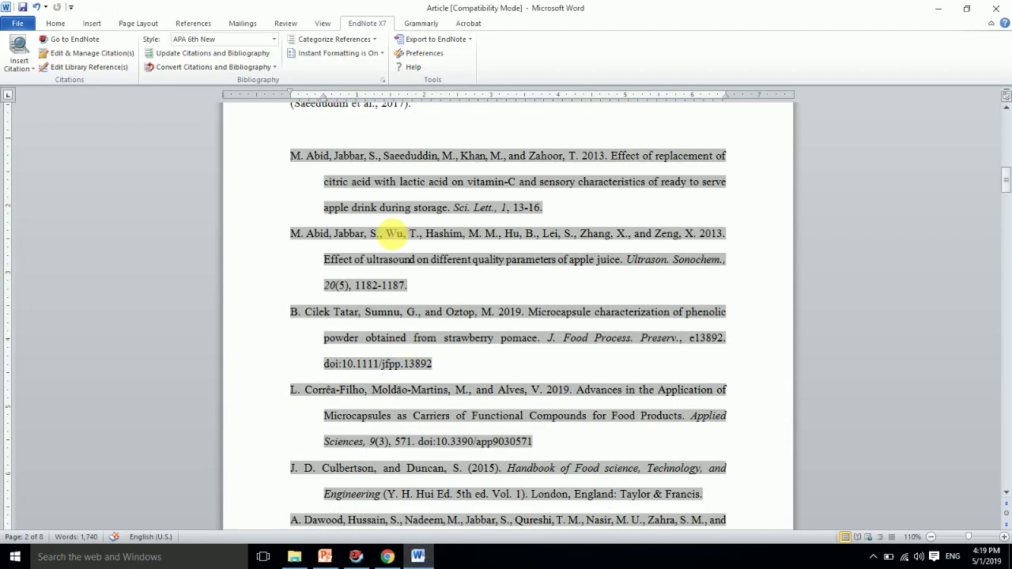
{"action": "left_click", "coordinate": [254, 53]}
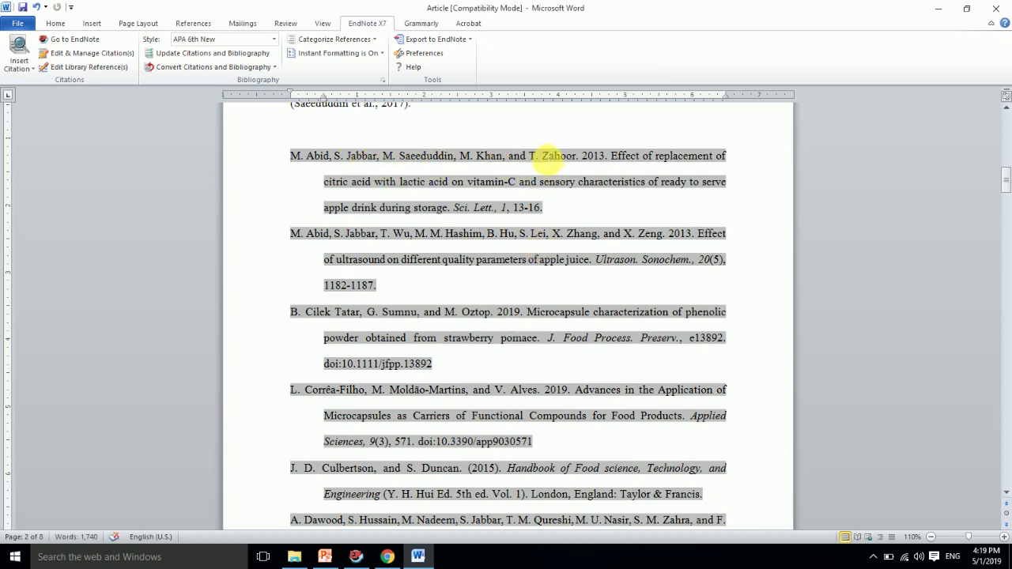
- In EndNote, set the name formats to Smith, Jane for the first author and Doe, John for others, and update Word's bibliography
{"action": "left_click", "coordinate": [356, 556]}
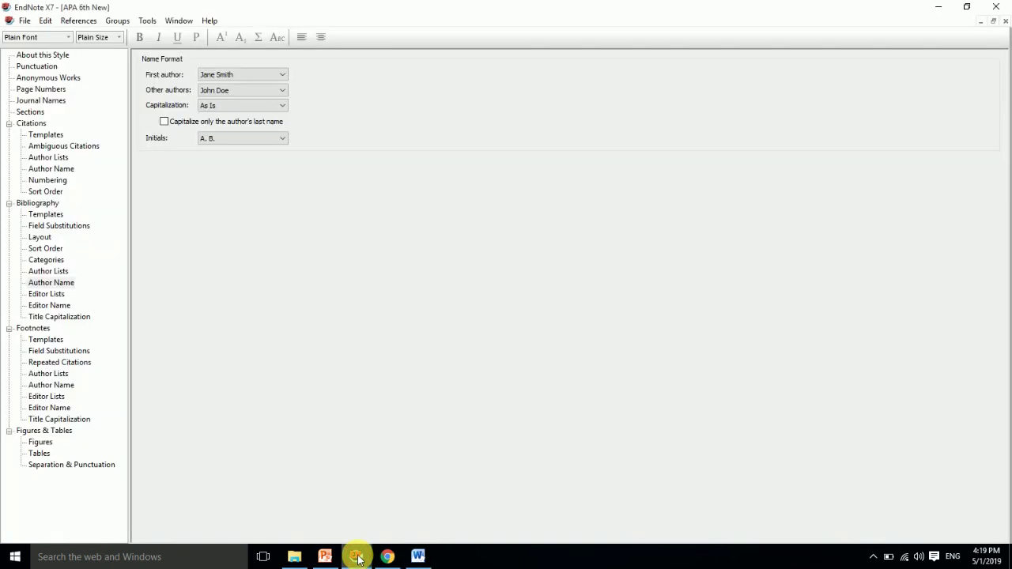
{"action": "left_click", "coordinate": [247, 92]}
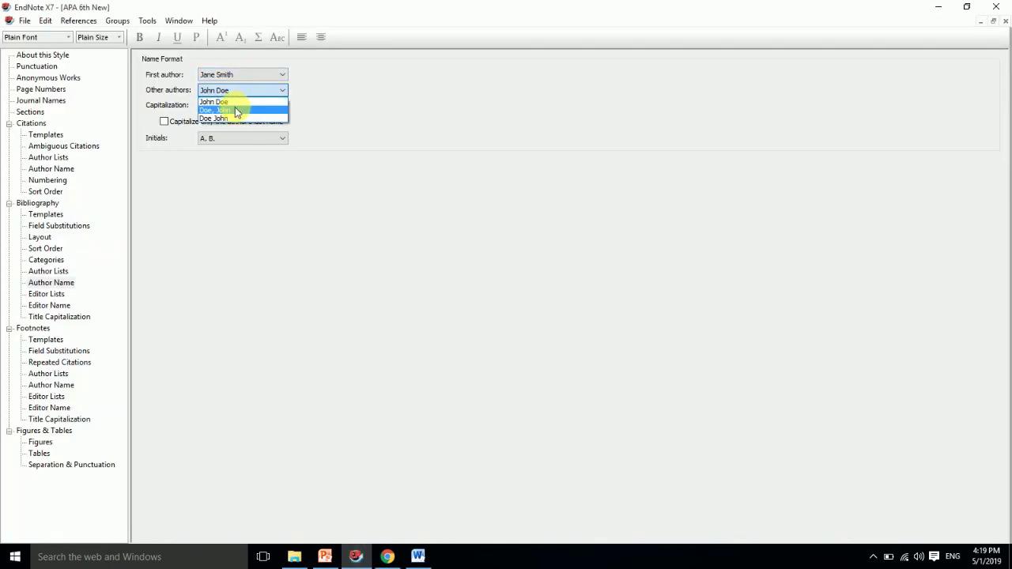
{"action": "left_click", "coordinate": [235, 111]}
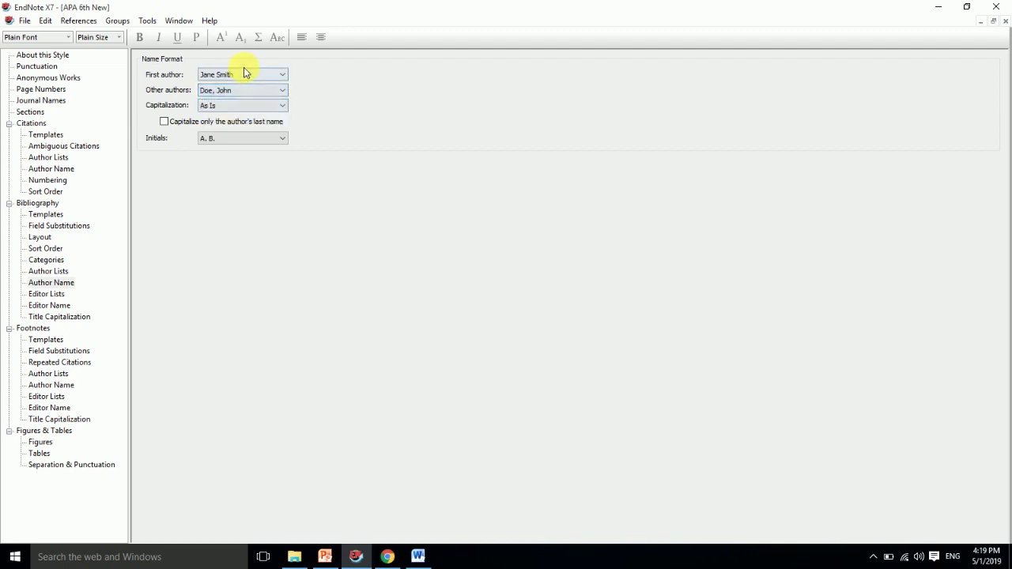
{"action": "left_click", "coordinate": [235, 74]}
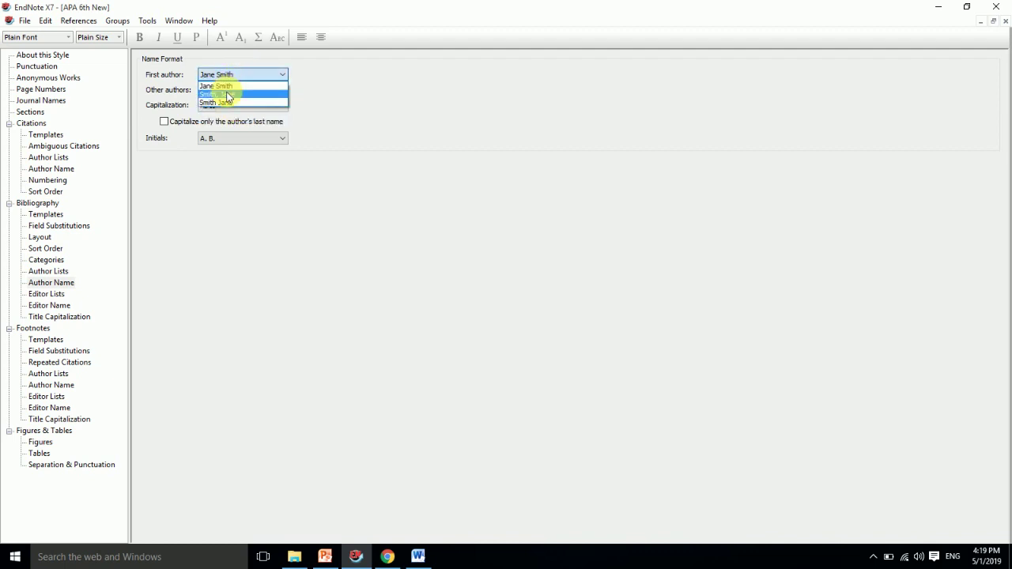
{"action": "left_click", "coordinate": [228, 95]}
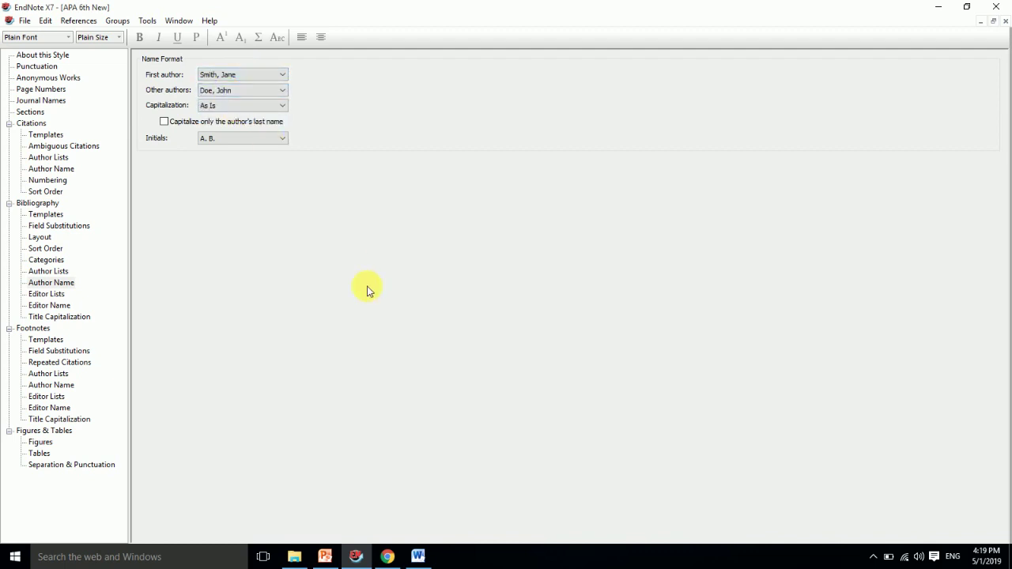
{"action": "left_click", "coordinate": [417, 556]}
{"action": "left_click", "coordinate": [227, 52]}
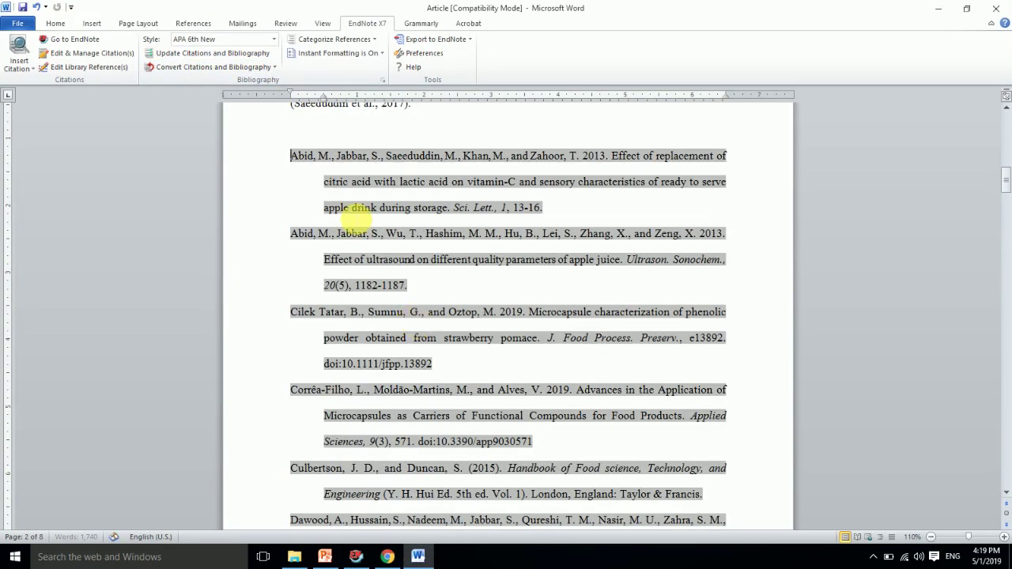
- Following the journal's reference examples in Chrome, set EndNote's other authors format to John Doe, keeping Smith, Jane first, and update Word's bibliography
{"action": "left_click", "coordinate": [386, 553]}
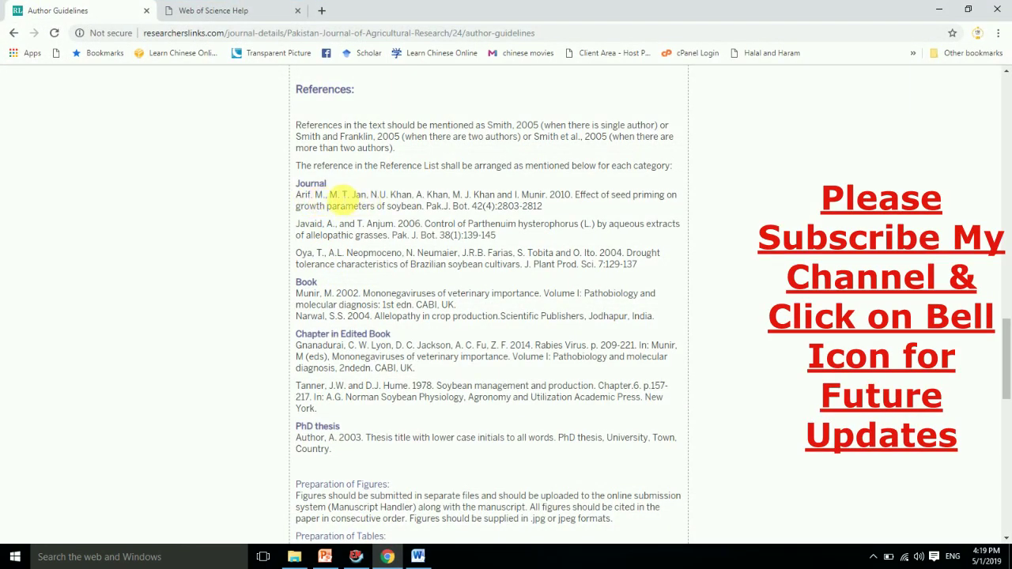
{"action": "left_click", "coordinate": [418, 557]}
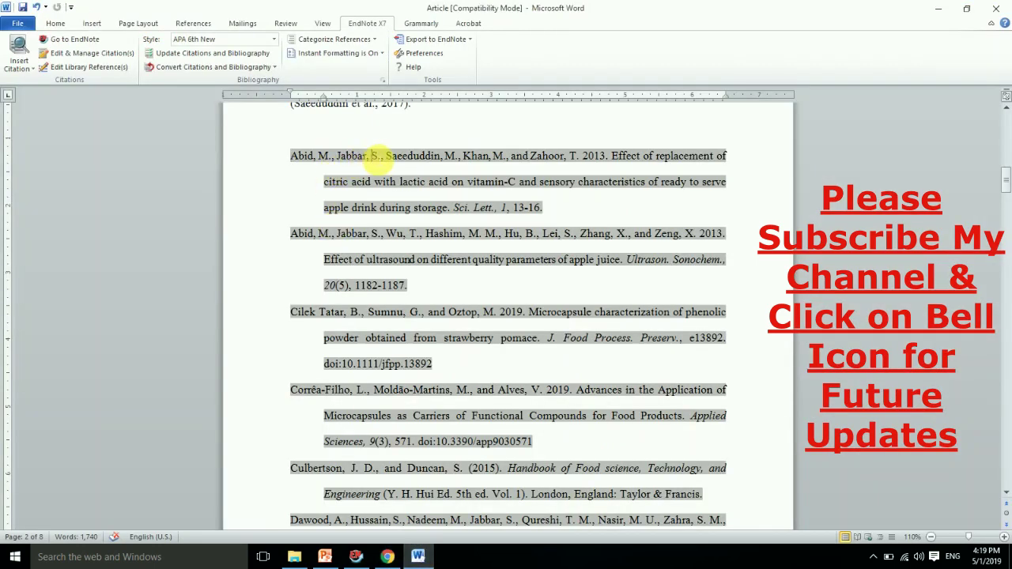
{"action": "left_click", "coordinate": [355, 557]}
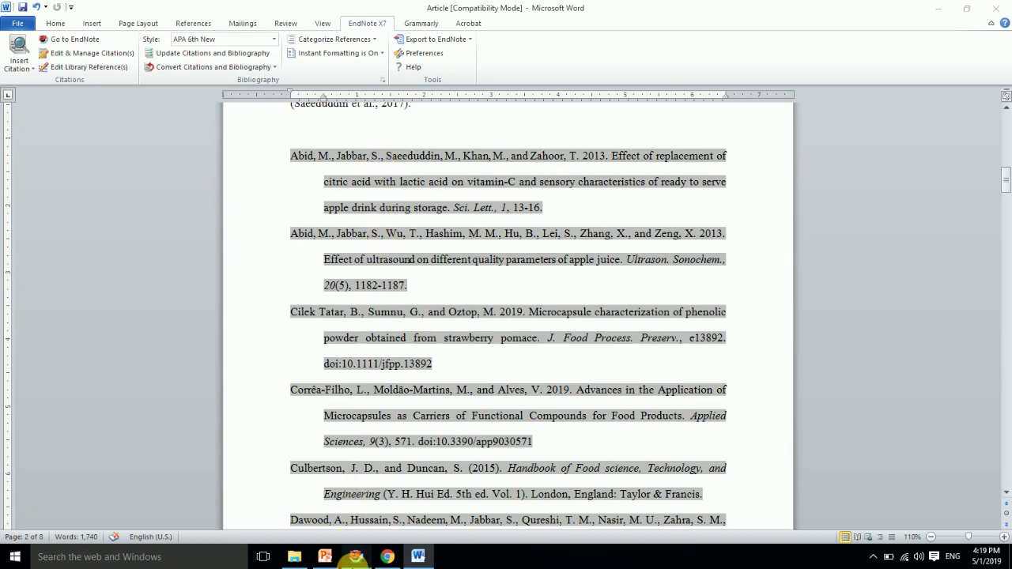
{"action": "left_click", "coordinate": [231, 92]}
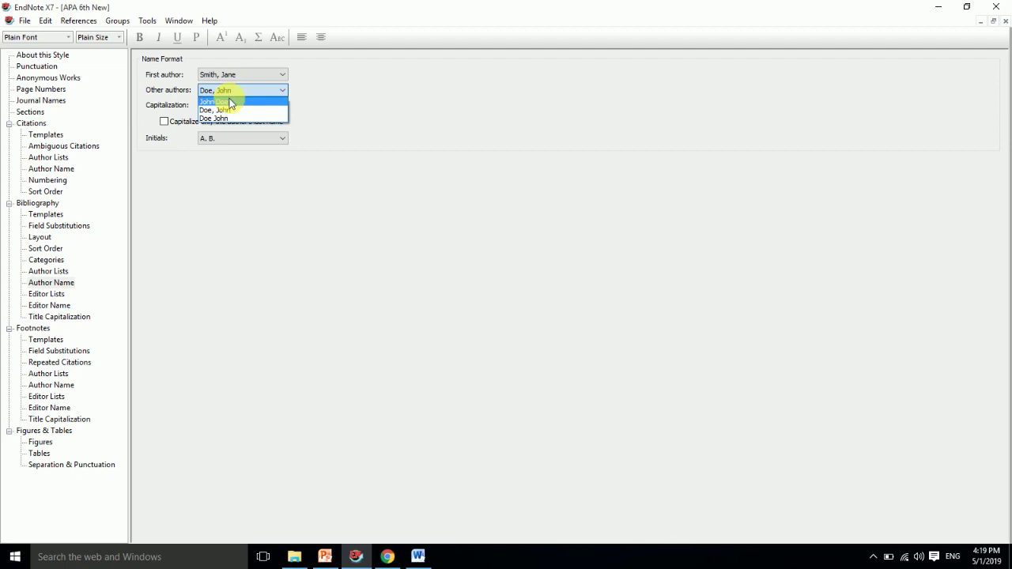
{"action": "left_click", "coordinate": [229, 100]}
{"action": "left_click", "coordinate": [246, 74]}
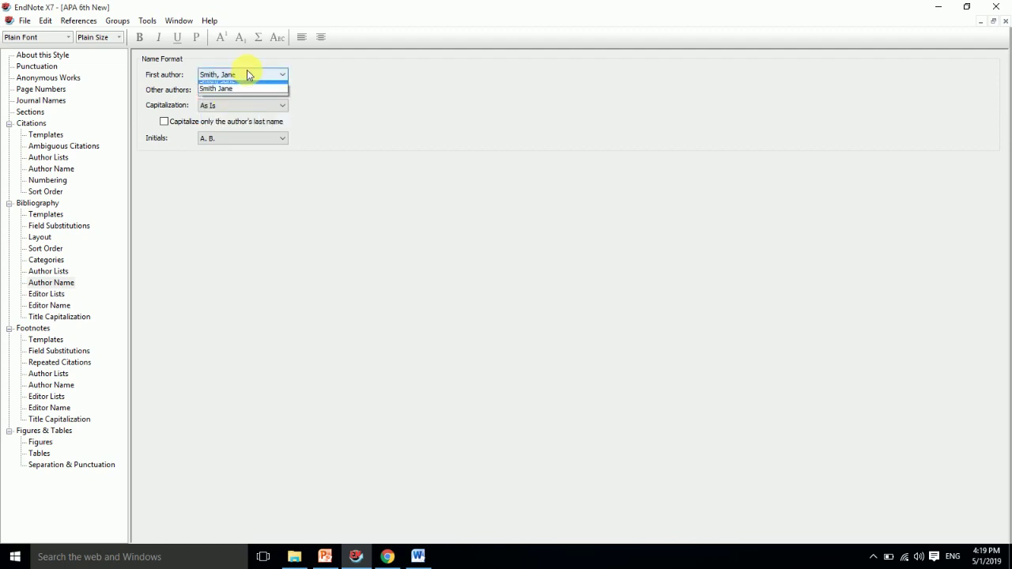
{"action": "left_click", "coordinate": [247, 74]}
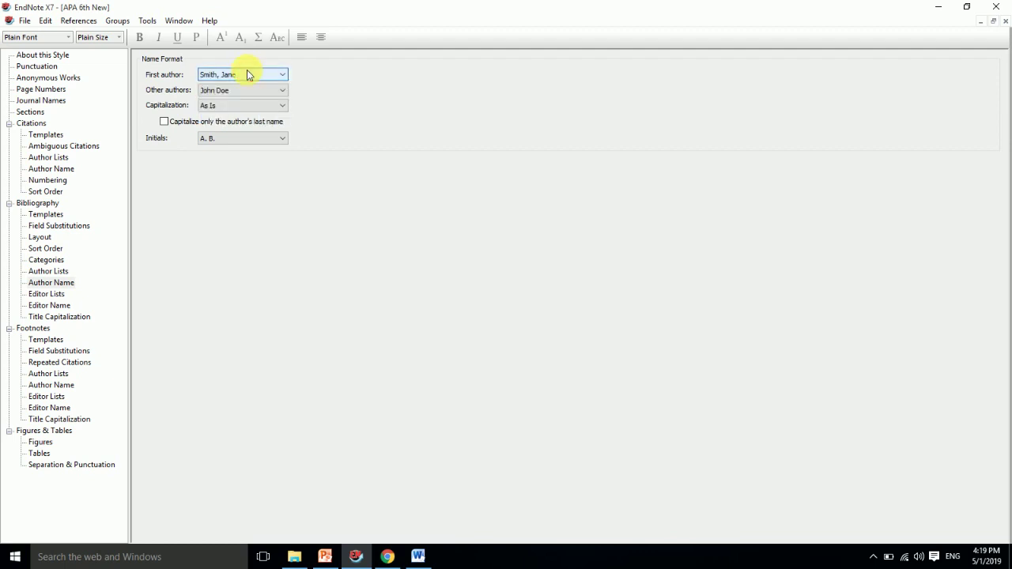
{"action": "left_click", "coordinate": [232, 91]}
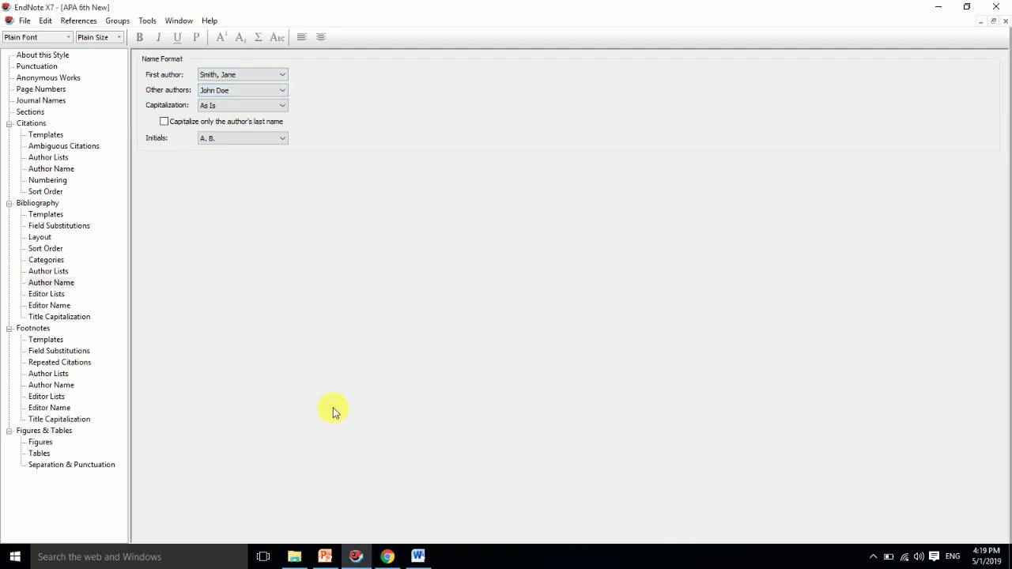
{"action": "left_click", "coordinate": [418, 557]}
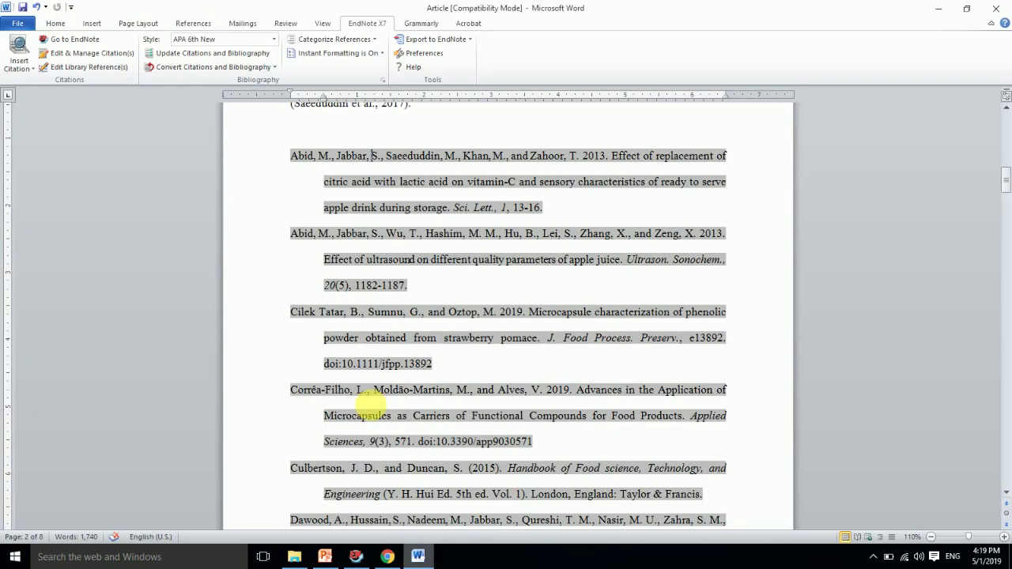
{"action": "left_click", "coordinate": [197, 57]}
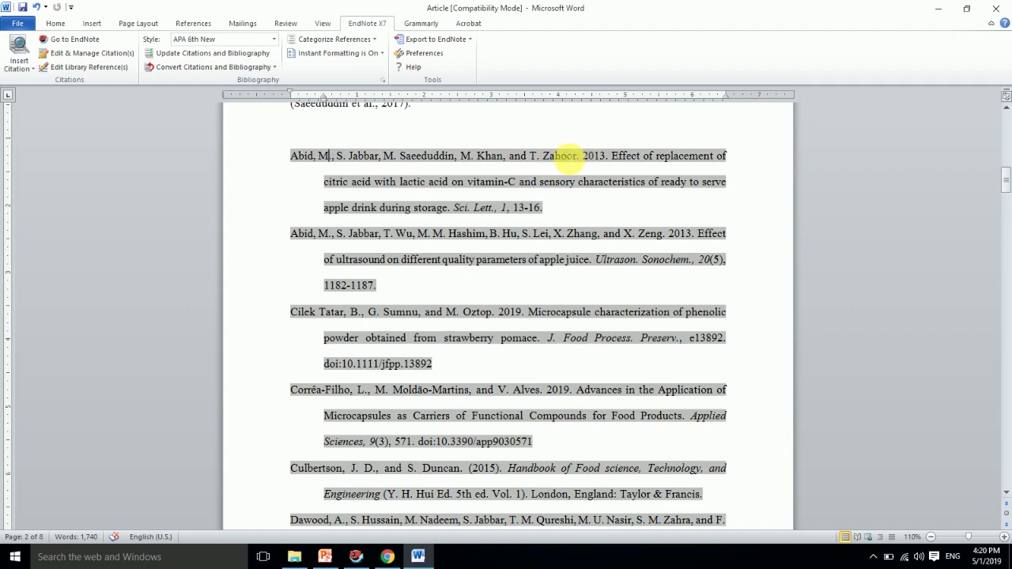
- Review the reference list in Word against the journal's reference examples in Chrome and the author name settings in EndNote
{"action": "left_click", "coordinate": [385, 557]}
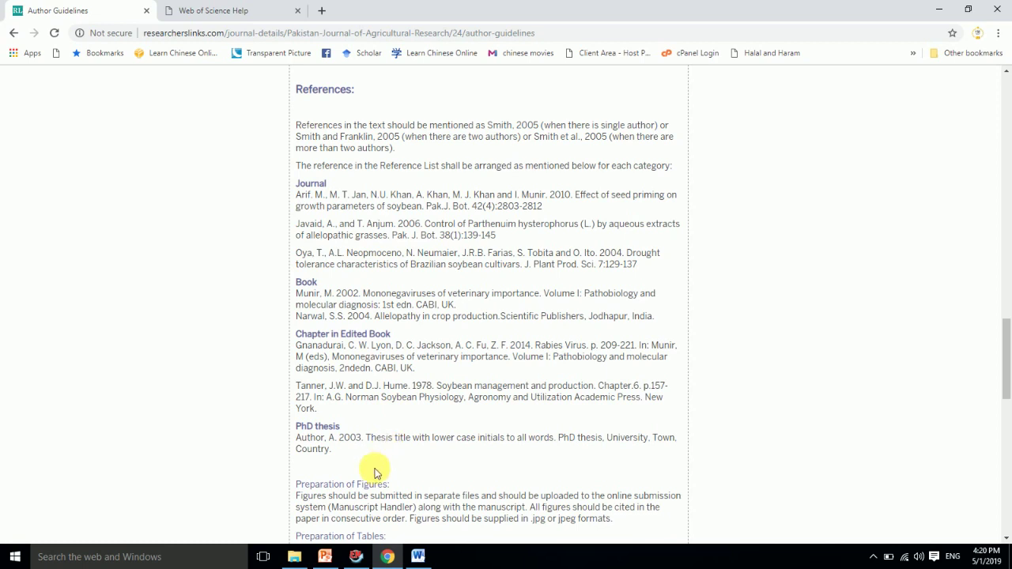
{"action": "left_click", "coordinate": [418, 557]}
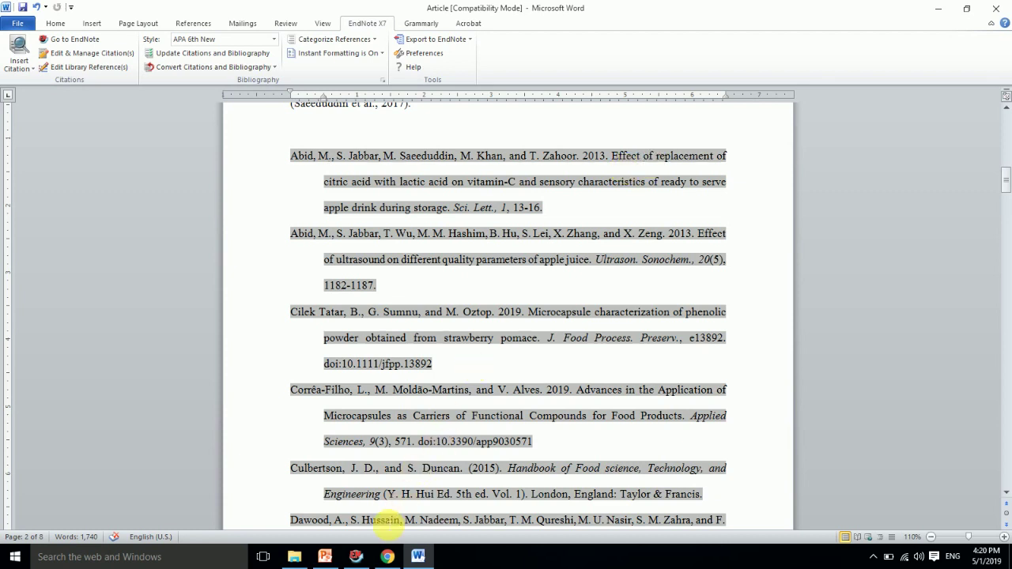
{"action": "left_click", "coordinate": [356, 557]}
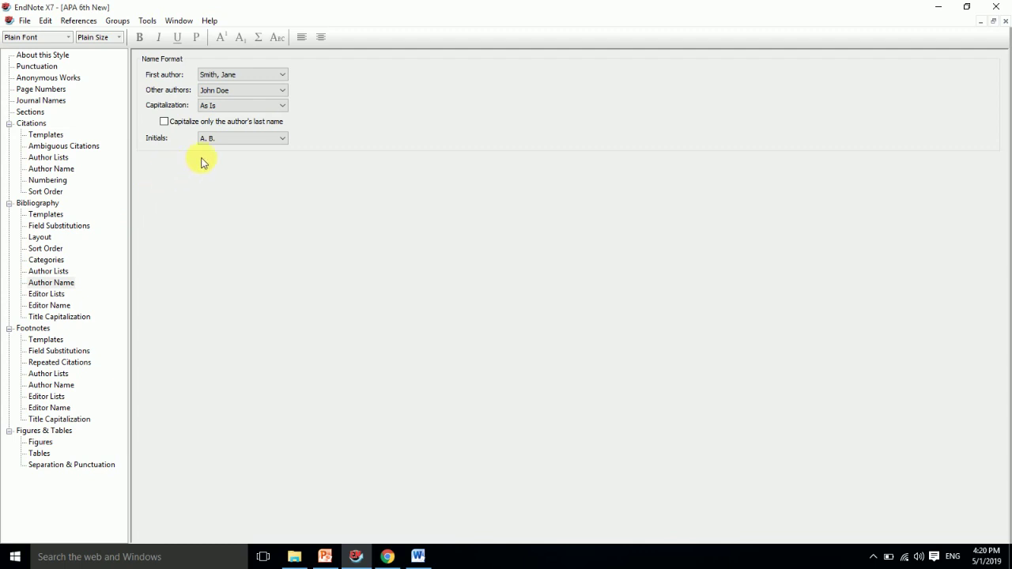
{"action": "left_click", "coordinate": [418, 554]}
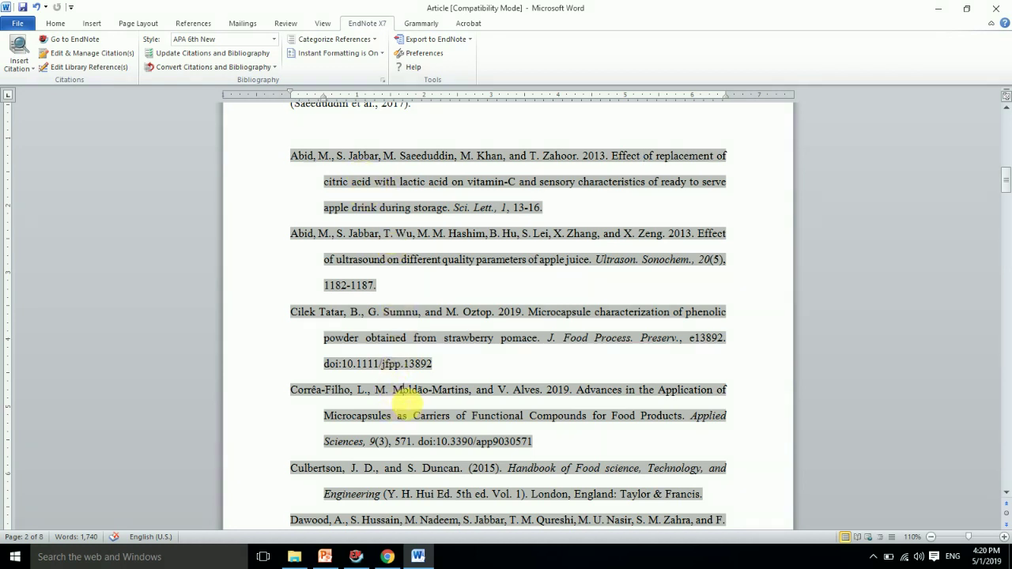
{"action": "scroll", "coordinate": [401, 409], "scroll_direction": "down", "scroll_amount": 1}
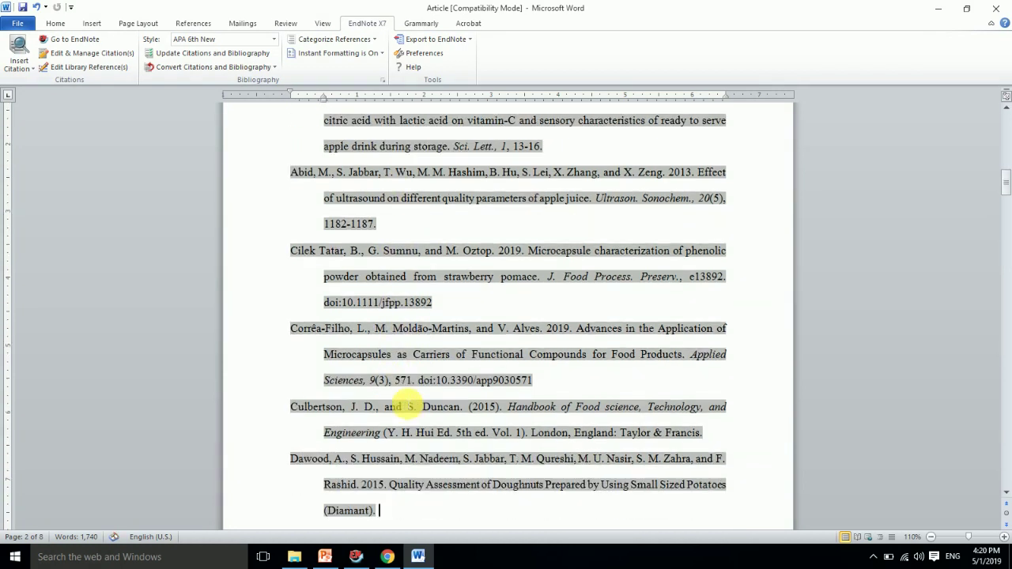
{"action": "scroll", "coordinate": [402, 406], "scroll_direction": "down", "scroll_amount": 4}
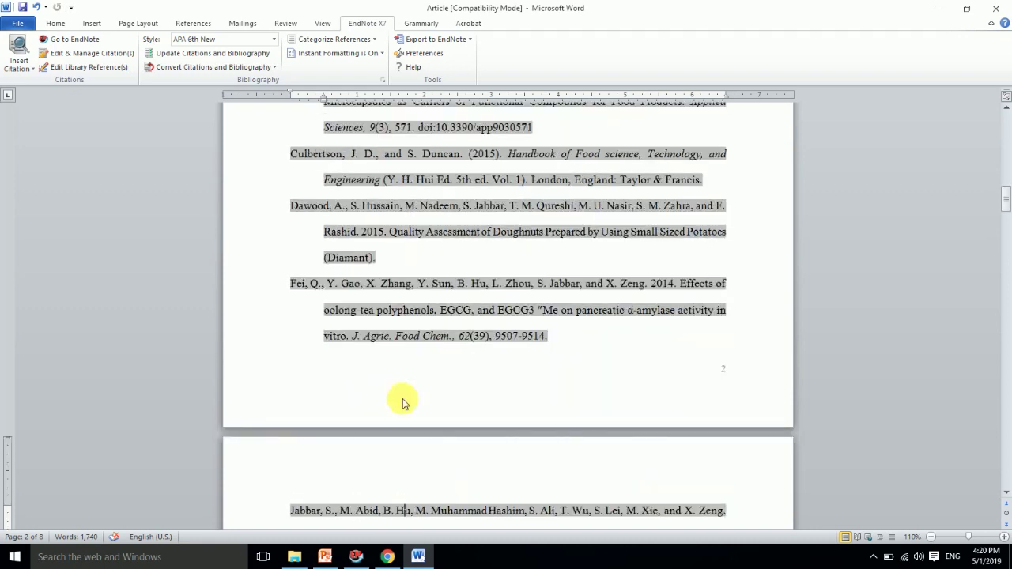
{"action": "scroll", "coordinate": [402, 402], "scroll_direction": "down", "scroll_amount": 1}
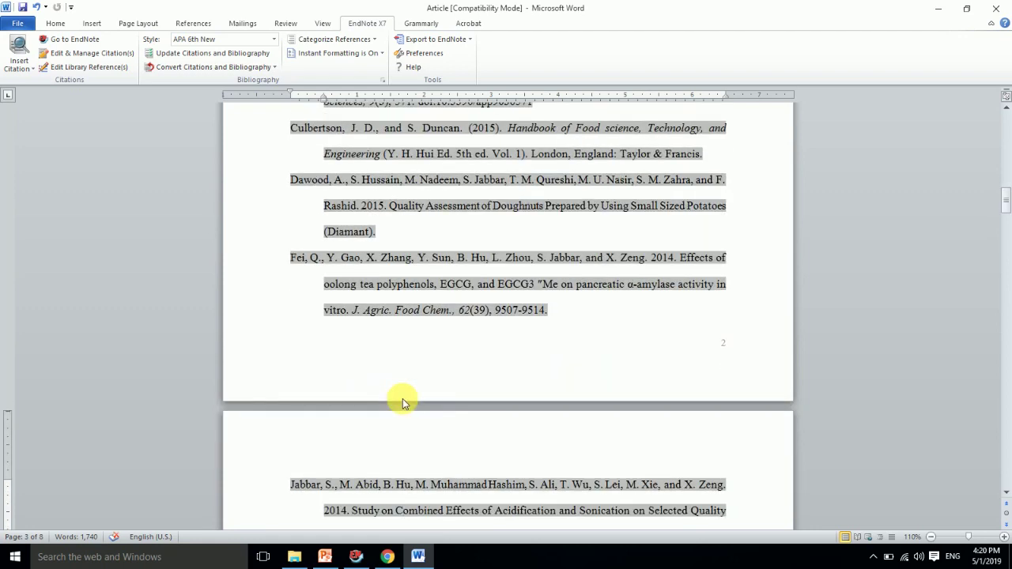
- Following a check of the journal's examples in Chrome, set EndNote's bibliography author initials to A.B. and update the bibliography in Word
{"action": "scroll", "coordinate": [402, 402], "scroll_direction": "down", "scroll_amount": 1}
{"action": "scroll", "coordinate": [403, 404], "scroll_direction": "down", "scroll_amount": 1}
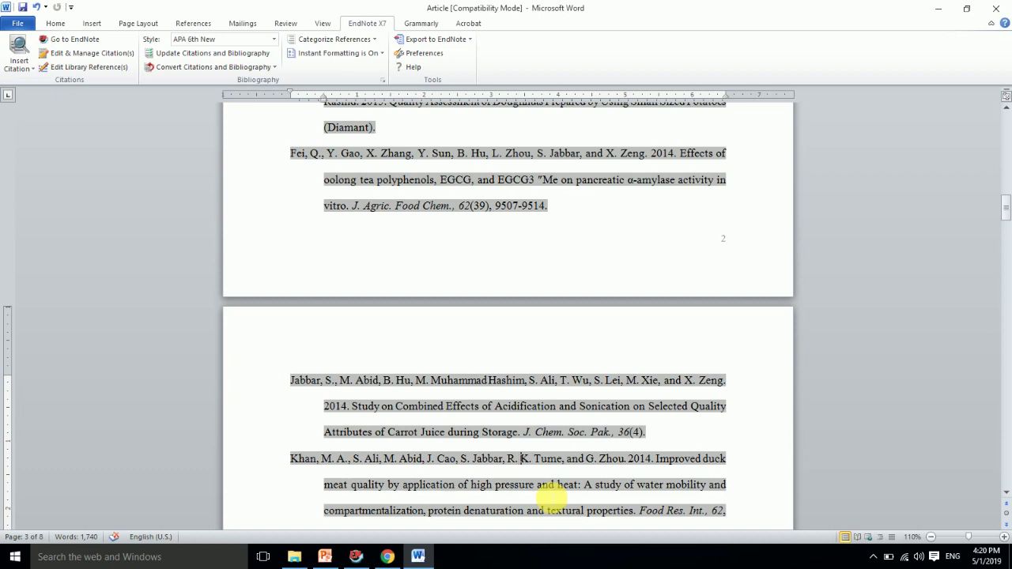
{"action": "left_click", "coordinate": [386, 556]}
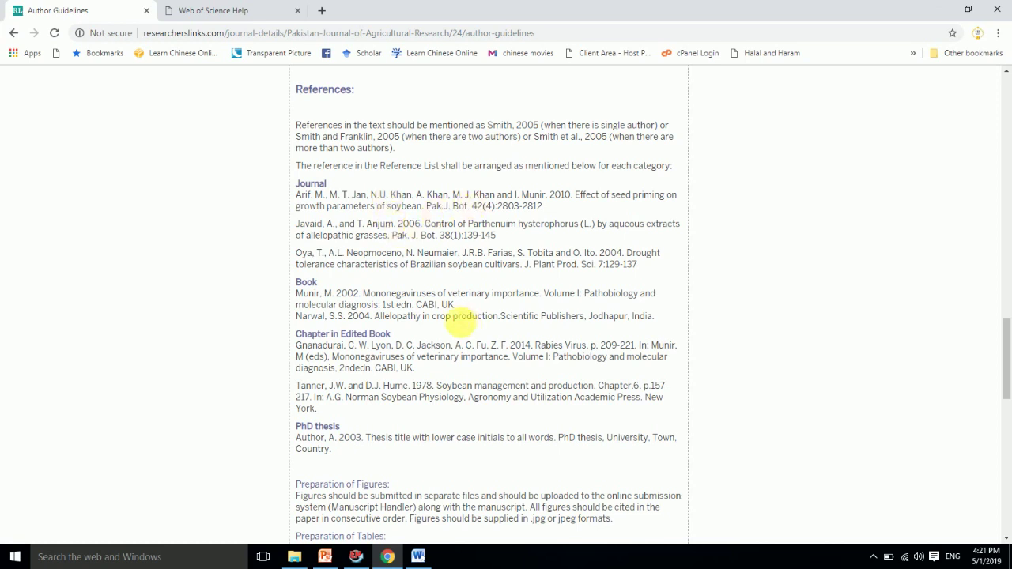
{"action": "left_click", "coordinate": [418, 557]}
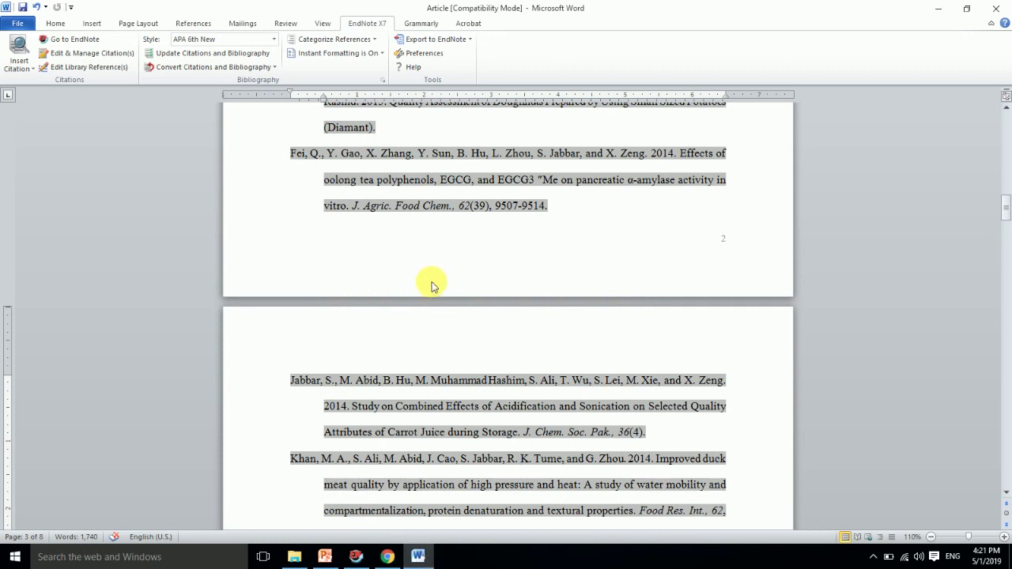
{"action": "left_click", "coordinate": [522, 459]}
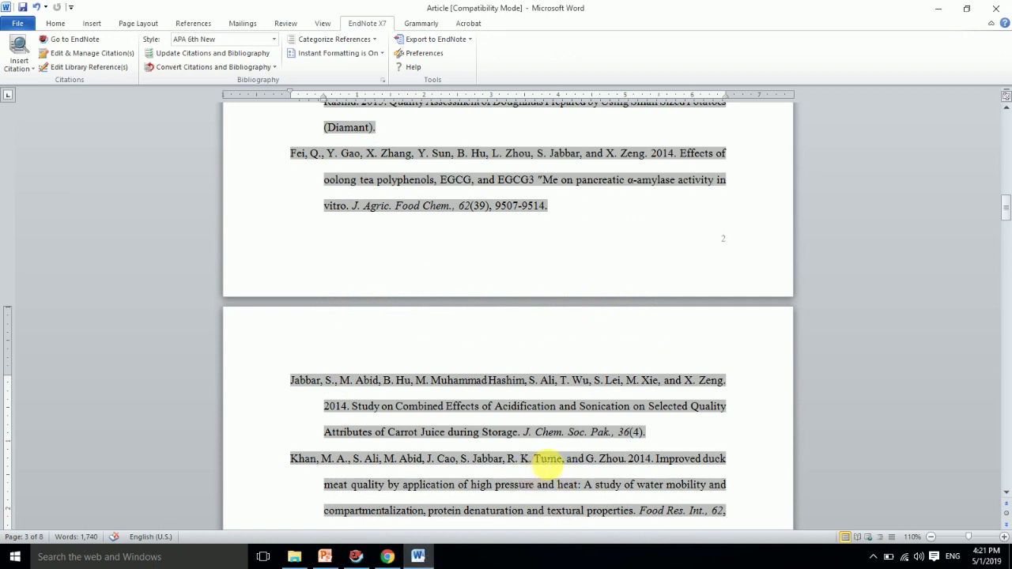
{"action": "left_click", "coordinate": [547, 459]}
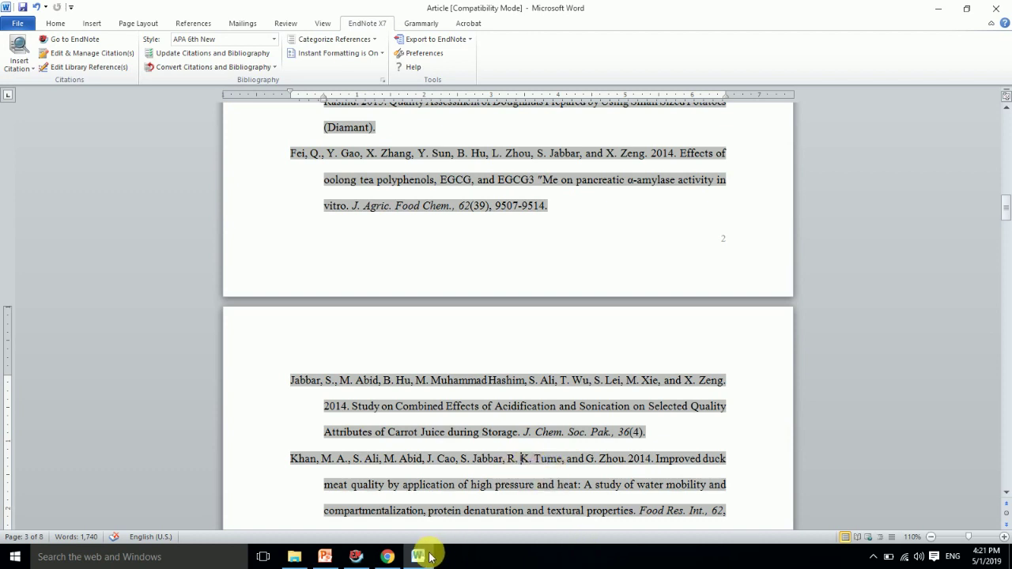
{"action": "left_click", "coordinate": [356, 557]}
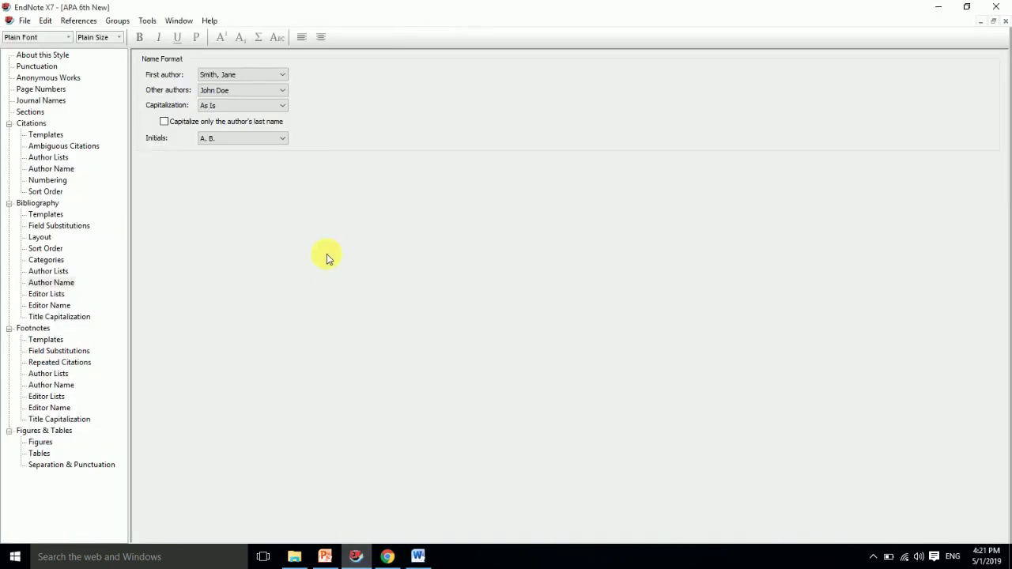
{"action": "left_click", "coordinate": [217, 140]}
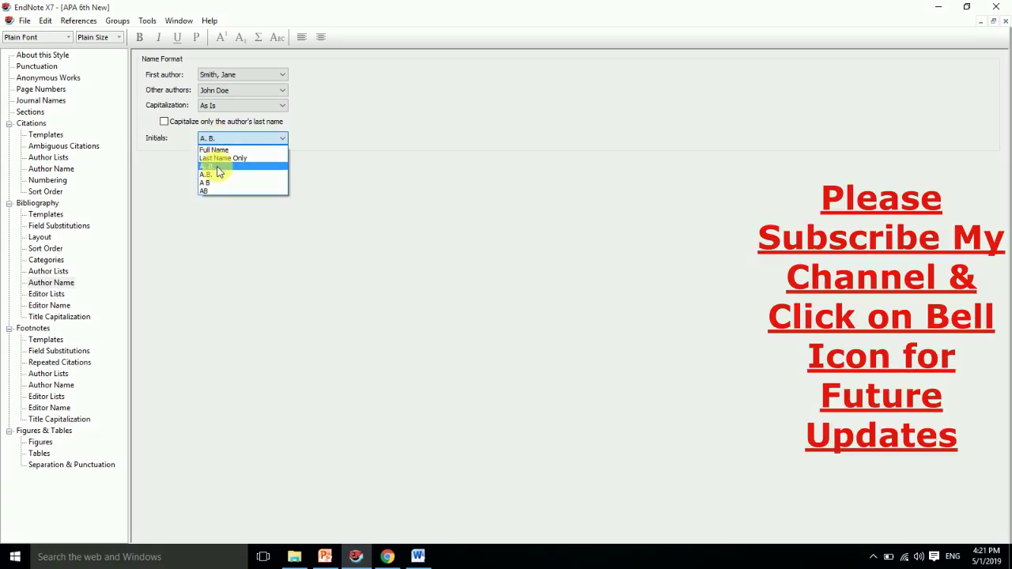
{"action": "left_click", "coordinate": [219, 174]}
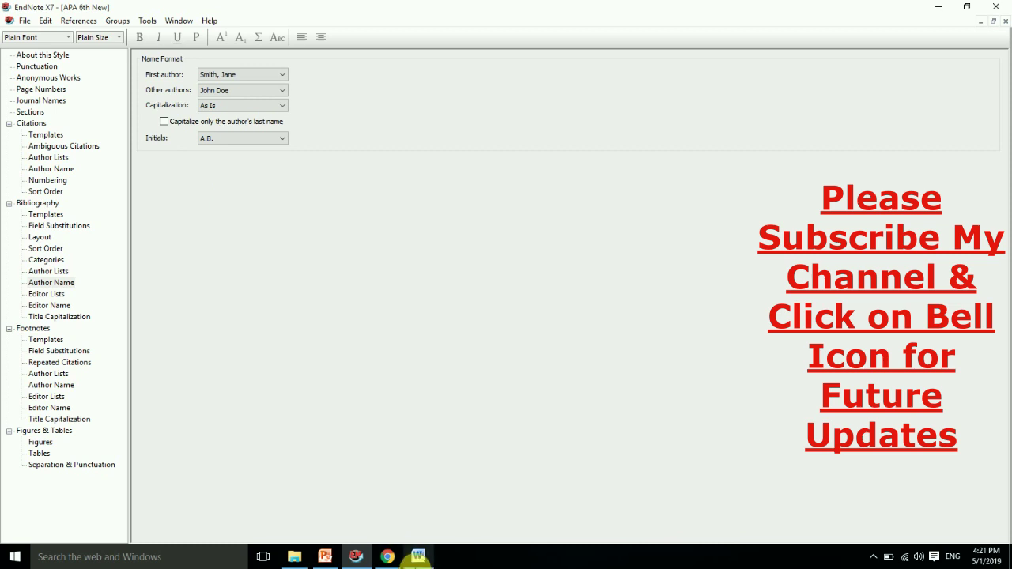
{"action": "left_click", "coordinate": [419, 556]}
{"action": "left_click", "coordinate": [224, 52]}
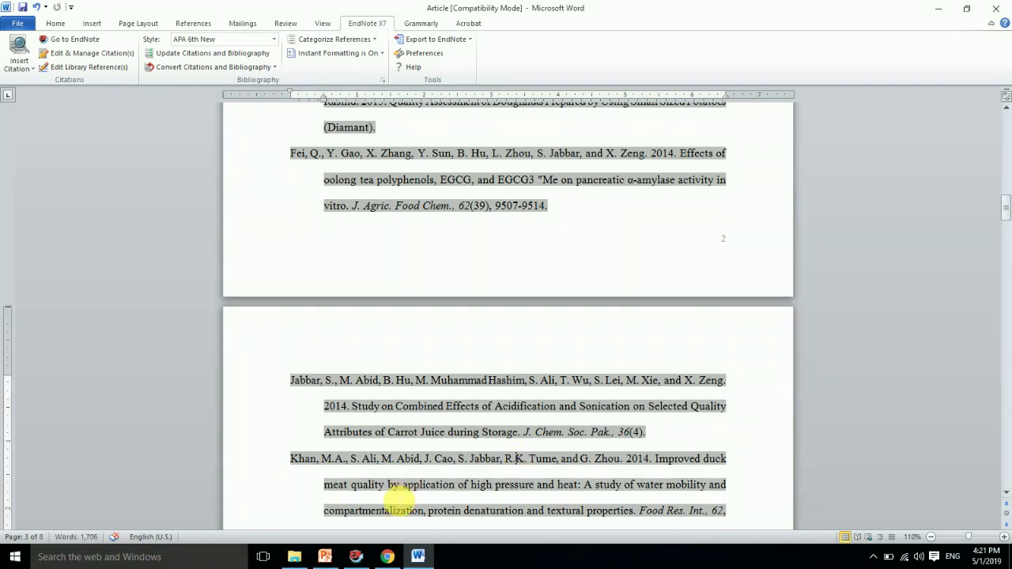
- In EndNote, set the bibliography author initials format to A B without periods and update the bibliography in Word
{"action": "left_click", "coordinate": [356, 556]}
{"action": "left_click", "coordinate": [238, 137]}
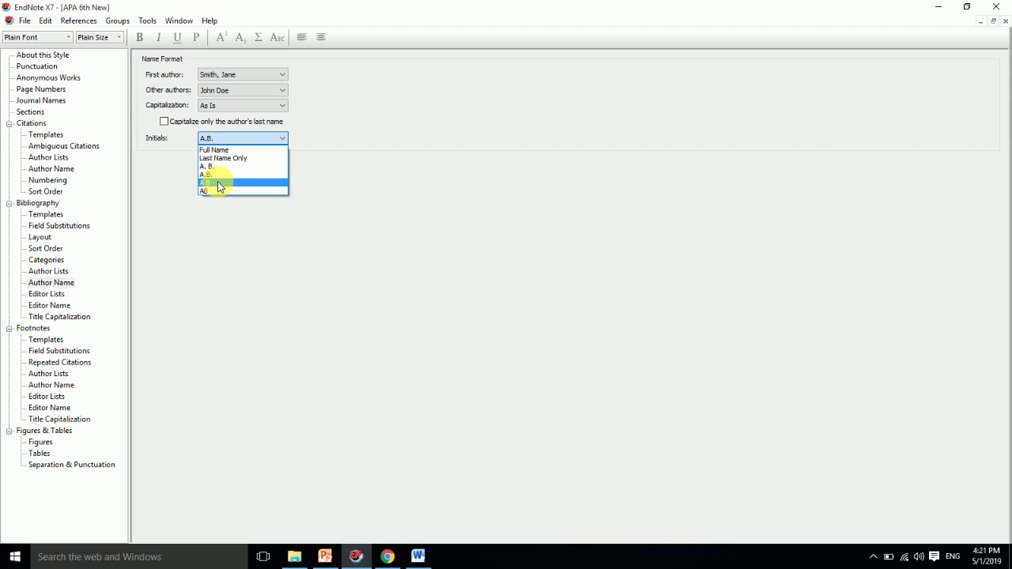
{"action": "left_click", "coordinate": [219, 183]}
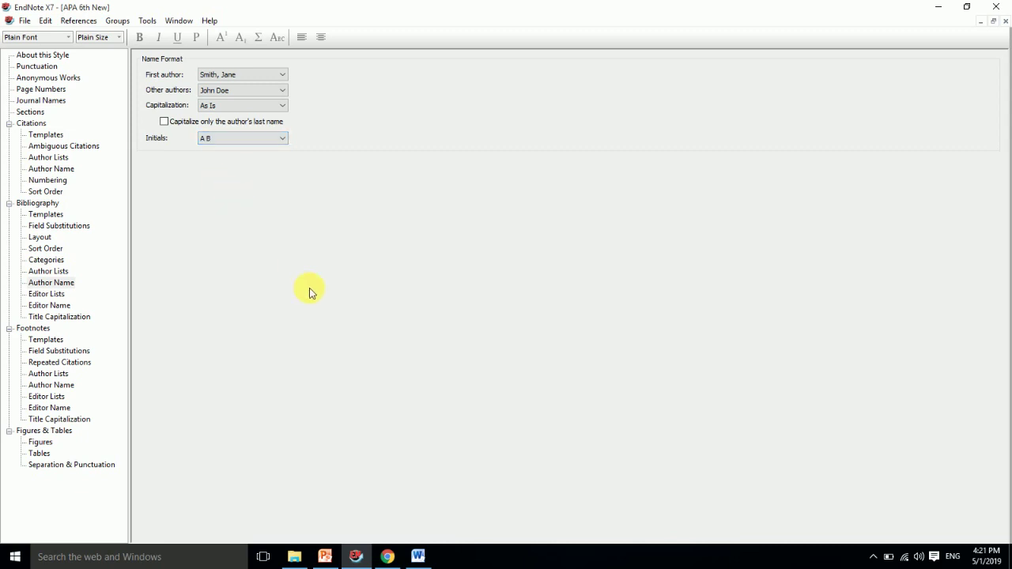
{"action": "left_click", "coordinate": [418, 556]}
{"action": "left_click", "coordinate": [222, 57]}
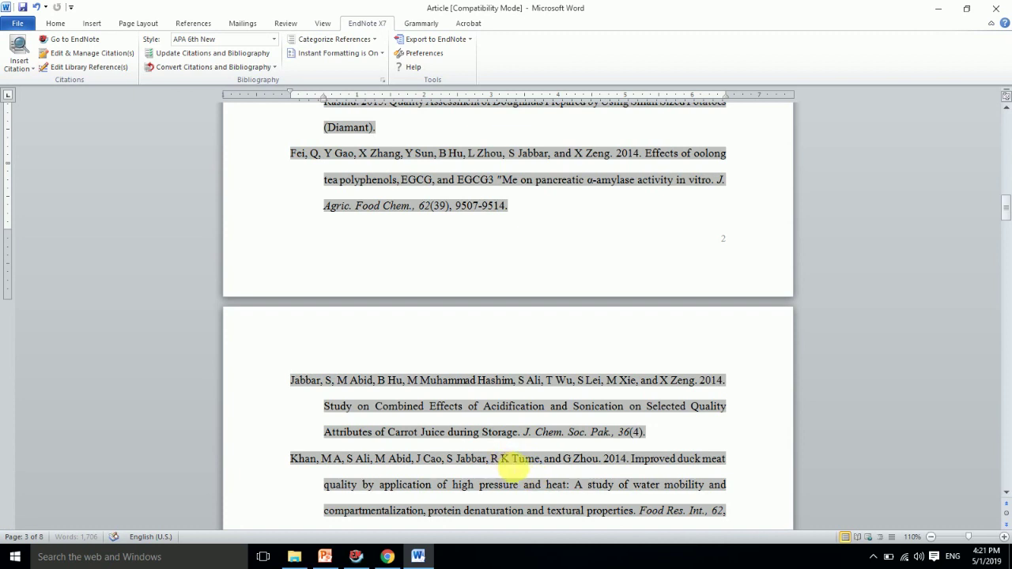
- In line with the journal's examples in Chrome, set EndNote's author initials back to A. B. and update Word's bibliography
{"action": "left_click", "coordinate": [385, 558]}
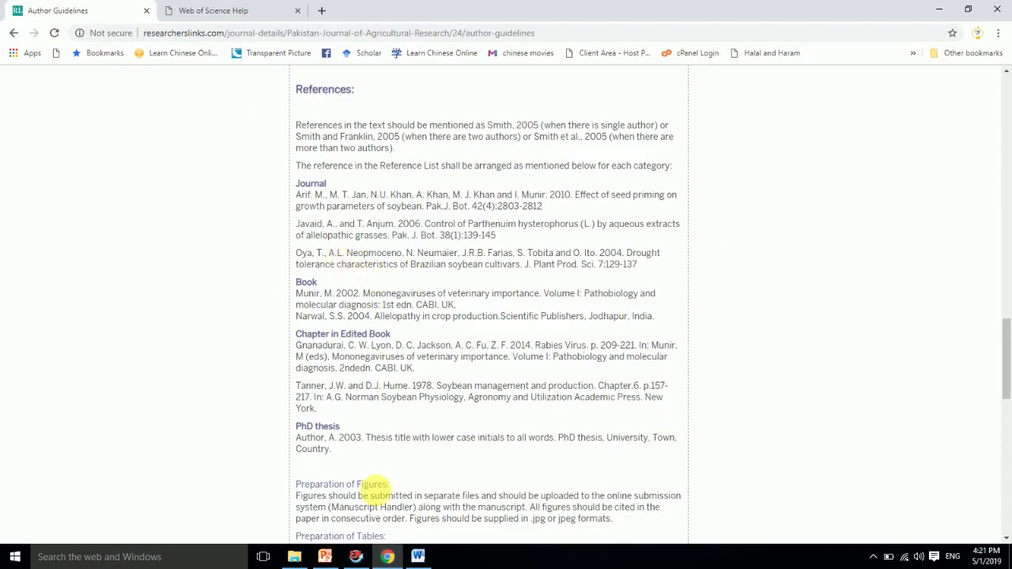
{"action": "left_click", "coordinate": [356, 556]}
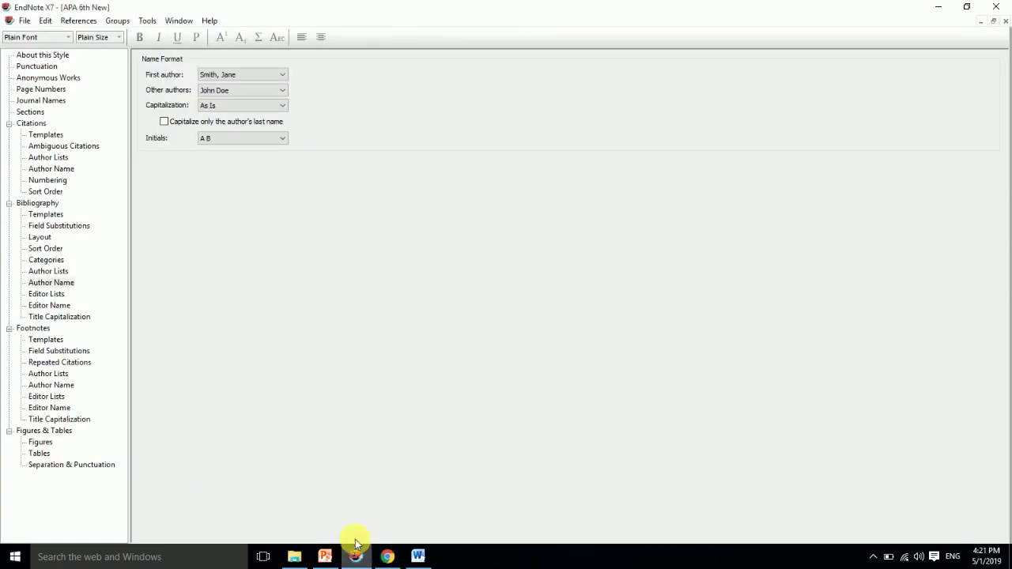
{"action": "left_click", "coordinate": [237, 138]}
{"action": "left_click", "coordinate": [228, 169]}
{"action": "left_click", "coordinate": [356, 303]}
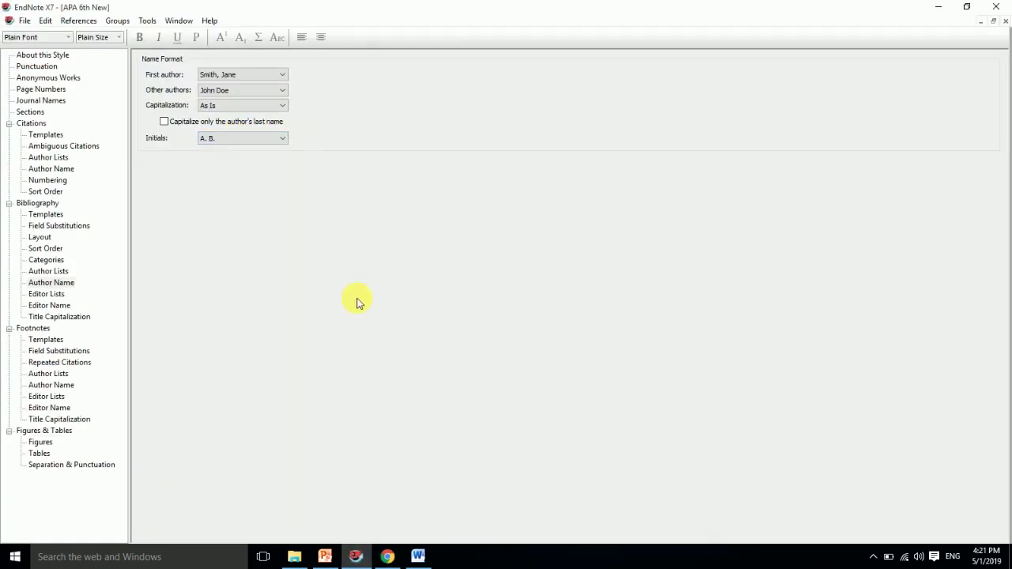
{"action": "left_click", "coordinate": [419, 557]}
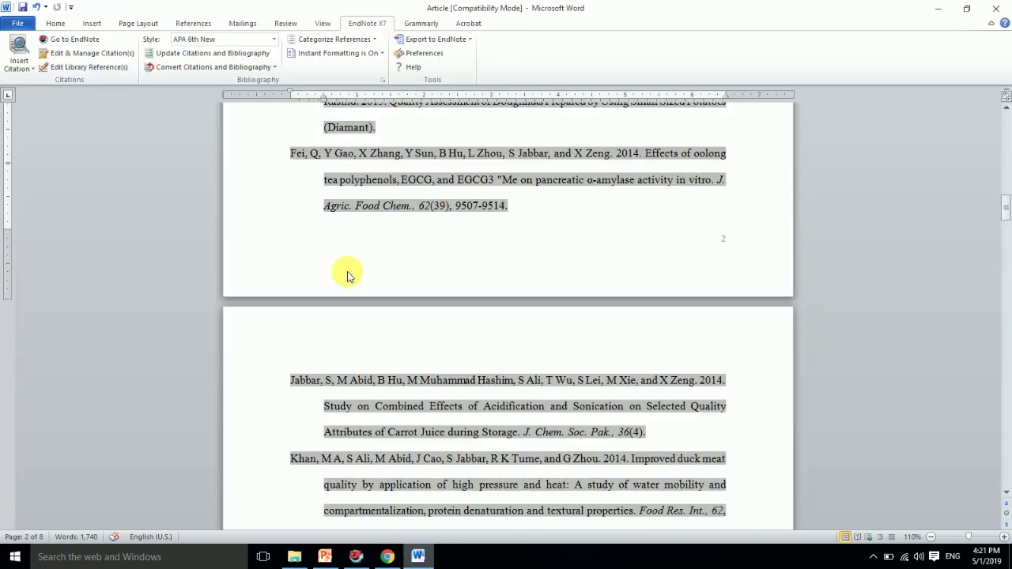
{"action": "left_click", "coordinate": [241, 53]}
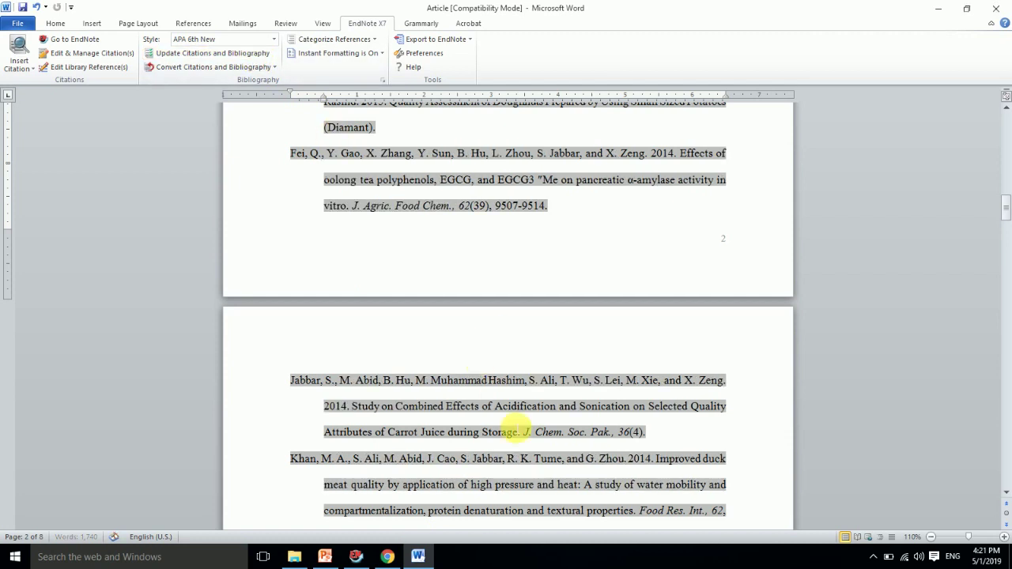
{"action": "left_click", "coordinate": [522, 459]}
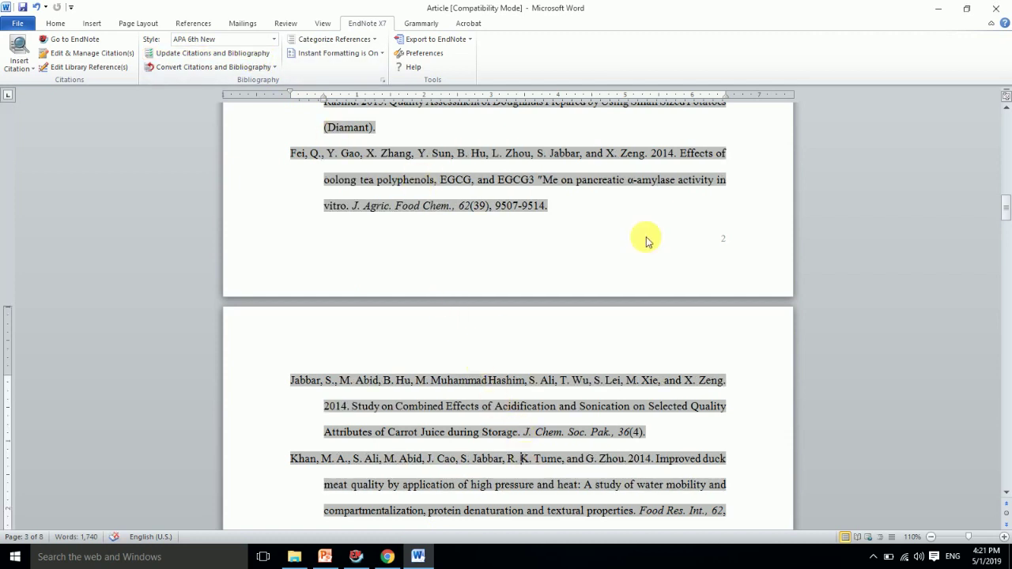
- In EndNote, set the bibliography's title capitalization to Sentence style capitalization and update the bibliography in Word
{"action": "left_click_drag", "start_coordinate": [996, 208], "coordinate": [993, 177]}
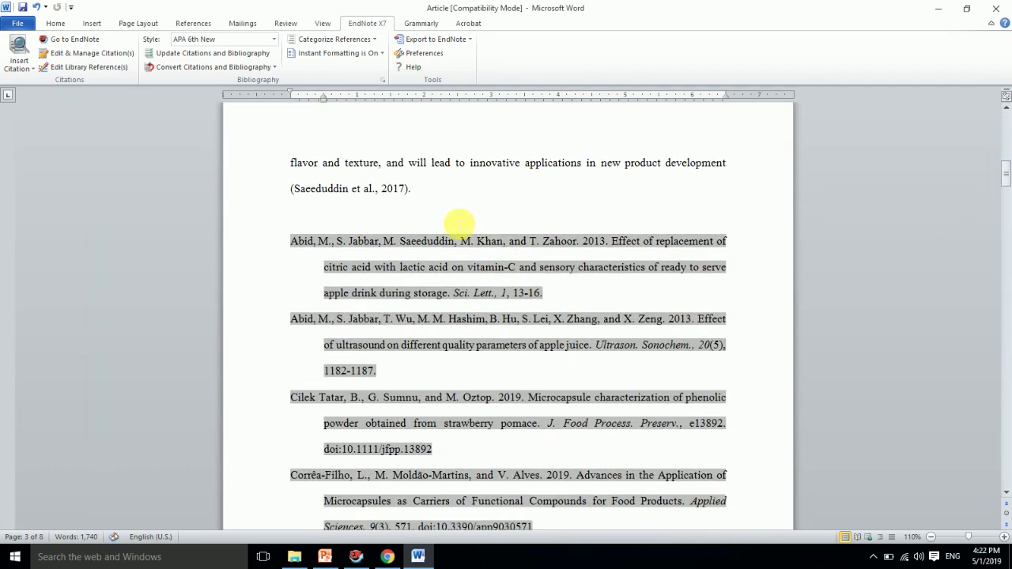
{"action": "left_click", "coordinate": [485, 289]}
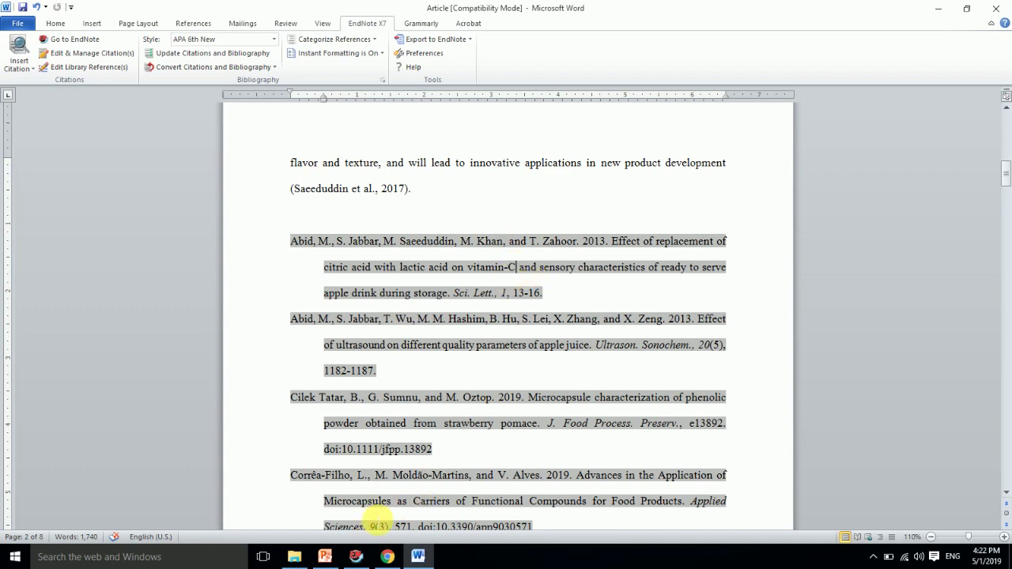
{"action": "left_click", "coordinate": [357, 557]}
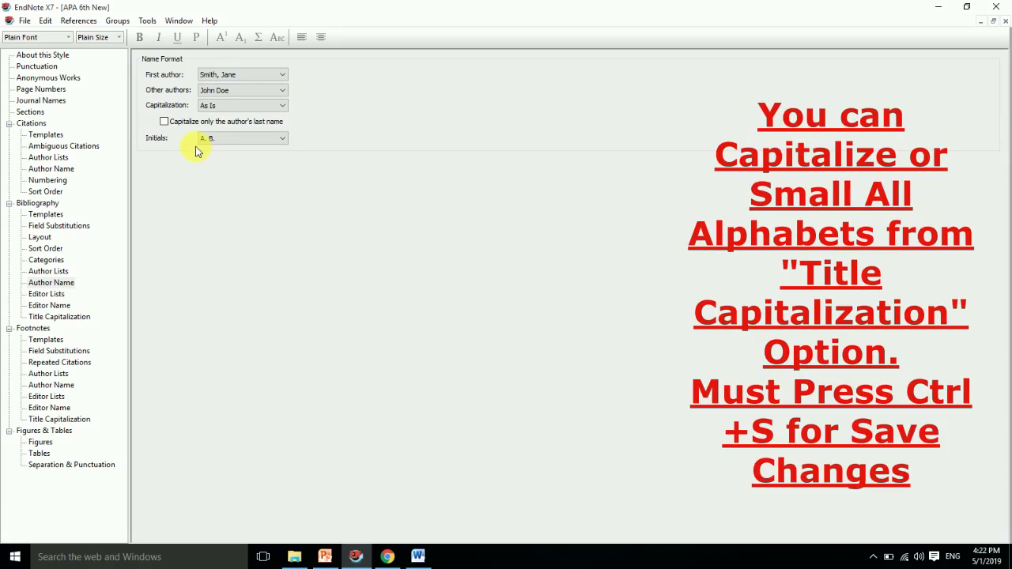
{"action": "left_click", "coordinate": [77, 318]}
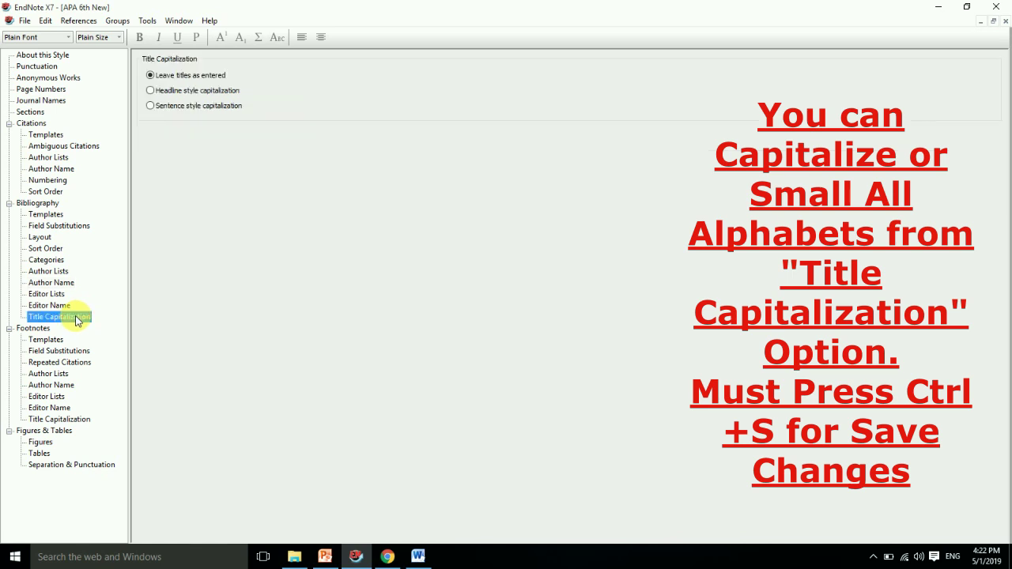
{"action": "left_click", "coordinate": [151, 106]}
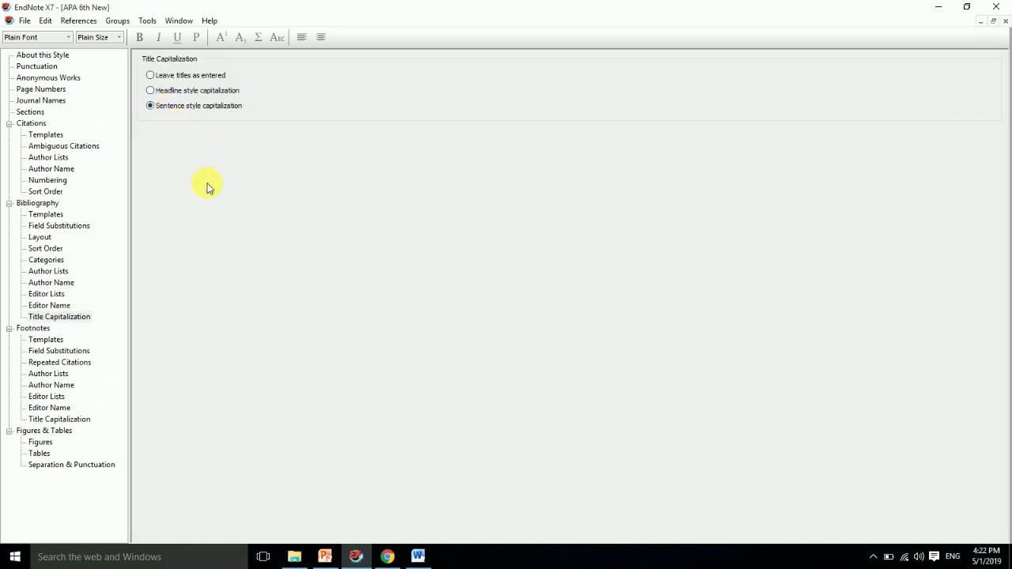
{"action": "left_click", "coordinate": [419, 556]}
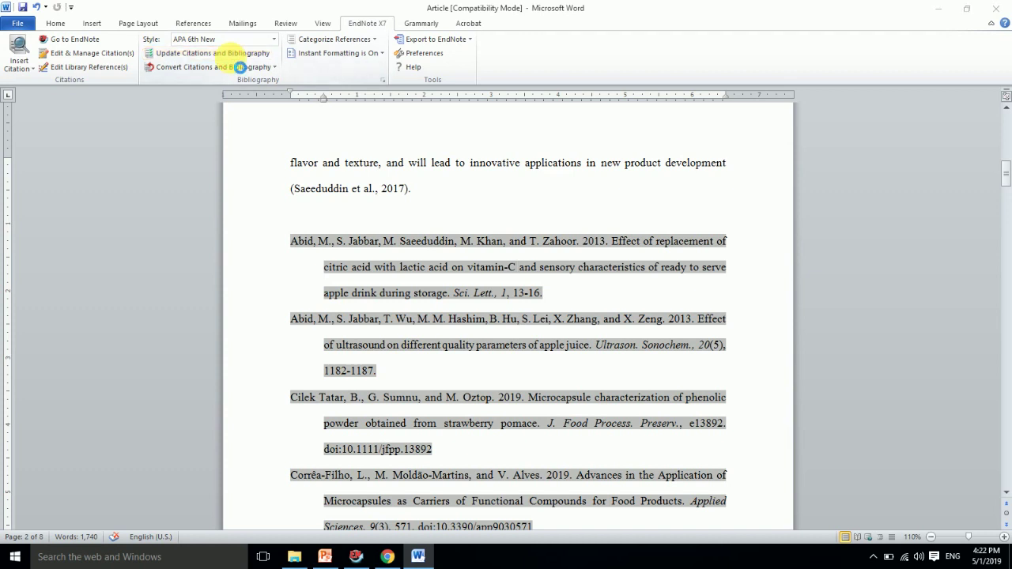
{"action": "left_click", "coordinate": [199, 52]}
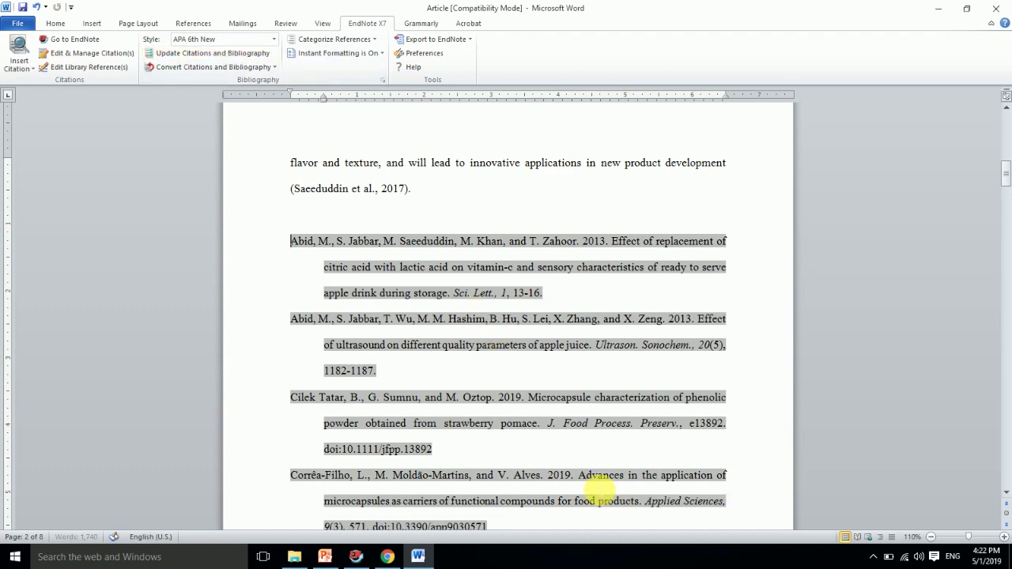
- Compare the title capitalization and journal name formatting of the Word references with the journal's reference examples in Chrome
{"action": "left_click", "coordinate": [387, 555]}
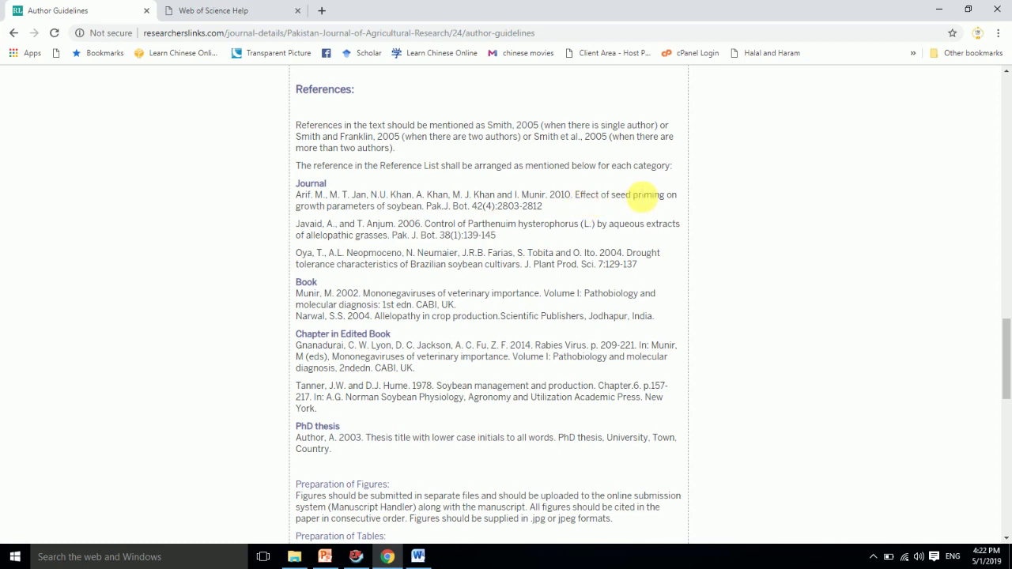
{"action": "left_click", "coordinate": [418, 557]}
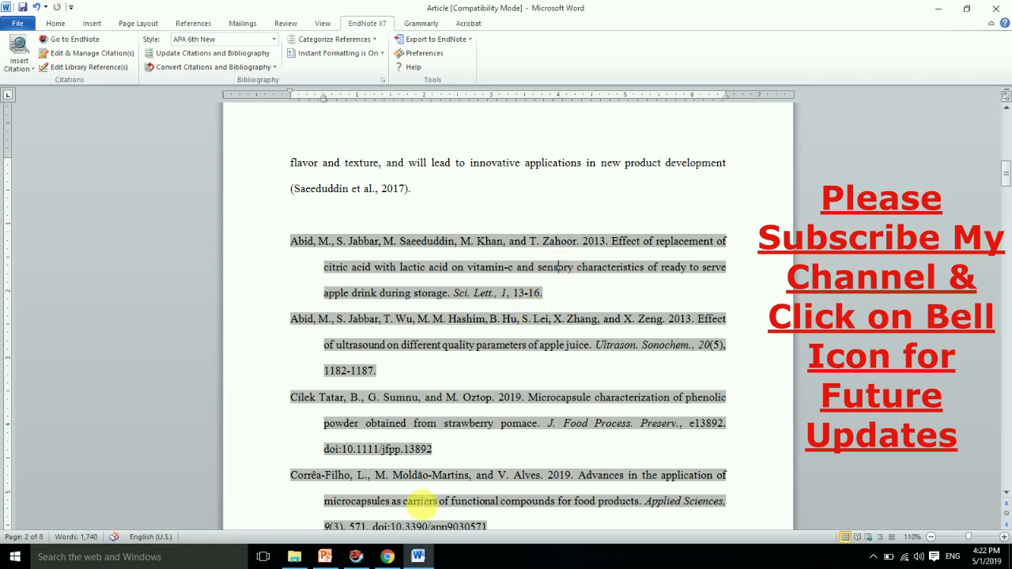
{"action": "left_click", "coordinate": [387, 556]}
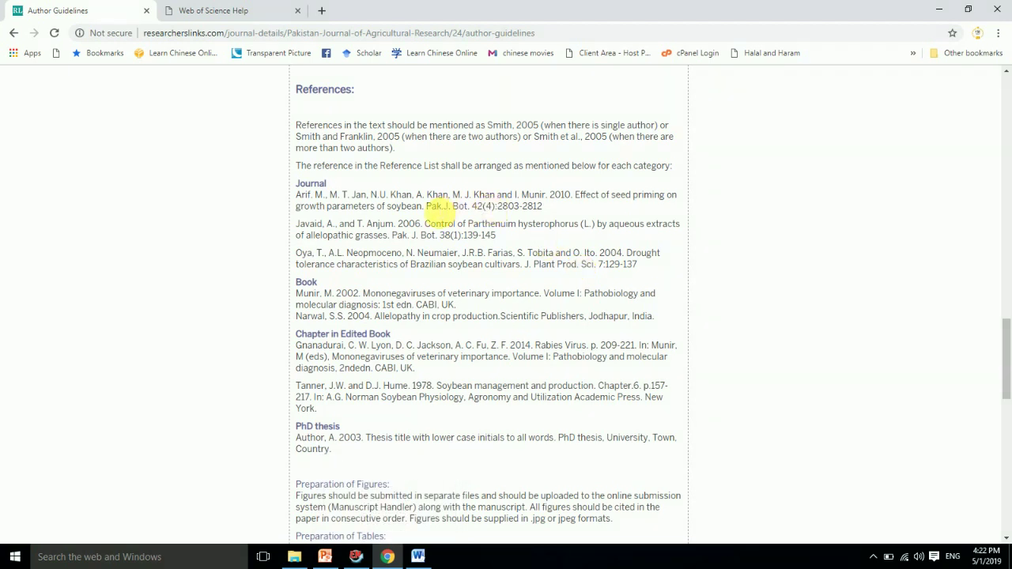
{"action": "left_click_drag", "start_coordinate": [427, 205], "coordinate": [472, 208]}
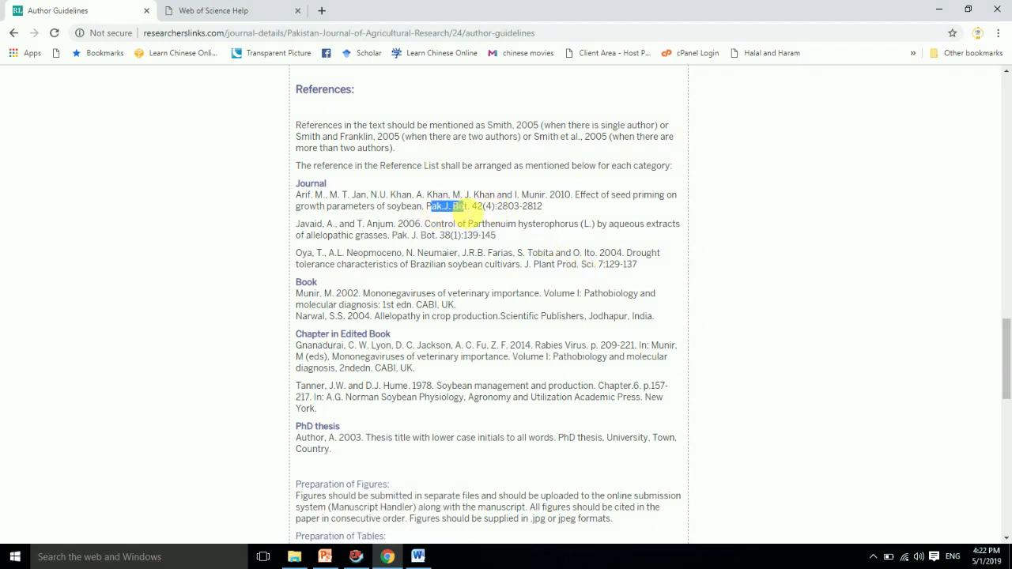
{"action": "left_click", "coordinate": [464, 229]}
{"action": "left_click", "coordinate": [416, 555]}
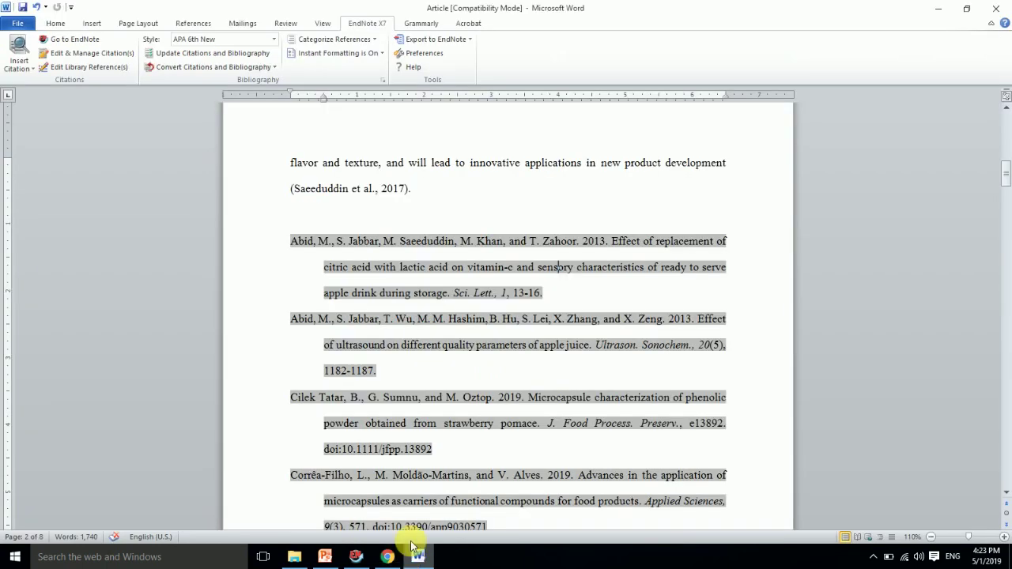
{"action": "double_click", "coordinate": [471, 292]}
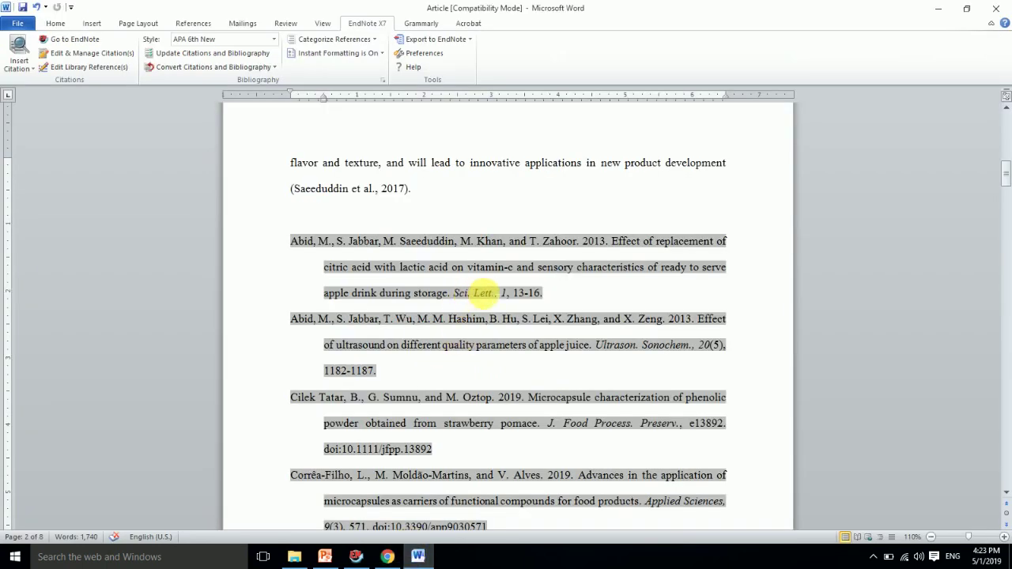
{"action": "left_click", "coordinate": [388, 556]}
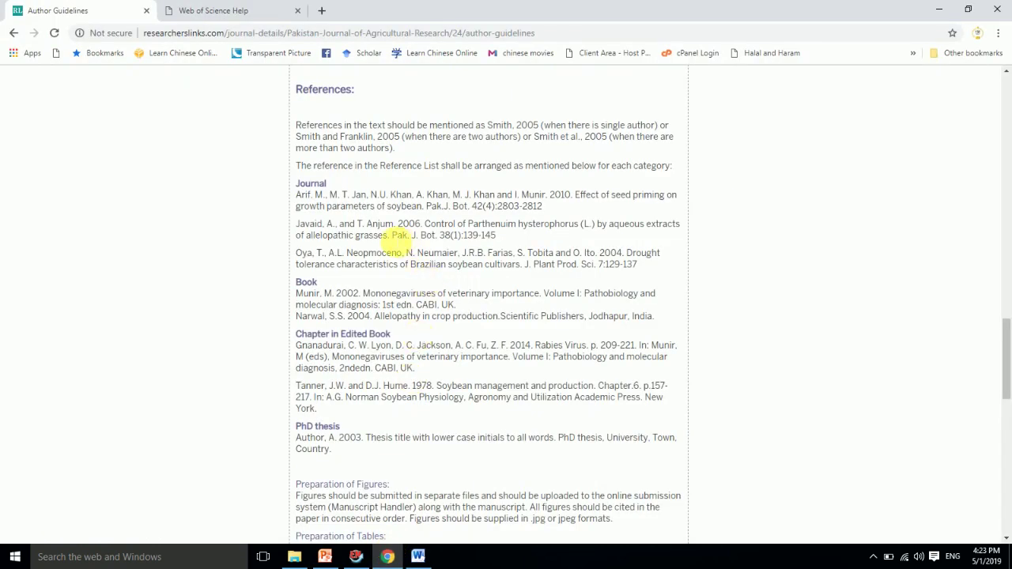
- In EndNote, remove the italics from the Journal field in the bibliography's Journal Article template
{"action": "left_click", "coordinate": [356, 556]}
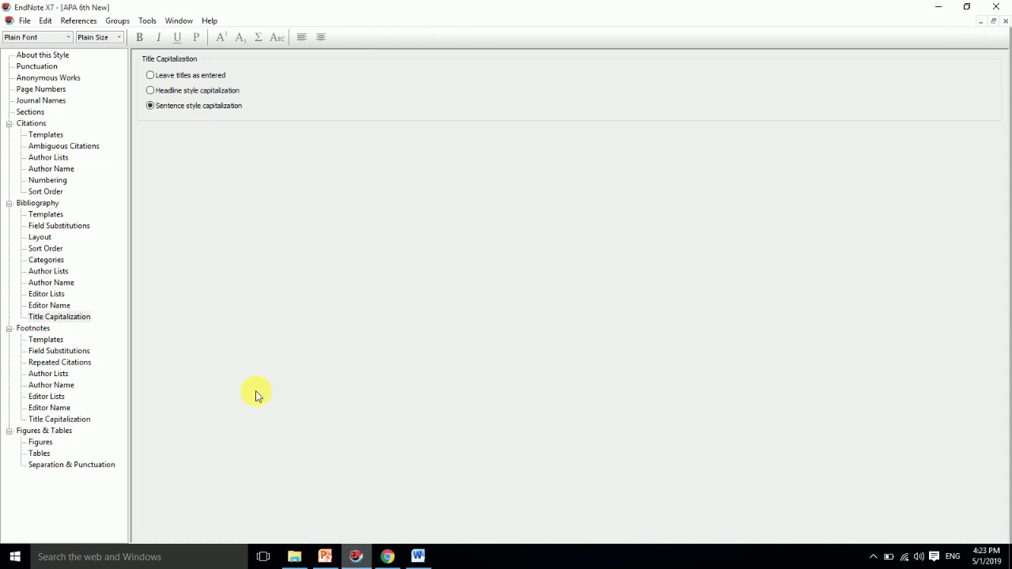
{"action": "left_click", "coordinate": [60, 215]}
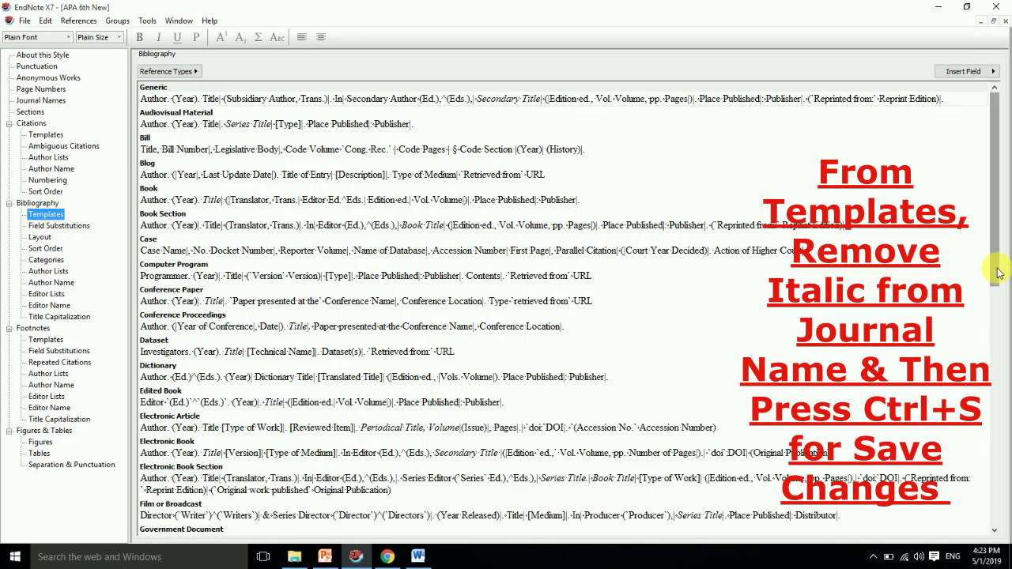
{"action": "left_click", "coordinate": [995, 383]}
{"action": "scroll", "coordinate": [994, 348], "scroll_direction": "down", "scroll_amount": 3}
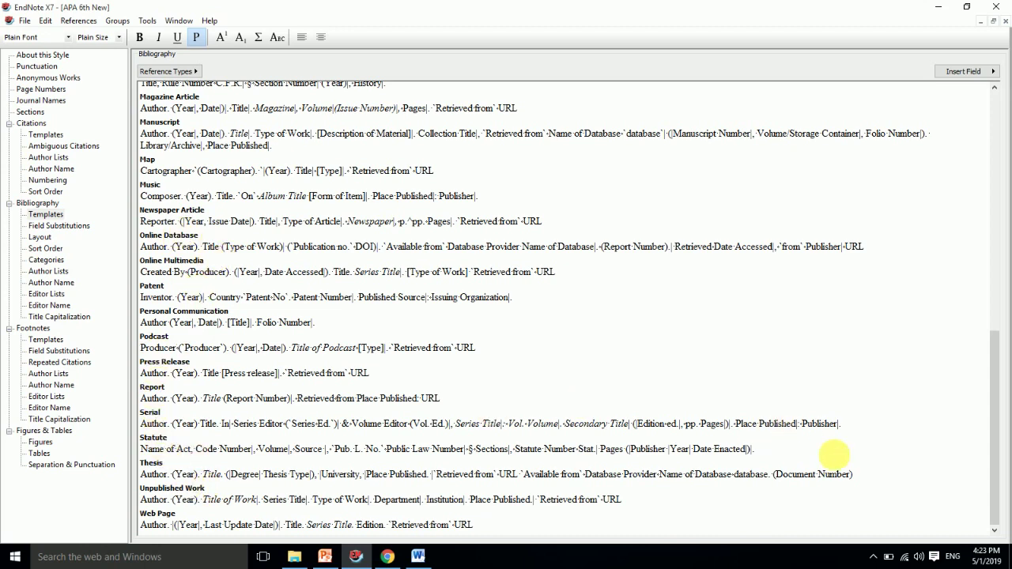
{"action": "left_click_drag", "start_coordinate": [996, 494], "coordinate": [988, 452]}
{"action": "left_click", "coordinate": [223, 159]}
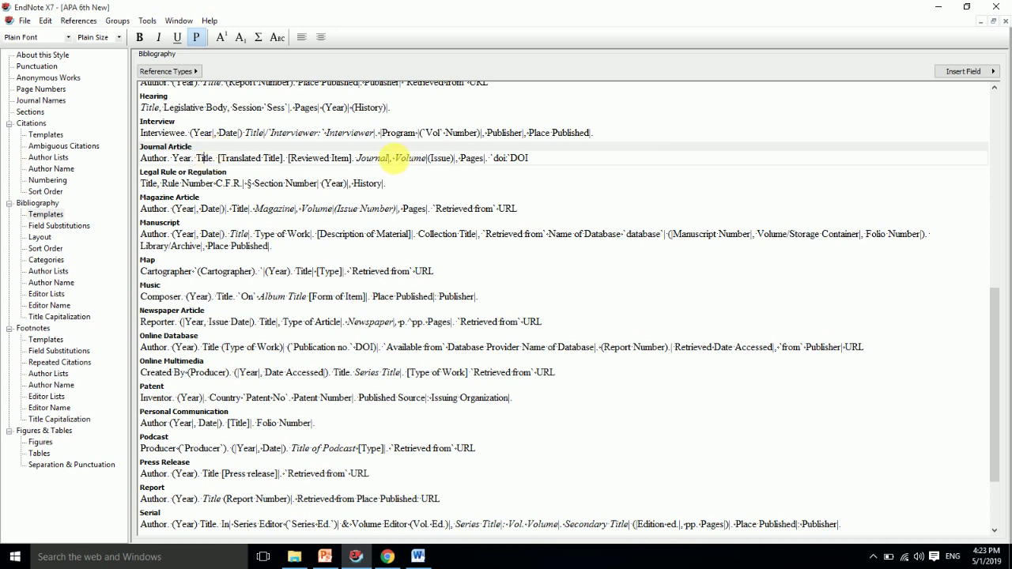
{"action": "double_click", "coordinate": [371, 158]}
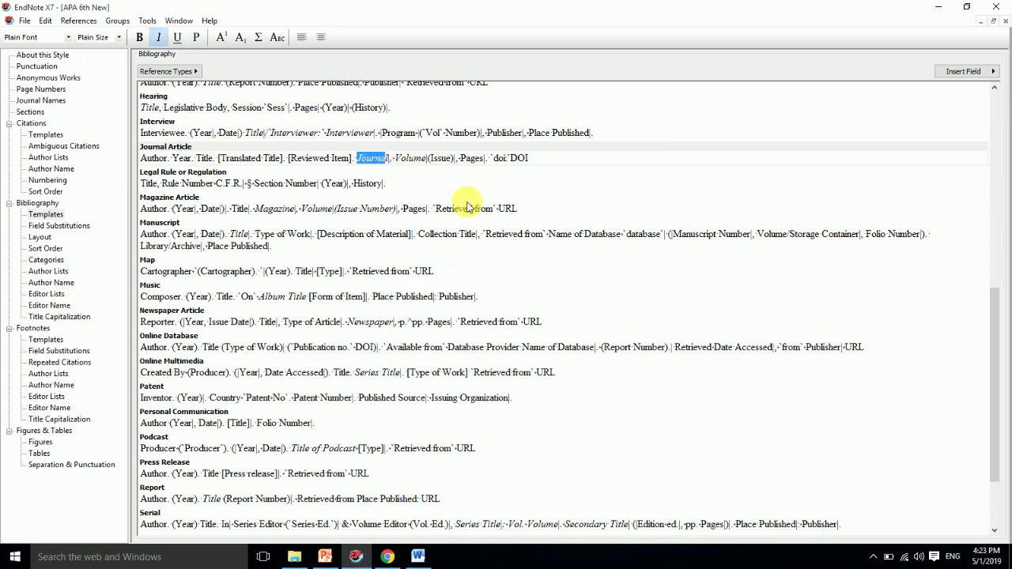
{"action": "key", "text": "ctrl+i"}
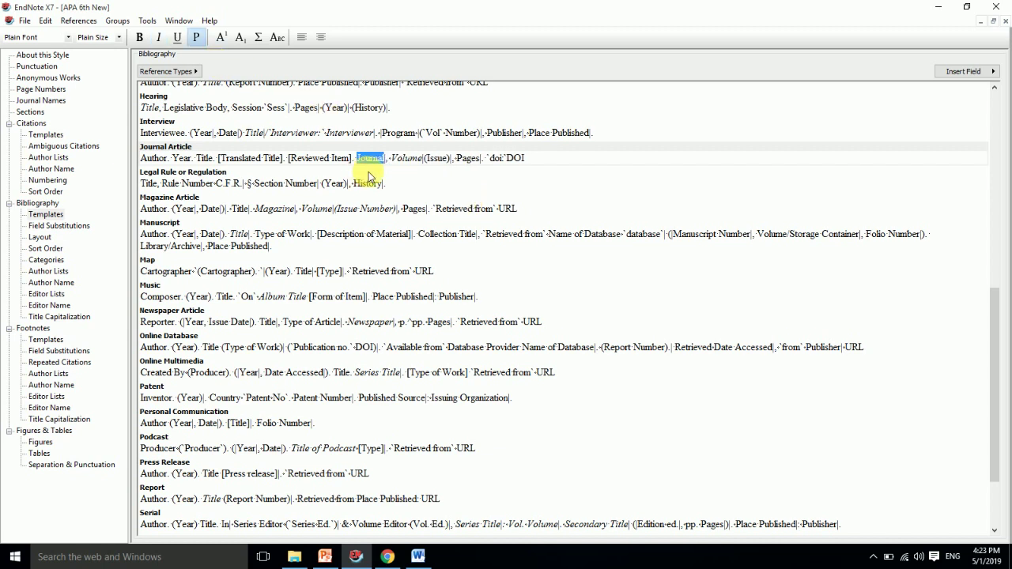
- Remove the italics from the Volume field in the Journal Article template and update the bibliography in Word
{"action": "right_click", "coordinate": [395, 159]}
{"action": "left_click_drag", "start_coordinate": [393, 159], "coordinate": [427, 158]}
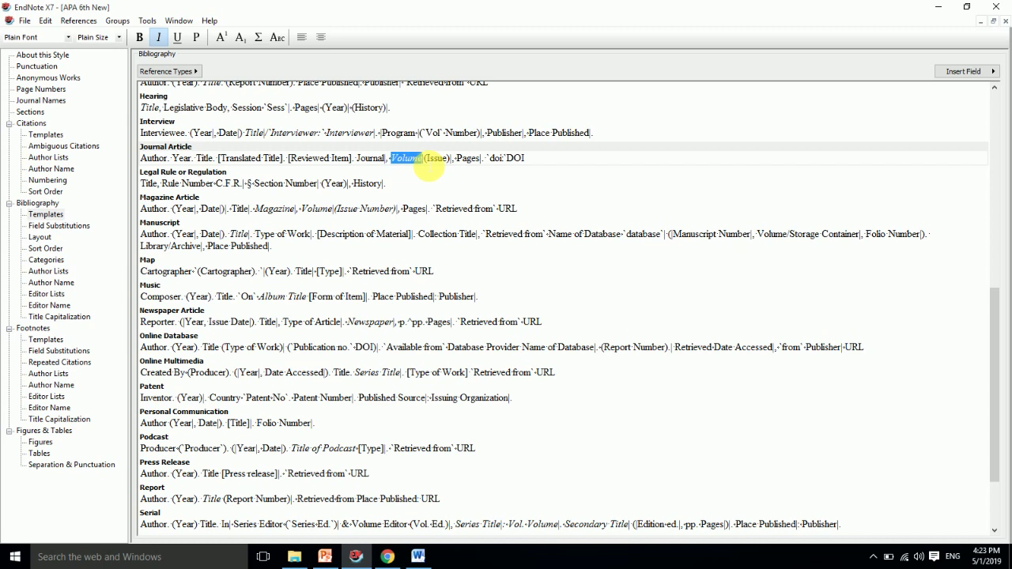
{"action": "key", "text": "ctrl+i"}
{"action": "left_click", "coordinate": [448, 194]}
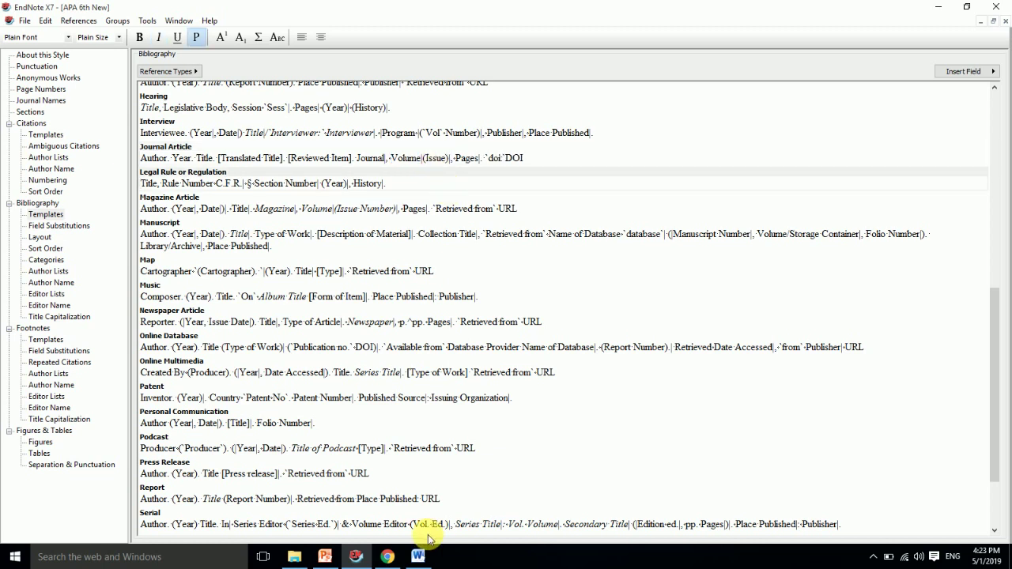
{"action": "left_click", "coordinate": [418, 556]}
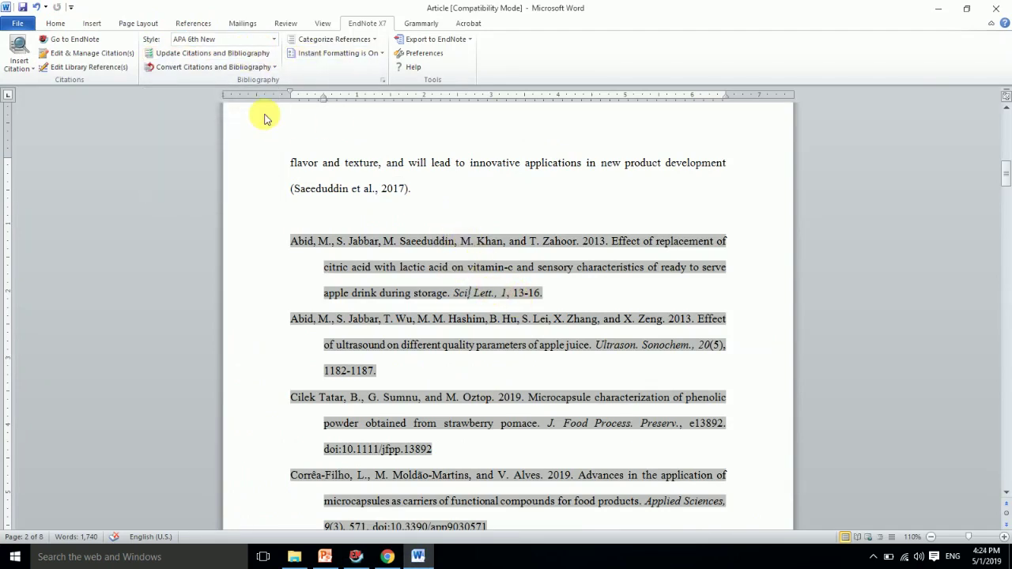
{"action": "left_click", "coordinate": [230, 53]}
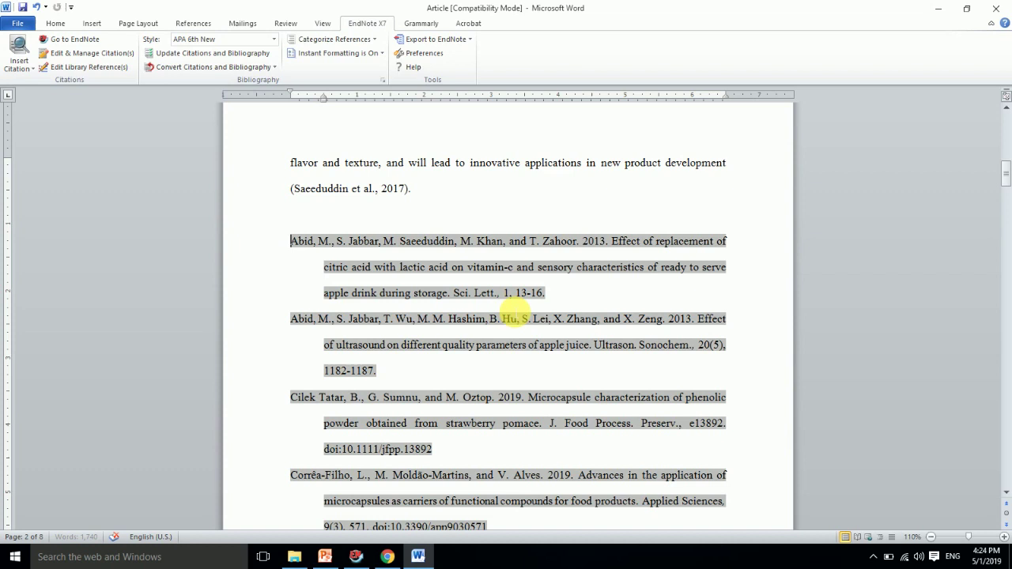
{"action": "double_click", "coordinate": [484, 292]}
{"action": "double_click", "coordinate": [507, 292]}
{"action": "left_click", "coordinate": [503, 295]}
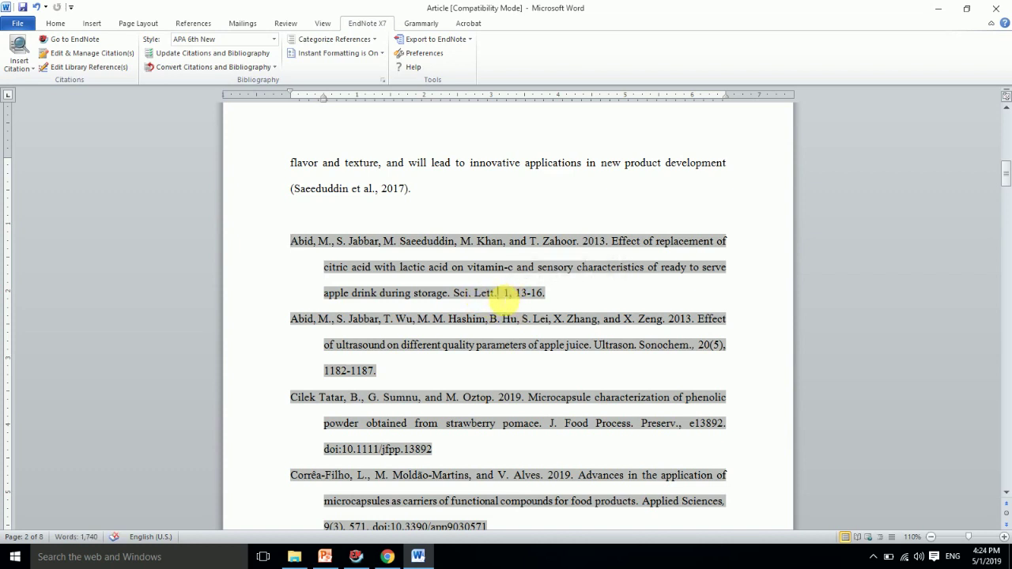
{"action": "type", "text": ","}
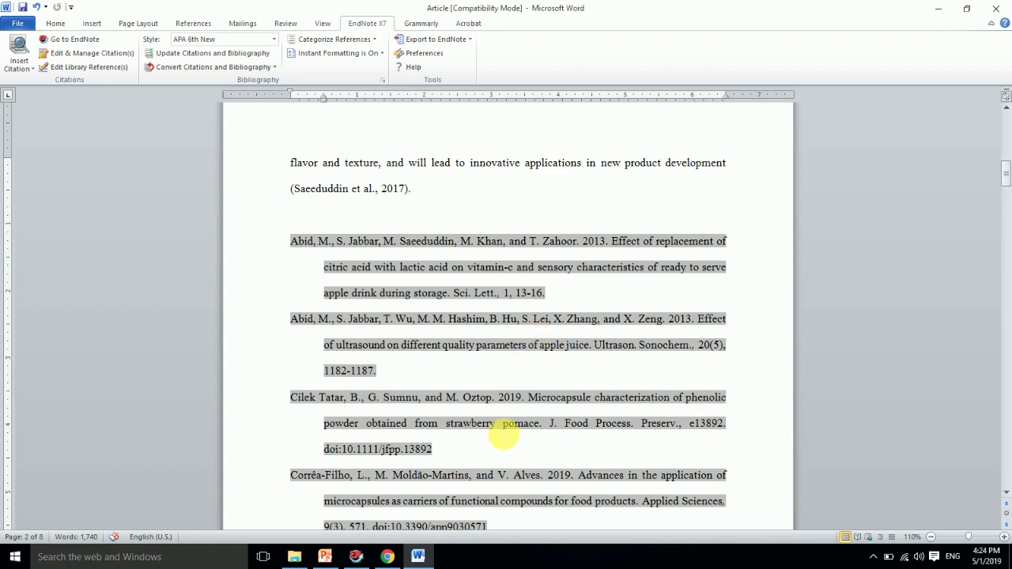
- In line with the journal's examples in Chrome, replace the comma after Journal with a full stop in EndNote's Journal Article template and update Word's bibliography
{"action": "left_click", "coordinate": [385, 559]}
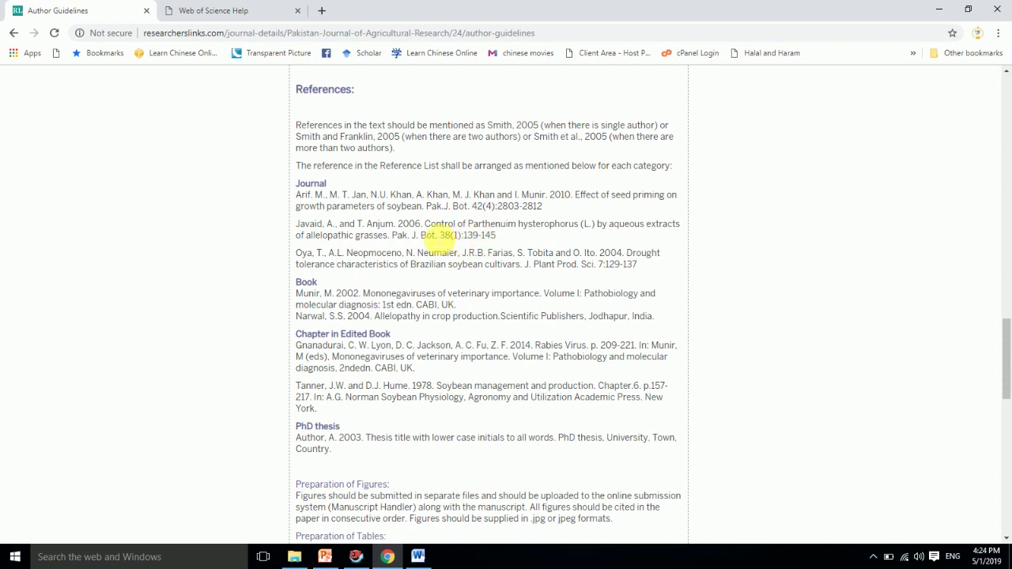
{"action": "left_click", "coordinate": [417, 557]}
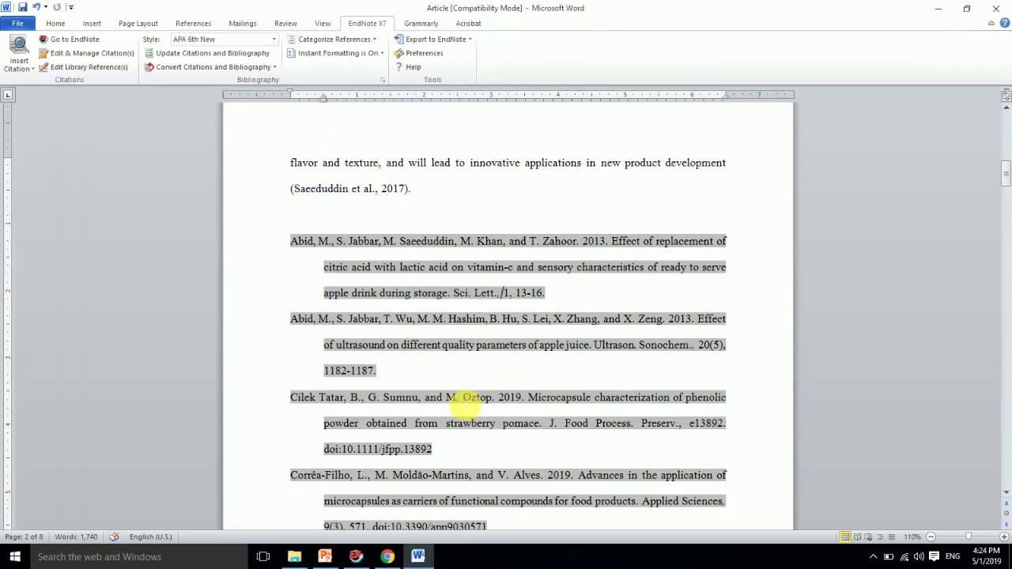
{"action": "left_click", "coordinate": [356, 556]}
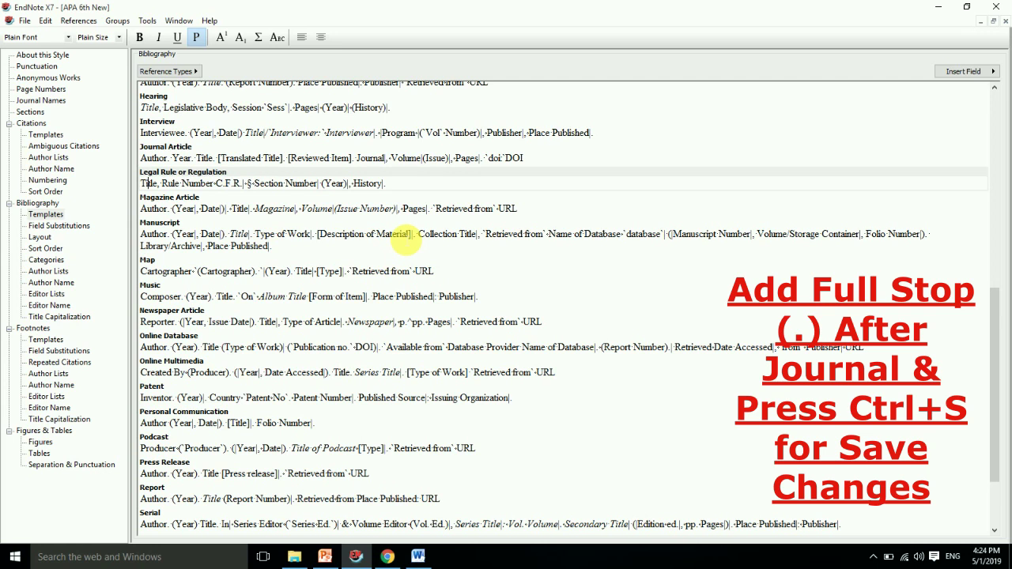
{"action": "left_click", "coordinate": [381, 156]}
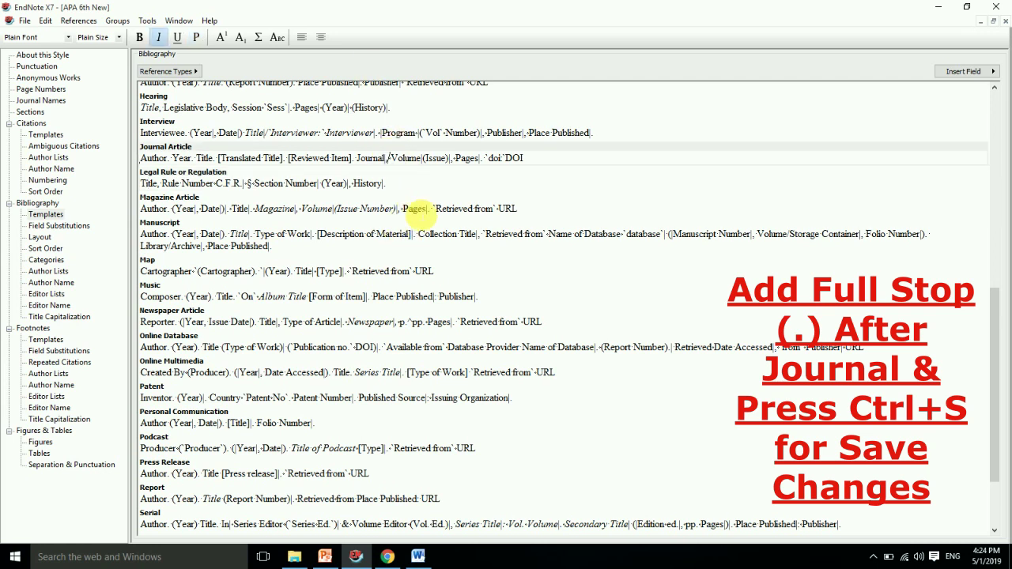
{"action": "left_click", "coordinate": [197, 37]}
{"action": "left_click", "coordinate": [177, 37]}
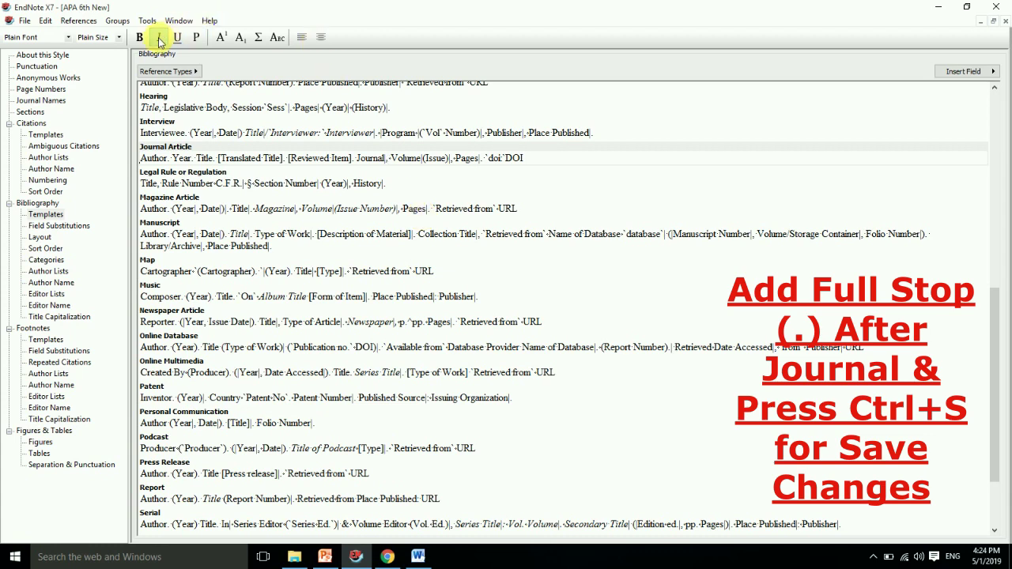
{"action": "key", "text": "Delete"}
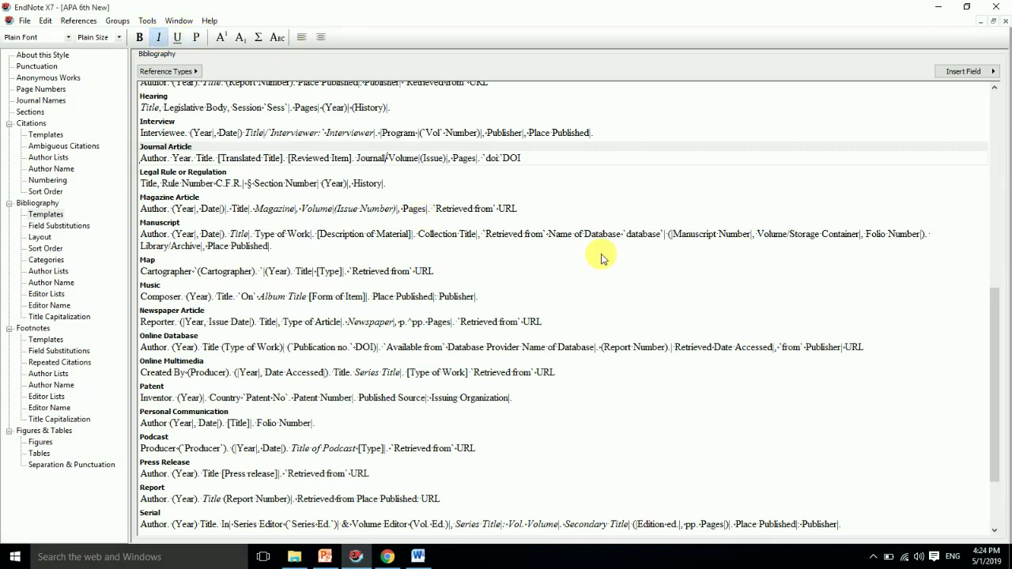
{"action": "left_click", "coordinate": [518, 158]}
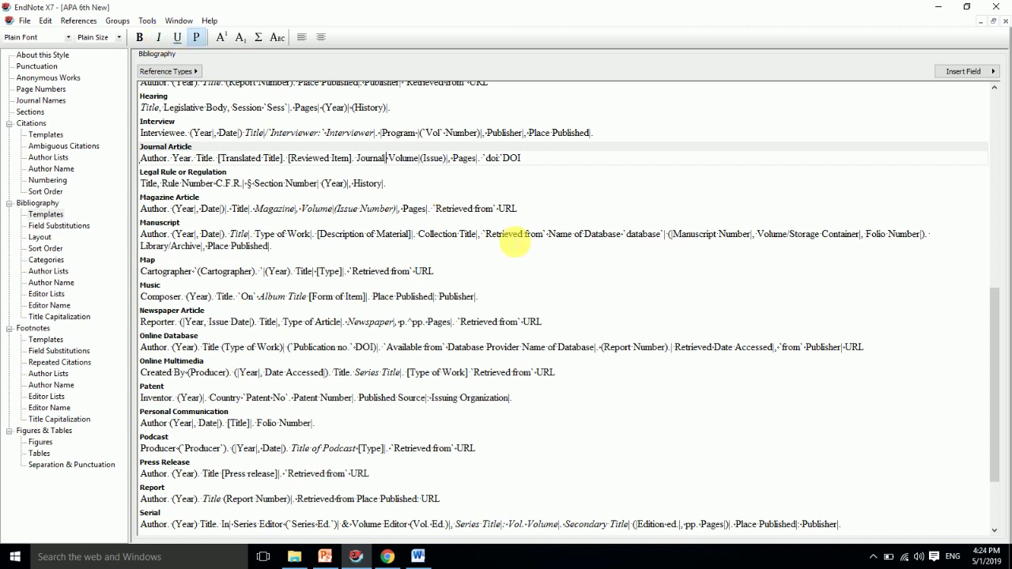
{"action": "type", "text": ","}
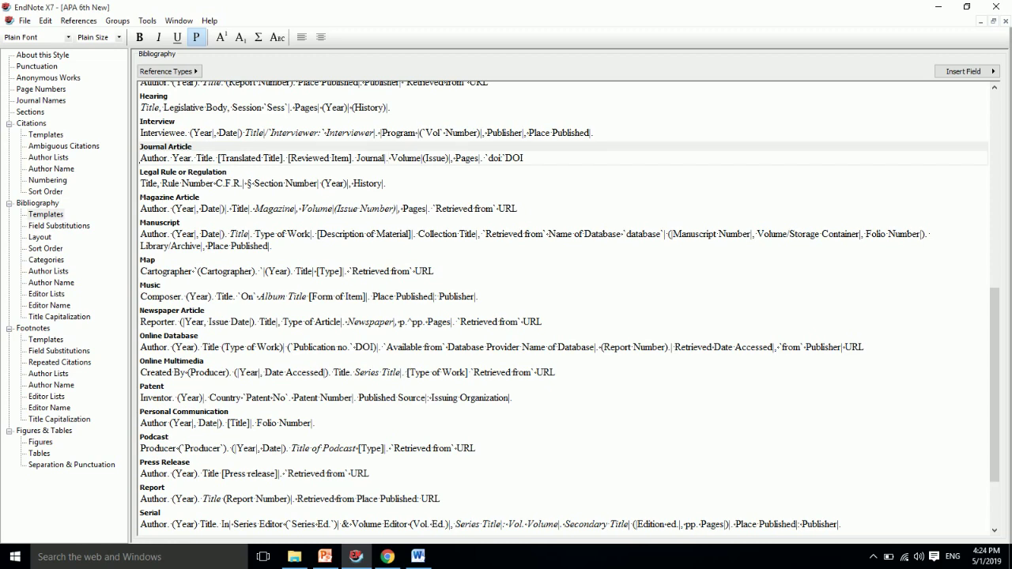
{"action": "left_click", "coordinate": [418, 557]}
{"action": "left_click", "coordinate": [223, 54]}
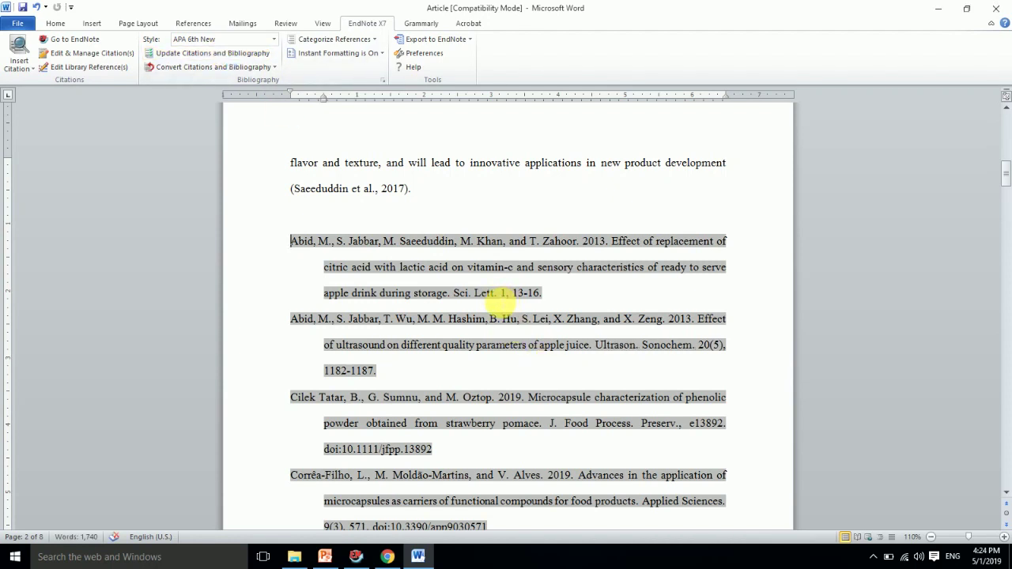
- Compare the volume, issue and page formatting in Word with the journal's examples in Chrome and EndNote's Journal Article template
{"action": "left_click", "coordinate": [388, 555]}
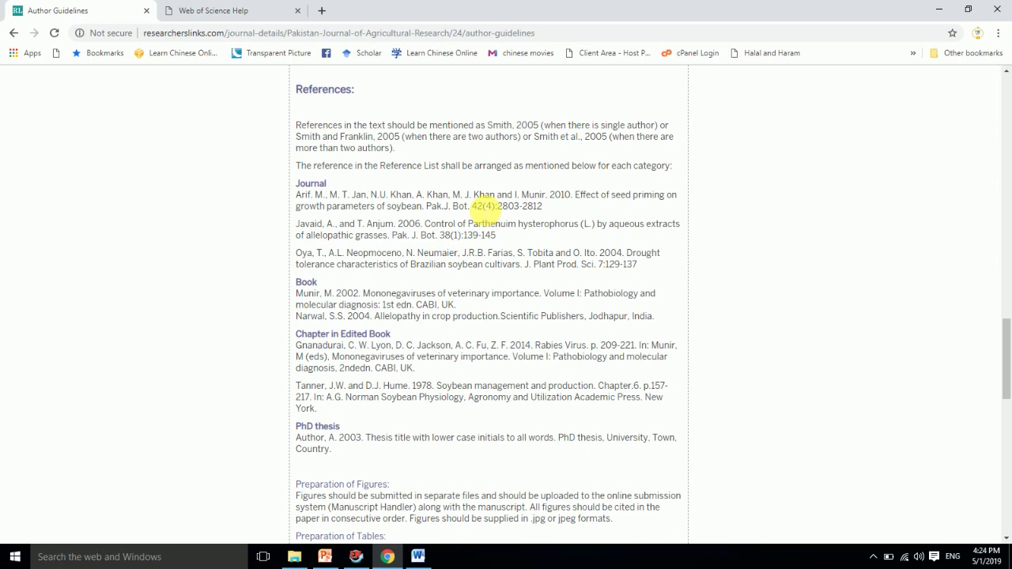
{"action": "left_click", "coordinate": [418, 556]}
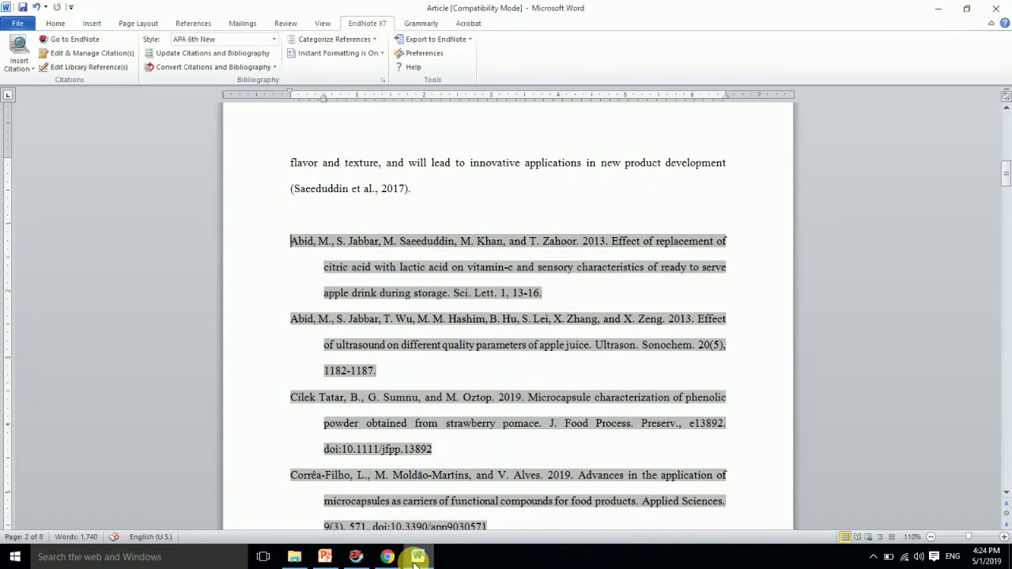
{"action": "left_click", "coordinate": [507, 292]}
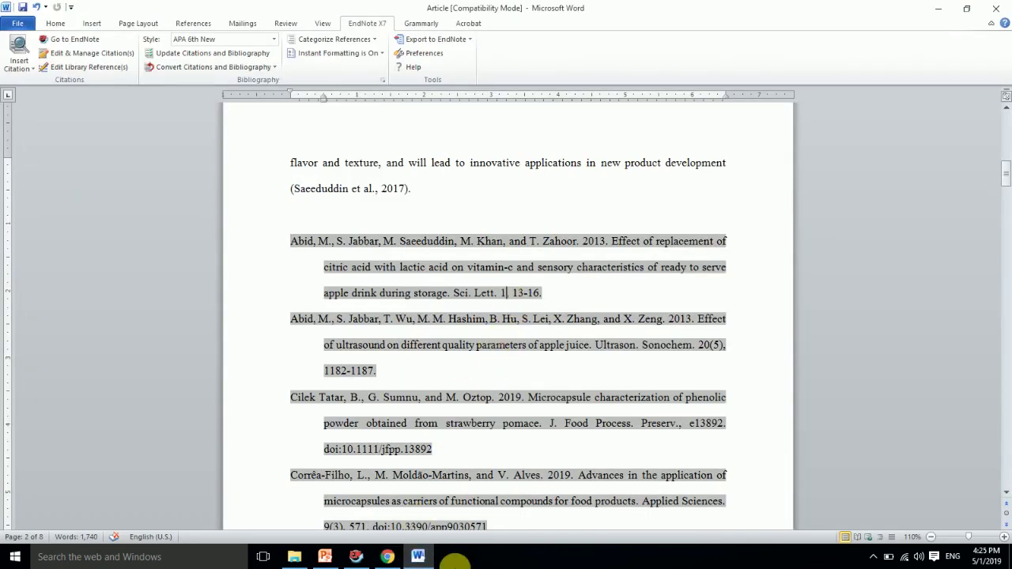
{"action": "left_click", "coordinate": [387, 557]}
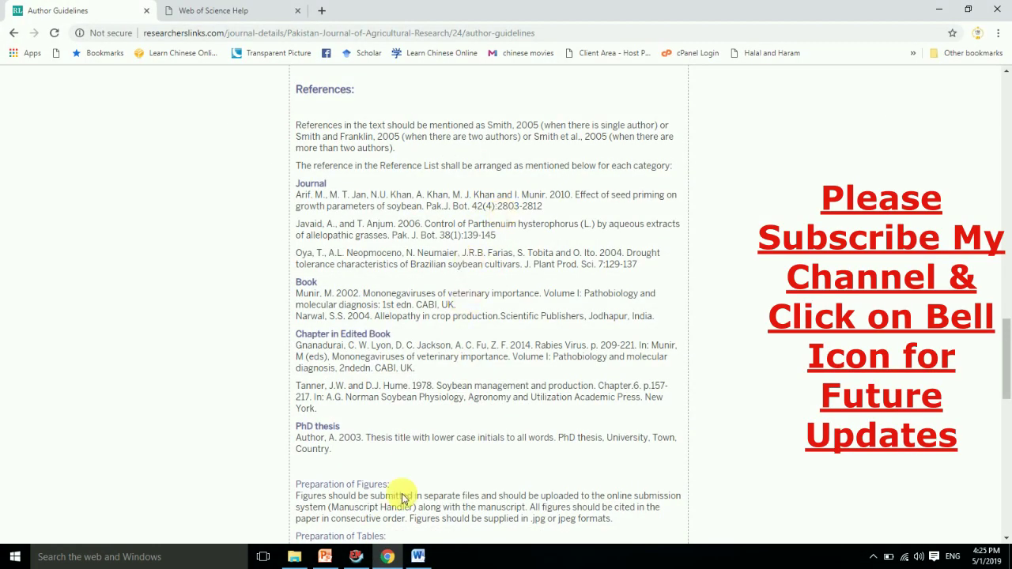
{"action": "left_click", "coordinate": [418, 559]}
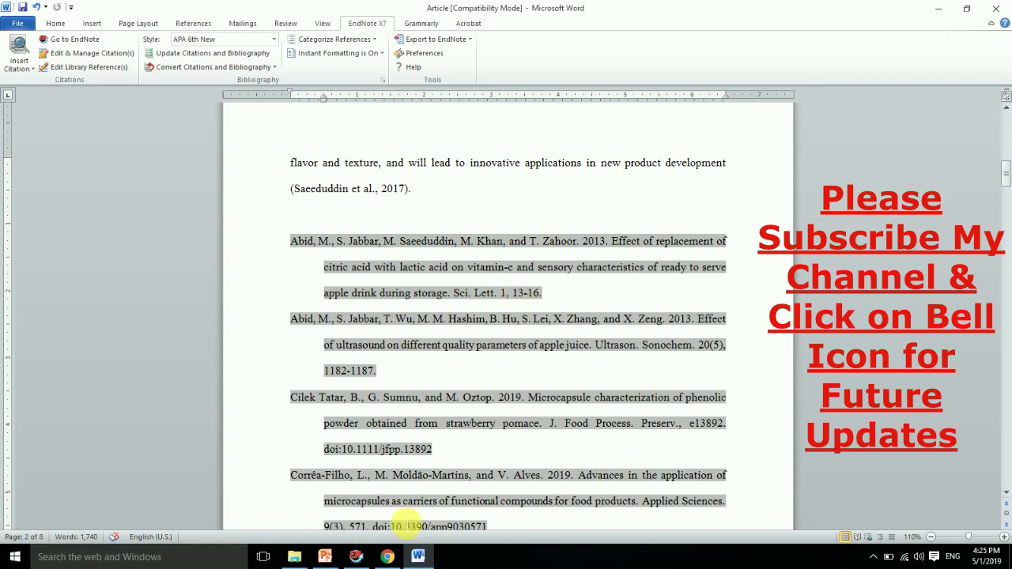
{"action": "left_click", "coordinate": [356, 556]}
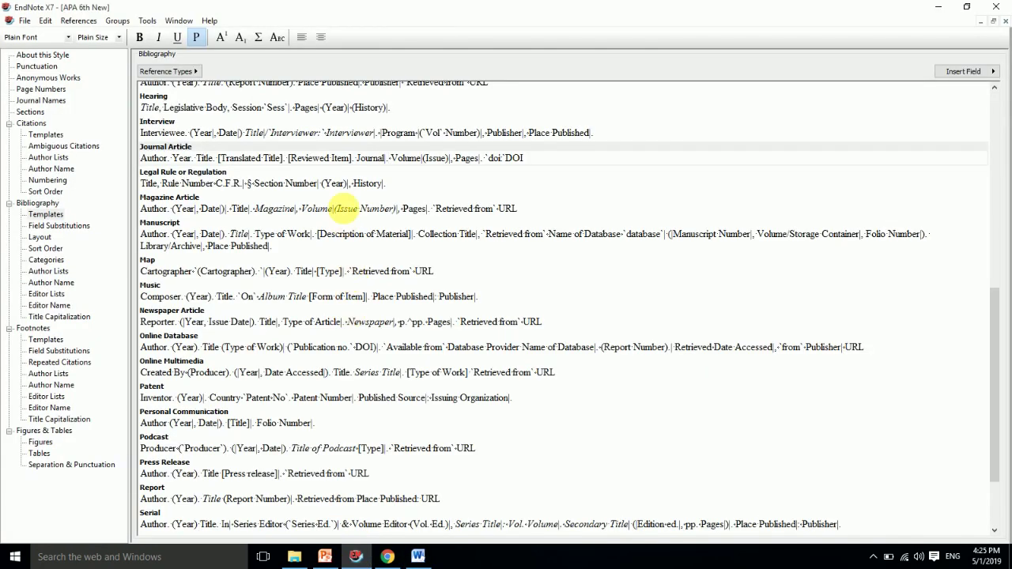
{"action": "left_click", "coordinate": [441, 167]}
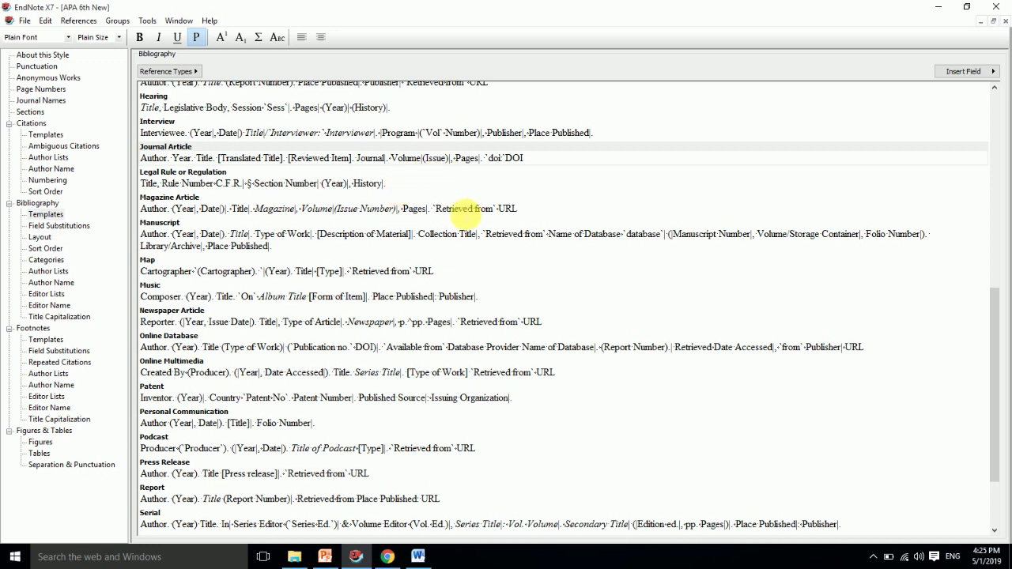
- Examine the issue numbers and page separators throughout Word's bibliography and compare them with the journal's reference examples in Chrome
{"action": "left_click", "coordinate": [419, 558]}
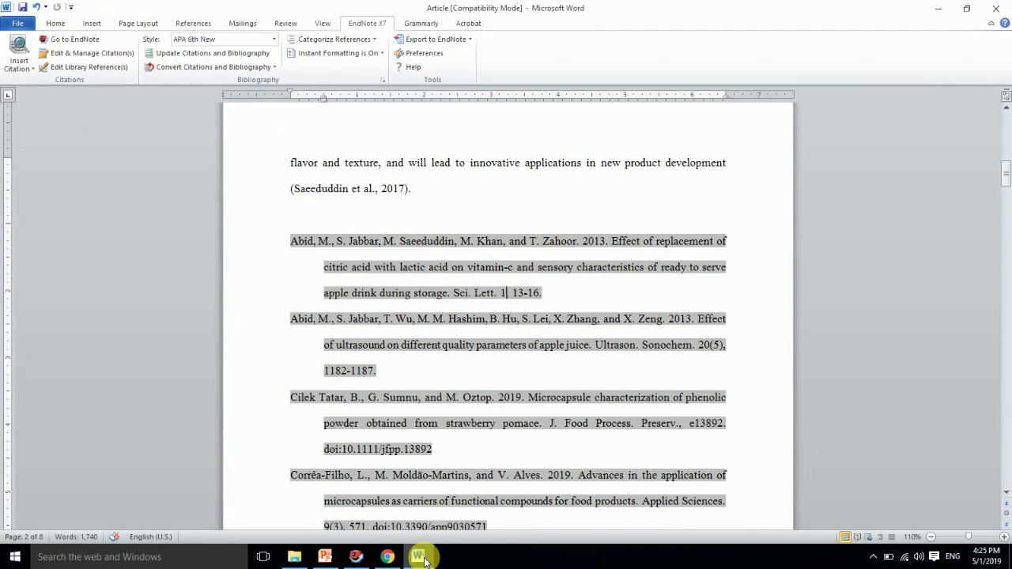
{"action": "key", "text": "Down"}
{"action": "key", "text": "Down"}
{"action": "key", "text": "Down"}
{"action": "key", "text": "Down"}
{"action": "key", "text": "Down"}
{"action": "key", "text": "Down"}
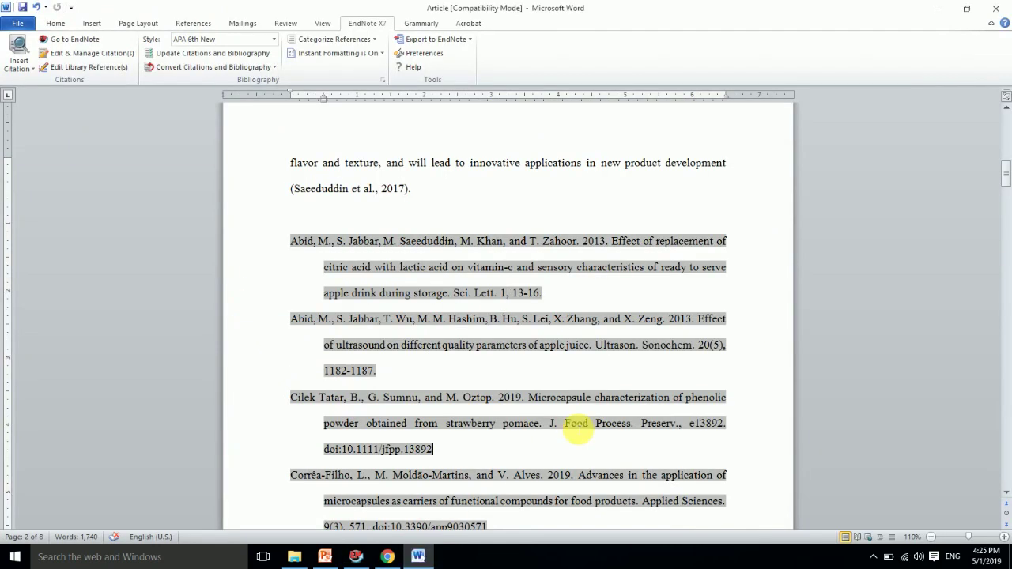
{"action": "key", "text": "Down"}
{"action": "key", "text": "Down"}
{"action": "key", "text": "Down"}
{"action": "key", "text": "Down"}
{"action": "key", "text": "Down"}
{"action": "key", "text": "Down"}
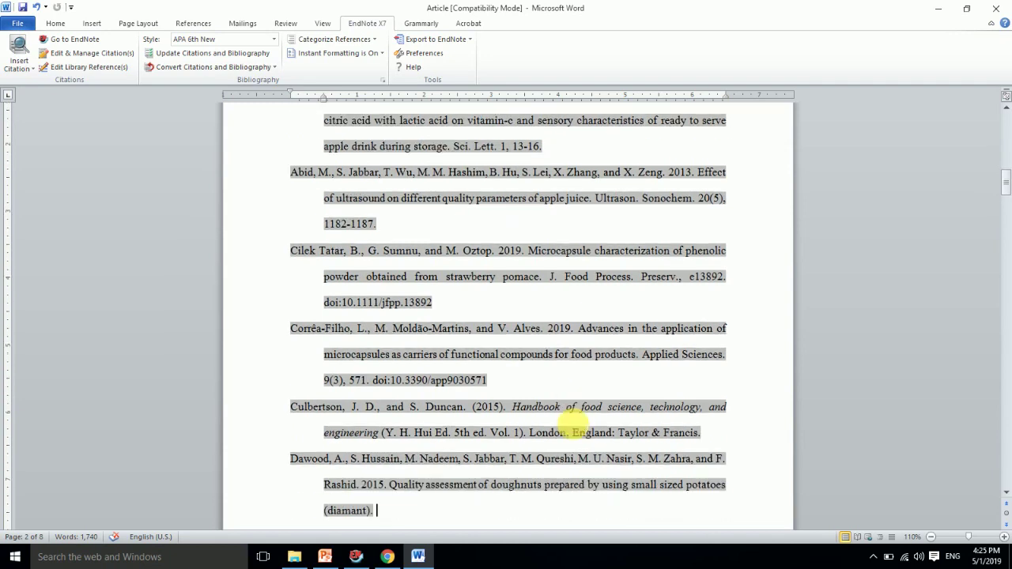
{"action": "key", "text": "Down"}
{"action": "key", "text": "Down"}
{"action": "key", "text": "Down"}
{"action": "key", "text": "Down"}
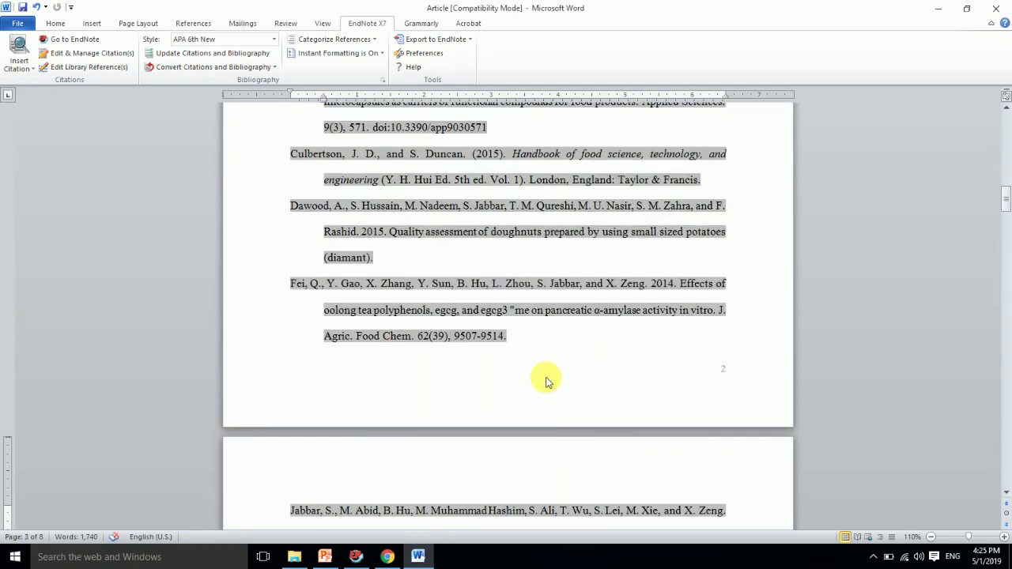
{"action": "left_click", "coordinate": [428, 336]}
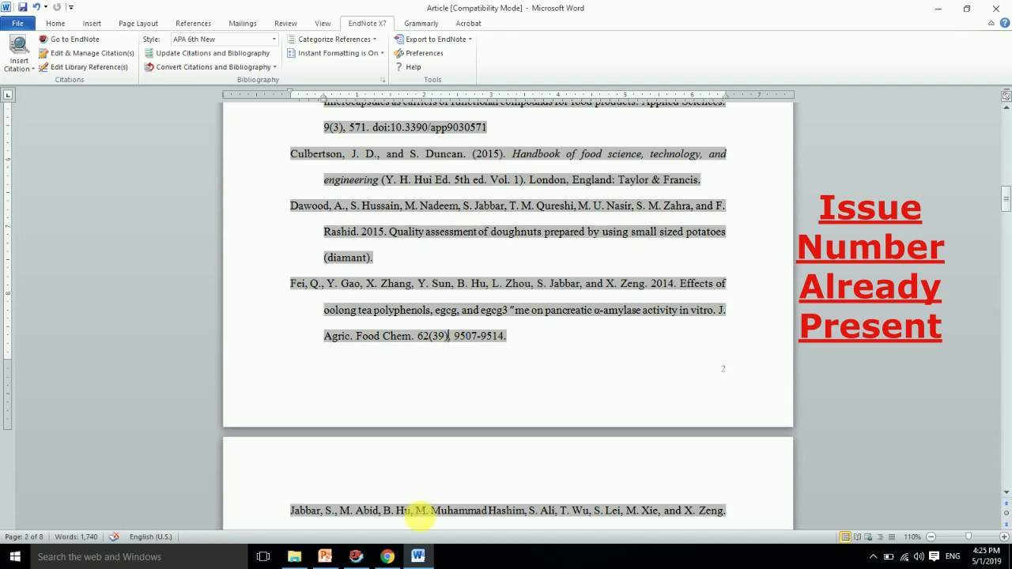
{"action": "left_click", "coordinate": [388, 557]}
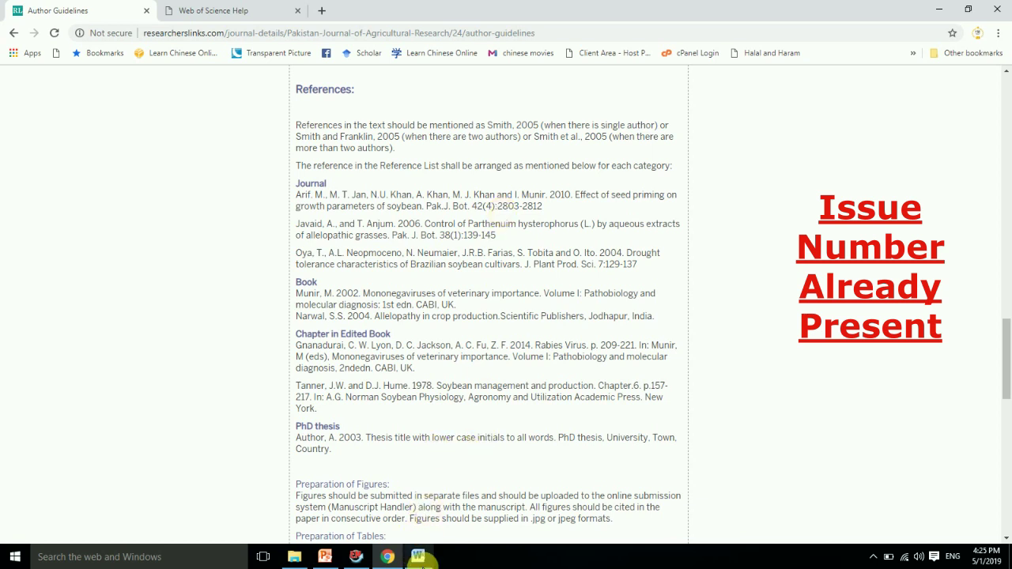
{"action": "left_click", "coordinate": [419, 557]}
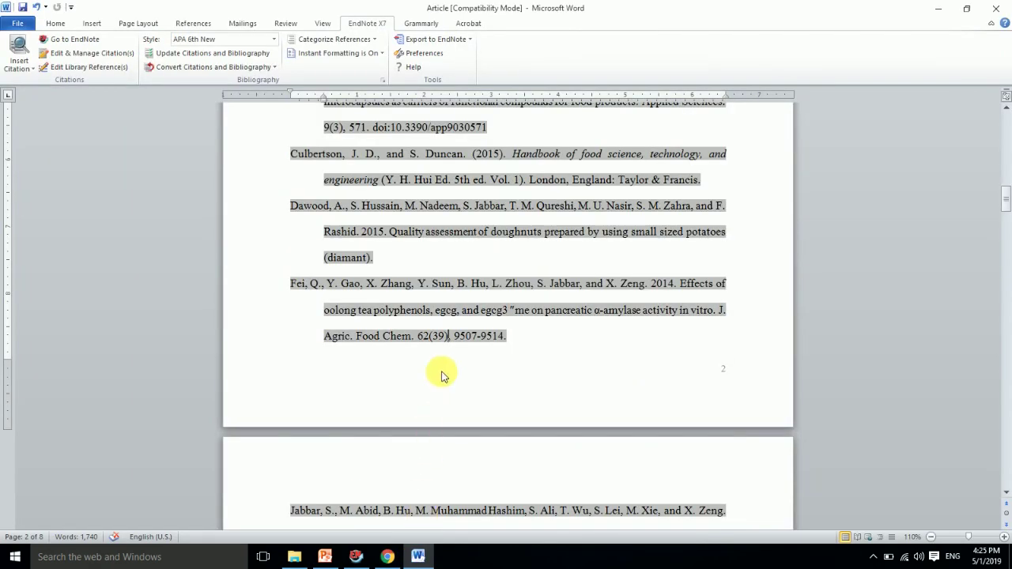
- Replace the comma after Issue with a colon in EndNote's Journal Article template, save the style and update the bibliography in Word
{"action": "left_click", "coordinate": [356, 556]}
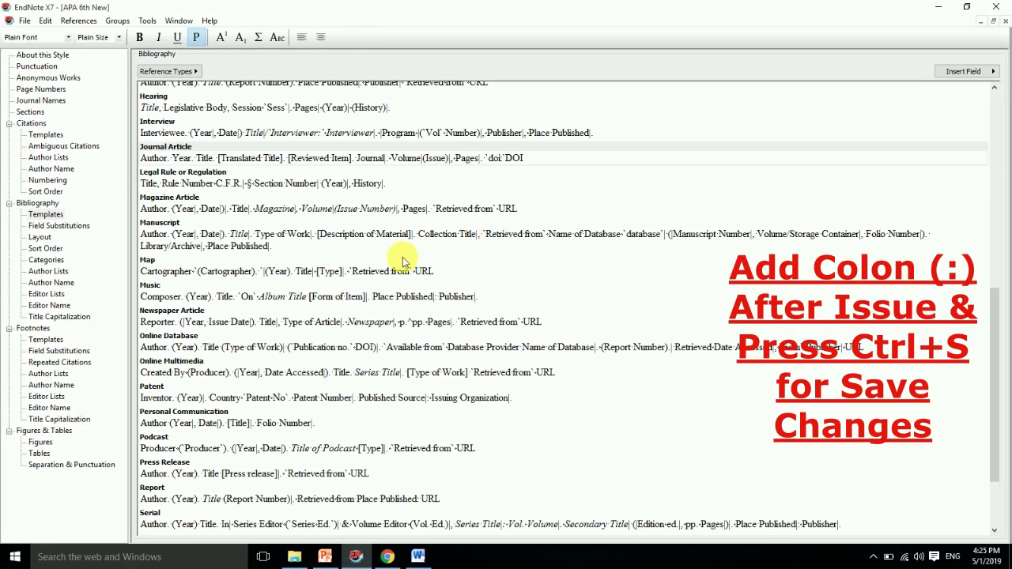
{"action": "left_click", "coordinate": [455, 158]}
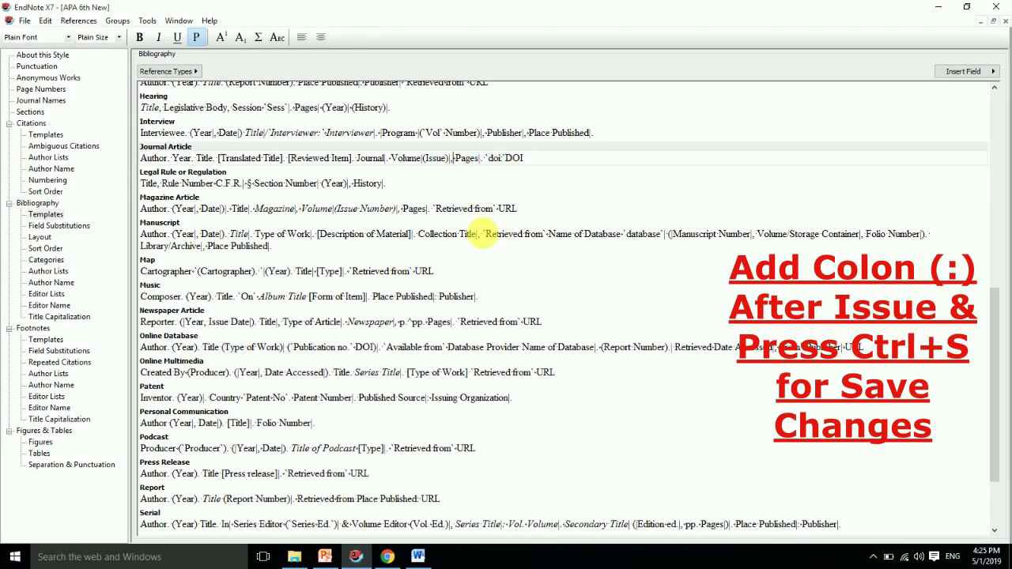
{"action": "key", "text": "BackSpace"}
{"action": "key", "text": "BackSpace"}
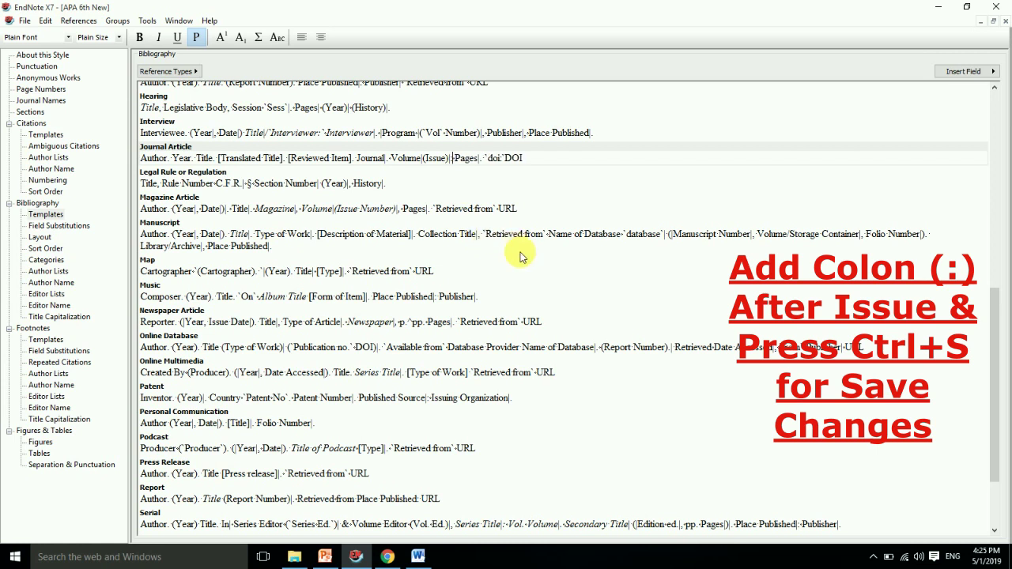
{"action": "left_click", "coordinate": [418, 556]}
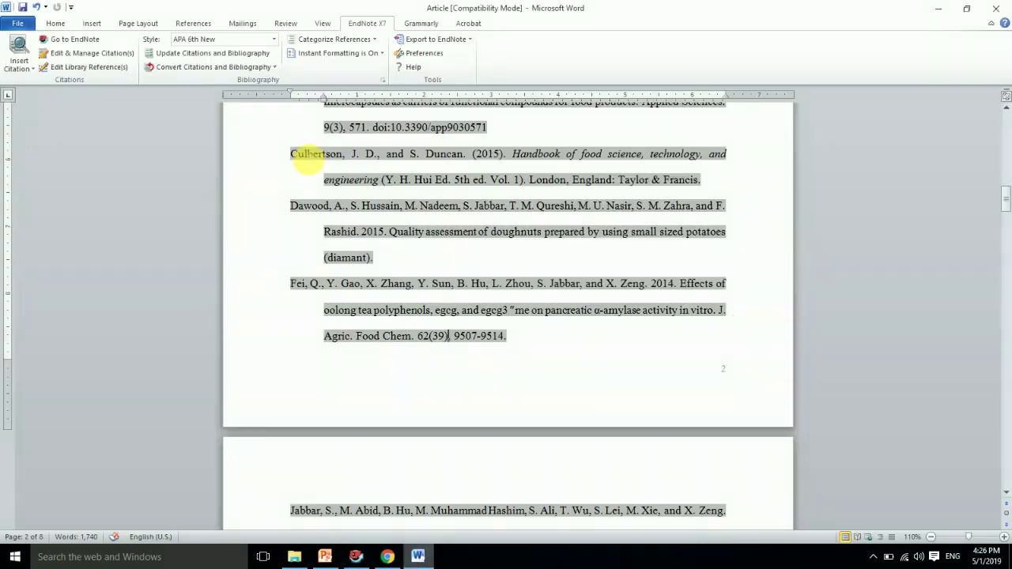
{"action": "left_click", "coordinate": [227, 52]}
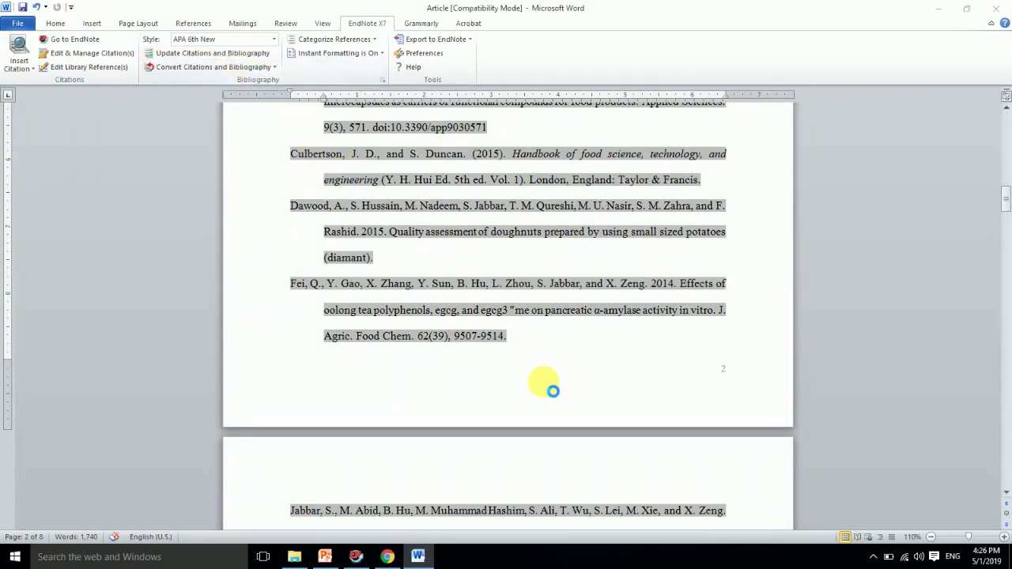
- Following the journal's examples in Chrome, remove the full stop after Pages in EndNote's Journal Article template and update Word's bibliography
{"action": "left_click", "coordinate": [387, 557]}
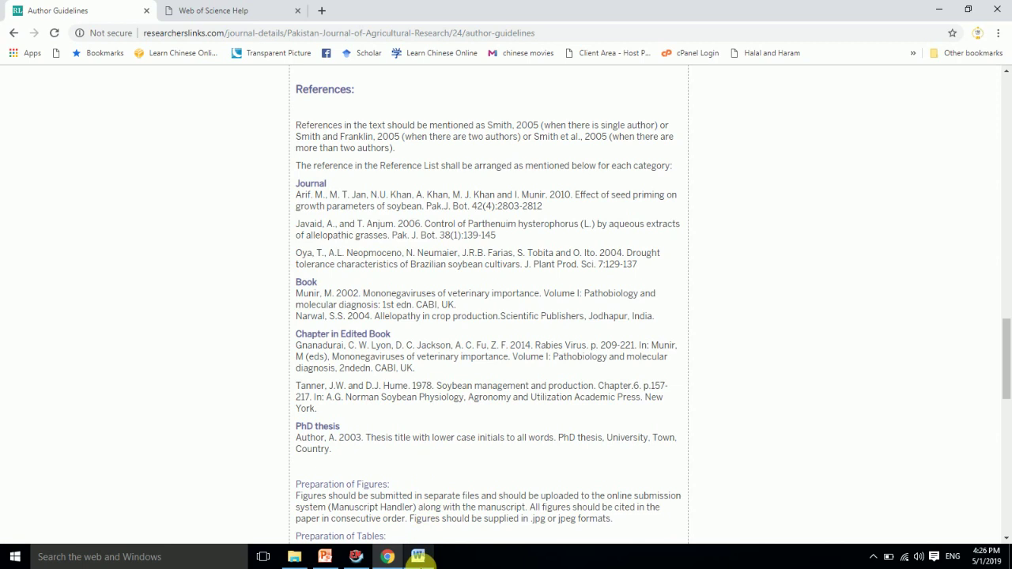
{"action": "mouse_move", "coordinate": [421, 563]}
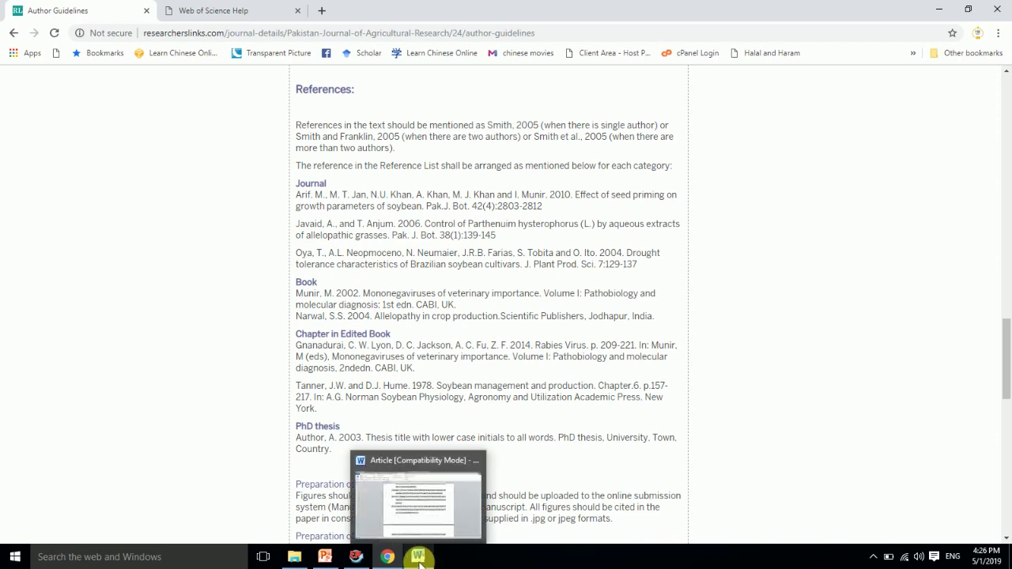
{"action": "left_click", "coordinate": [357, 557]}
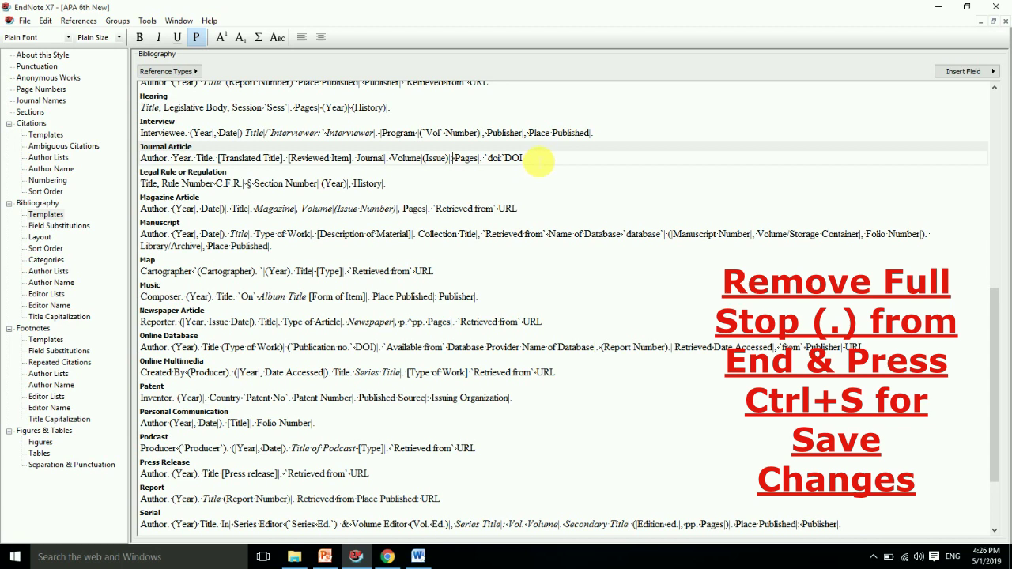
{"action": "key", "text": "BackSpace"}
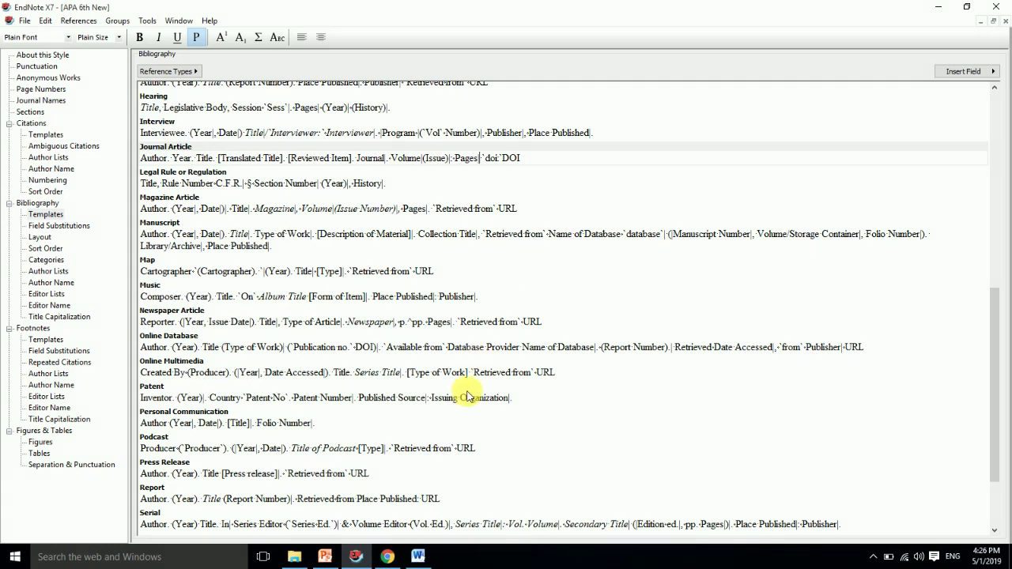
{"action": "left_click", "coordinate": [416, 558]}
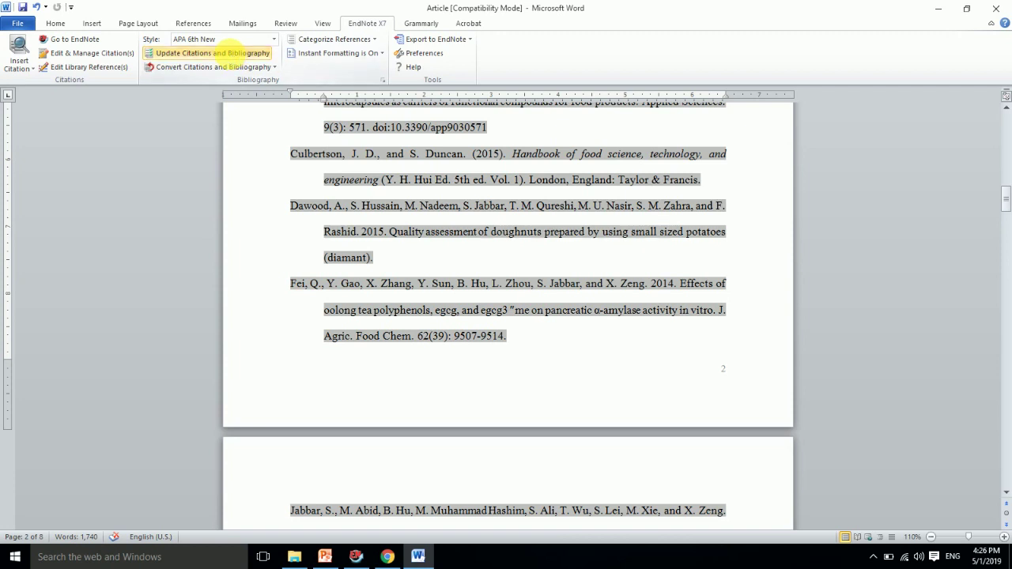
{"action": "left_click", "coordinate": [225, 52]}
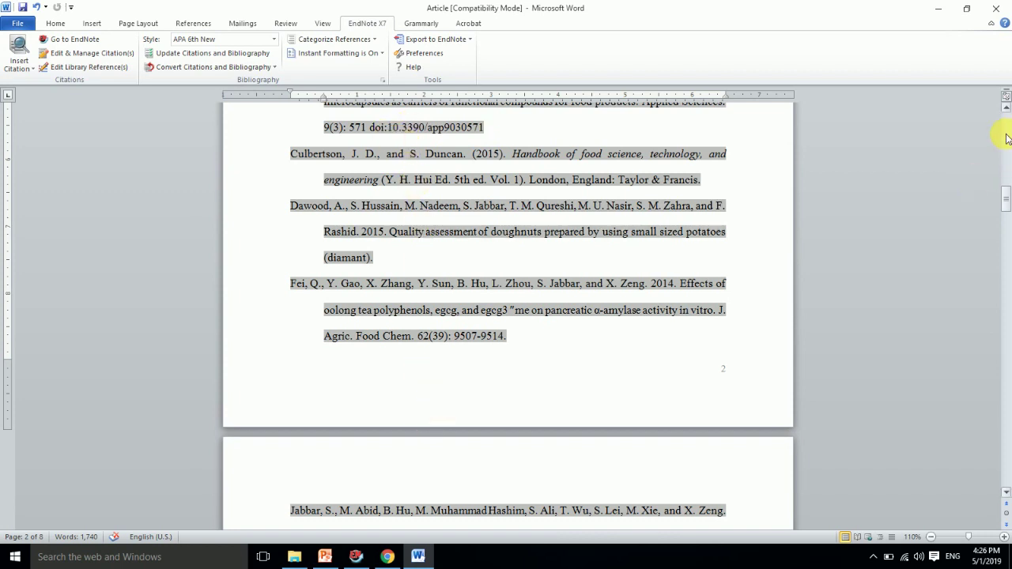
{"action": "left_click", "coordinate": [1004, 109]}
{"action": "left_click", "coordinate": [1004, 109]}
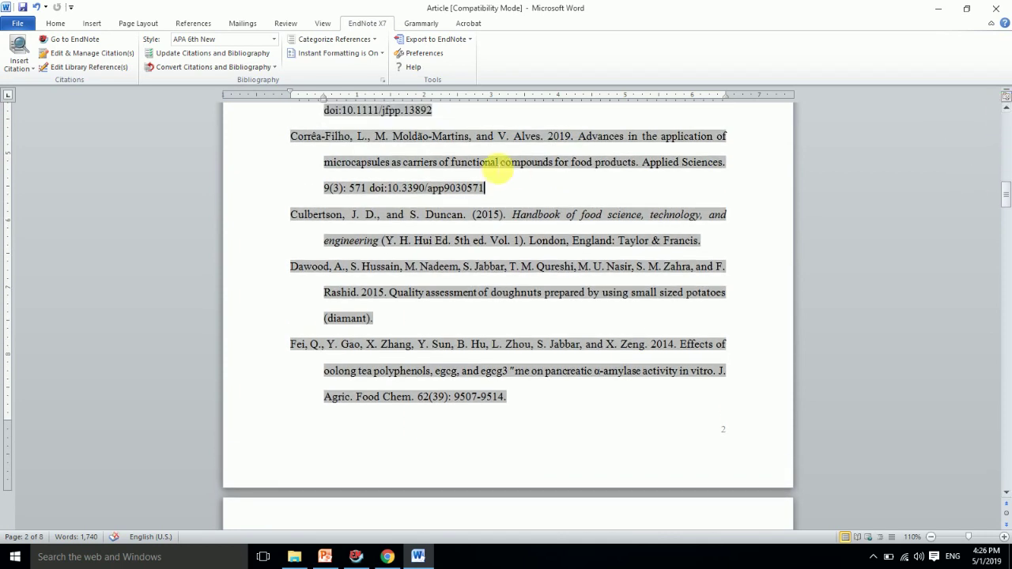
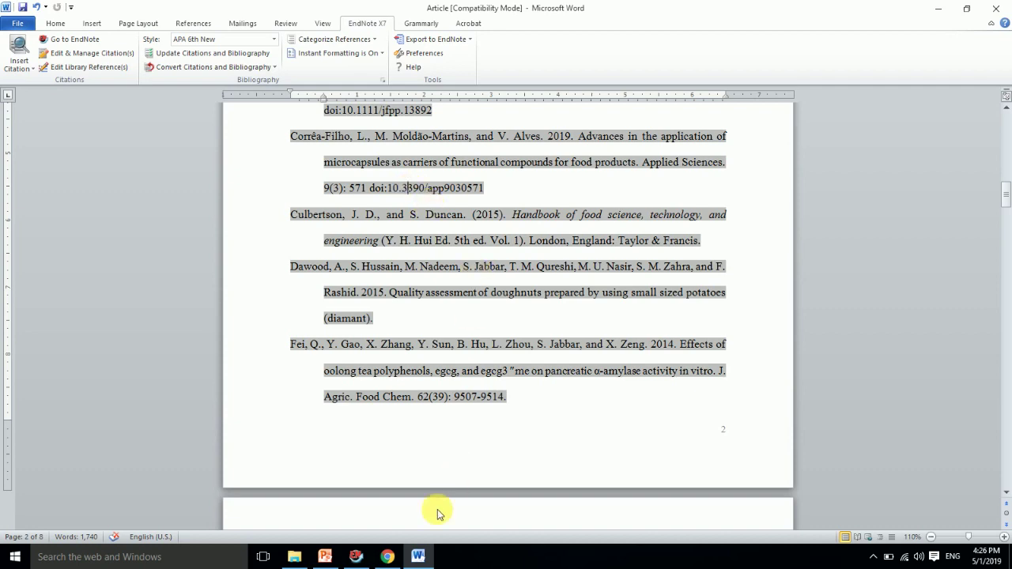
- Compare the journal article references in Word's bibliography with EndNote's Journal Article template and the journal's reference examples in Chrome
{"action": "left_click", "coordinate": [356, 557]}
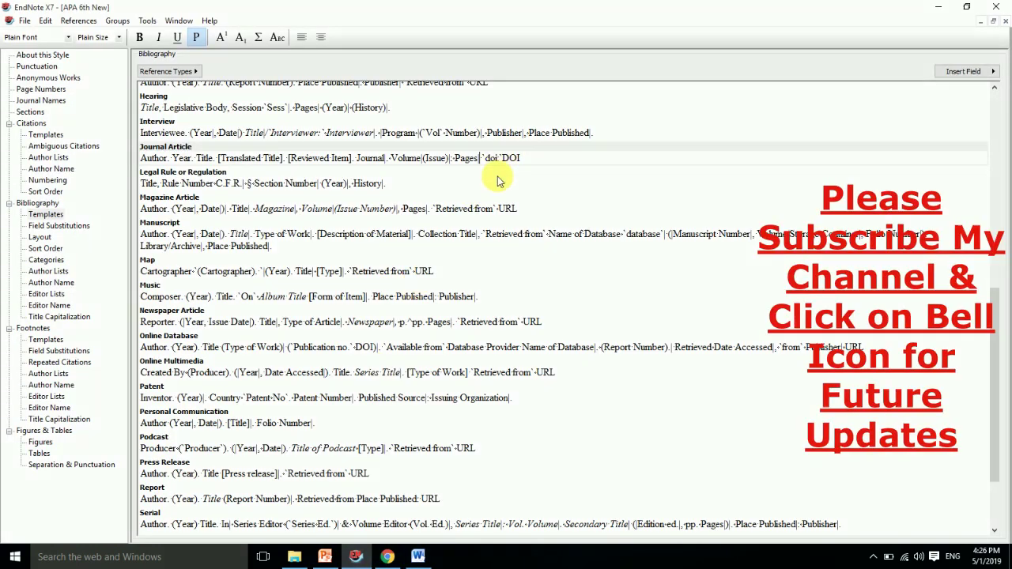
{"action": "left_click", "coordinate": [417, 557]}
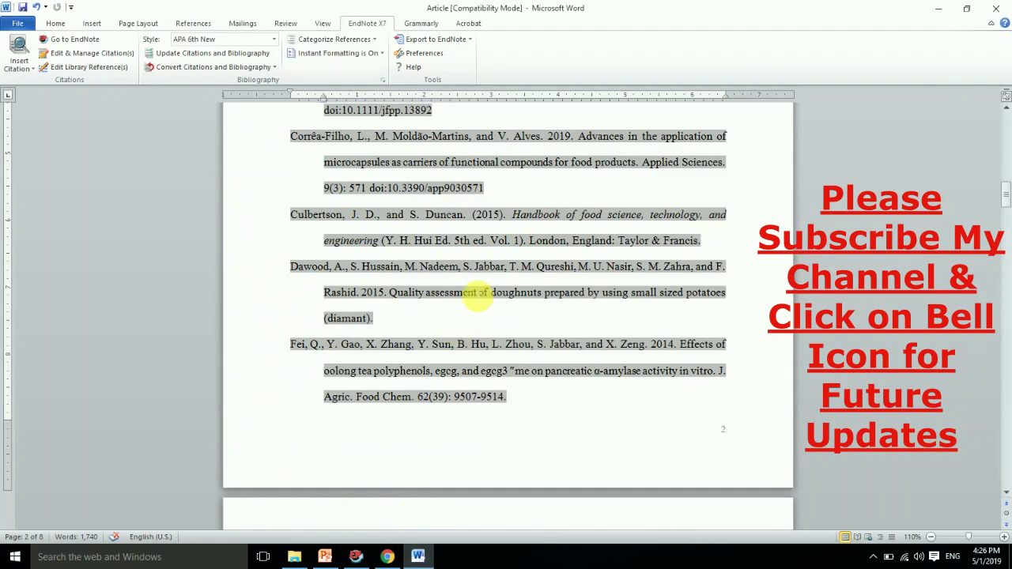
{"action": "left_click", "coordinate": [366, 556]}
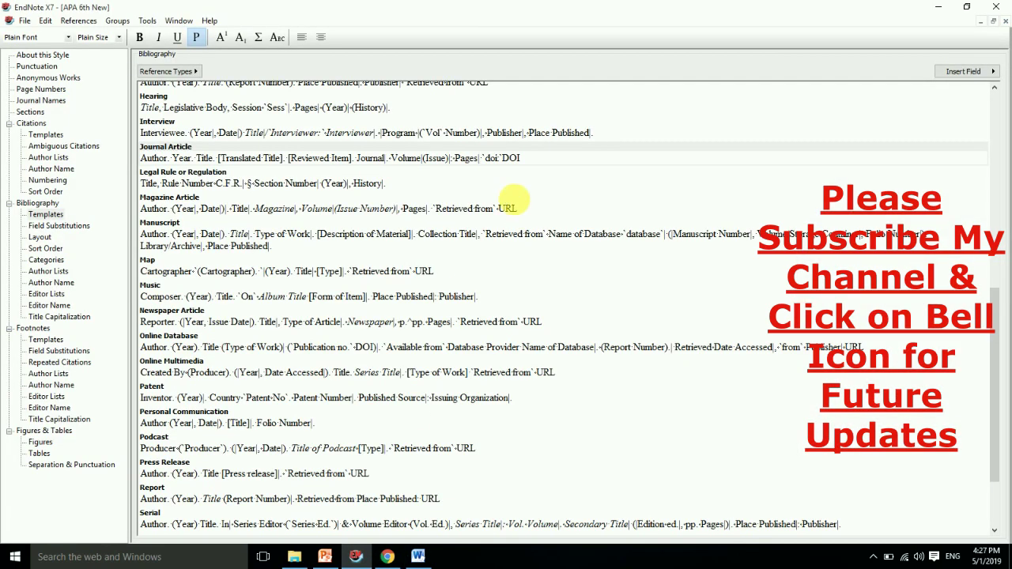
{"action": "left_click", "coordinate": [386, 557]}
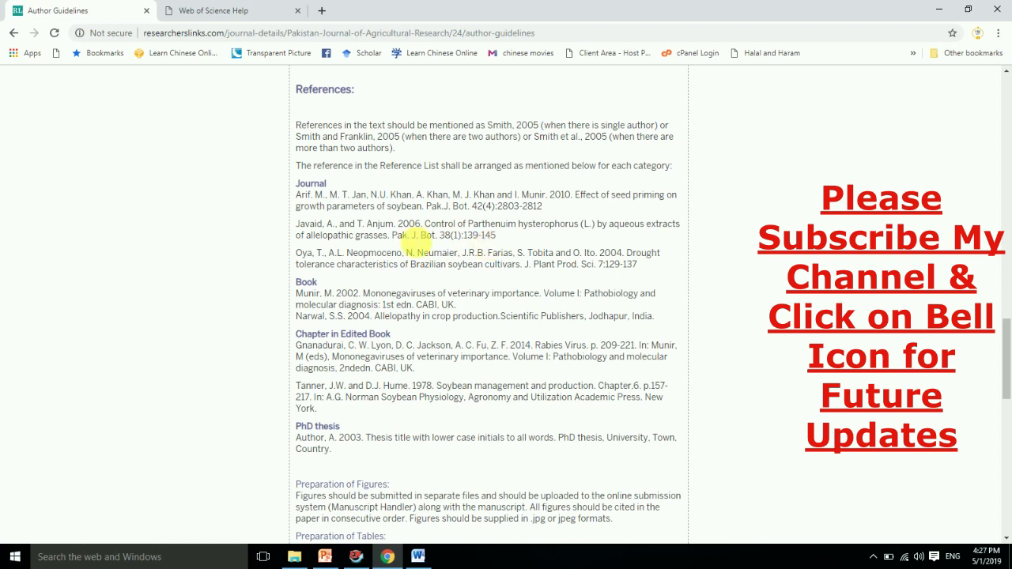
{"action": "left_click", "coordinate": [425, 558]}
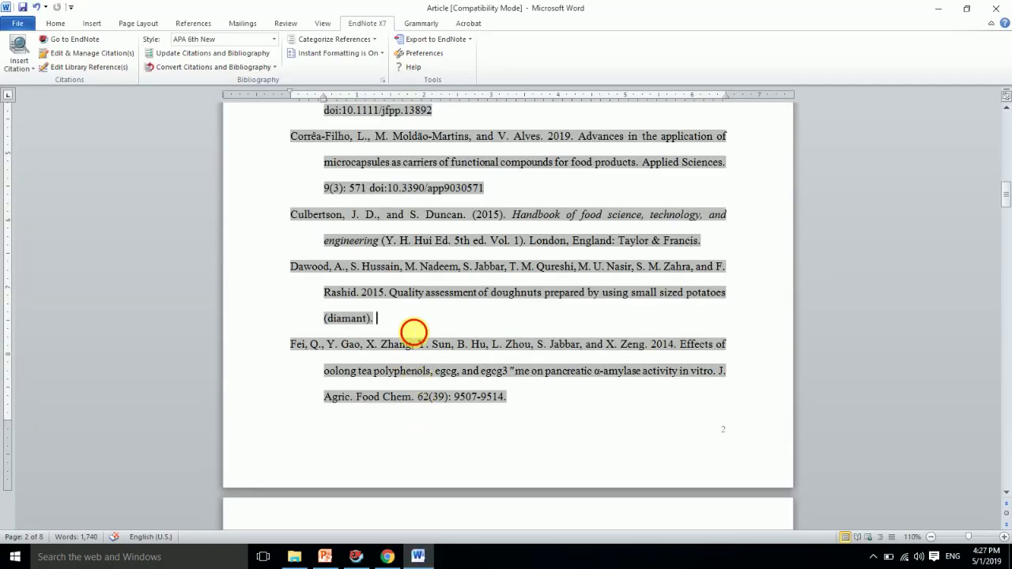
{"action": "scroll", "coordinate": [414, 328], "scroll_direction": "up", "scroll_amount": 3}
{"action": "key", "text": "Left"}
{"action": "key", "text": "shift+Down"}
{"action": "key", "text": "shift+Down"}
{"action": "key", "text": "shift+Down"}
{"action": "key", "text": "shift+Down"}
{"action": "key", "text": "shift+Down"}
{"action": "key", "text": "shift+Down"}
{"action": "key", "text": "shift+Down"}
{"action": "key", "text": "shift+Down"}
{"action": "key", "text": "shift+Down"}
{"action": "key", "text": "shift+Down"}
{"action": "key", "text": "shift+Down"}
{"action": "key", "text": "shift+Down"}
{"action": "key", "text": "shift+Down"}
{"action": "key", "text": "shift+Down"}
{"action": "key", "text": "shift+Down"}
{"action": "key", "text": "shift+Down"}
{"action": "key", "text": "shift+Down"}
{"action": "key", "text": "shift+Down"}
{"action": "key", "text": "shift+Down"}
{"action": "key", "text": "shift+Down"}
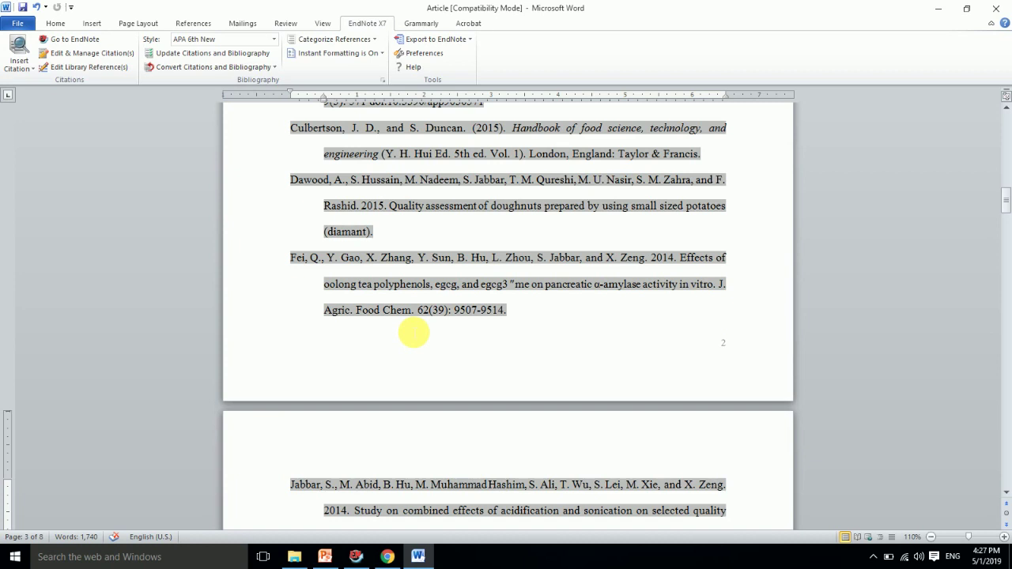
{"action": "key", "text": "shift+Down"}
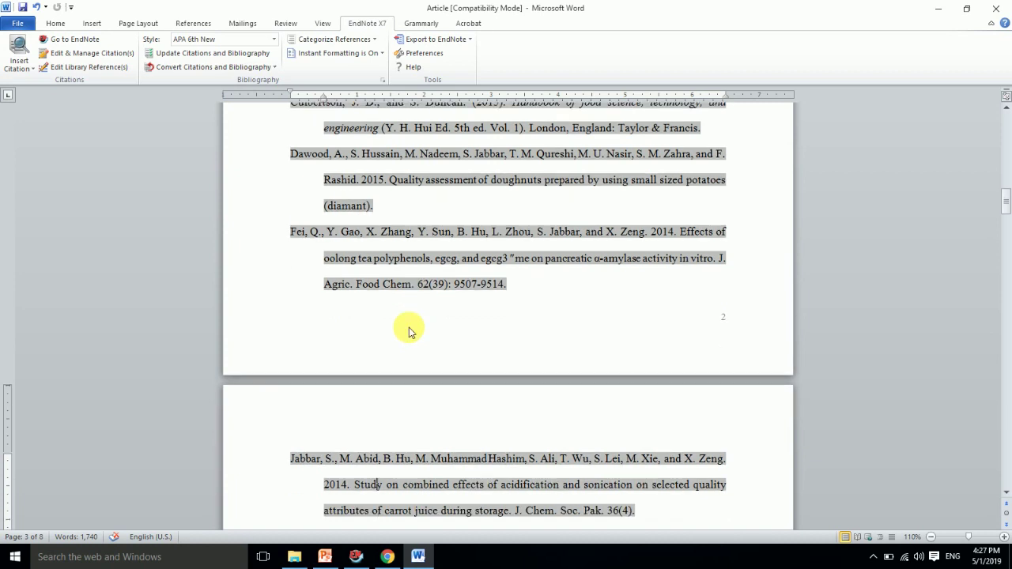
{"action": "key", "text": "shift+Up"}
{"action": "key", "text": "shift+Up"}
{"action": "key", "text": "shift+Up"}
{"action": "key", "text": "shift+Up"}
{"action": "key", "text": "shift+Up"}
{"action": "key", "text": "shift+Up"}
{"action": "key", "text": "shift+Up"}
{"action": "key", "text": "shift+Up"}
{"action": "key", "text": "shift+Up"}
{"action": "key", "text": "shift+Up"}
{"action": "key", "text": "shift+Up"}
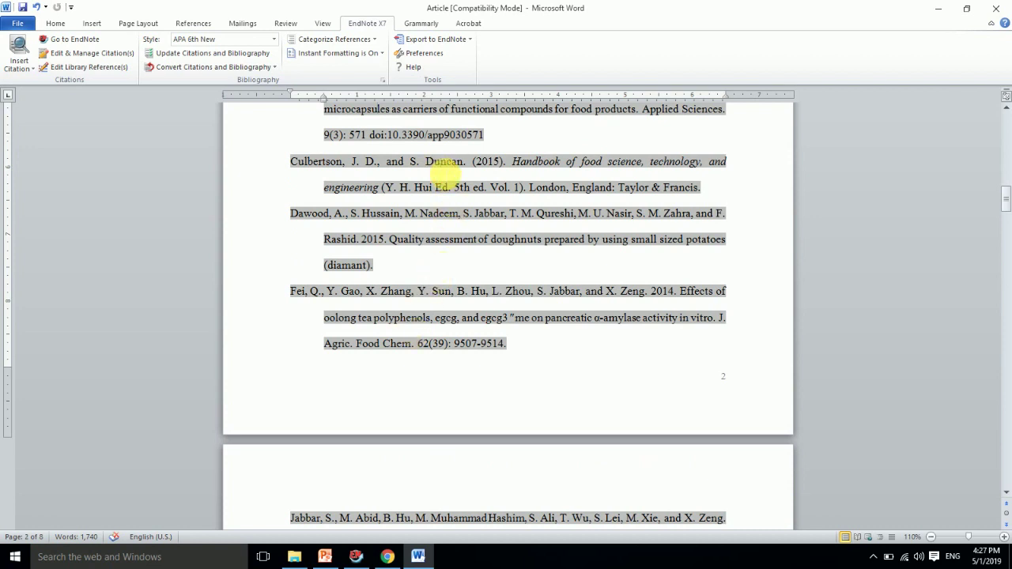
- In line with the journal's book examples in Chrome, remove the brackets around Year in EndNote's Book template and update Word's bibliography
{"action": "left_click", "coordinate": [387, 557]}
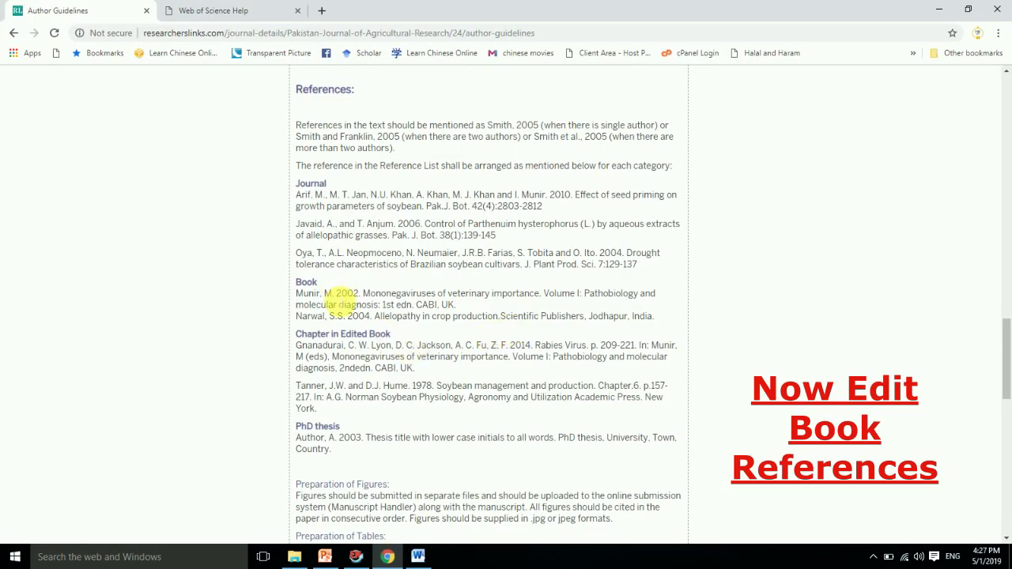
{"action": "left_click", "coordinate": [355, 556]}
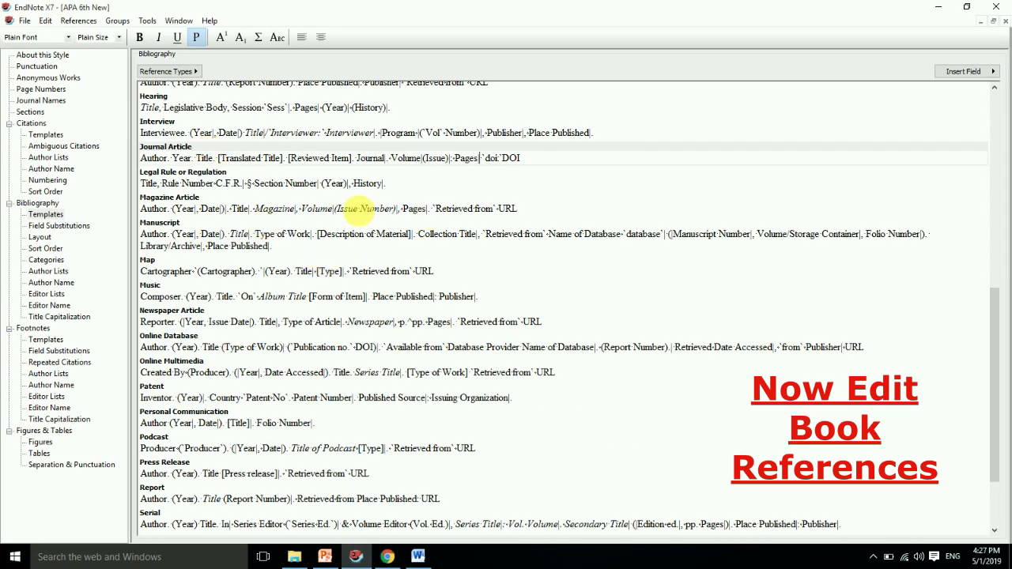
{"action": "left_click_drag", "start_coordinate": [989, 314], "coordinate": [956, 142]}
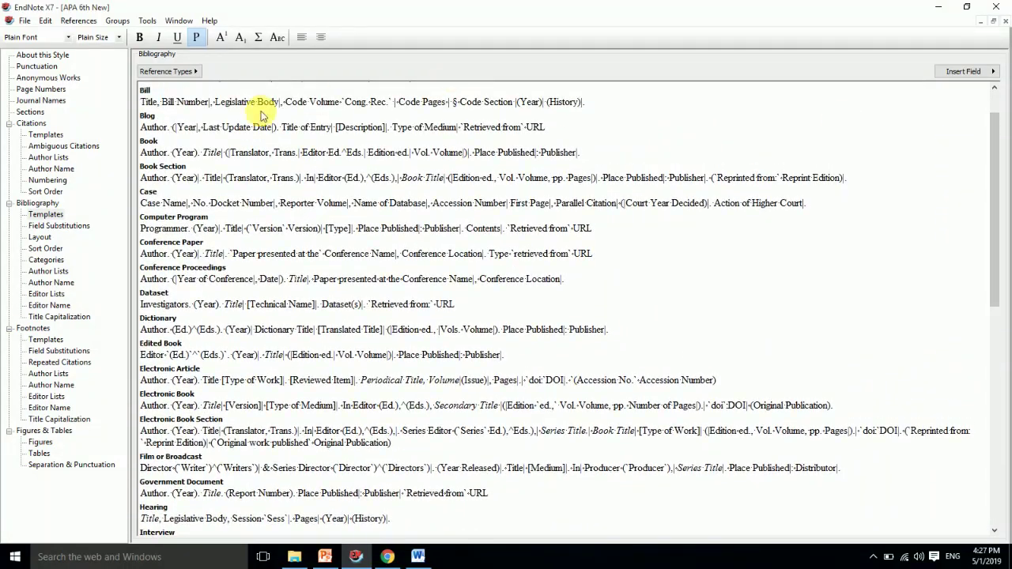
{"action": "left_click", "coordinate": [199, 153]}
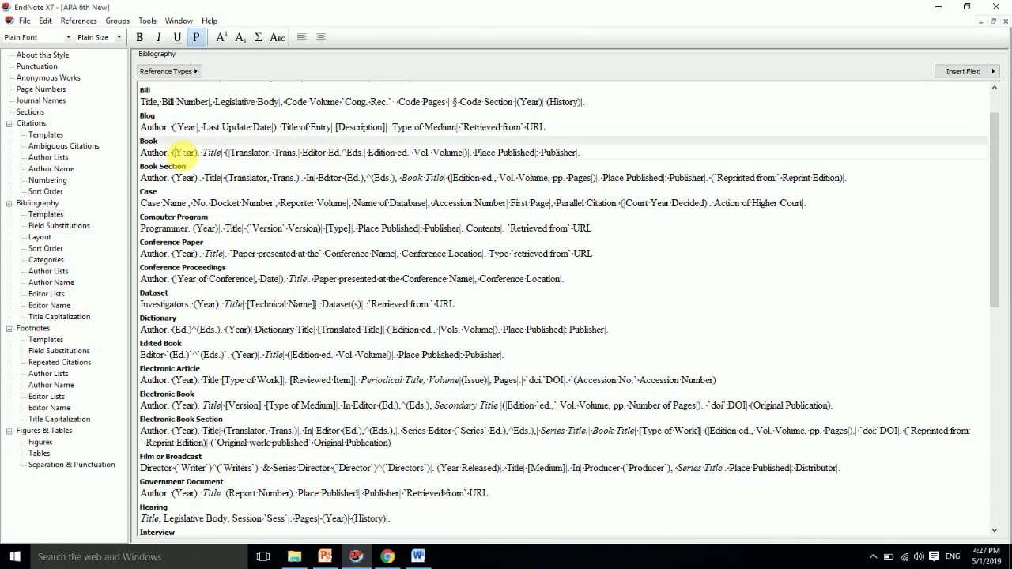
{"action": "key", "text": "BackSpace"}
{"action": "key", "text": "BackSpace"}
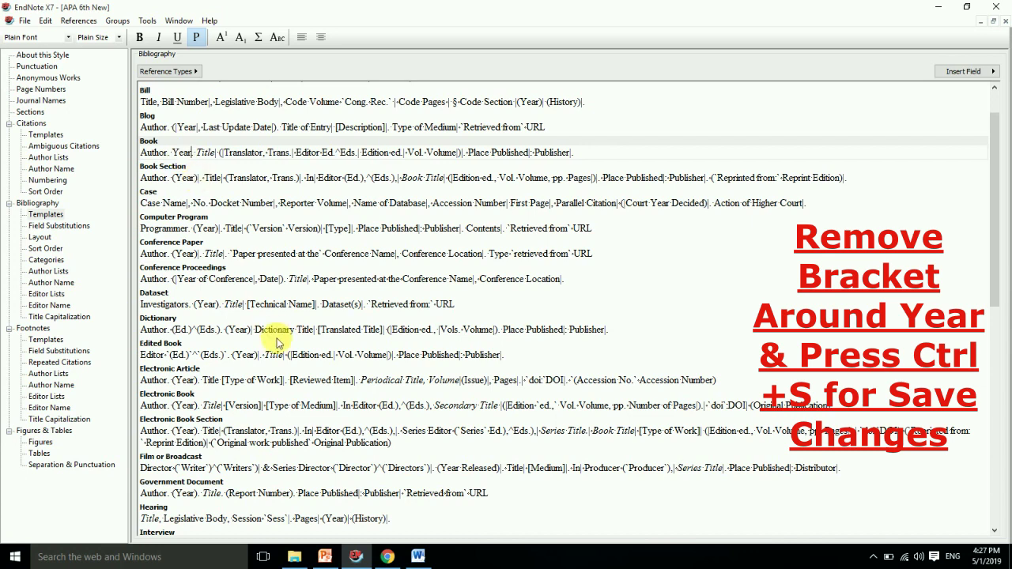
{"action": "left_click", "coordinate": [419, 557]}
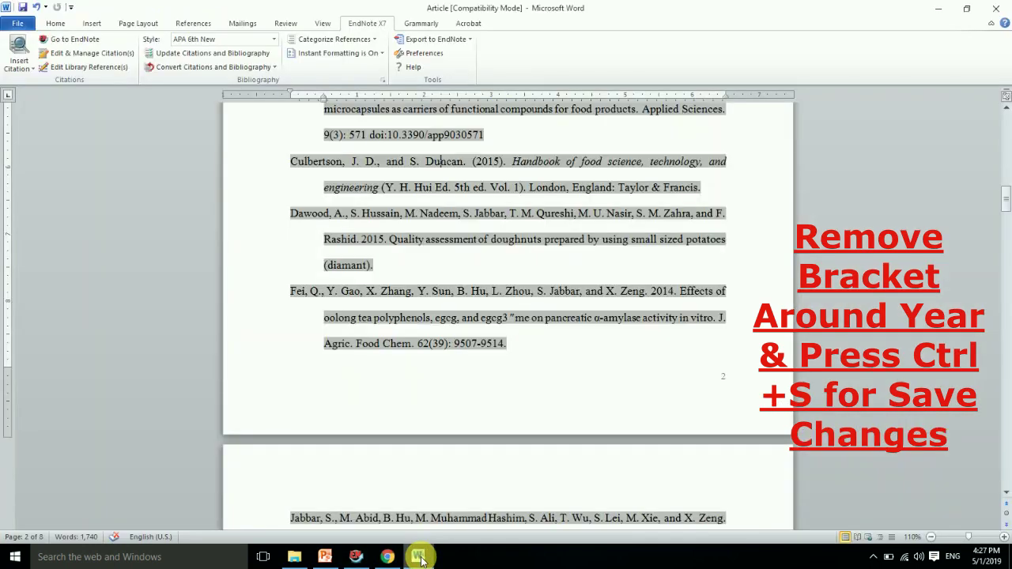
{"action": "left_click", "coordinate": [229, 57]}
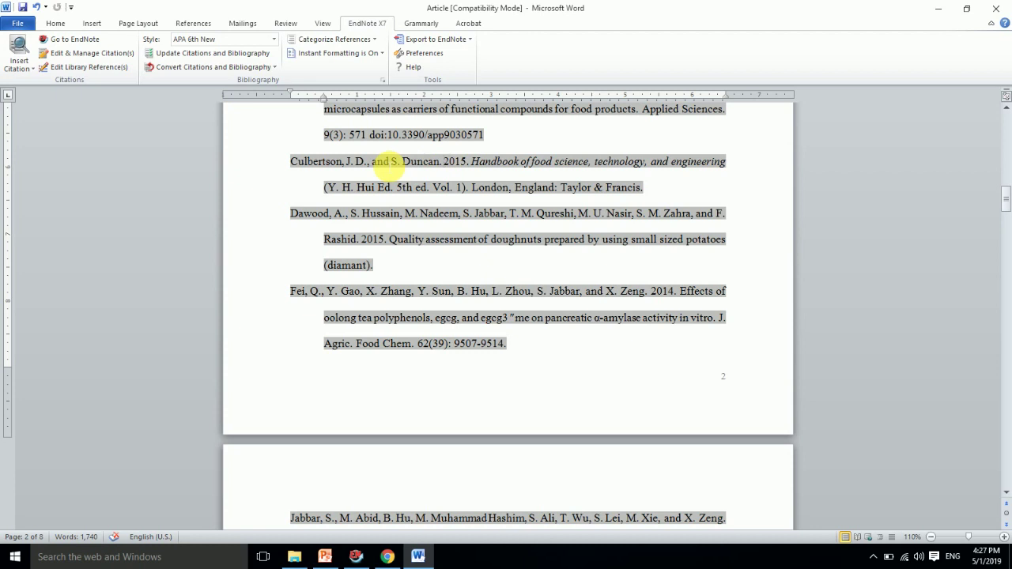
{"action": "left_click", "coordinate": [355, 161]}
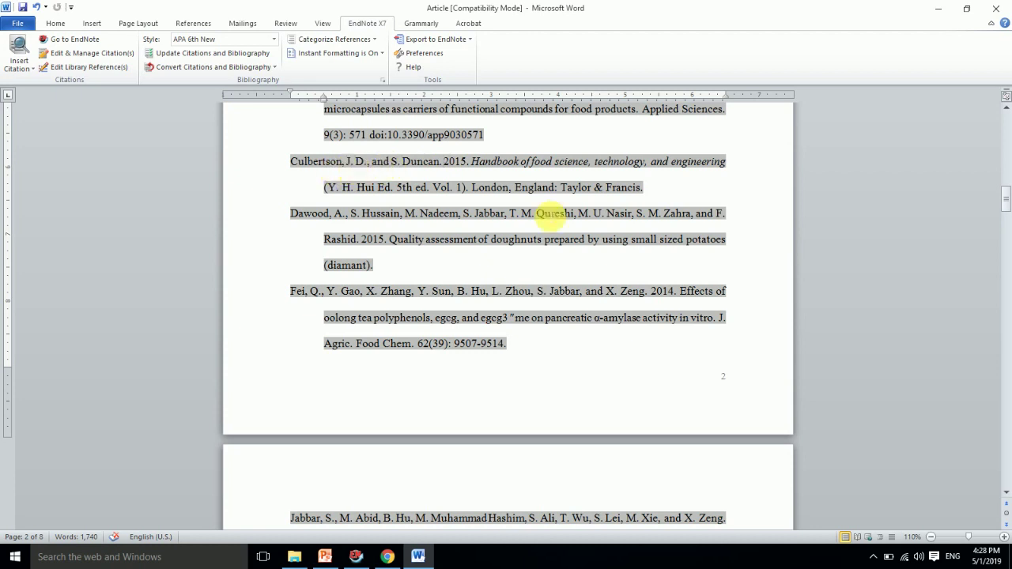
- After checking the book examples in Chrome, remove the italics from Title in EndNote's Book template and update the bibliography in Word
{"action": "left_click", "coordinate": [387, 557]}
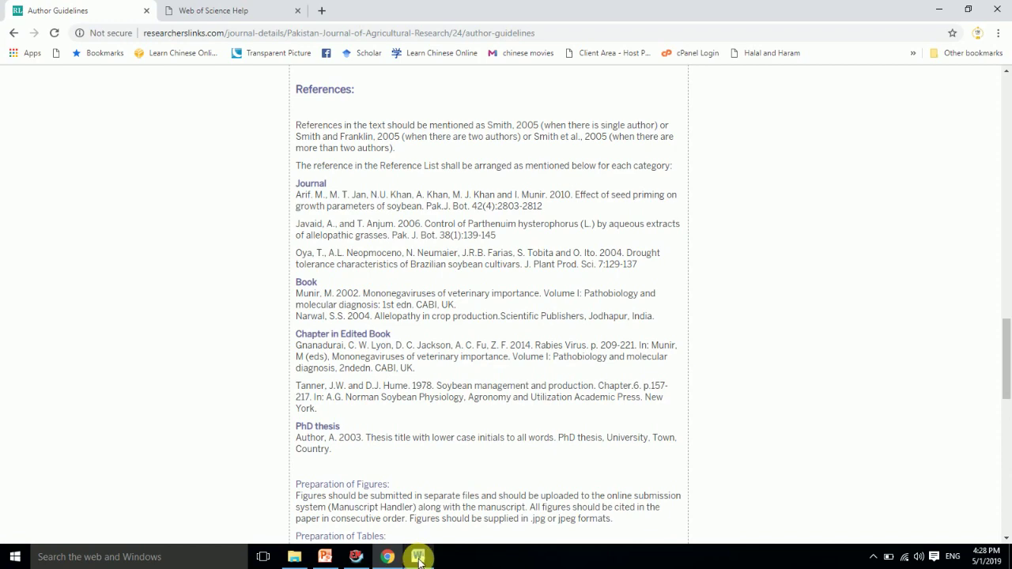
{"action": "left_click", "coordinate": [355, 557]}
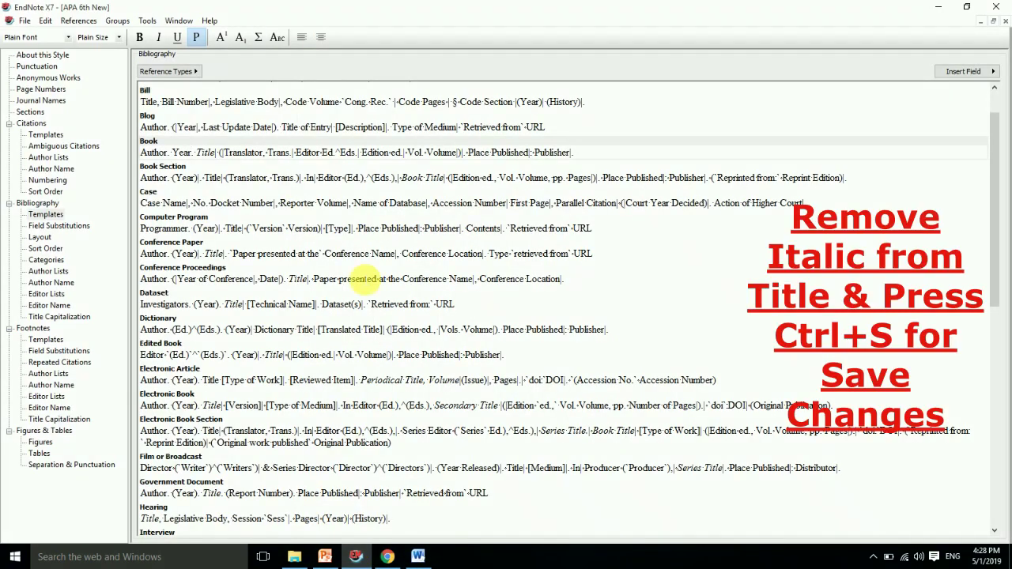
{"action": "left_click", "coordinate": [202, 151]}
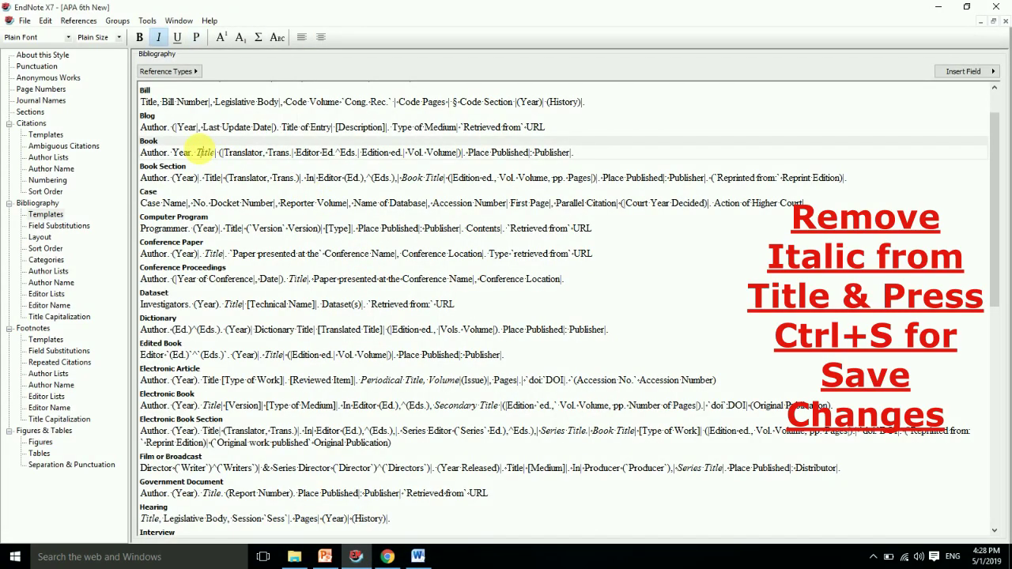
{"action": "left_click_drag", "start_coordinate": [197, 151], "coordinate": [204, 151]}
{"action": "key", "text": "ctrl+i"}
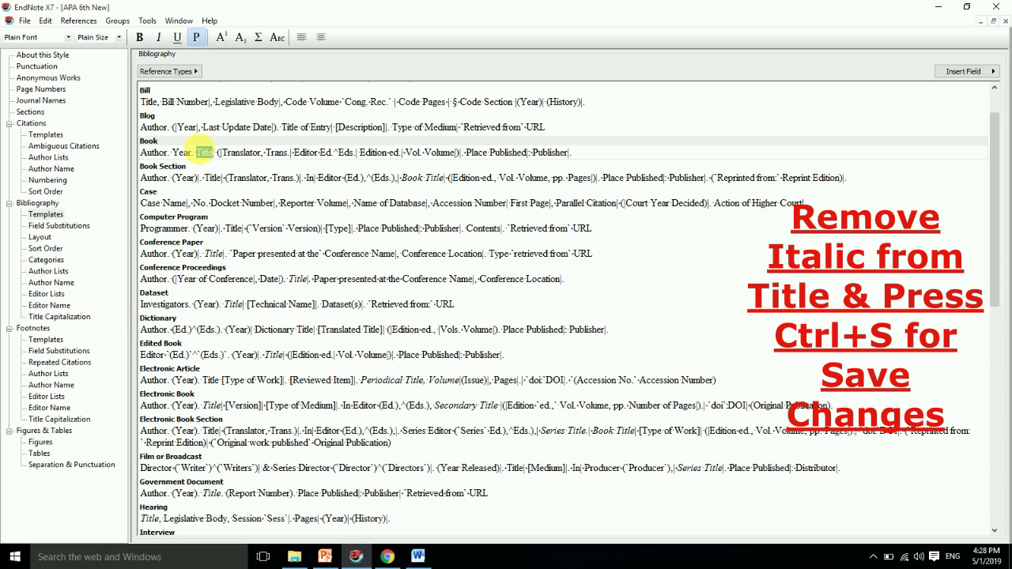
{"action": "left_click", "coordinate": [419, 556]}
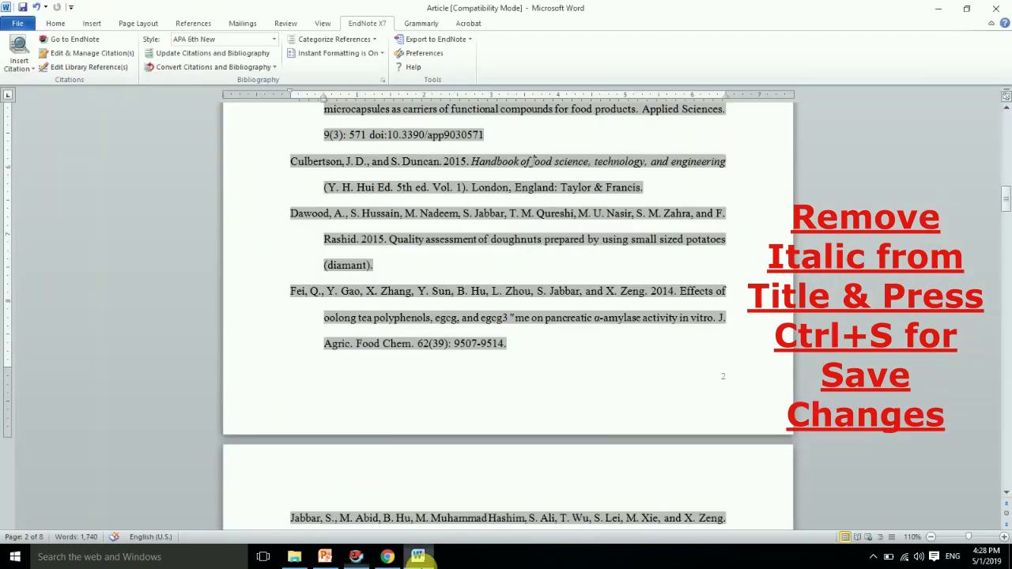
{"action": "left_click", "coordinate": [233, 53]}
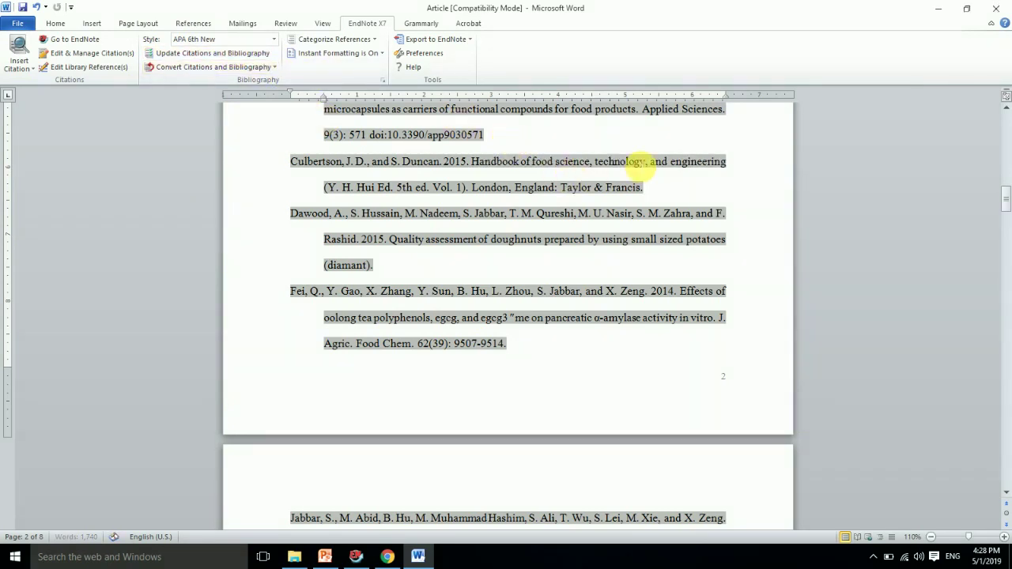
- After checking the journal's book examples in Chrome, delete the Translator, Editor and Edition elements from EndNote's Book template
{"action": "left_click", "coordinate": [387, 557]}
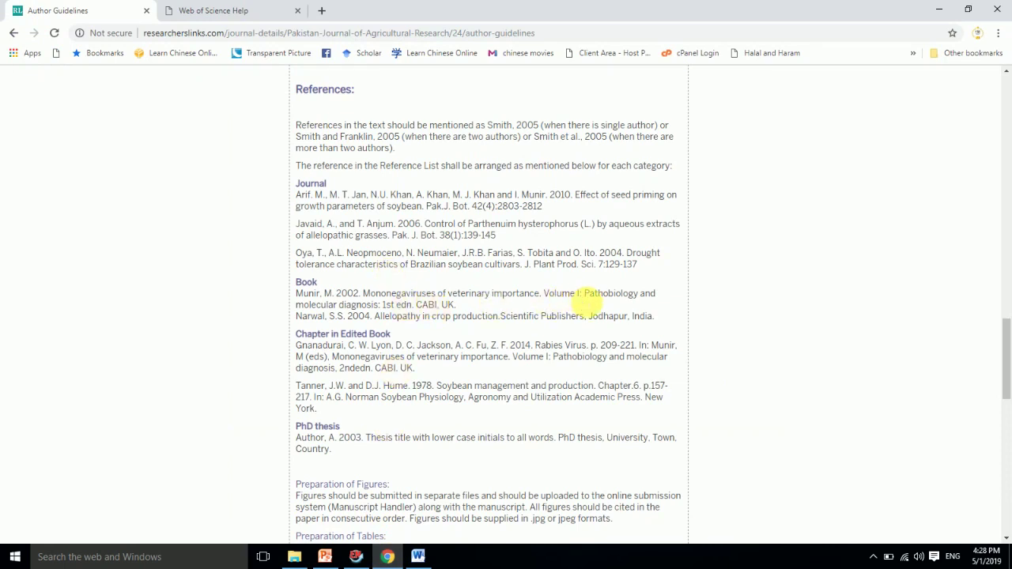
{"action": "left_click", "coordinate": [417, 556]}
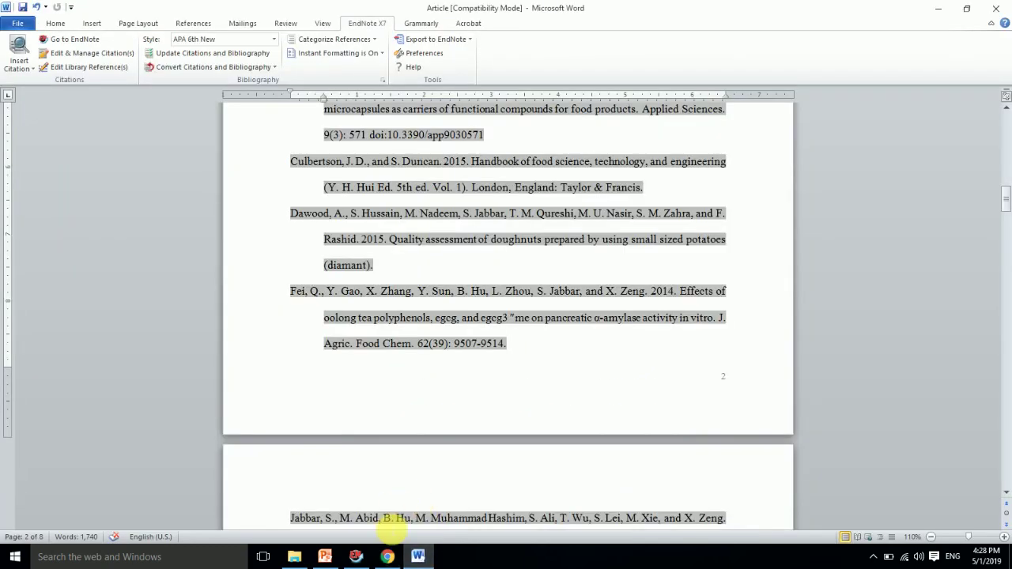
{"action": "left_click", "coordinate": [356, 553]}
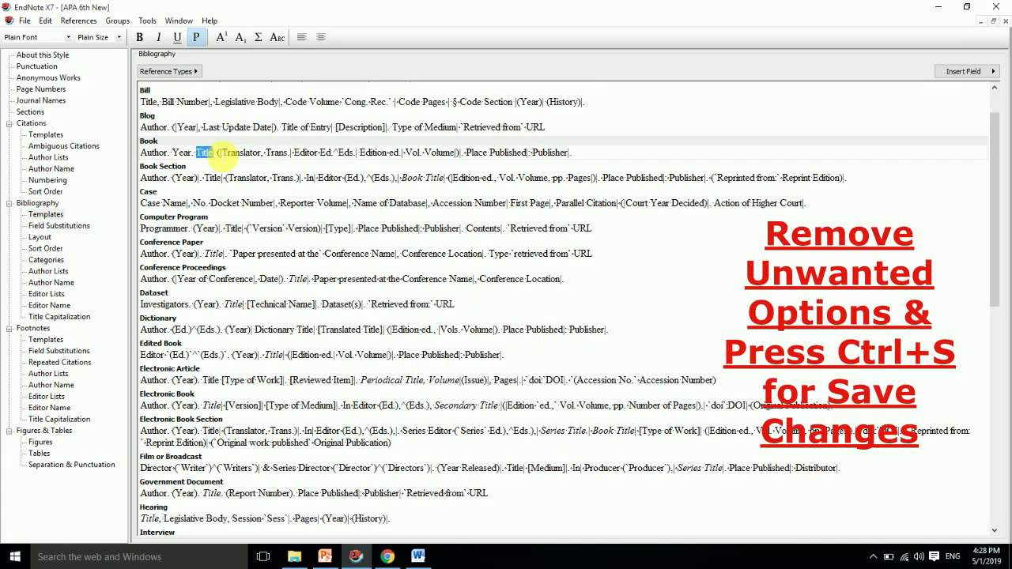
{"action": "left_click_drag", "start_coordinate": [218, 153], "coordinate": [377, 153]}
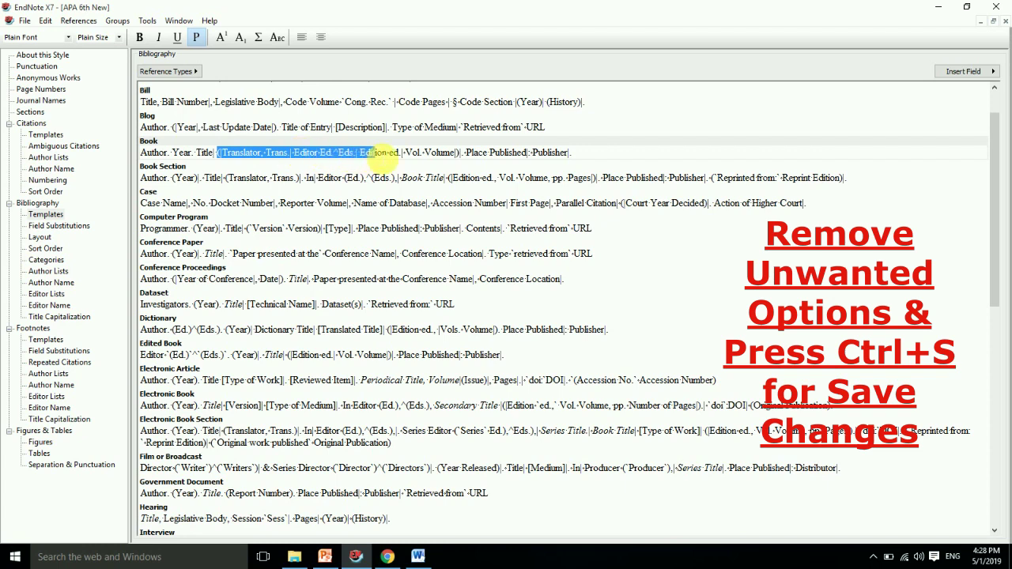
{"action": "left_click_drag", "start_coordinate": [383, 154], "coordinate": [415, 156]}
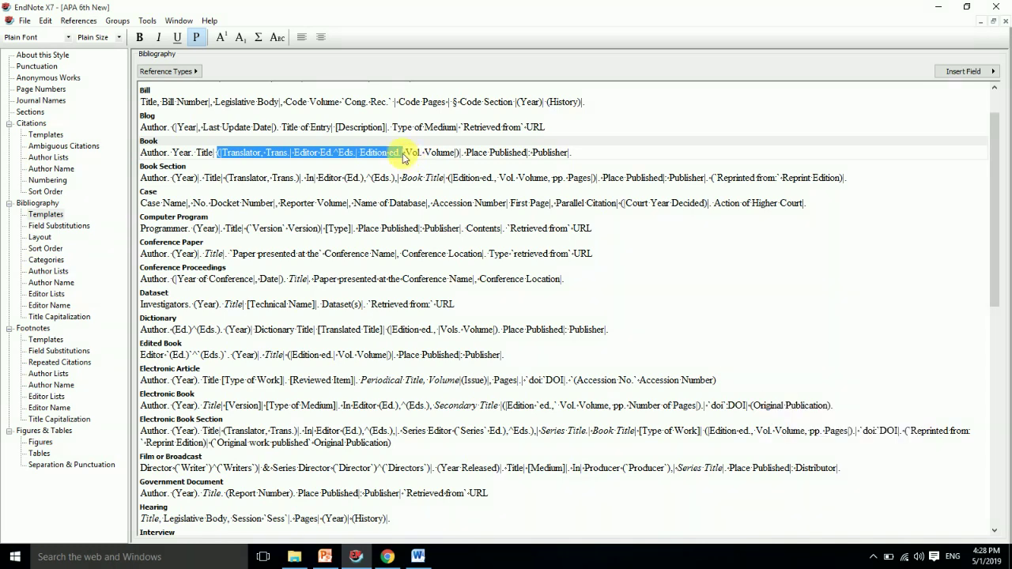
{"action": "left_click", "coordinate": [404, 154]}
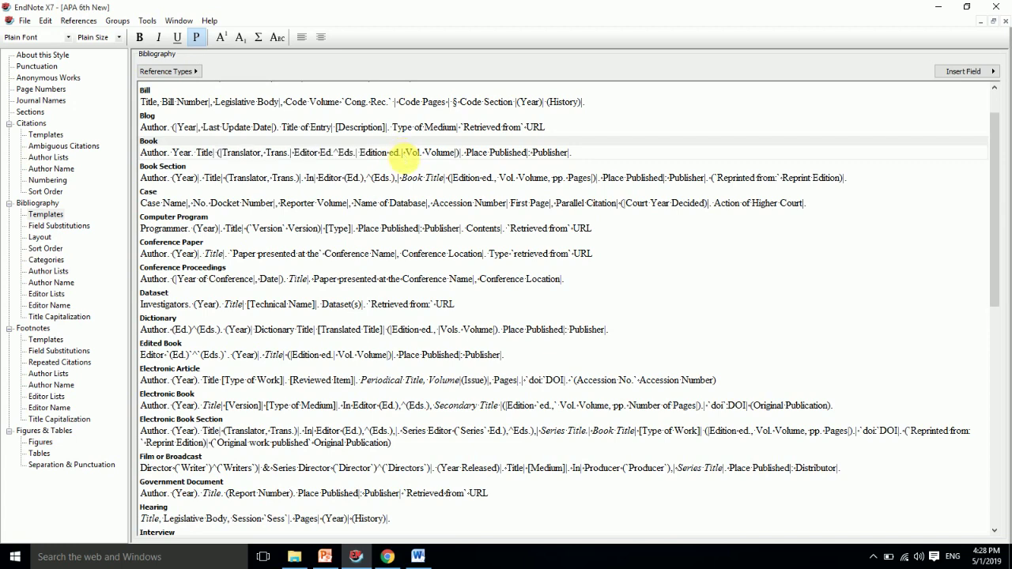
{"action": "left_click_drag", "start_coordinate": [401, 153], "coordinate": [220, 154]}
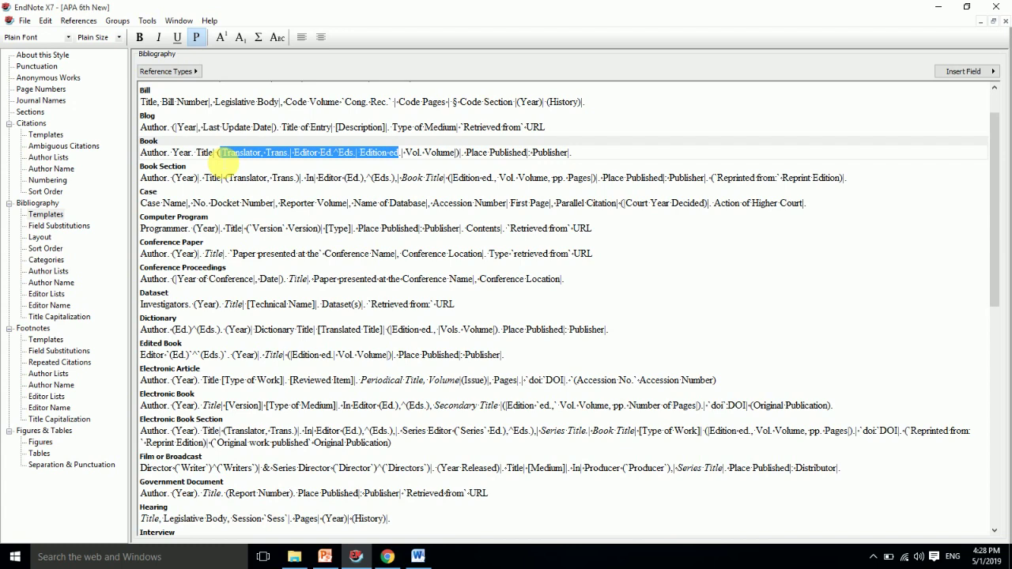
{"action": "key", "text": "Delete"}
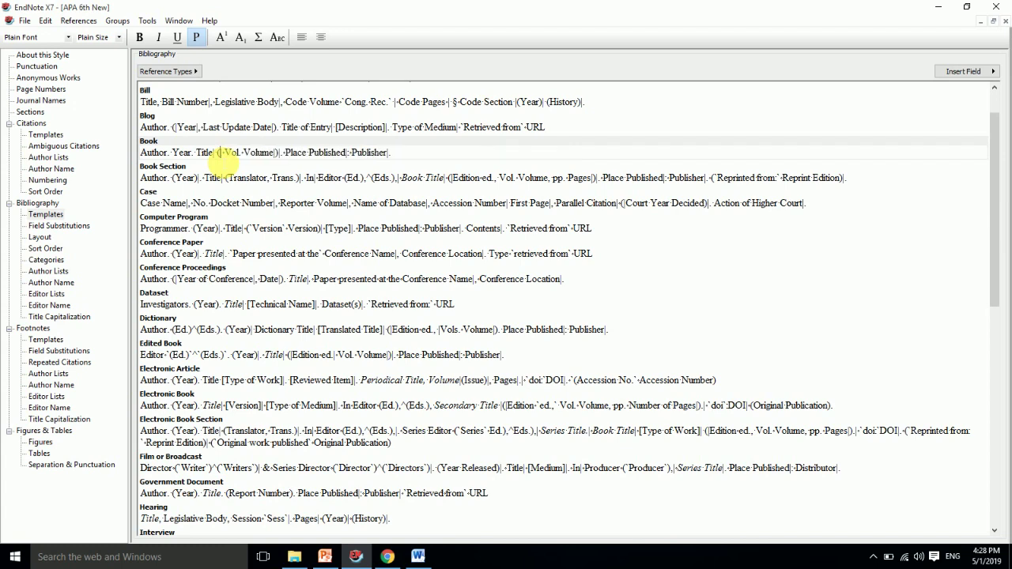
- Remove the brackets around Vol. Volume and the extra separator after it in the Book template
{"action": "key", "text": "BackSpace"}
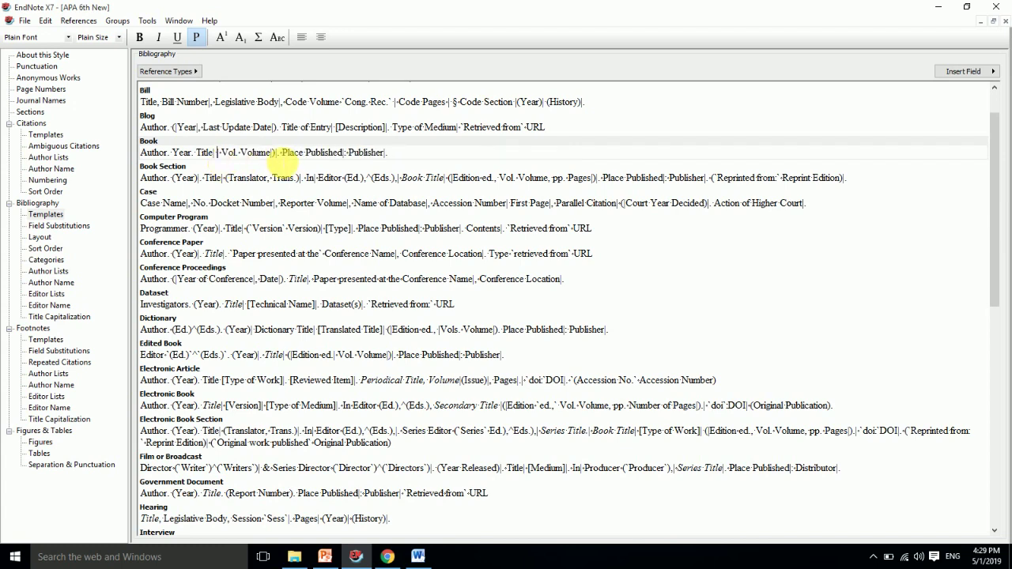
{"action": "left_click", "coordinate": [273, 153]}
{"action": "key", "text": "BackSpace"}
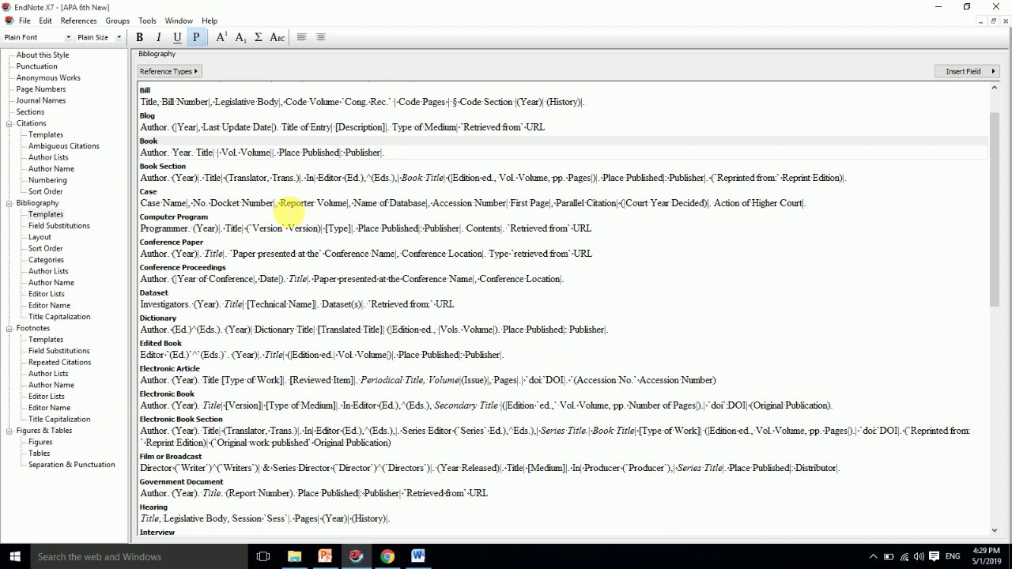
{"action": "key", "text": "Delete"}
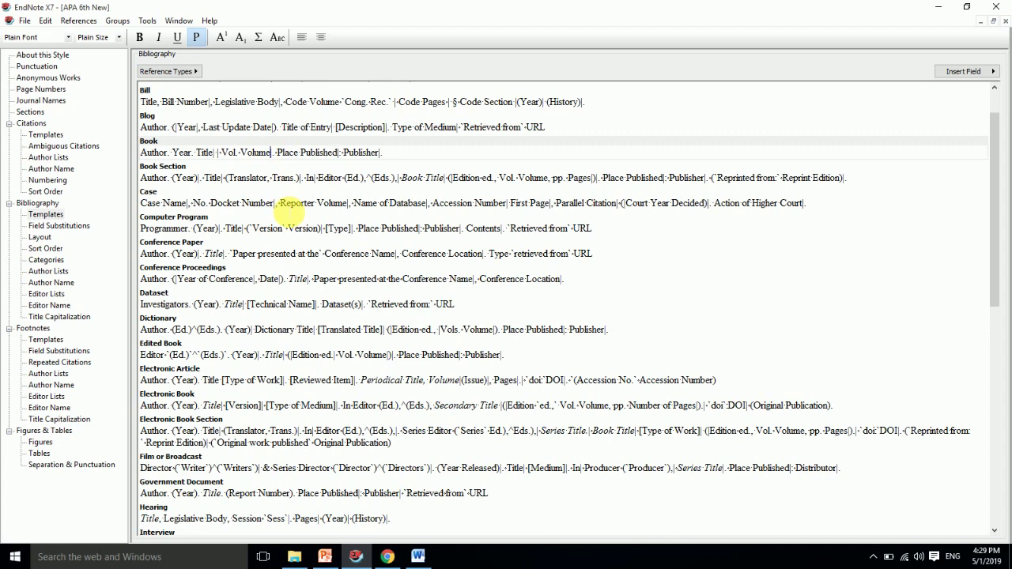
- Spell out the Vol. label as Volume in the Book template and update the bibliography in Word
{"action": "left_click", "coordinate": [236, 153]}
{"action": "key", "text": "BackSpace"}
{"action": "type", "text": "ume"}
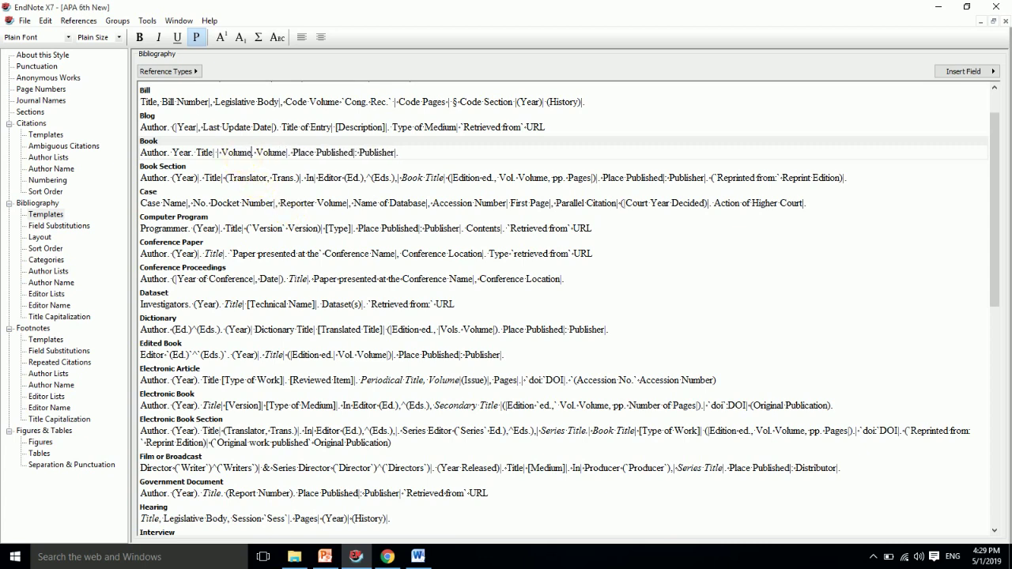
{"action": "key", "text": "BackSpace"}
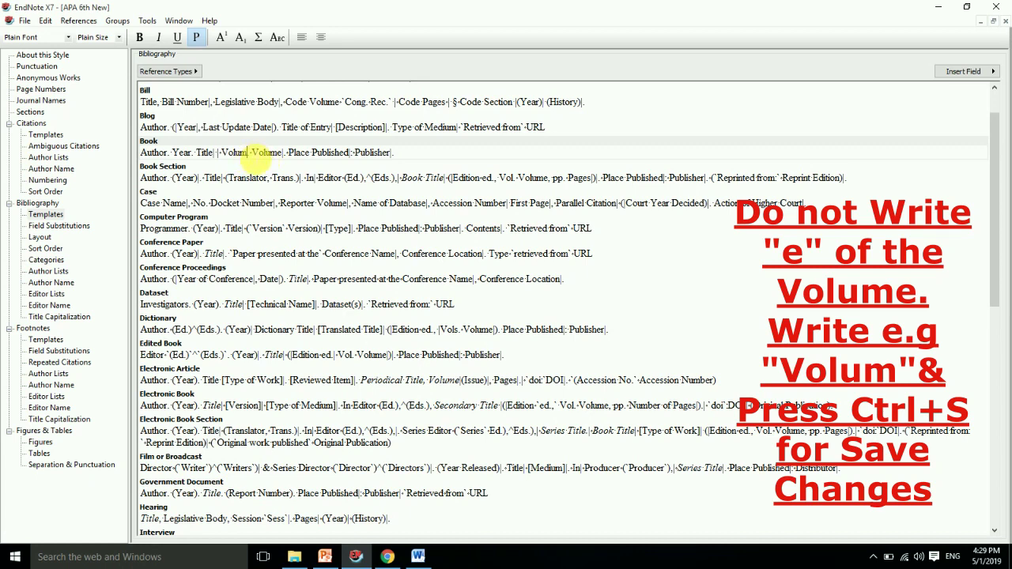
{"action": "type", "text": "e"}
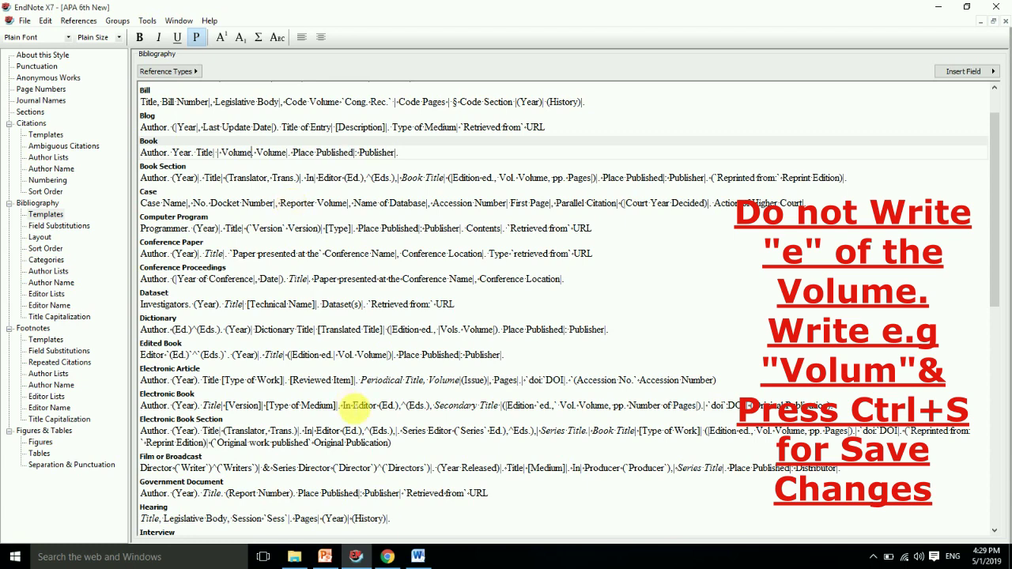
{"action": "left_click", "coordinate": [418, 557]}
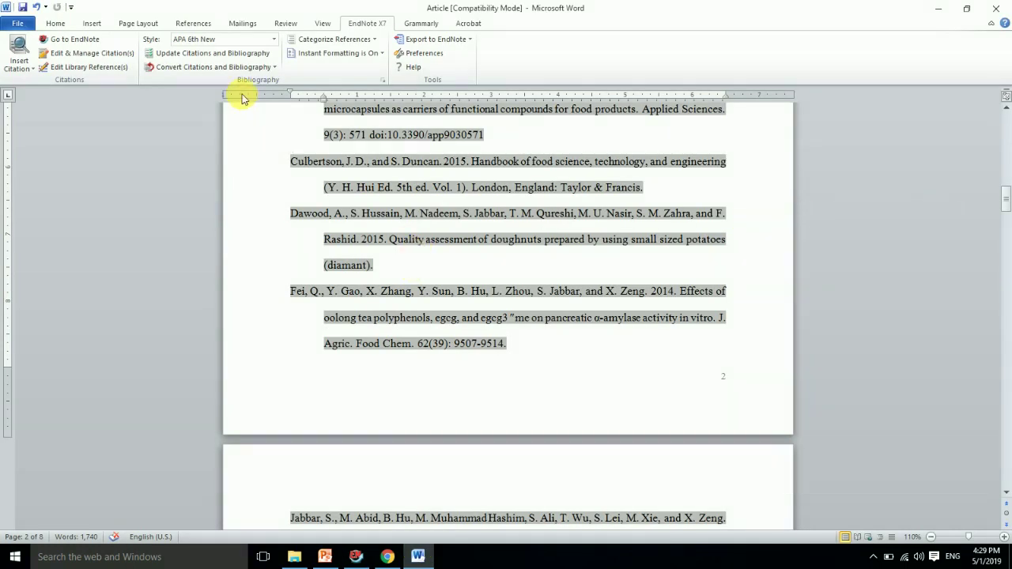
{"action": "left_click", "coordinate": [212, 53]}
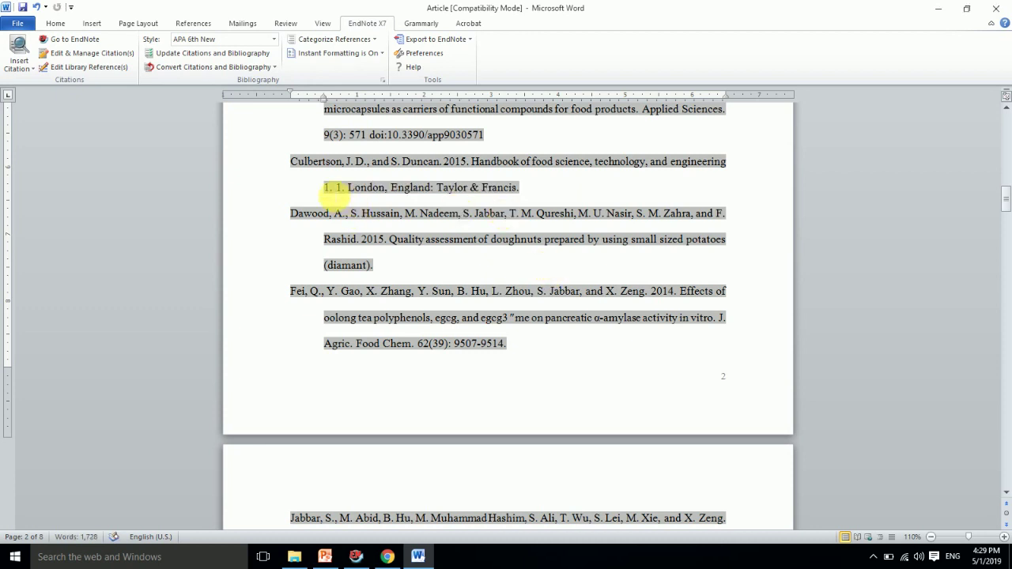
- After checking the book examples in Chrome, shorten the Volume label in EndNote's Book template to Volum and update Word's bibliography
{"action": "left_click", "coordinate": [387, 557]}
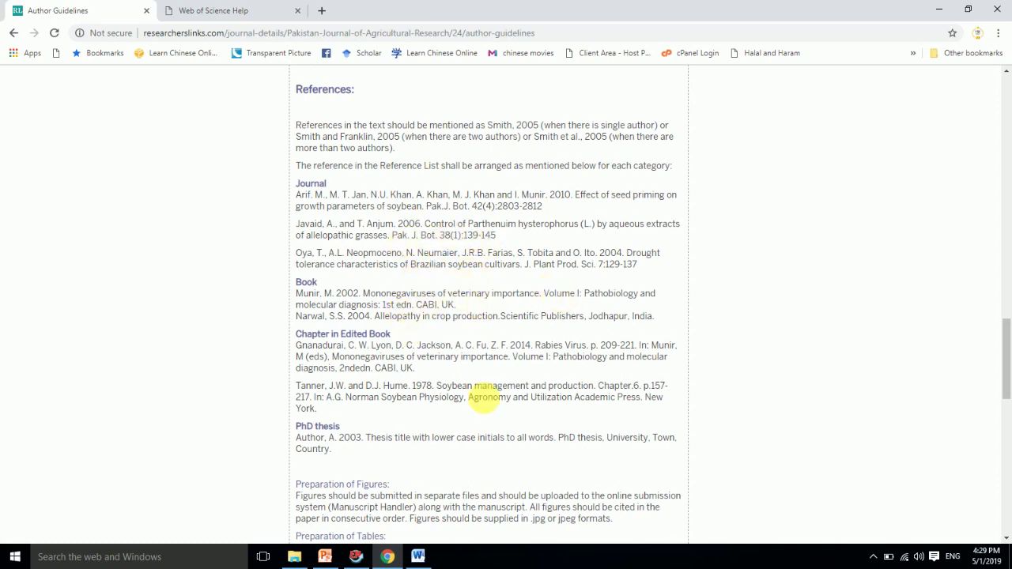
{"action": "left_click", "coordinate": [356, 557]}
{"action": "left_click", "coordinate": [253, 153]}
{"action": "key", "text": "BackSpace"}
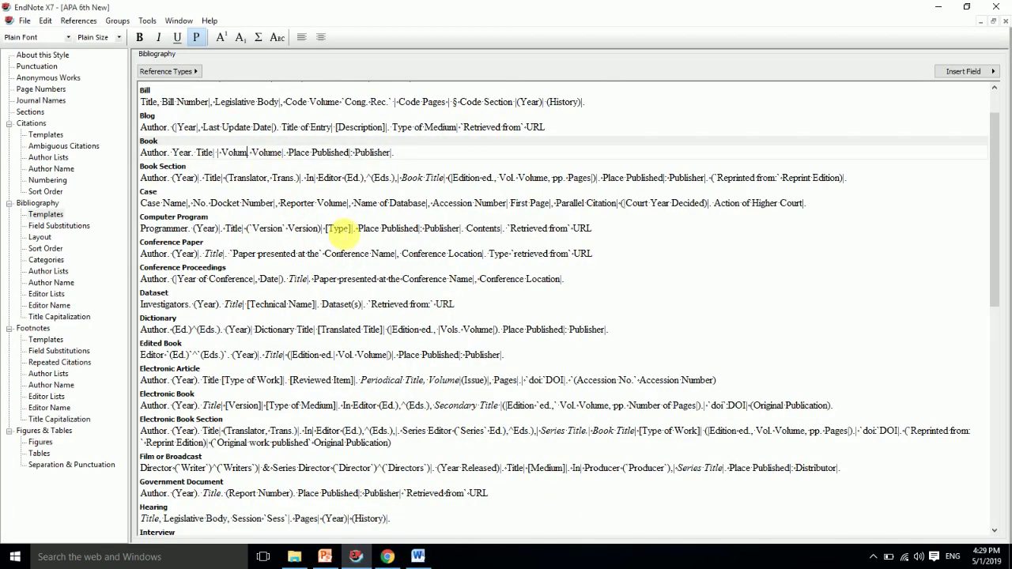
{"action": "left_click", "coordinate": [417, 557]}
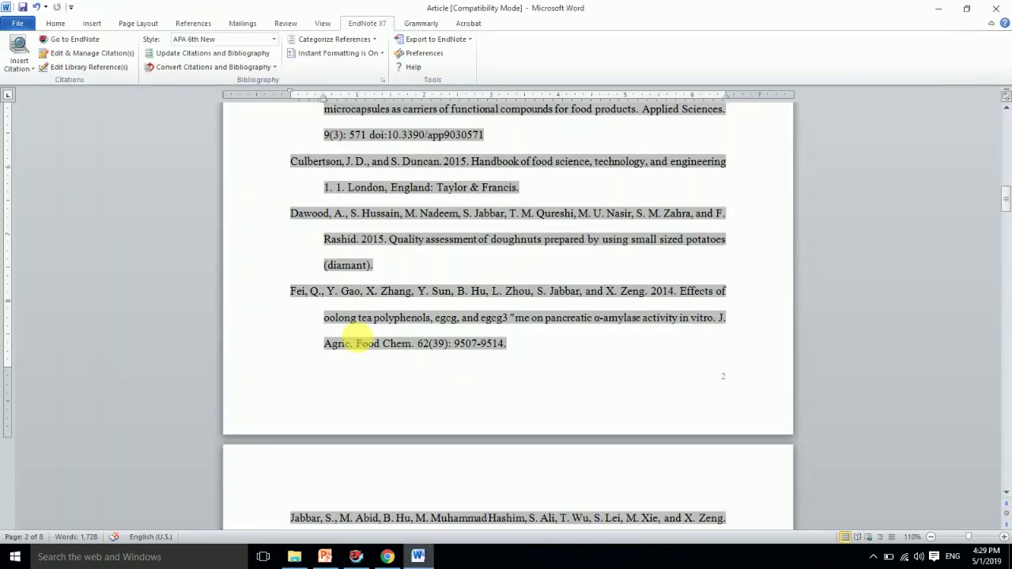
{"action": "left_click", "coordinate": [210, 53]}
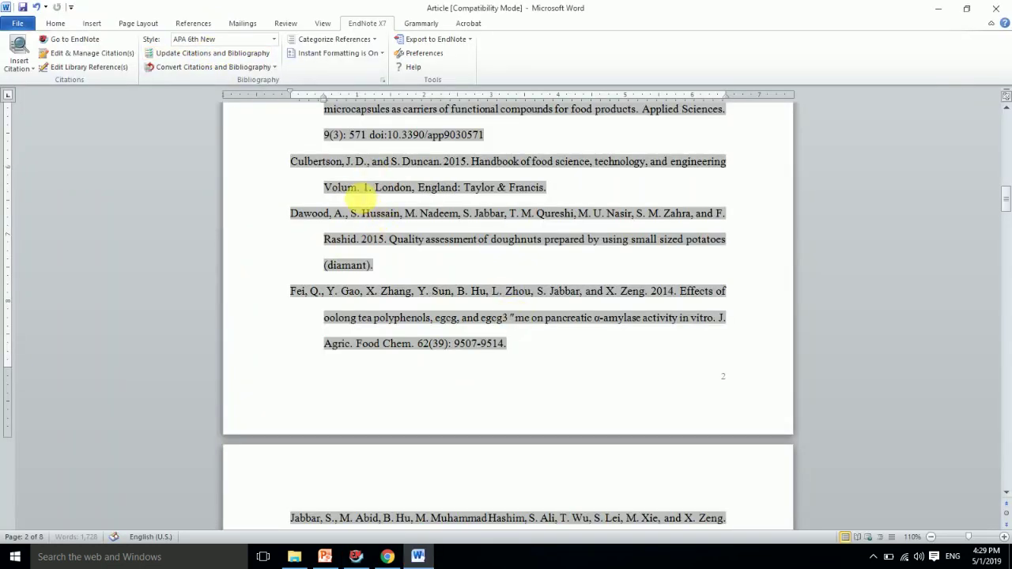
- Following the journal's book examples in Chrome, replace the full stop after Volum with a colon in EndNote's Book template and update Word's bibliography
{"action": "left_click", "coordinate": [387, 556]}
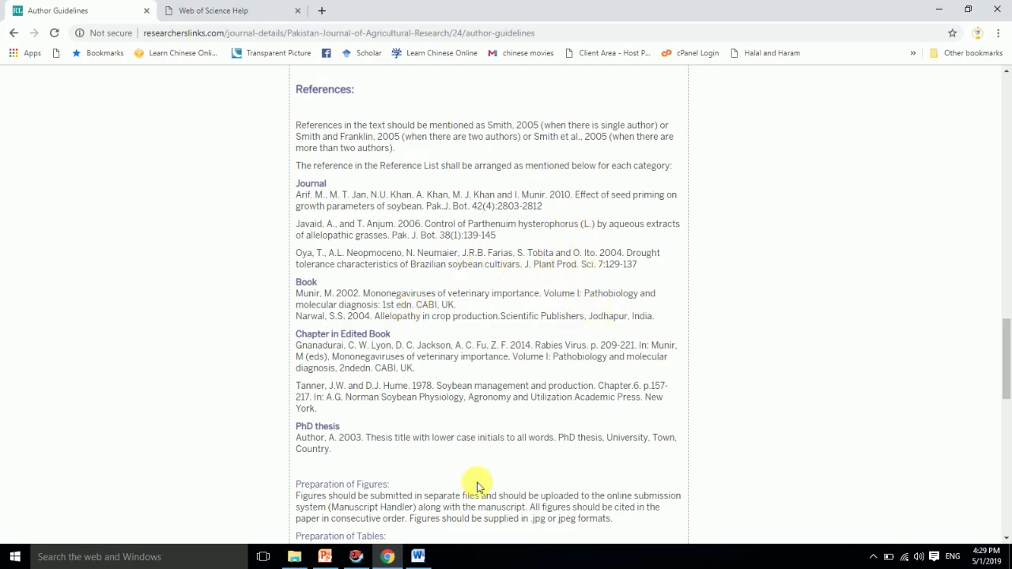
{"action": "left_click", "coordinate": [419, 557]}
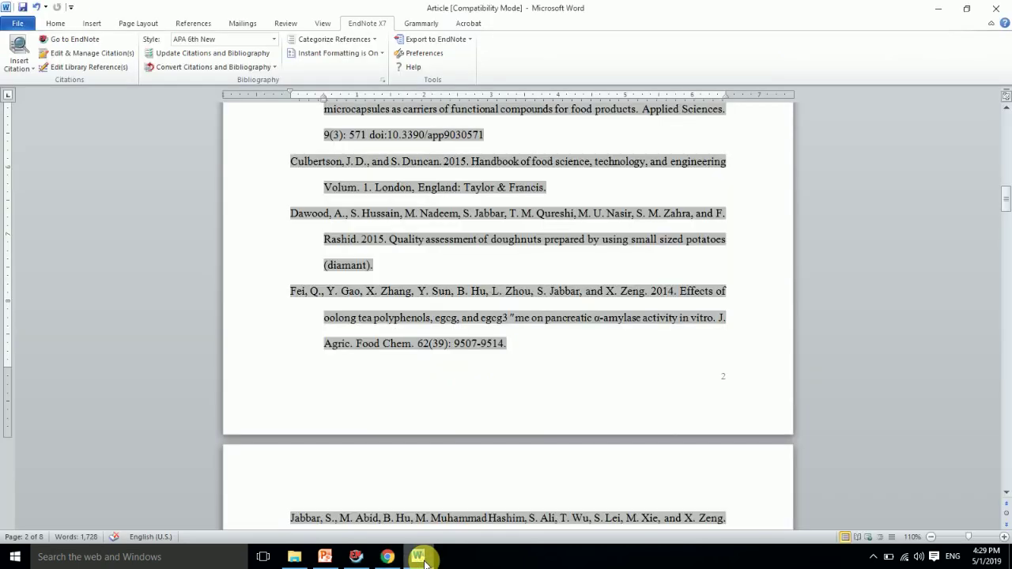
{"action": "left_click", "coordinate": [355, 557]}
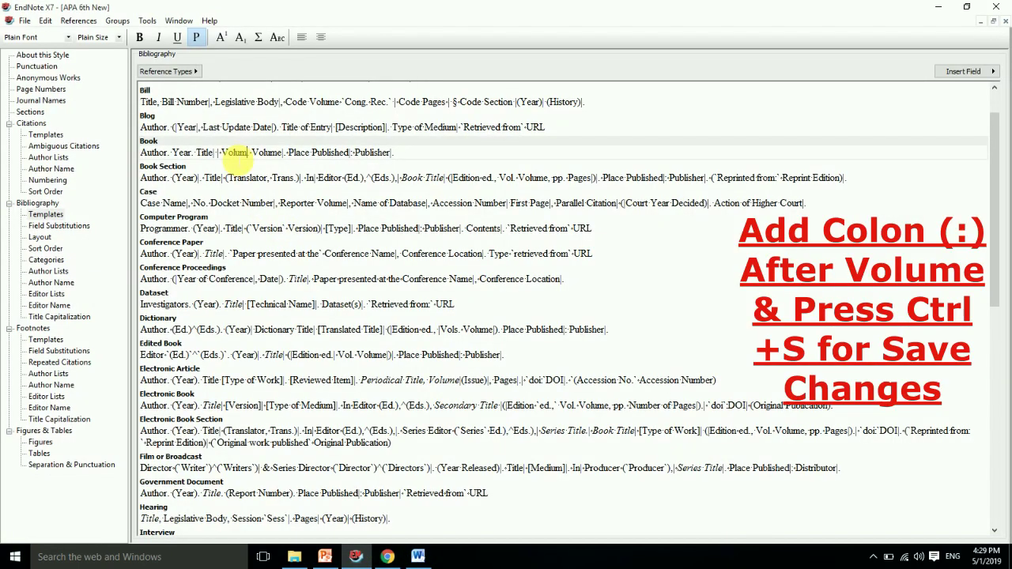
{"action": "key", "text": "BackSpace"}
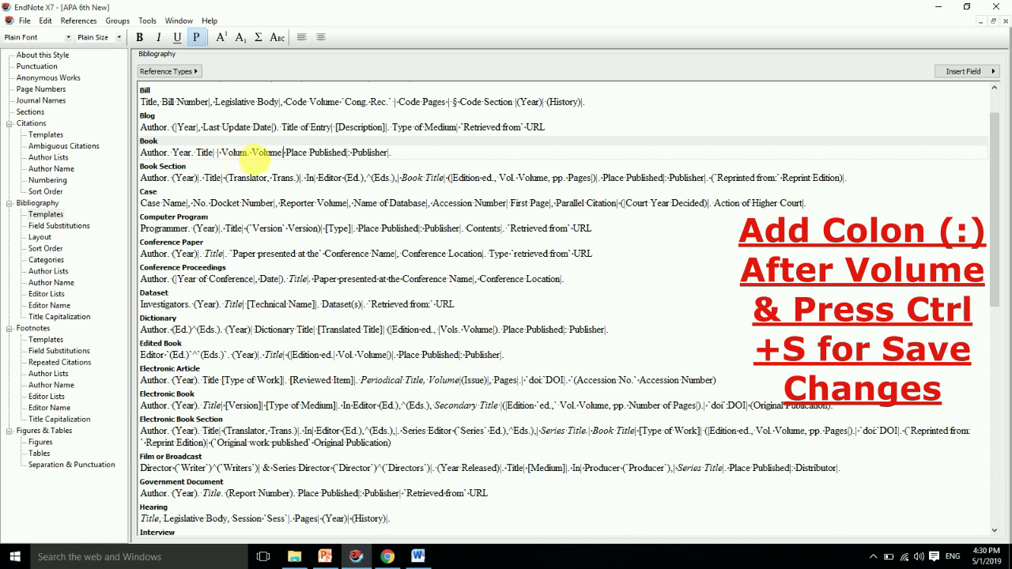
{"action": "type", "text": ":"}
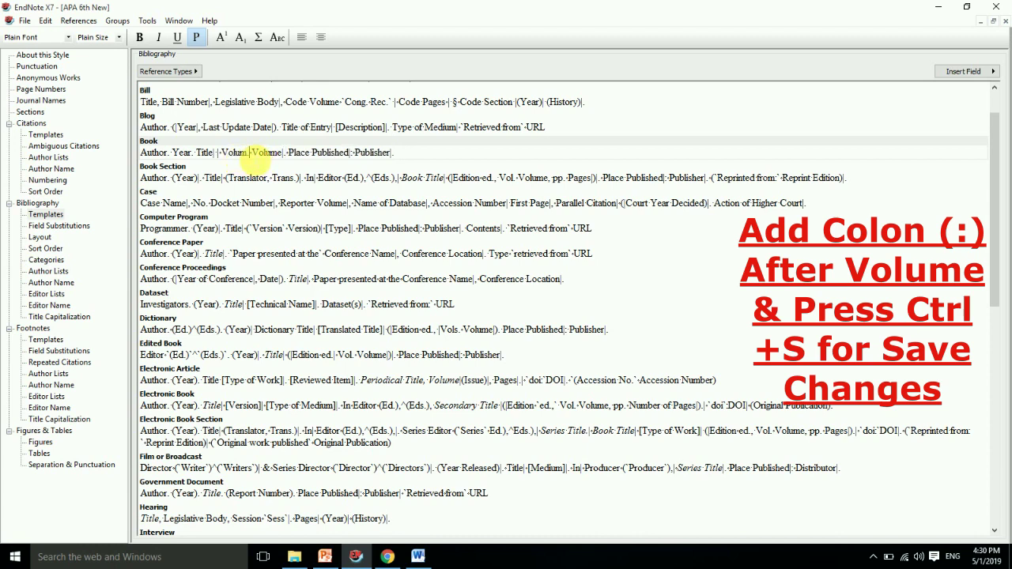
{"action": "key", "text": "BackSpace"}
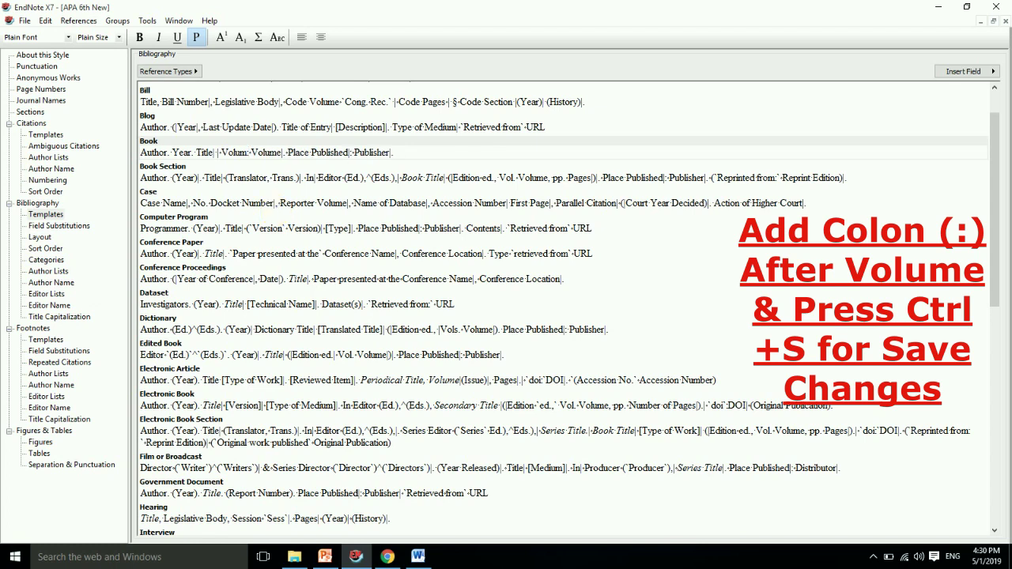
{"action": "key", "text": "ctrl+s"}
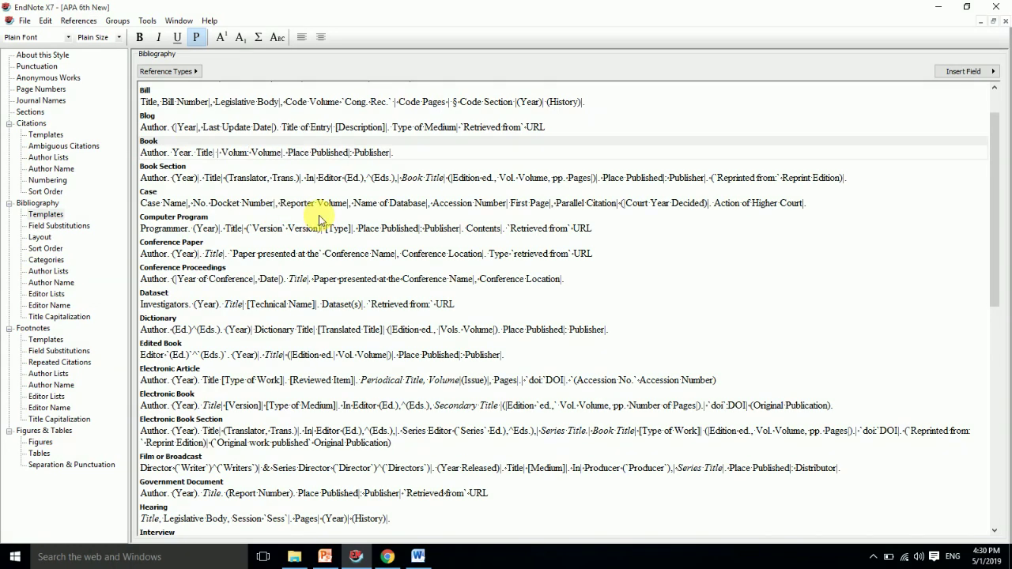
{"action": "type", "text": ":"}
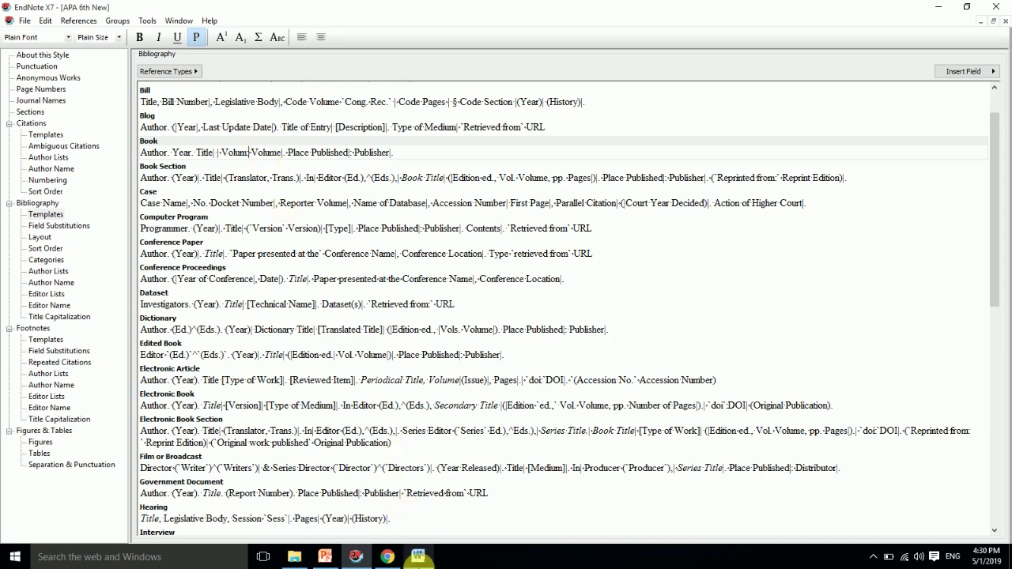
{"action": "left_click", "coordinate": [417, 557]}
{"action": "left_click", "coordinate": [255, 55]}
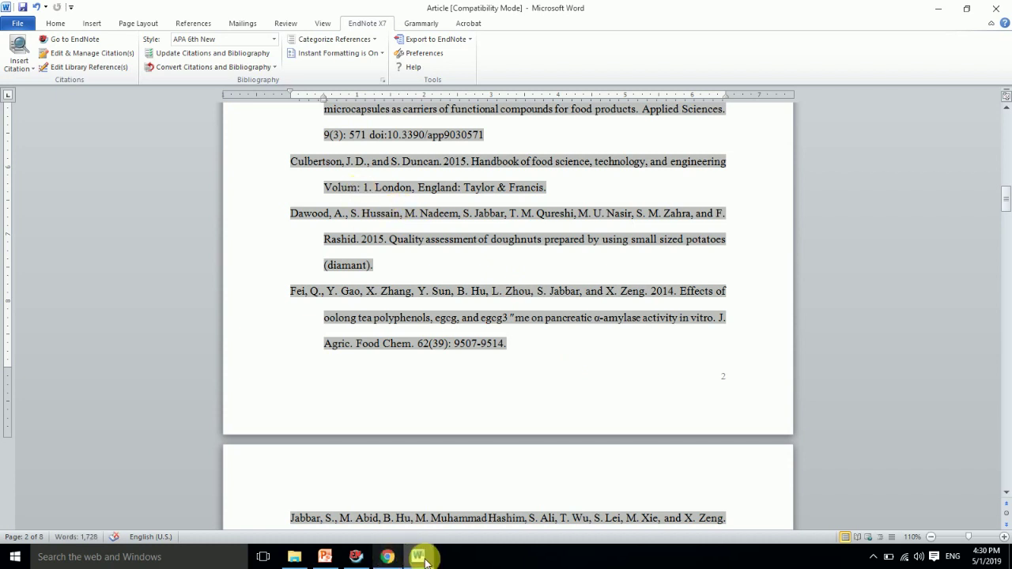
- In EndNote's Book template, remove the colon after Volum, replace the full stop after the Volume field with a colon, and update Word's bibliography against Chrome's examples
{"action": "left_click", "coordinate": [386, 557]}
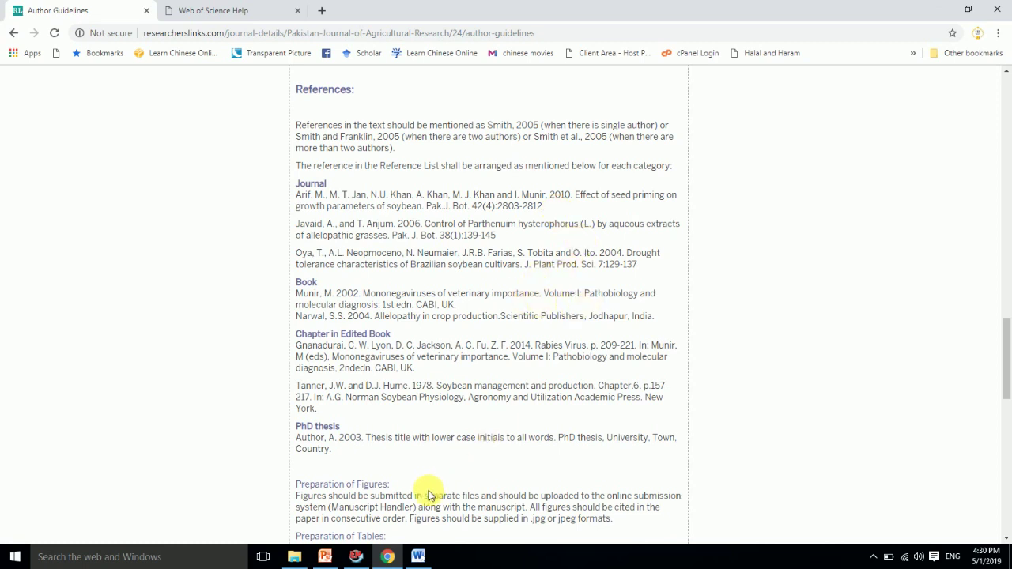
{"action": "left_click", "coordinate": [358, 556]}
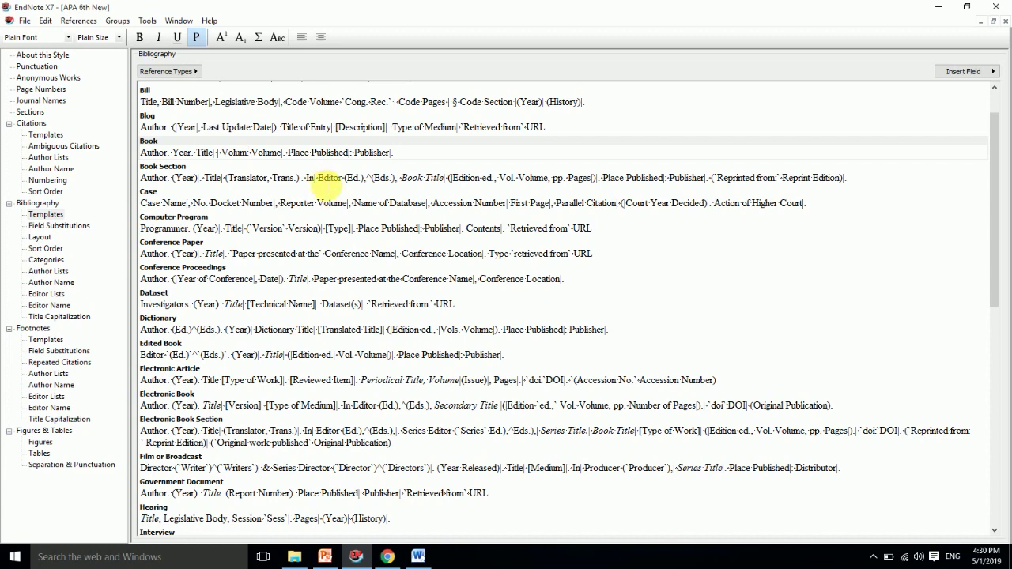
{"action": "key", "text": "Delete"}
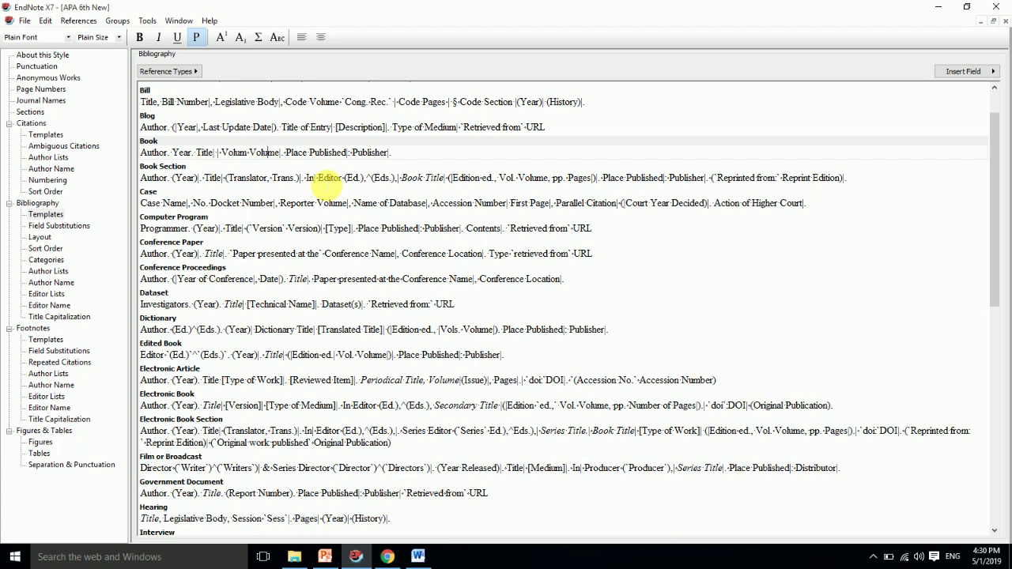
{"action": "key", "text": "Delete"}
{"action": "type", "text": "|"}
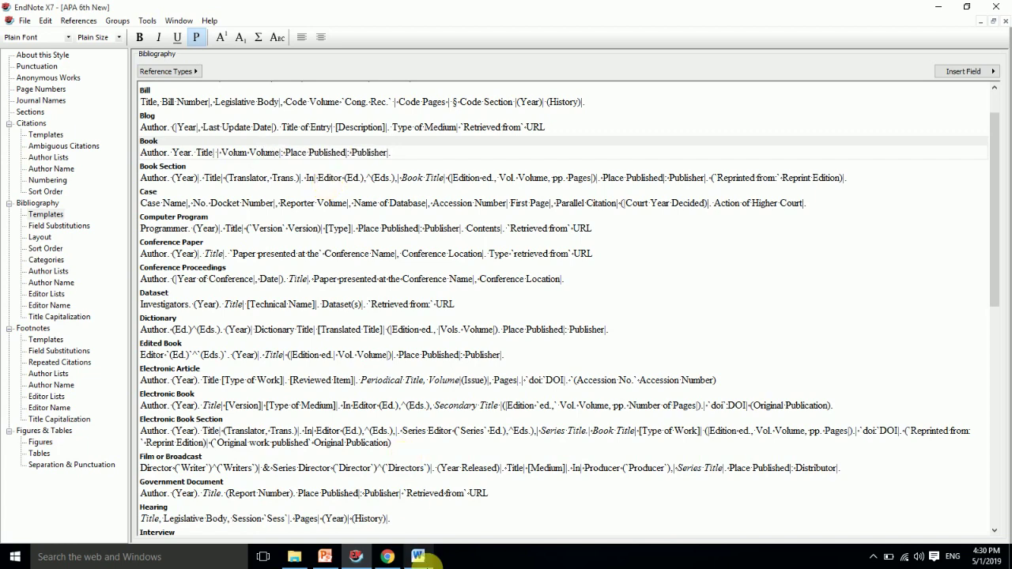
{"action": "left_click", "coordinate": [417, 557]}
{"action": "left_click", "coordinate": [208, 60]}
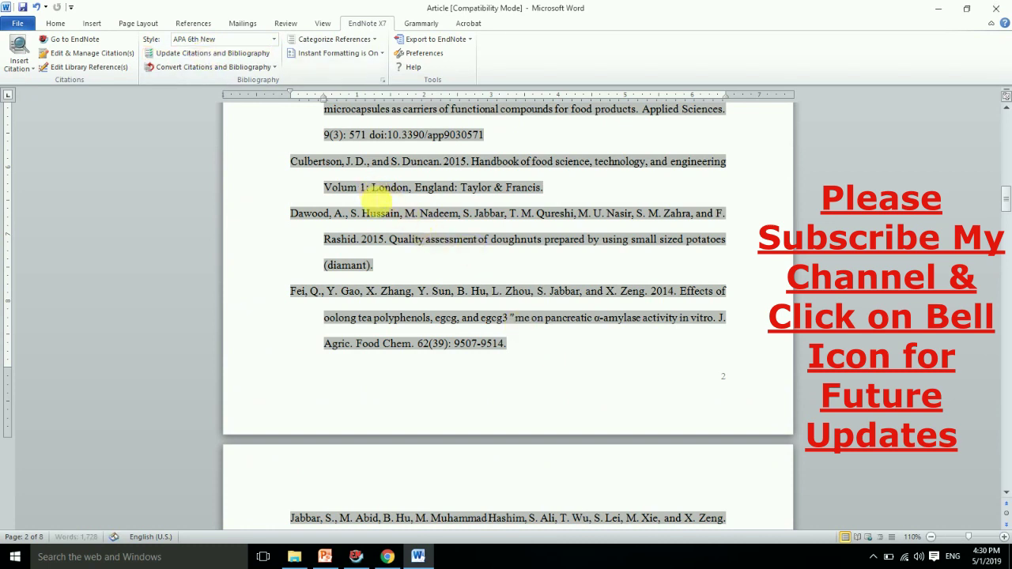
{"action": "left_click", "coordinate": [384, 559]}
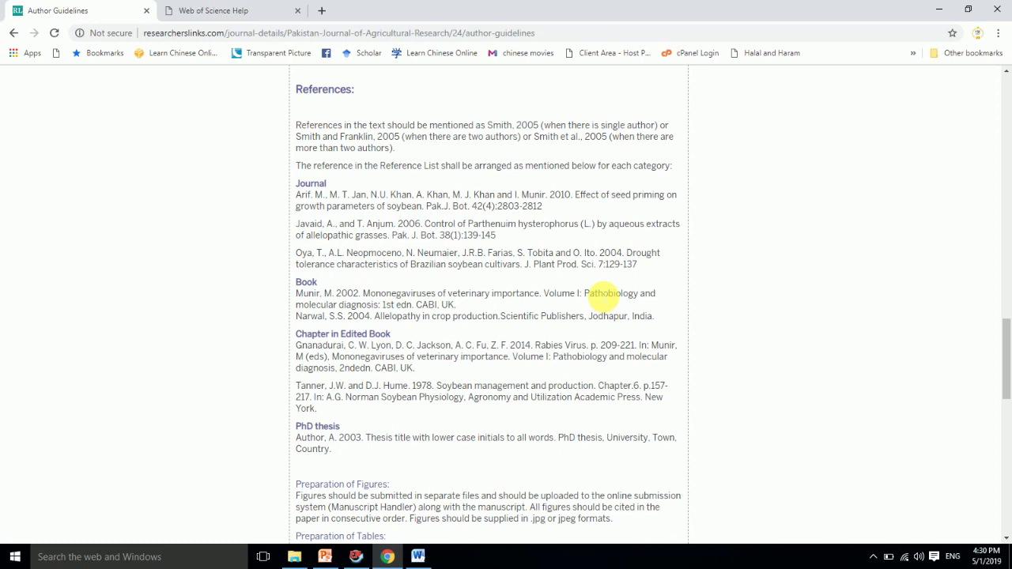
- Copy "Pathobiology and molecular diagnosis" from the first book example in Chrome and close the APA 6th New style window in EndNote
{"action": "left_click_drag", "start_coordinate": [584, 294], "coordinate": [381, 306]}
{"action": "key", "text": "ctrl+c"}
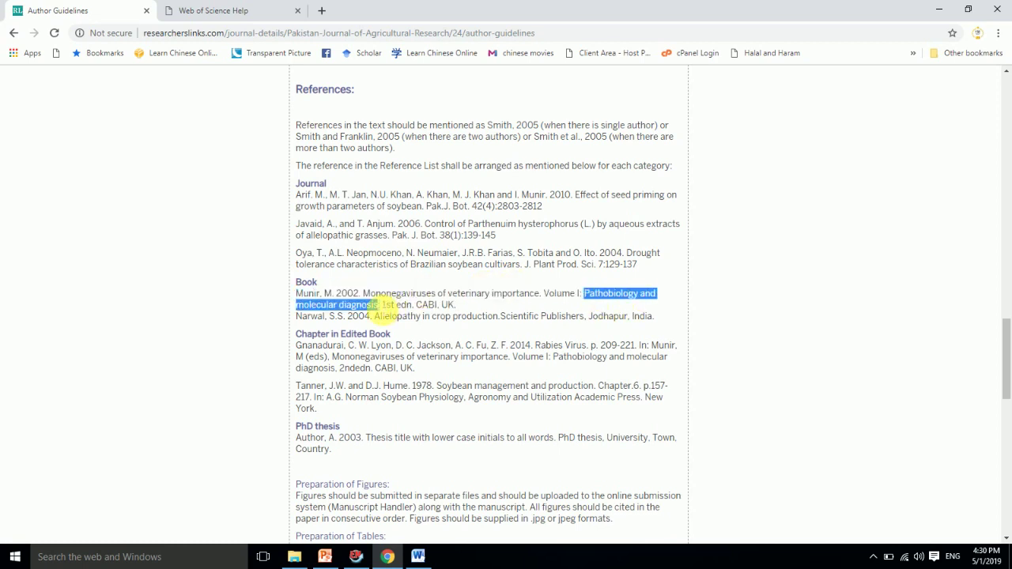
{"action": "left_click", "coordinate": [417, 557]}
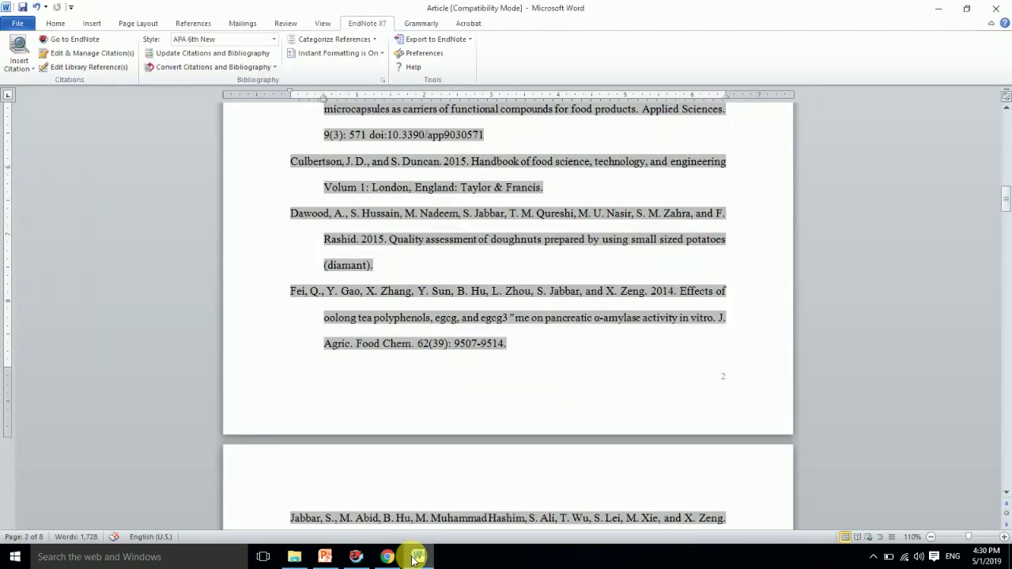
{"action": "left_click", "coordinate": [357, 556]}
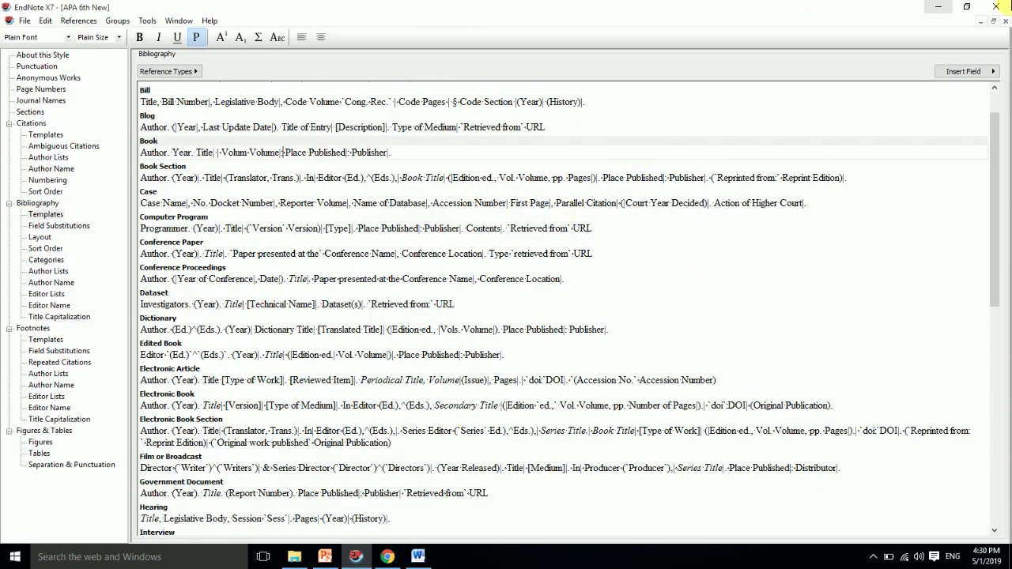
{"action": "left_click", "coordinate": [1007, 22]}
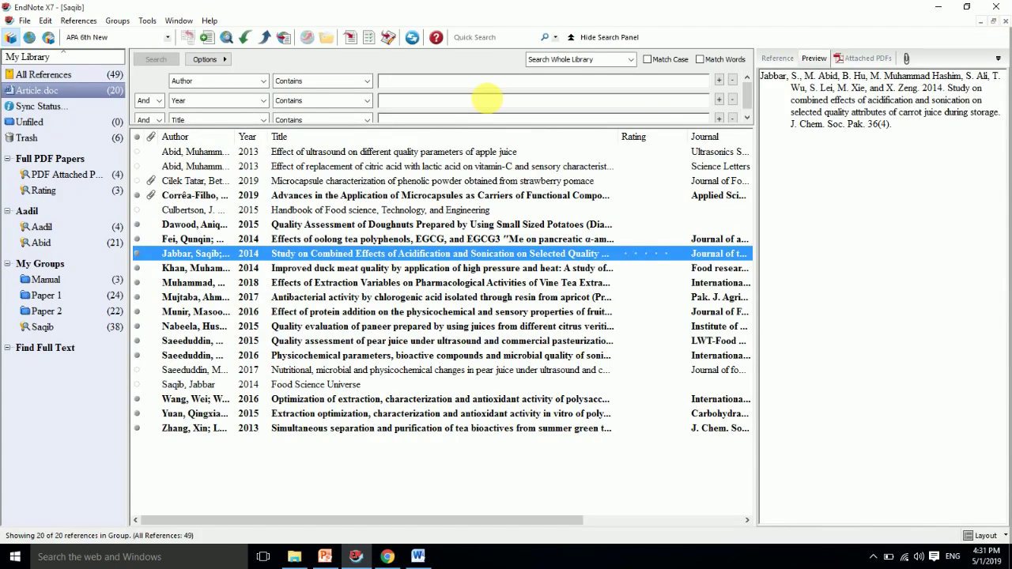
- Paste "Pathobiology and molecular diagnosis" as the Series Title of the "Handbook of Food science, Technology, and Engineering" reference and close the reference
{"action": "left_click", "coordinate": [63, 92]}
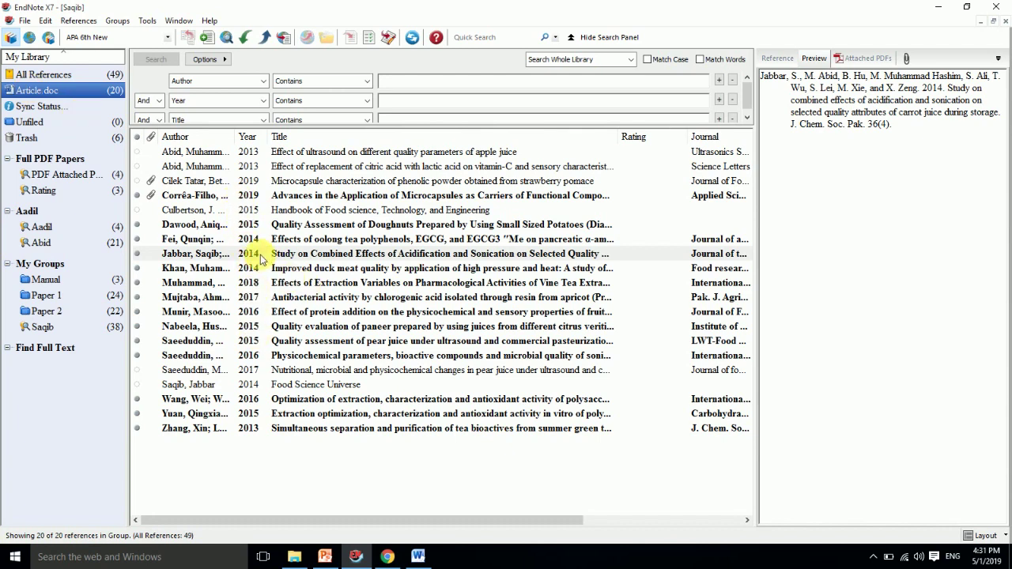
{"action": "left_click", "coordinate": [290, 212]}
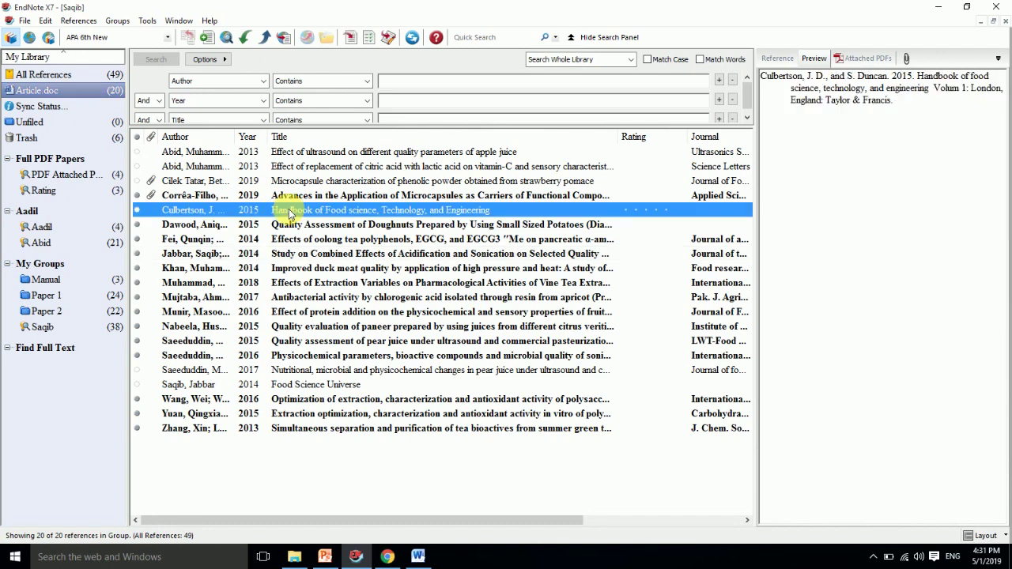
{"action": "double_click", "coordinate": [290, 212]}
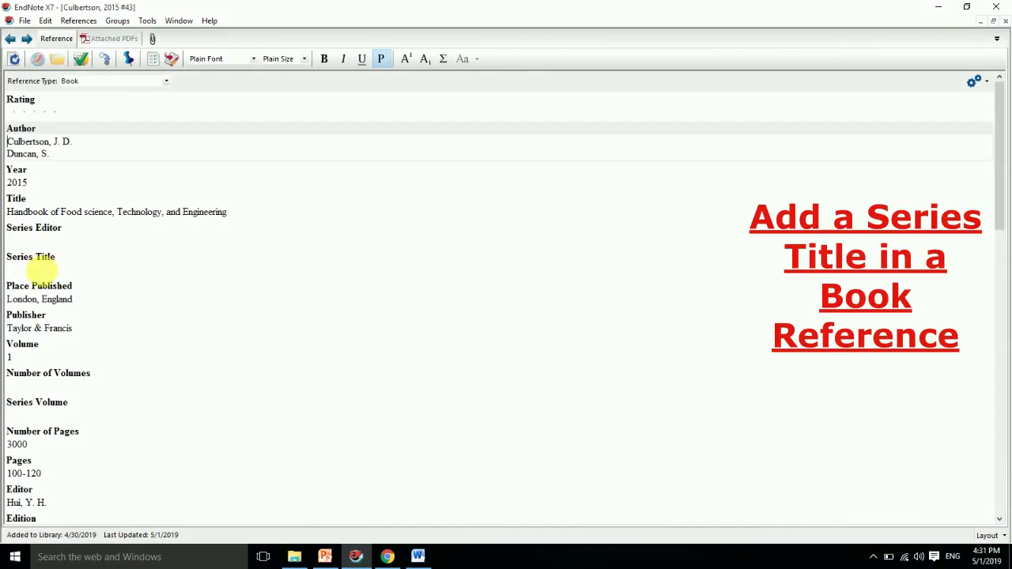
{"action": "left_click", "coordinate": [40, 271]}
{"action": "key", "text": "ctrl+v"}
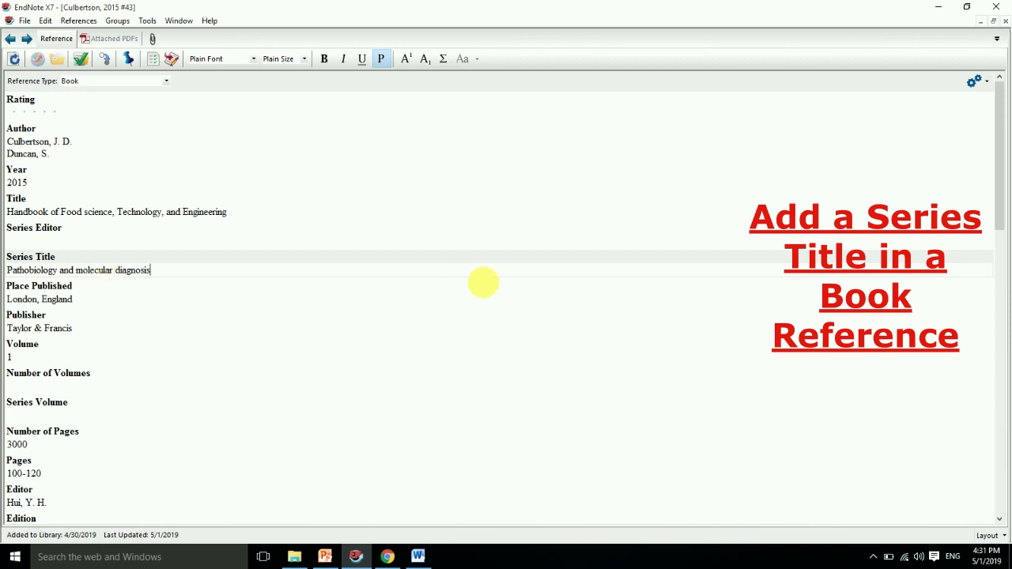
{"action": "left_click", "coordinate": [1005, 21]}
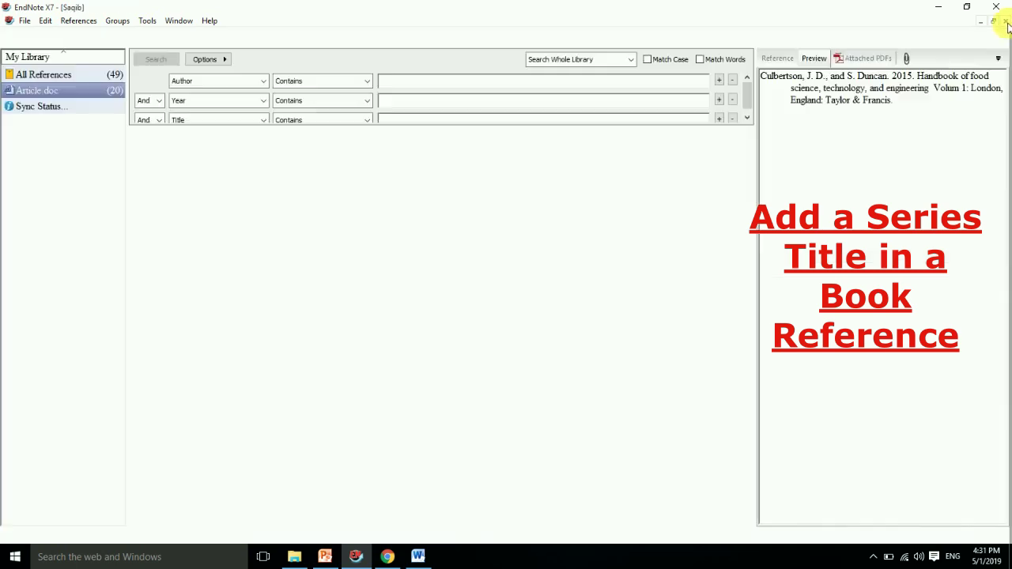
- After a look at the bibliography in Word, reopen the APA 6th New style in EndNote for editing at its bibliography templates
{"action": "left_click", "coordinate": [418, 556]}
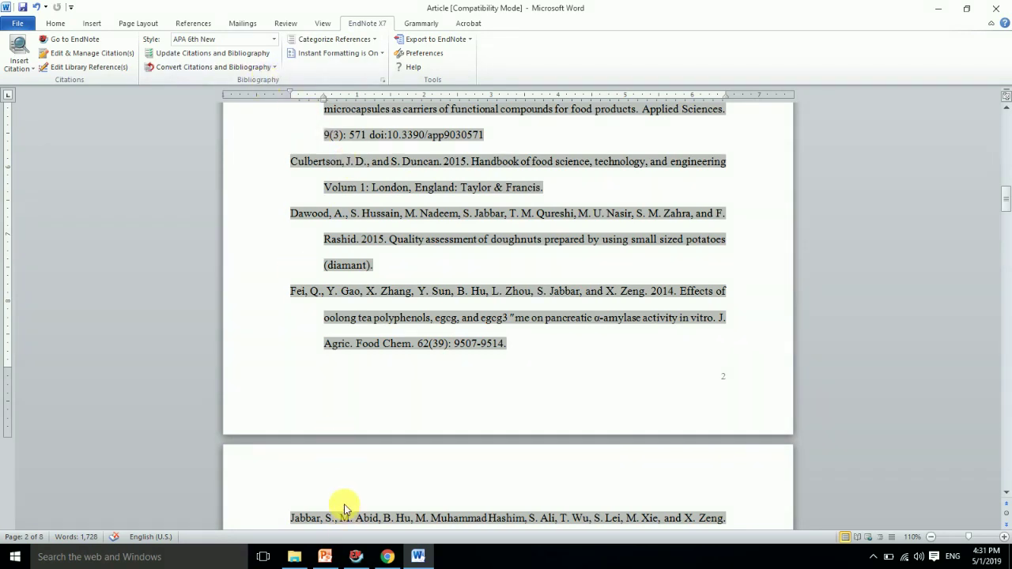
{"action": "left_click", "coordinate": [359, 557]}
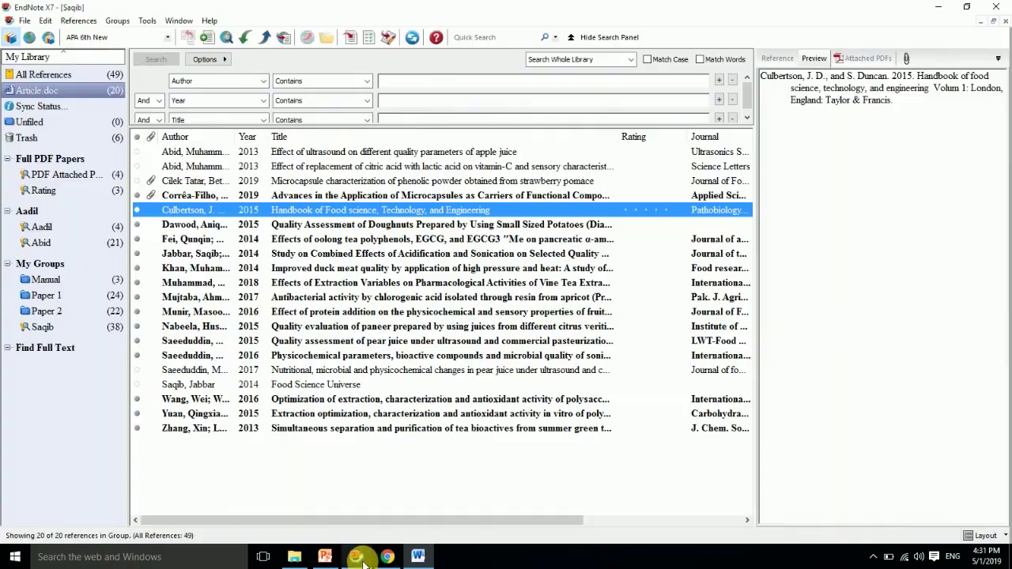
{"action": "left_click", "coordinate": [46, 21]}
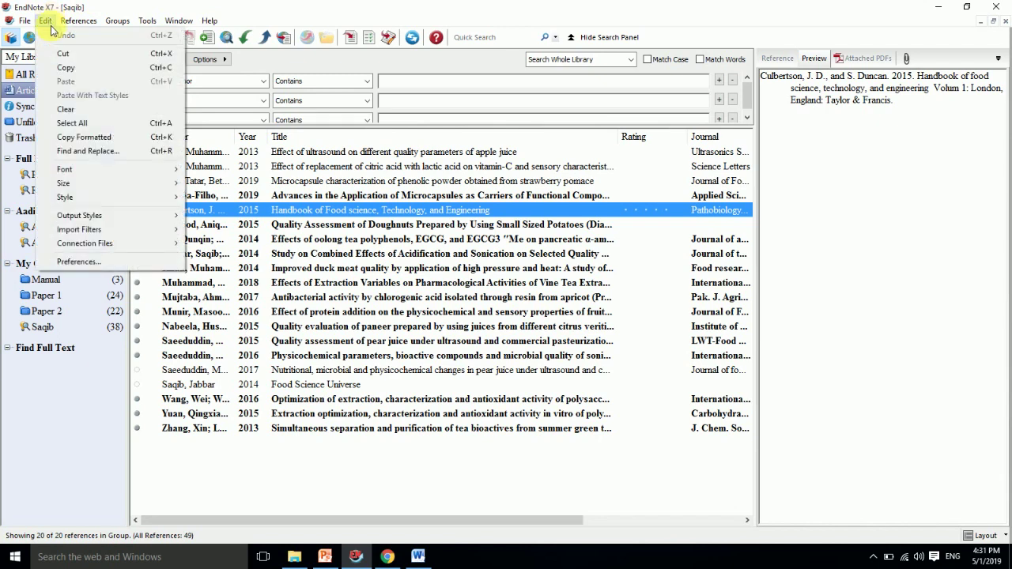
{"action": "mouse_move", "coordinate": [107, 215]}
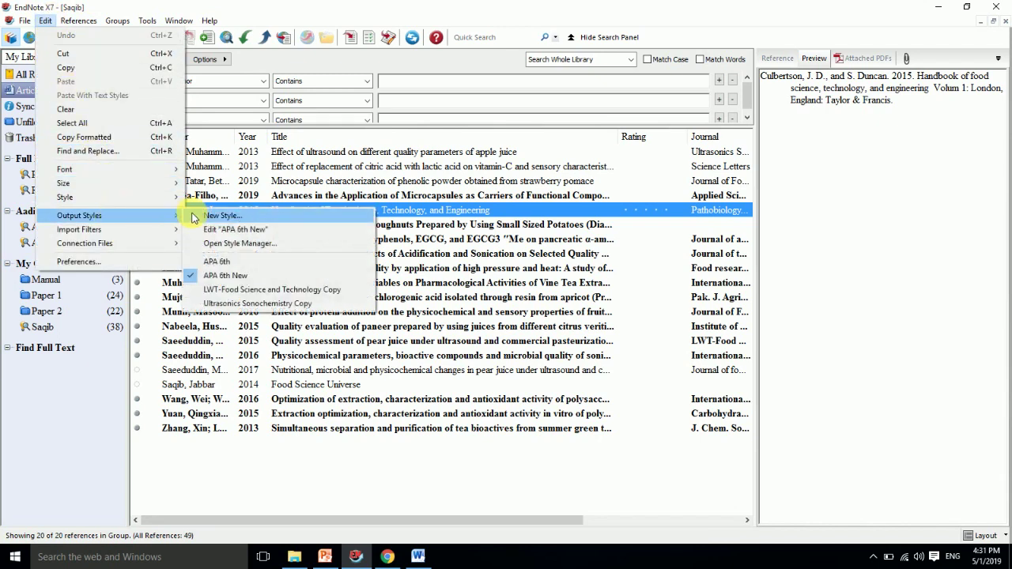
{"action": "left_click", "coordinate": [210, 229]}
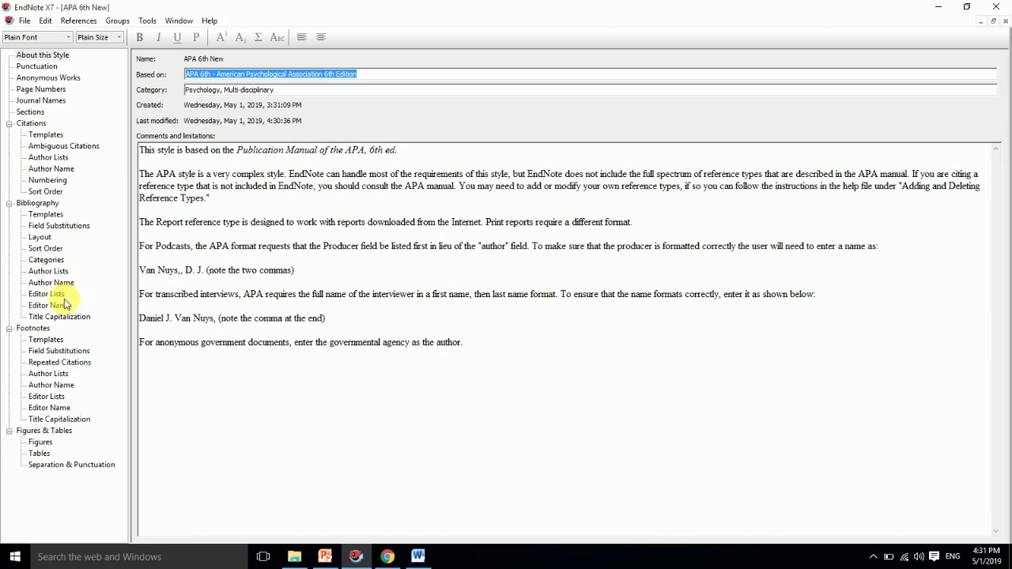
{"action": "left_click", "coordinate": [45, 214]}
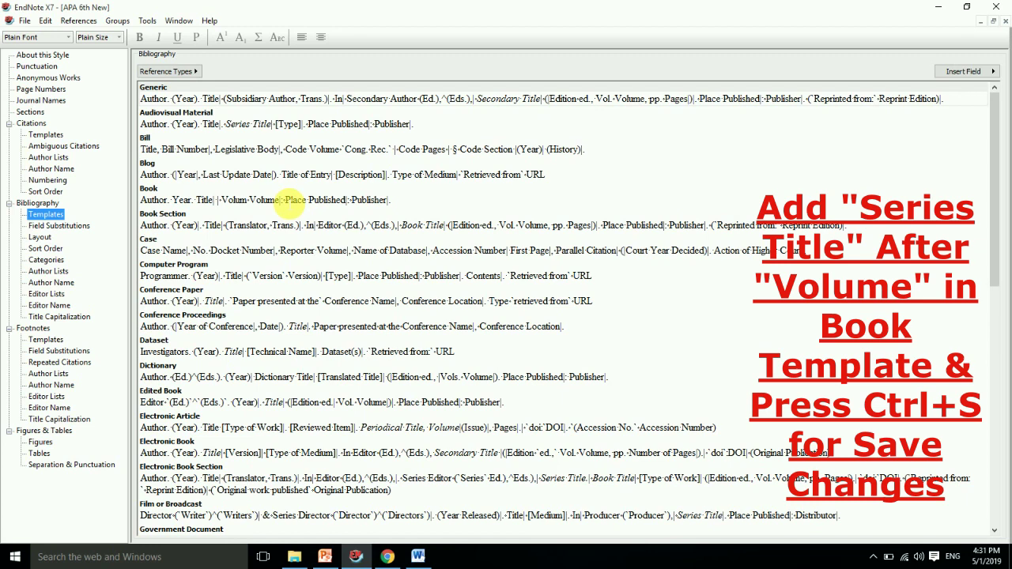
- Insert the Series Title field with separators after the Volume colon in the Book template and update the bibliography in Word
{"action": "left_click", "coordinate": [291, 200]}
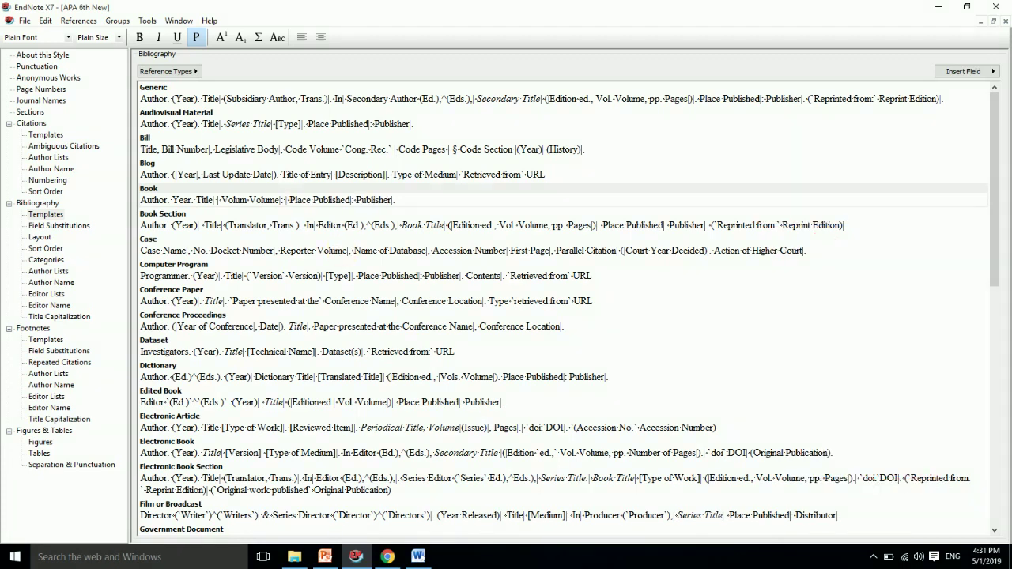
{"action": "key", "text": "shift+End"}
{"action": "key", "text": "Home"}
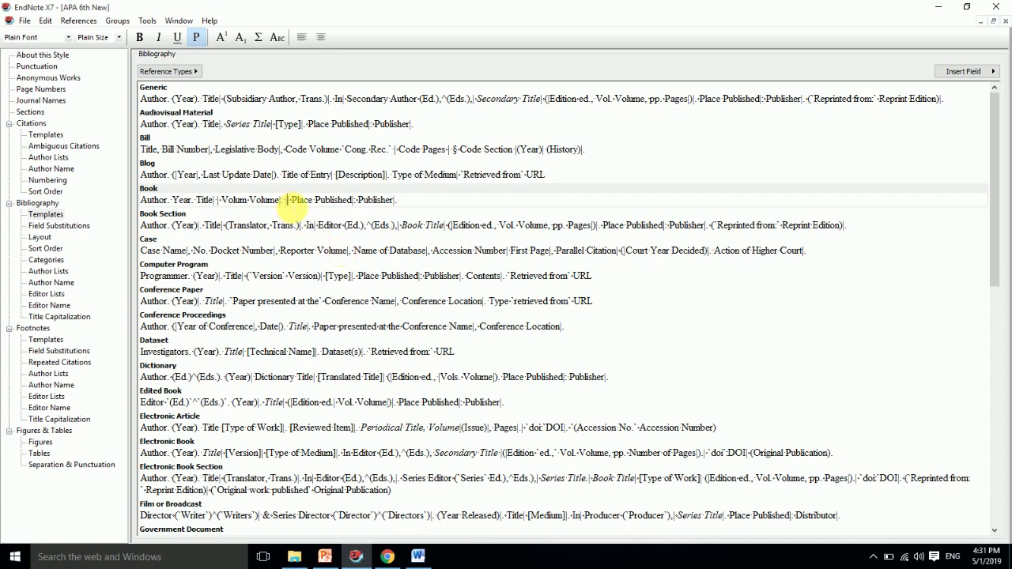
{"action": "left_click", "coordinate": [978, 73]}
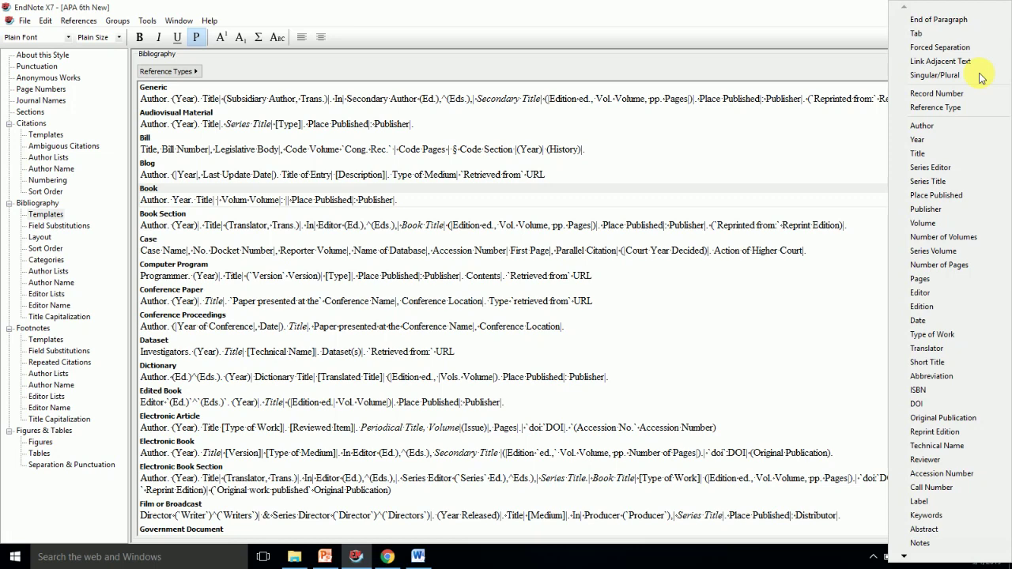
{"action": "left_click", "coordinate": [933, 183]}
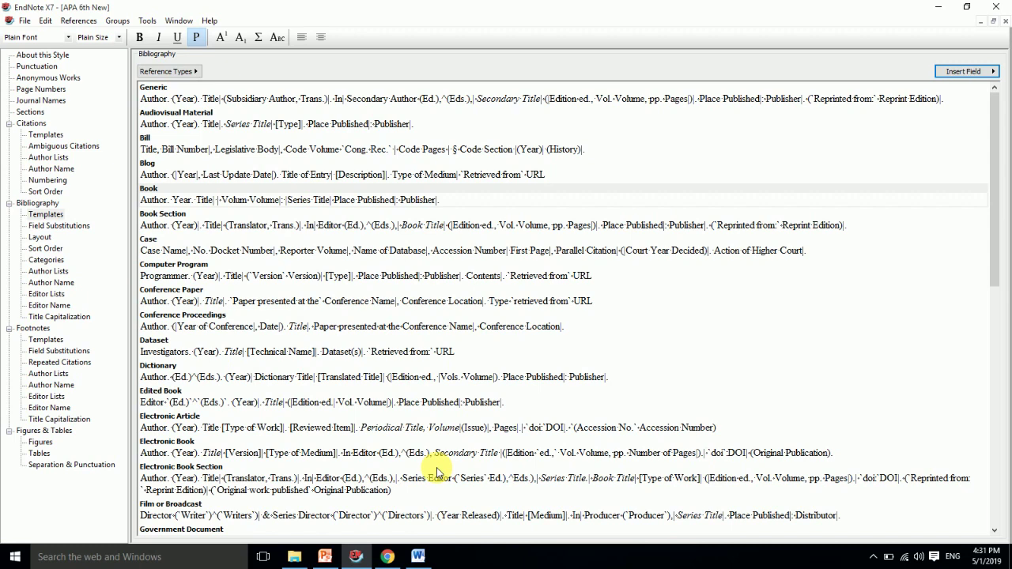
{"action": "left_click", "coordinate": [417, 557]}
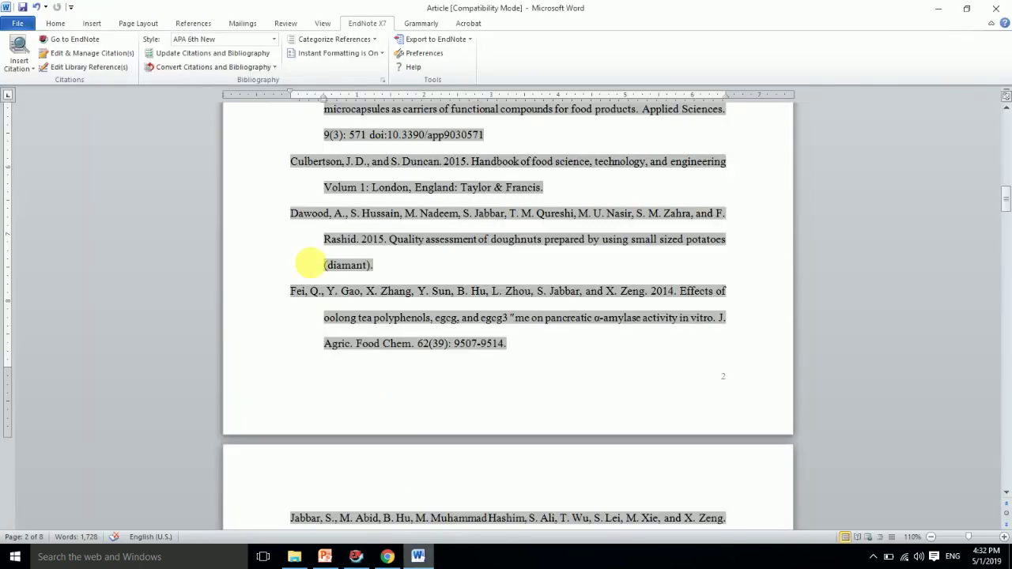
{"action": "left_click", "coordinate": [207, 53]}
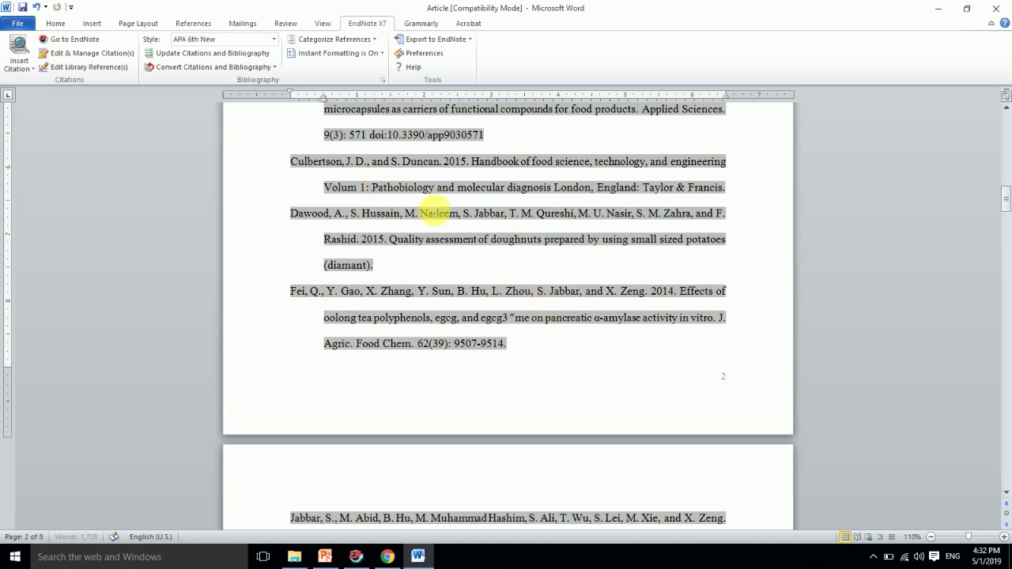
- After comparing Word's book entry with Chrome's examples, add a colon after Series Title in EndNote's Book template and update Word's bibliography
{"action": "left_click", "coordinate": [388, 556]}
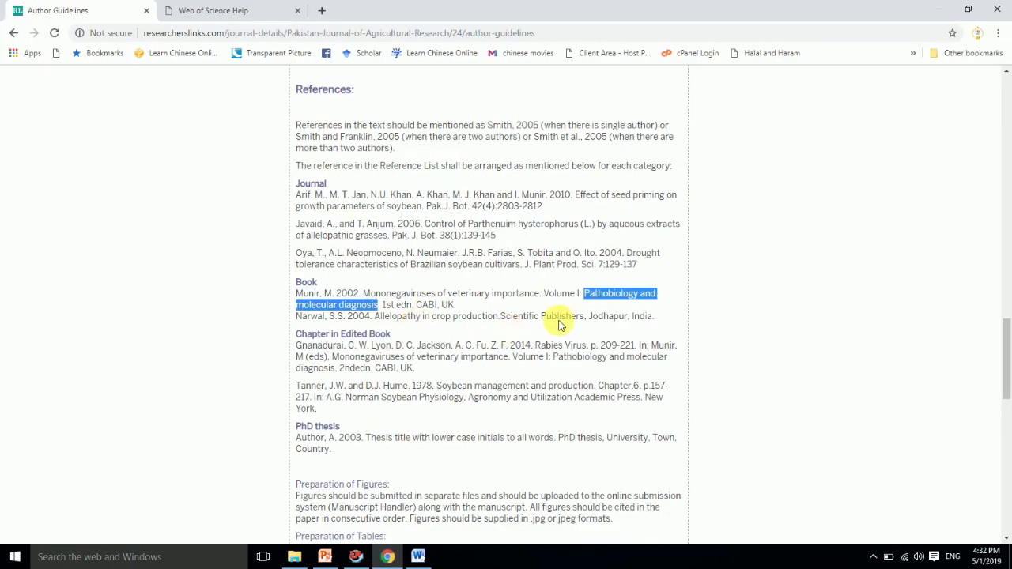
{"action": "left_click", "coordinate": [419, 559]}
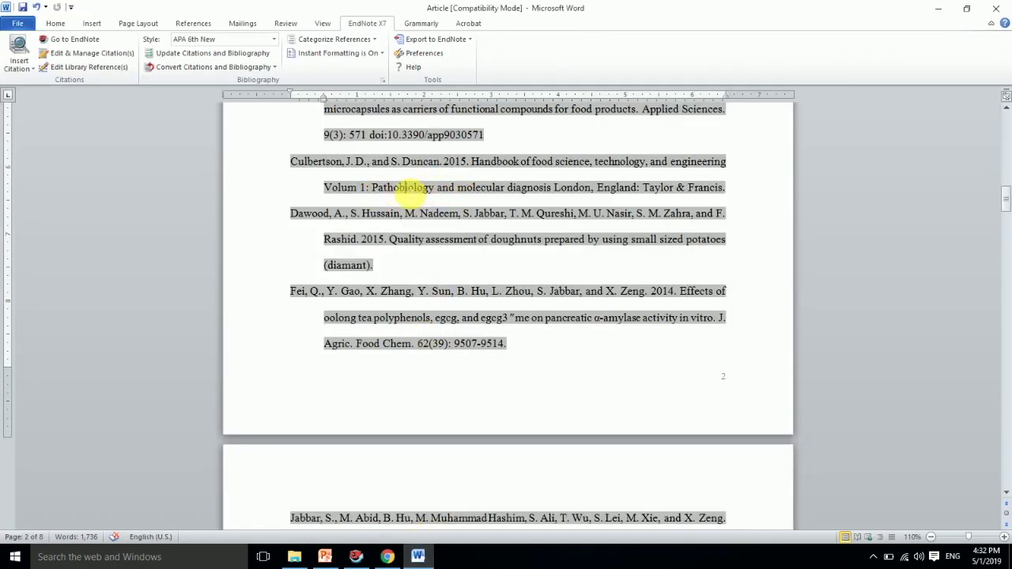
{"action": "left_click", "coordinate": [405, 187]}
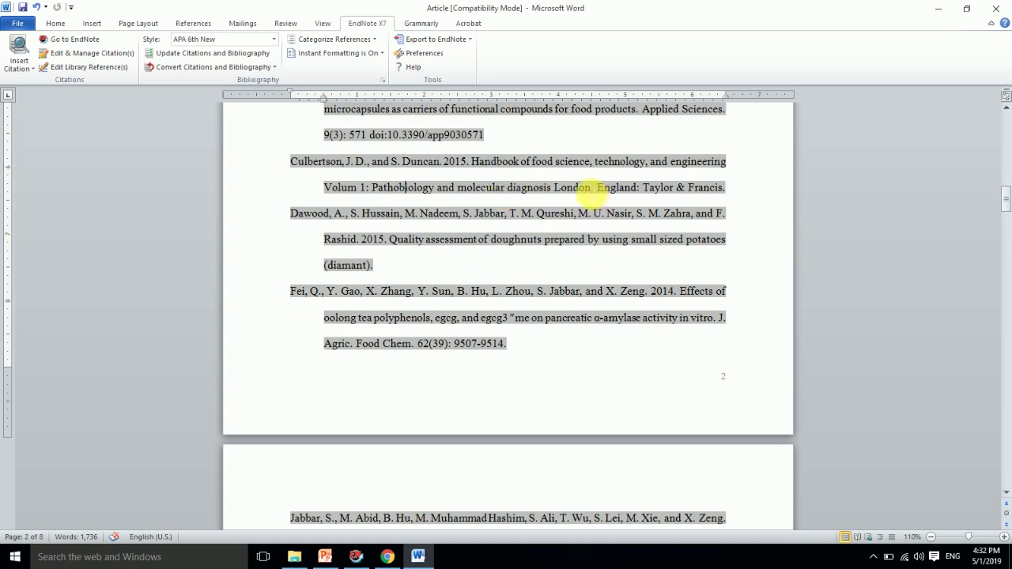
{"action": "left_click", "coordinate": [555, 187]}
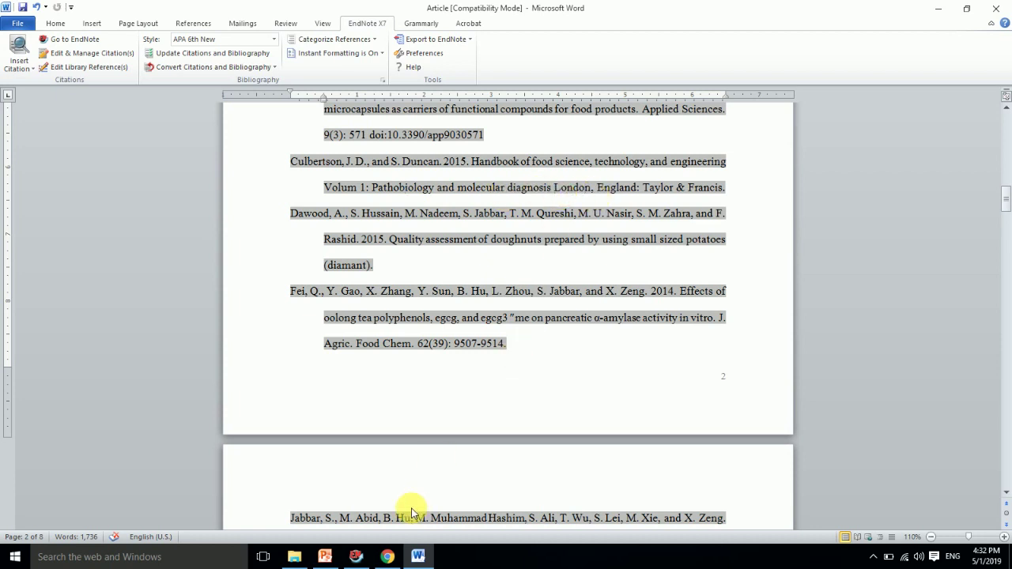
{"action": "left_click", "coordinate": [388, 557]}
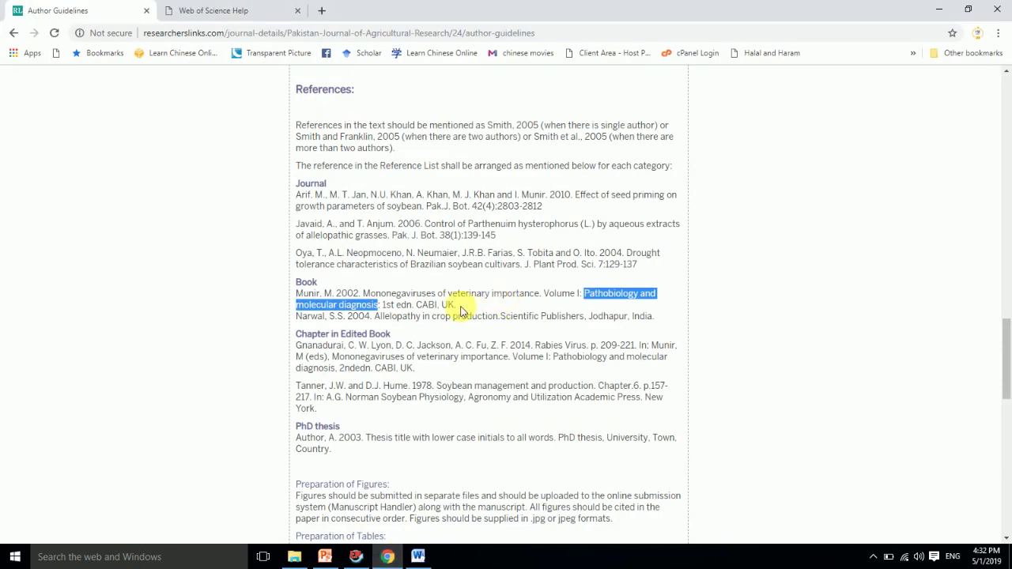
{"action": "left_click", "coordinate": [396, 305]}
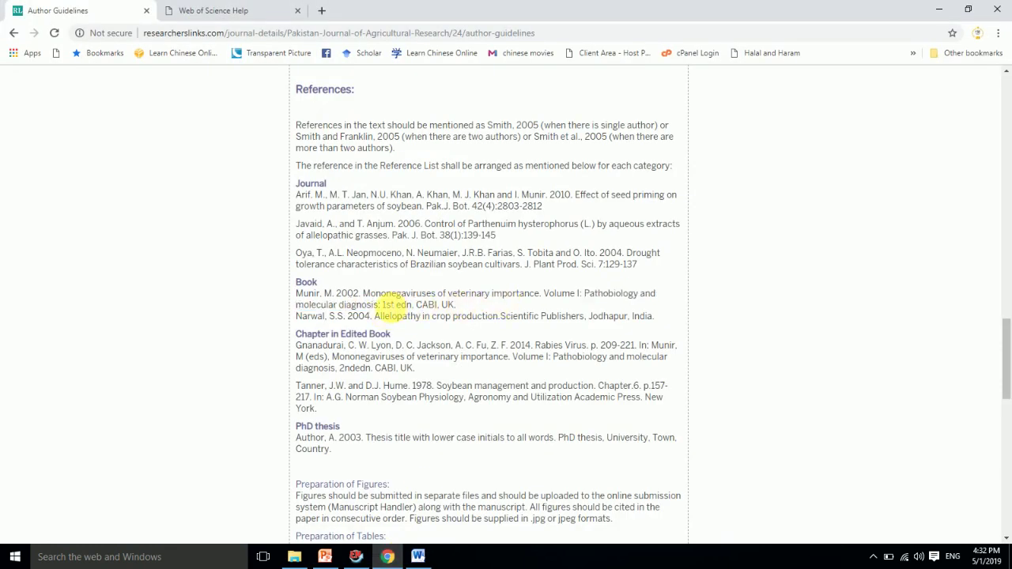
{"action": "left_click", "coordinate": [356, 556]}
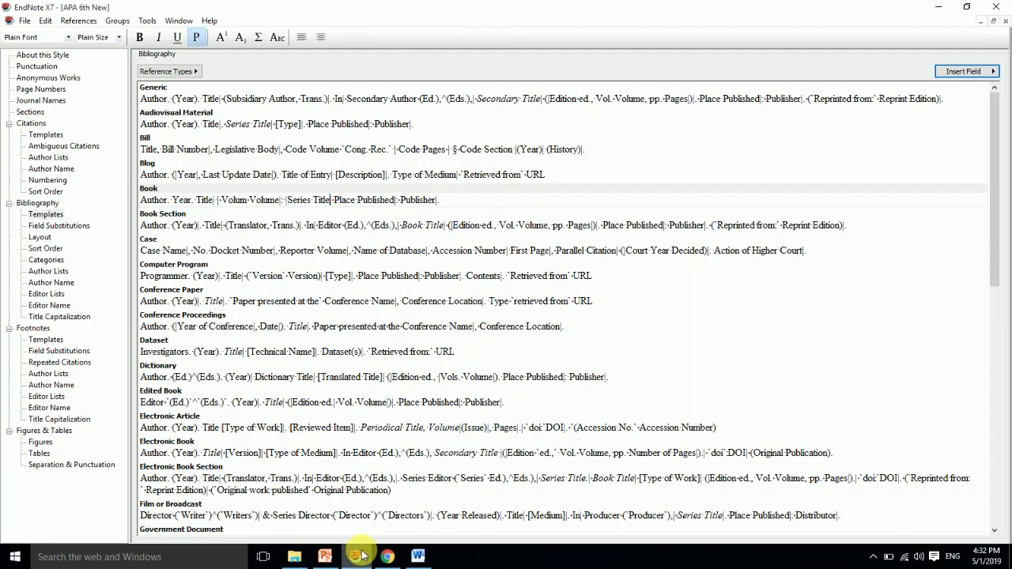
{"action": "left_click", "coordinate": [329, 200]}
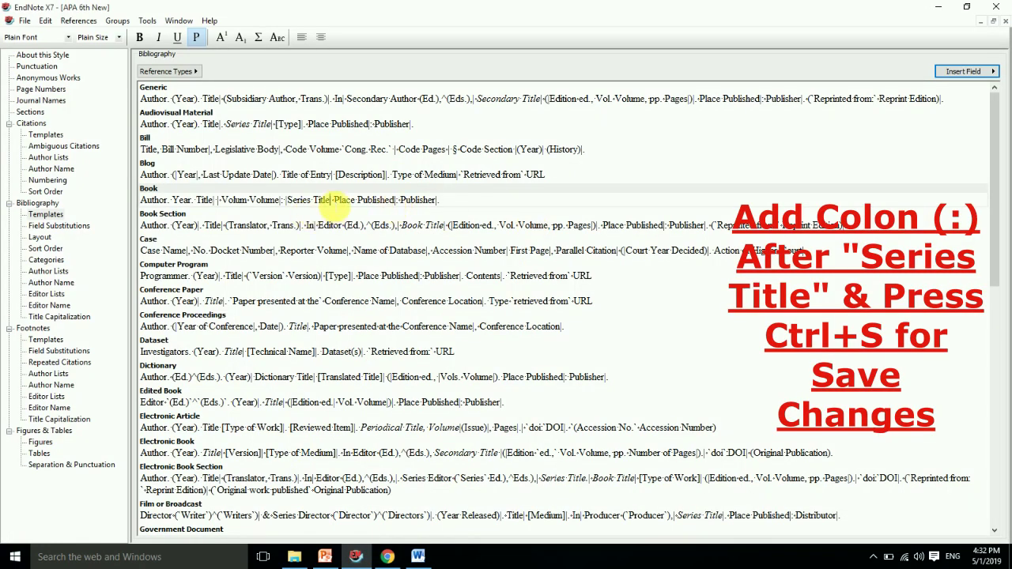
{"action": "type", "text": ":"}
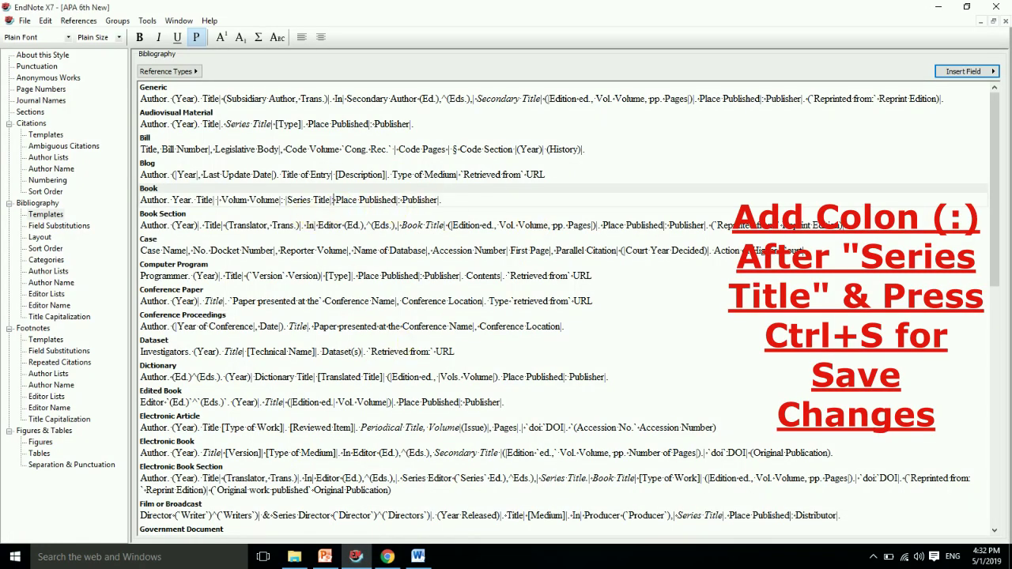
{"action": "left_click", "coordinate": [418, 557]}
{"action": "left_click", "coordinate": [255, 55]}
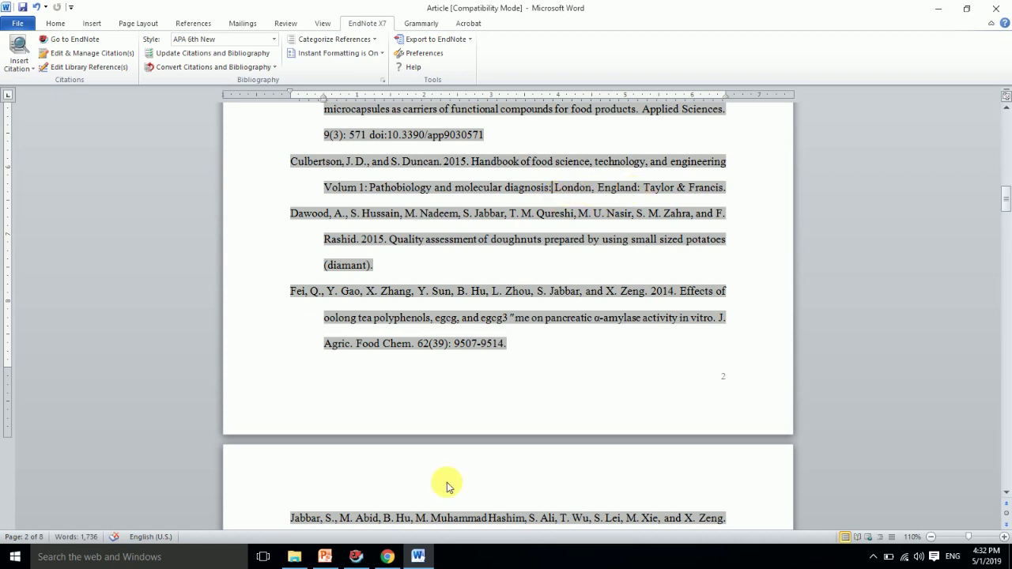
- After checking the edition in Chrome's book example, insert a separator and the Edition field after the Series Title colon in EndNote's Book template
{"action": "left_click", "coordinate": [392, 558]}
{"action": "left_click_drag", "start_coordinate": [413, 305], "coordinate": [383, 305]}
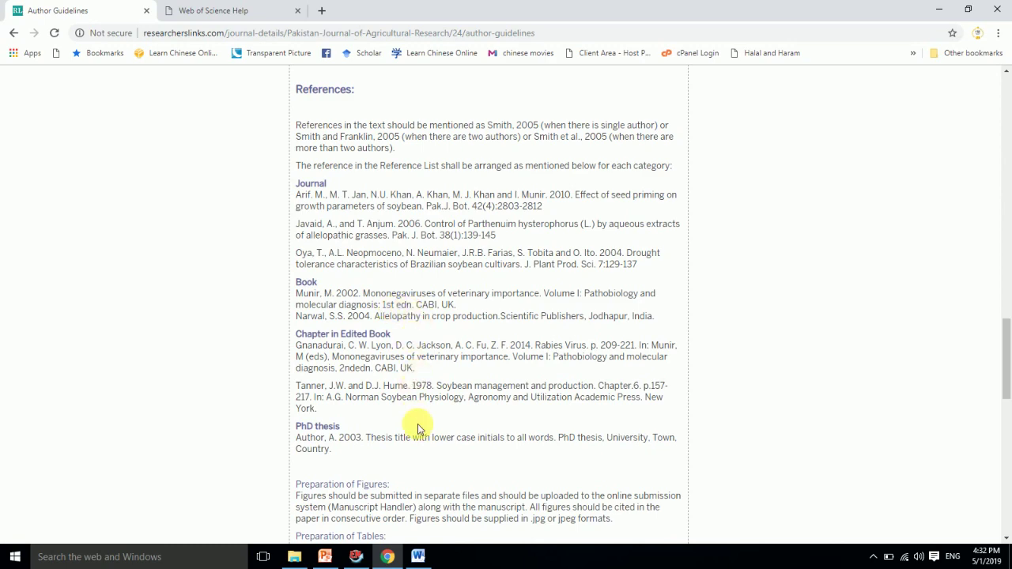
{"action": "mouse_move", "coordinate": [418, 558]}
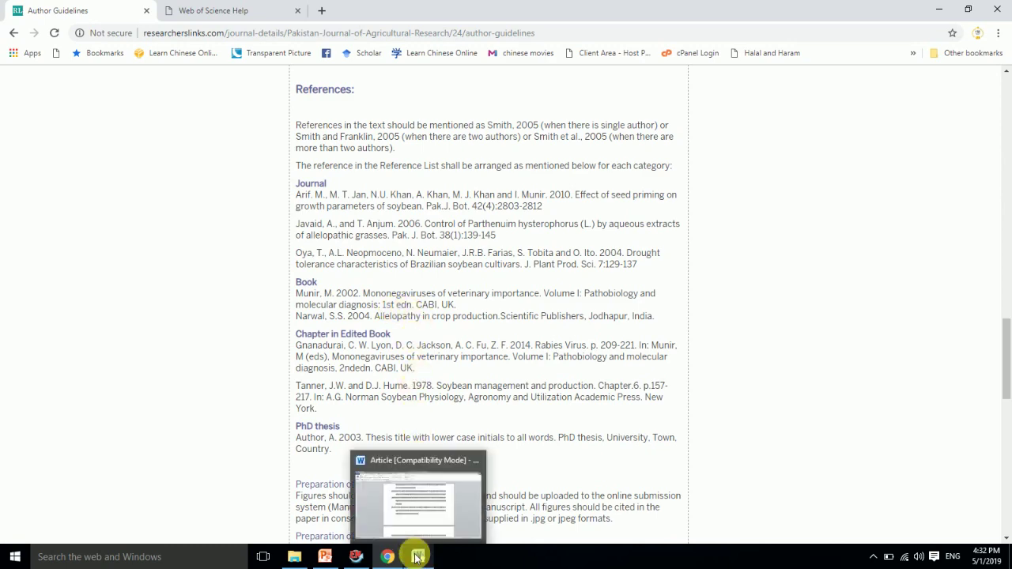
{"action": "left_click", "coordinate": [356, 557]}
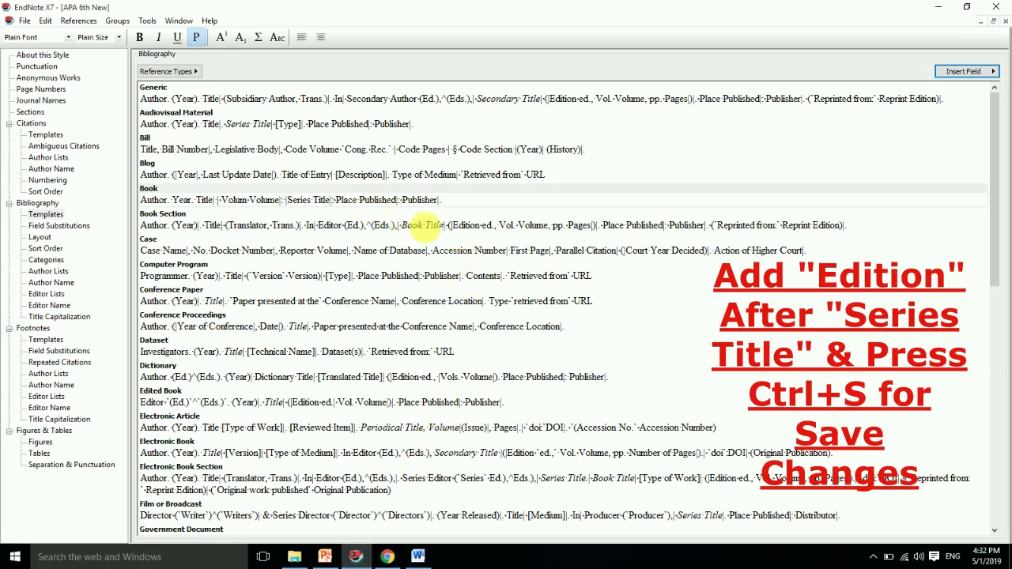
{"action": "type", "text": ","}
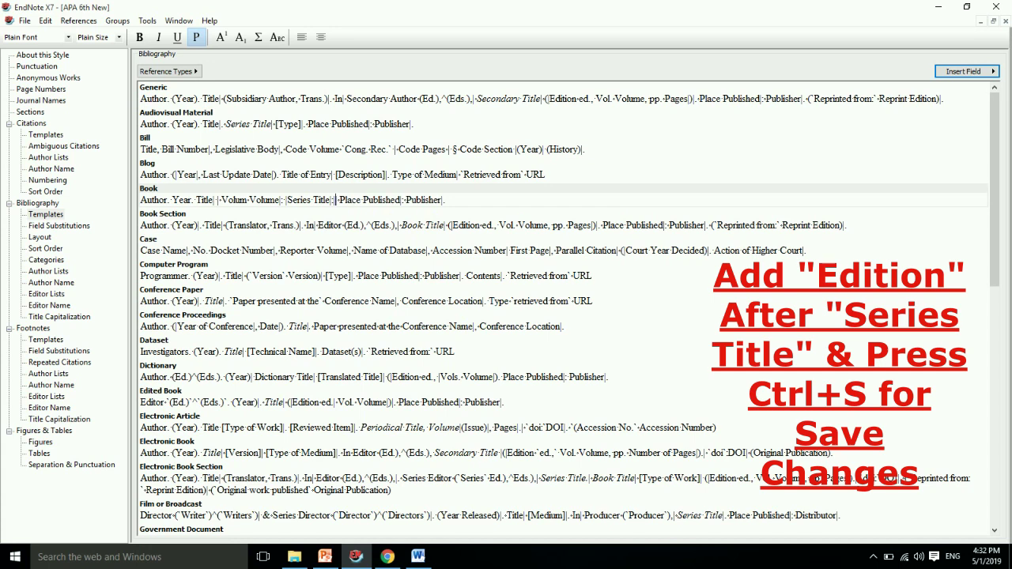
{"action": "left_click", "coordinate": [961, 72]}
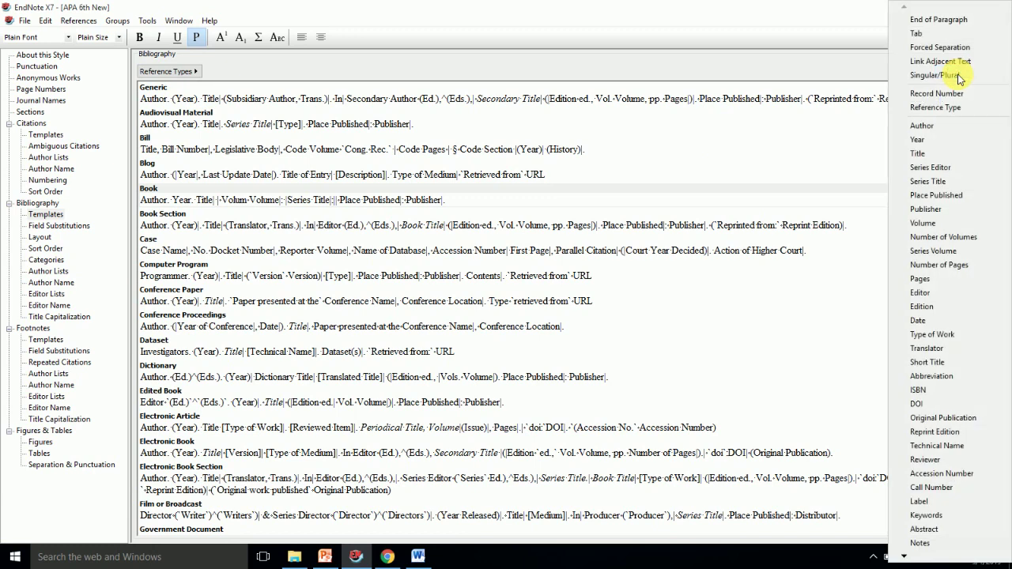
{"action": "left_click", "coordinate": [955, 307]}
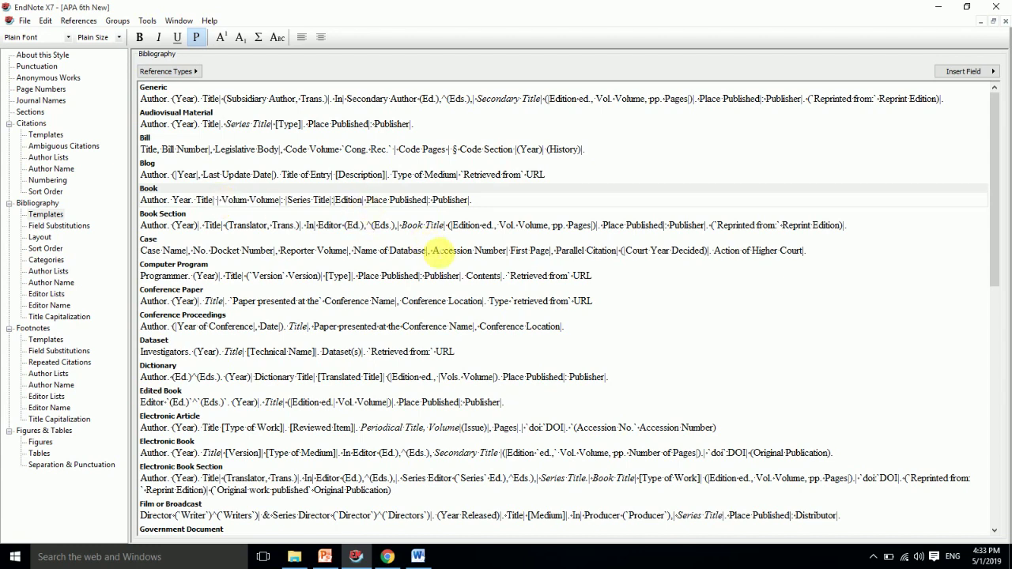
- Add "Eds" and a separator after Edition in the Book template and view the updated book entry in Word
{"action": "type", "text": "Volum"}
{"action": "key", "text": "BackSpace"}
{"action": "key", "text": "BackSpace"}
{"action": "key", "text": "BackSpace"}
{"action": "key", "text": "BackSpace"}
{"action": "key", "text": "BackSpace"}
{"action": "key", "text": "BackSpace"}
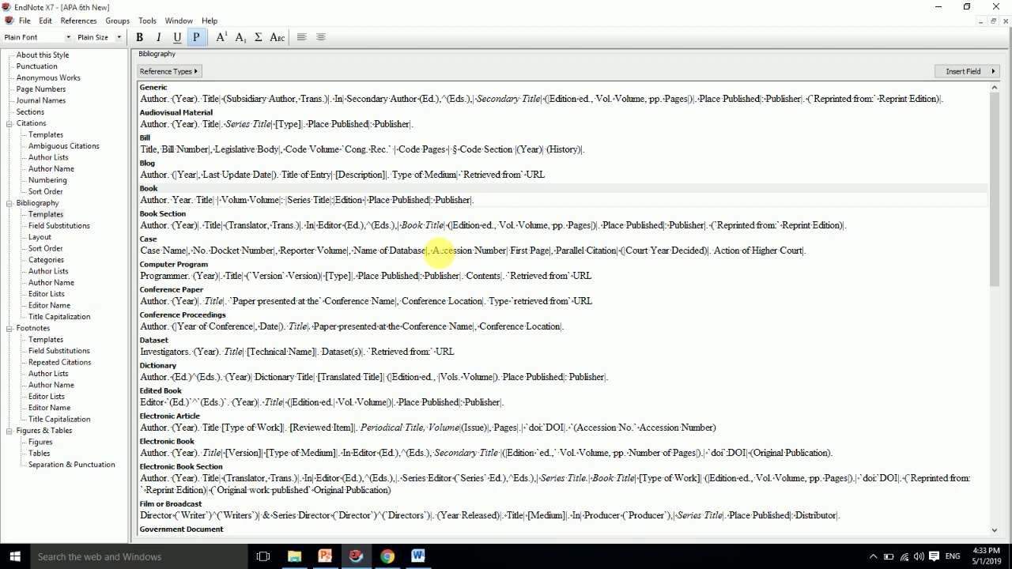
{"action": "type", "text": "Eds|"}
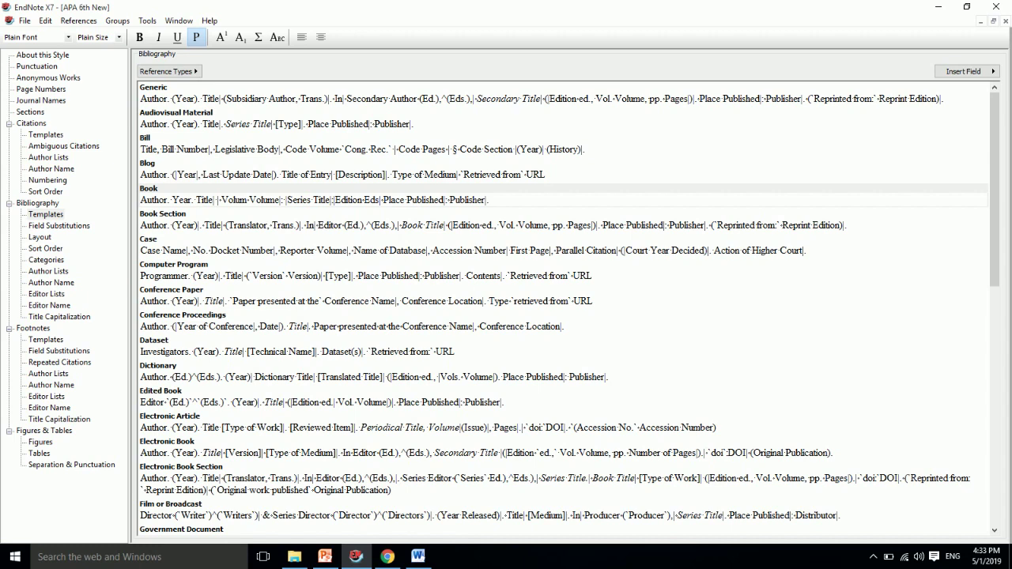
{"action": "left_click", "coordinate": [419, 557]}
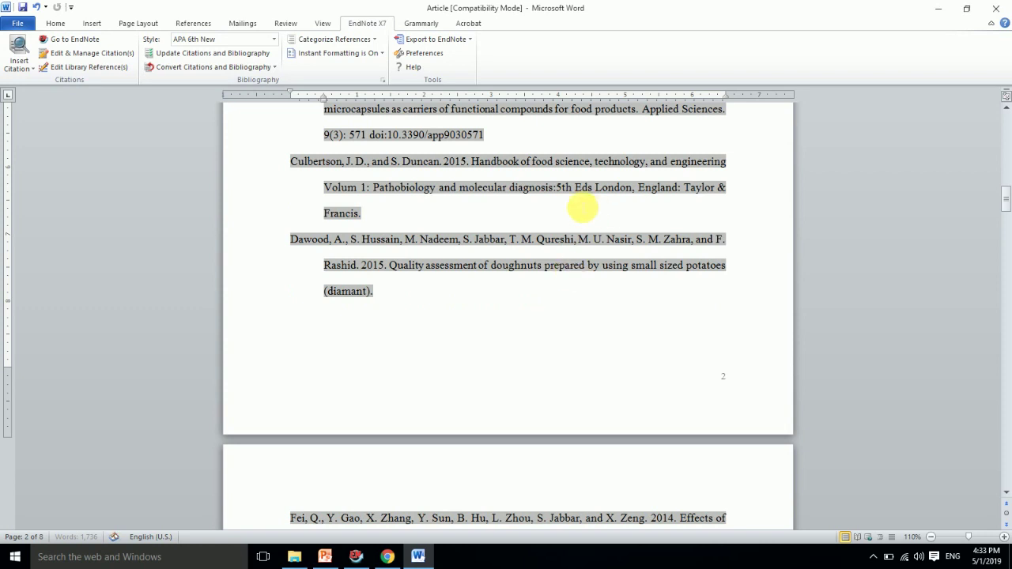
- After checking Chrome's book example, add a space before Edition in EndNote's Book template and update the bibliography in Word
{"action": "left_click", "coordinate": [387, 556]}
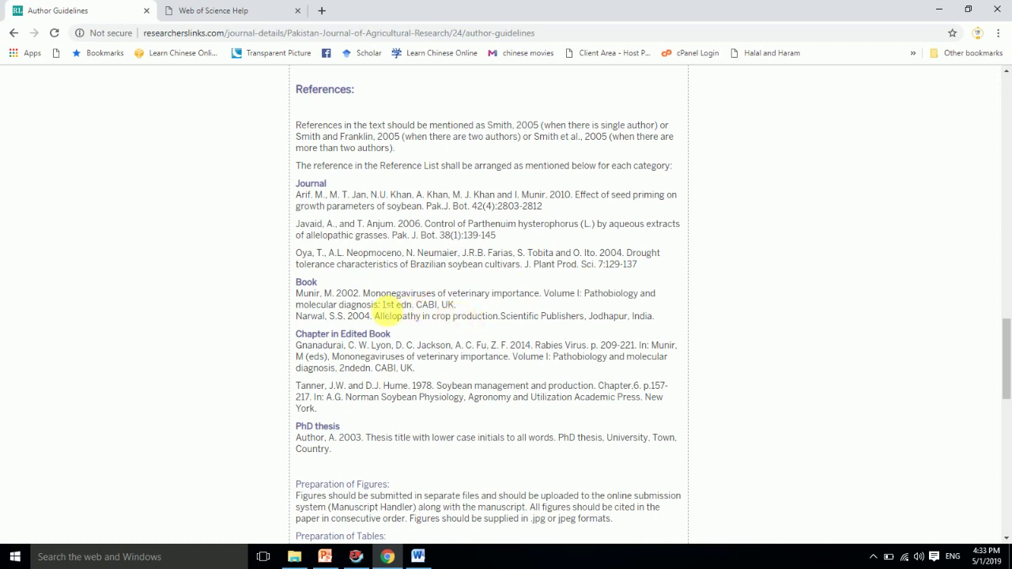
{"action": "left_click", "coordinate": [357, 557]}
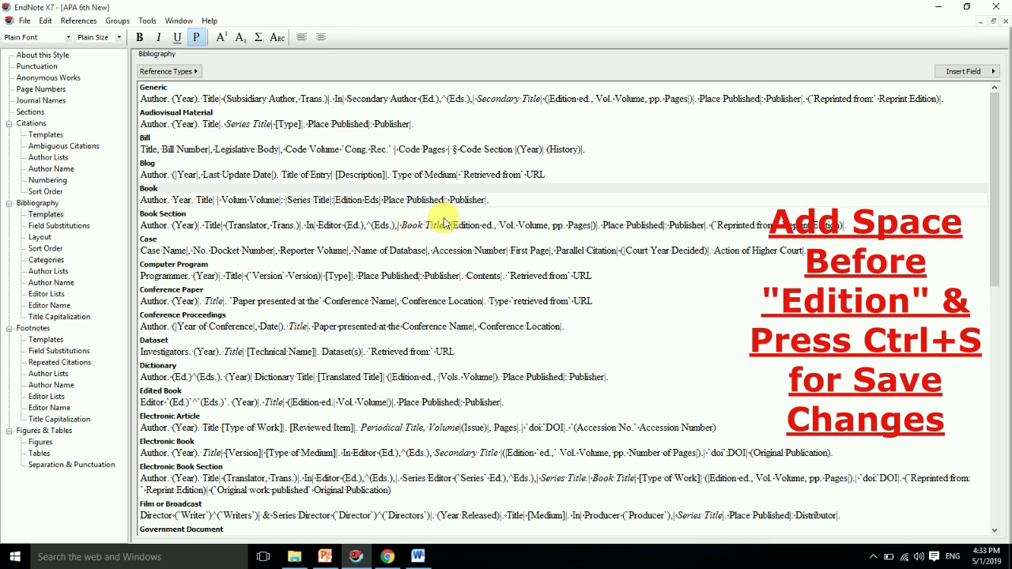
{"action": "left_click", "coordinate": [332, 199]}
{"action": "key", "text": "shift+Home"}
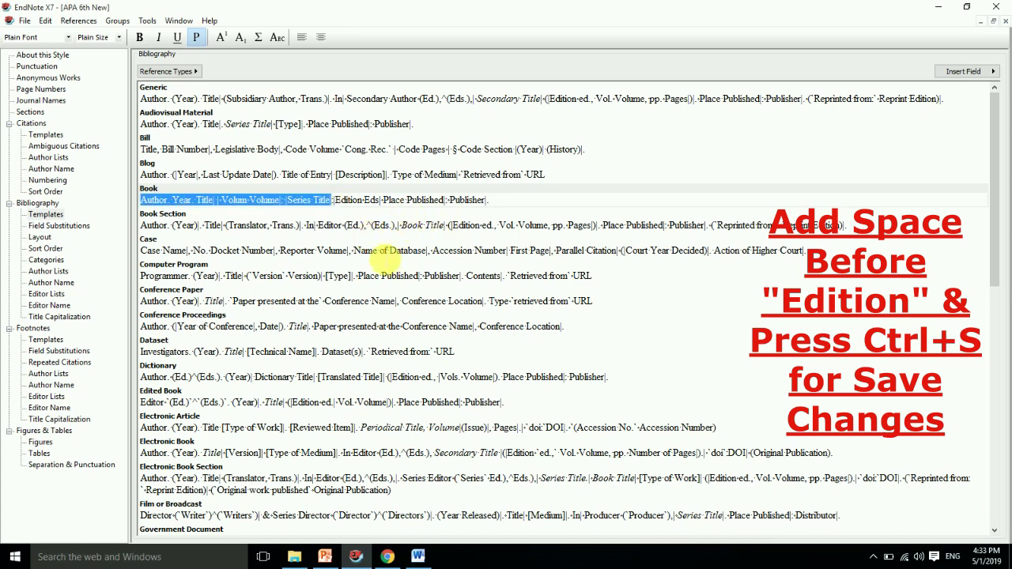
{"action": "left_click", "coordinate": [332, 200]}
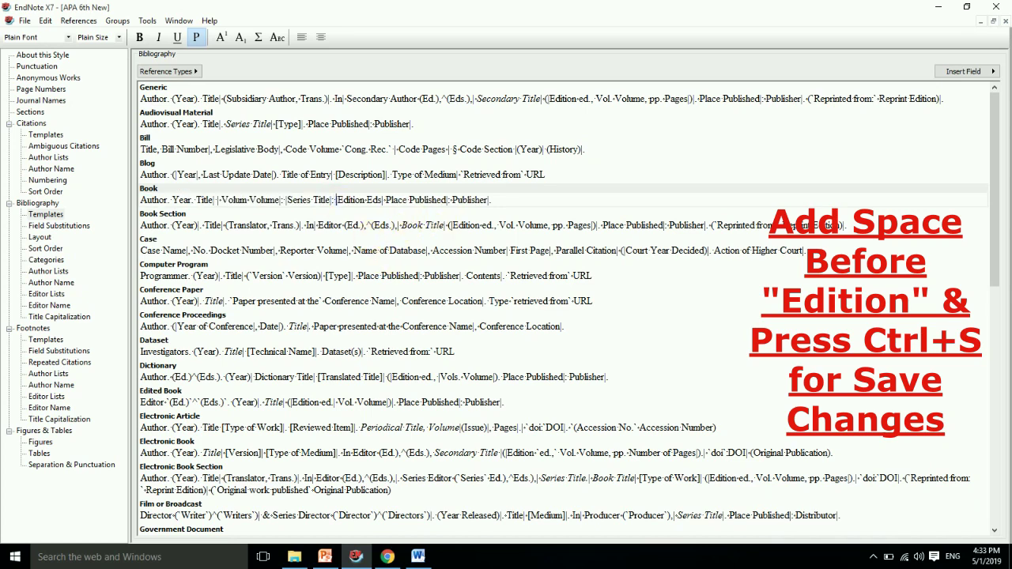
{"action": "left_click", "coordinate": [418, 556]}
{"action": "left_click", "coordinate": [239, 53]}
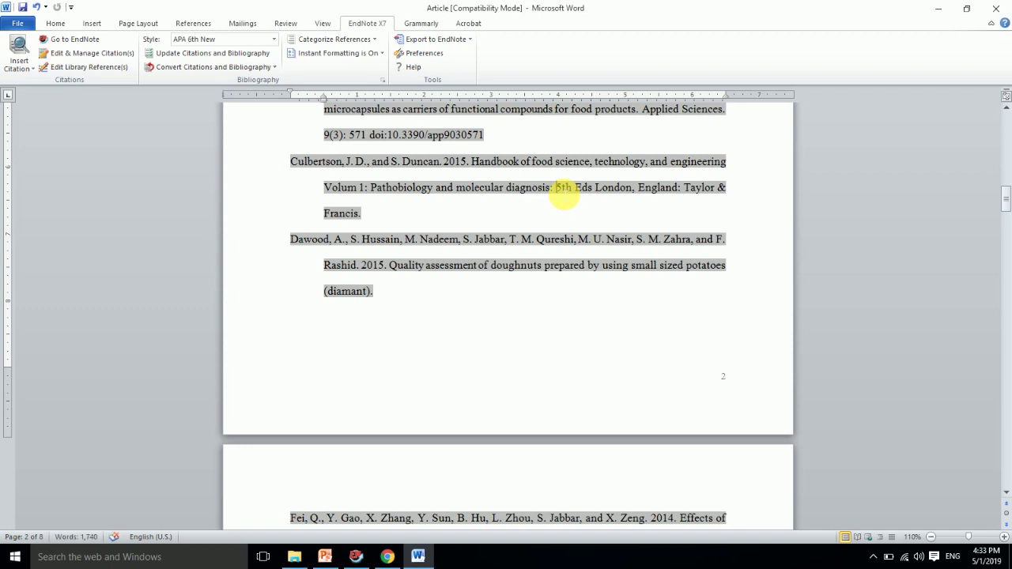
- After checking Chrome's book example, add a full stop after "Eds" in EndNote's Book template and update Word's bibliography
{"action": "left_click", "coordinate": [387, 557]}
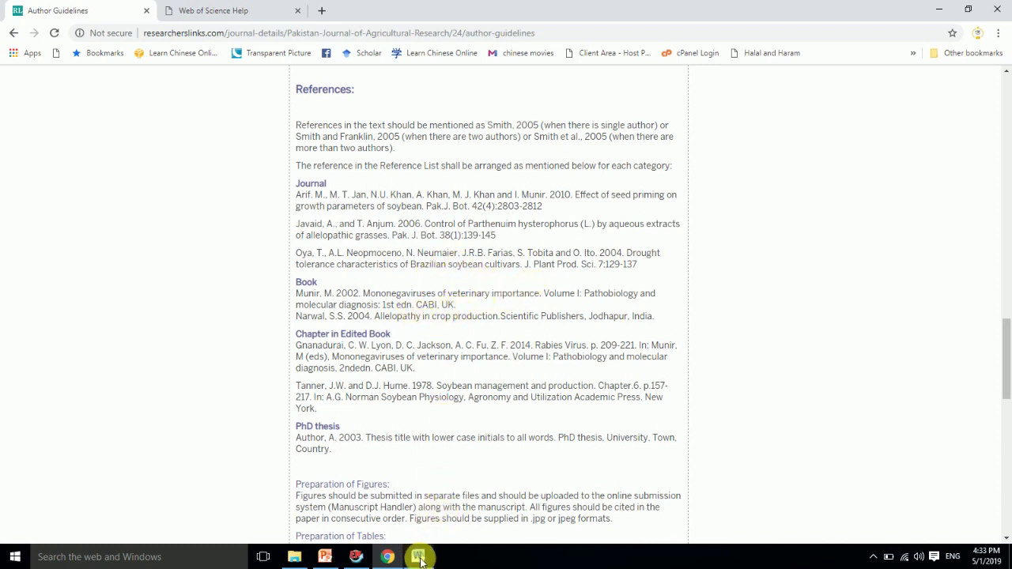
{"action": "left_click", "coordinate": [357, 557]}
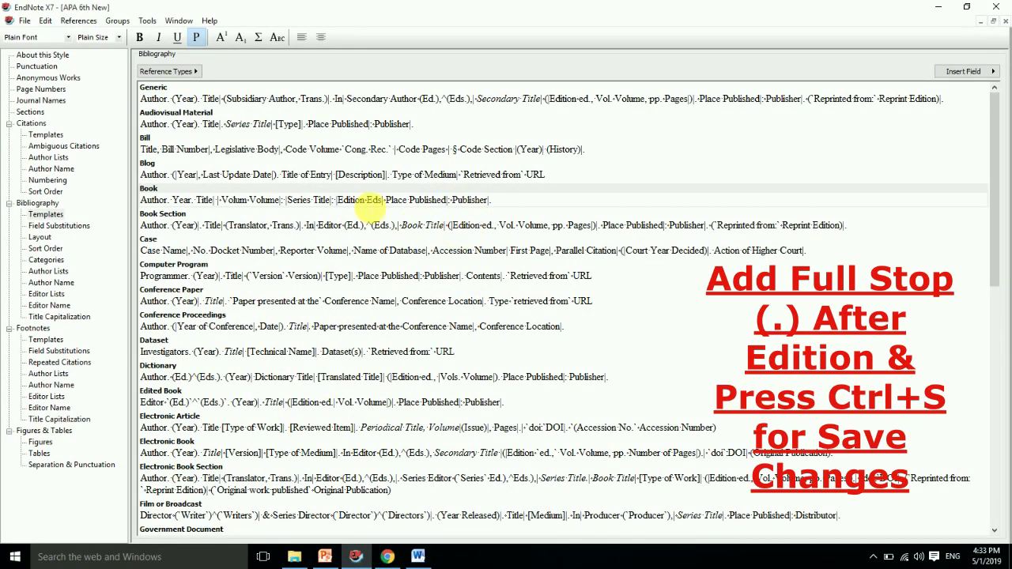
{"action": "type", "text": "."}
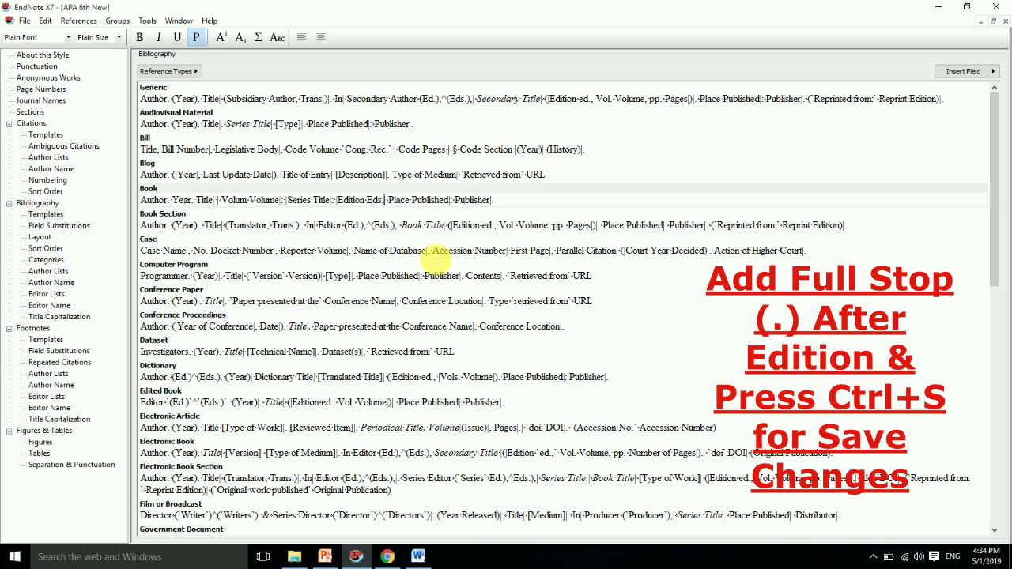
{"action": "left_click", "coordinate": [418, 557]}
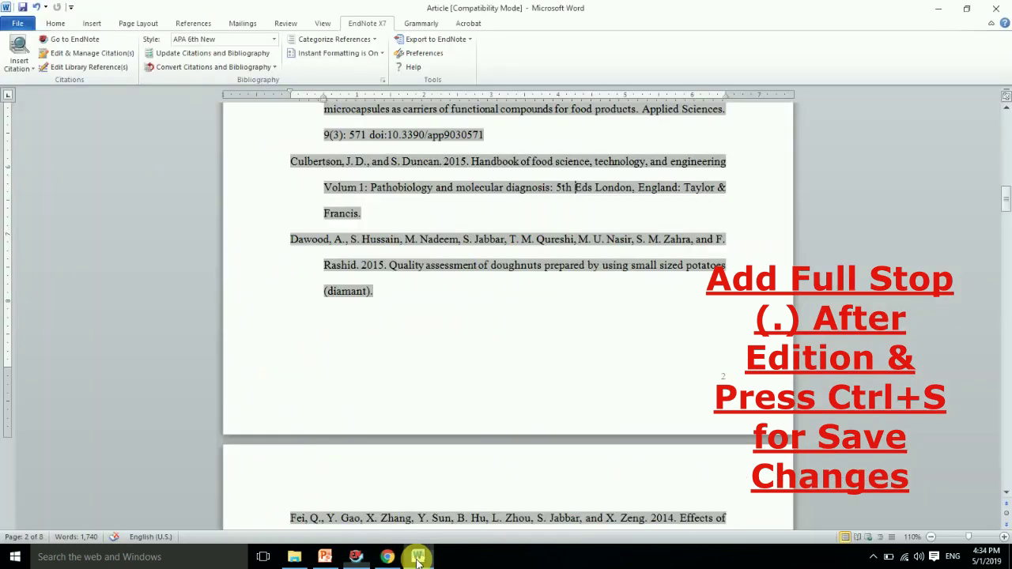
{"action": "left_click", "coordinate": [238, 53]}
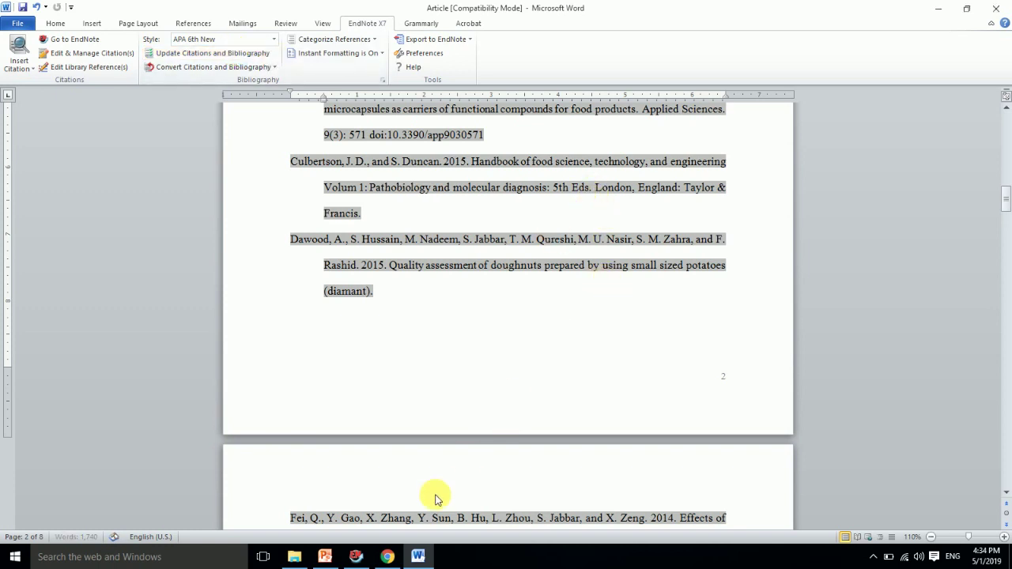
- After comparing Chrome's book example with Word's entry, move ": Publisher" ahead of Place Published in EndNote's Book template
{"action": "left_click", "coordinate": [387, 557]}
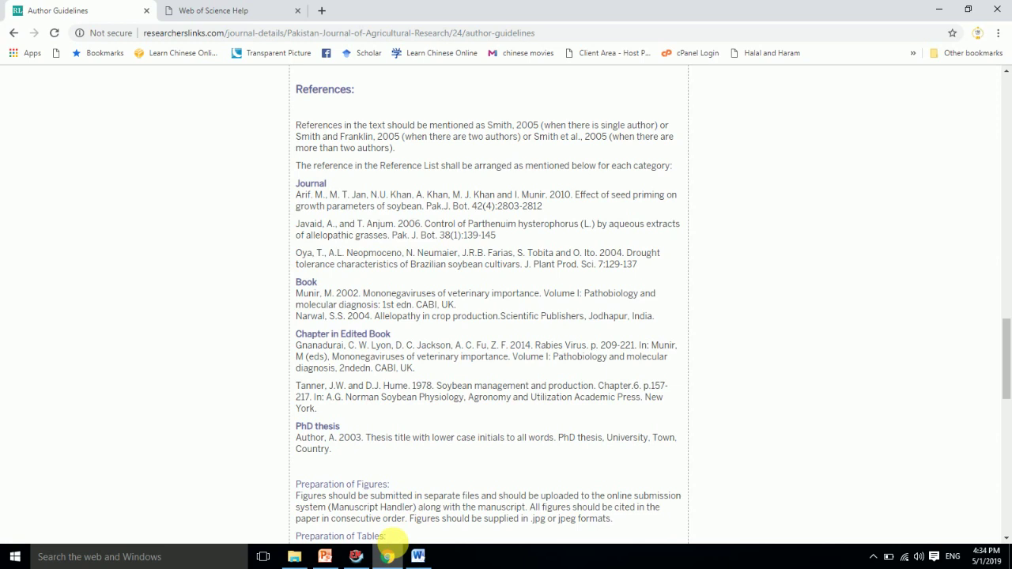
{"action": "left_click", "coordinate": [415, 549]}
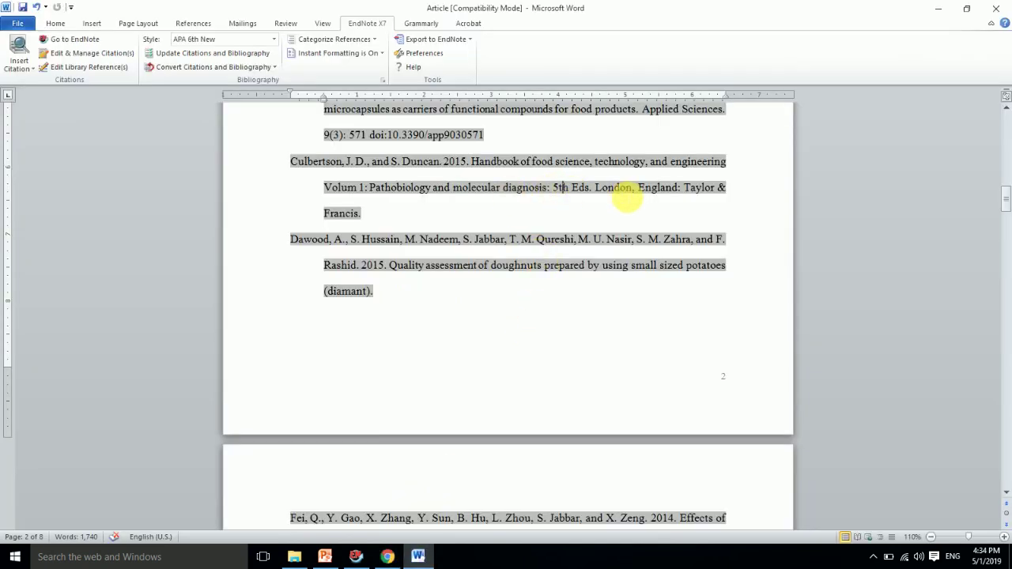
{"action": "left_click", "coordinate": [703, 188]}
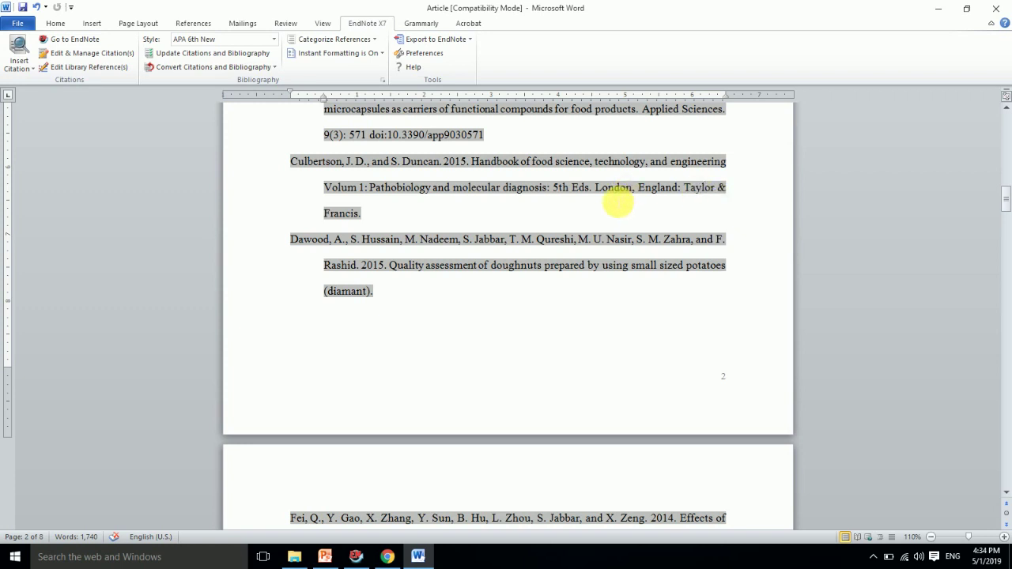
{"action": "left_click", "coordinate": [355, 556]}
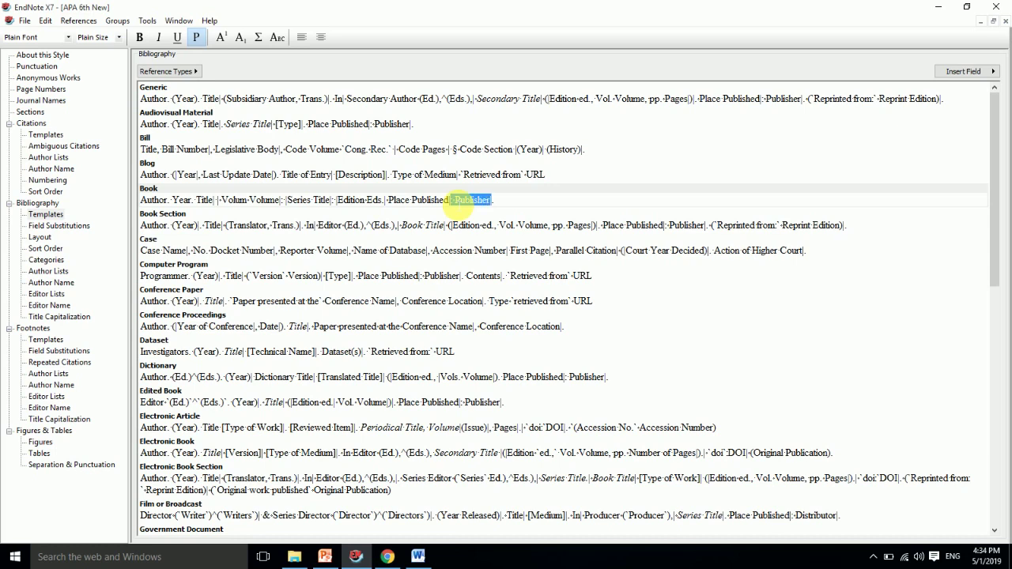
{"action": "key", "text": "Delete"}
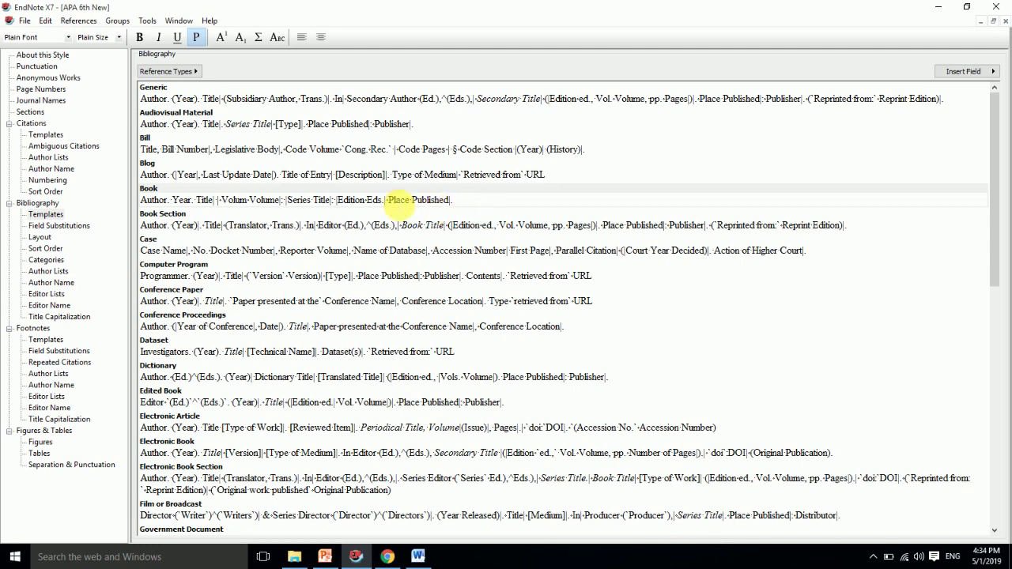
{"action": "type", "text": ": Publisher"}
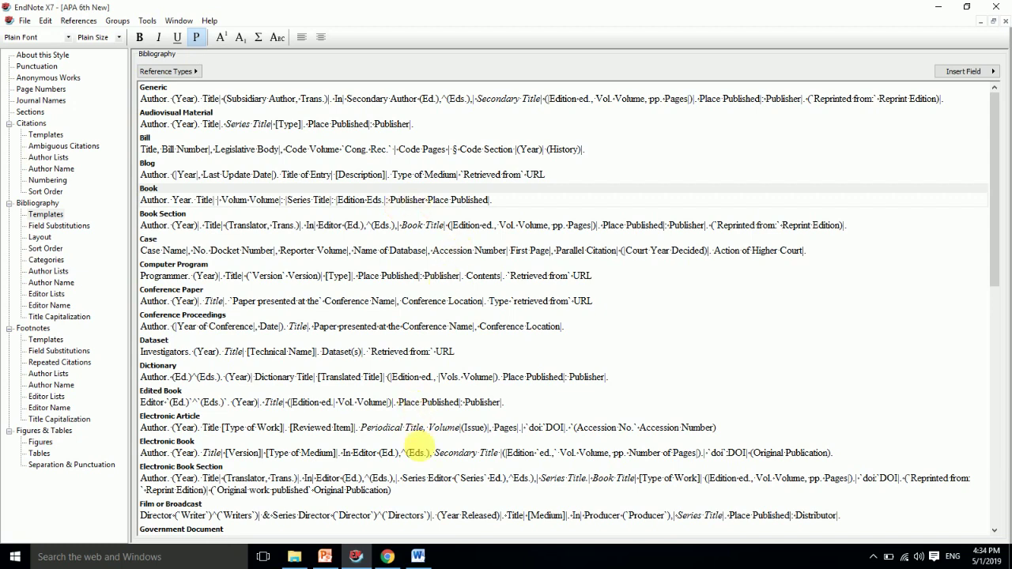
- After comparing with Chrome's book example, add a separator and comma after Publisher in EndNote's Book template and update Word's bibliography
{"action": "left_click", "coordinate": [390, 558]}
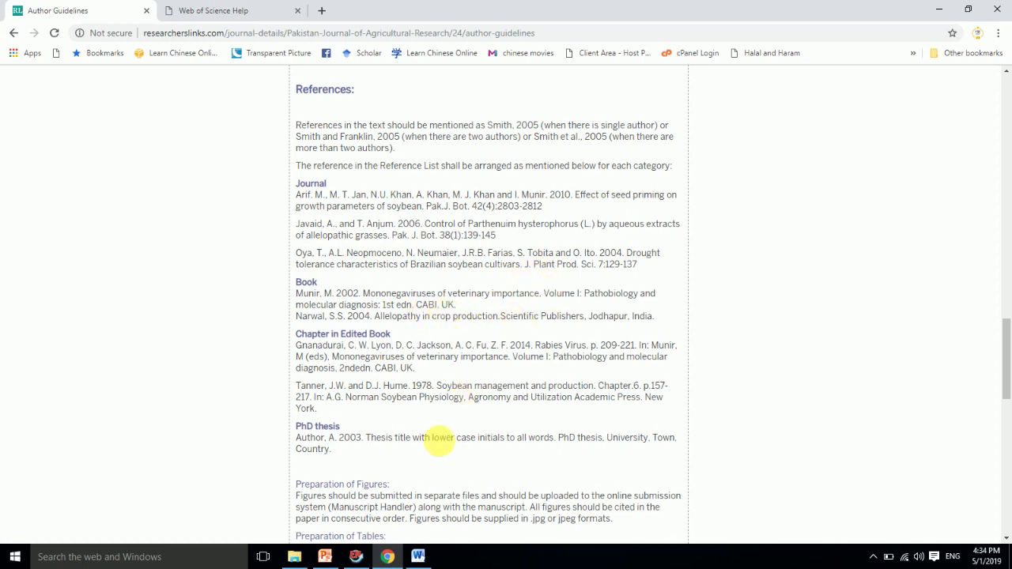
{"action": "left_click", "coordinate": [418, 557]}
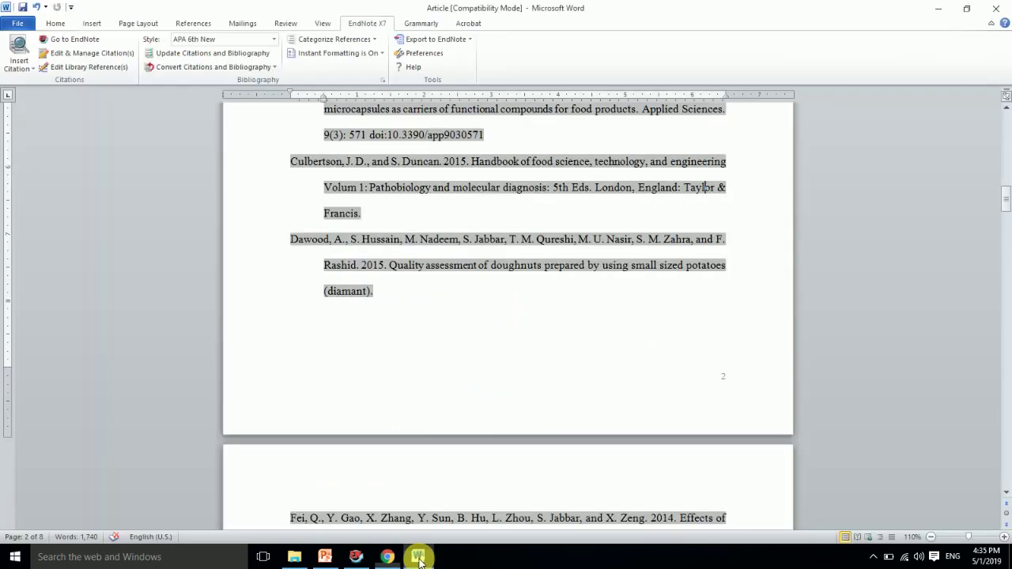
{"action": "left_click", "coordinate": [356, 557]}
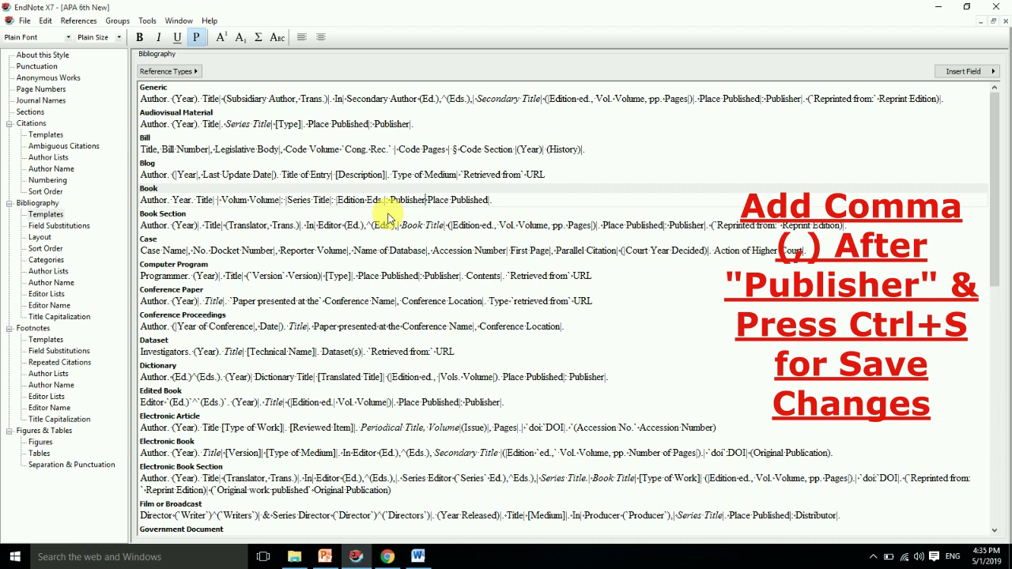
{"action": "type", "text": ","}
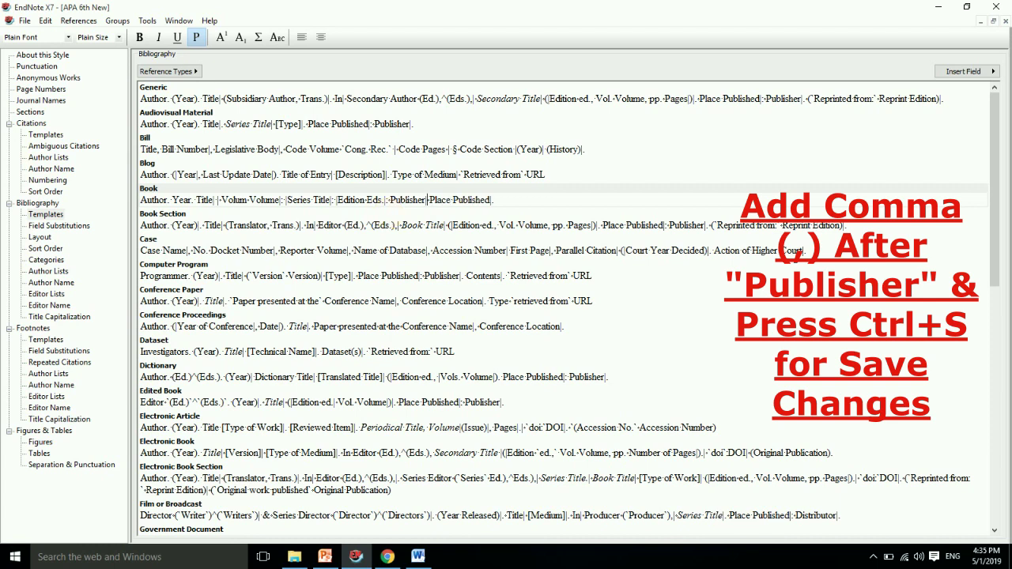
{"action": "type", "text": ","}
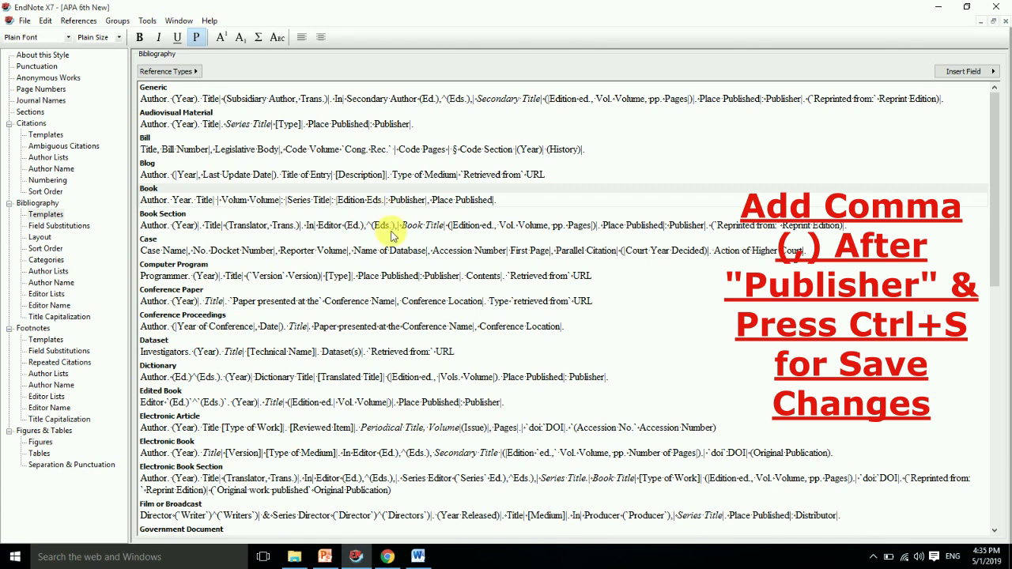
{"action": "left_click", "coordinate": [418, 557]}
{"action": "left_click", "coordinate": [229, 60]}
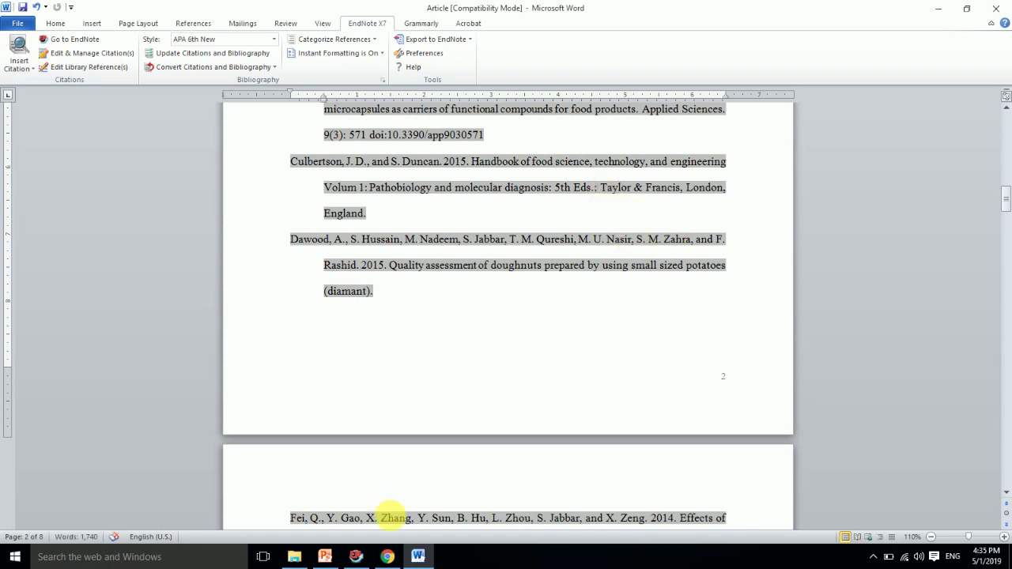
- After comparing Chrome's book example with Word's entry, remove the colon before Publisher in EndNote's Book template
{"action": "left_click", "coordinate": [388, 556]}
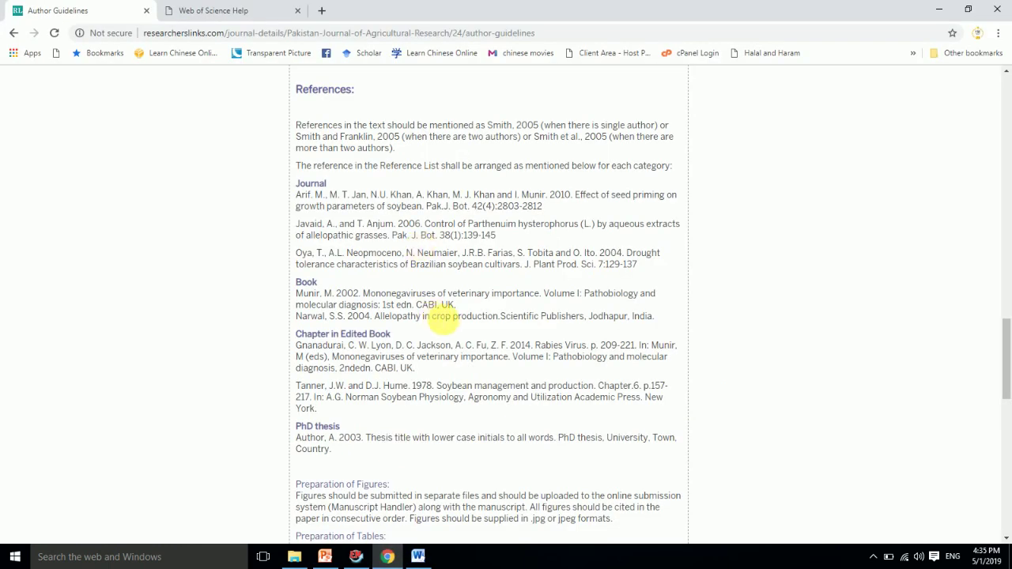
{"action": "left_click", "coordinate": [387, 556]}
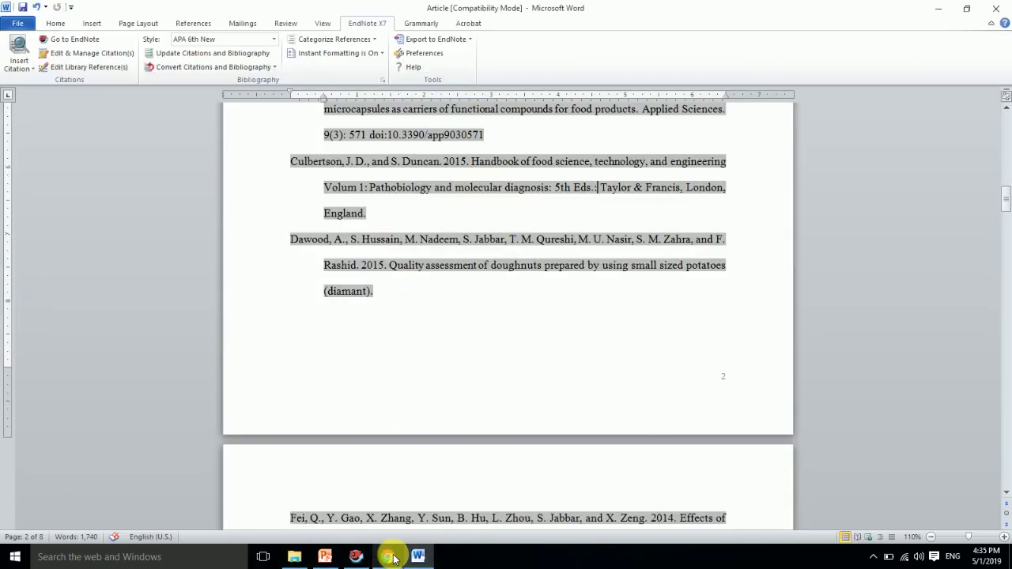
{"action": "left_click", "coordinate": [356, 557]}
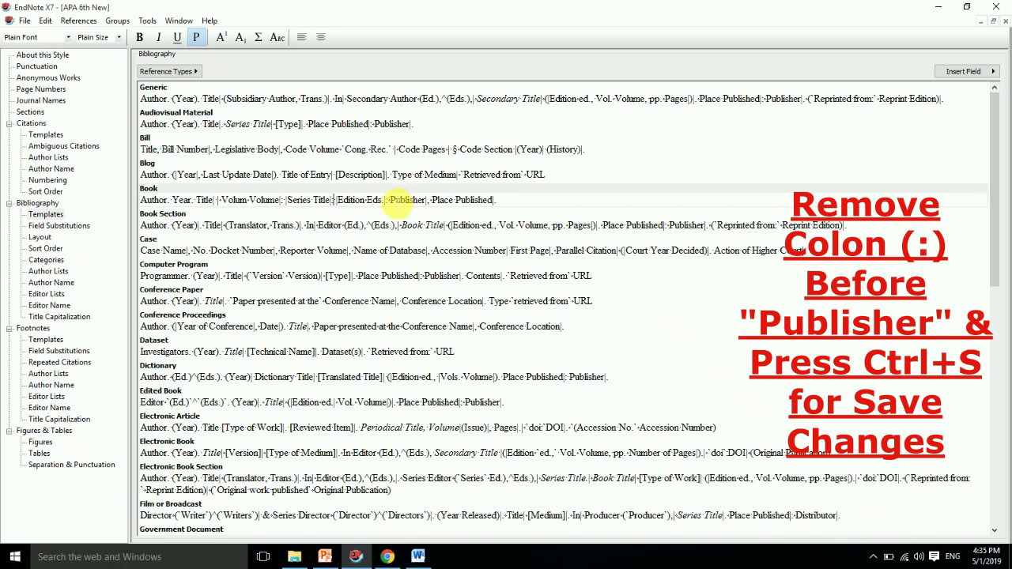
{"action": "left_click", "coordinate": [389, 200]}
{"action": "key", "text": "BackSpace"}
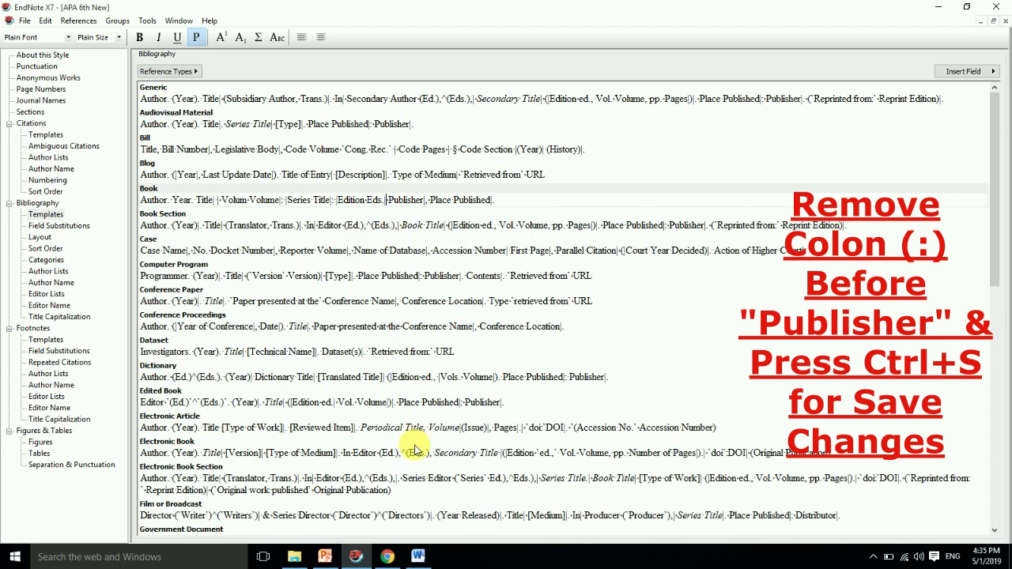
- Update the bibliography in Word and compare its book entry with the book example in Chrome's author guidelines
{"action": "left_click", "coordinate": [417, 556]}
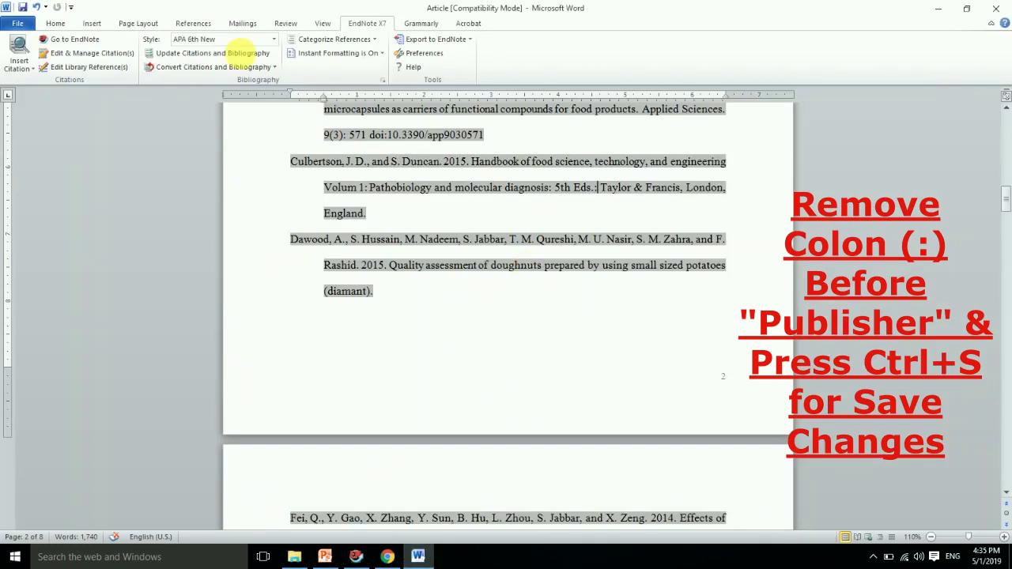
{"action": "left_click", "coordinate": [212, 53]}
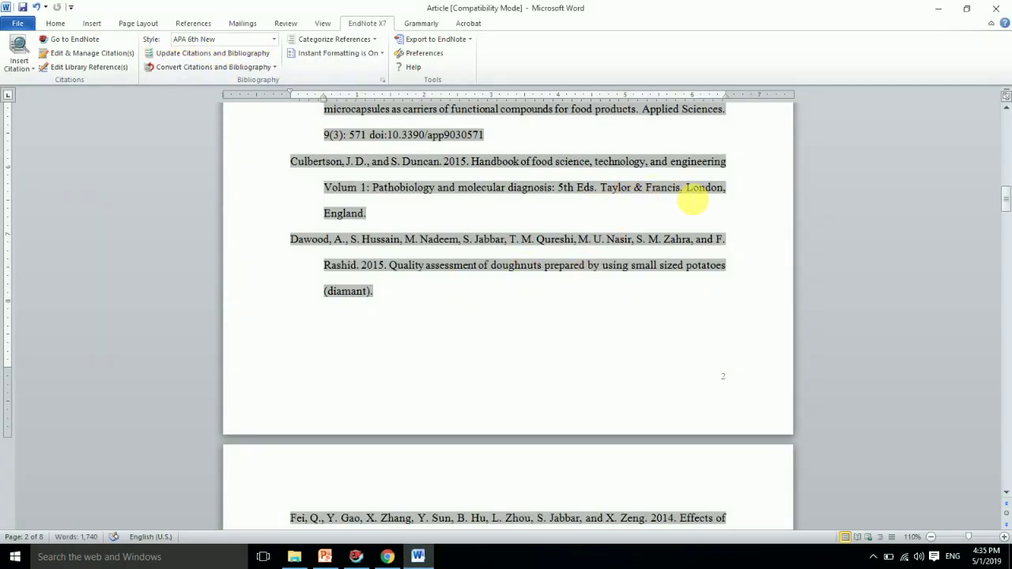
{"action": "left_click", "coordinate": [387, 557]}
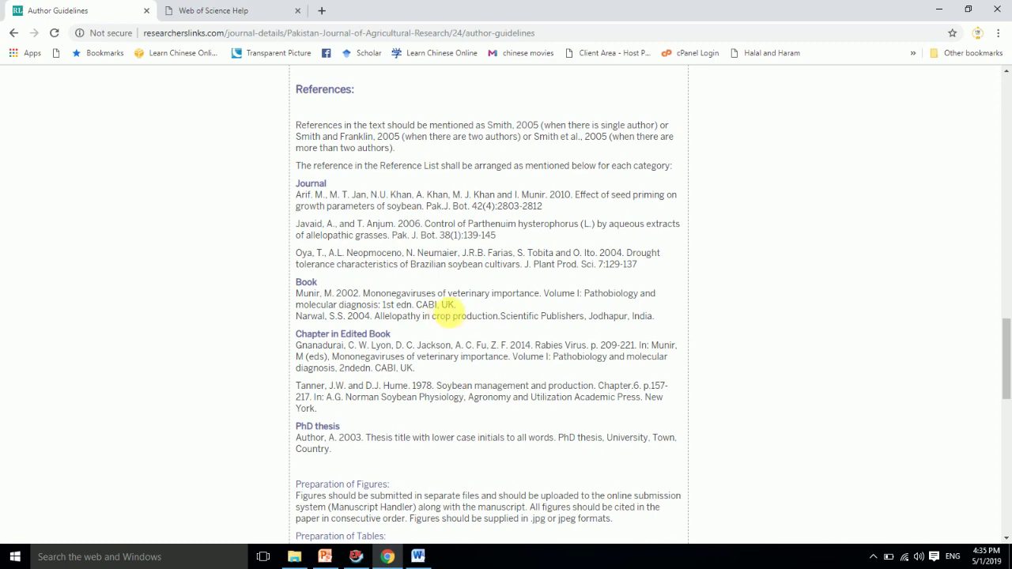
{"action": "left_click", "coordinate": [356, 558]}
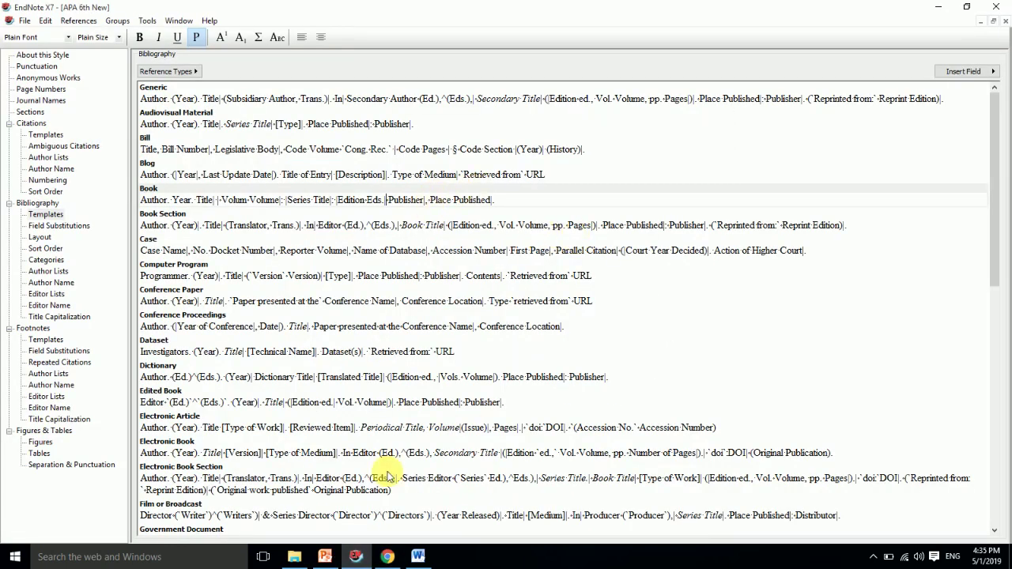
{"action": "left_click", "coordinate": [418, 556]}
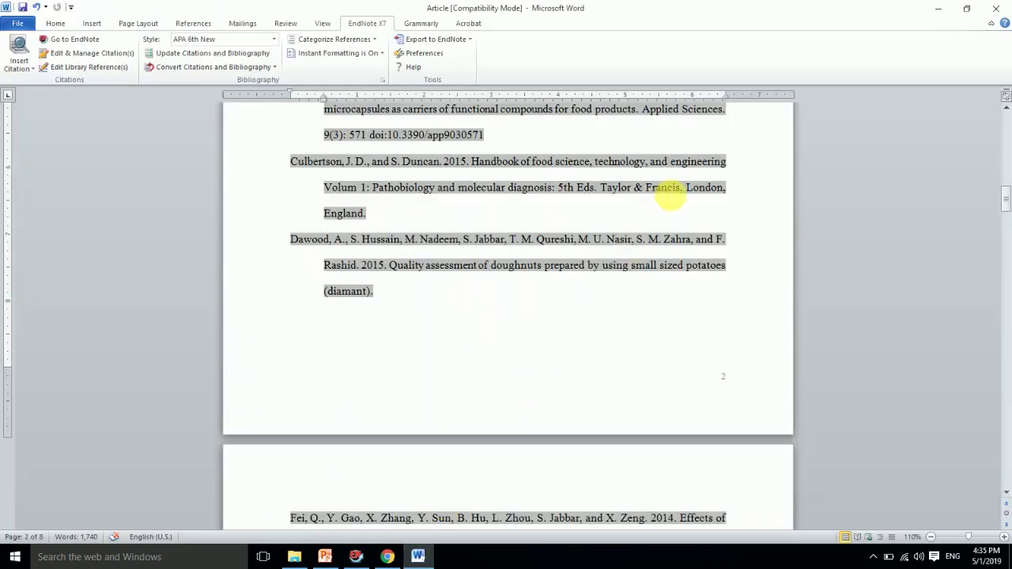
{"action": "left_click", "coordinate": [386, 558]}
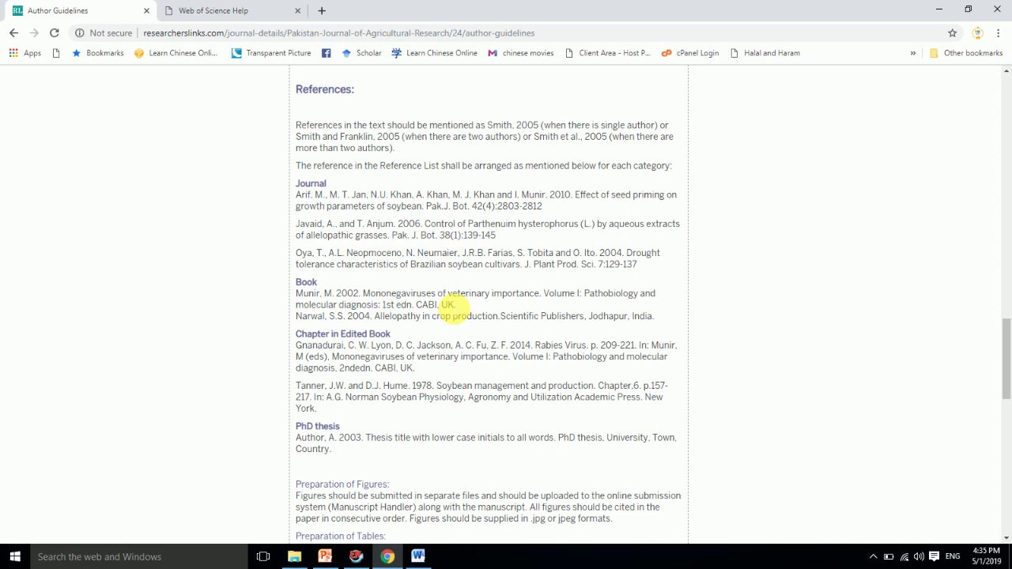
{"action": "left_click", "coordinate": [416, 556]}
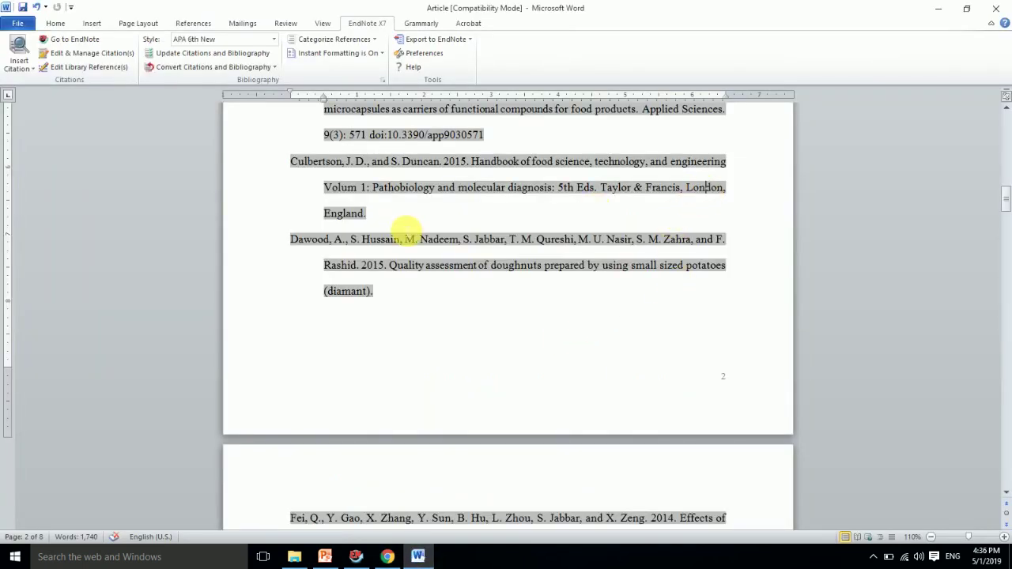
{"action": "left_click", "coordinate": [418, 557]}
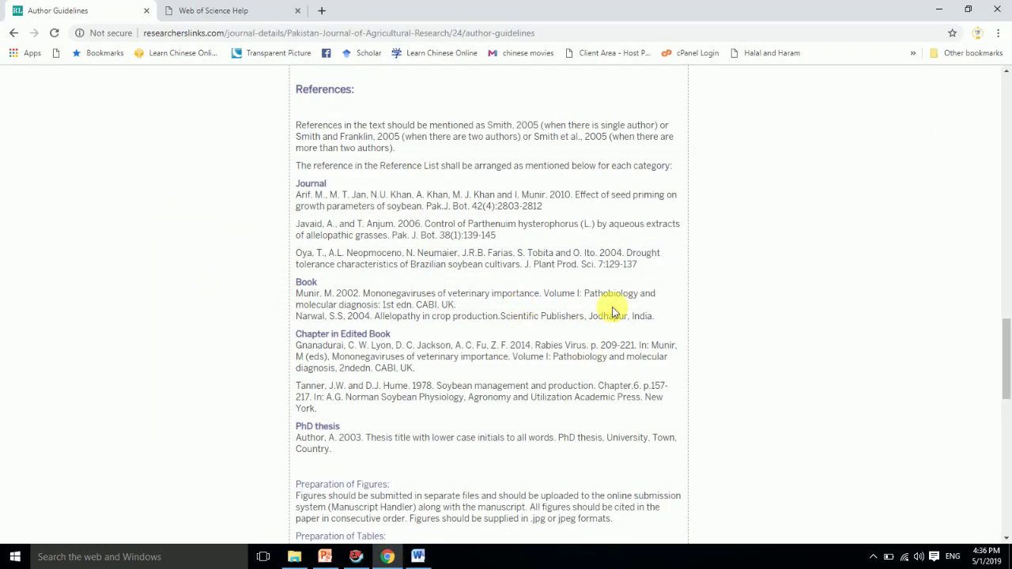
{"action": "left_click", "coordinate": [418, 557]}
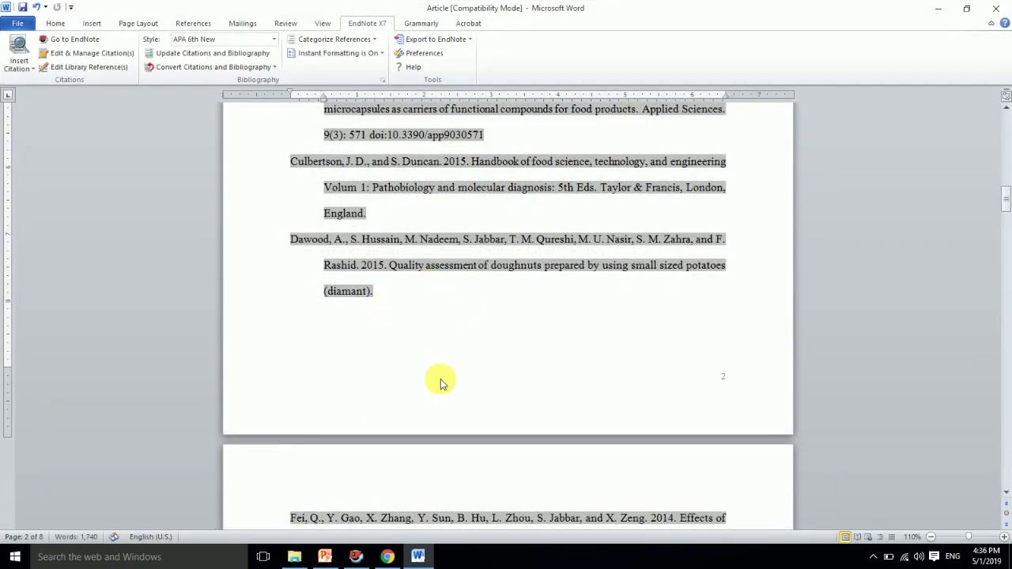
- After checking Chrome's reference examples, remove the parentheses around Year in EndNote's Thesis bibliography template
{"action": "left_click", "coordinate": [356, 556]}
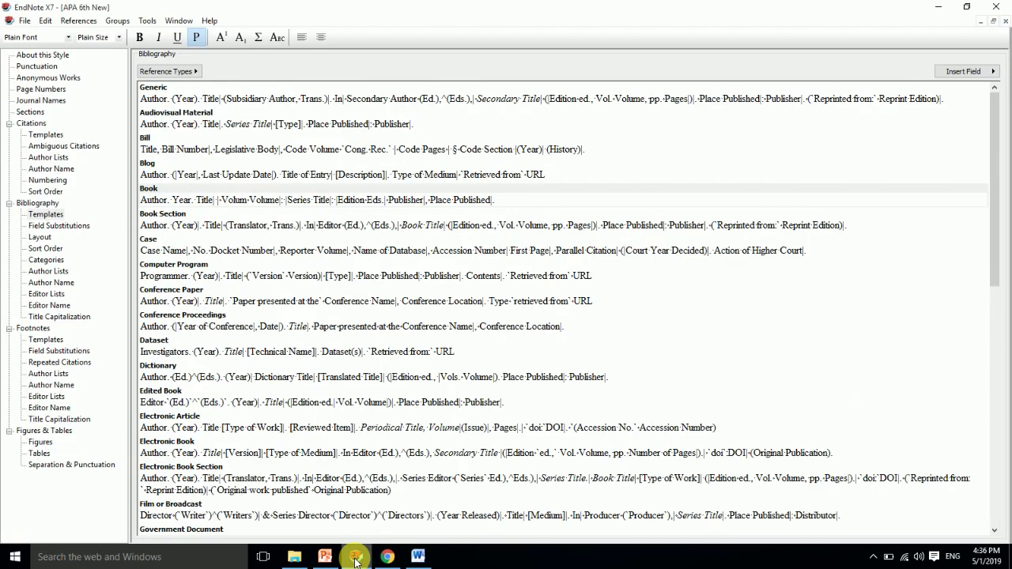
{"action": "left_click", "coordinate": [396, 557]}
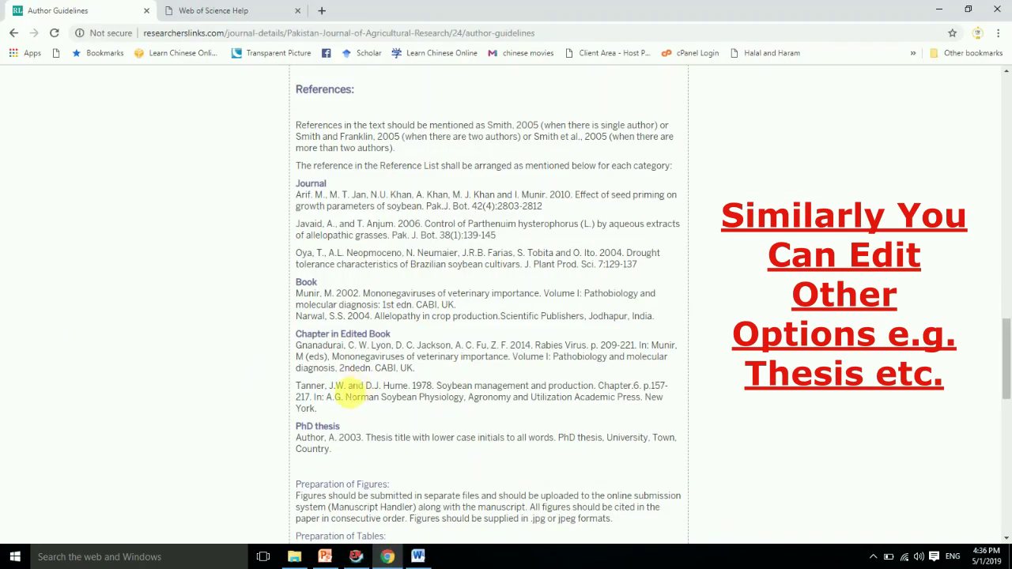
{"action": "left_click", "coordinate": [395, 556]}
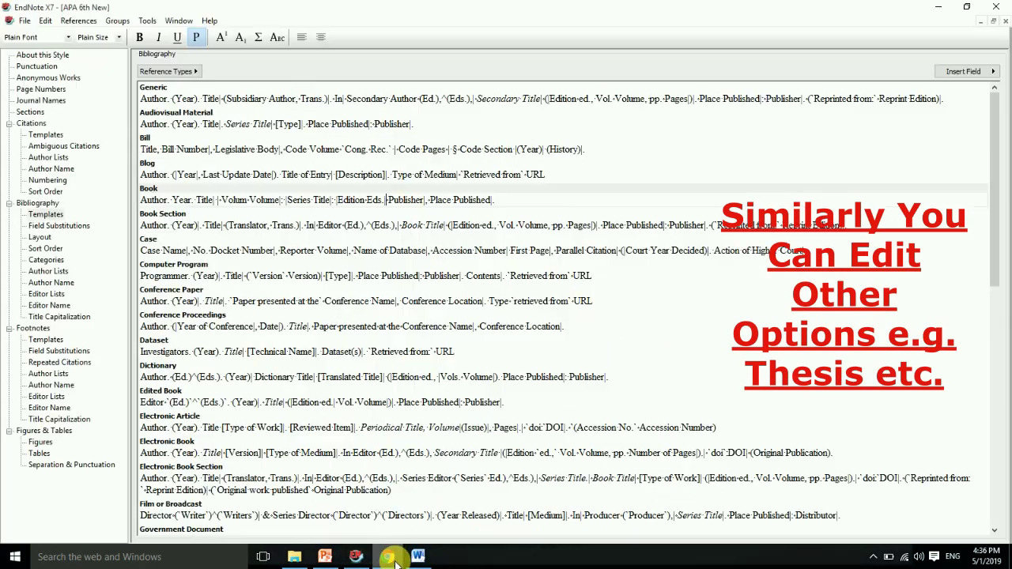
{"action": "left_click_drag", "start_coordinate": [994, 268], "coordinate": [981, 523]}
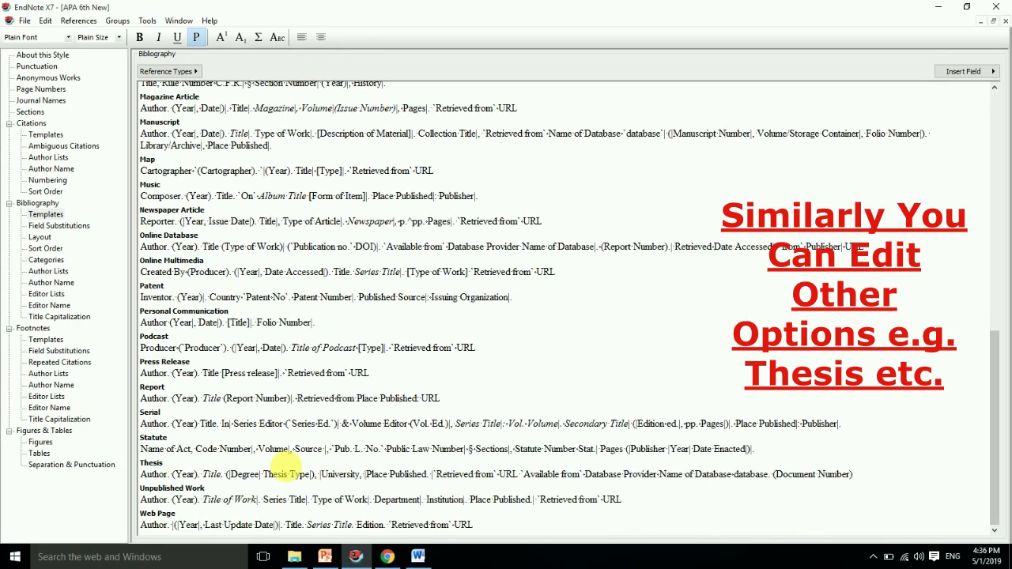
{"action": "left_click", "coordinate": [183, 474]}
{"action": "key", "text": "BackSpace"}
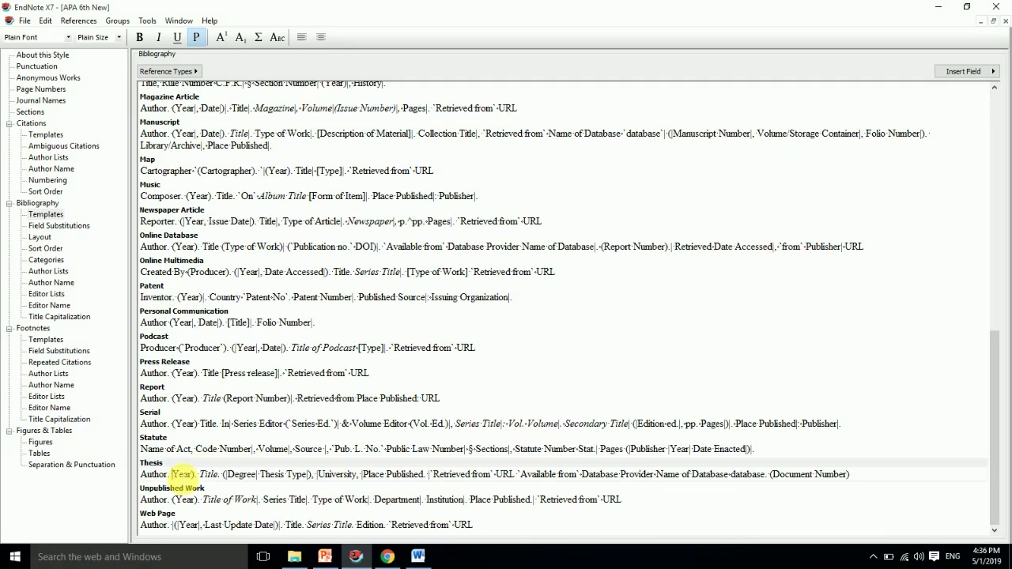
{"action": "key", "text": "Delete"}
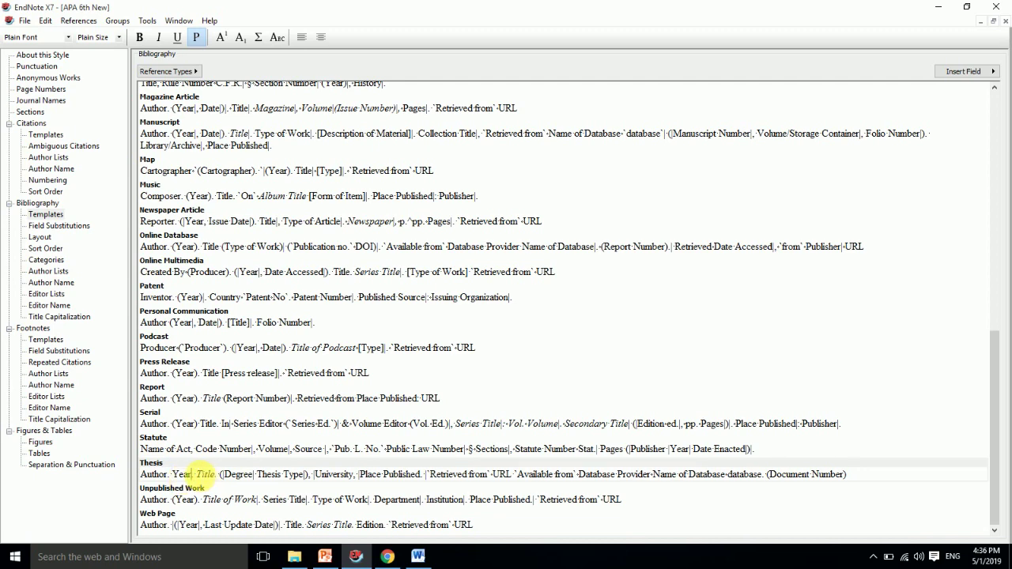
- After checking Chrome's PhD thesis example, remove the italics from Title in EndNote's Thesis template
{"action": "left_click", "coordinate": [390, 557]}
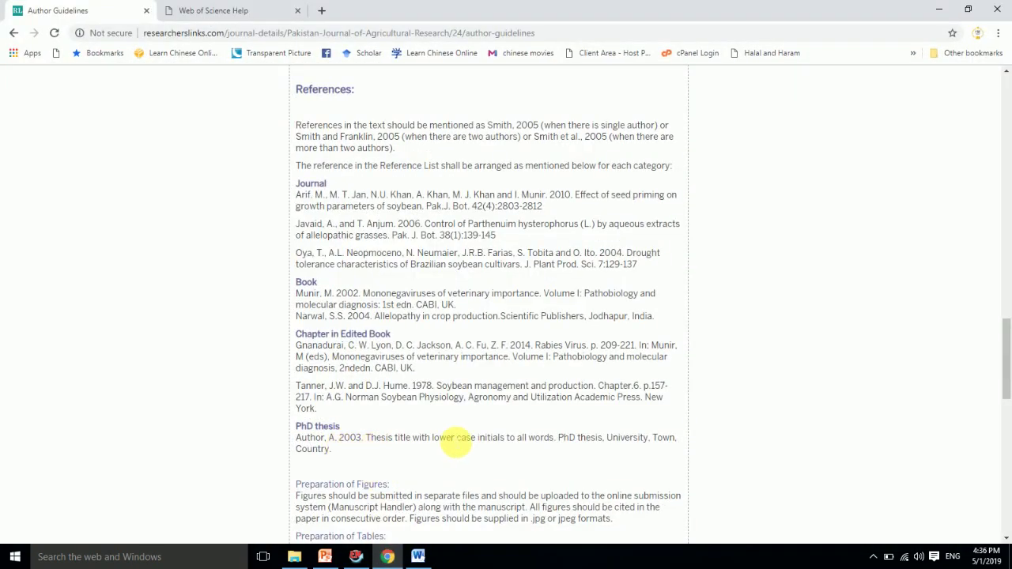
{"action": "left_click", "coordinate": [389, 562]}
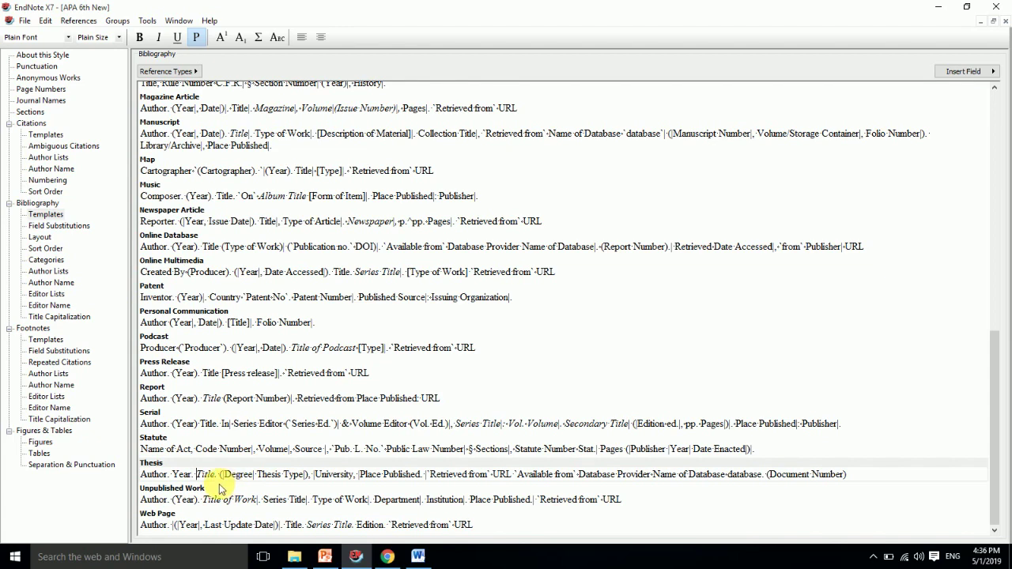
{"action": "key", "text": "shift+Right"}
{"action": "key", "text": "shift+Right"}
{"action": "key", "text": "shift+Right"}
{"action": "key", "text": "shift+Right"}
{"action": "key", "text": "shift+Right"}
{"action": "key", "text": "ctrl+i"}
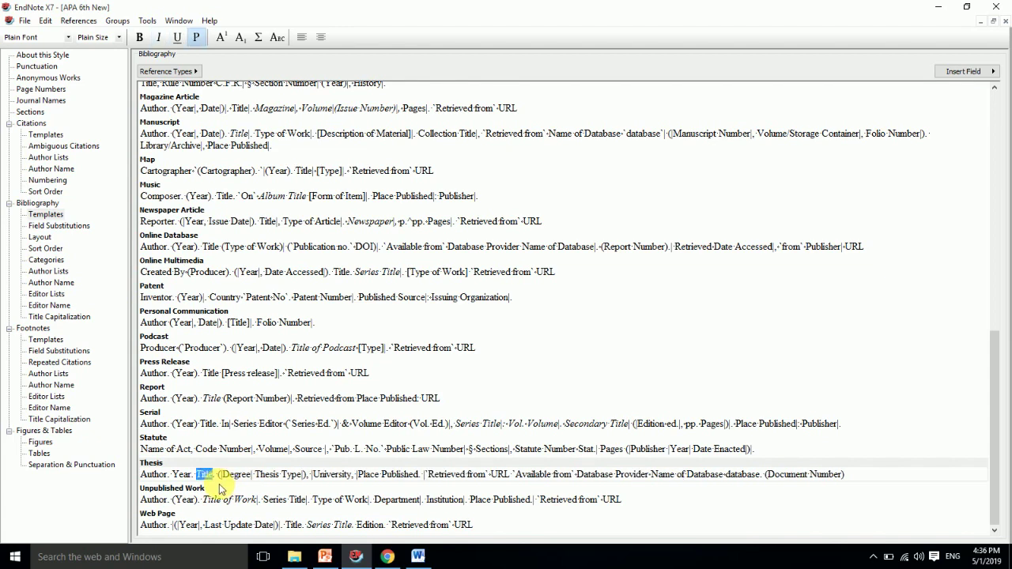
- Update Word's bibliography and compare the M.Sc thesis entry on page 3 with Chrome's PhD thesis example
{"action": "left_click", "coordinate": [417, 557]}
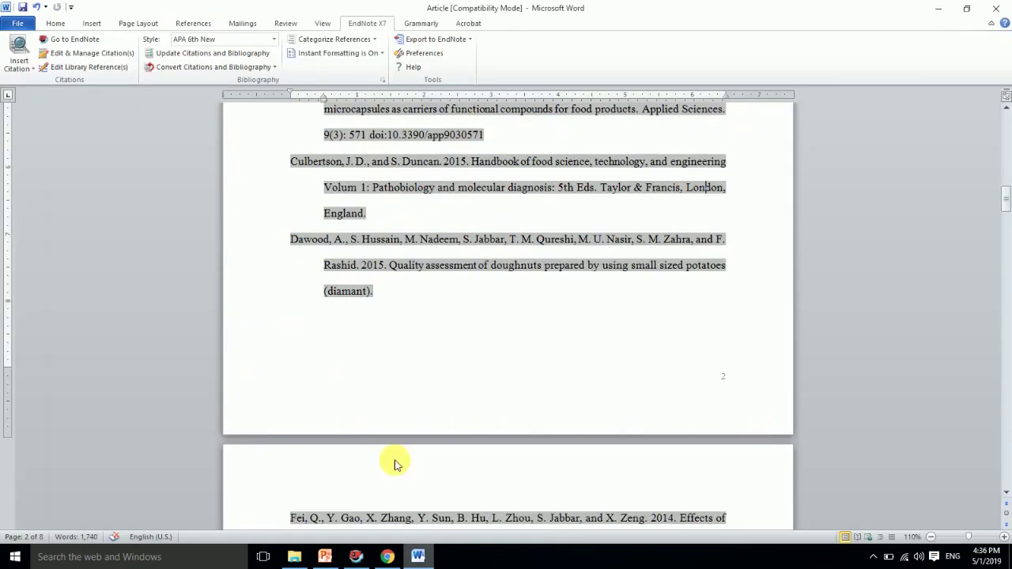
{"action": "left_click", "coordinate": [201, 53]}
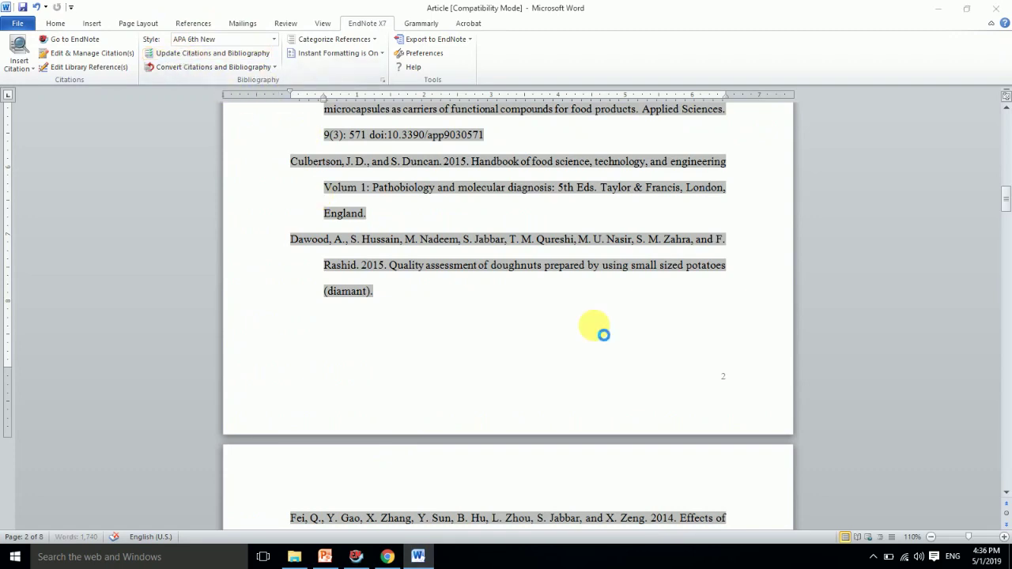
{"action": "left_click_drag", "start_coordinate": [1007, 204], "coordinate": [1007, 248]}
{"action": "left_click", "coordinate": [431, 356]}
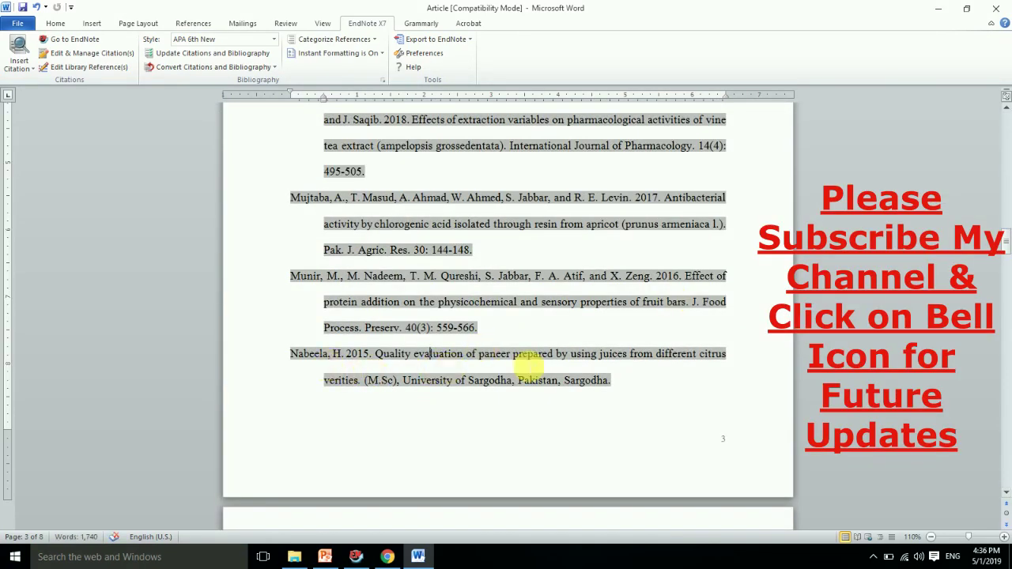
{"action": "left_click", "coordinate": [388, 557]}
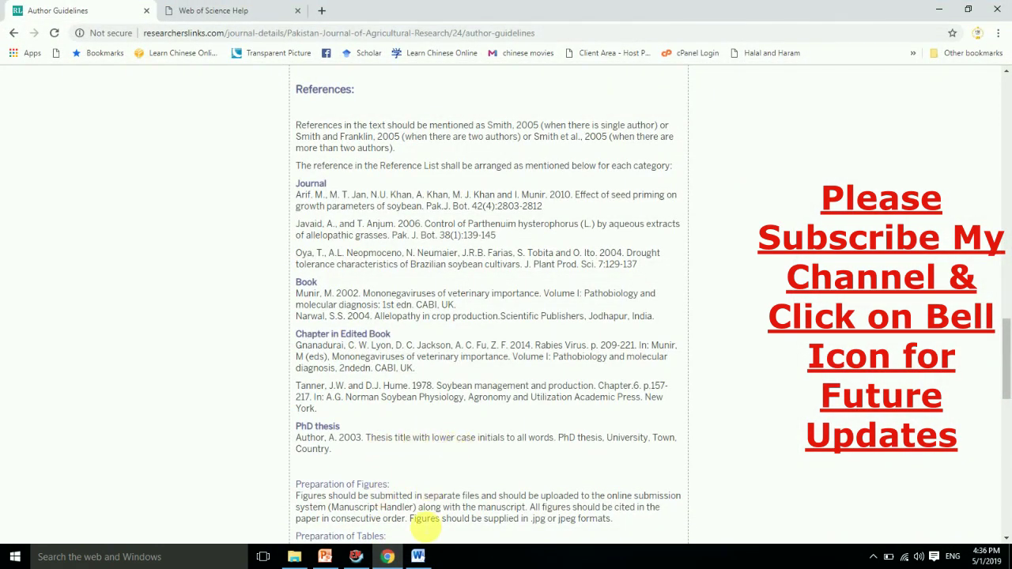
{"action": "left_click", "coordinate": [389, 557]}
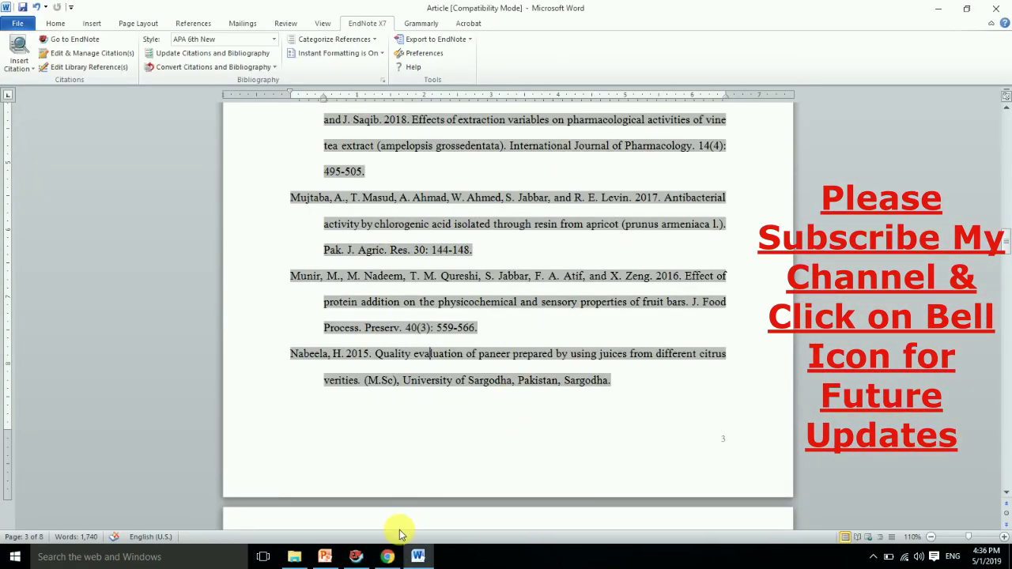
{"action": "left_click", "coordinate": [386, 557]}
- Review the Bibliography Sort Order options in EndNote against the order of the references in Word
{"action": "left_click", "coordinate": [355, 557]}
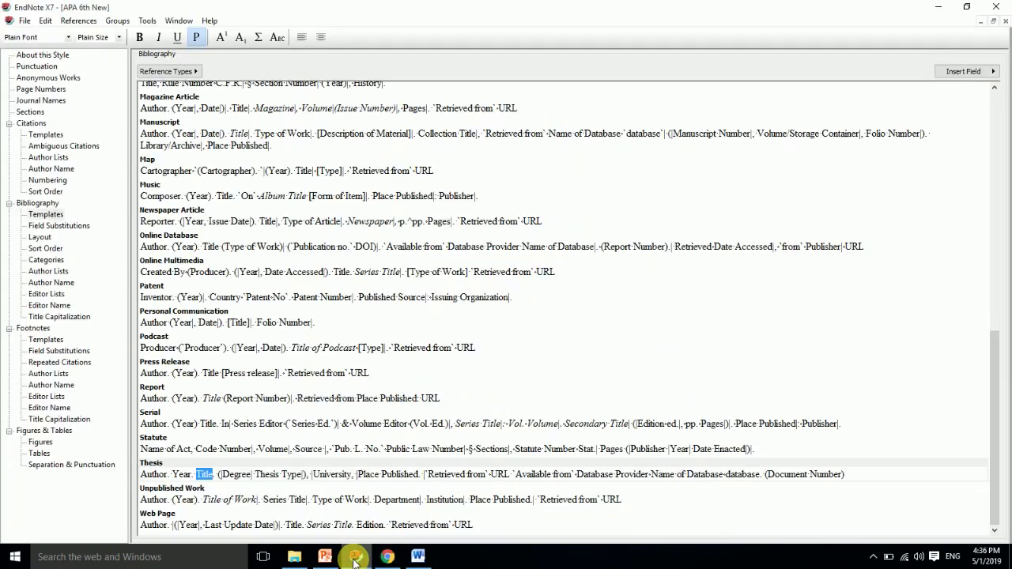
{"action": "left_click", "coordinate": [51, 250]}
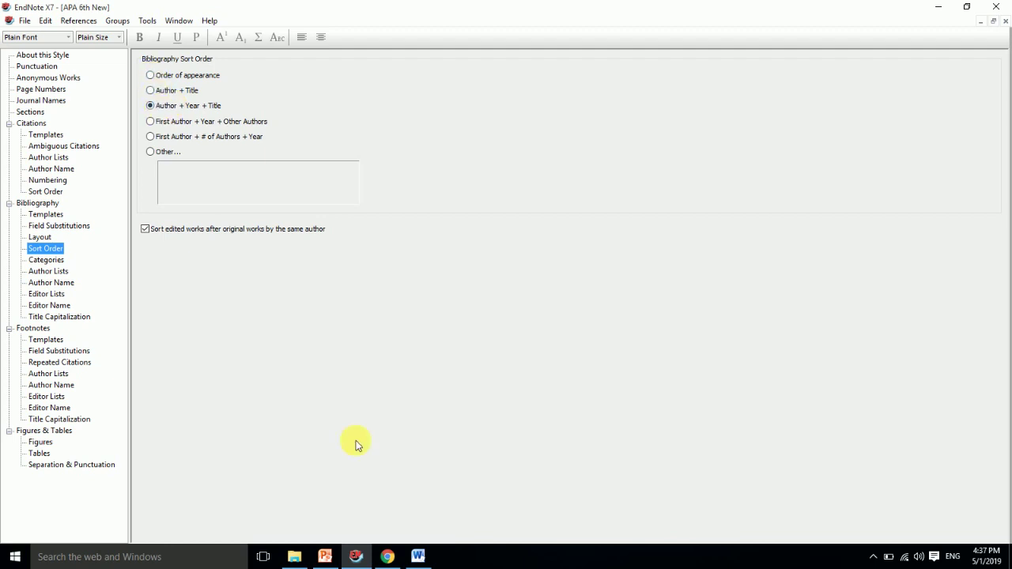
{"action": "left_click", "coordinate": [417, 551]}
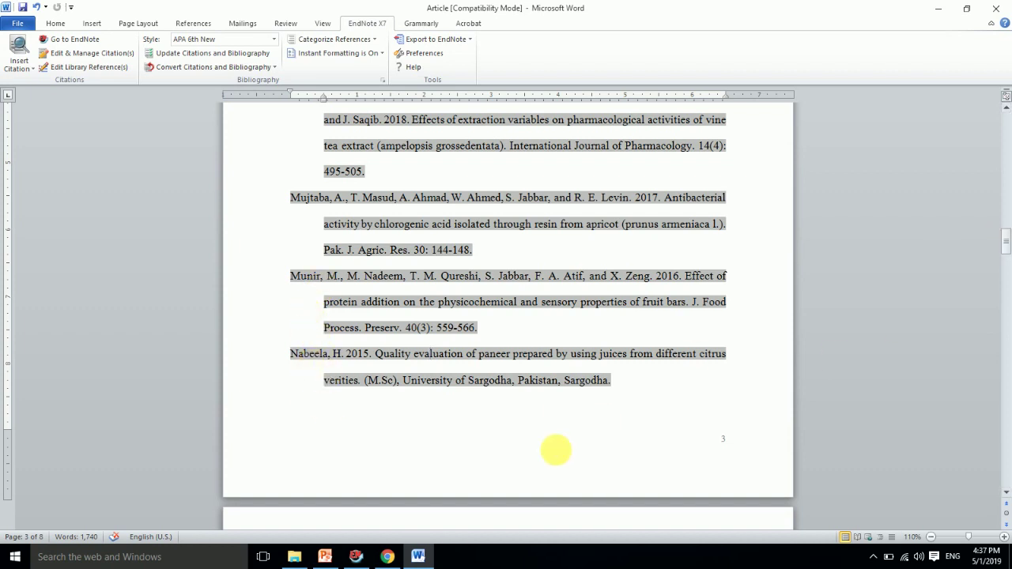
{"action": "left_click", "coordinate": [356, 556]}
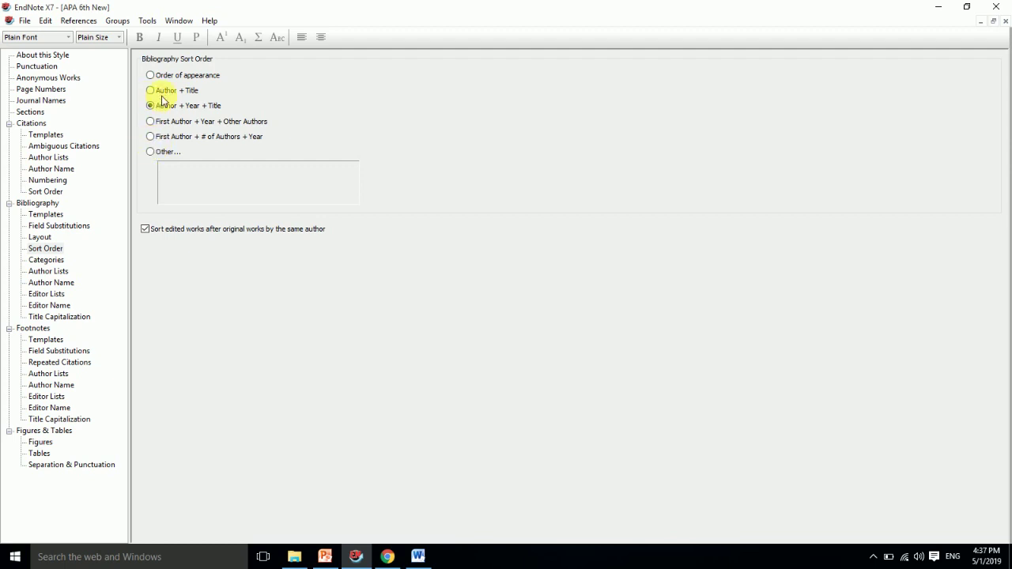
{"action": "left_click", "coordinate": [418, 555]}
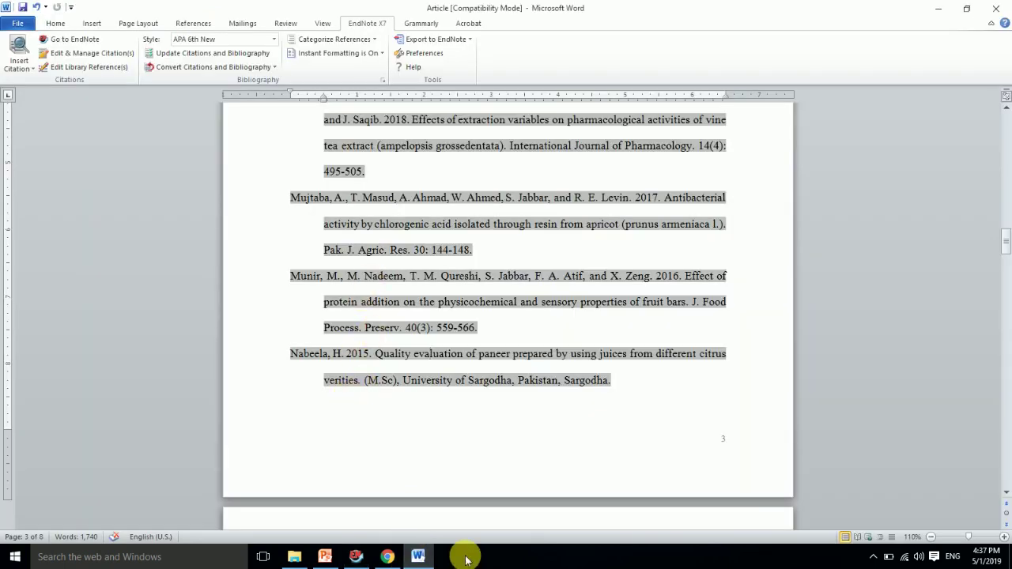
- Review EndNote's bibliography settings from Templates through Layout, Author Lists, Author Name and the editor options, and return to Word's reference list
{"action": "left_click", "coordinate": [356, 557]}
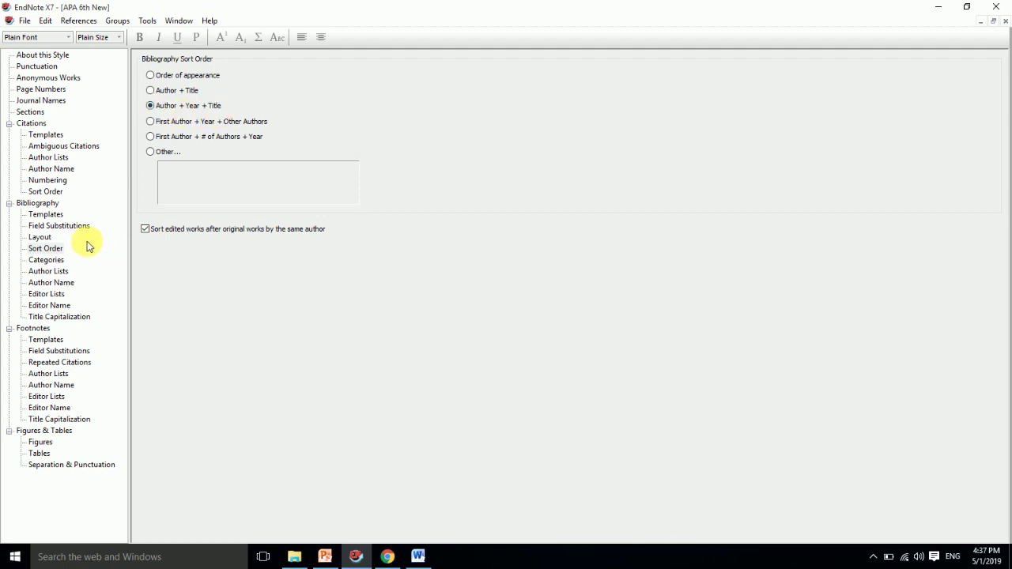
{"action": "left_click", "coordinate": [47, 215]}
{"action": "left_click", "coordinate": [42, 227]}
{"action": "left_click", "coordinate": [41, 238]}
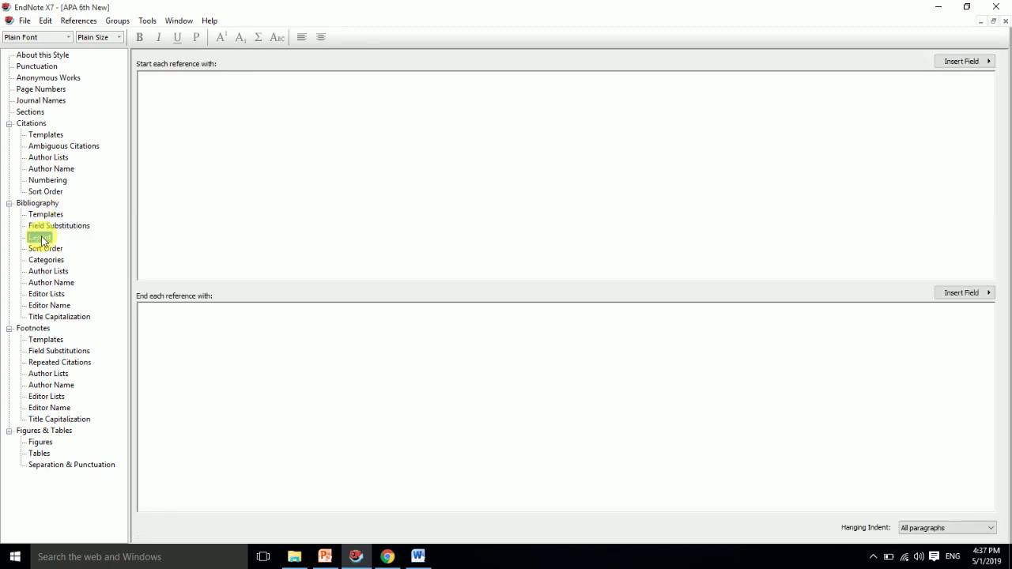
{"action": "left_click", "coordinate": [44, 249]}
{"action": "left_click", "coordinate": [43, 260]}
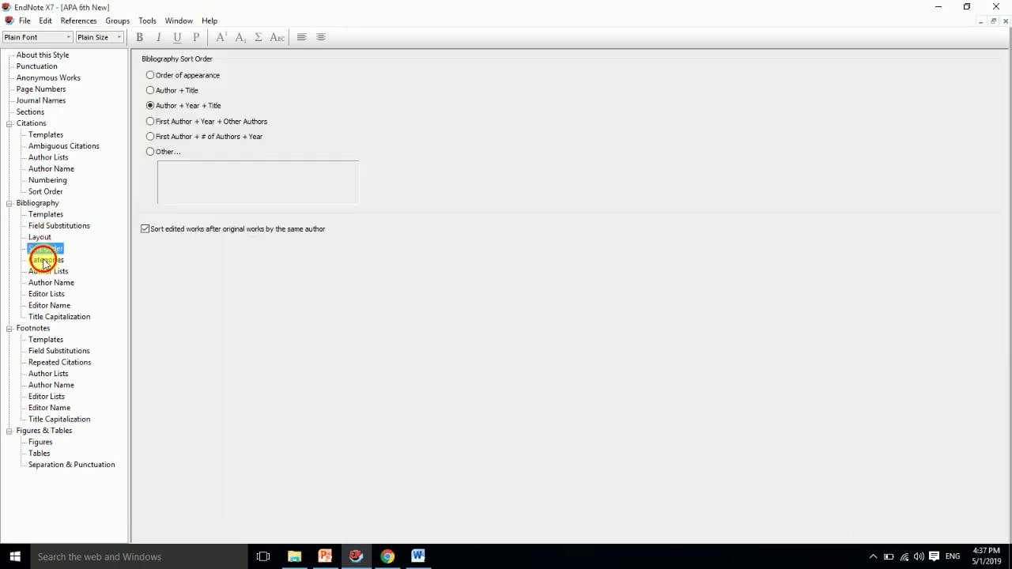
{"action": "left_click", "coordinate": [44, 272]}
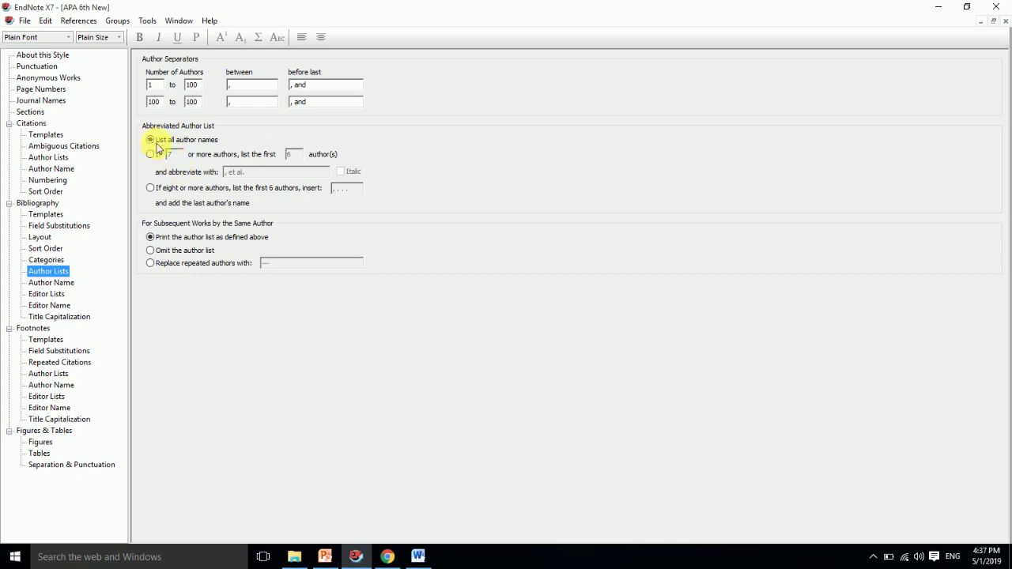
{"action": "left_click", "coordinate": [68, 282]}
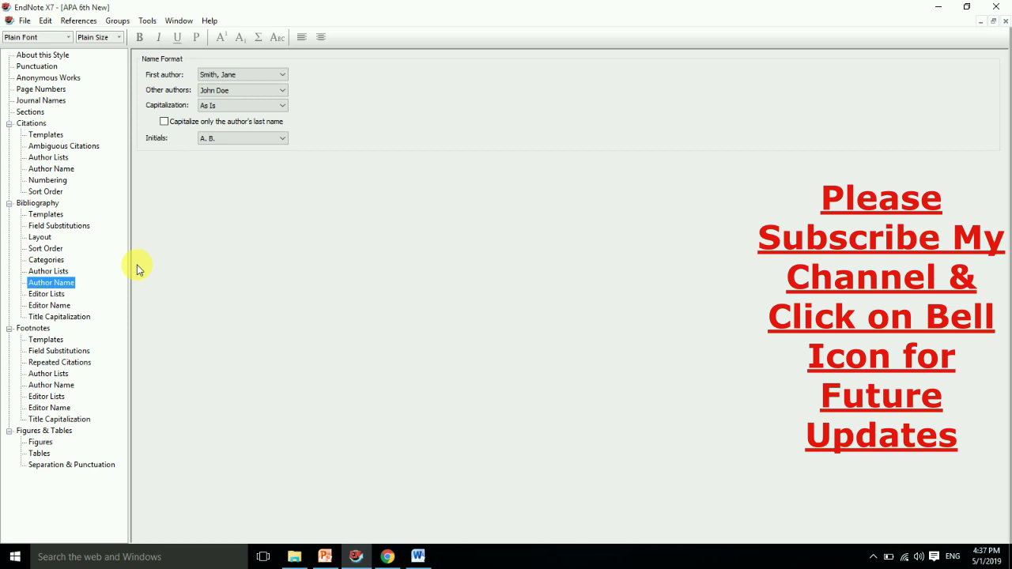
{"action": "left_click", "coordinate": [54, 295]}
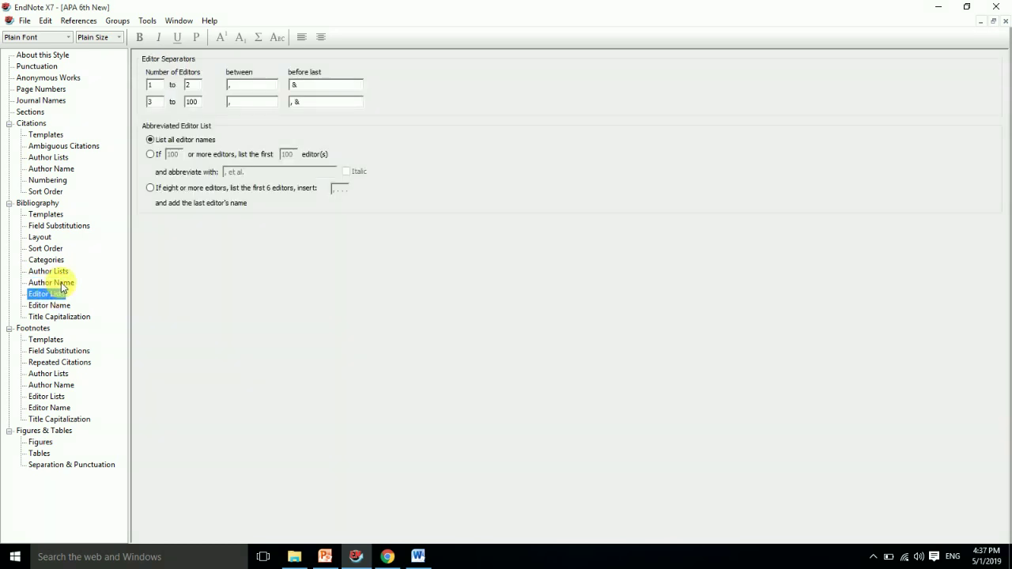
{"action": "left_click", "coordinate": [50, 307]}
{"action": "left_click", "coordinate": [51, 296]}
{"action": "left_click", "coordinate": [417, 556]}
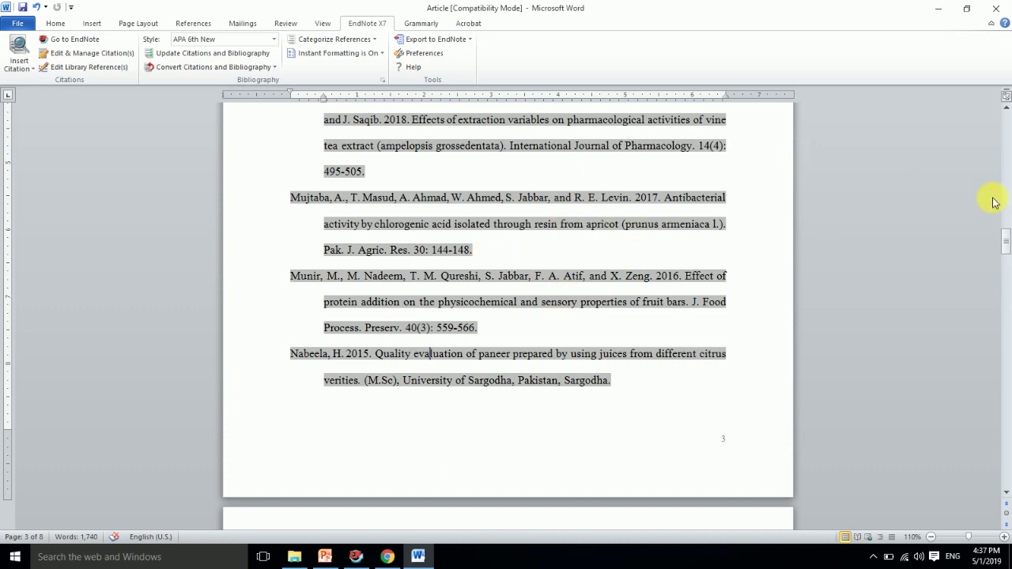
- Check the reference titles on page 2 in Word and review EndNote's bibliography Editor Name and Title Capitalization settings
{"action": "left_click_drag", "start_coordinate": [1005, 237], "coordinate": [988, 183]}
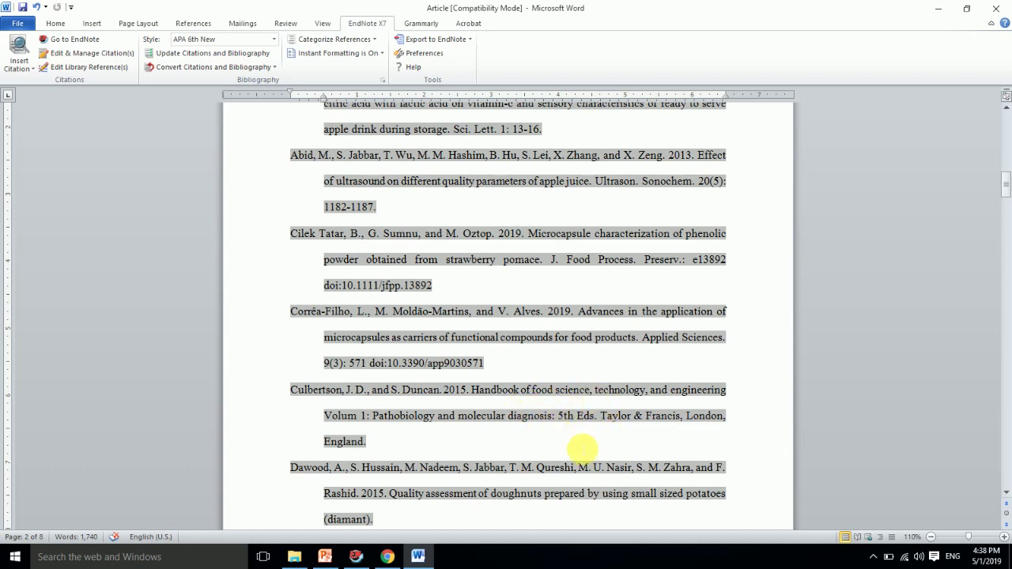
{"action": "left_click", "coordinate": [354, 557]}
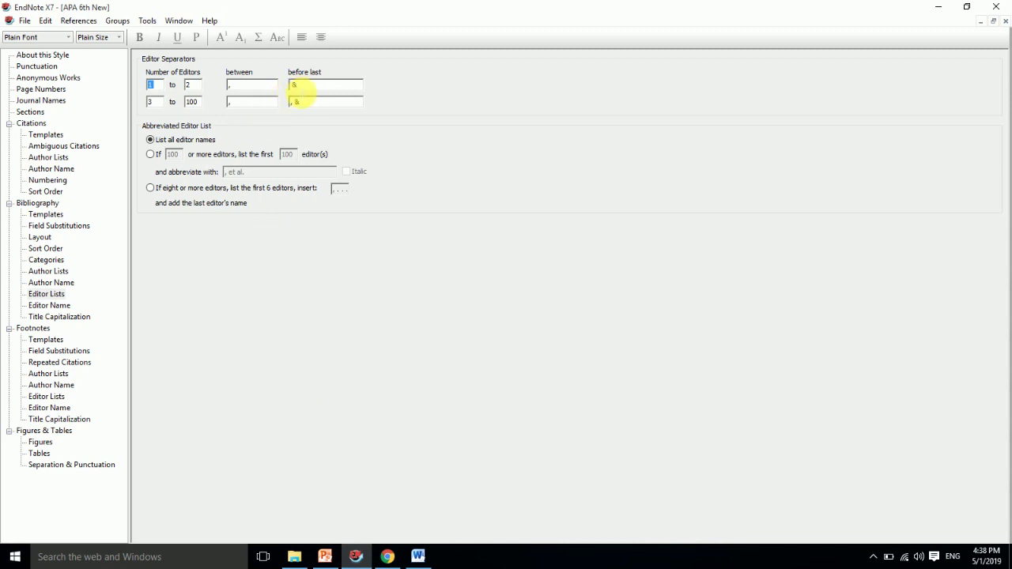
{"action": "left_click", "coordinate": [60, 307]}
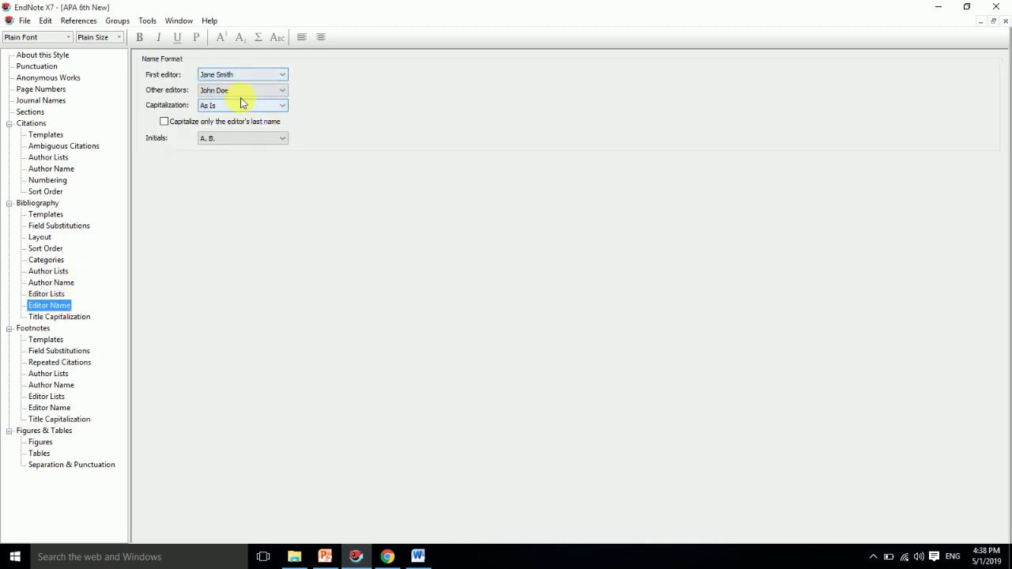
{"action": "left_click", "coordinate": [65, 317]}
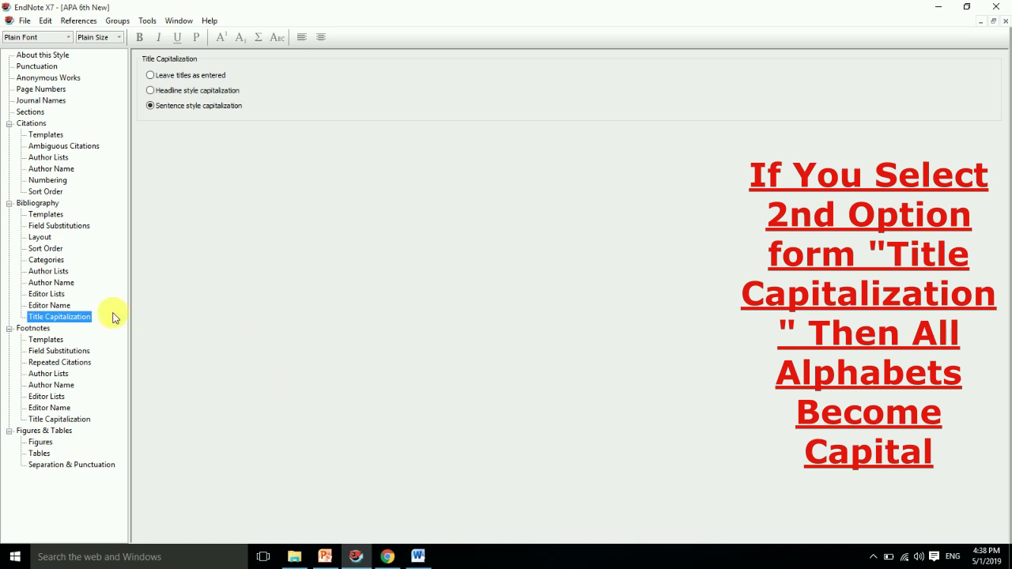
- Try Headline style capitalization for bibliography titles, update Word's bibliography and compare it with Chrome's reference examples
{"action": "left_click", "coordinate": [153, 92]}
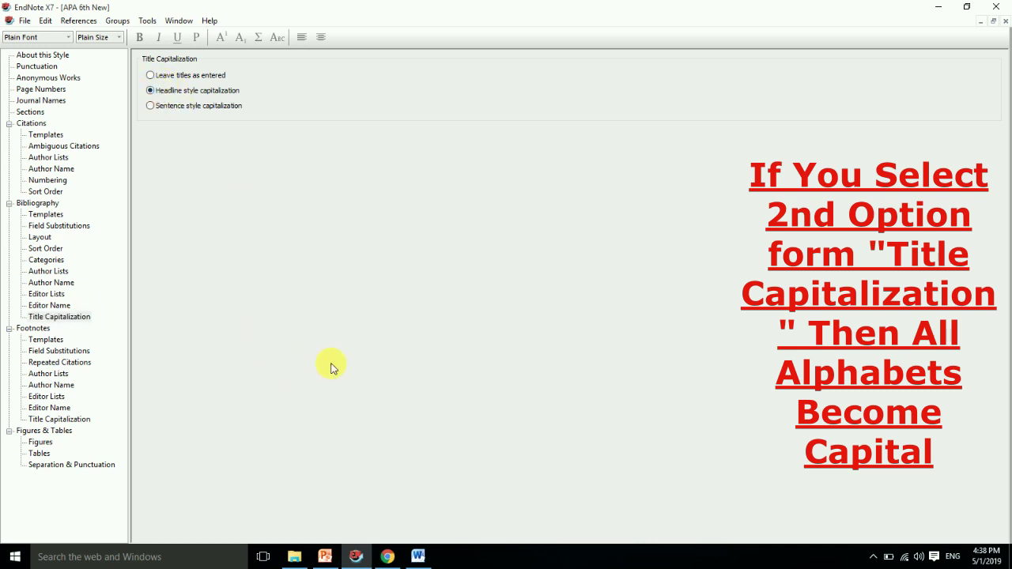
{"action": "left_click", "coordinate": [418, 557]}
{"action": "left_click", "coordinate": [185, 53]}
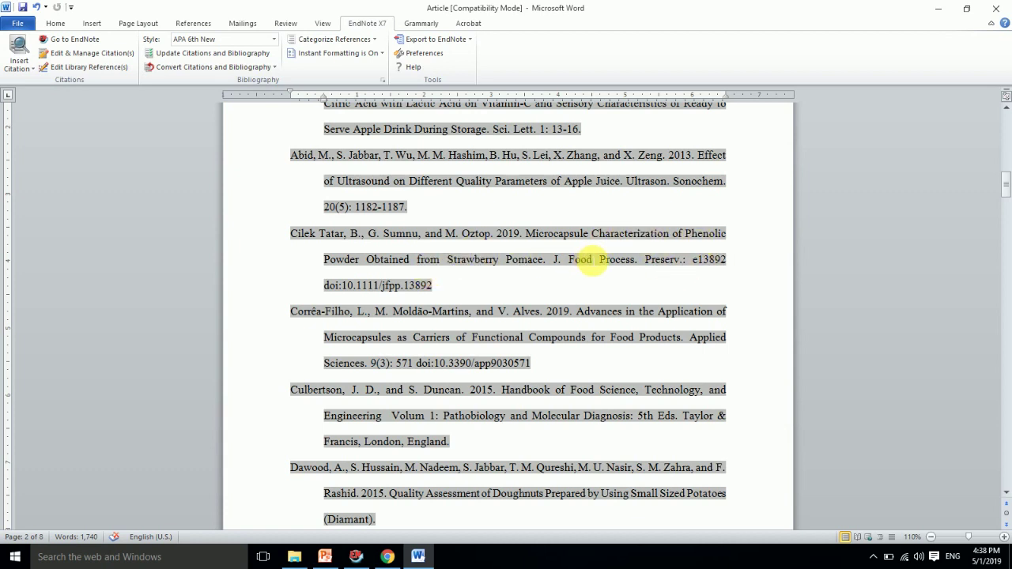
{"action": "left_click", "coordinate": [386, 557]}
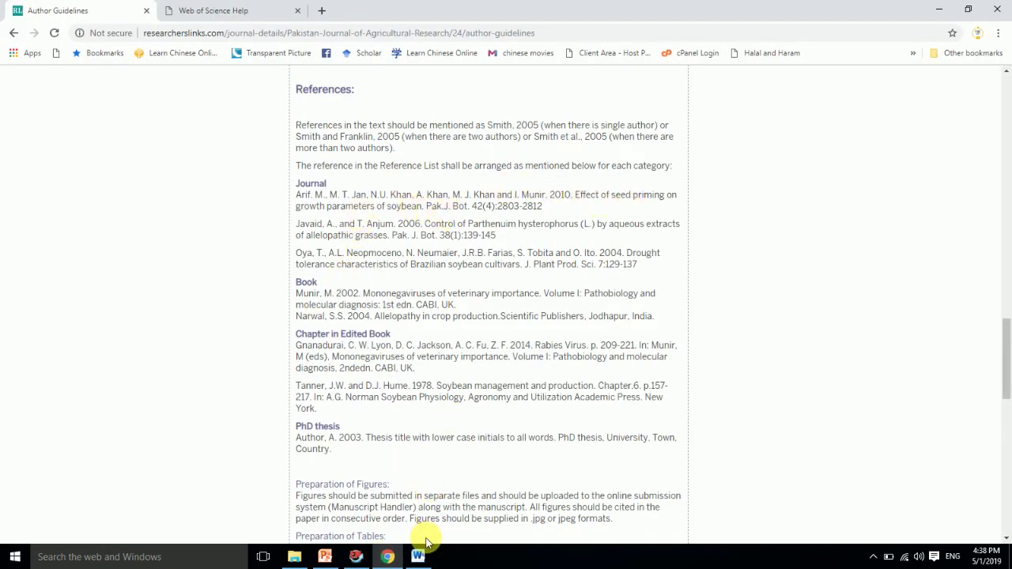
- Set EndNote's bibliography title capitalization to Sentence style, update Word's bibliography and check it against Chrome's reference examples
{"action": "left_click", "coordinate": [357, 556]}
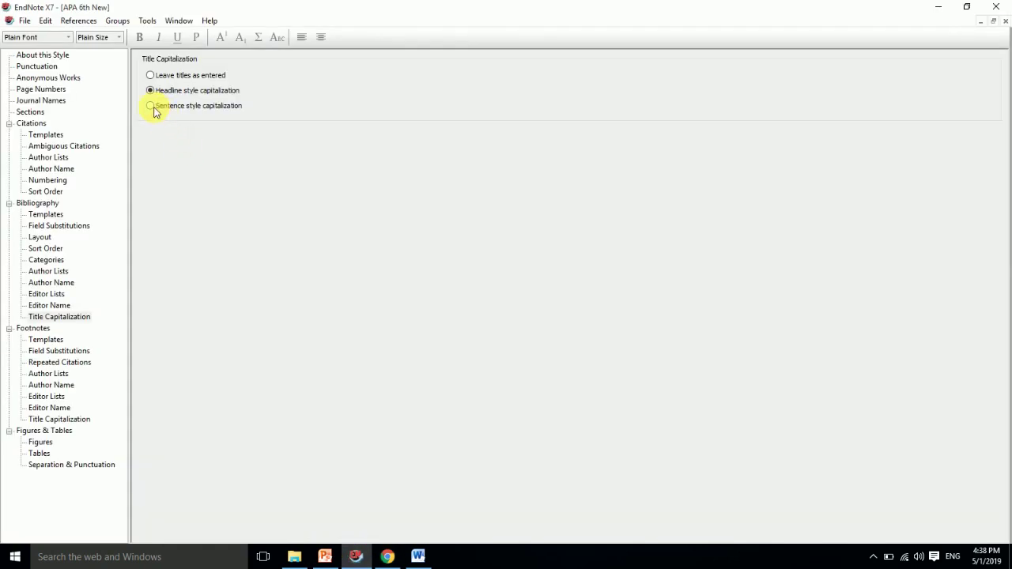
{"action": "left_click", "coordinate": [418, 557]}
{"action": "left_click", "coordinate": [253, 53]}
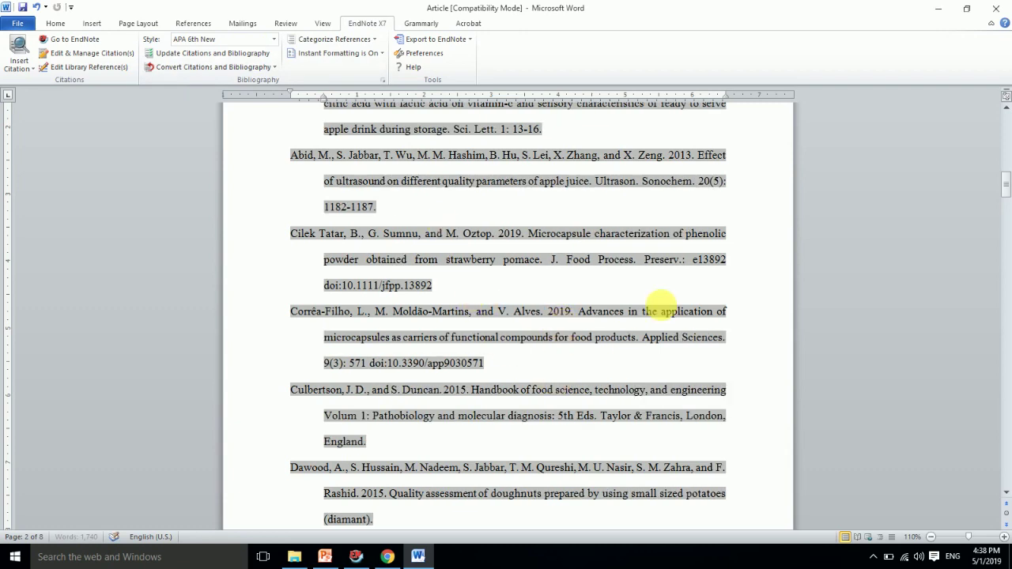
{"action": "left_click", "coordinate": [359, 559]}
{"action": "left_click", "coordinate": [387, 556]}
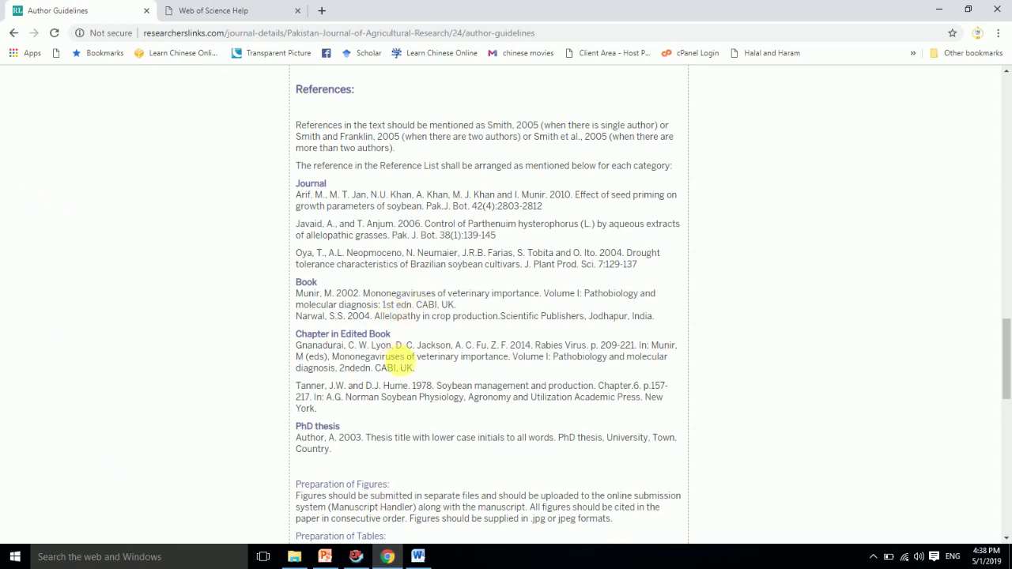
{"action": "left_click", "coordinate": [388, 557]}
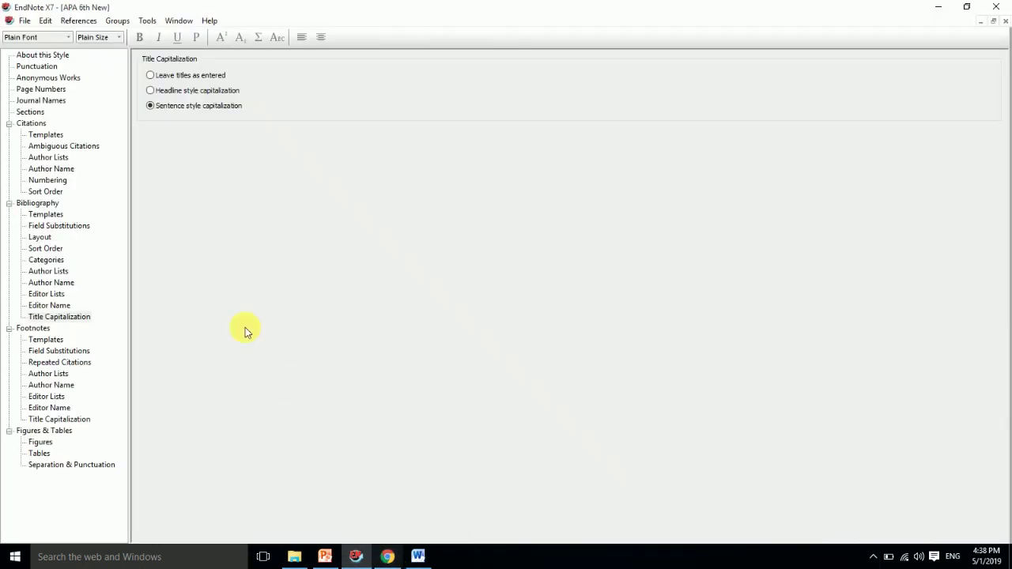
- Set the Footnotes template to format citations in footnotes as Same as bibliography
{"action": "left_click", "coordinate": [32, 329]}
{"action": "left_click", "coordinate": [46, 340]}
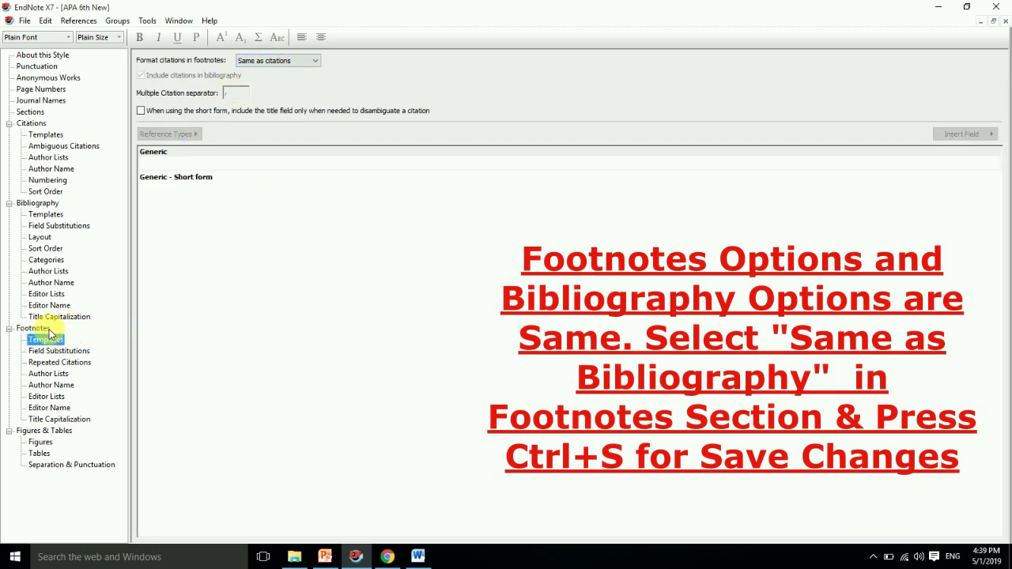
{"action": "left_click", "coordinate": [291, 64]}
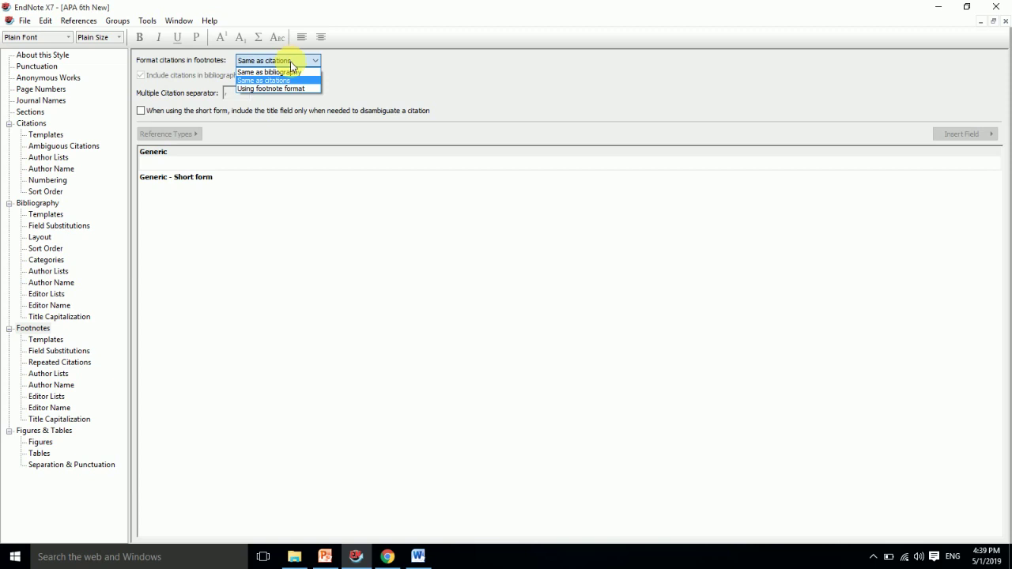
{"action": "left_click", "coordinate": [294, 72]}
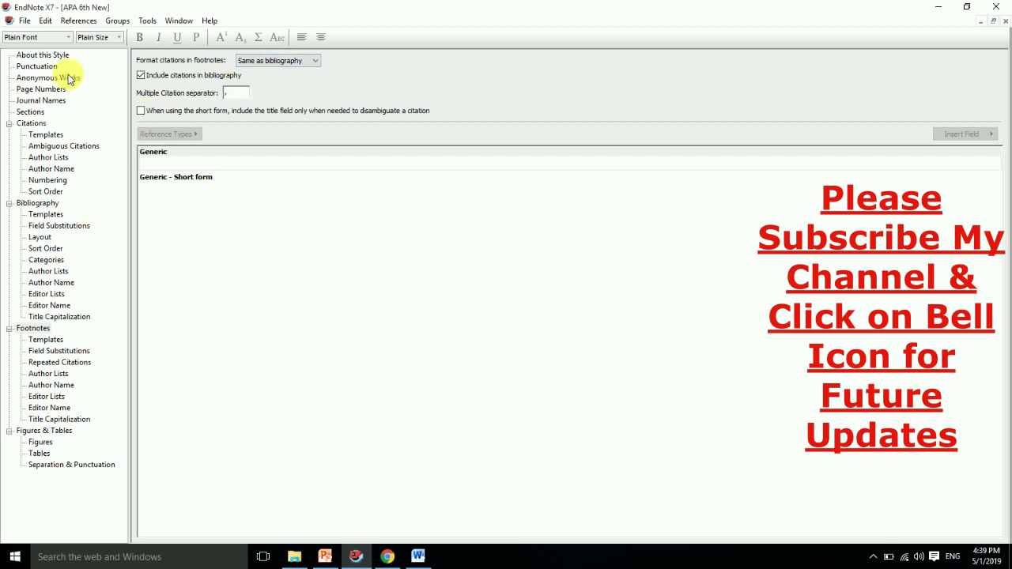
- Review the style's settings from About this Style through Citations and Bibliography to Footnotes Templates, and glance at Word's reference list
{"action": "left_click", "coordinate": [44, 55]}
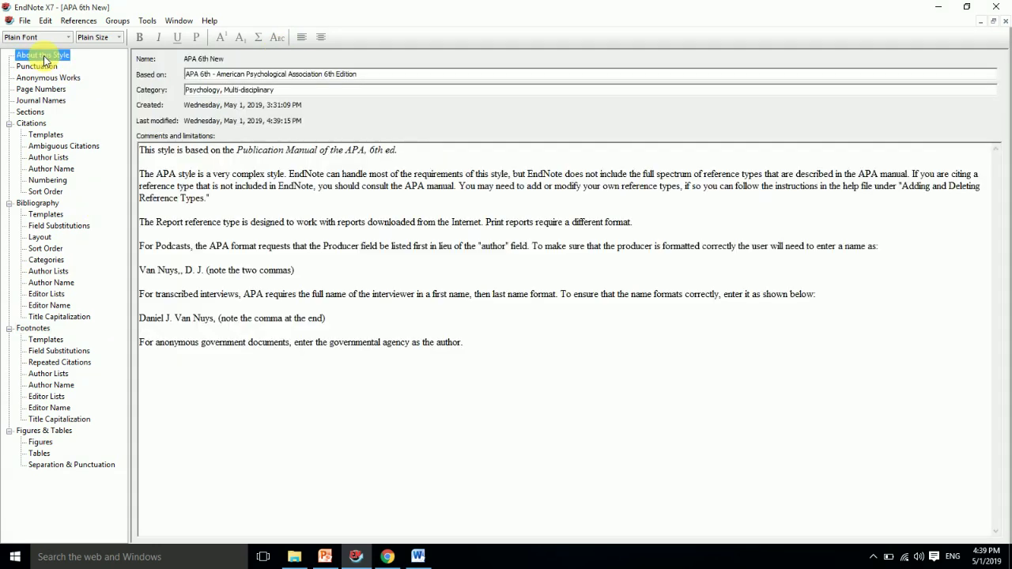
{"action": "key", "text": "Down"}
{"action": "key", "text": "Down"}
{"action": "key", "text": "Down"}
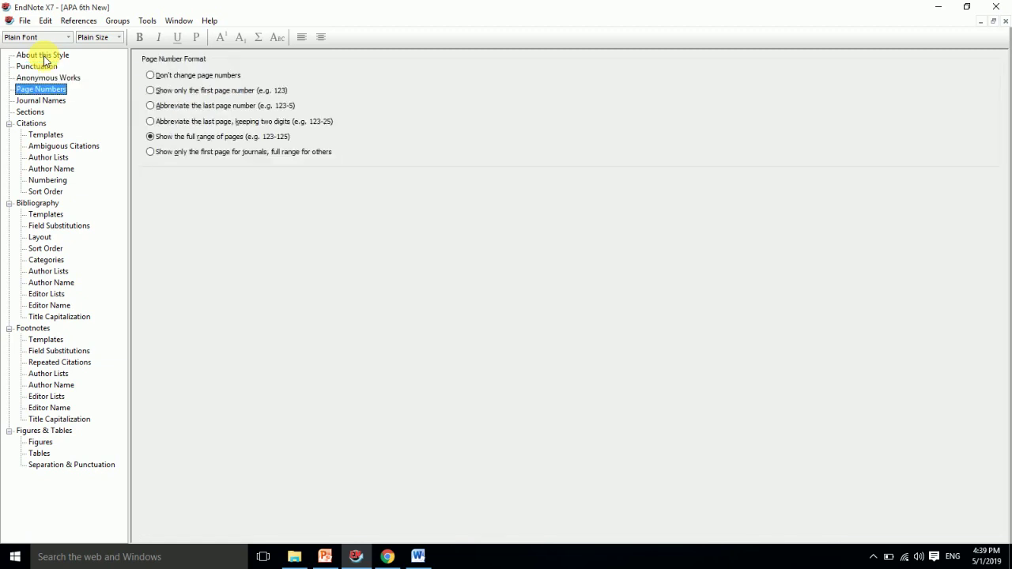
{"action": "key", "text": "Down"}
{"action": "key", "text": "Down"}
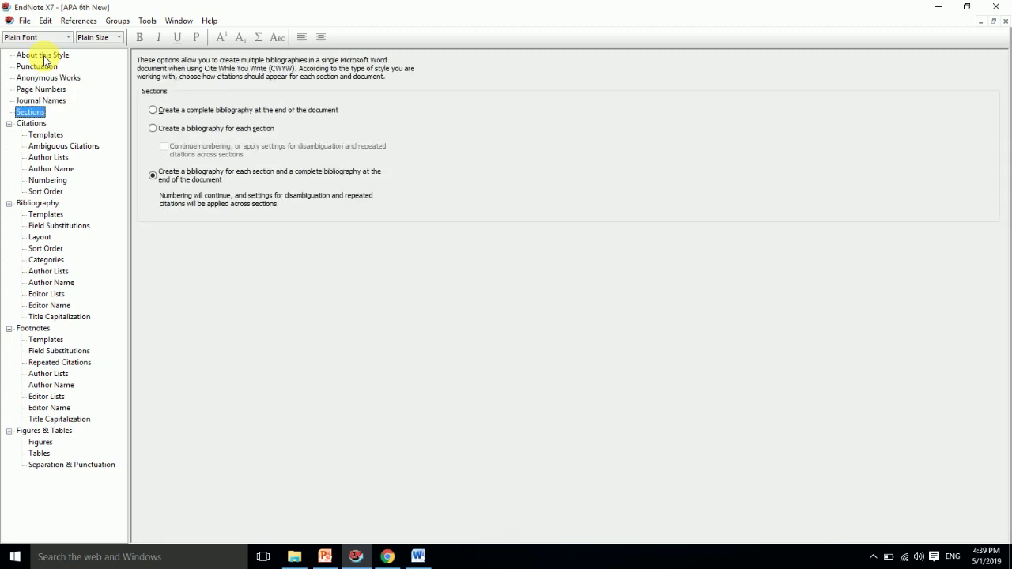
{"action": "key", "text": "Down"}
{"action": "key", "text": "Down"}
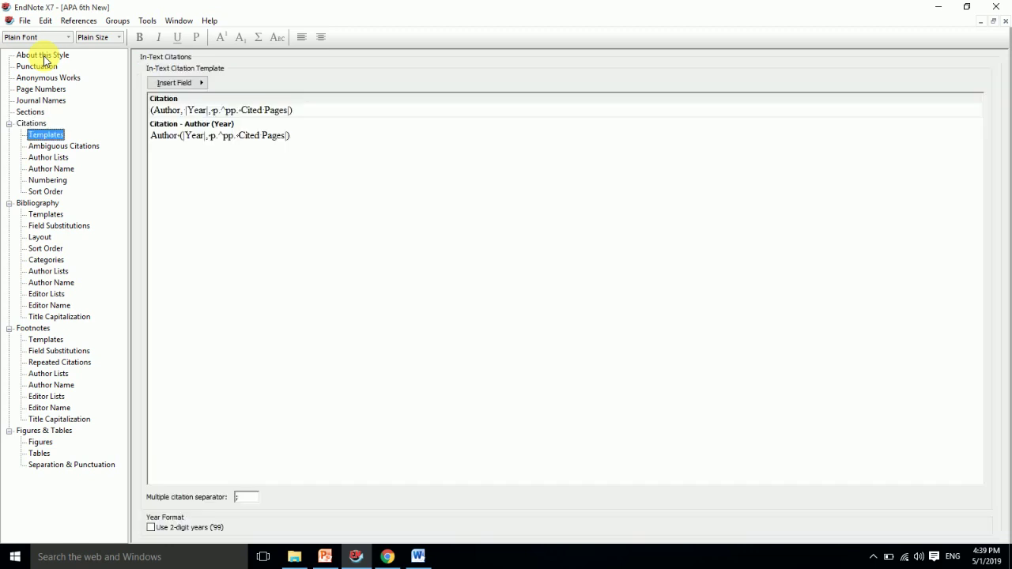
{"action": "key", "text": "Down"}
{"action": "key", "text": "Down"}
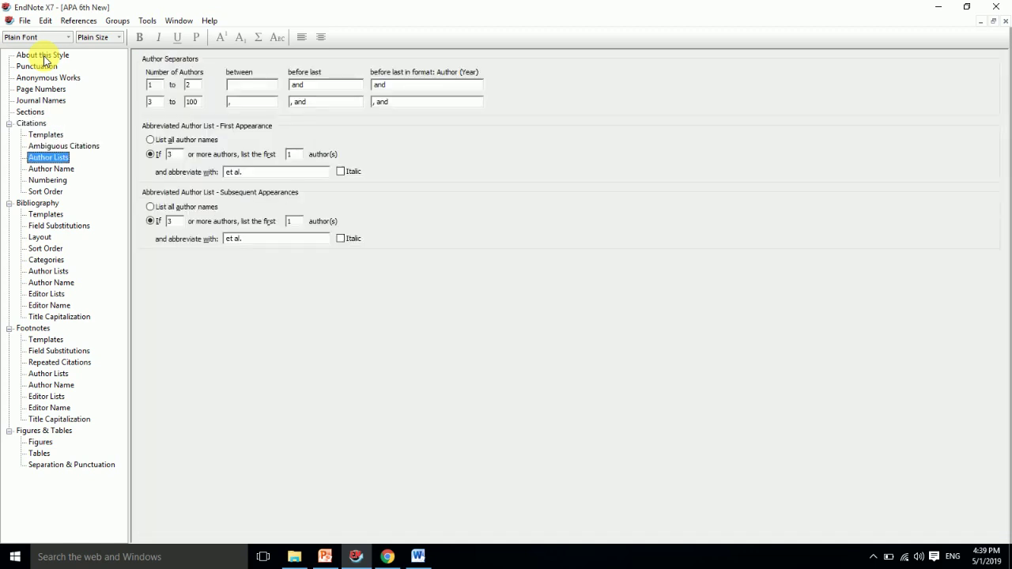
{"action": "key", "text": "Down"}
{"action": "key", "text": "Down"}
{"action": "key", "text": "Down"}
{"action": "key", "text": "Down"}
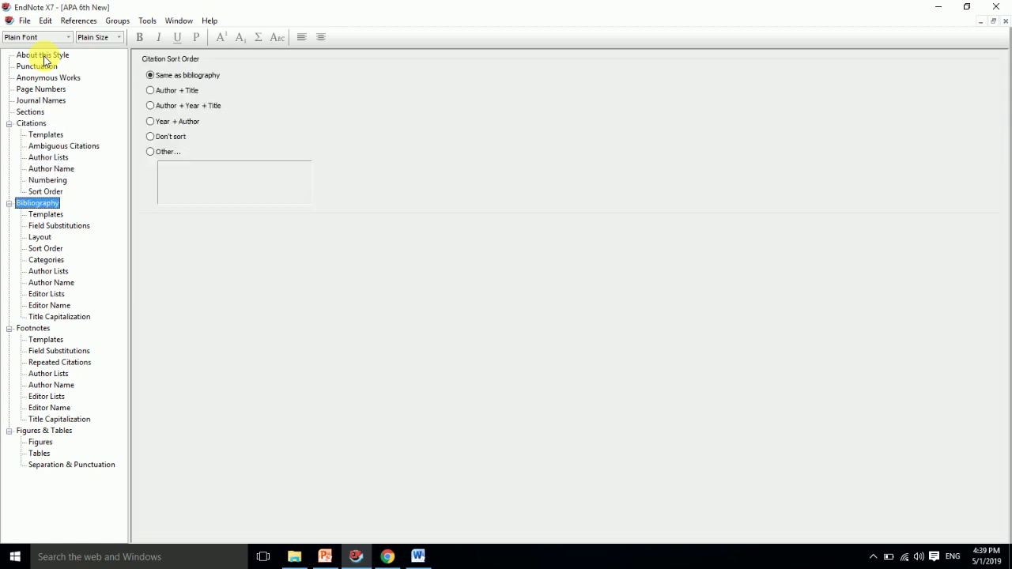
{"action": "key", "text": "Down"}
{"action": "key", "text": "Down"}
{"action": "key", "text": "Down"}
{"action": "key", "text": "Down"}
{"action": "key", "text": "Down"}
{"action": "key", "text": "Down"}
{"action": "key", "text": "Down"}
{"action": "key", "text": "Down"}
{"action": "key", "text": "Down"}
{"action": "key", "text": "Down"}
{"action": "key", "text": "Down"}
{"action": "key", "text": "Down"}
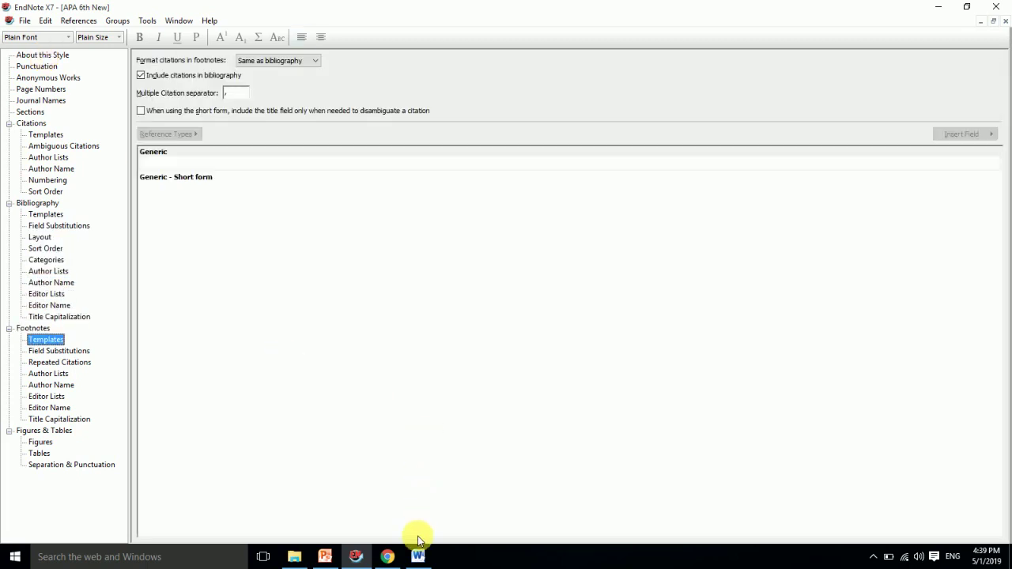
{"action": "left_click", "coordinate": [357, 556]}
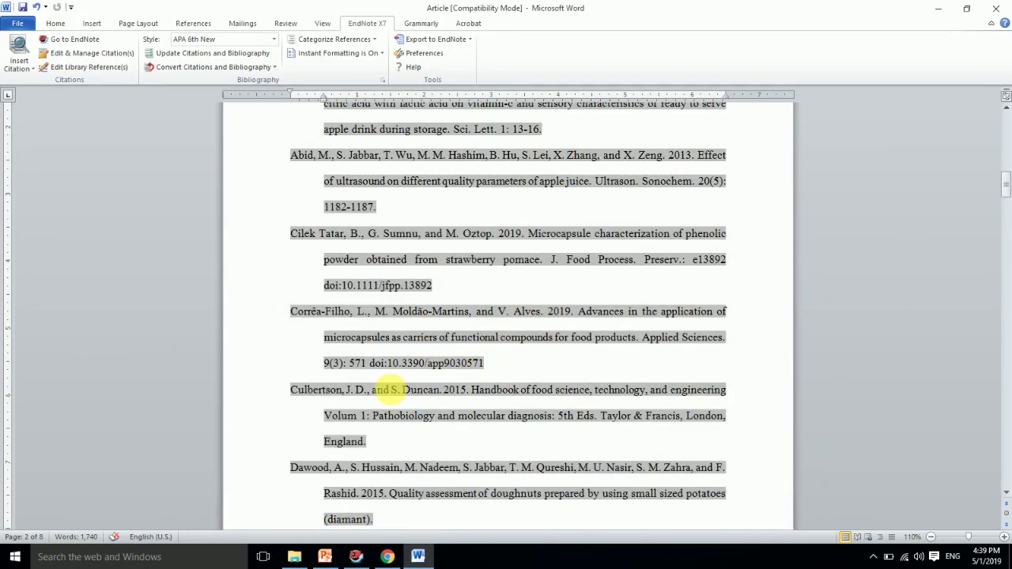
{"action": "left_click", "coordinate": [357, 556]}
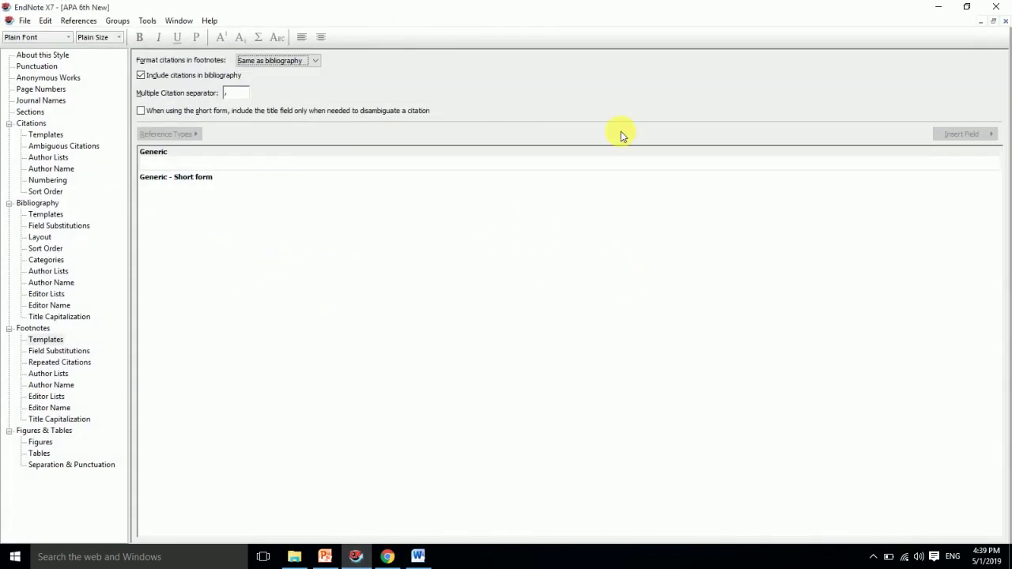
- Copy the APA 6th New style file from the EndNote Styles folder in Documents to the desktop
{"action": "left_click", "coordinate": [939, 9]}
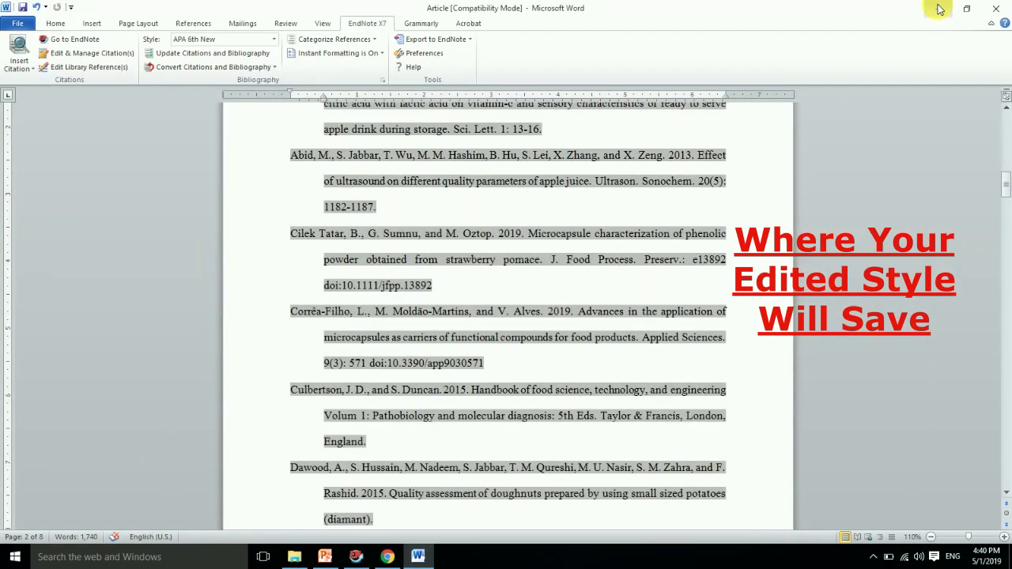
{"action": "left_click", "coordinate": [939, 8]}
{"action": "double_click", "coordinate": [25, 21]}
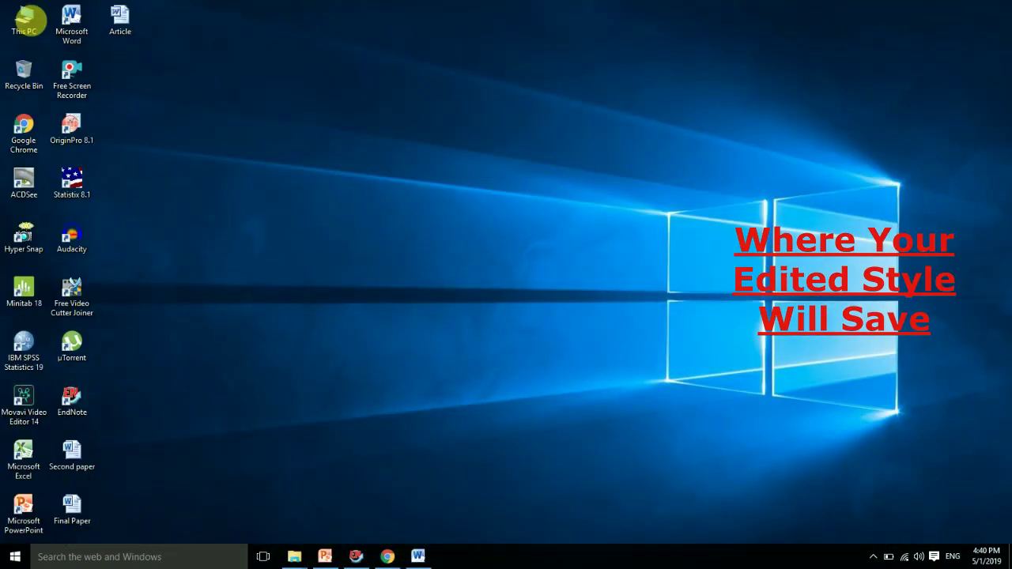
{"action": "left_click", "coordinate": [63, 168]}
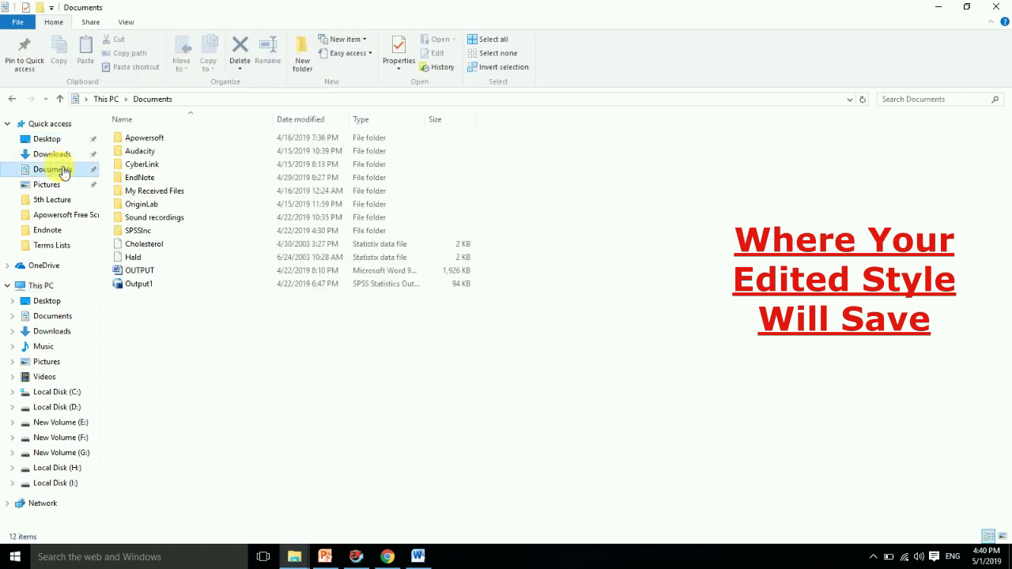
{"action": "double_click", "coordinate": [140, 180]}
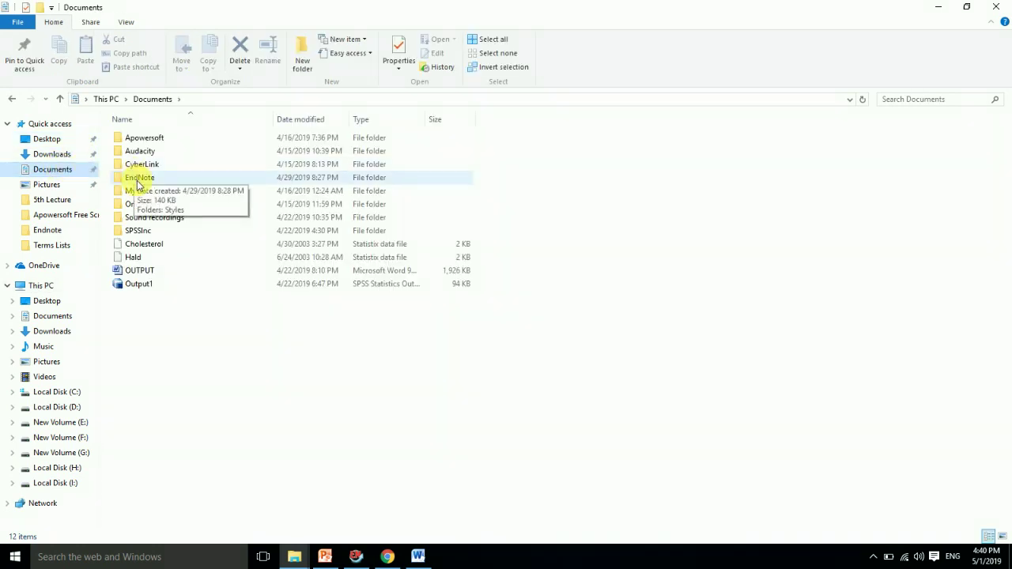
{"action": "double_click", "coordinate": [130, 140]}
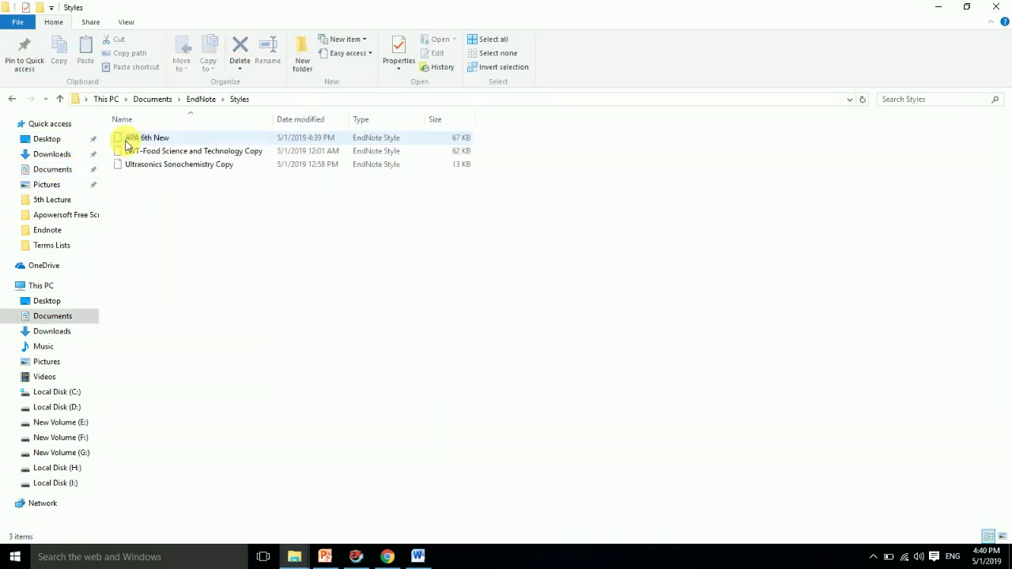
{"action": "left_click", "coordinate": [146, 139]}
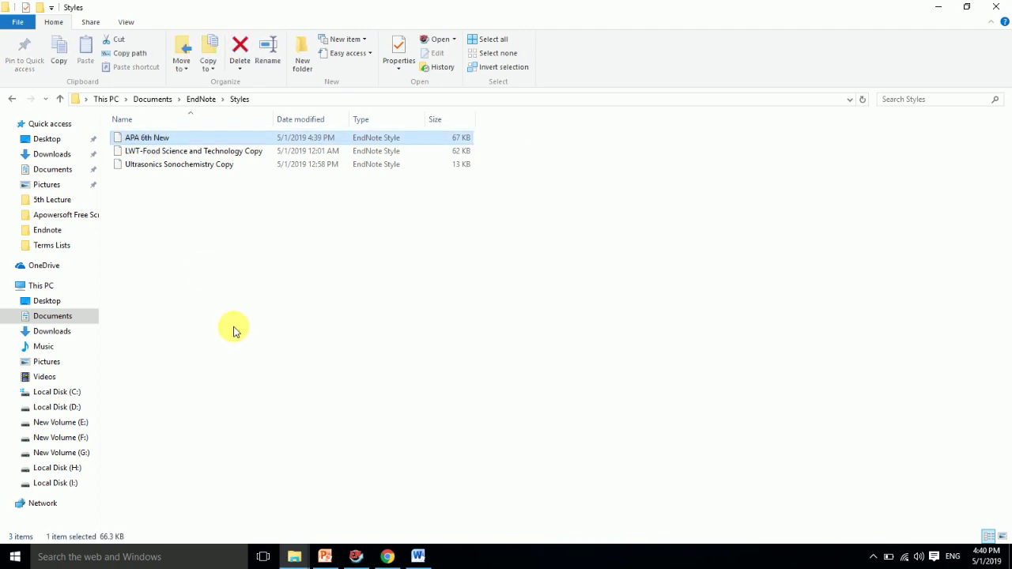
{"action": "left_click", "coordinate": [935, 8]}
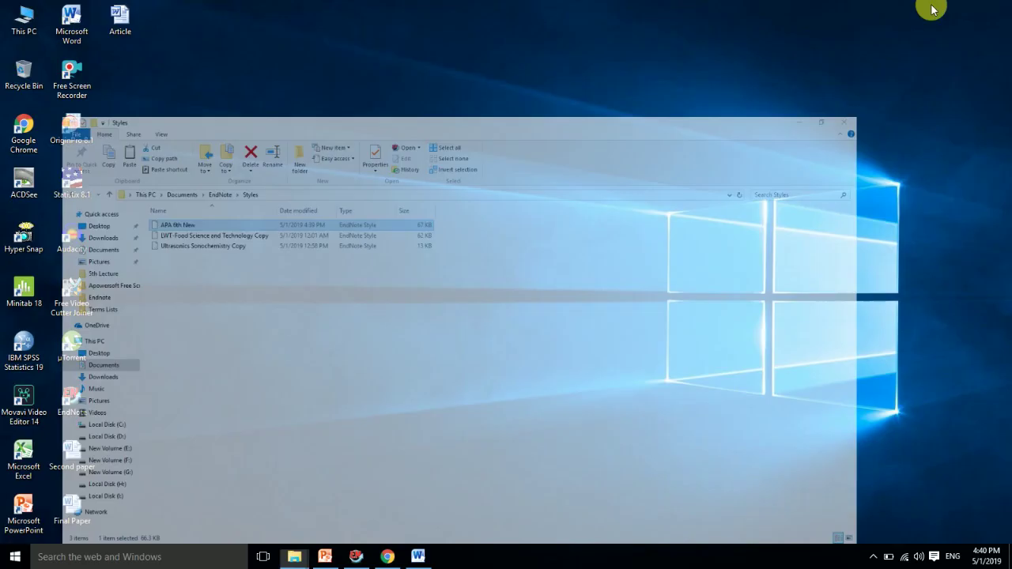
{"action": "key", "text": "ctrl+v"}
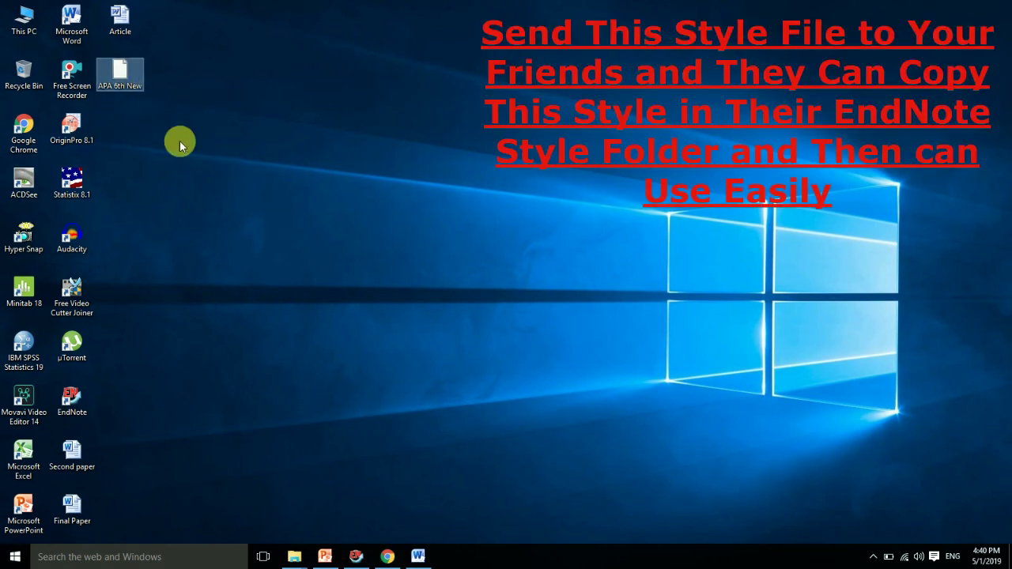
- Look through the Styles folder under Program Files (x86), EndNote X7 on drive C, and close it
{"action": "double_click", "coordinate": [25, 26]}
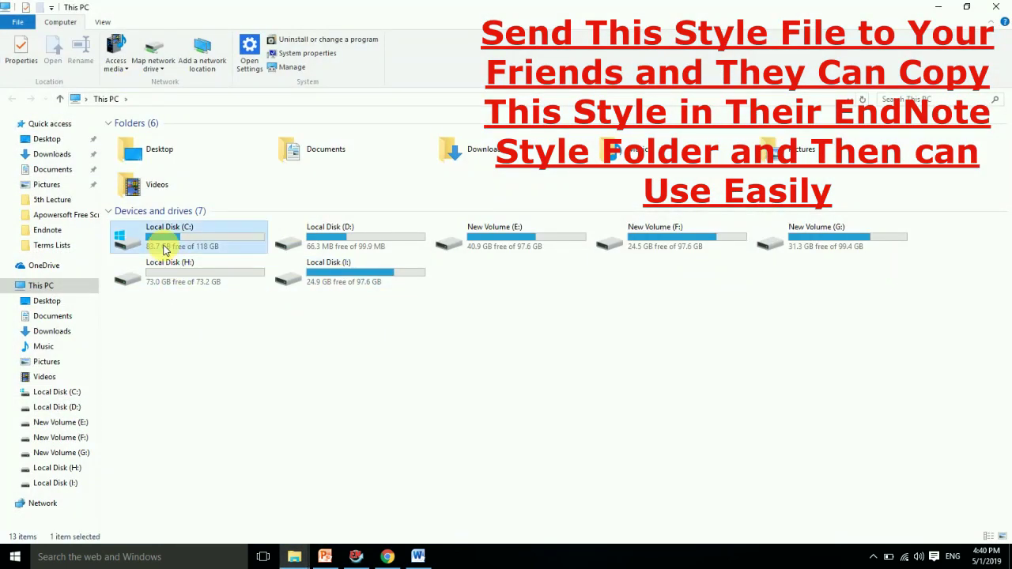
{"action": "double_click", "coordinate": [168, 239]}
{"action": "double_click", "coordinate": [178, 199]}
{"action": "left_click", "coordinate": [176, 219]}
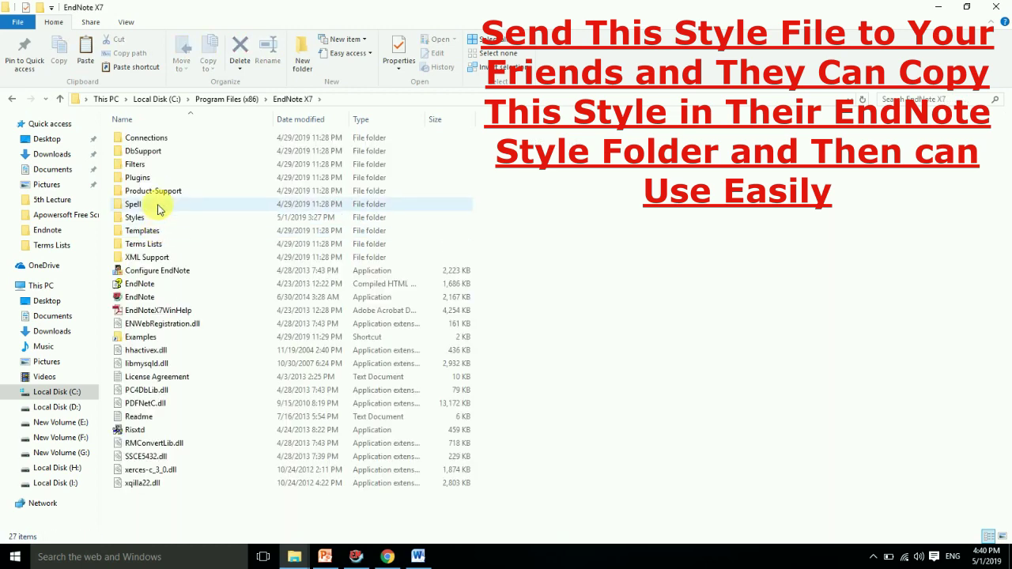
{"action": "double_click", "coordinate": [150, 226]}
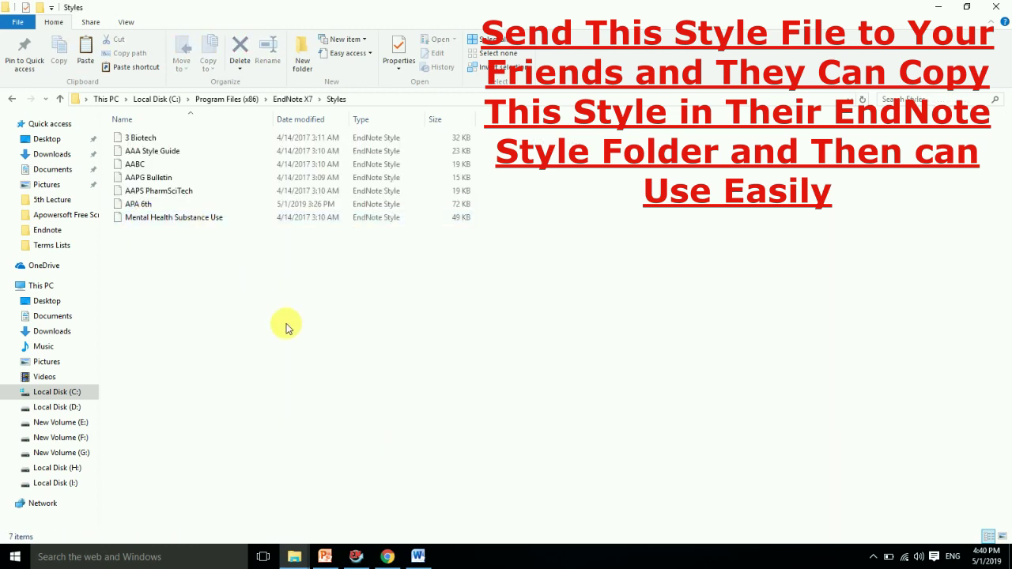
{"action": "left_click", "coordinate": [1008, 7]}
- Close the style editor in EndNote and choose APA 6th New as the library's output style
{"action": "left_click", "coordinate": [356, 556]}
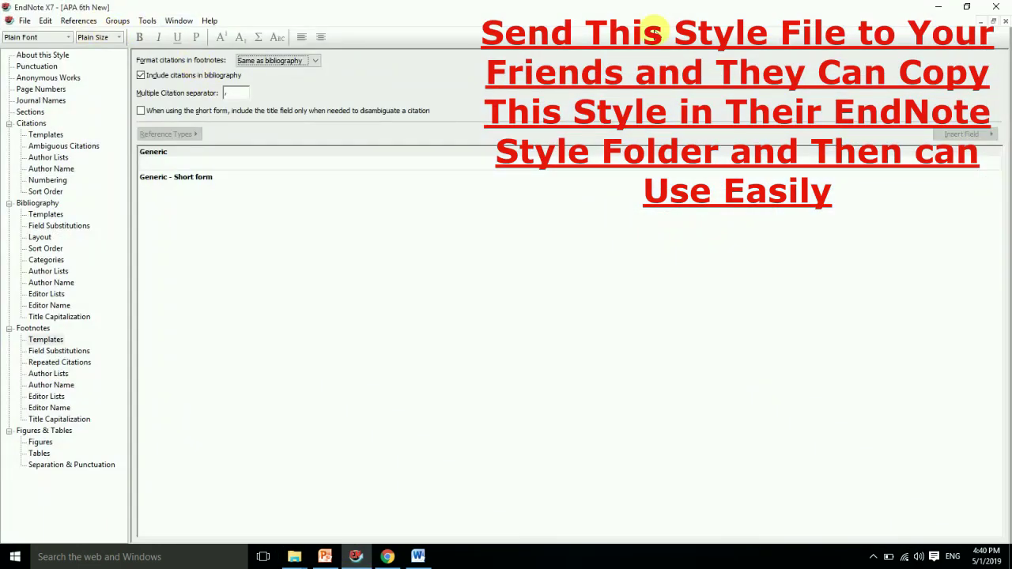
{"action": "left_click", "coordinate": [1005, 23]}
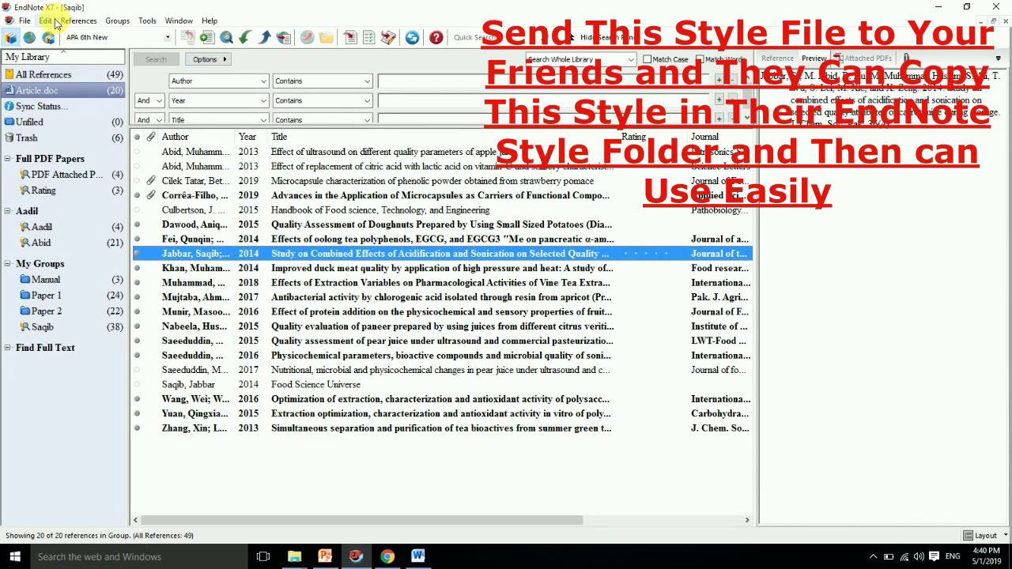
{"action": "left_click", "coordinate": [82, 38]}
{"action": "left_click", "coordinate": [89, 49]}
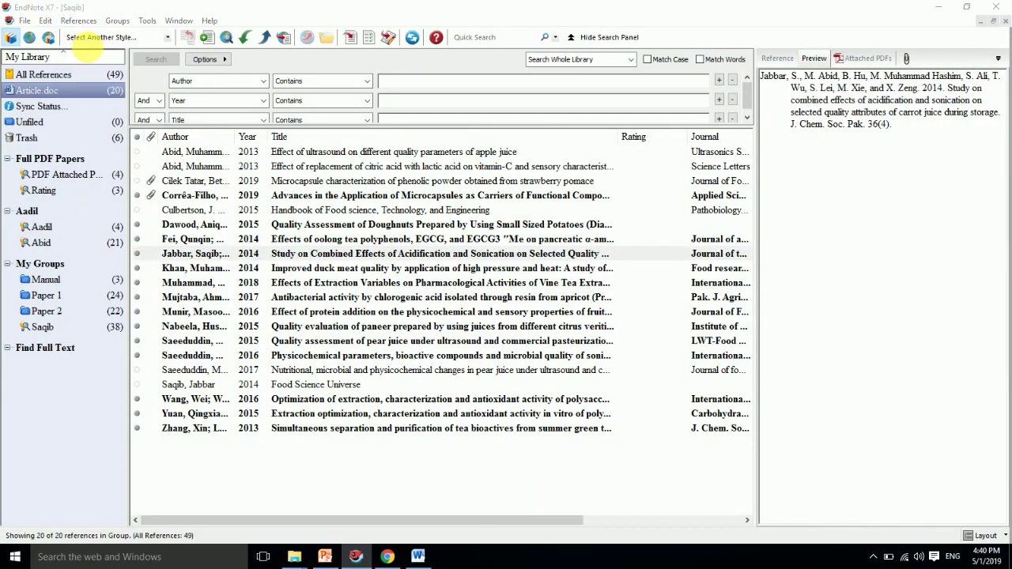
{"action": "left_click", "coordinate": [426, 286]}
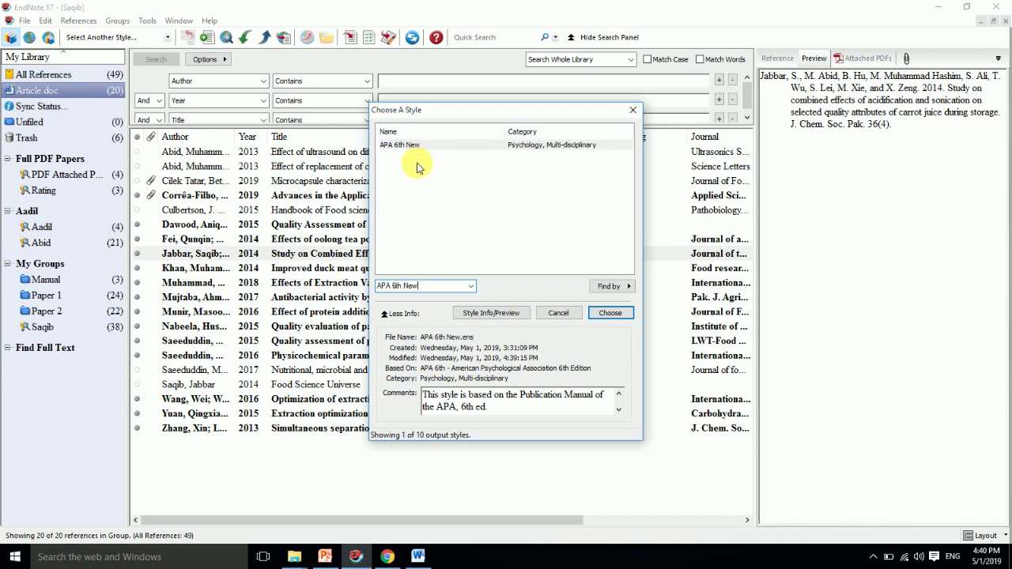
{"action": "left_click", "coordinate": [418, 147]}
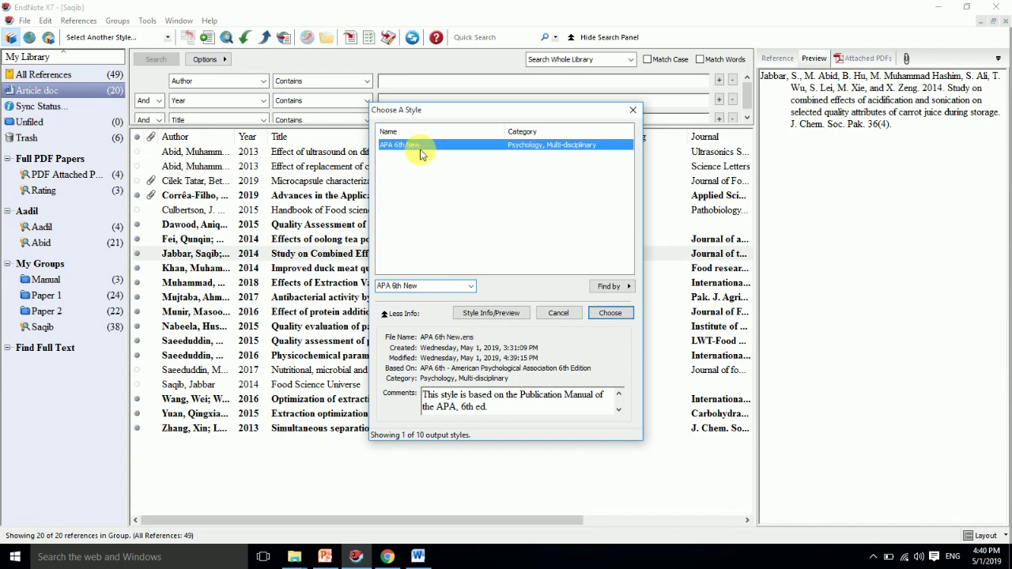
{"action": "left_click", "coordinate": [614, 312]}
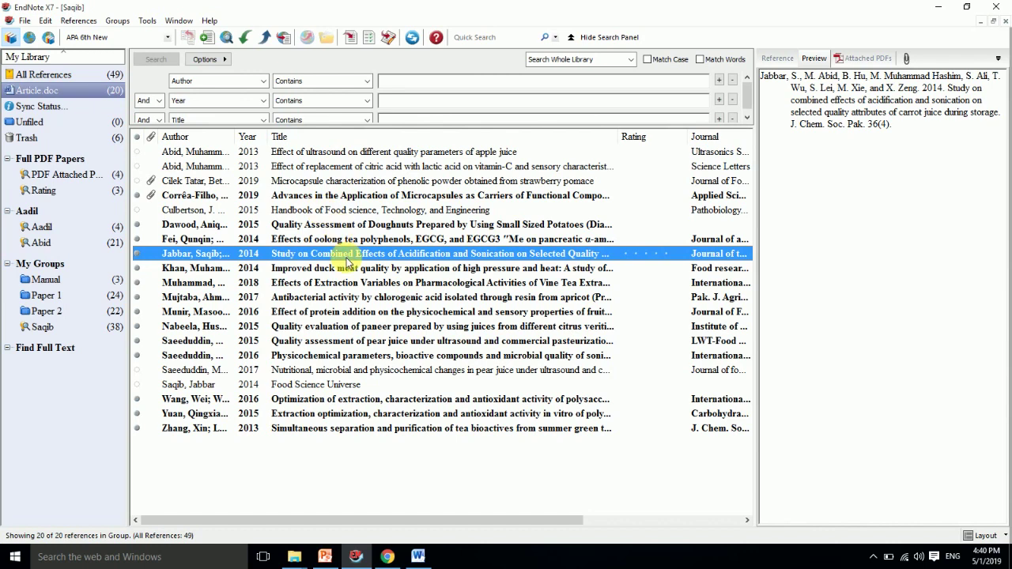